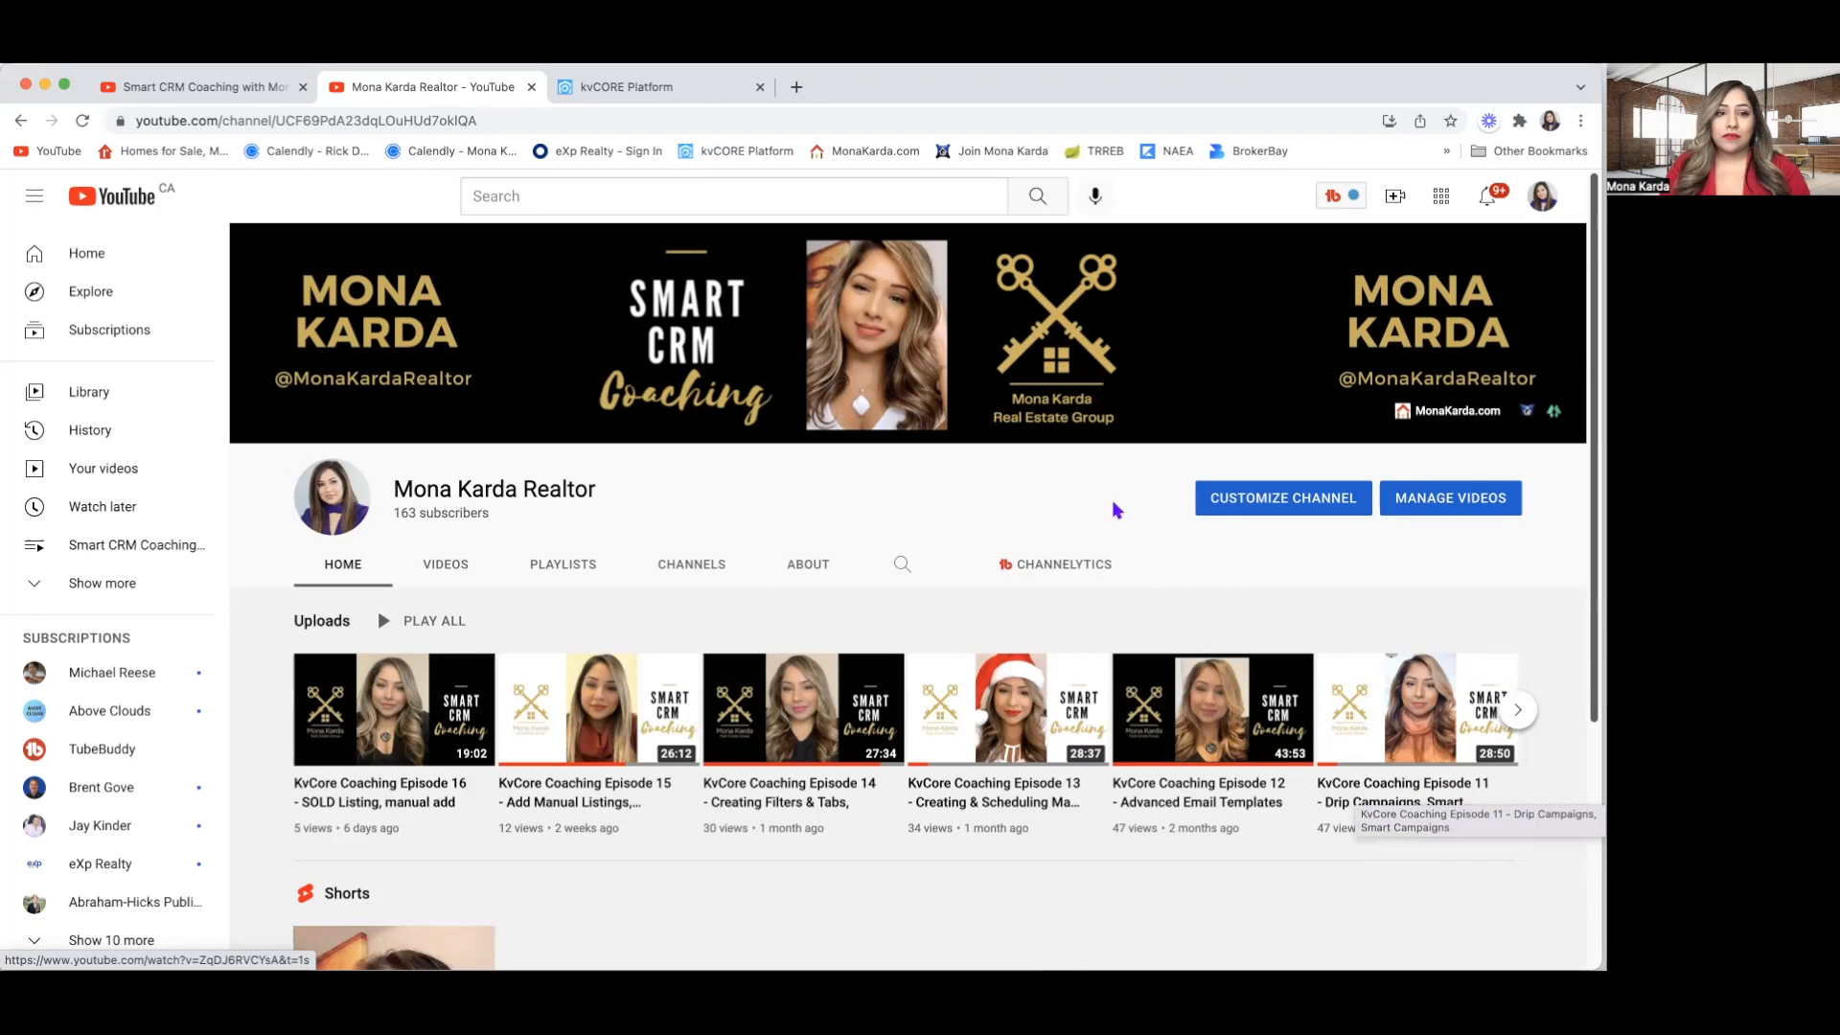
Switch to the kvCORE Platform and open the kvCORE Library of smart campaigns.
left_click(574, 99)
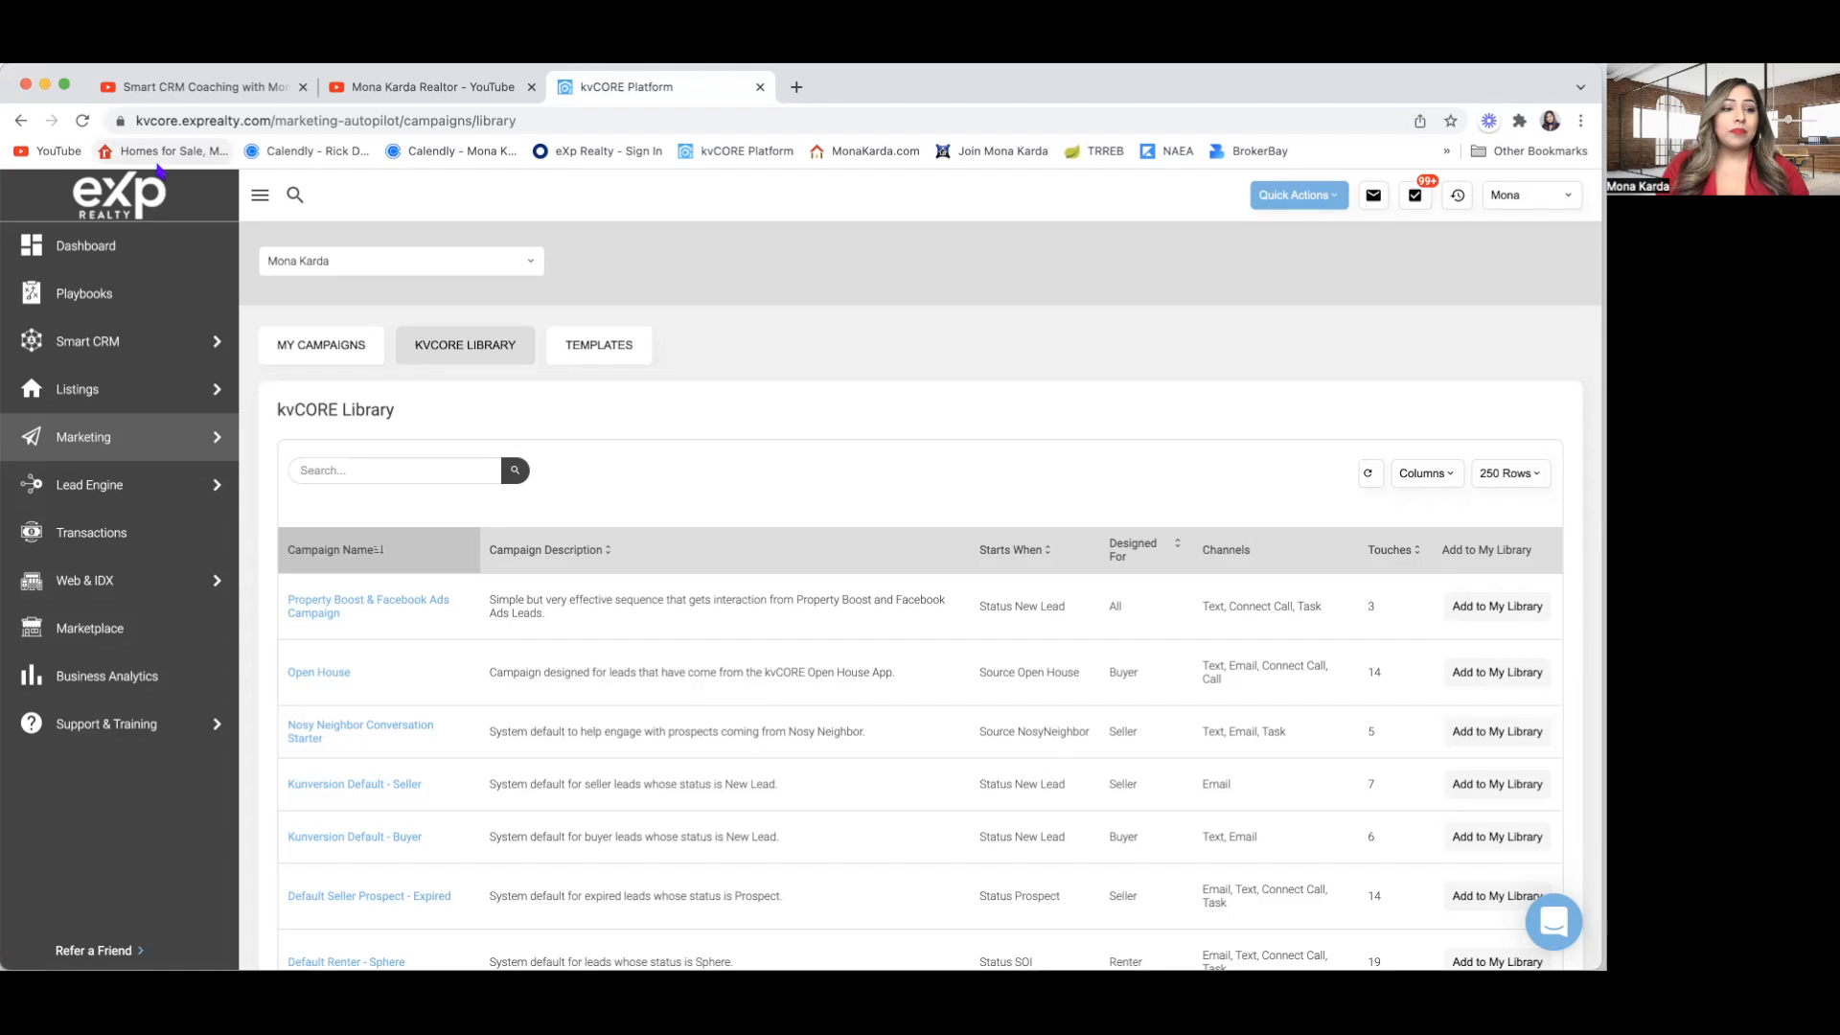
mouse_move(76, 439)
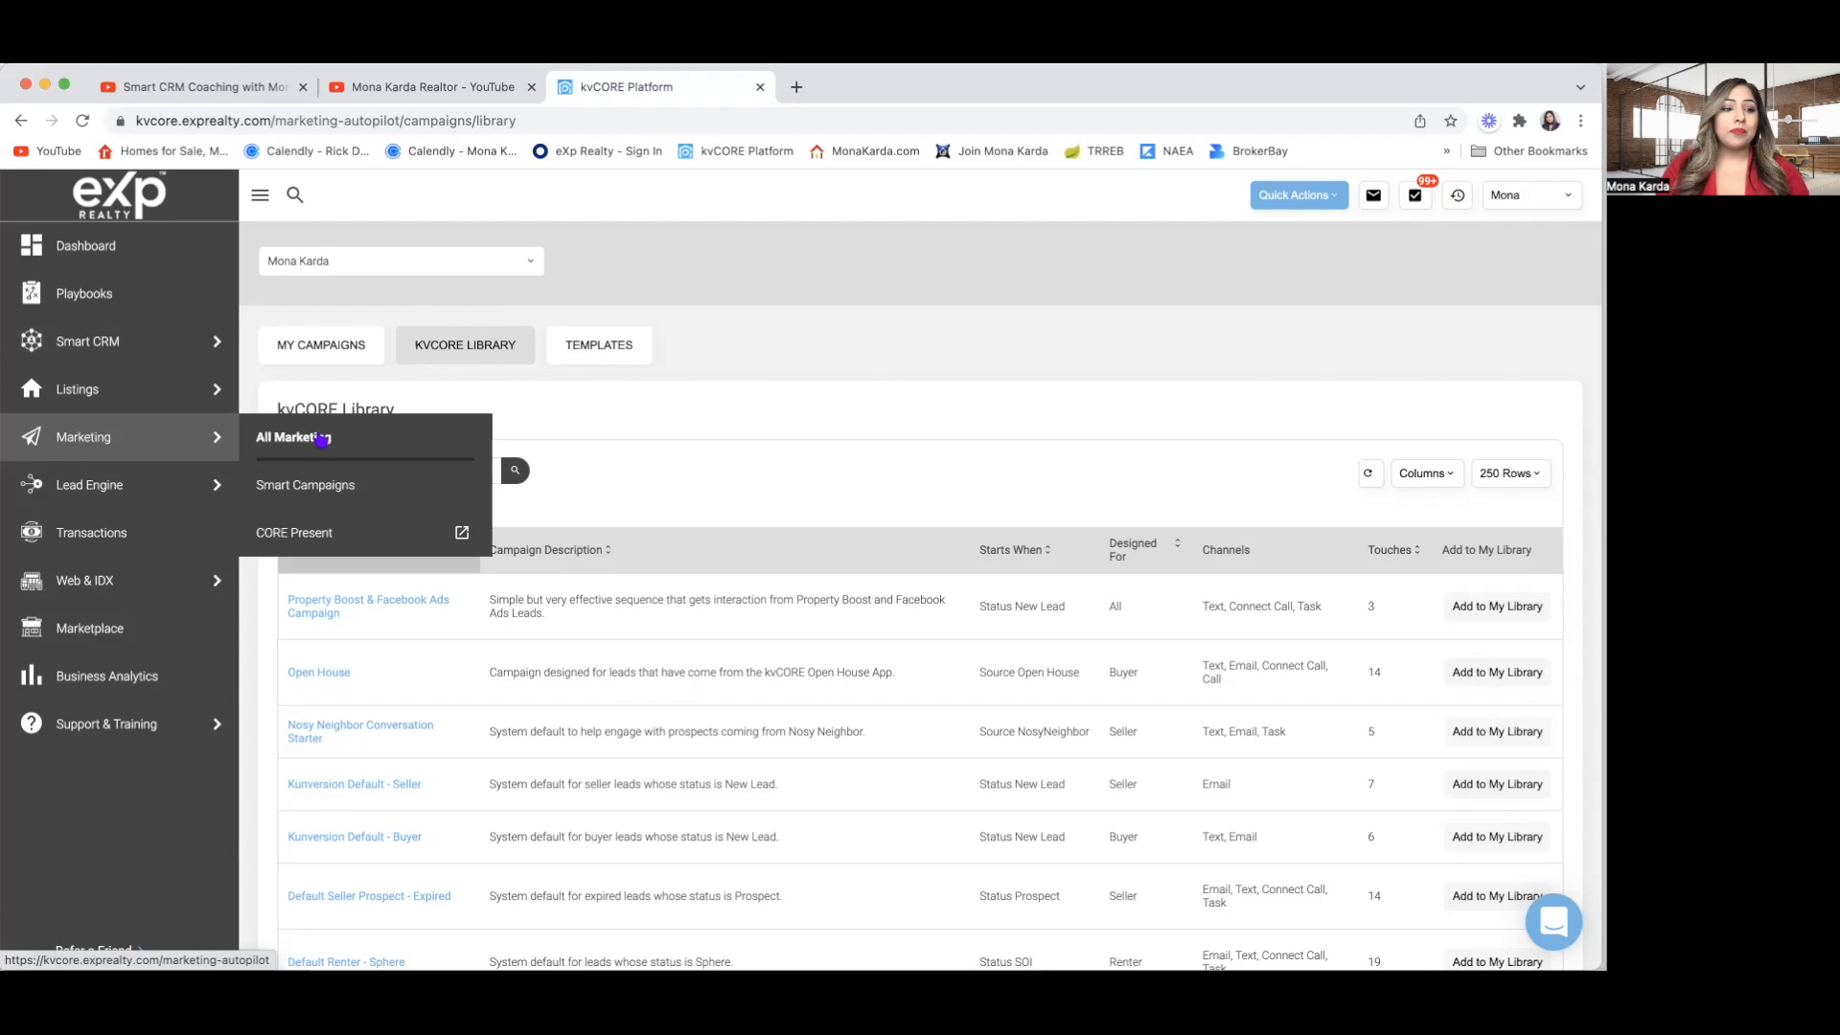
left_click(319, 484)
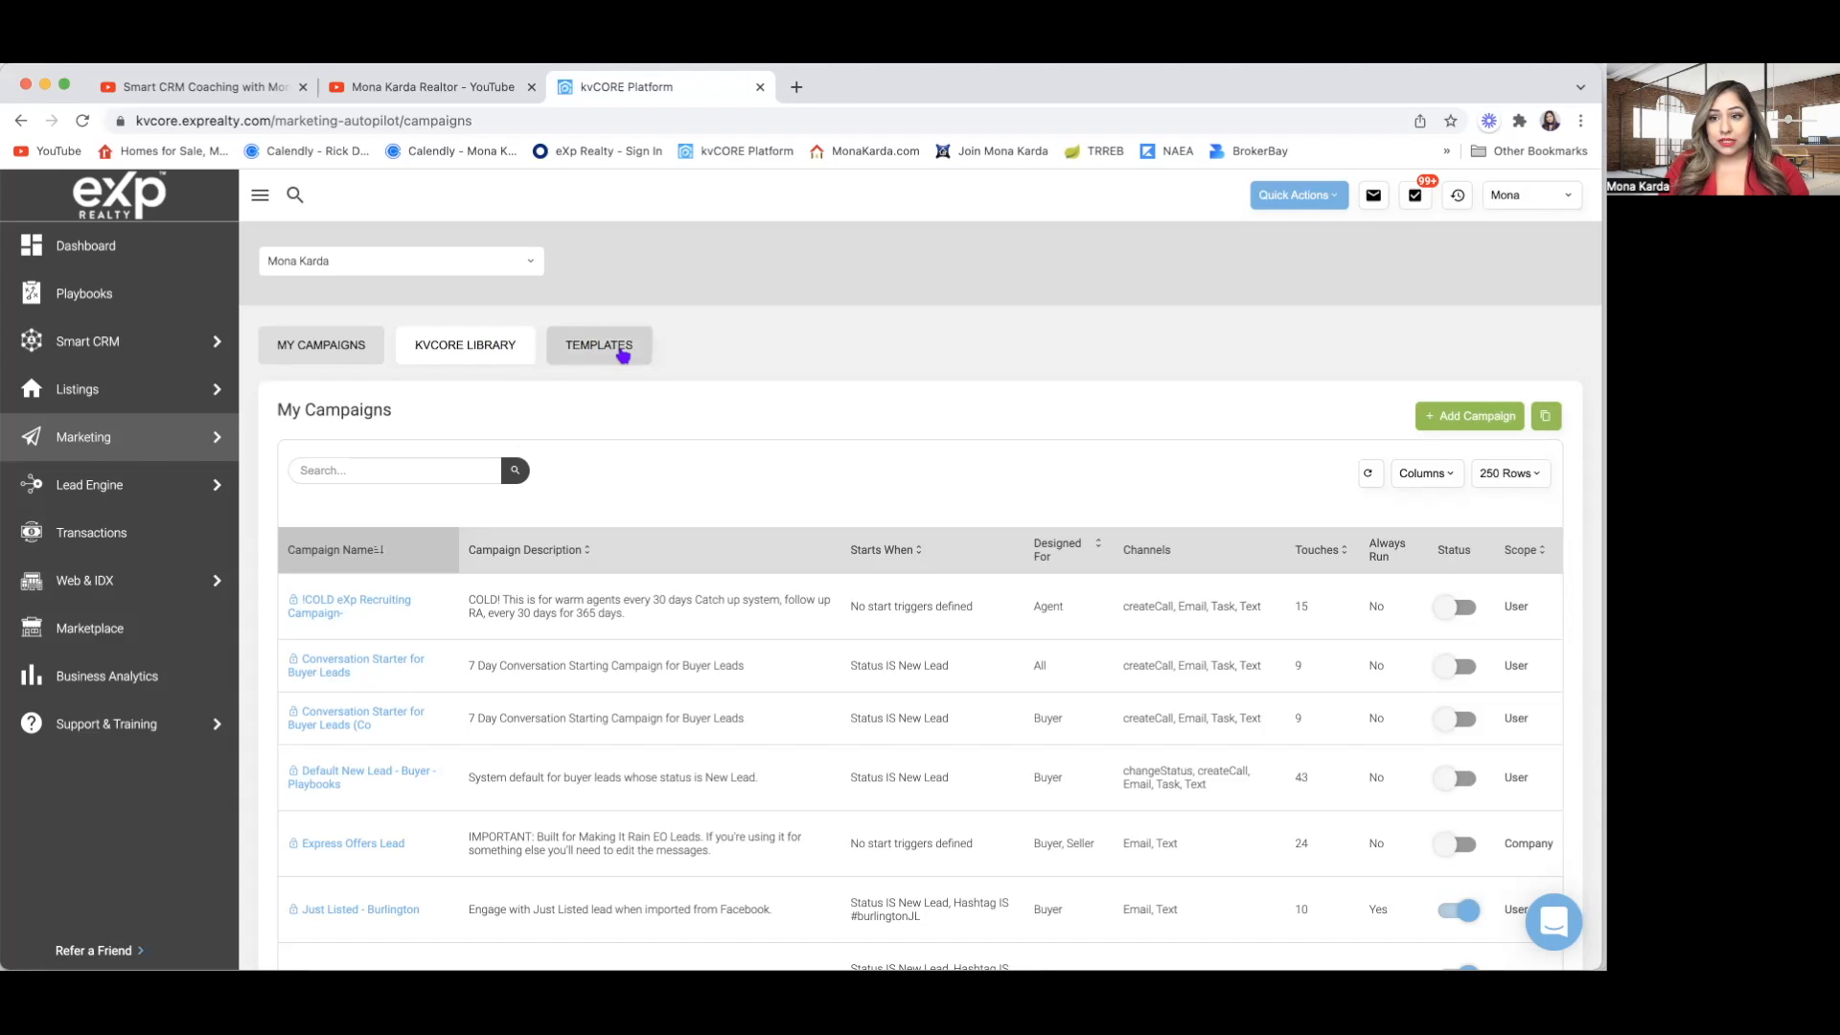
left_click(450, 350)
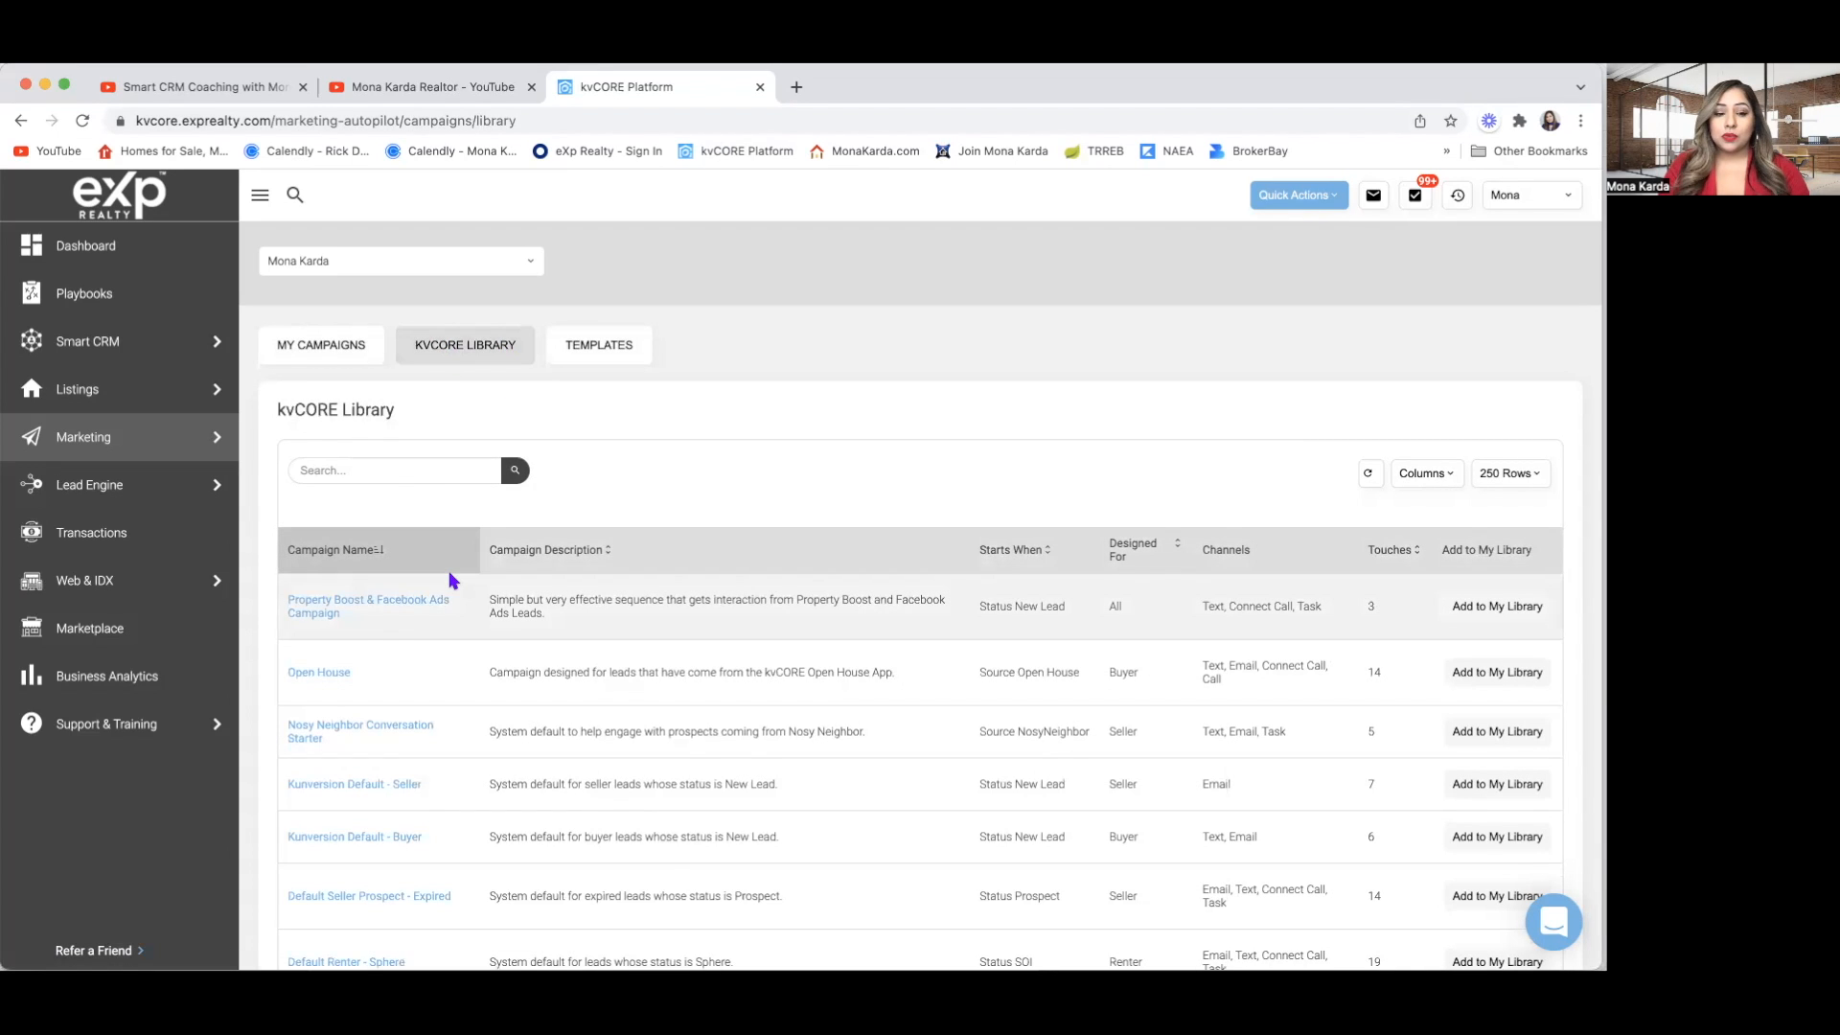
Examine the library's campaigns, including their names, start conditions, target audiences, channels and touches.
scroll(453, 581, "down", 5)
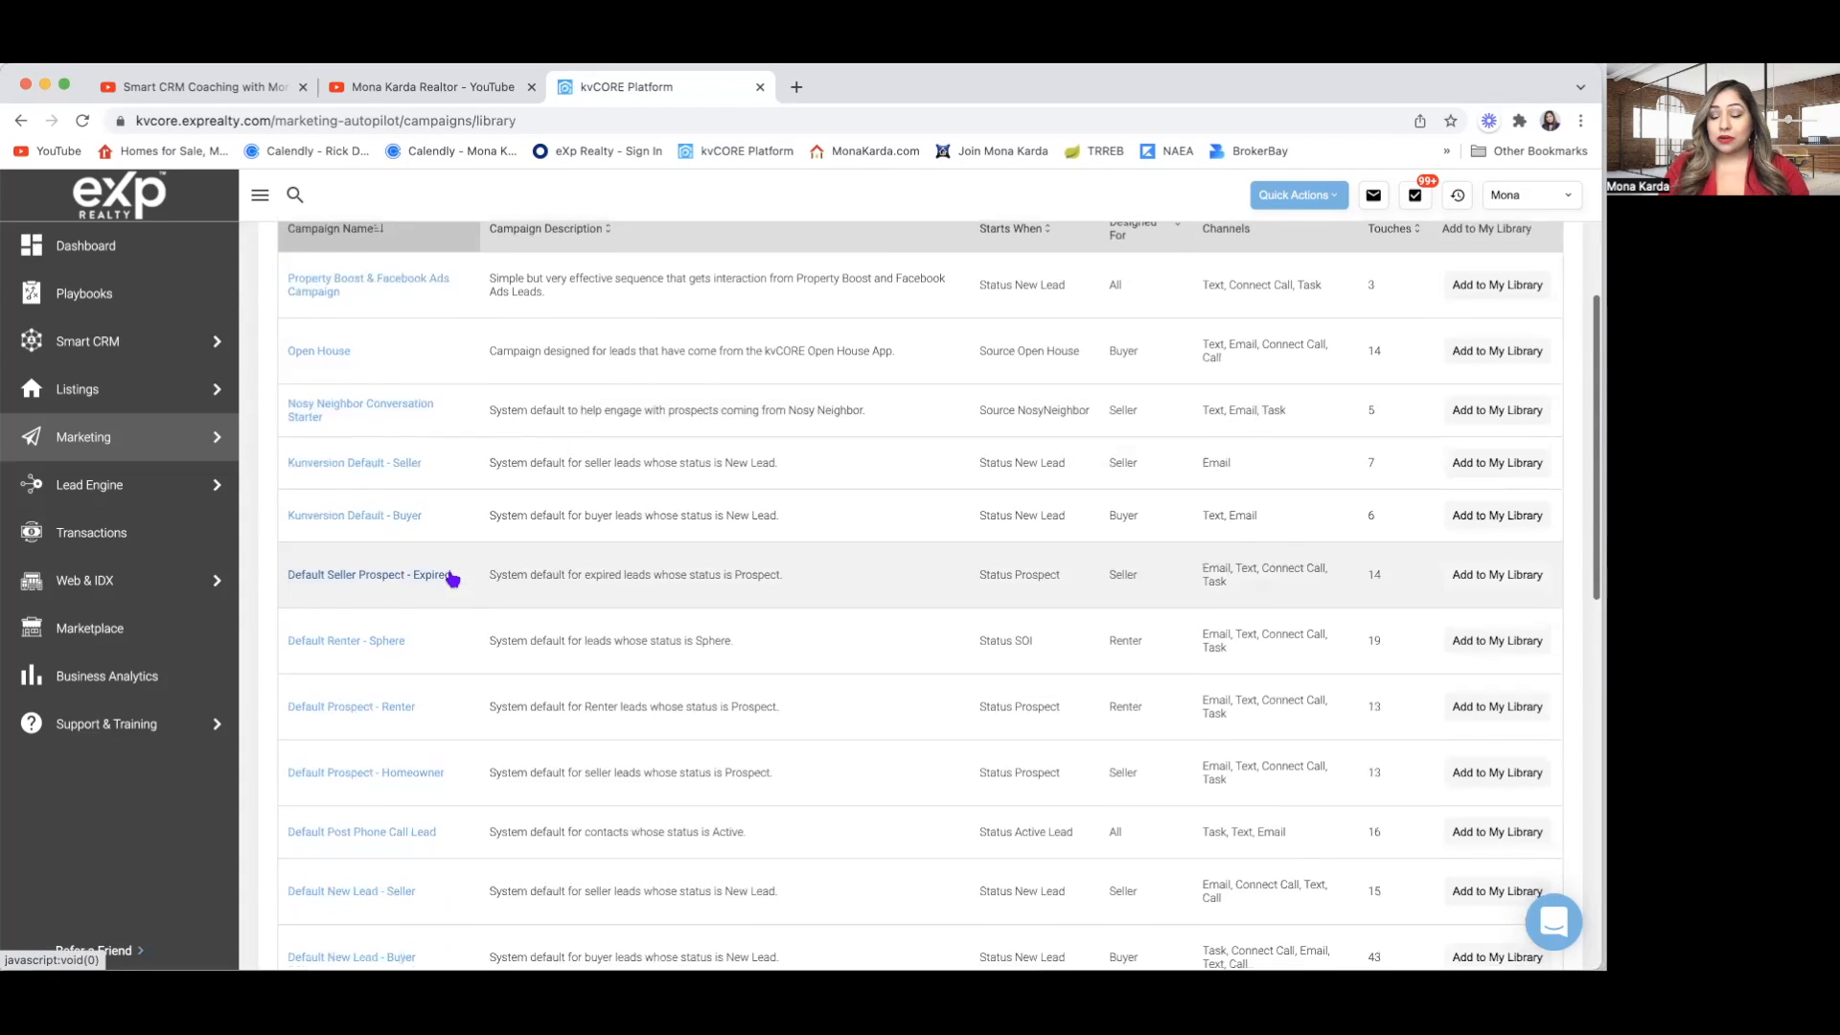
scroll(452, 581, "down", 1)
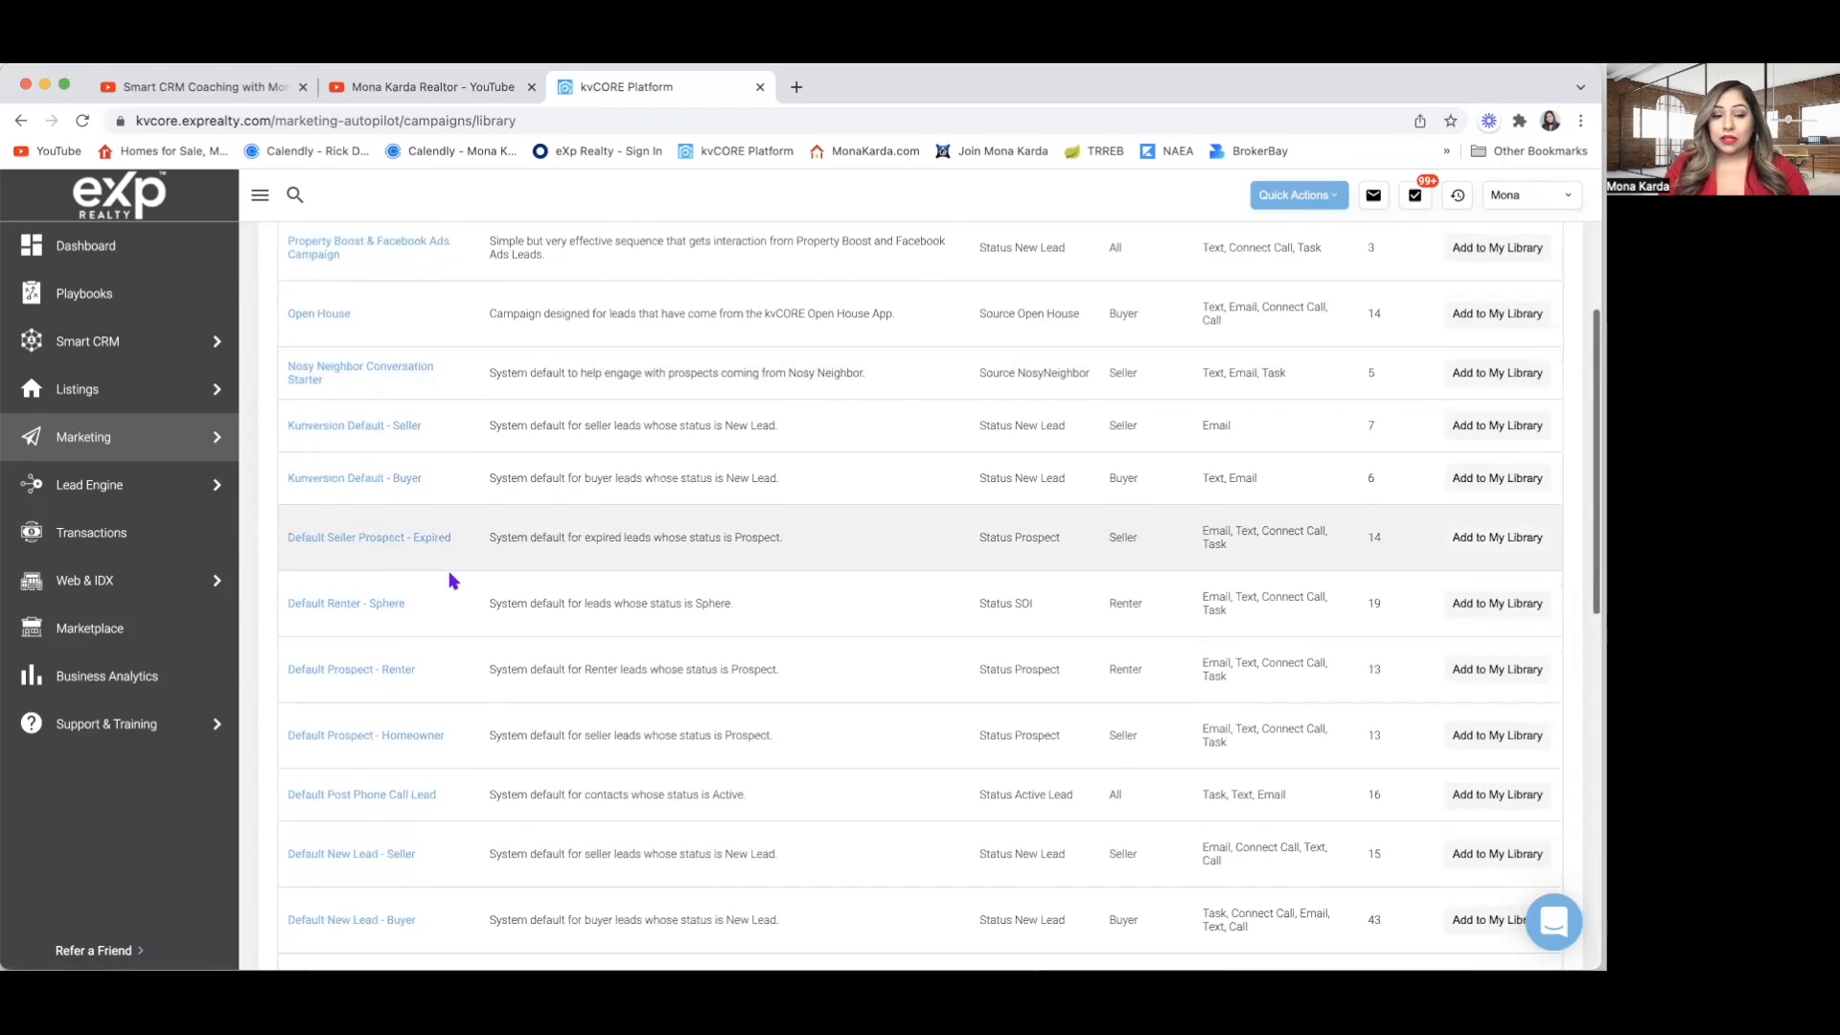
scroll(453, 581, "down", 4)
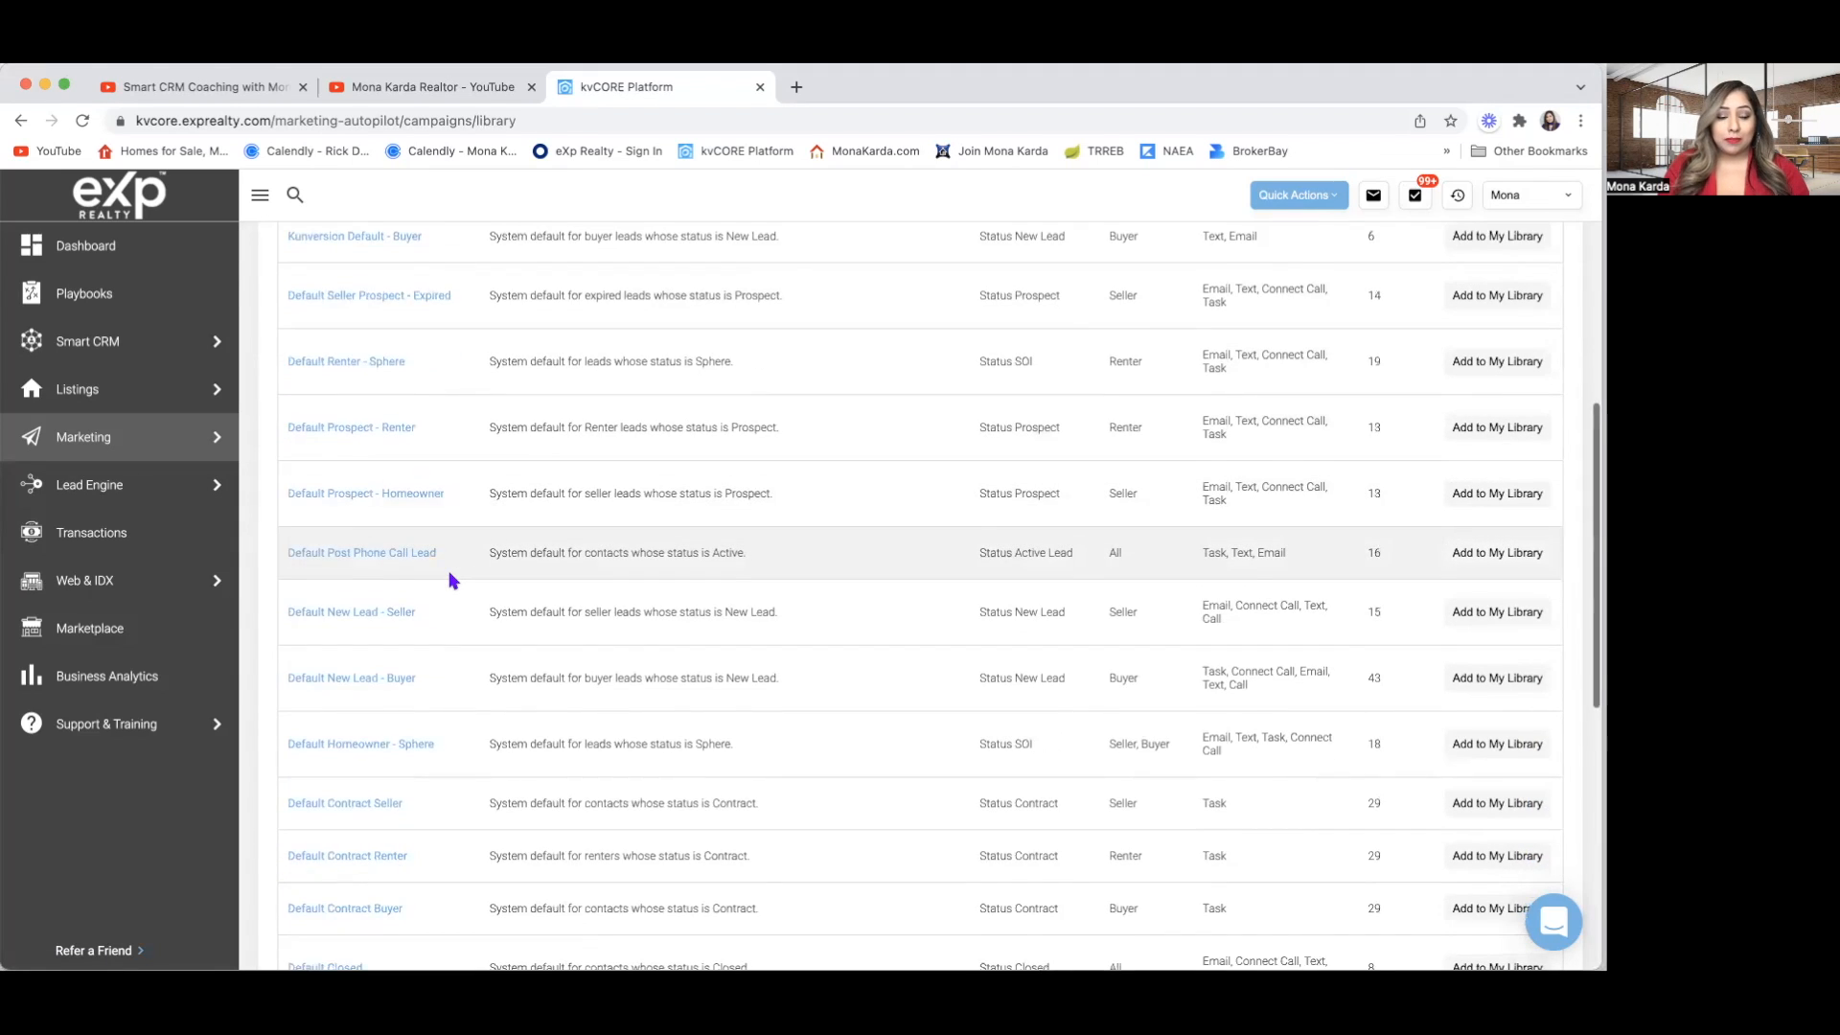
scroll(452, 581, "down", 1)
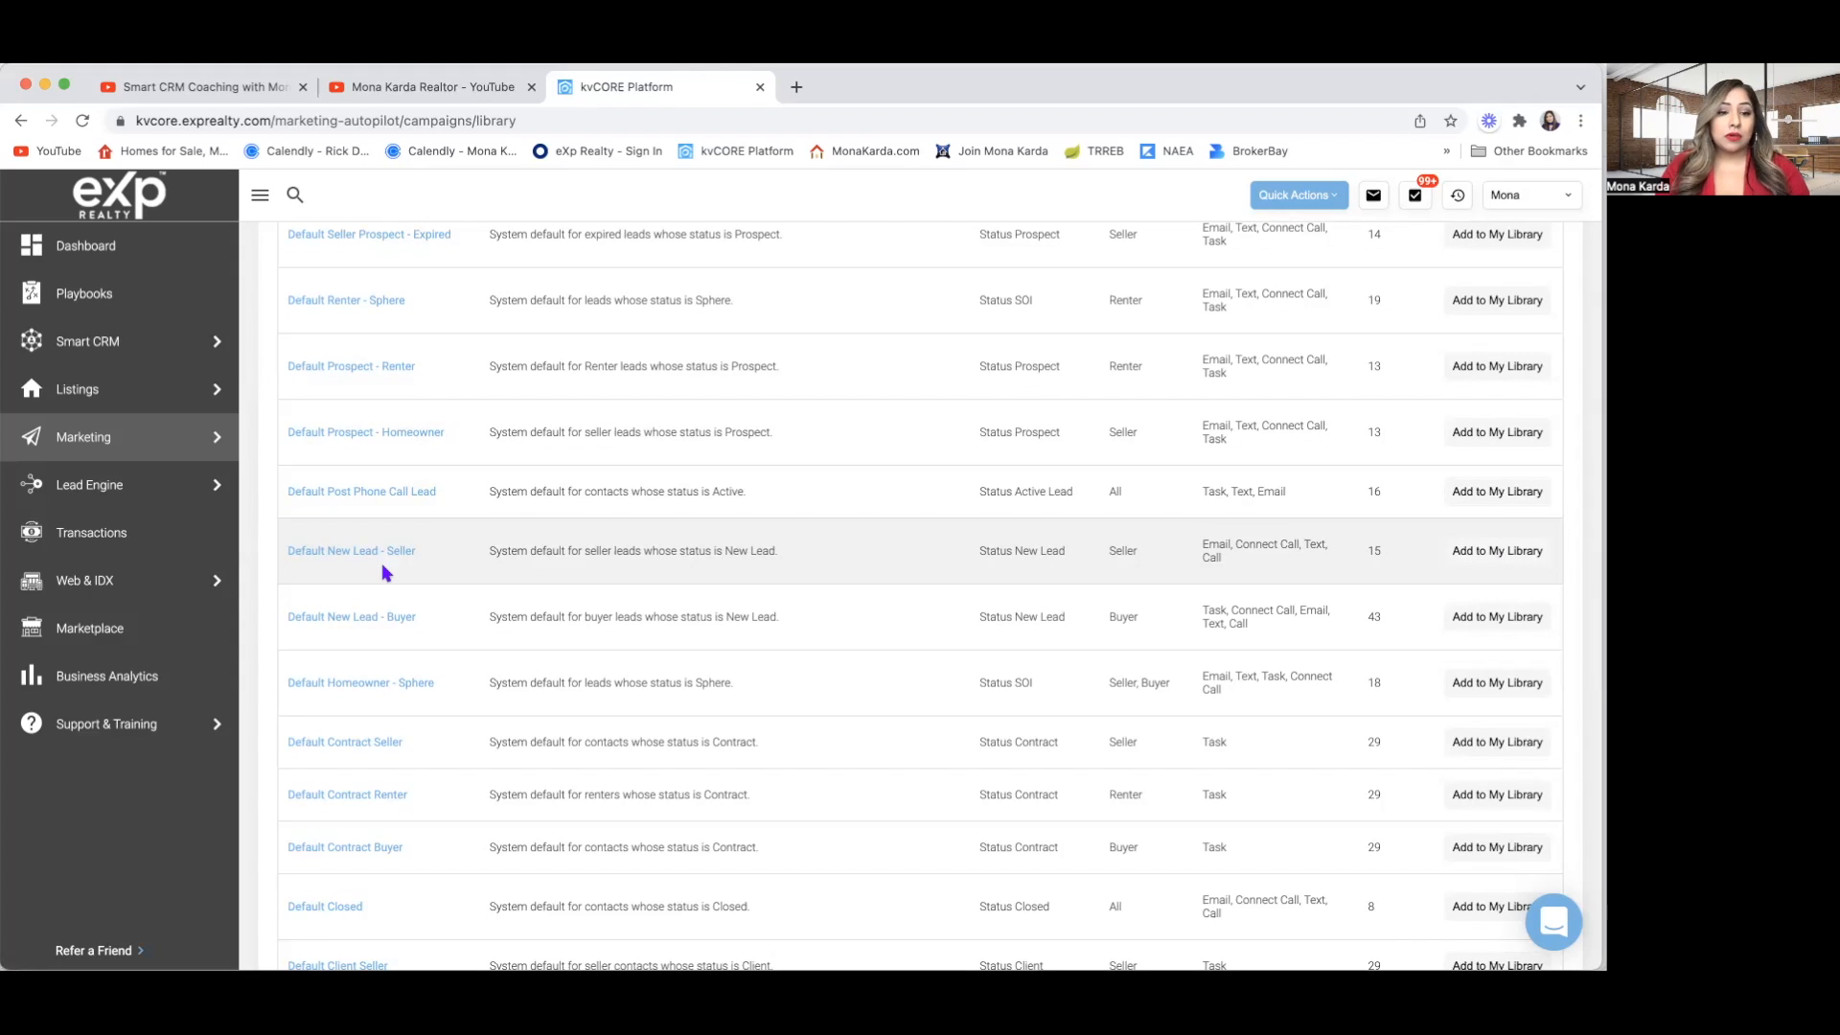
scroll(387, 572, "up", 5)
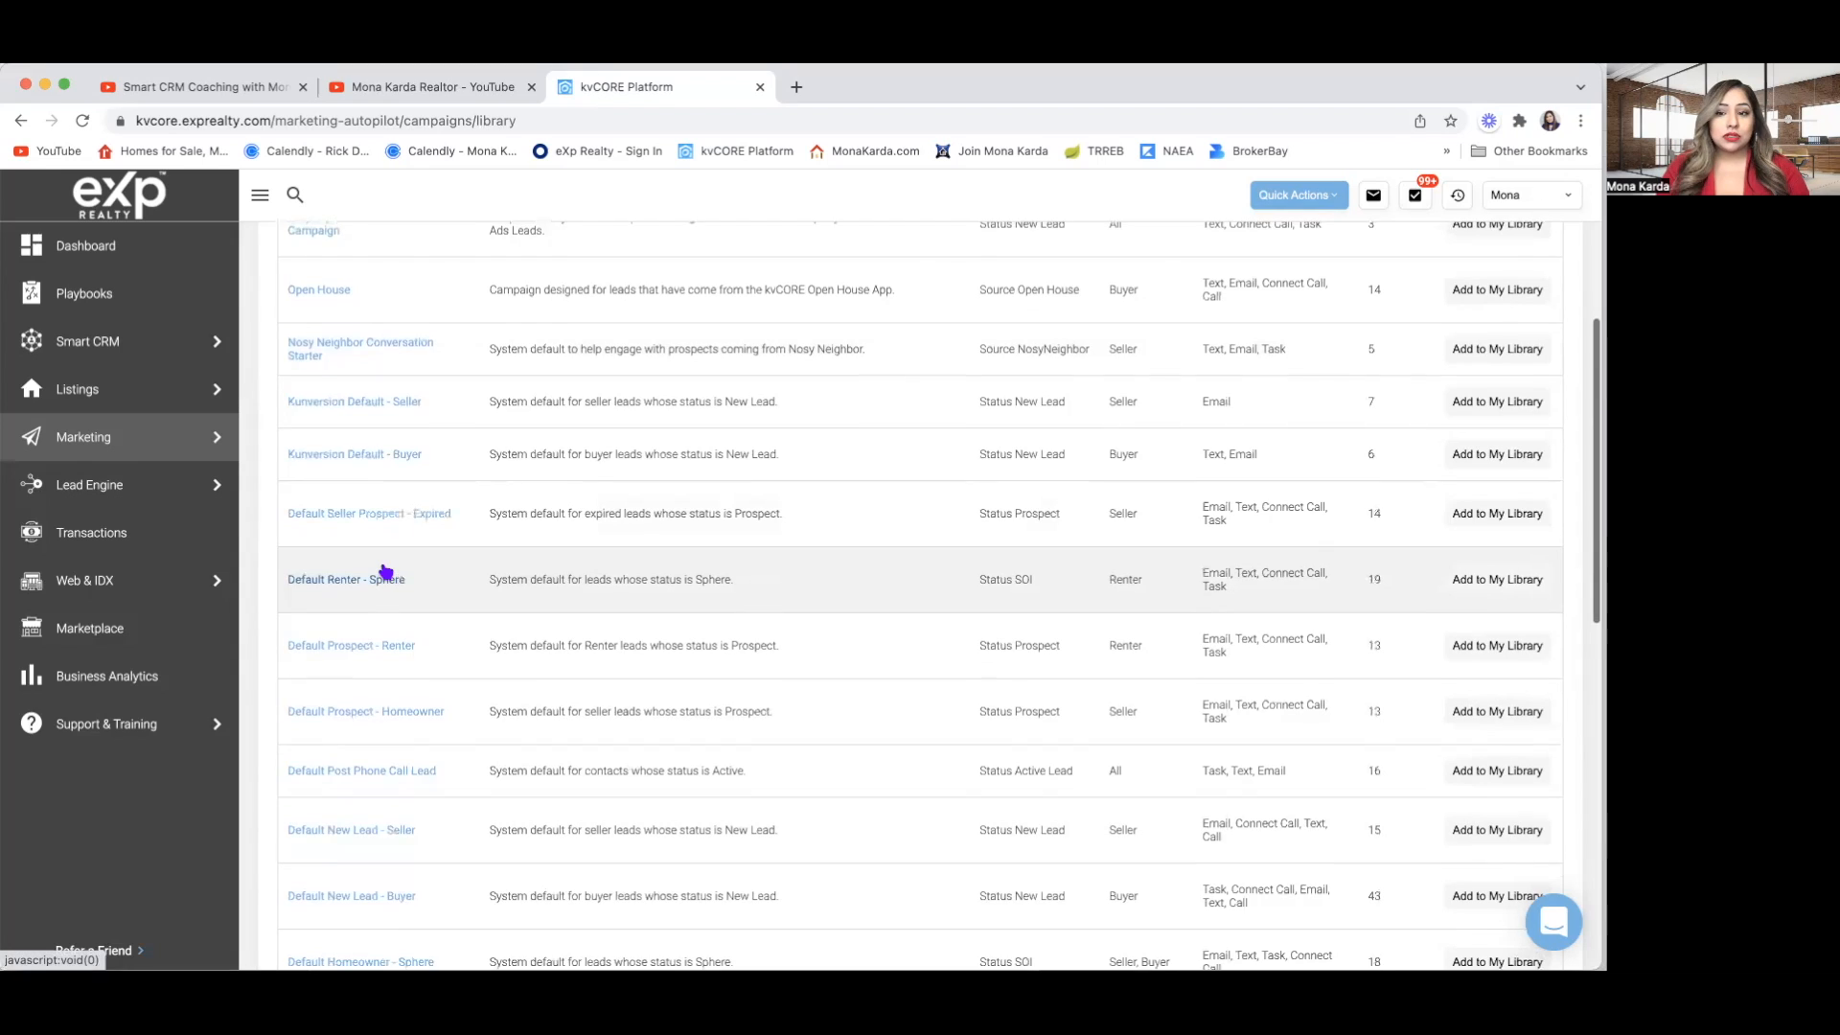
scroll(386, 572, "up", 4)
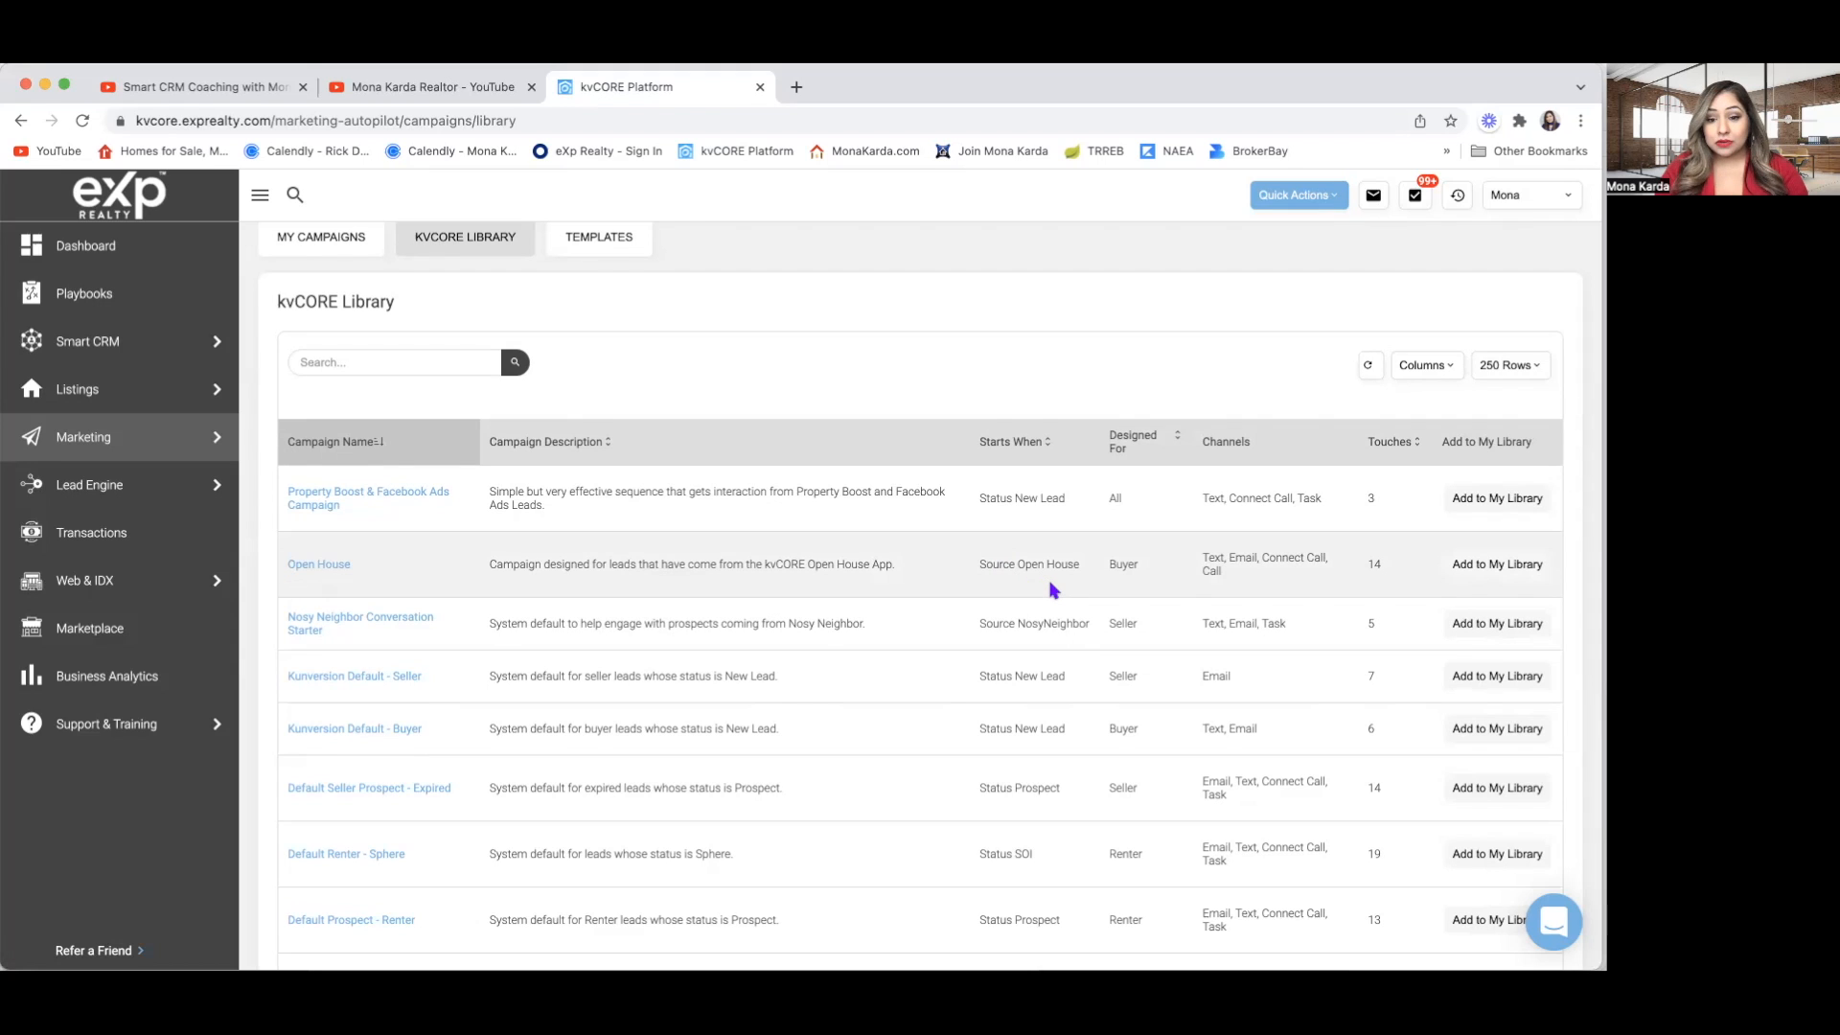
scroll(1049, 599, "down", 3)
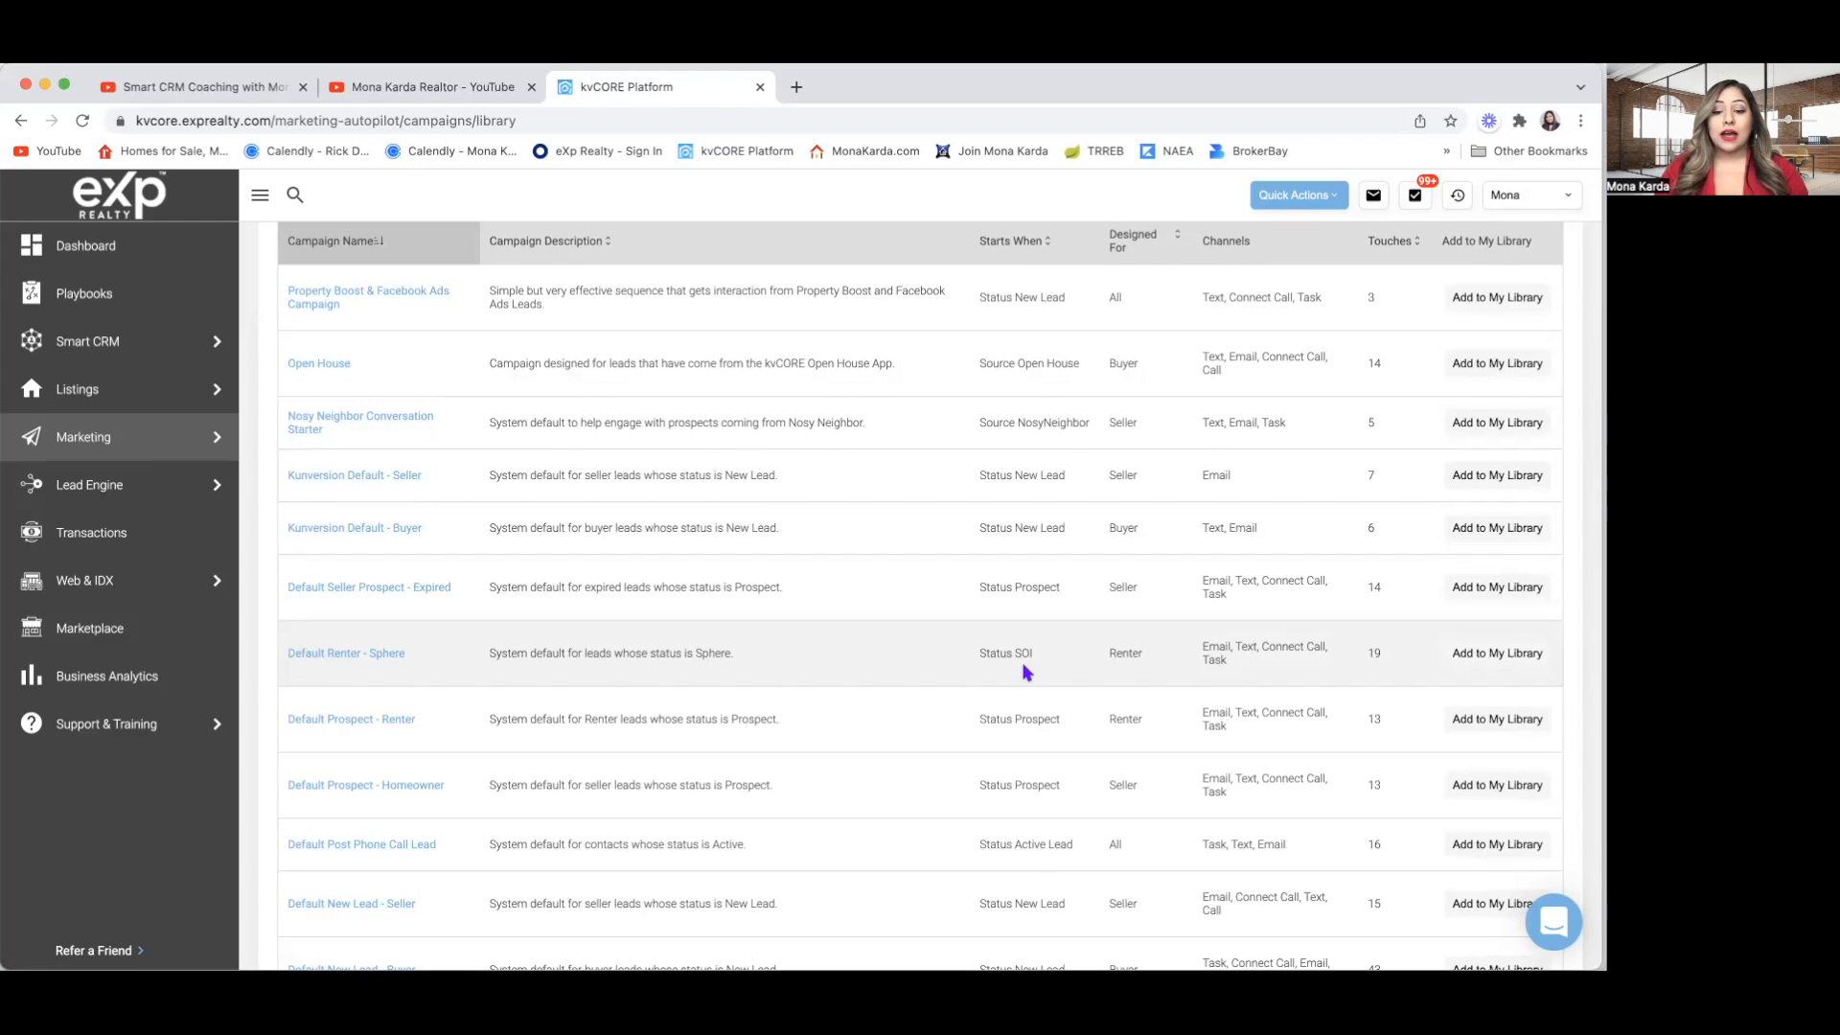
scroll(1026, 671, "up", 3)
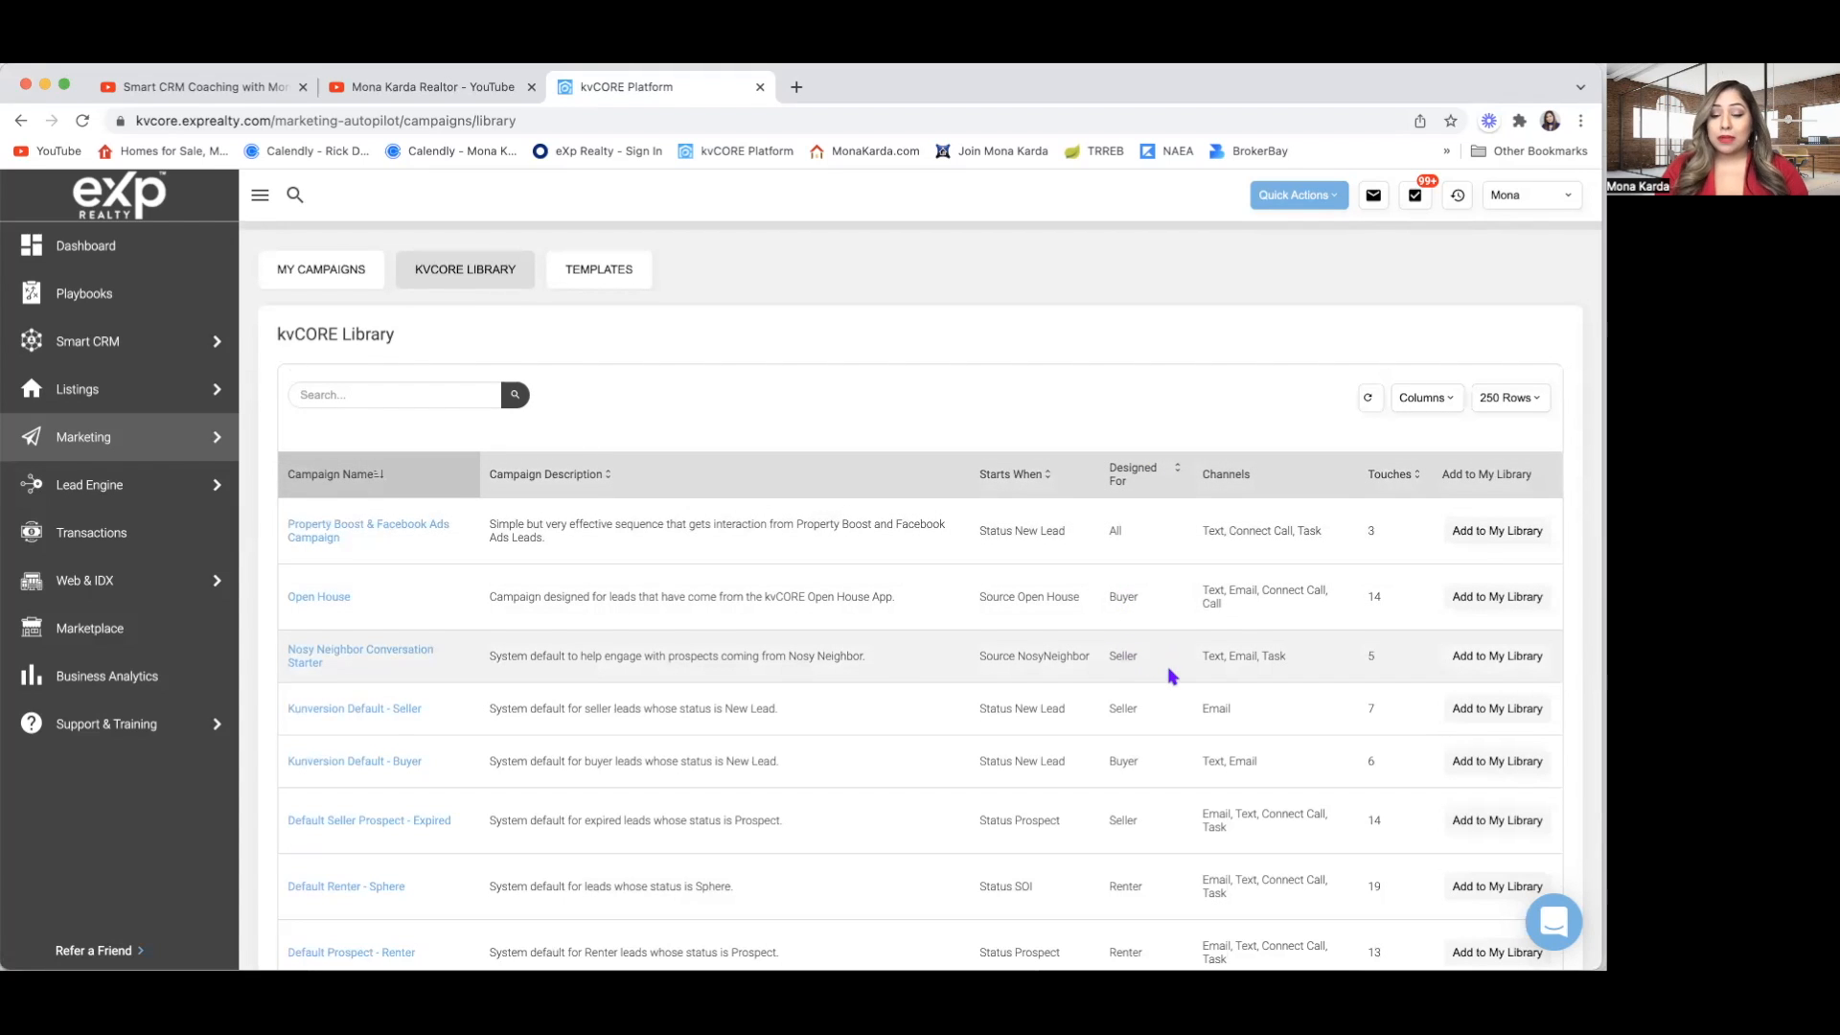
scroll(1172, 858, "down", 3)
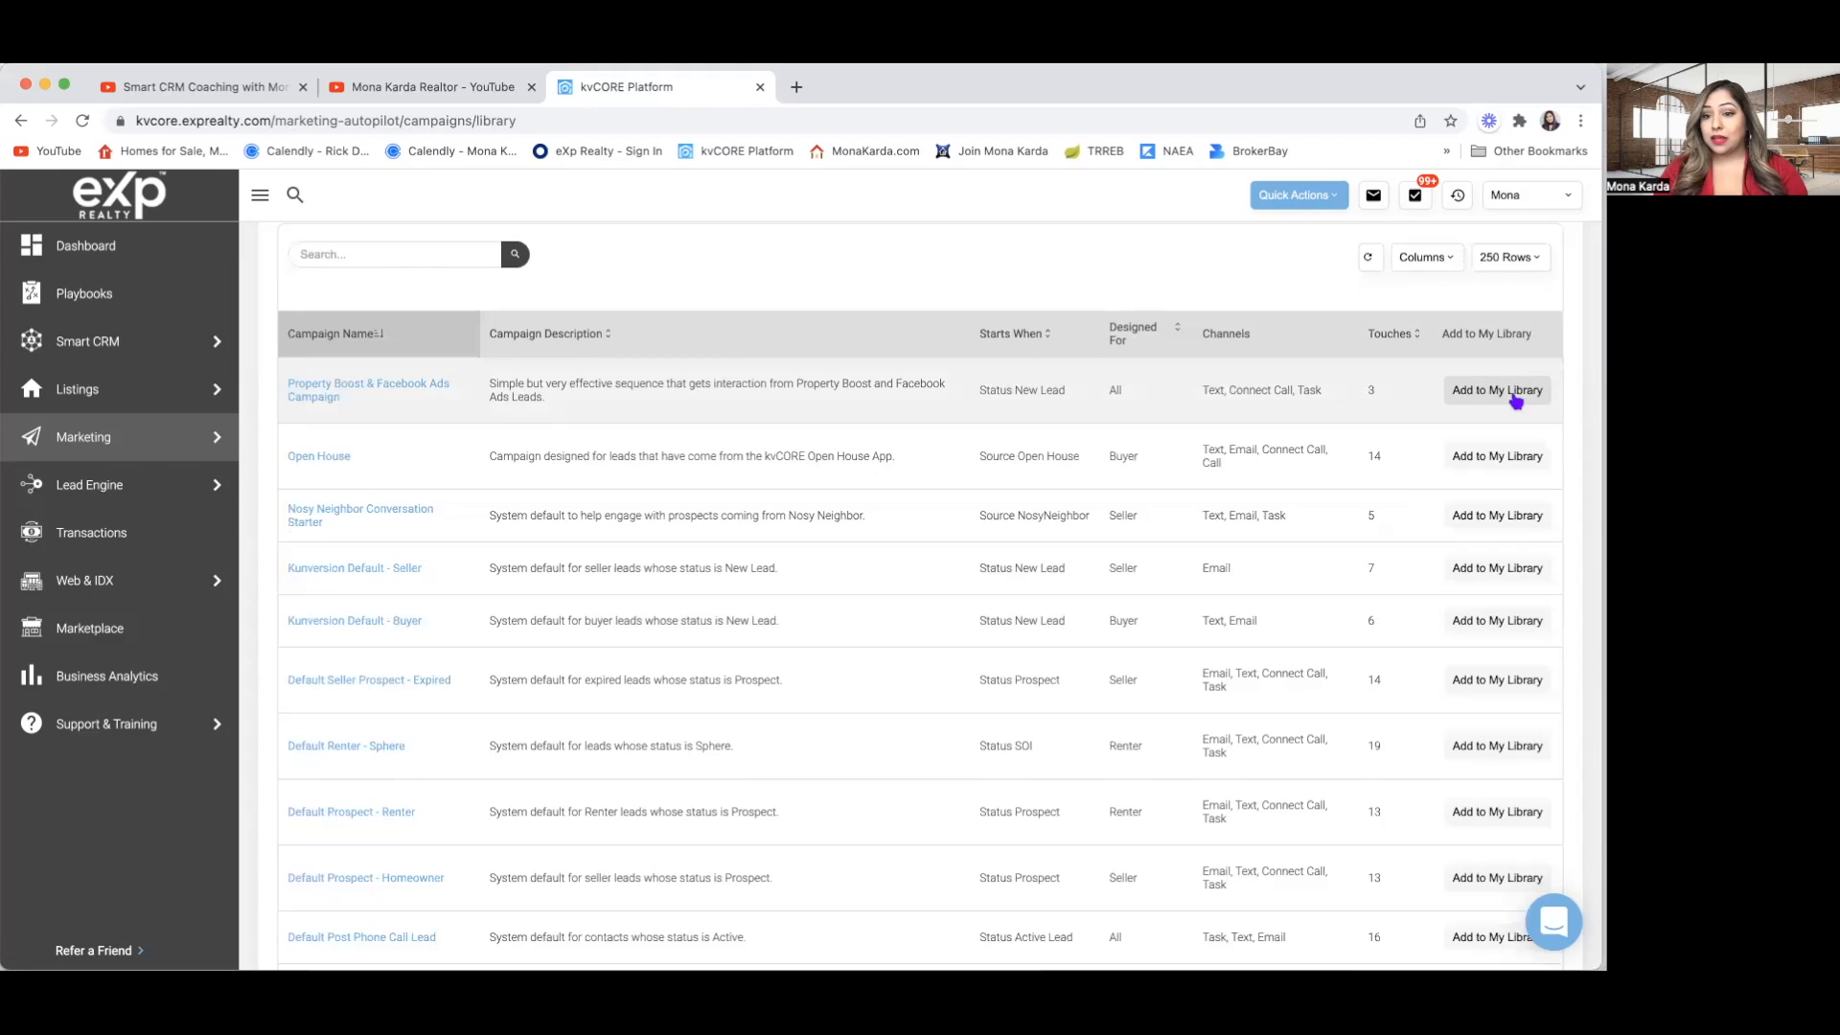
scroll(949, 356, "up", 3)
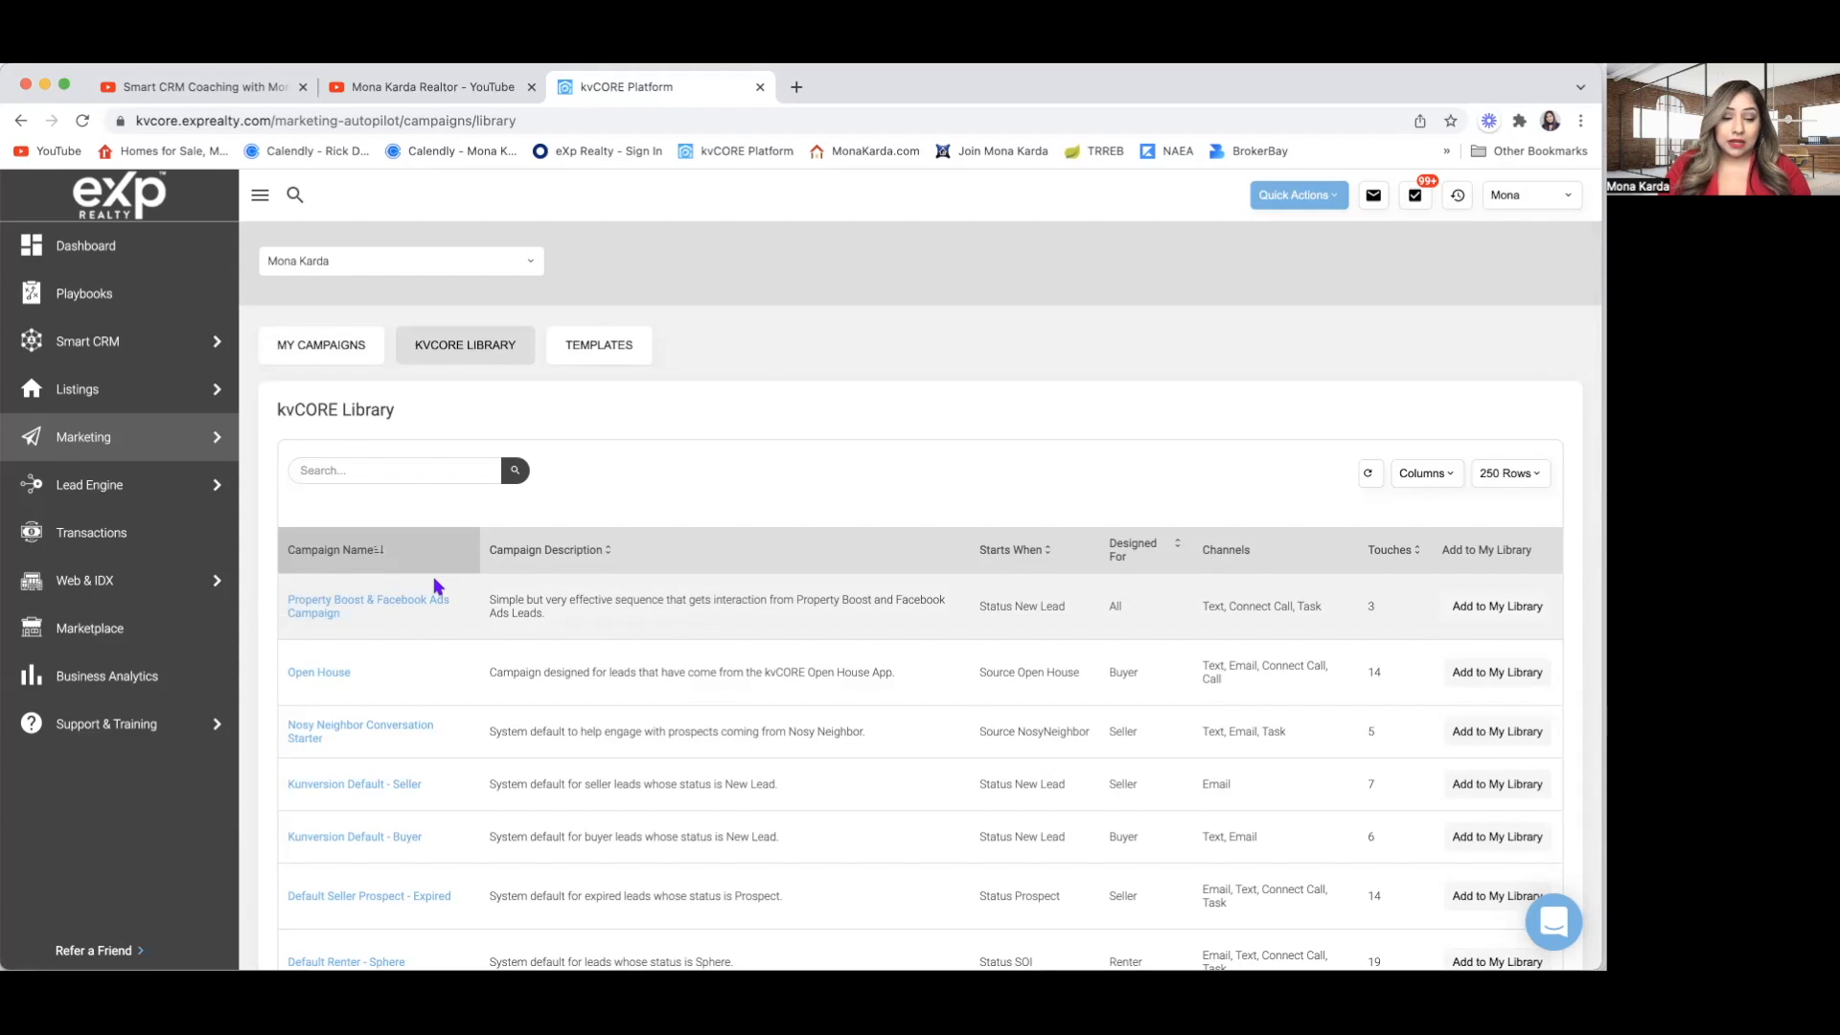
Review the Default New Lead - Buyer campaign, preview its Day 1 initial text, and return to all system campaigns.
scroll(436, 586, "down", 5)
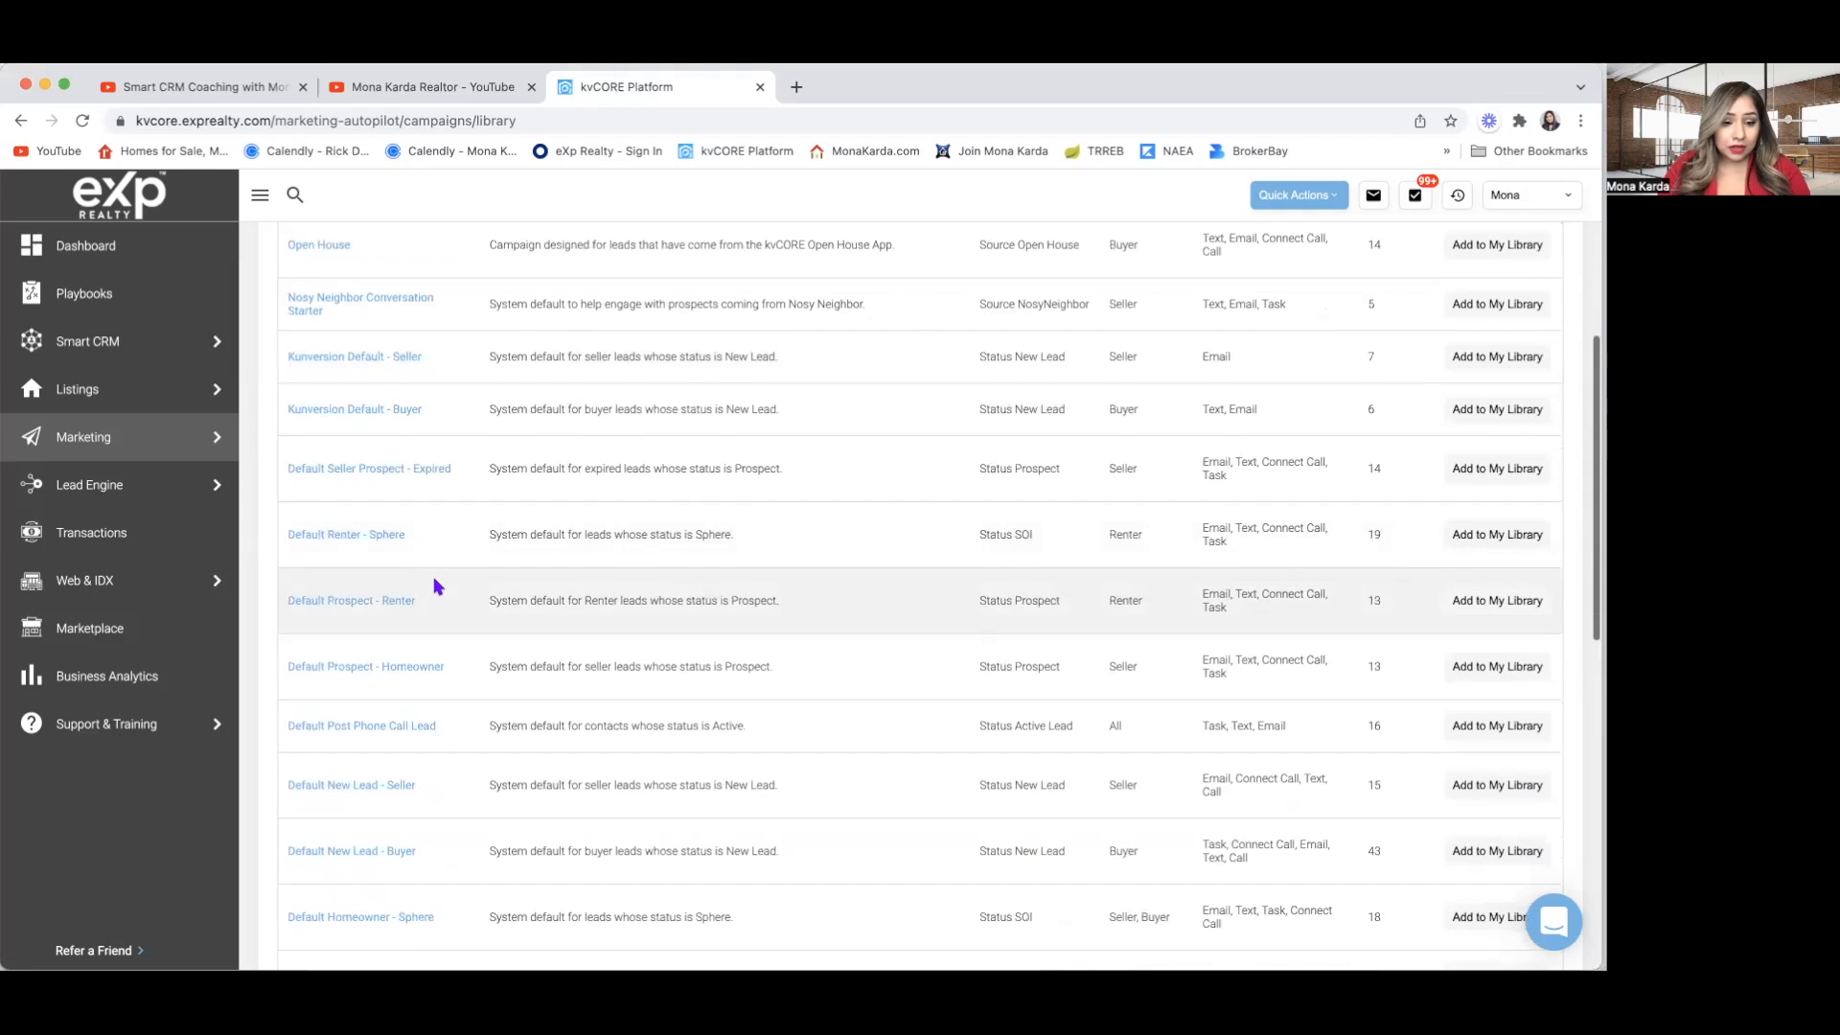
scroll(436, 587, "down", 2)
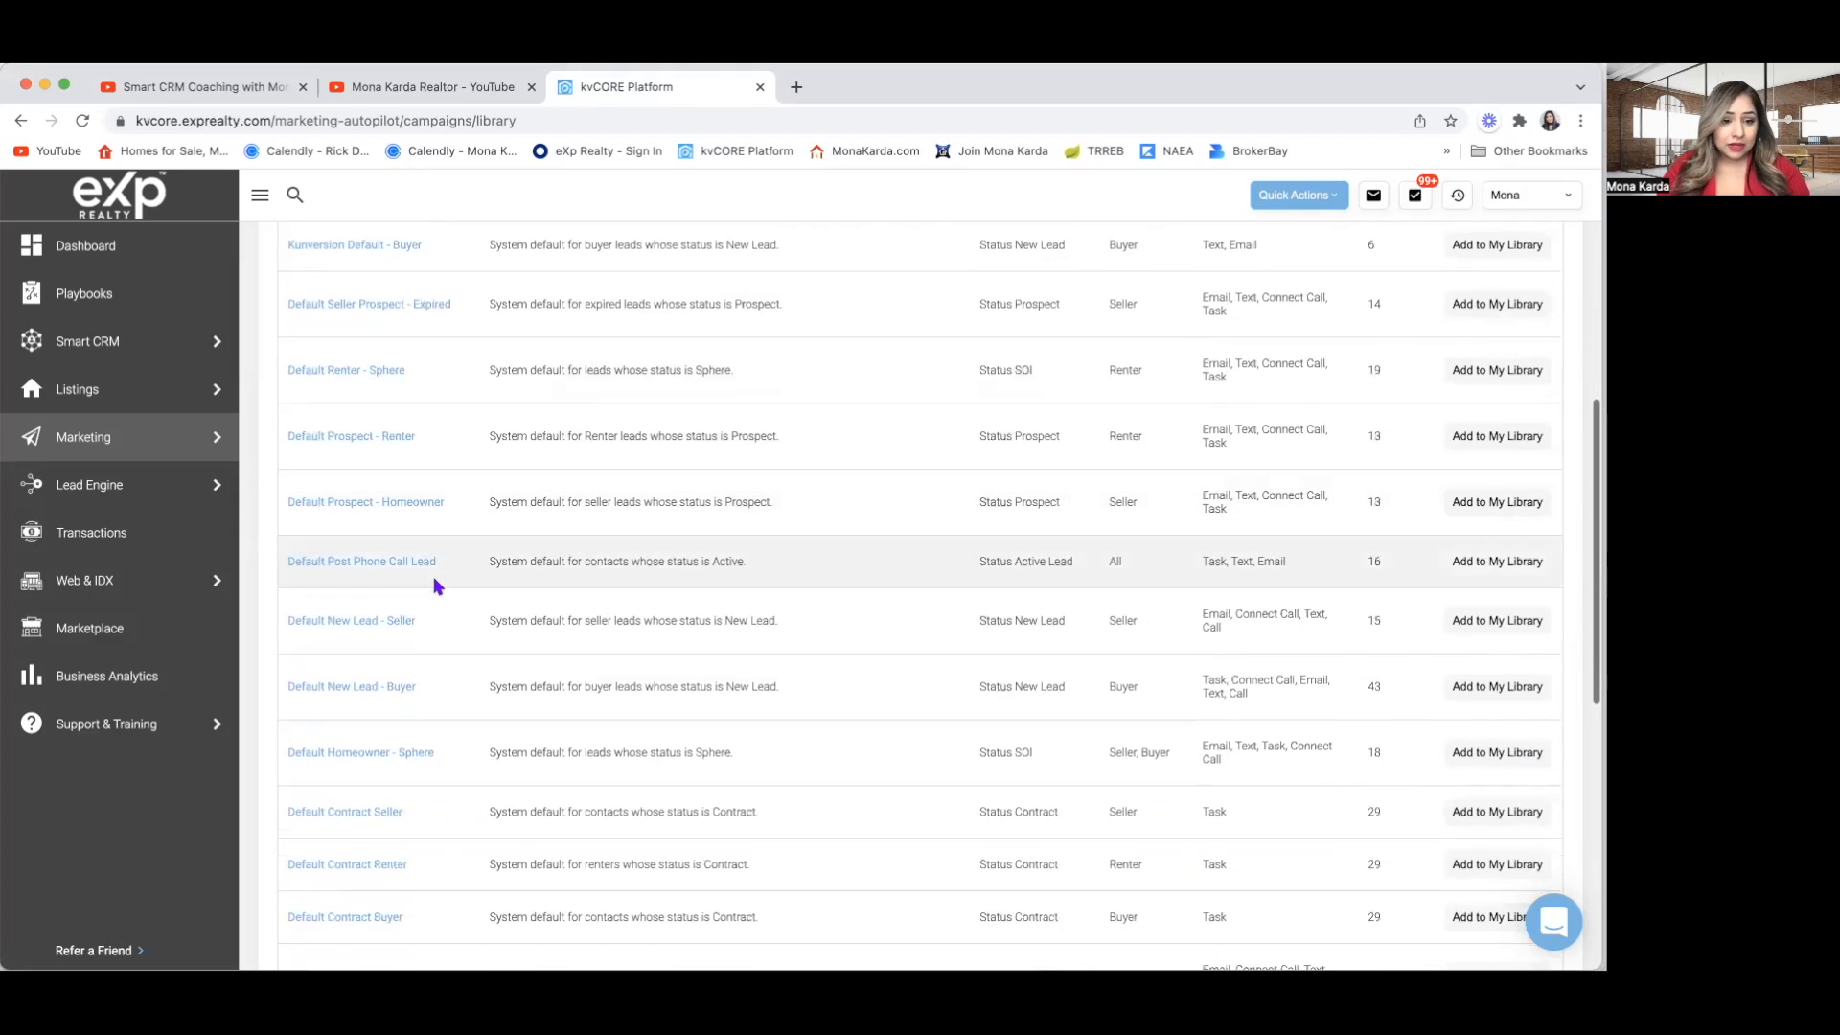
scroll(386, 640, "down", 1)
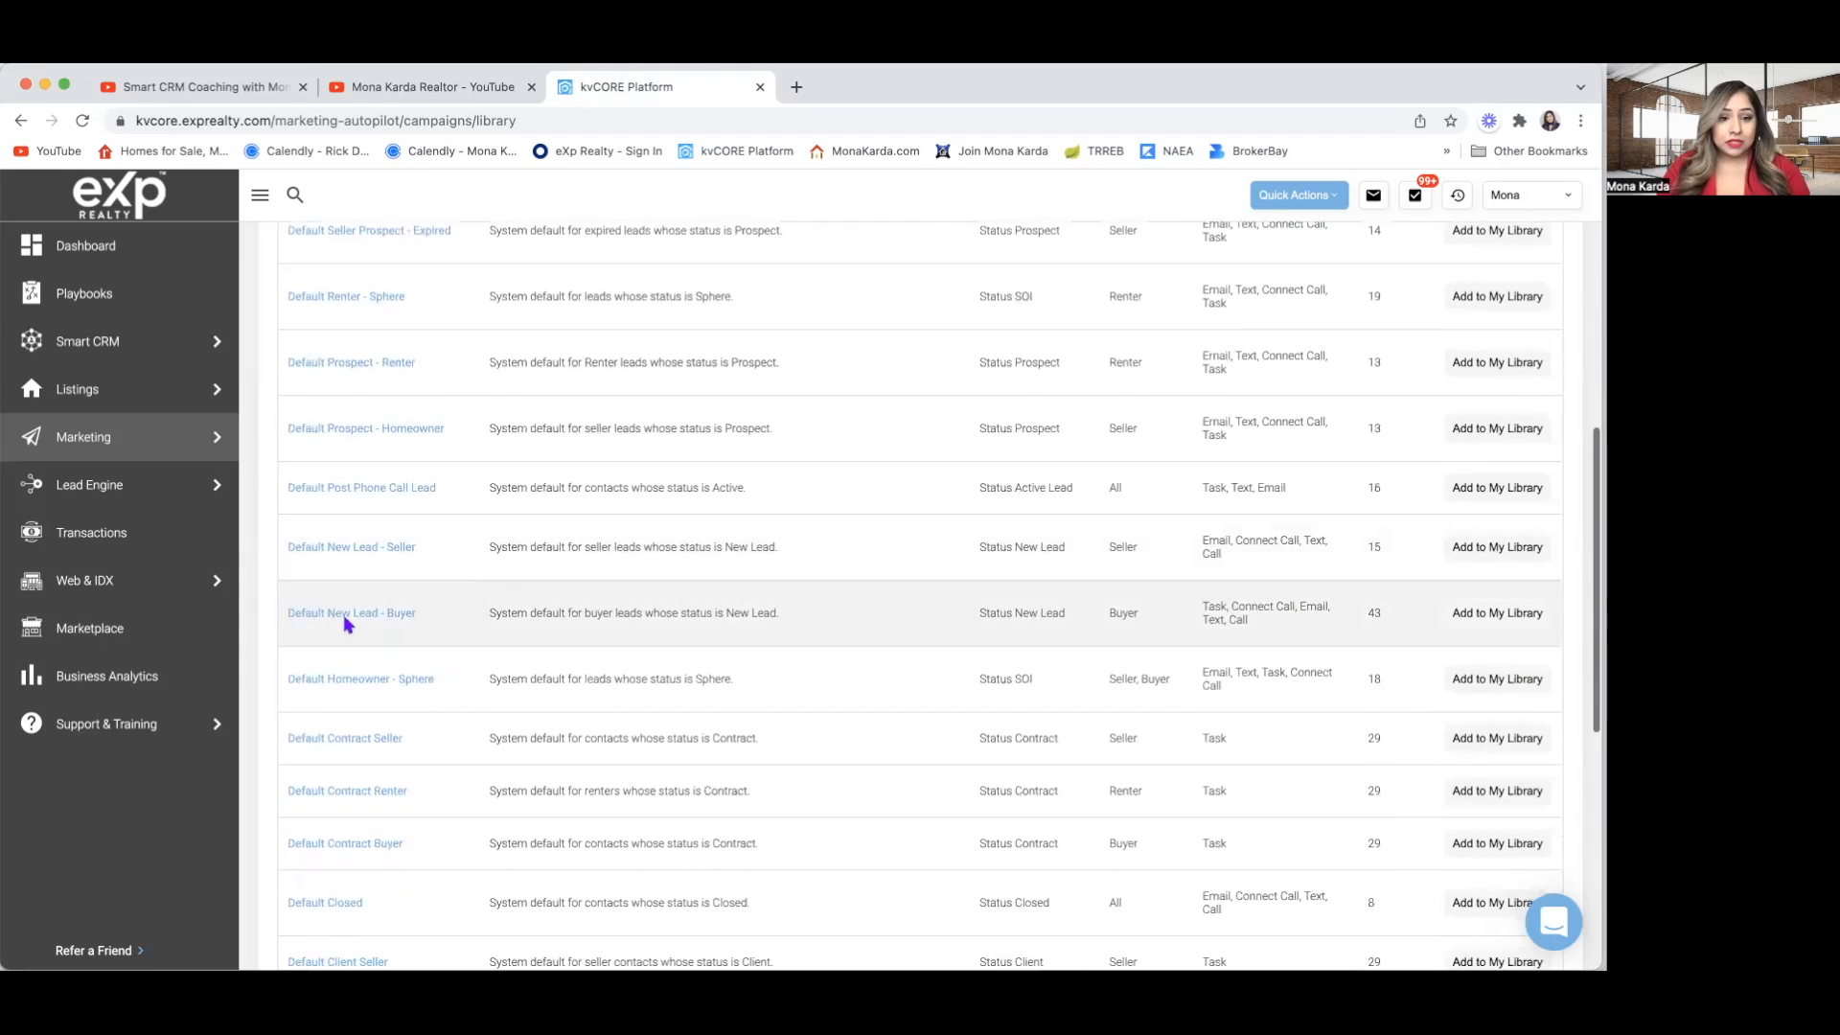
left_click(387, 621)
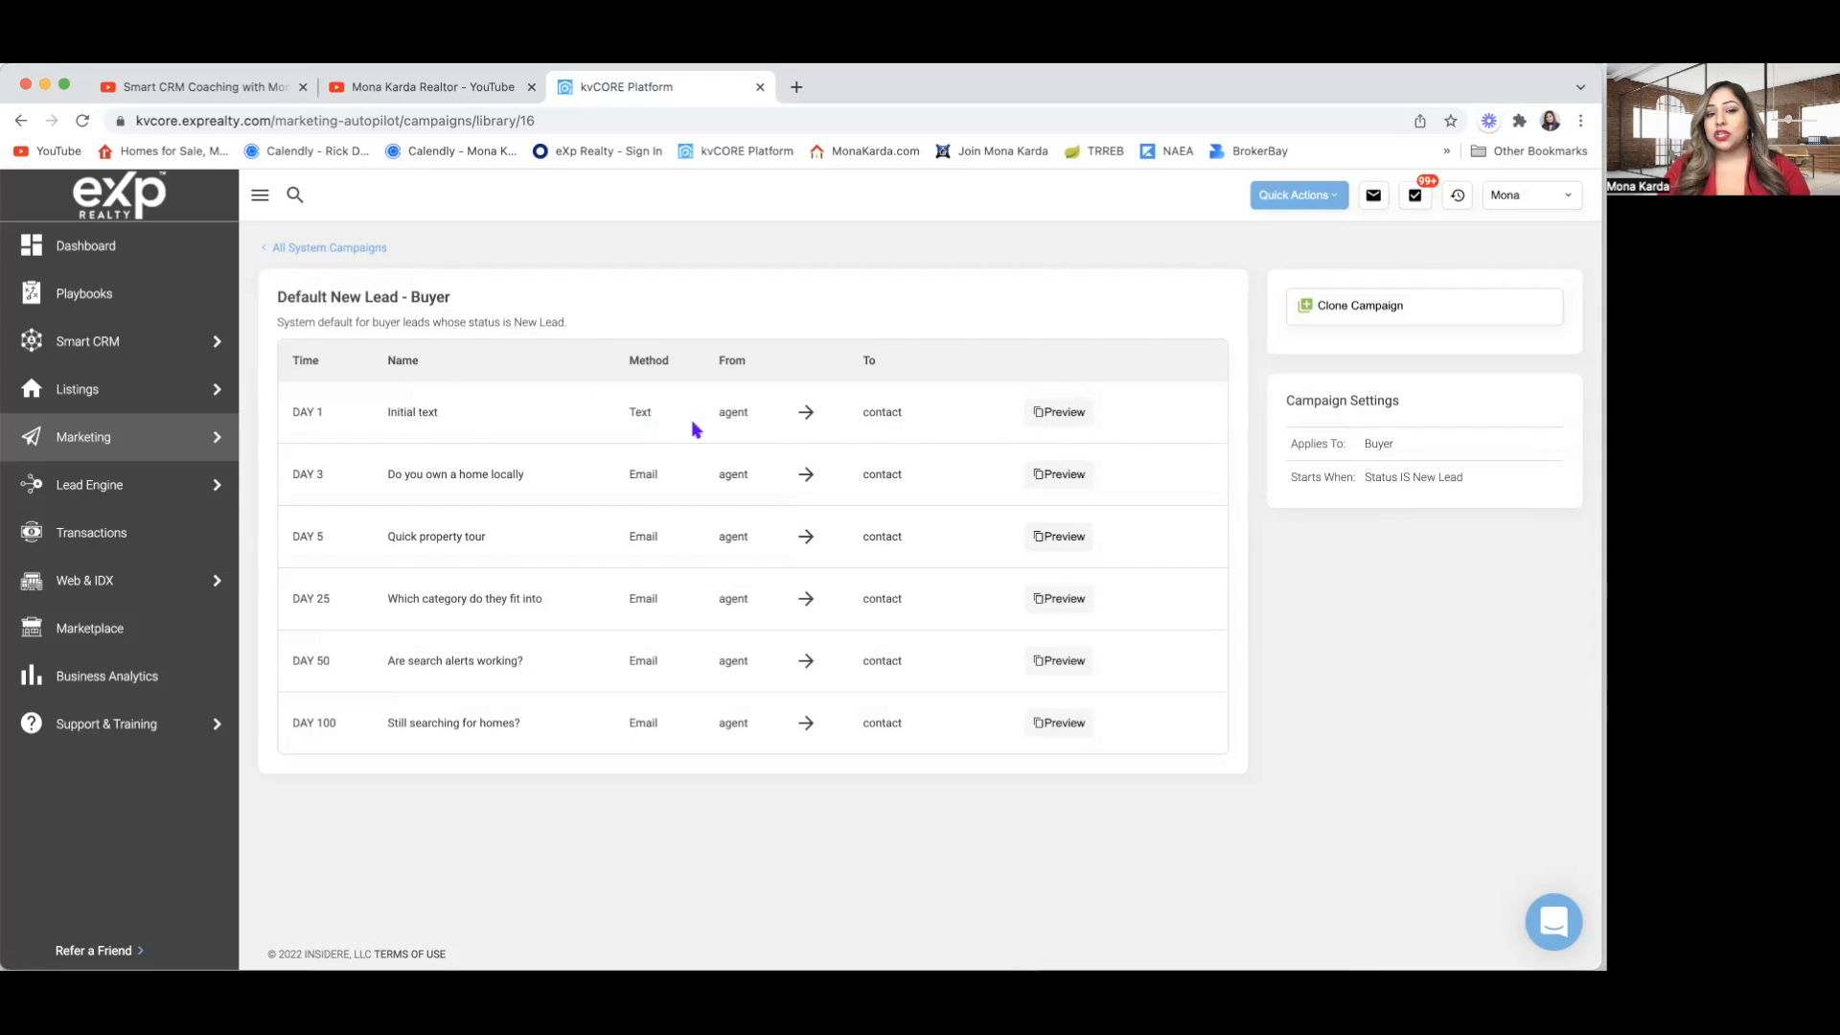
left_click(1074, 419)
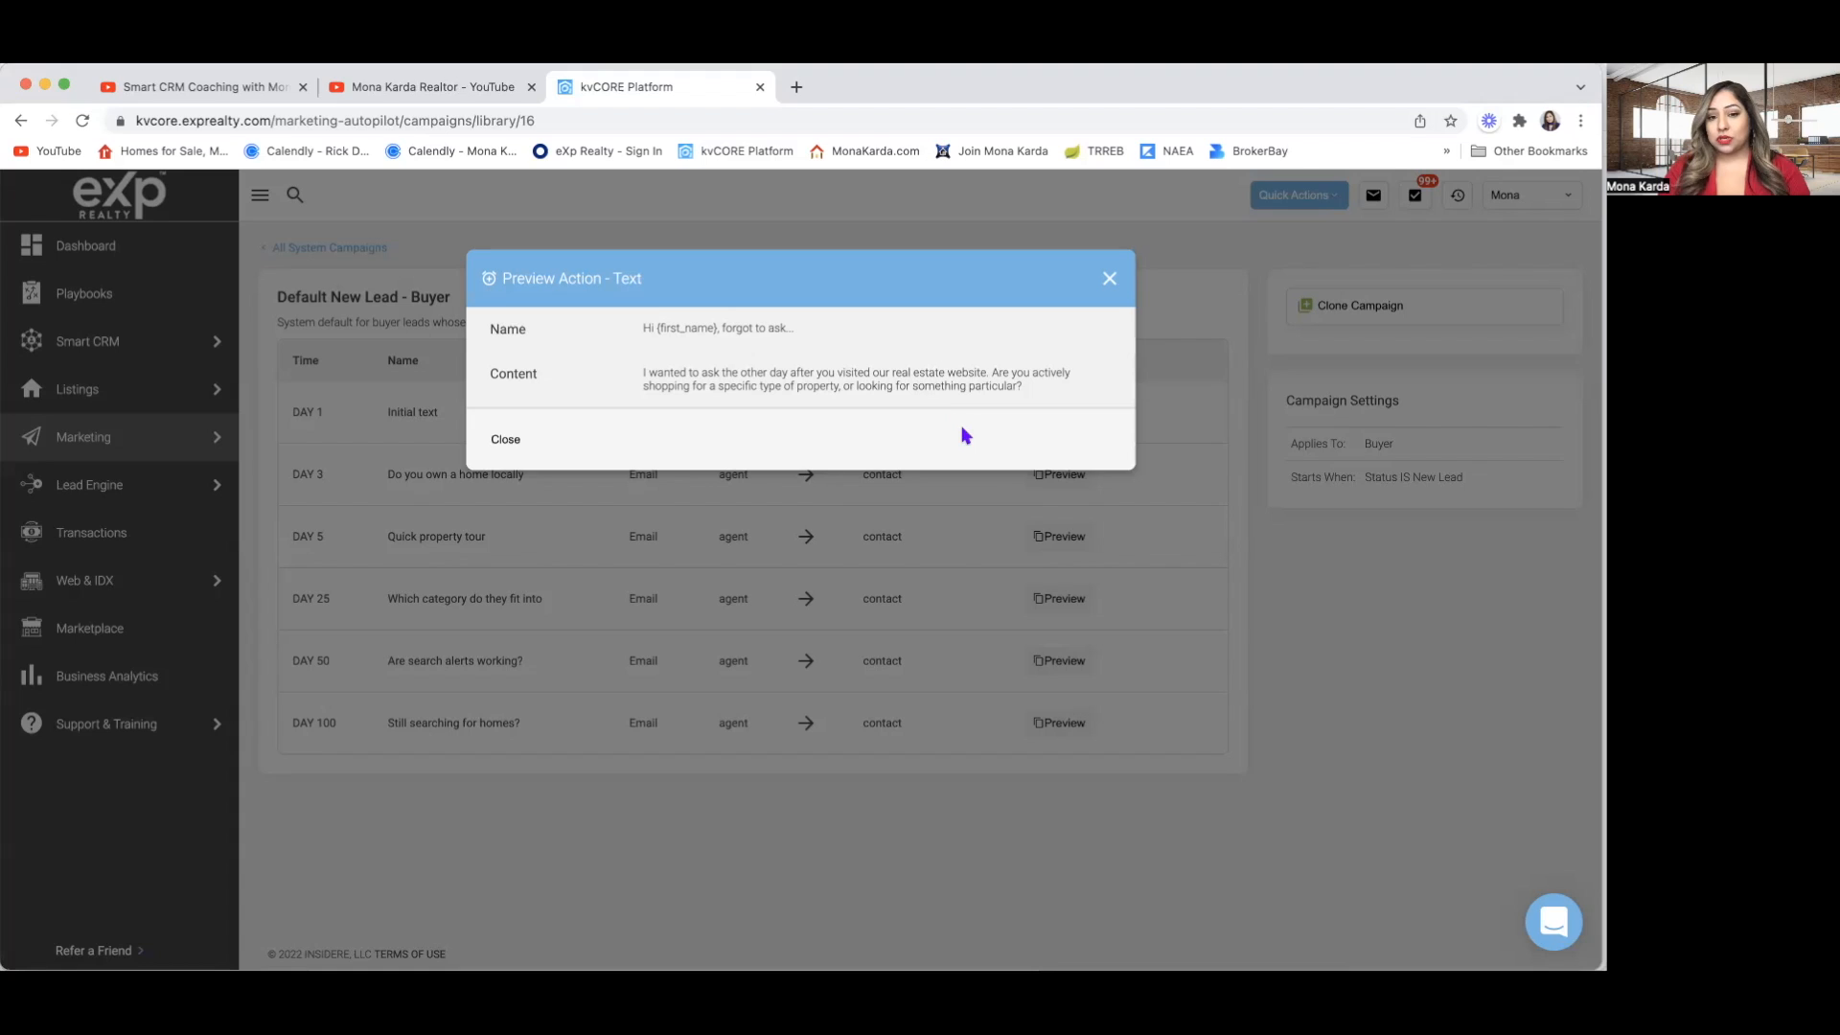
left_click(1109, 279)
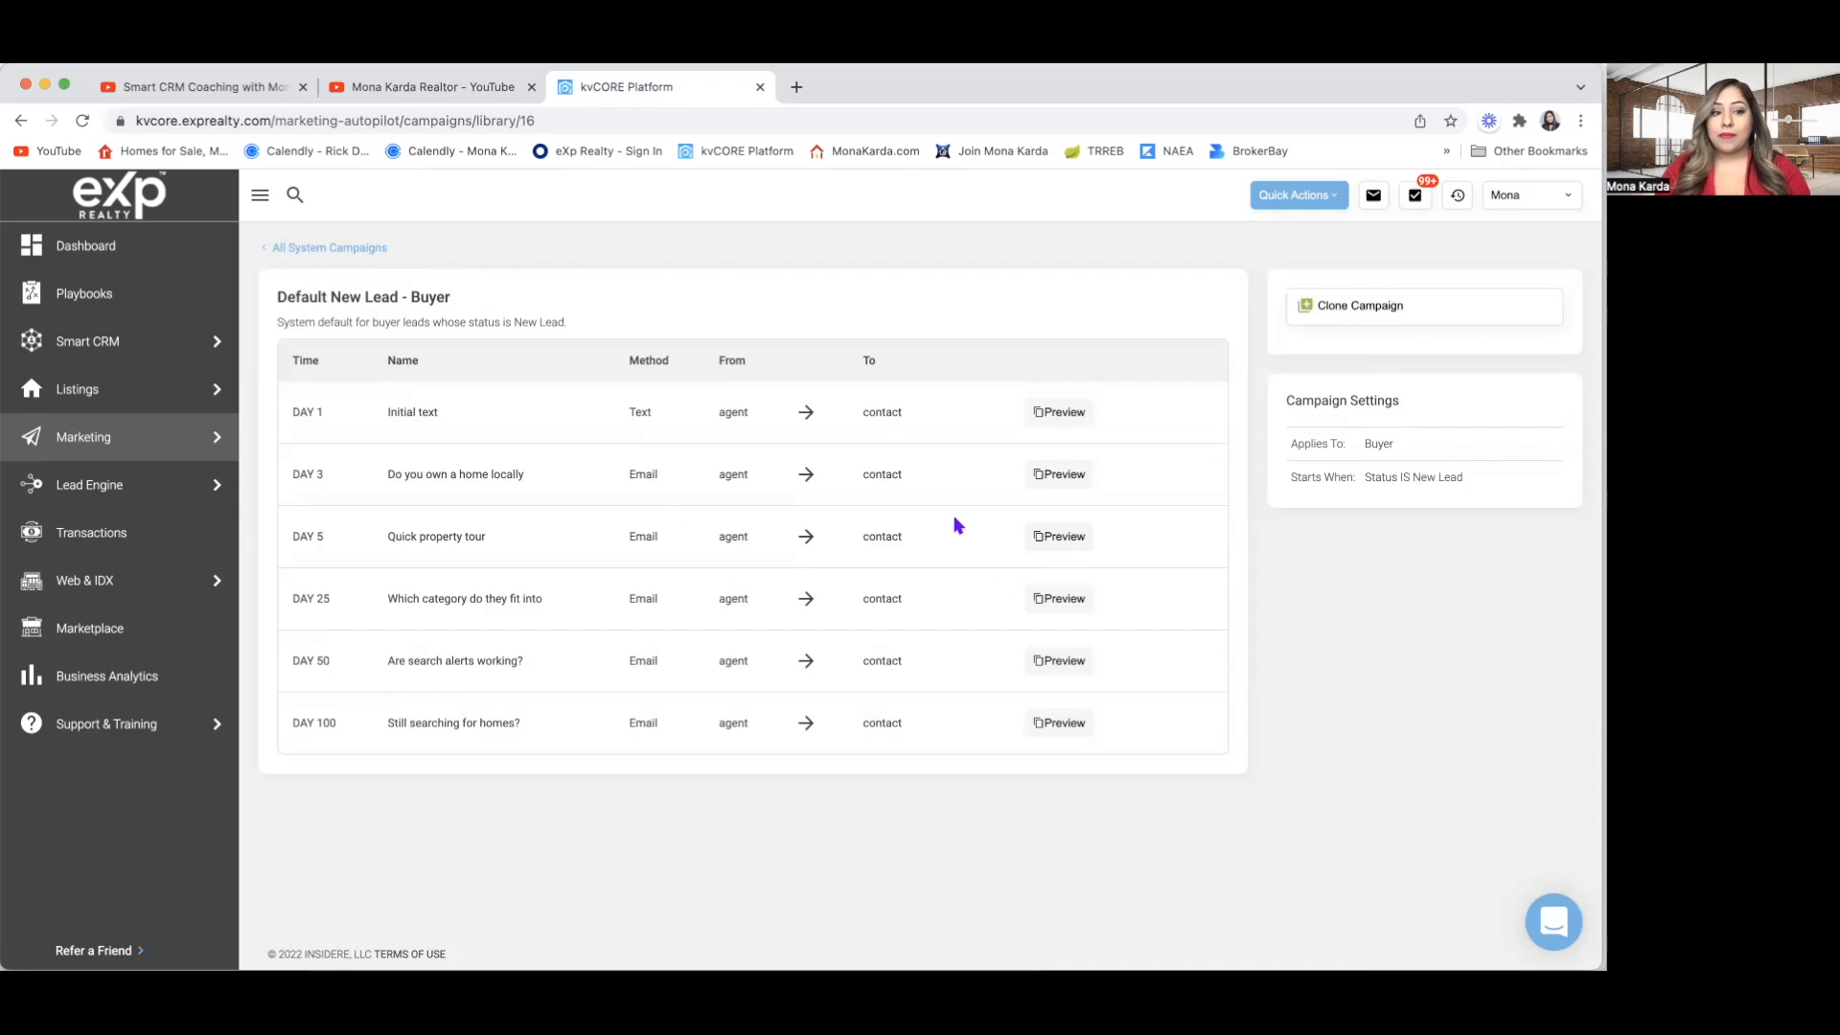
left_click(330, 248)
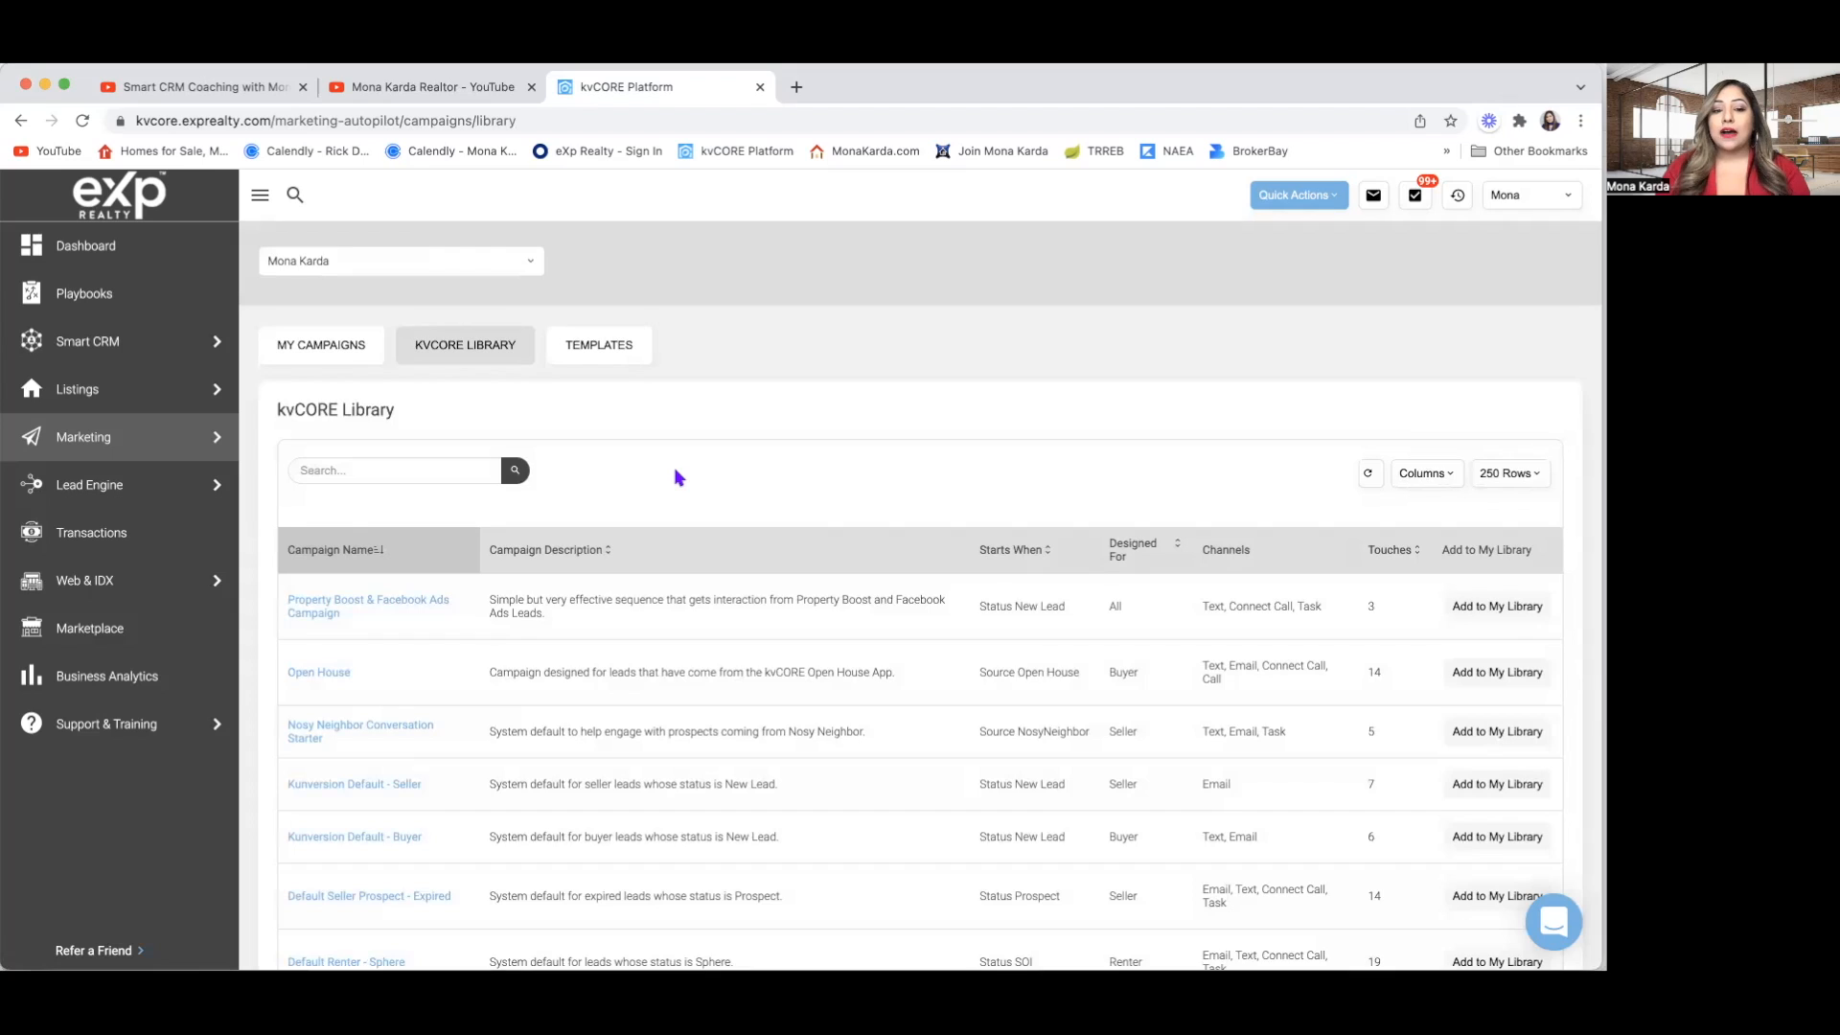
Switch to the FBAds_BasicSmartCampaign document in Pages and review its sequence of emails, calls and texts.
scroll(679, 477, "down", 1)
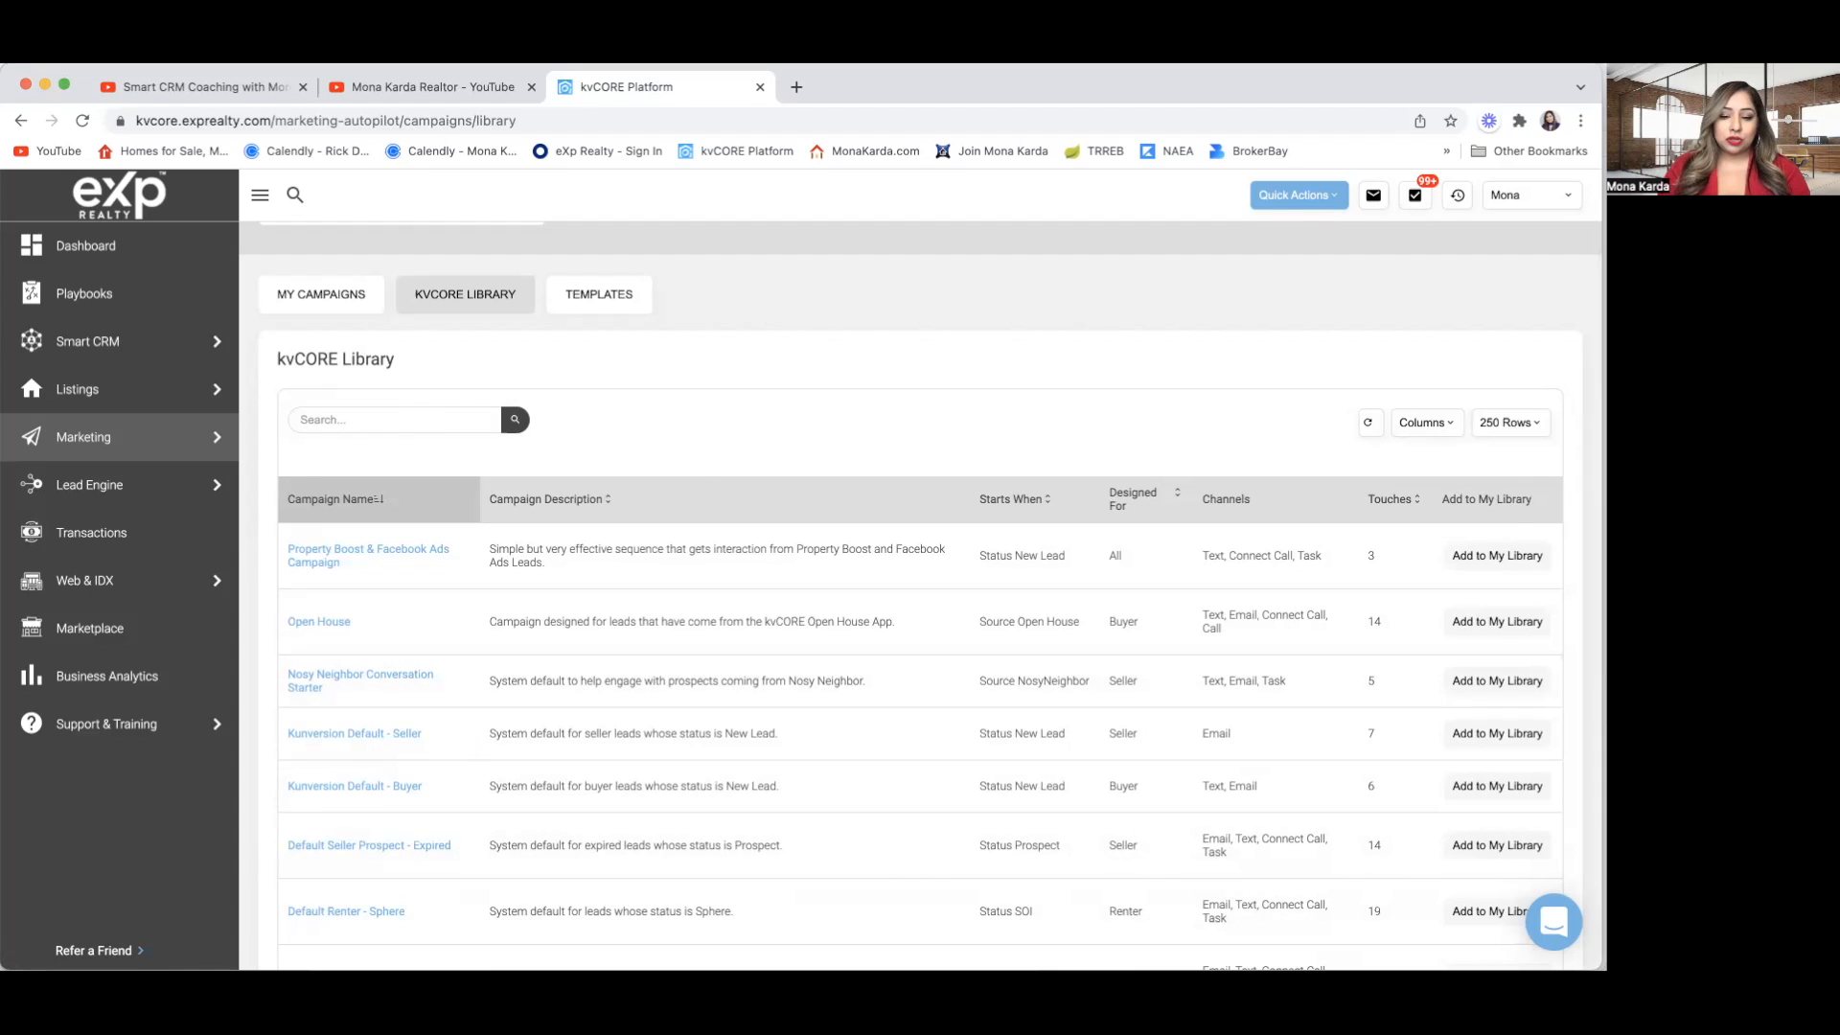
key("super+Tab")
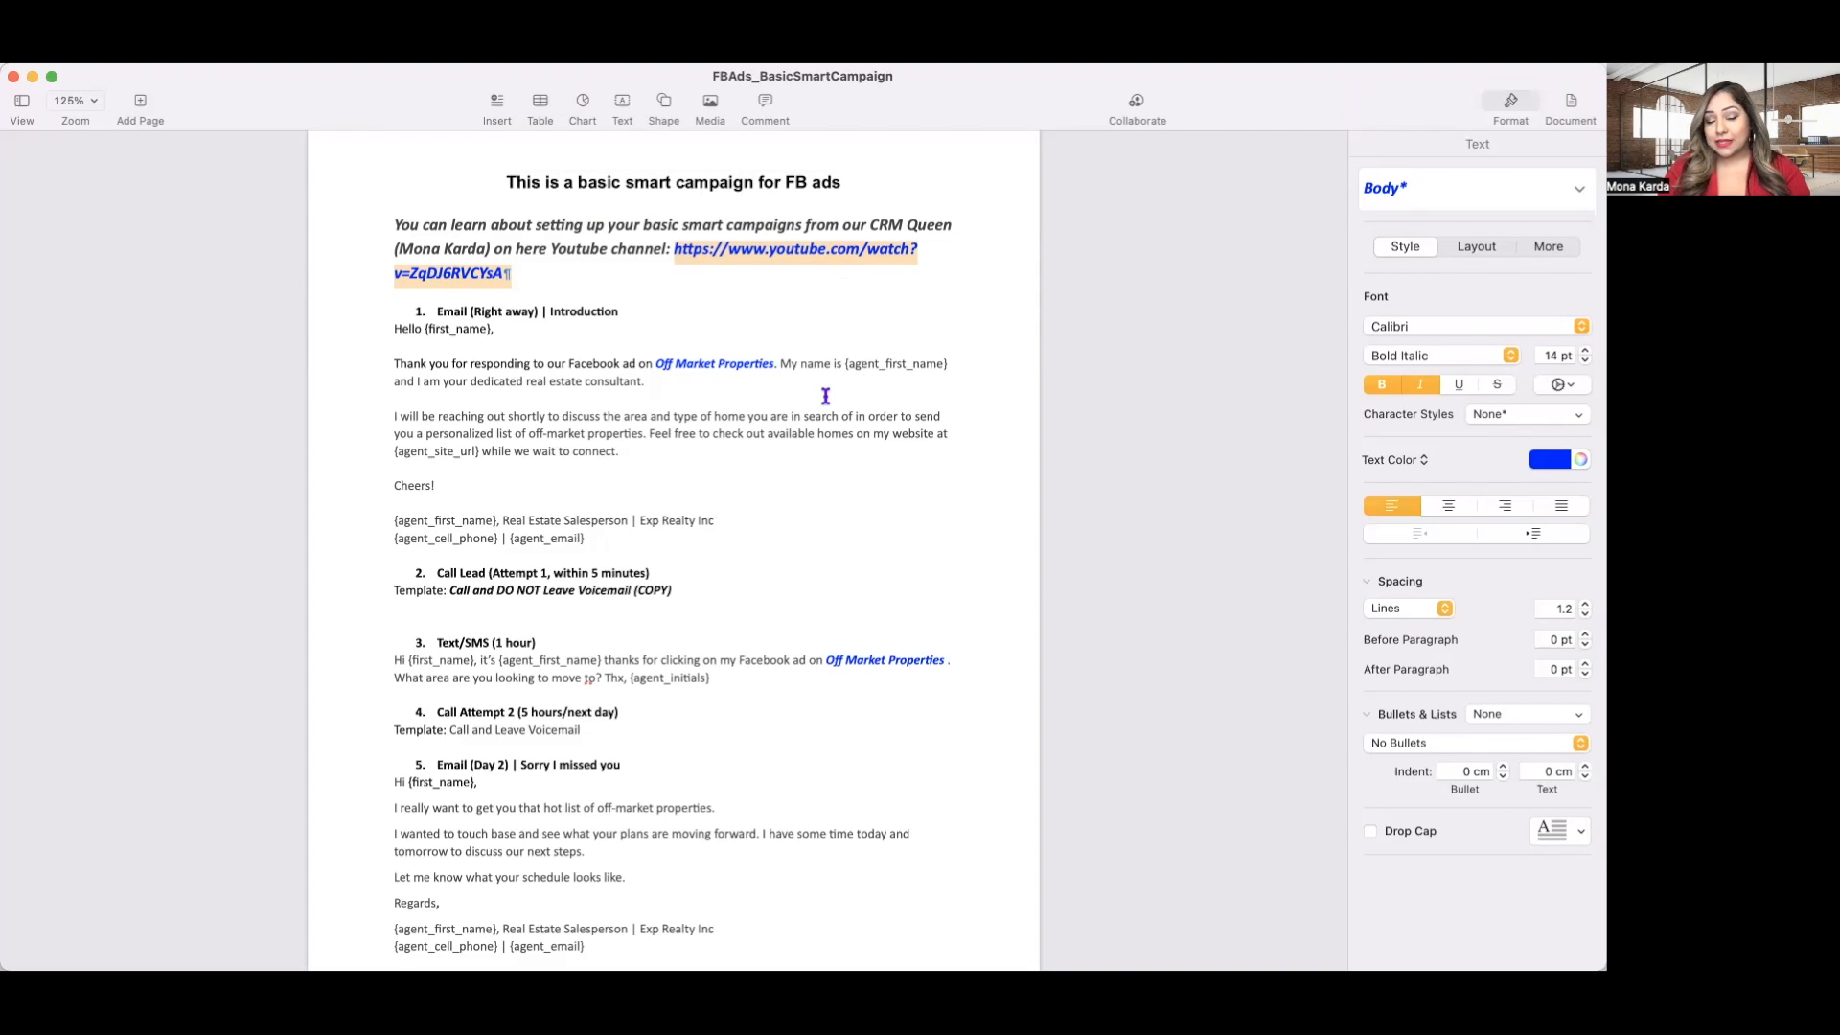
scroll(825, 396, "down", 1)
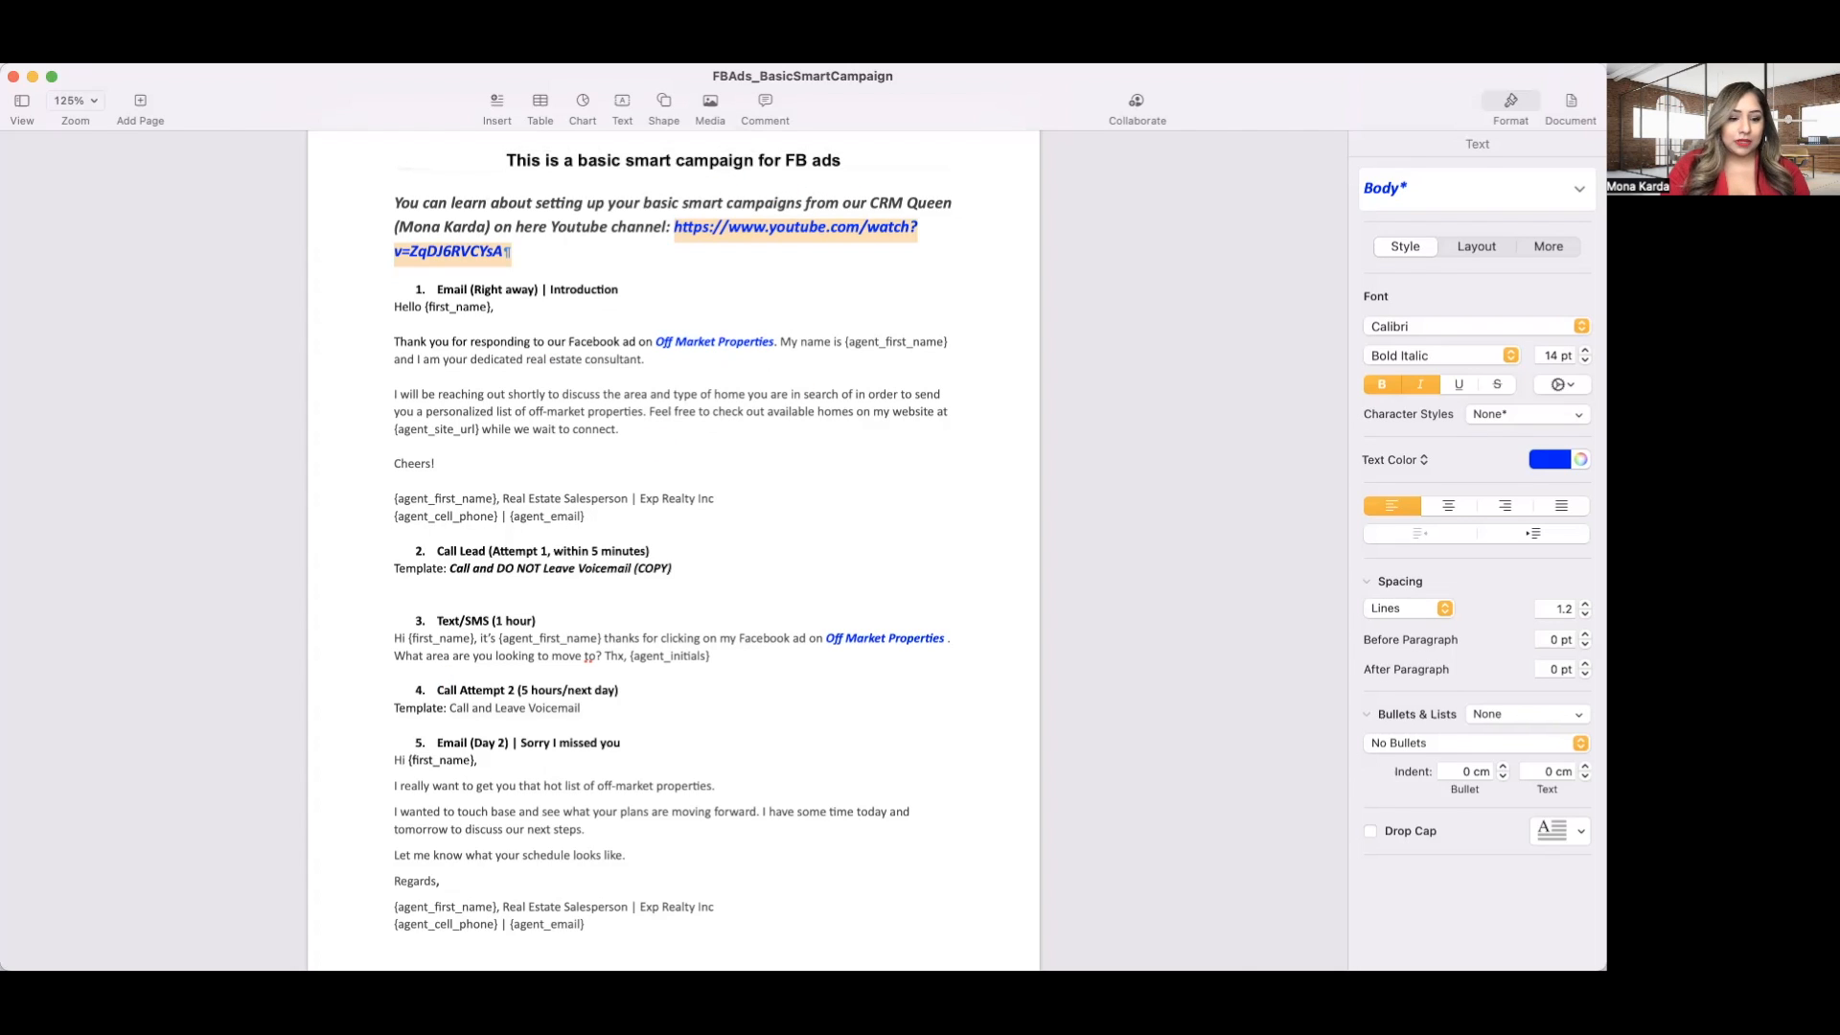
Switch back to kvCORE in the browser and start adding a new campaign under My Campaigns.
key("super+Tab")
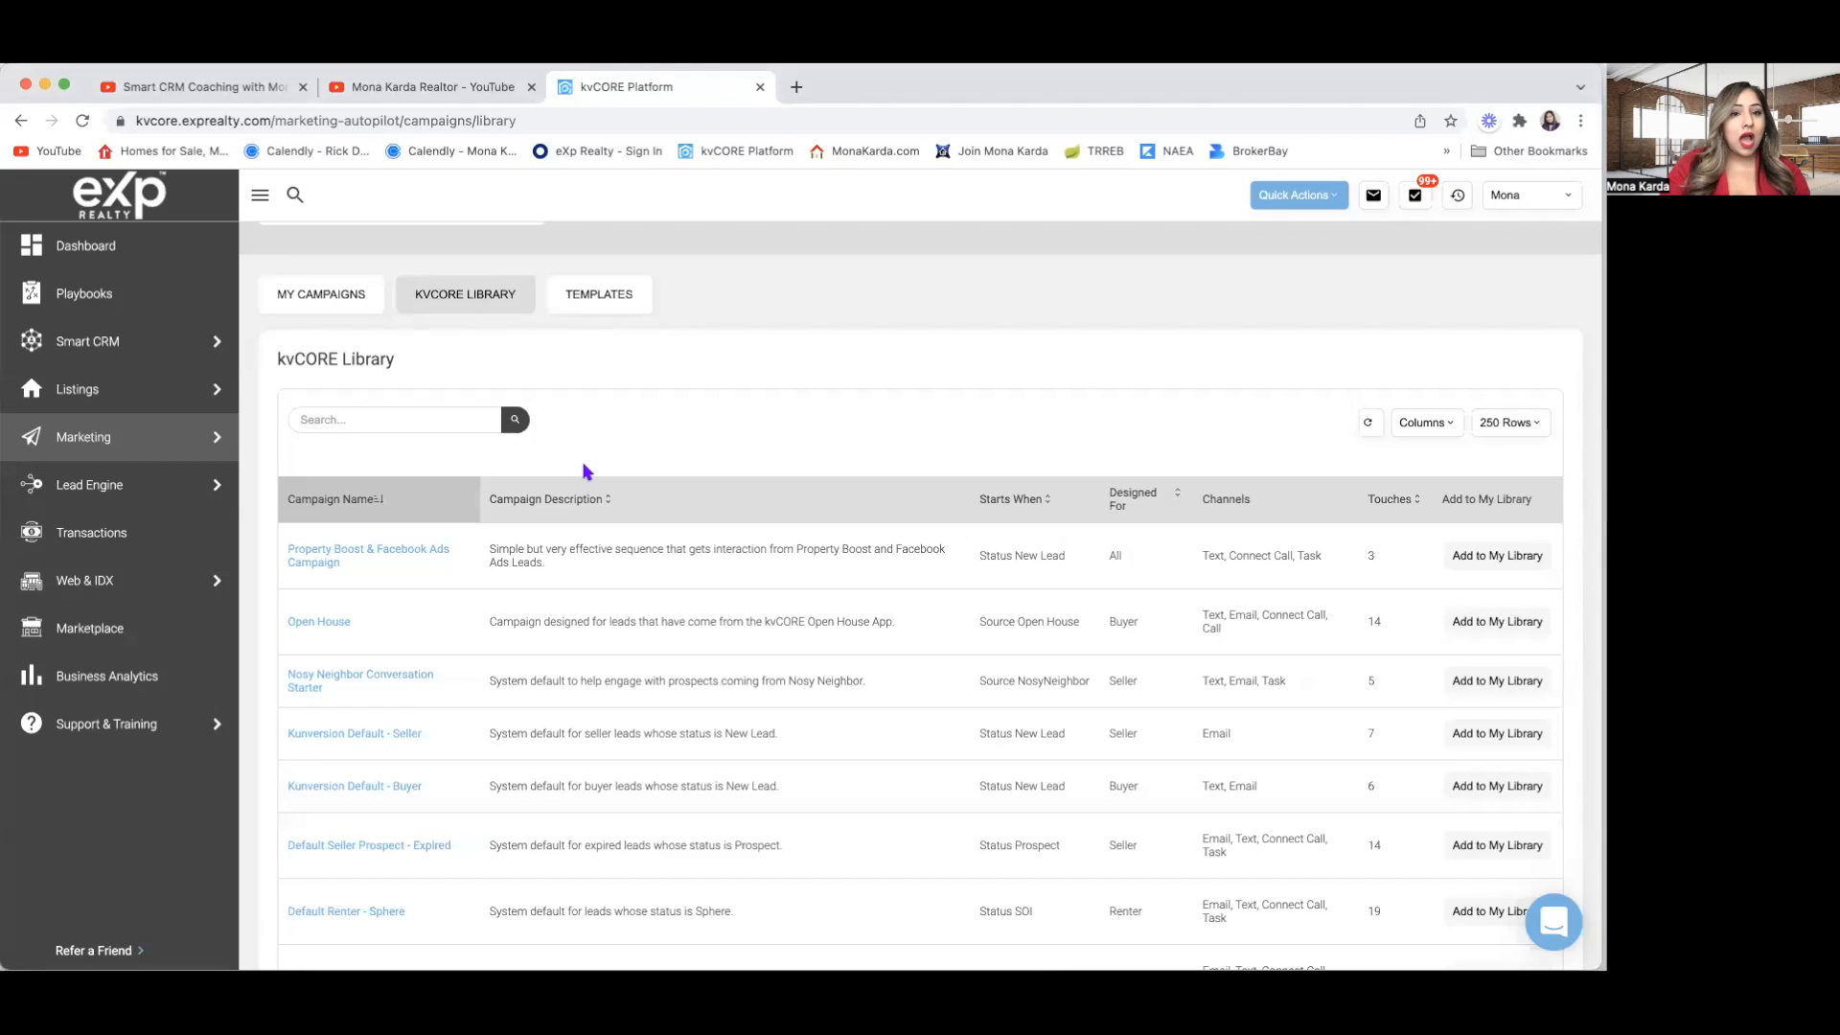
mouse_move(134, 449)
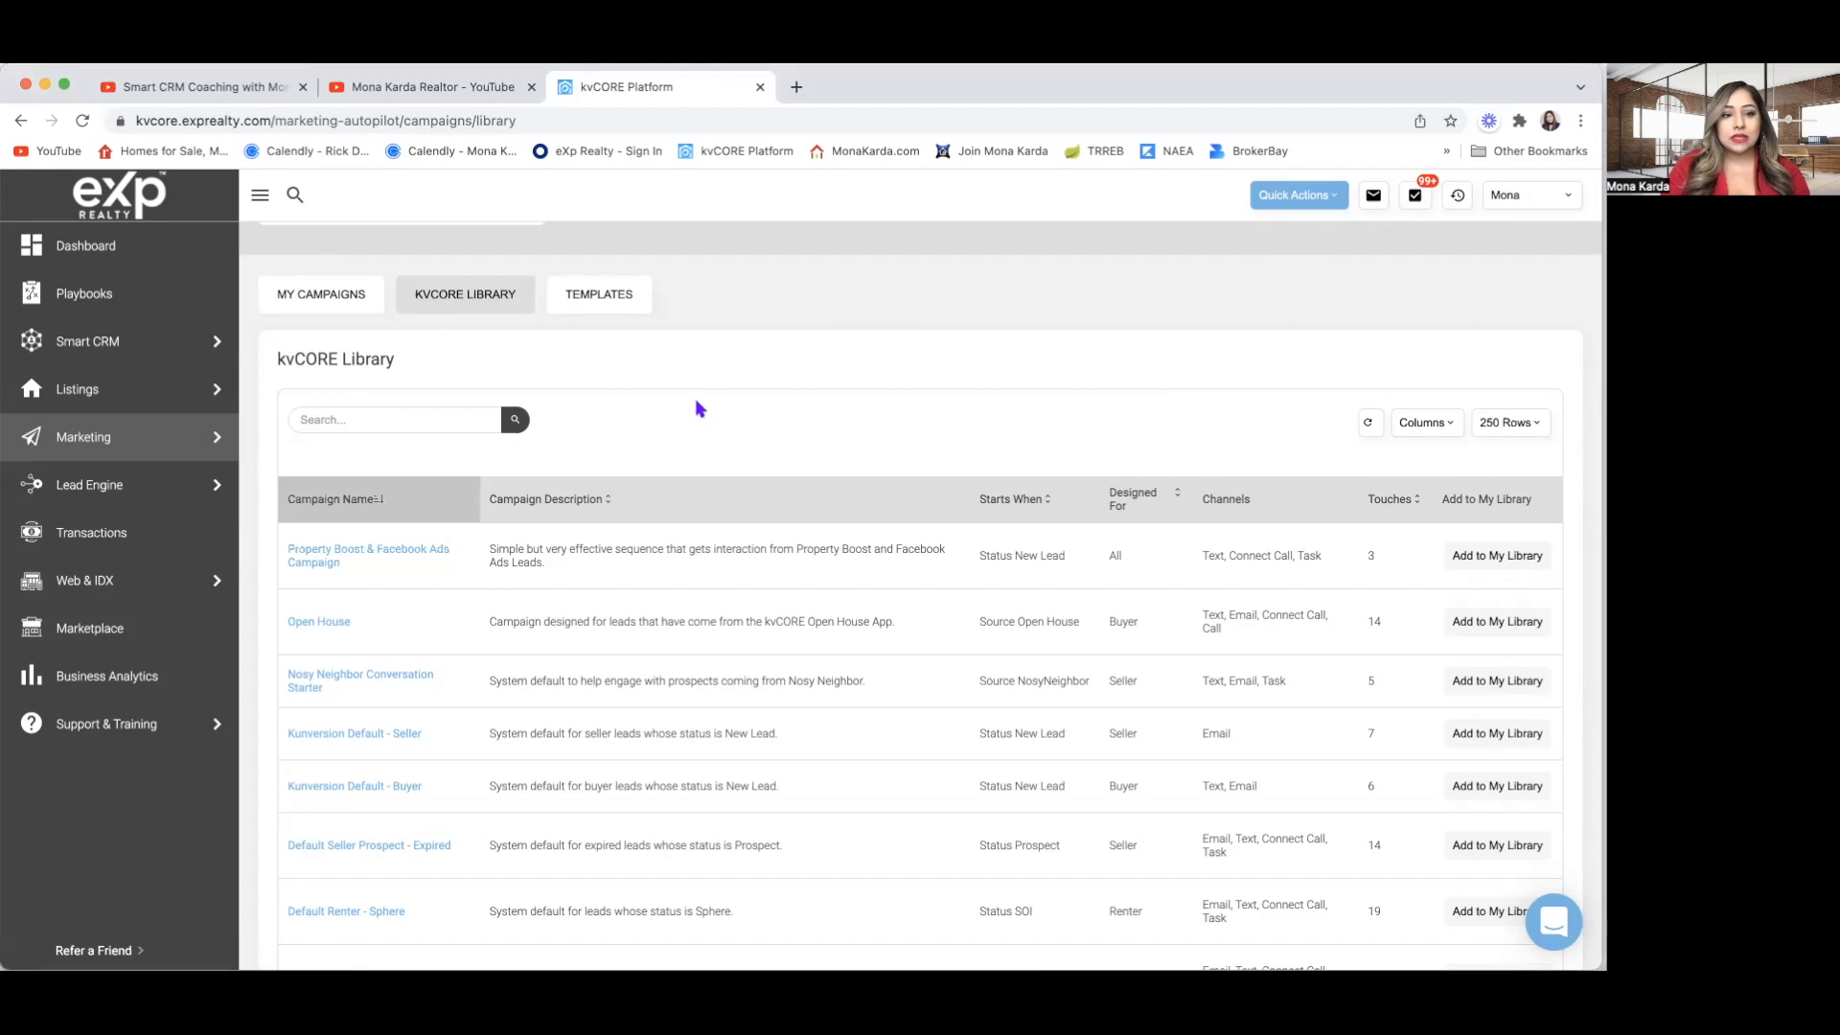
left_click(334, 310)
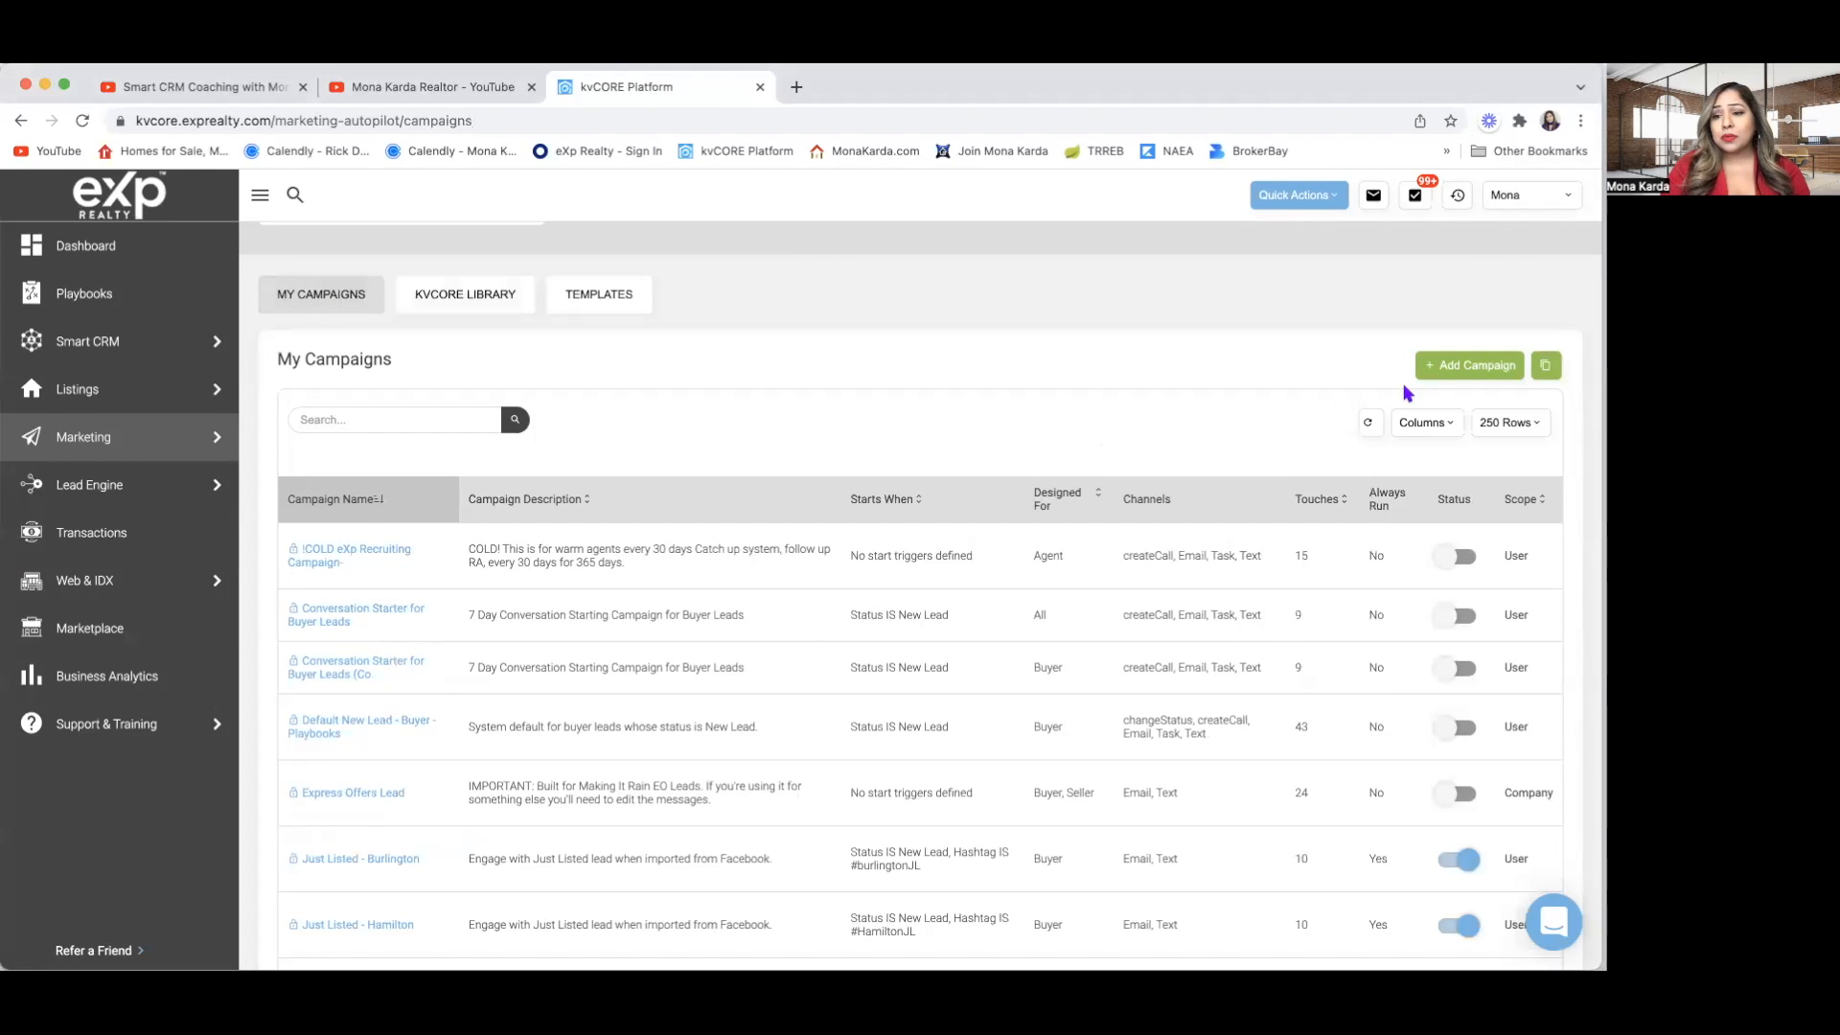
left_click(1476, 370)
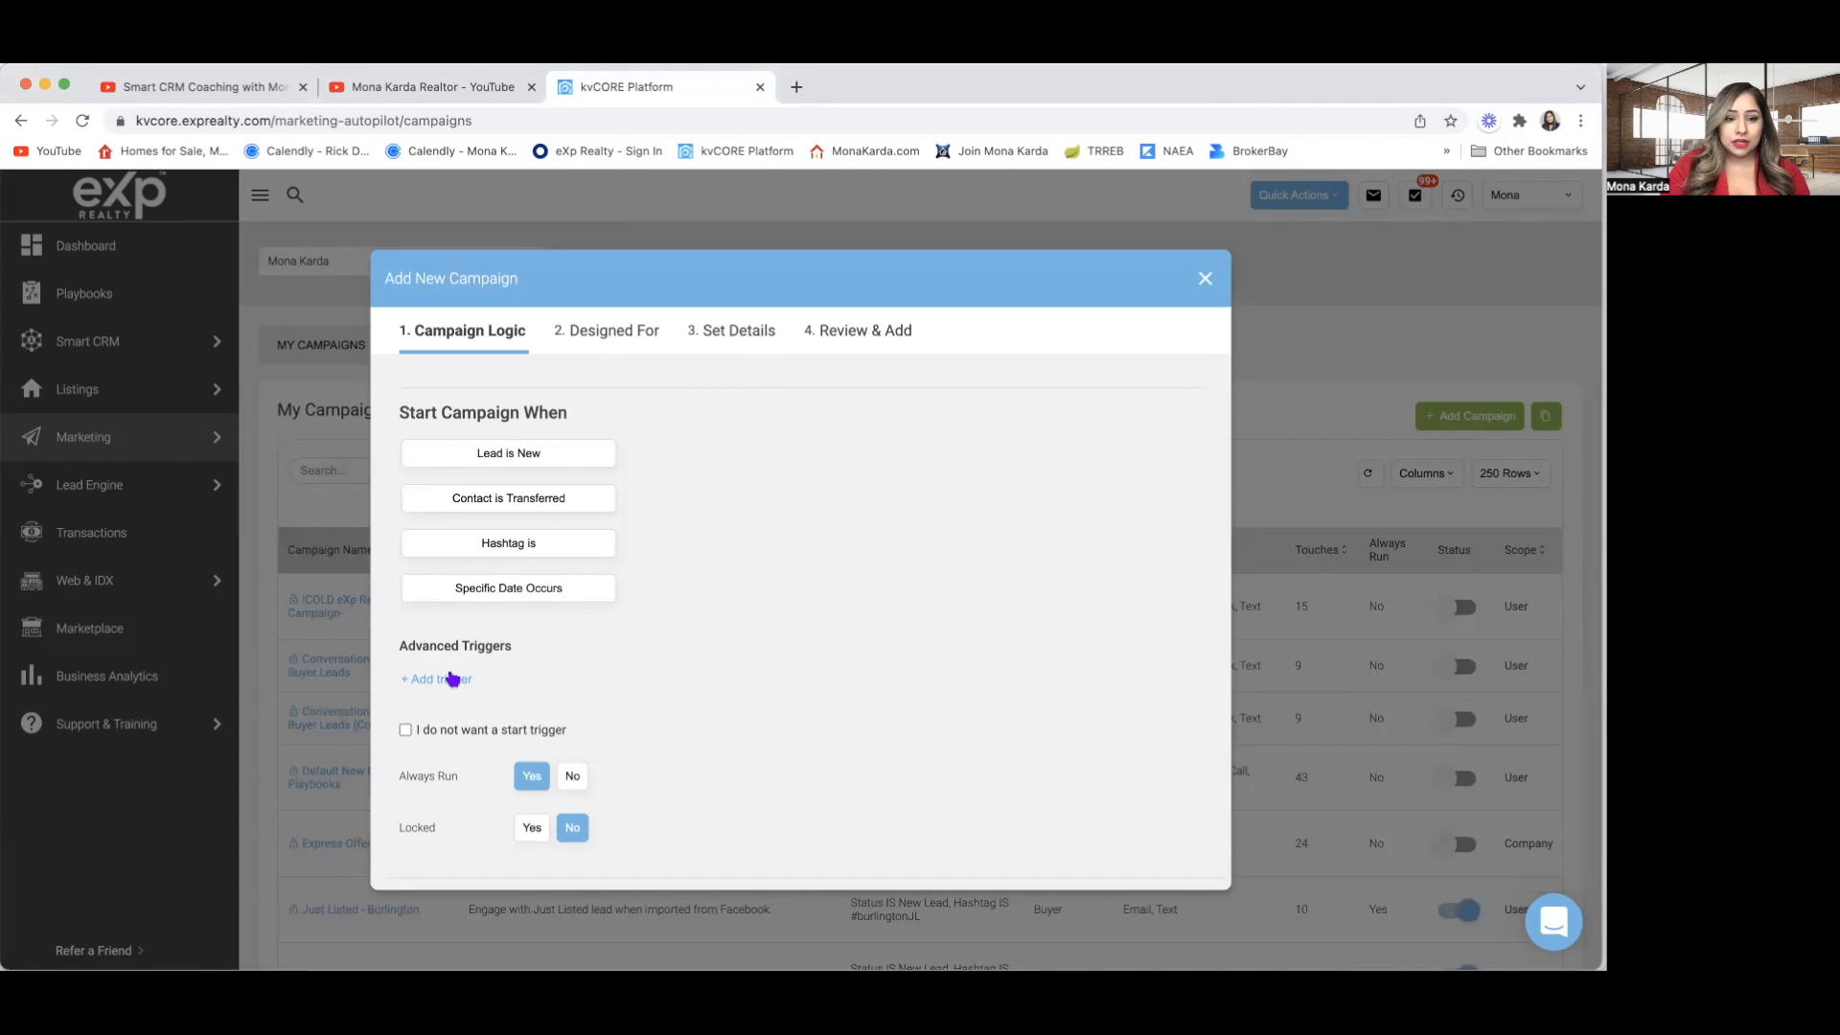
Add an advanced trigger that starts the campaign when Status IS New Lead.
left_click(451, 682)
left_click(503, 698)
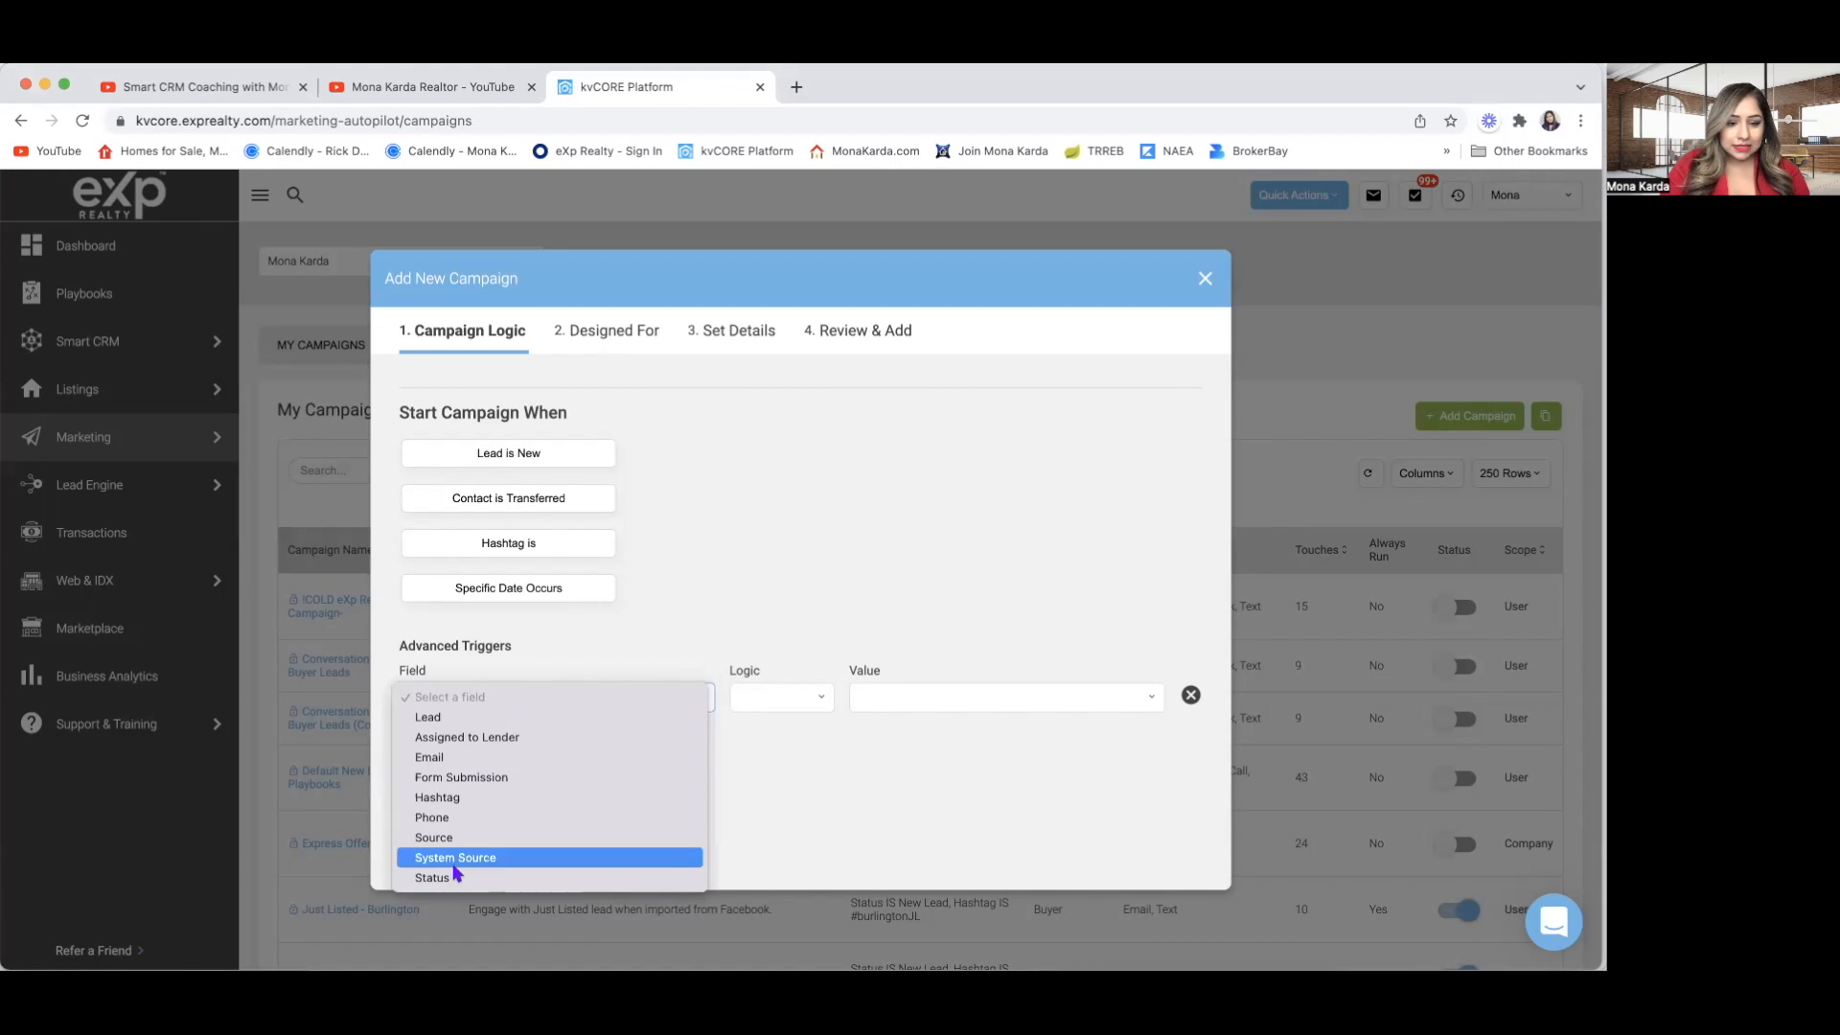
left_click(456, 876)
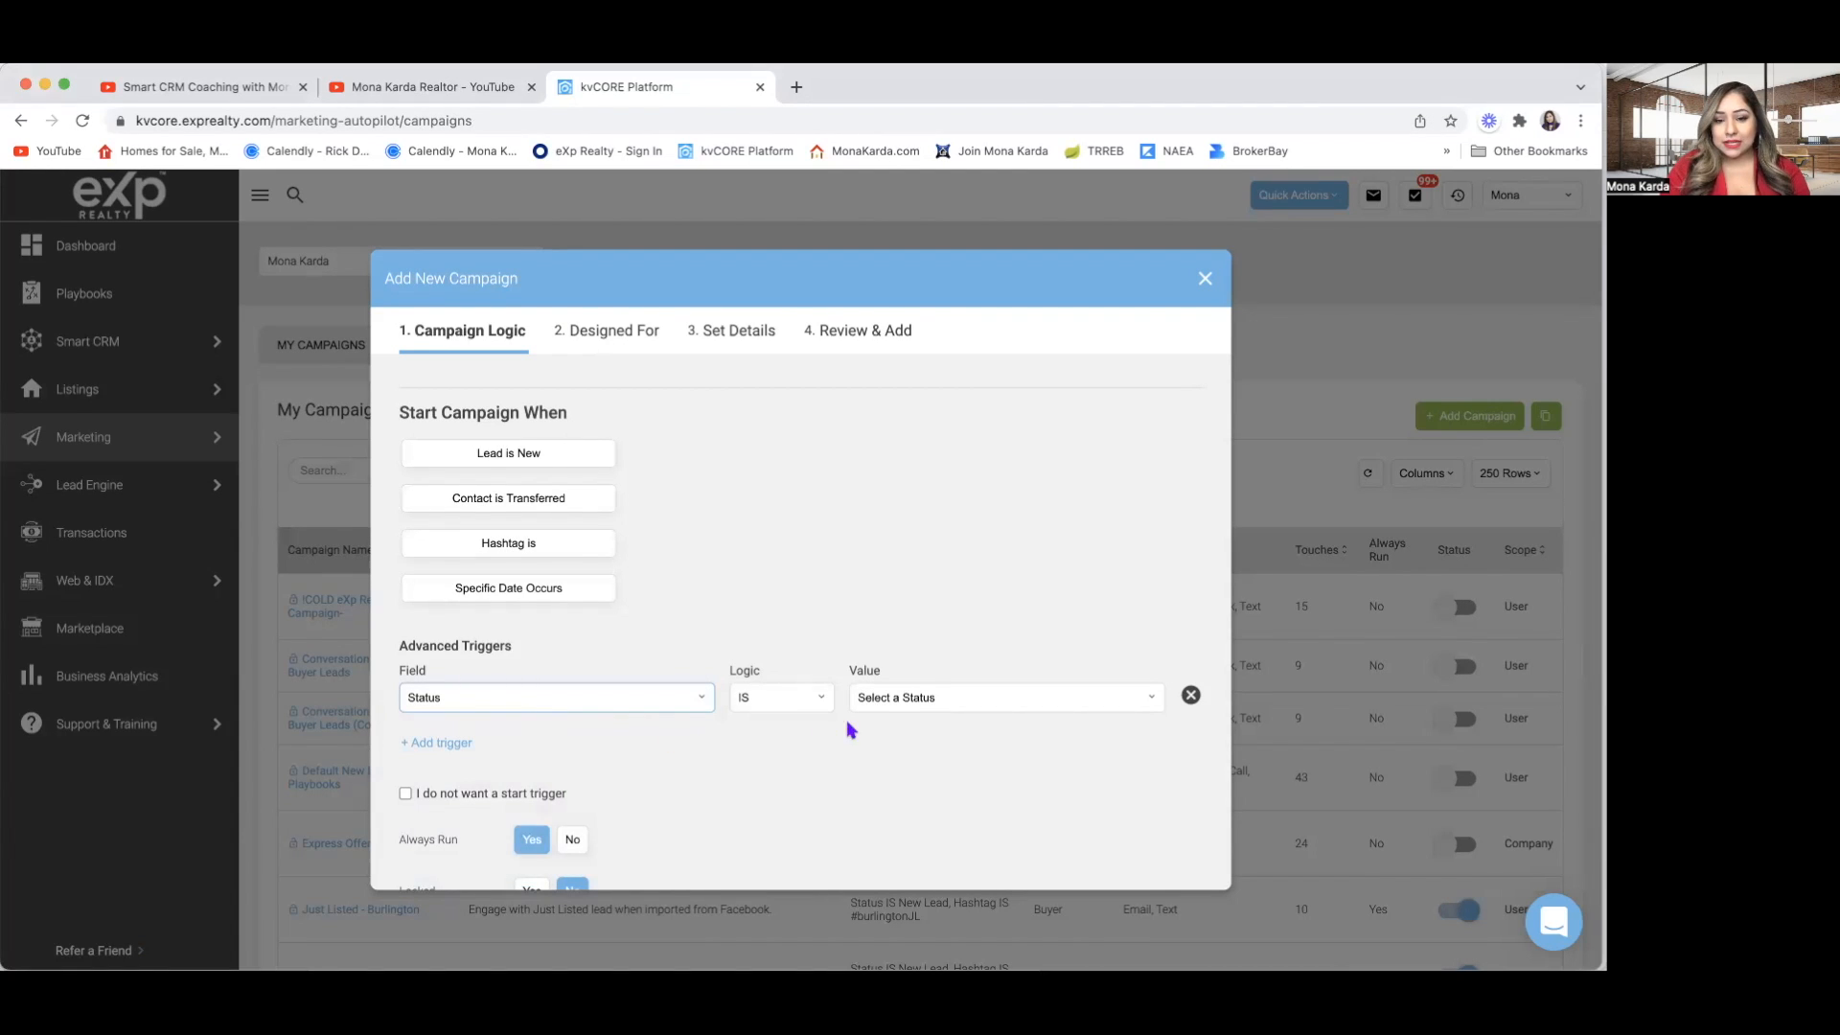
left_click(904, 706)
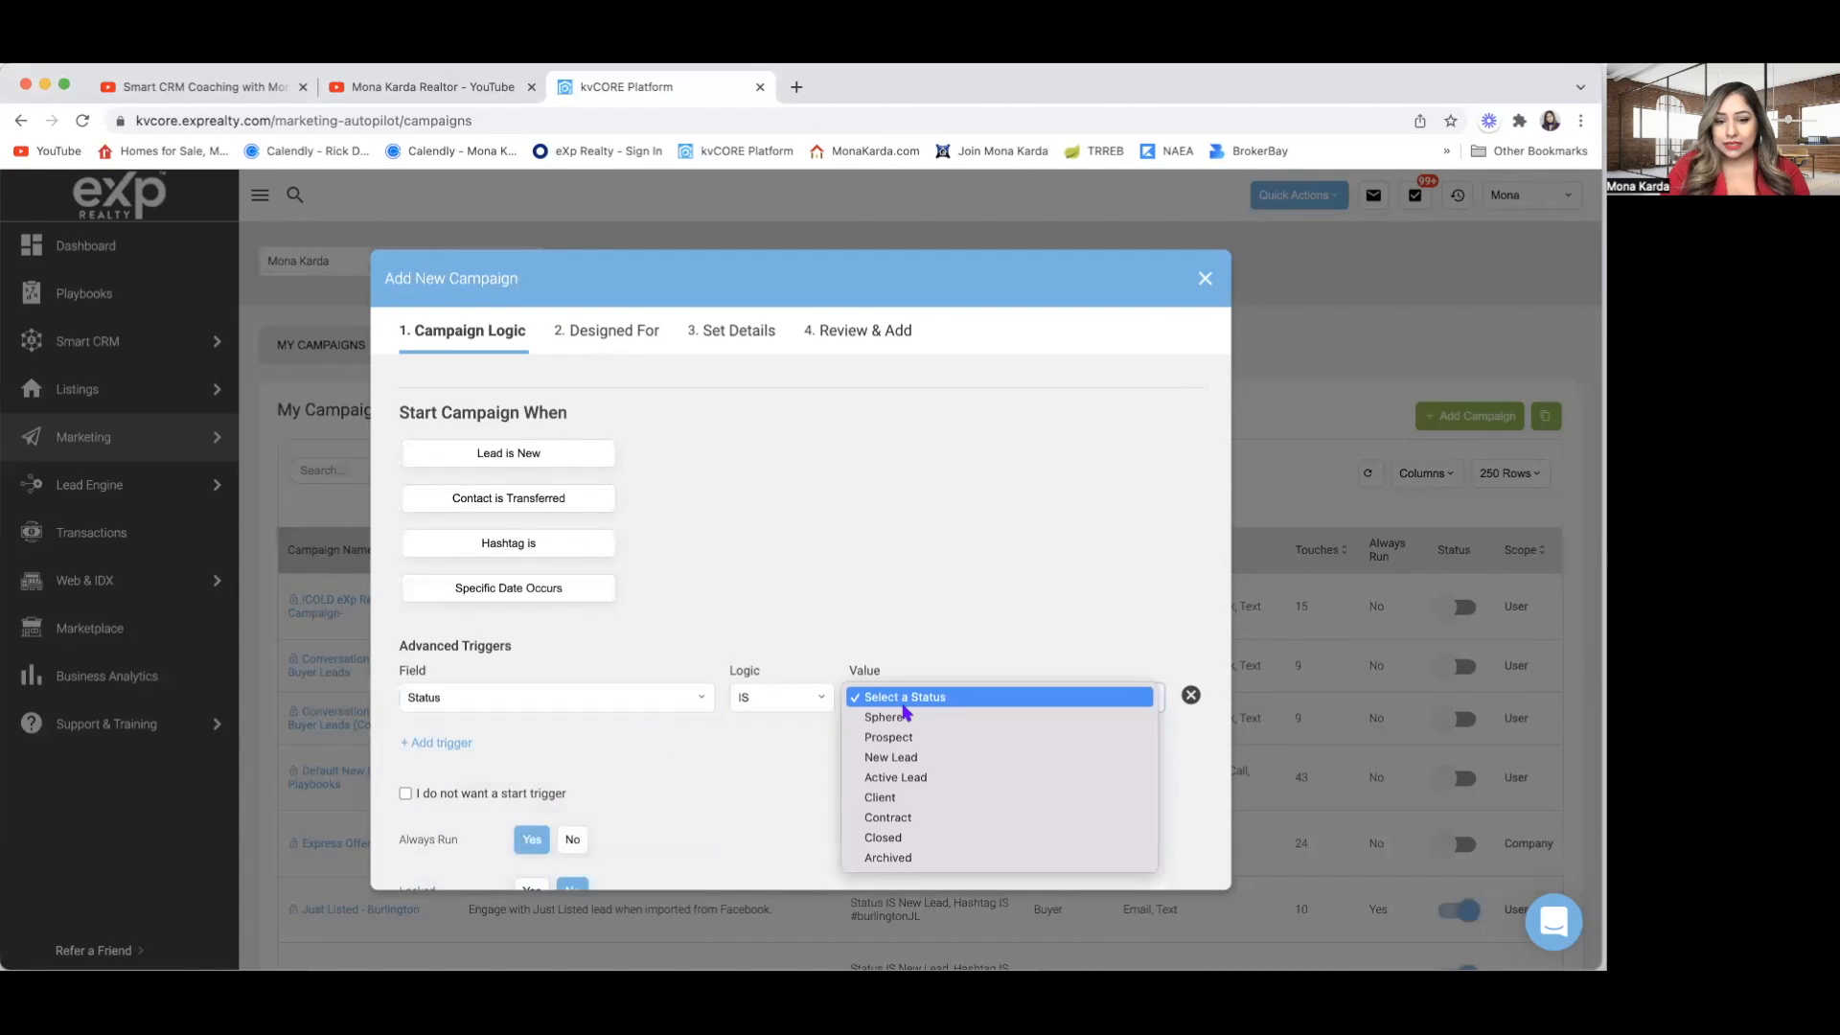
left_click(910, 758)
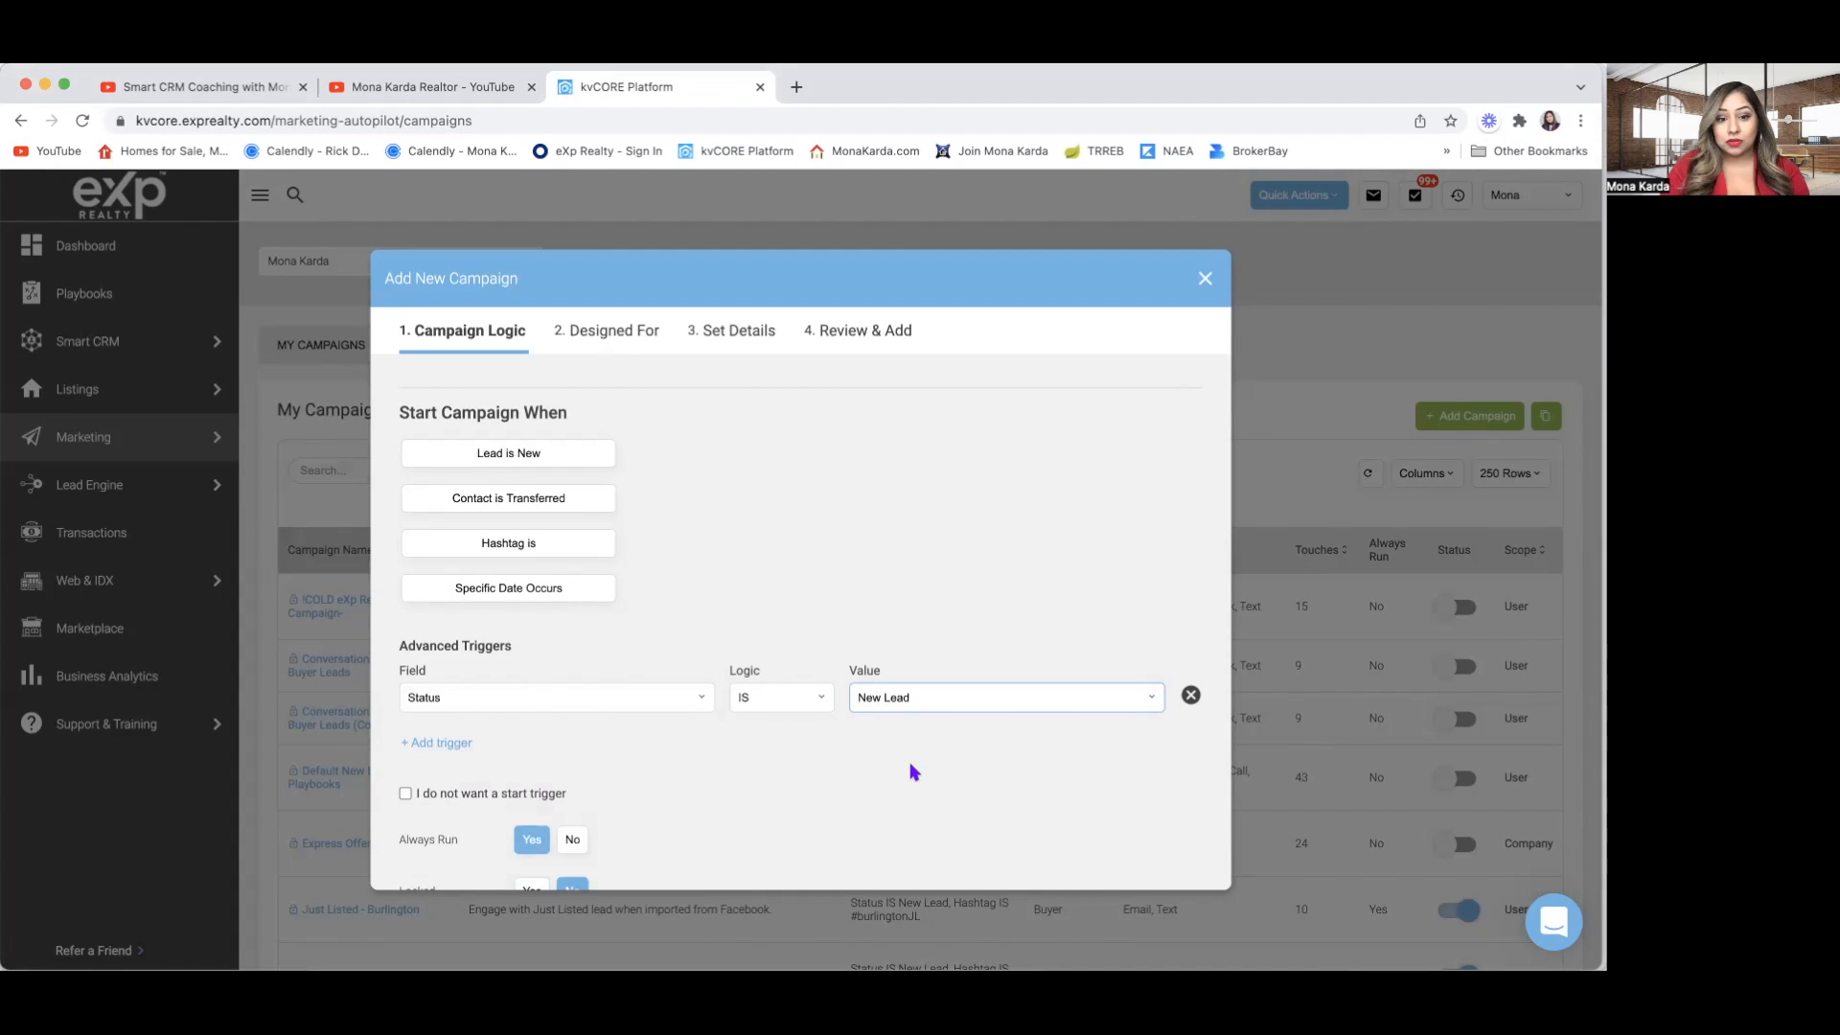
Add a second advanced trigger so the campaign starts when Hashtag IS OffMarketProperties.
left_click(447, 744)
left_click(537, 765)
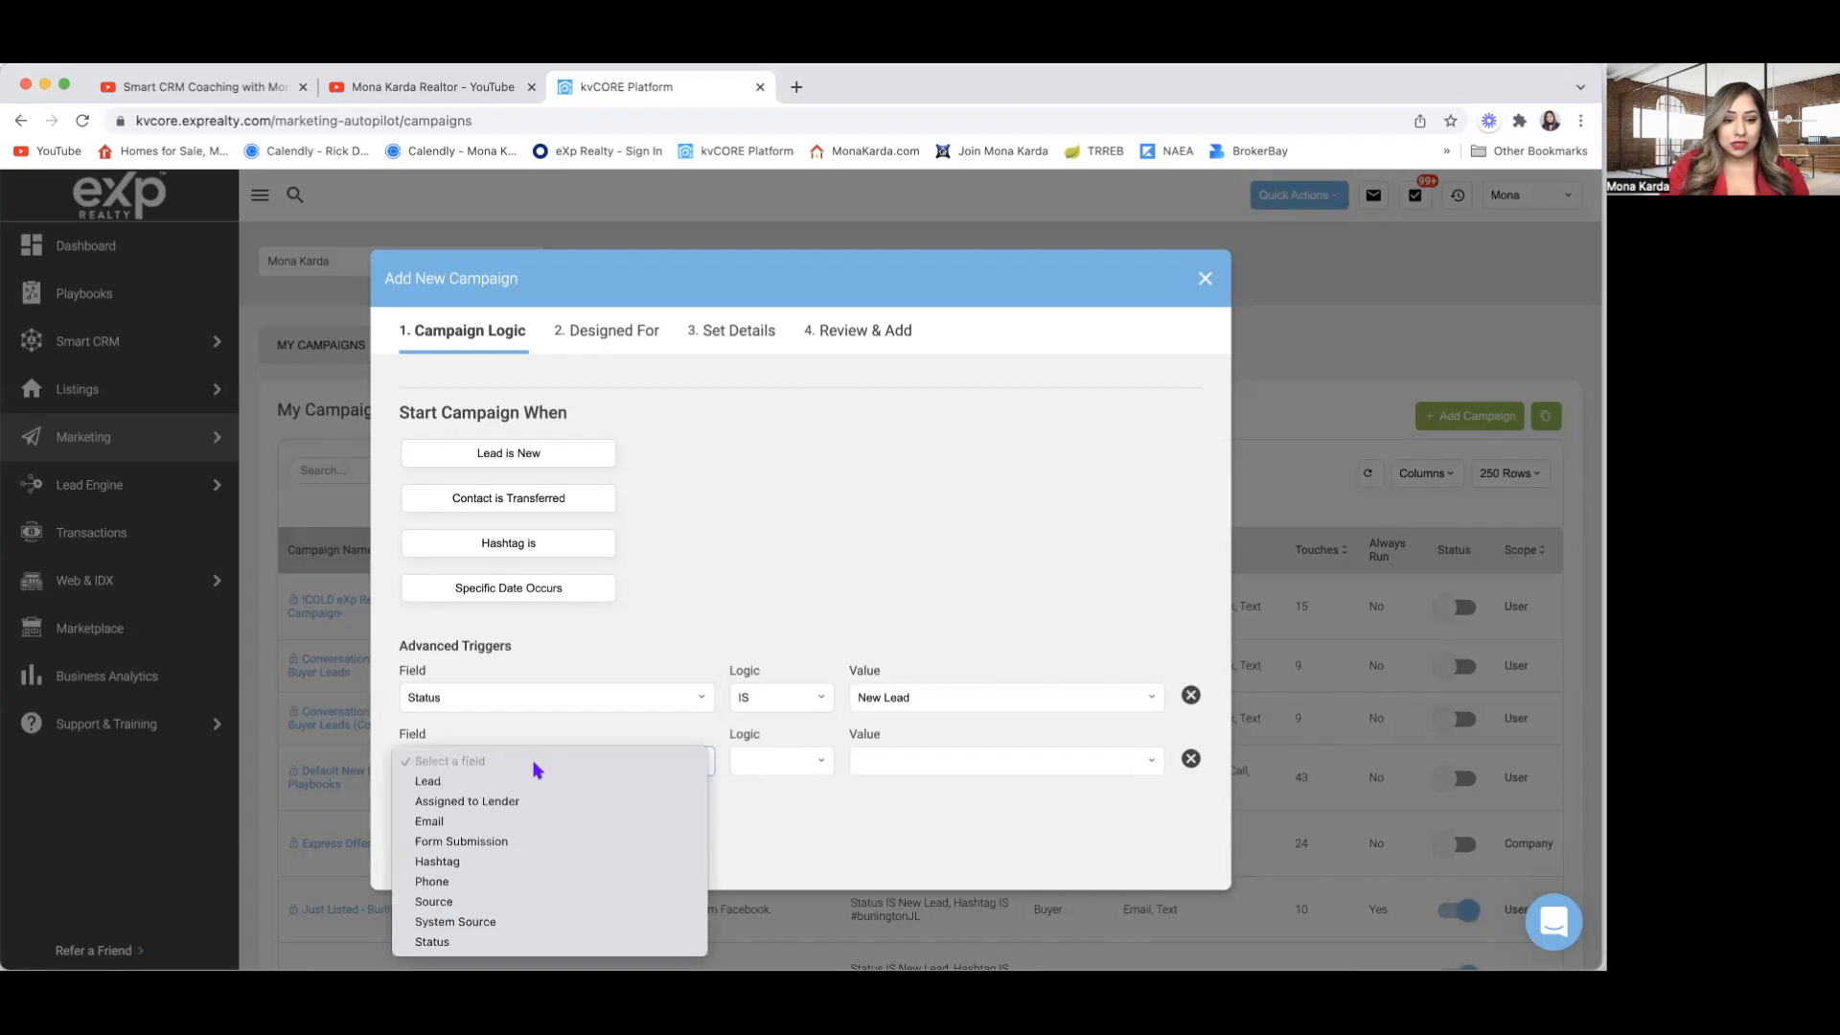
left_click(523, 861)
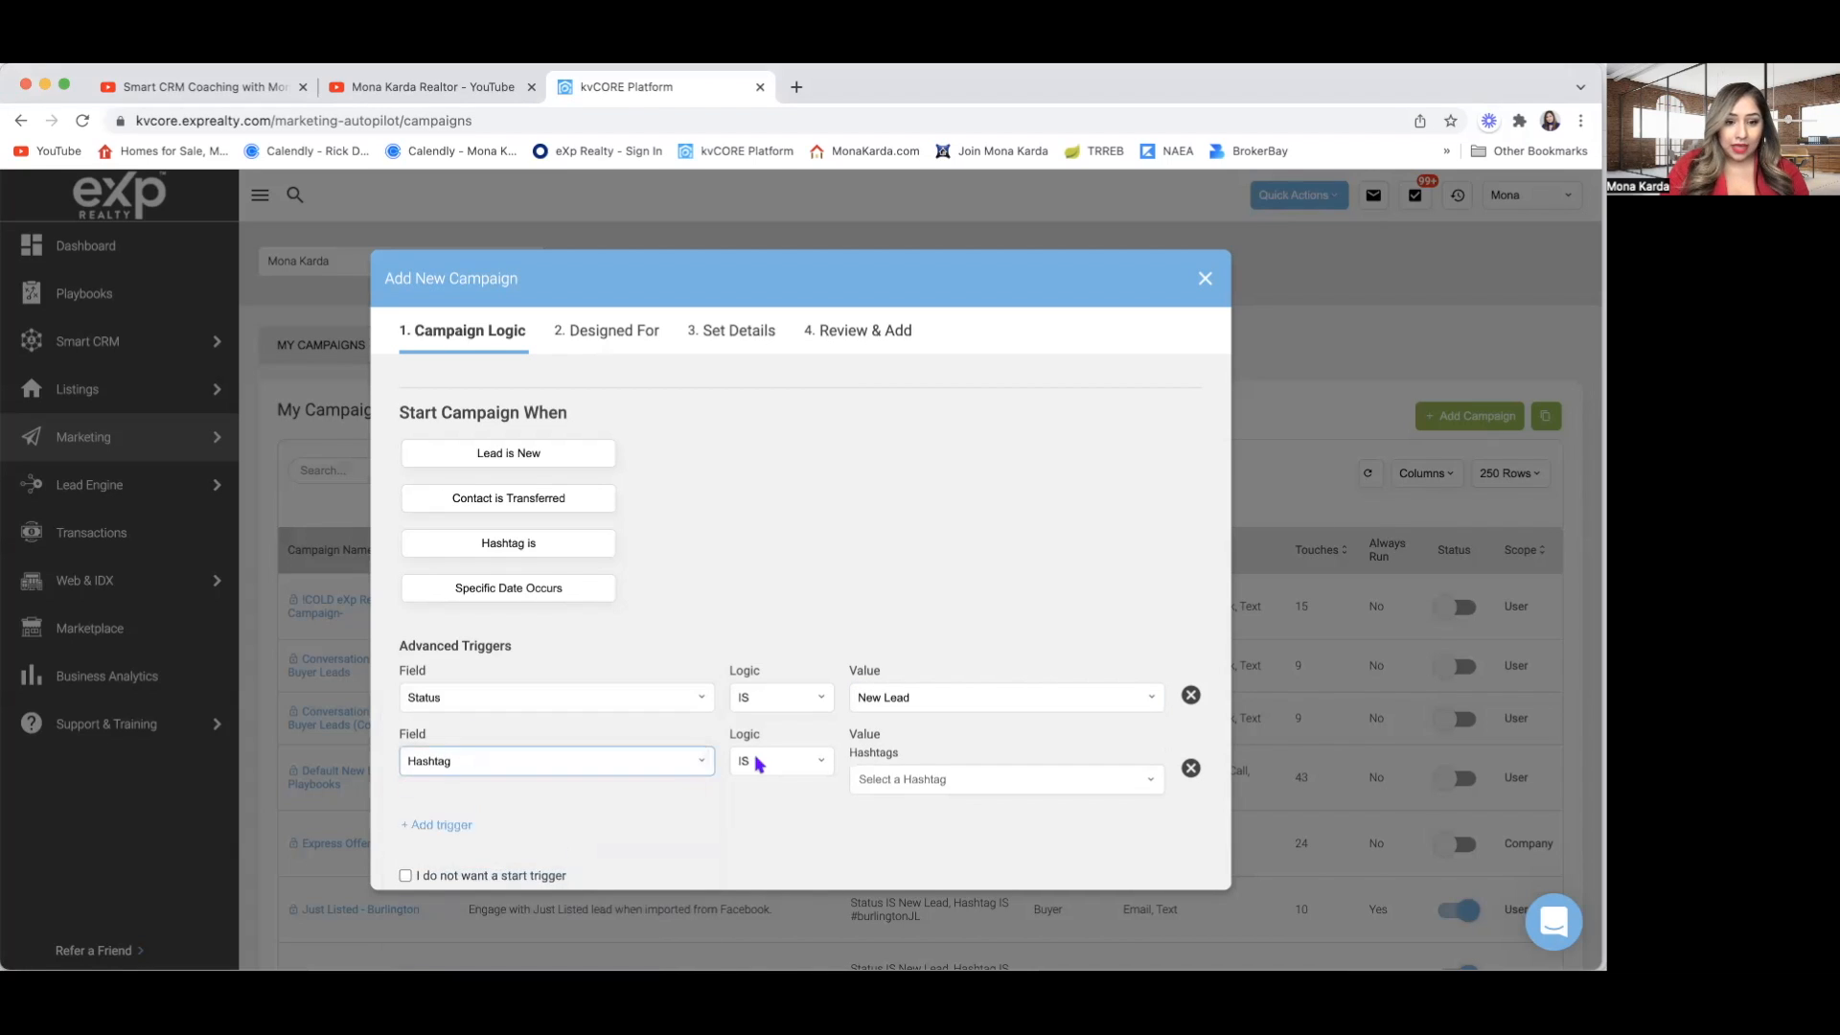
left_click(926, 778)
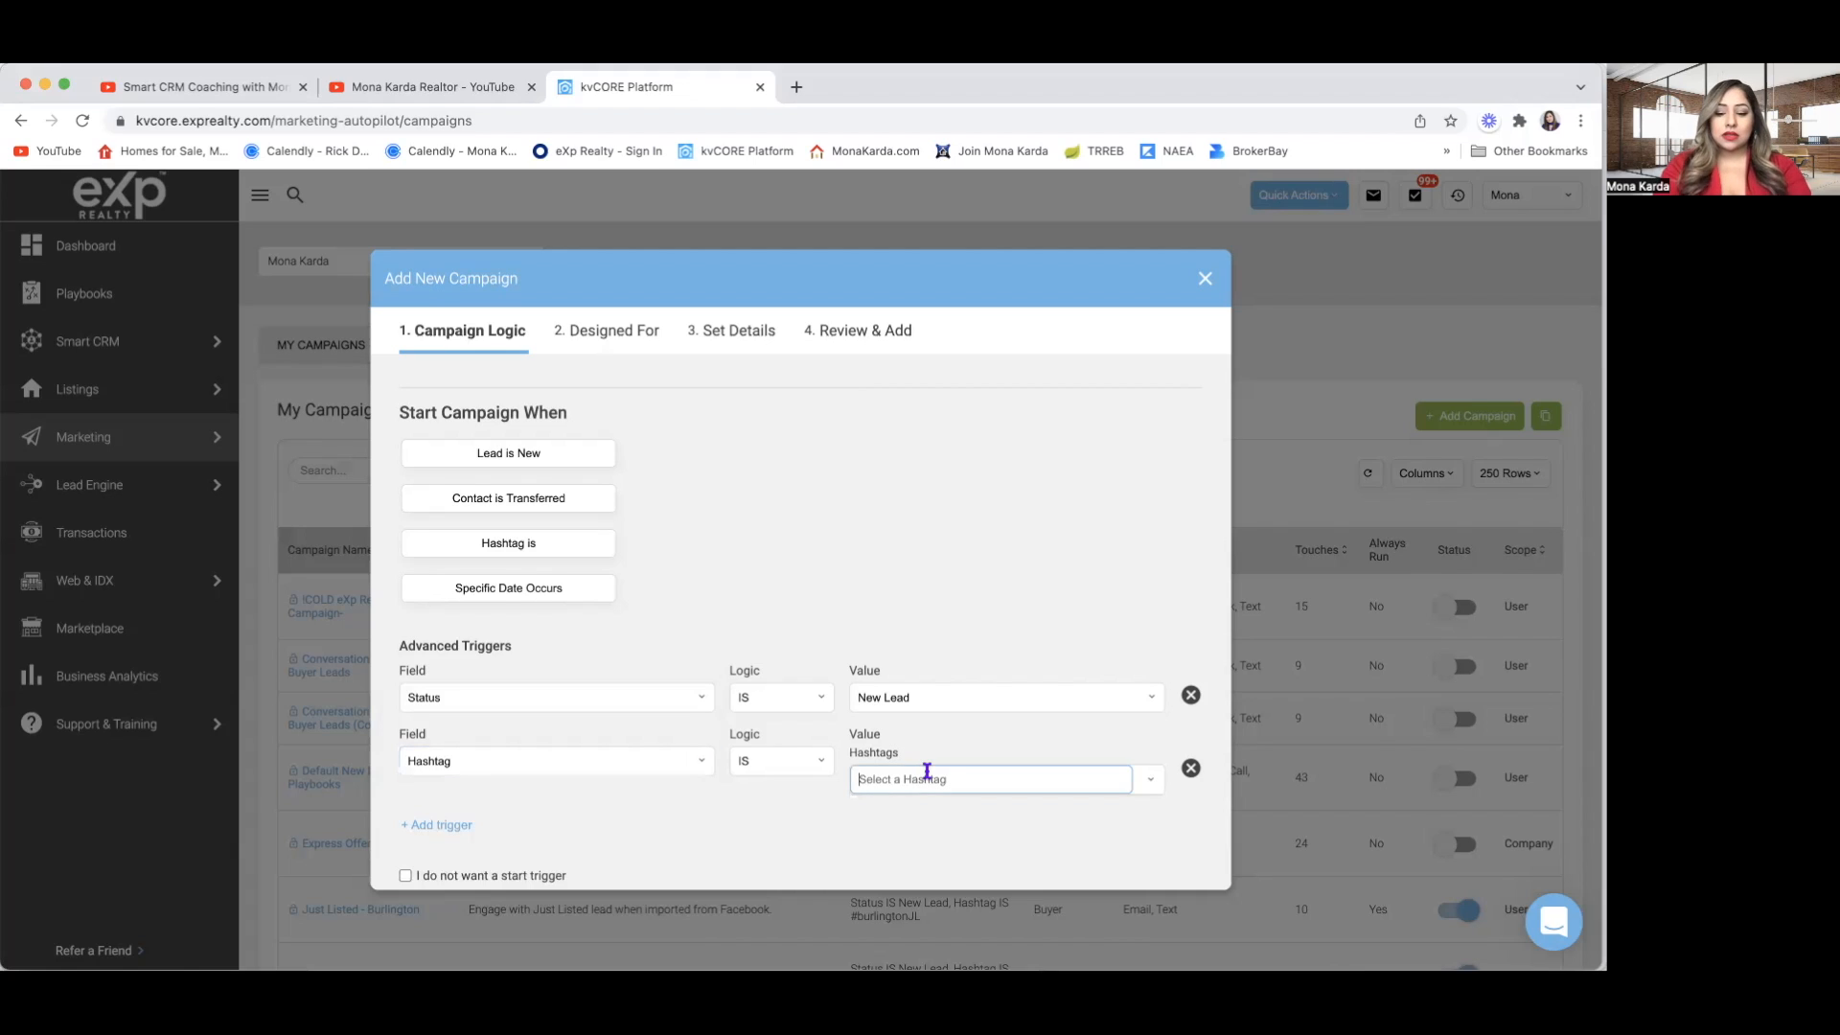
type("OffMarketProperties")
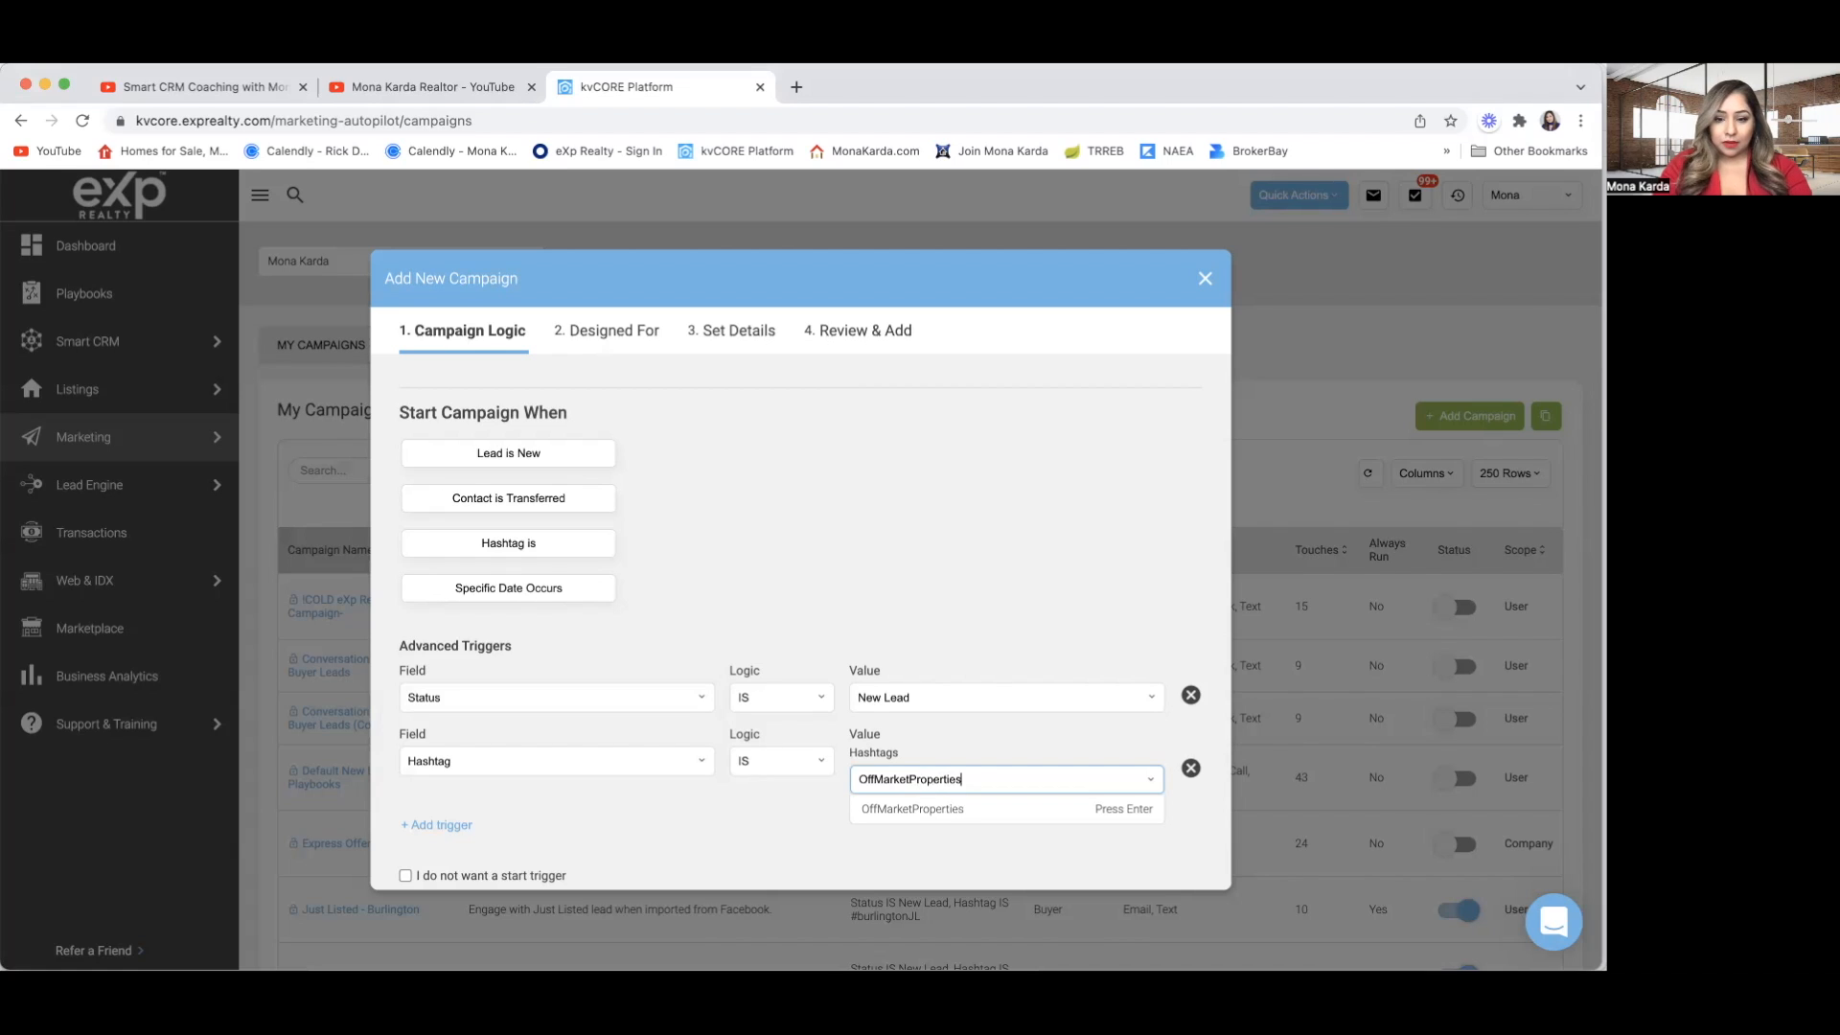
left_click(930, 810)
scroll(727, 814, "down", 3)
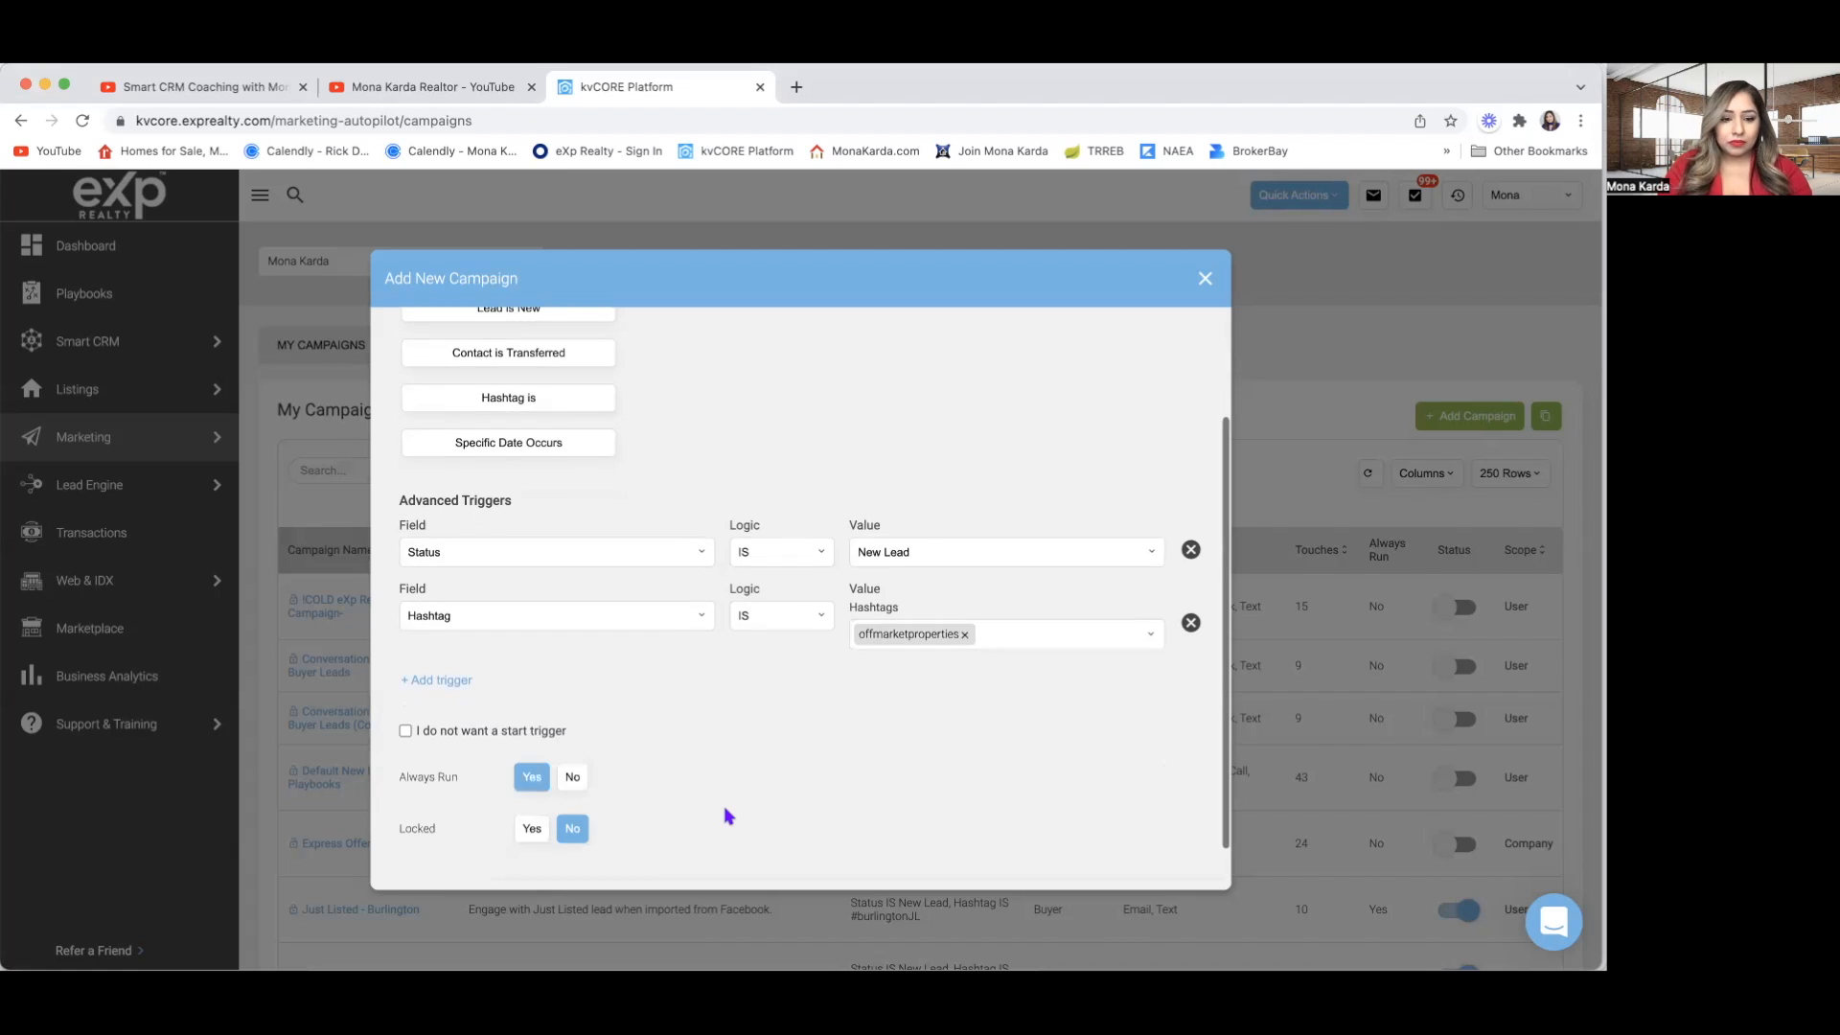
scroll(726, 815, "up", 3)
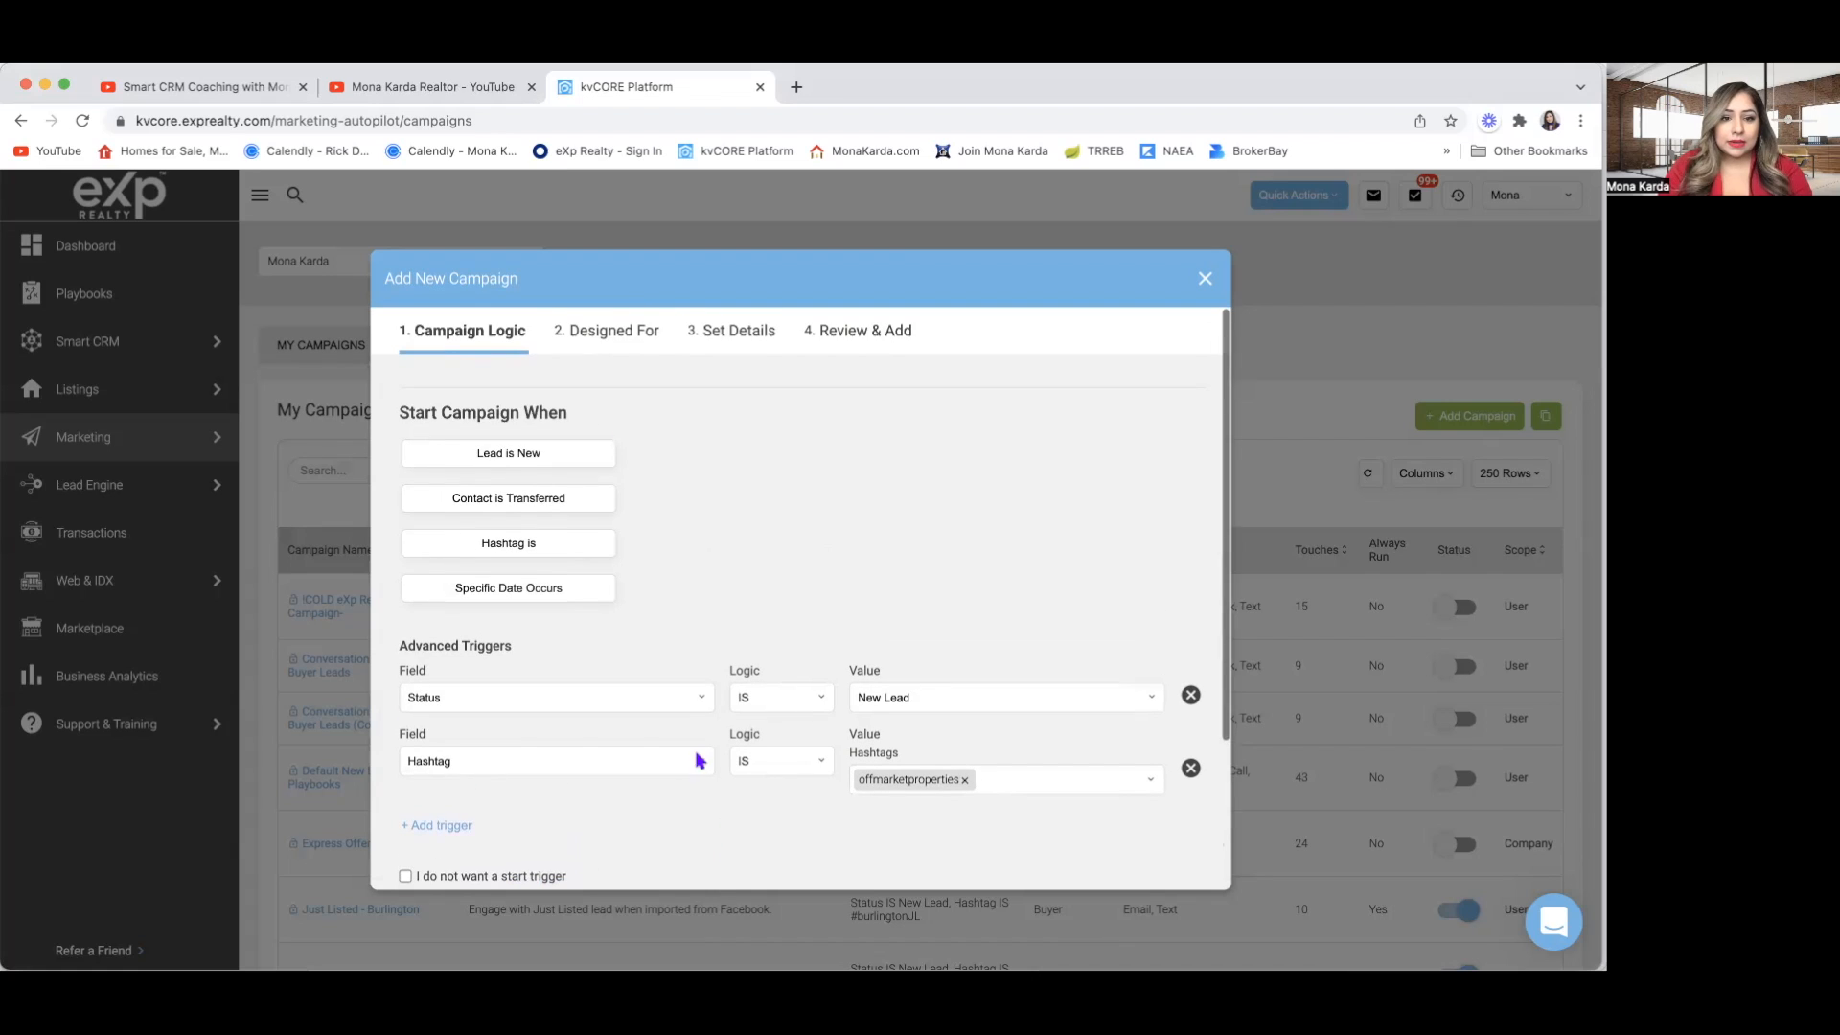
Design the campaign for Buyer and name it "FB Ads for Off Market Properties".
left_click(617, 336)
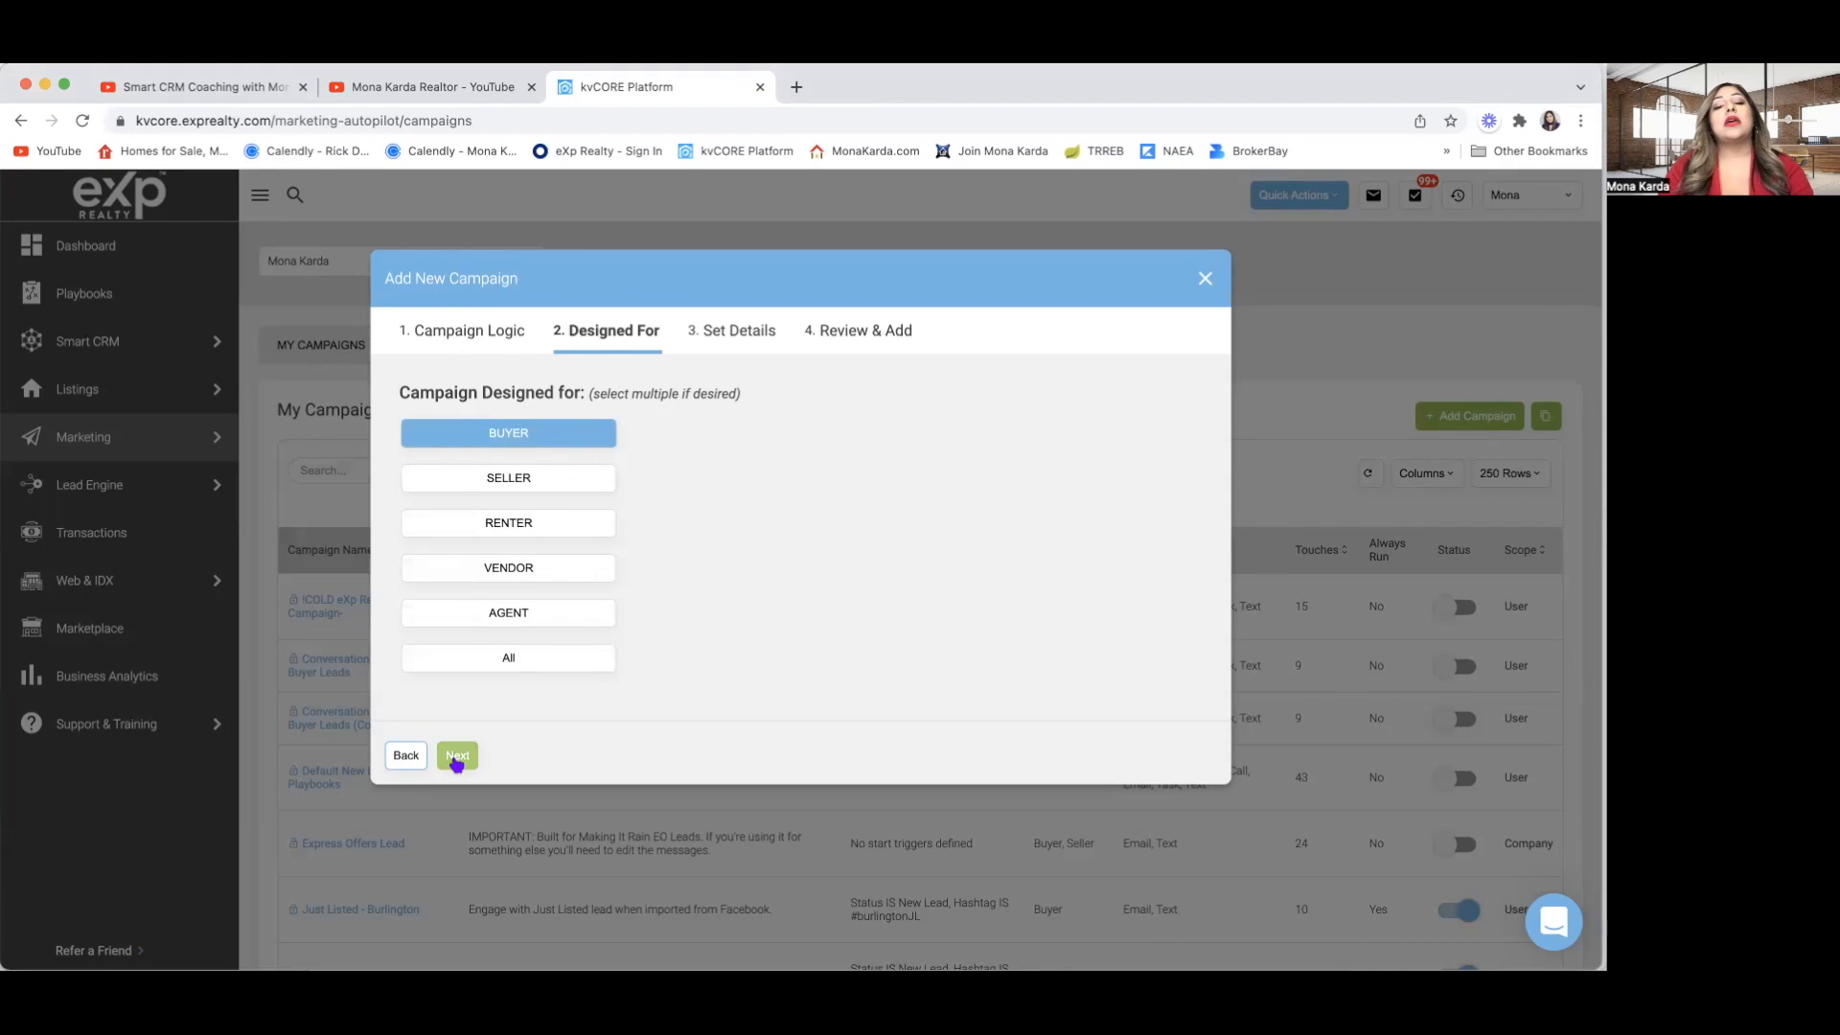
left_click(458, 757)
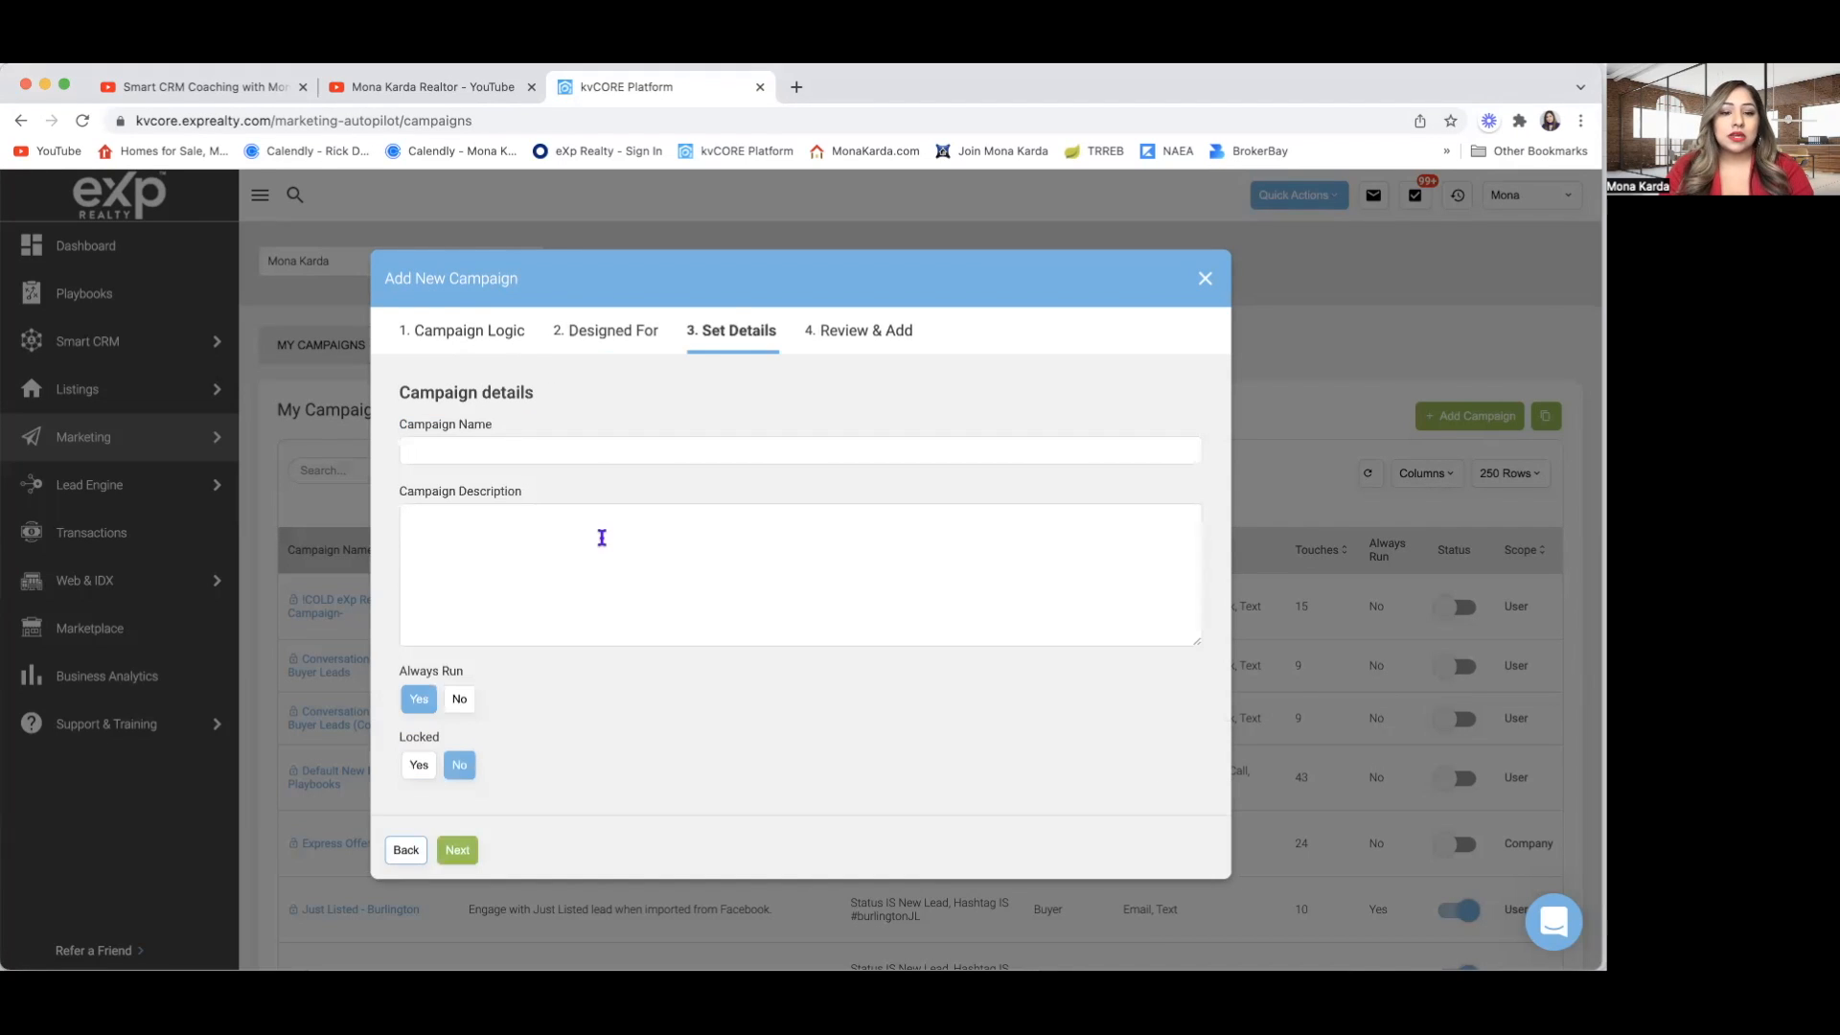
left_click(439, 456)
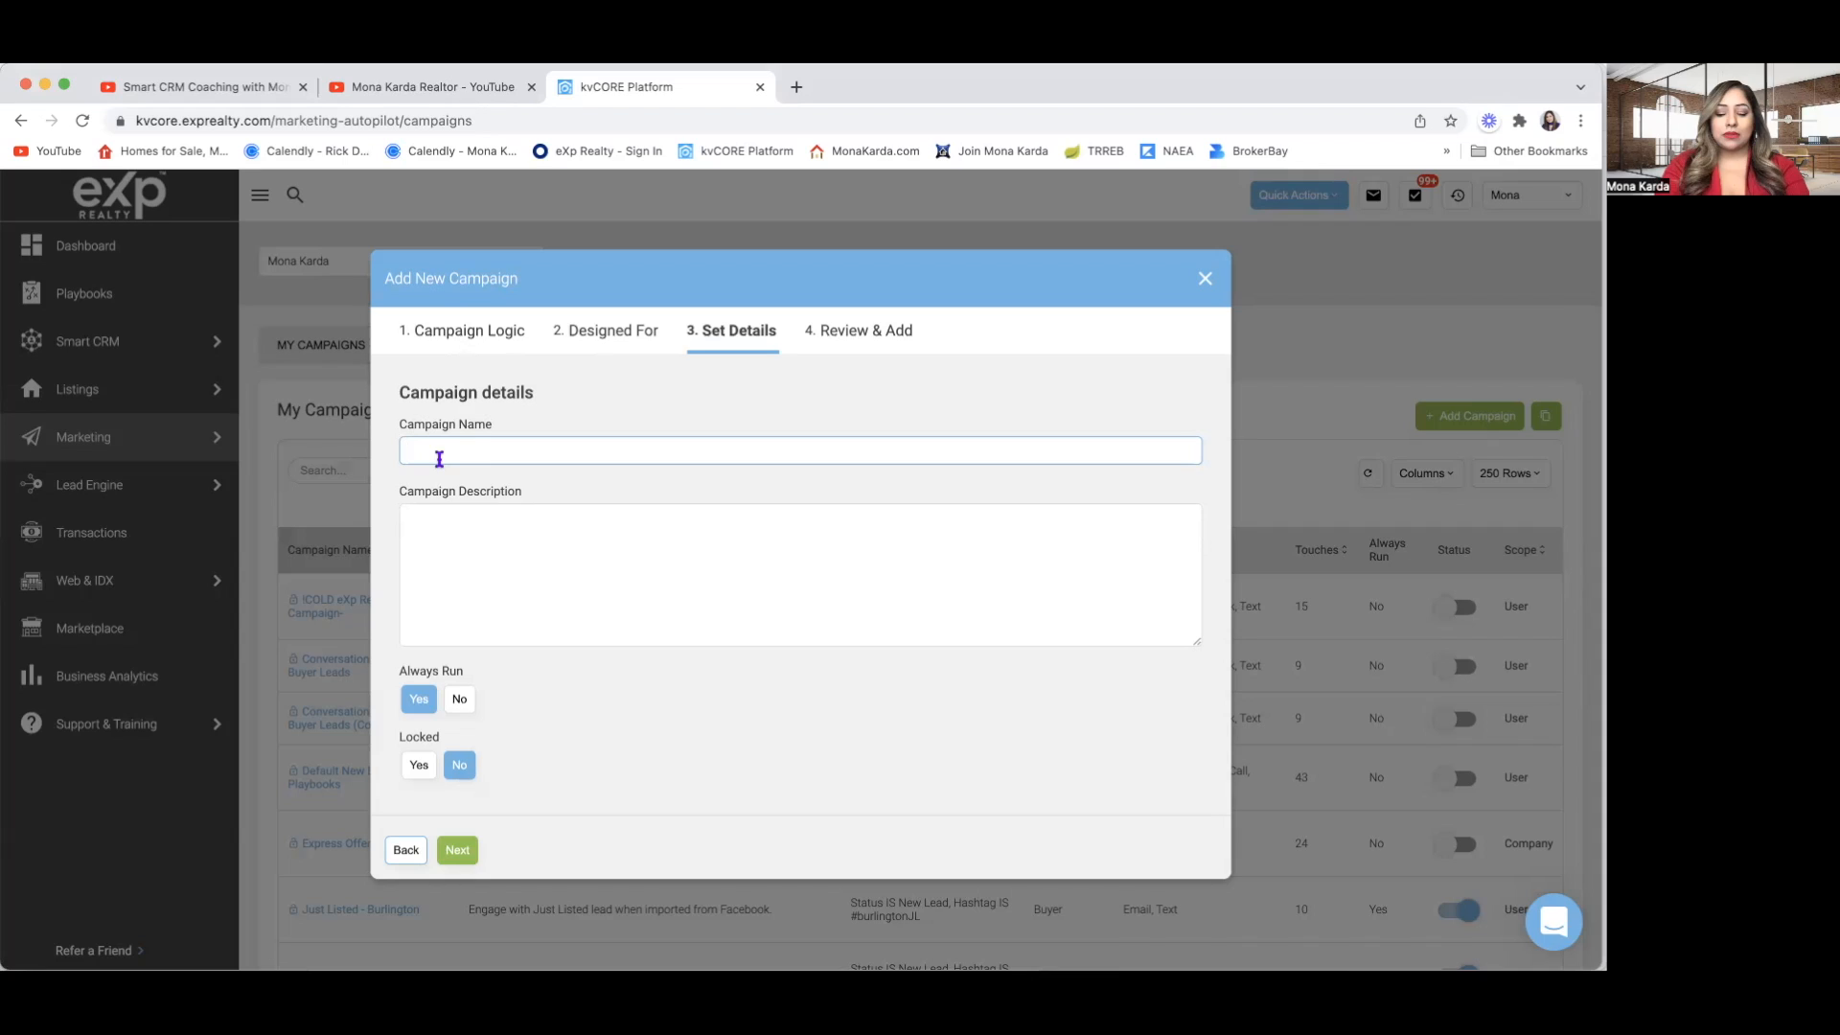
type("FB")
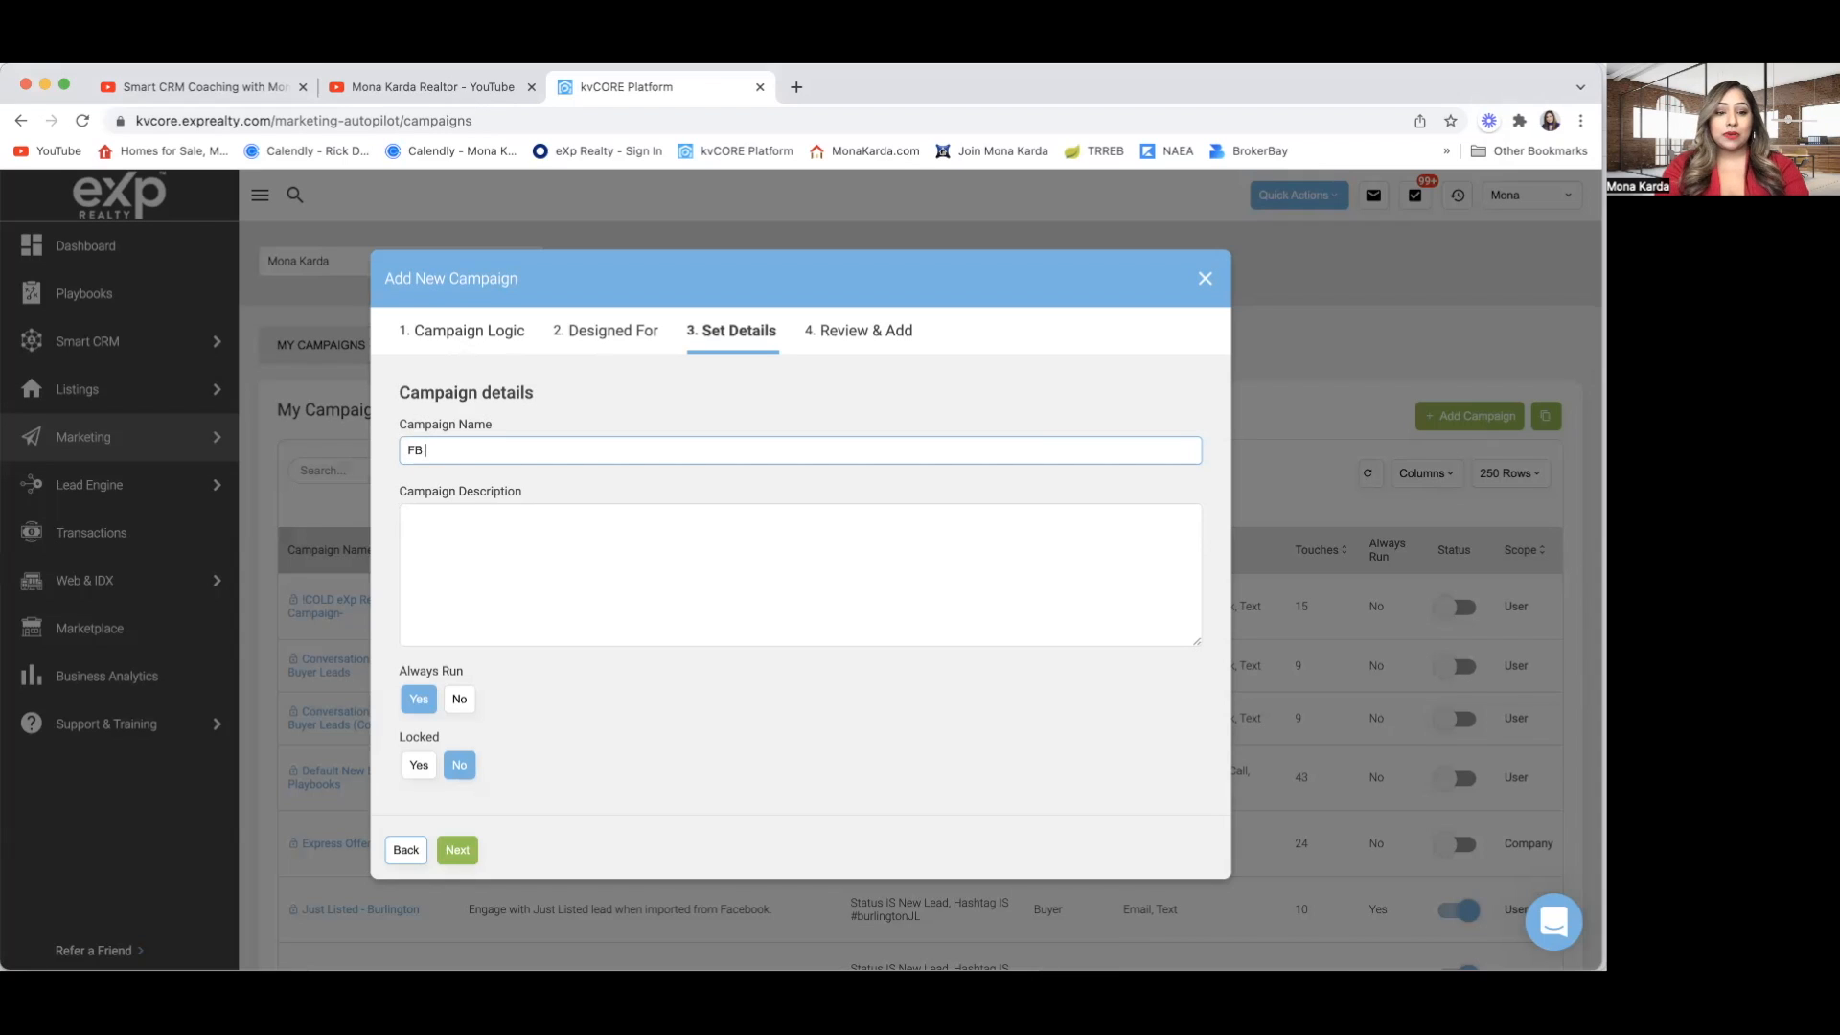
type(" ADS for")
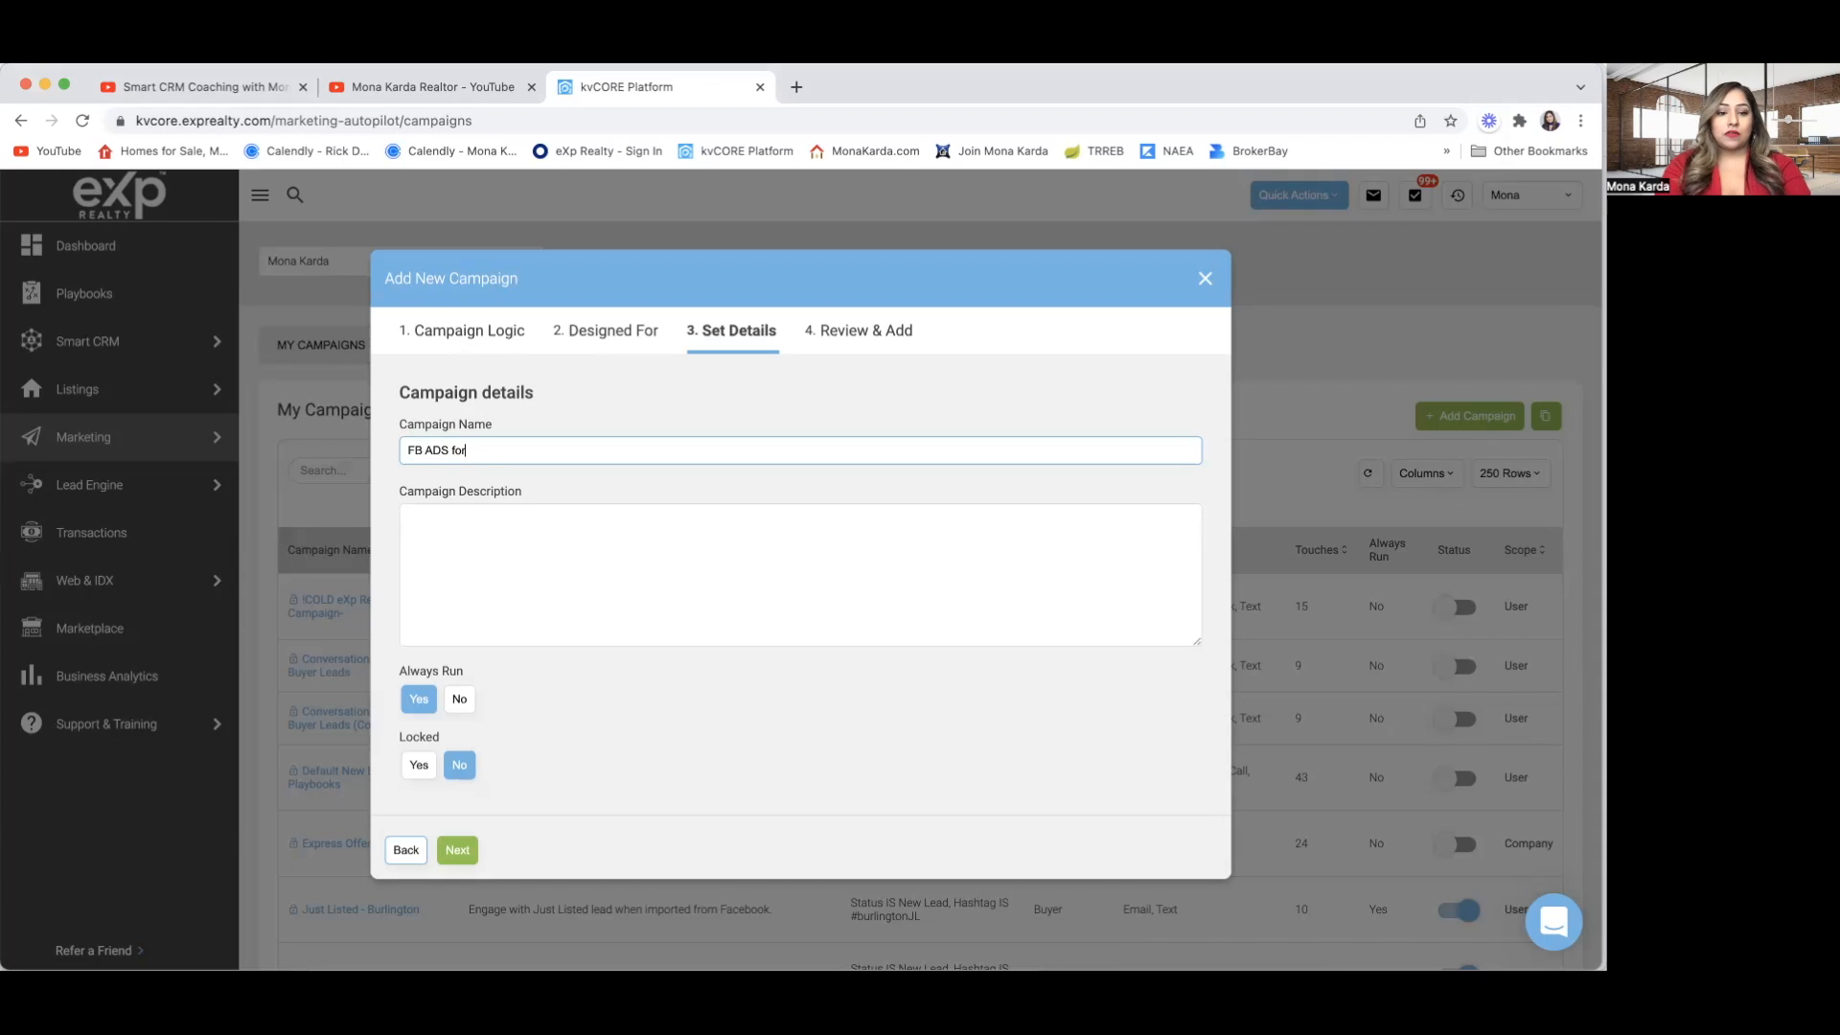
key("BackSpace")
key("BackSpace")
key("BackSpace")
type("ds for Off Market Properties")
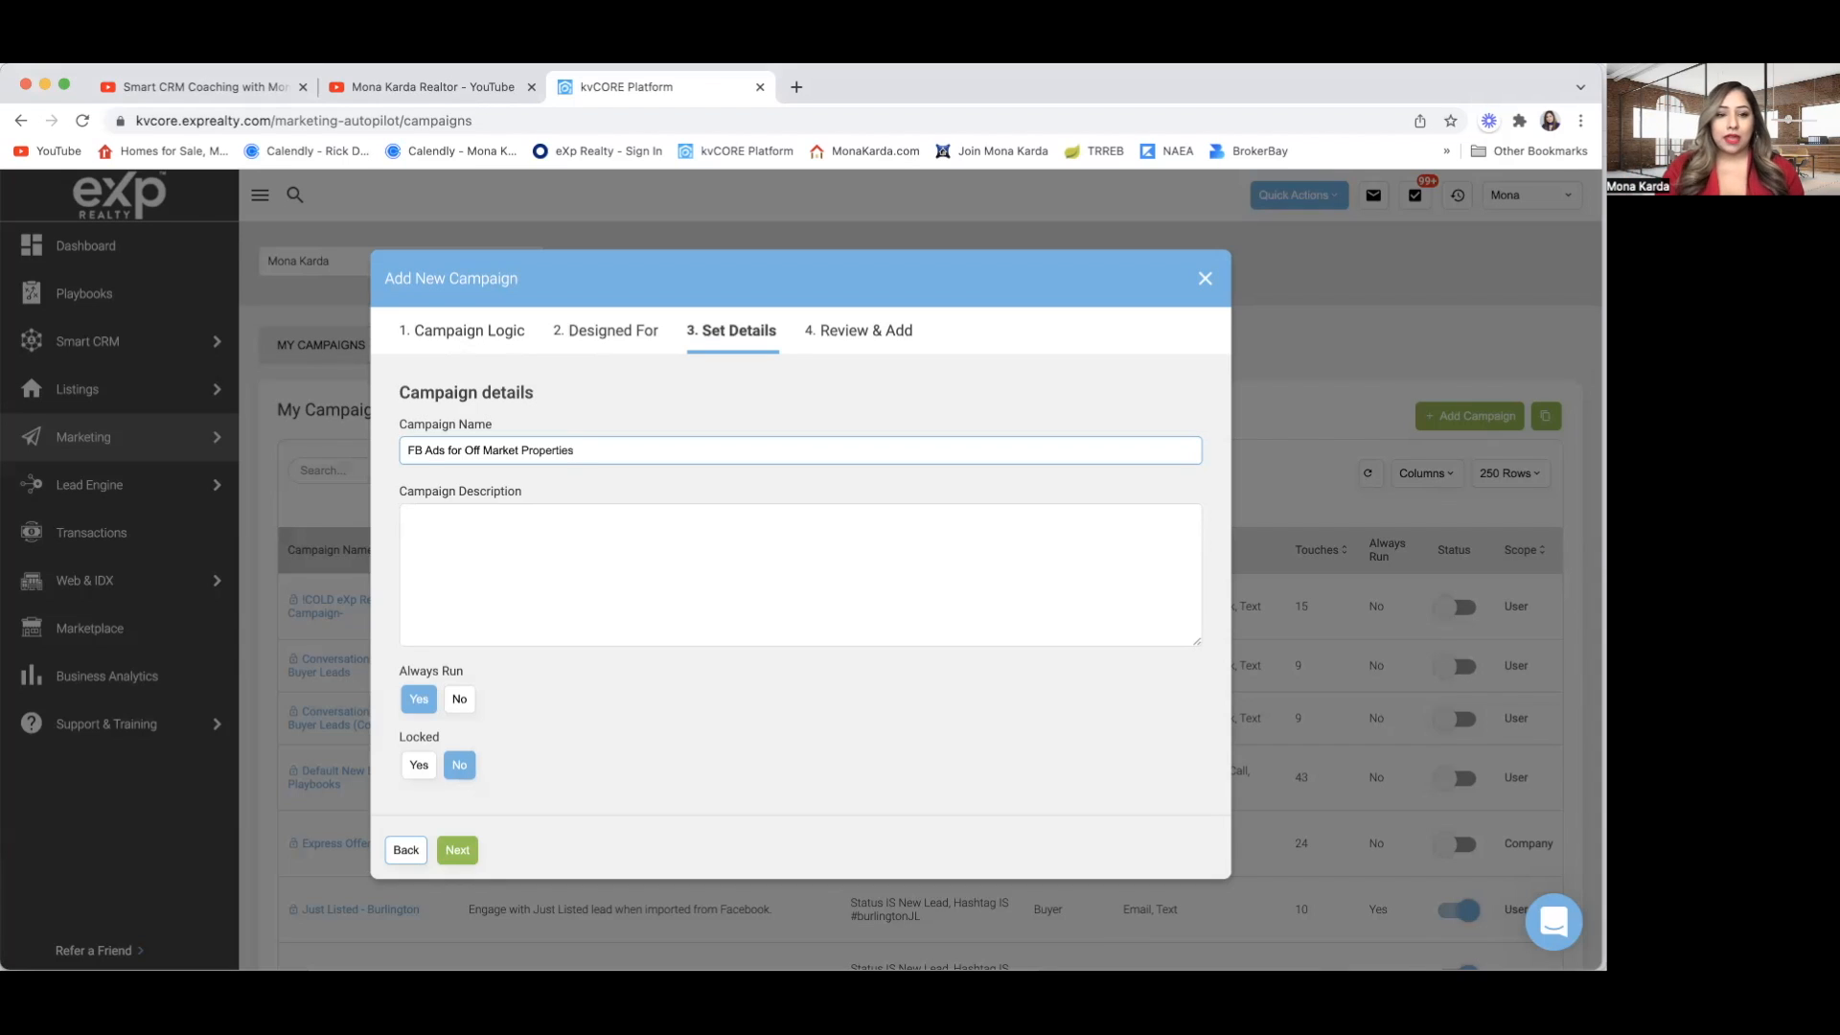
Describe the campaign as "FB ads for Off Market Properties - converting buyers" and finish adding it.
left_click(420, 563)
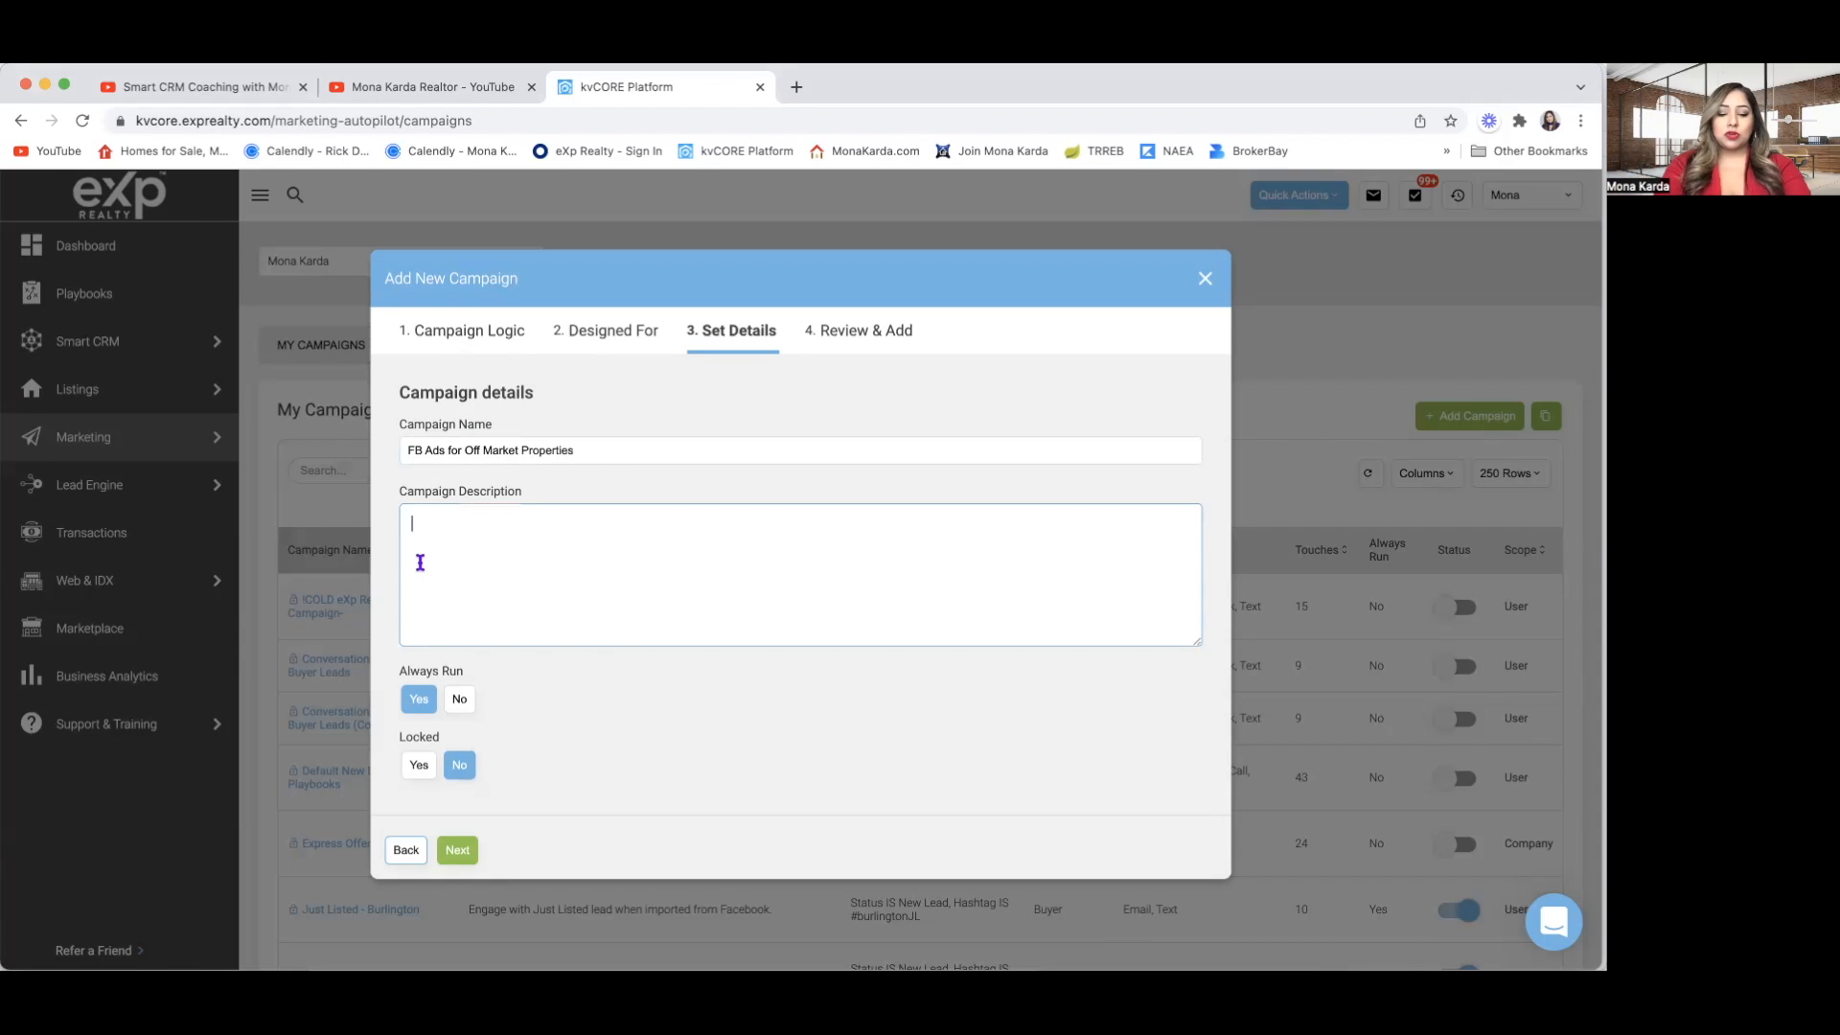
type("F")
type("ads")
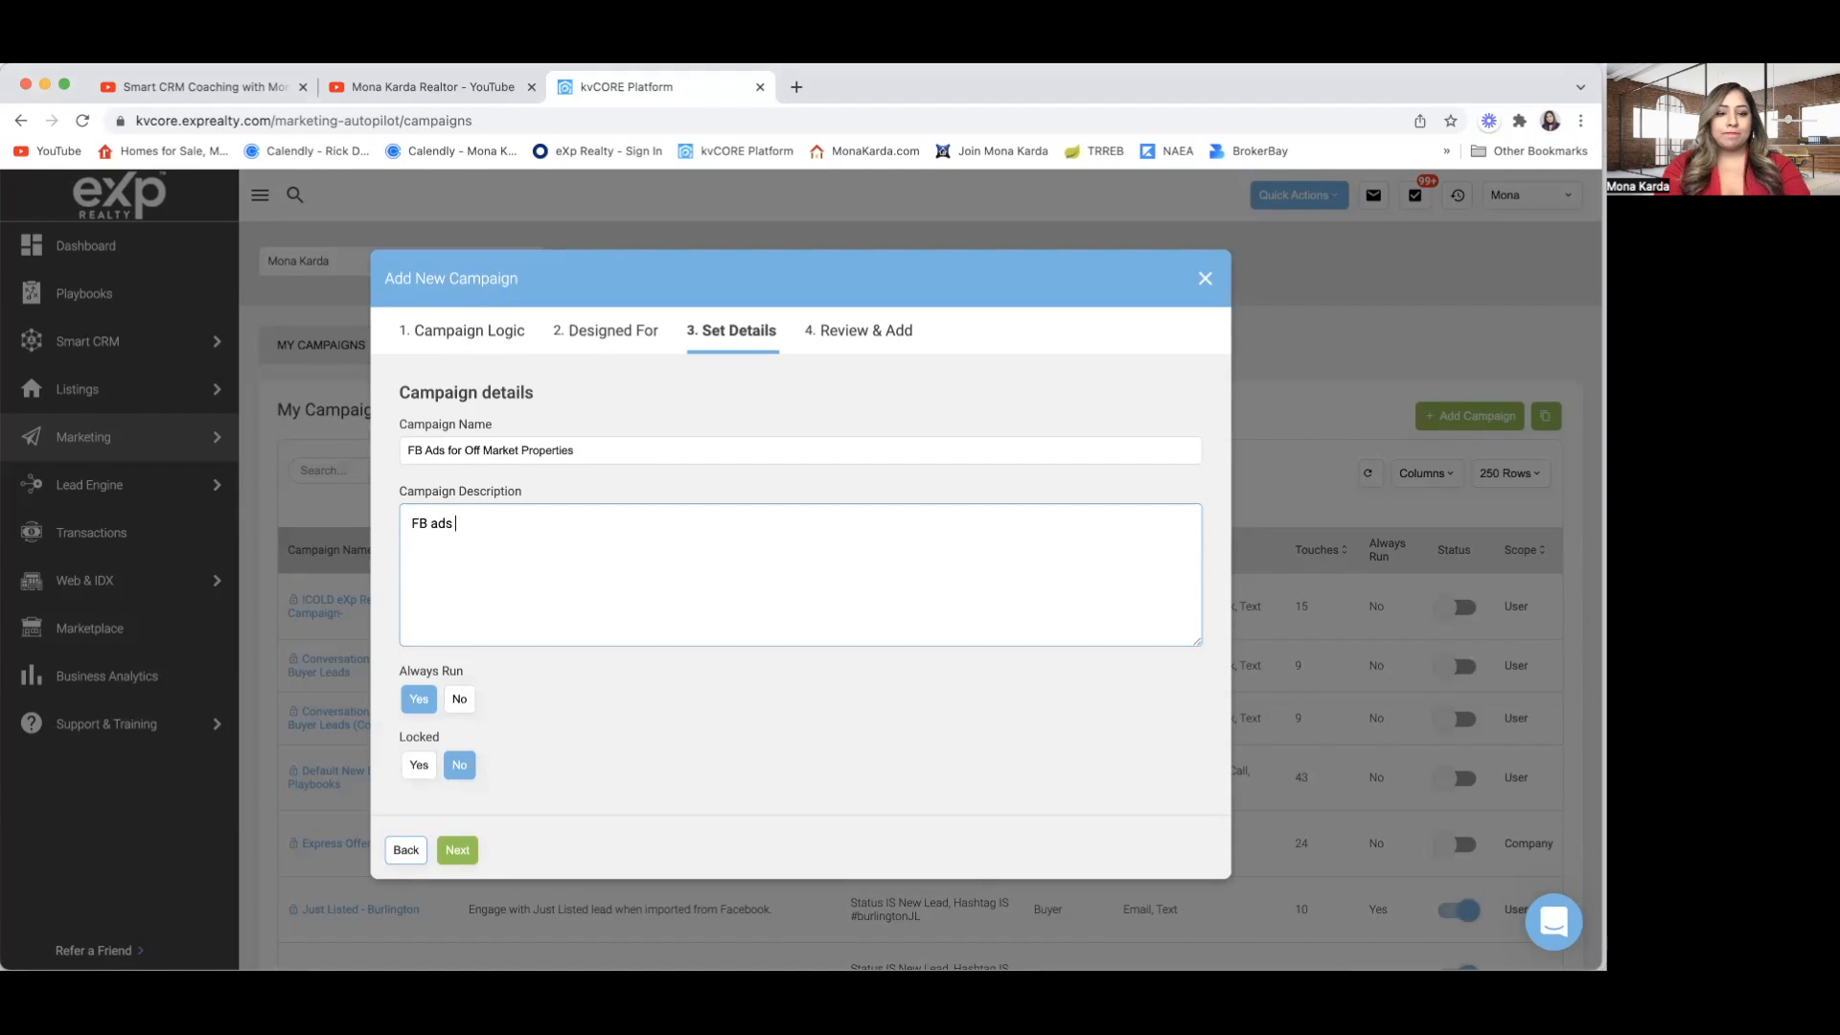
type(" for Off Market Proper")
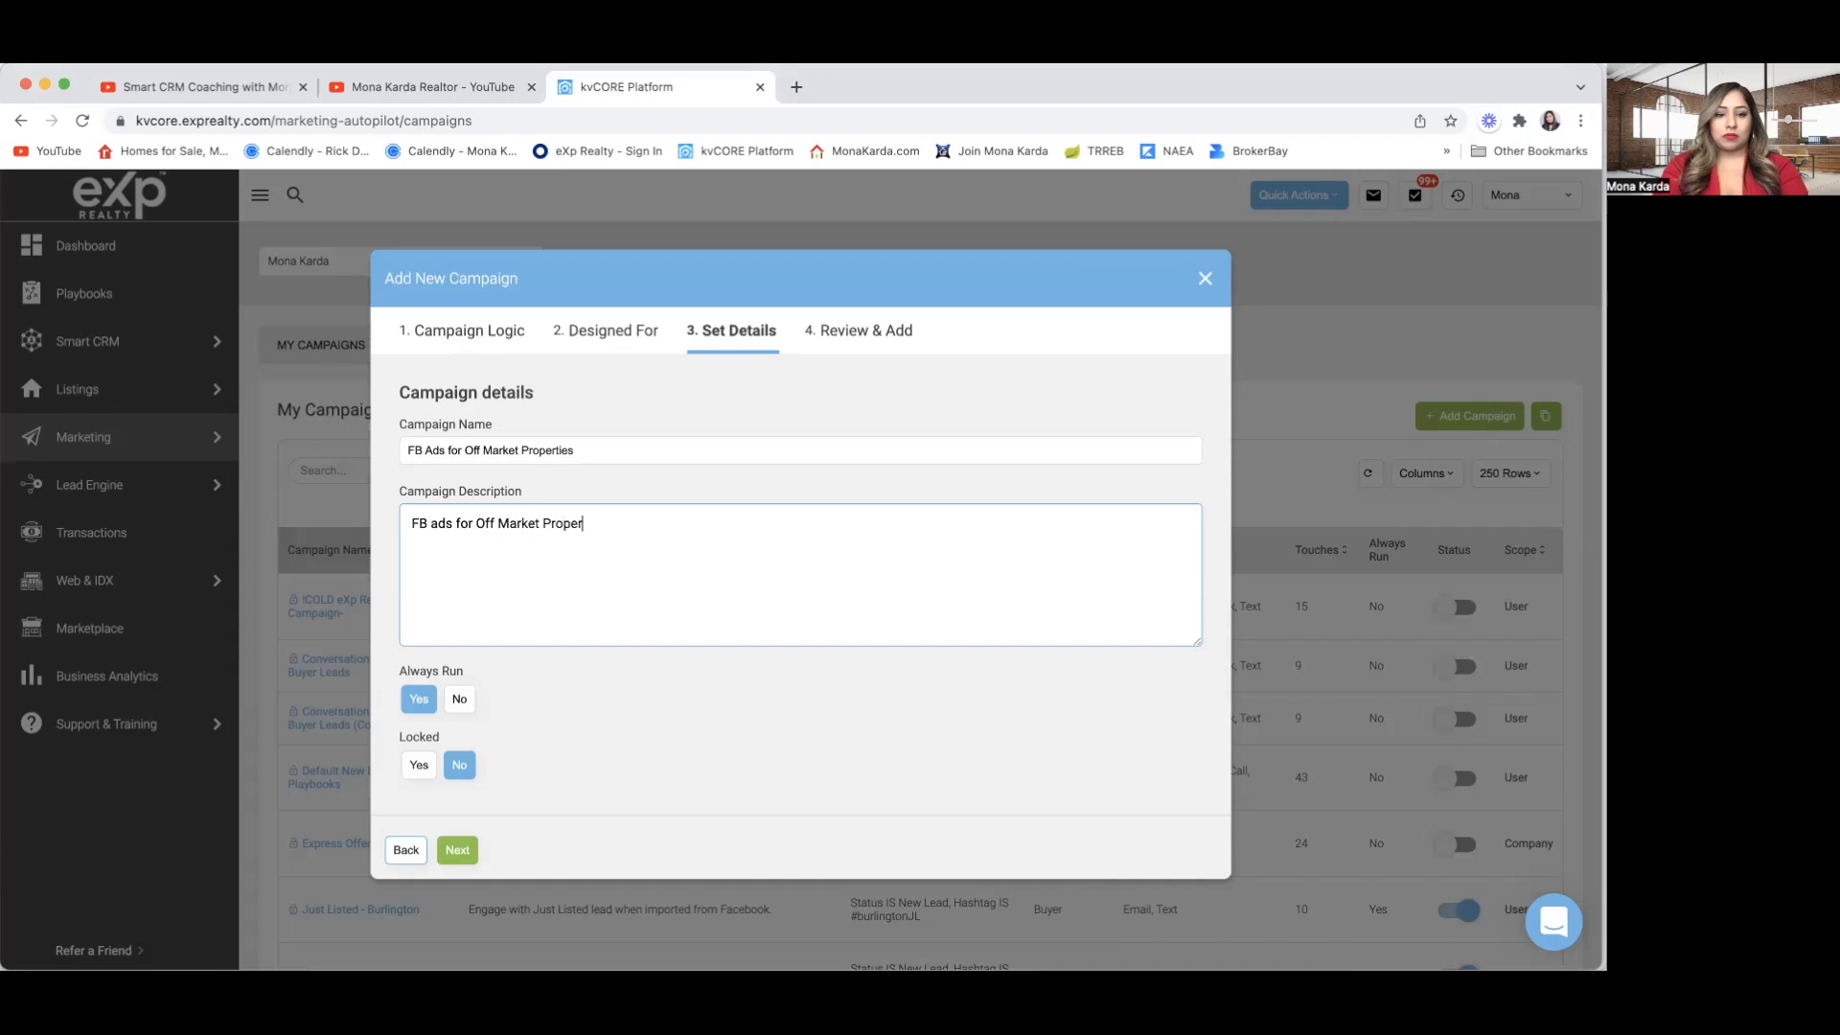
type("ties - converting buyers")
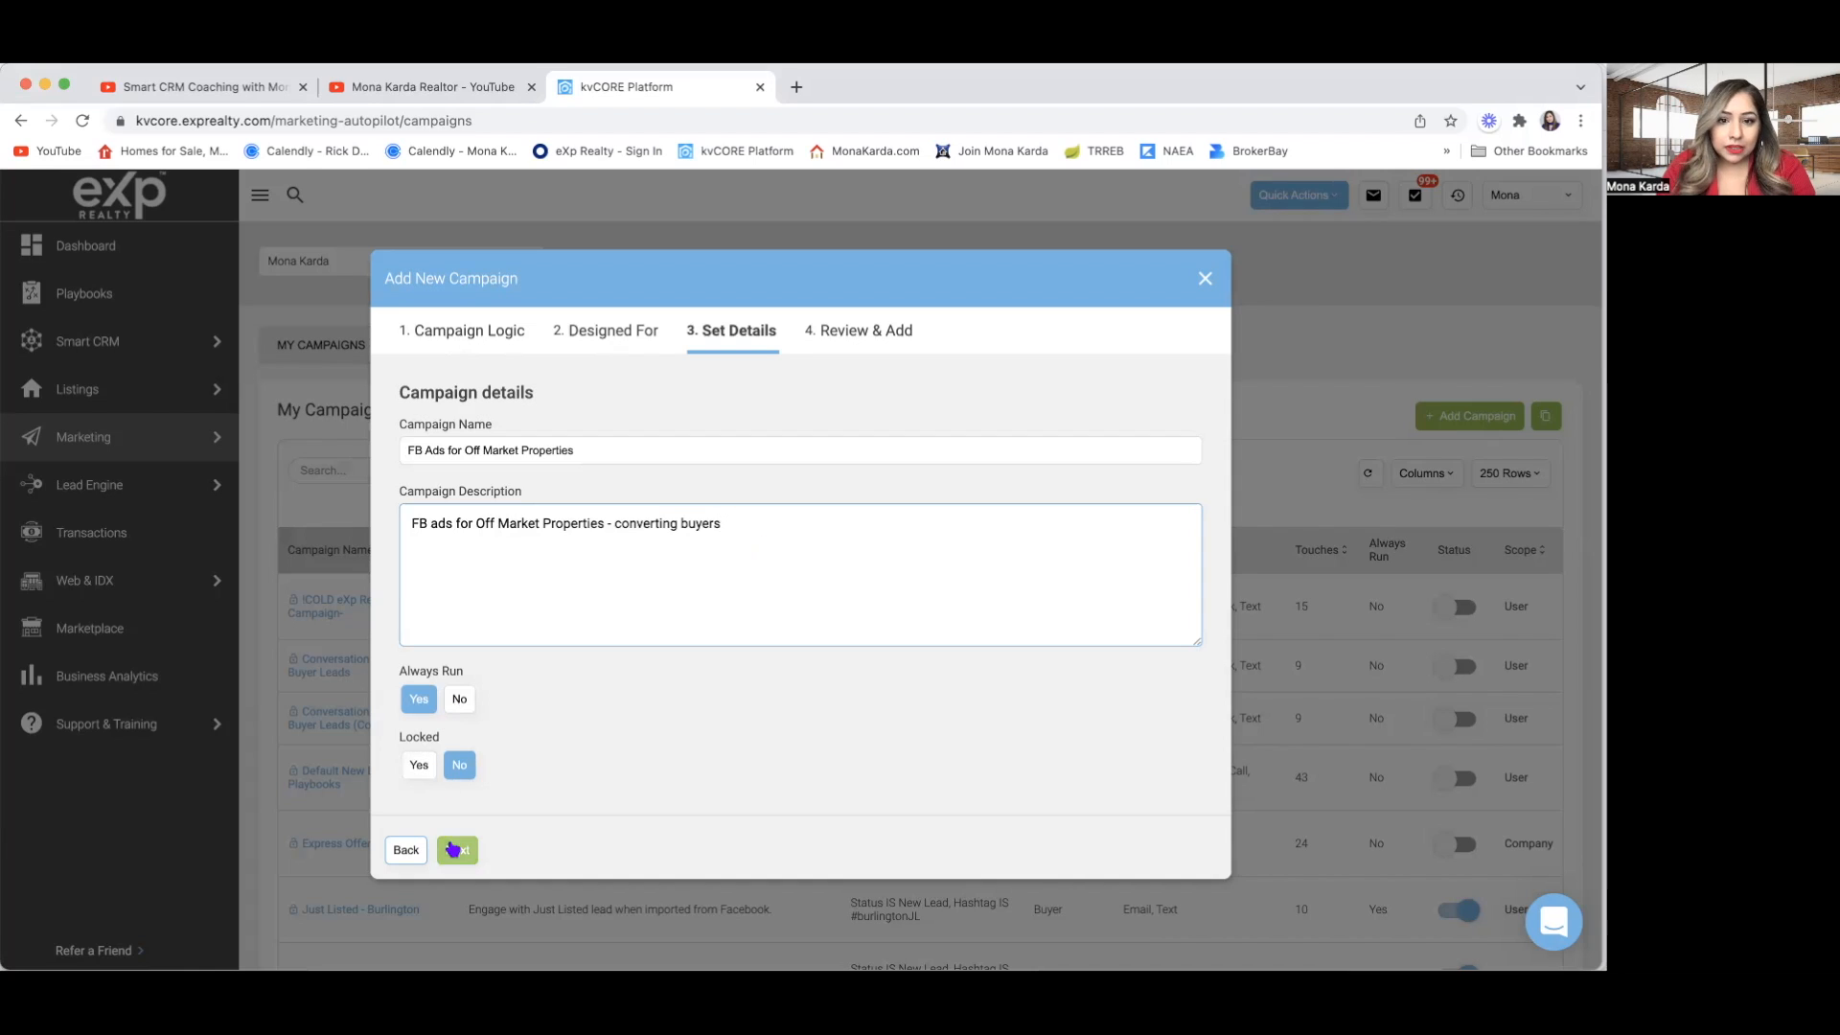
left_click(457, 850)
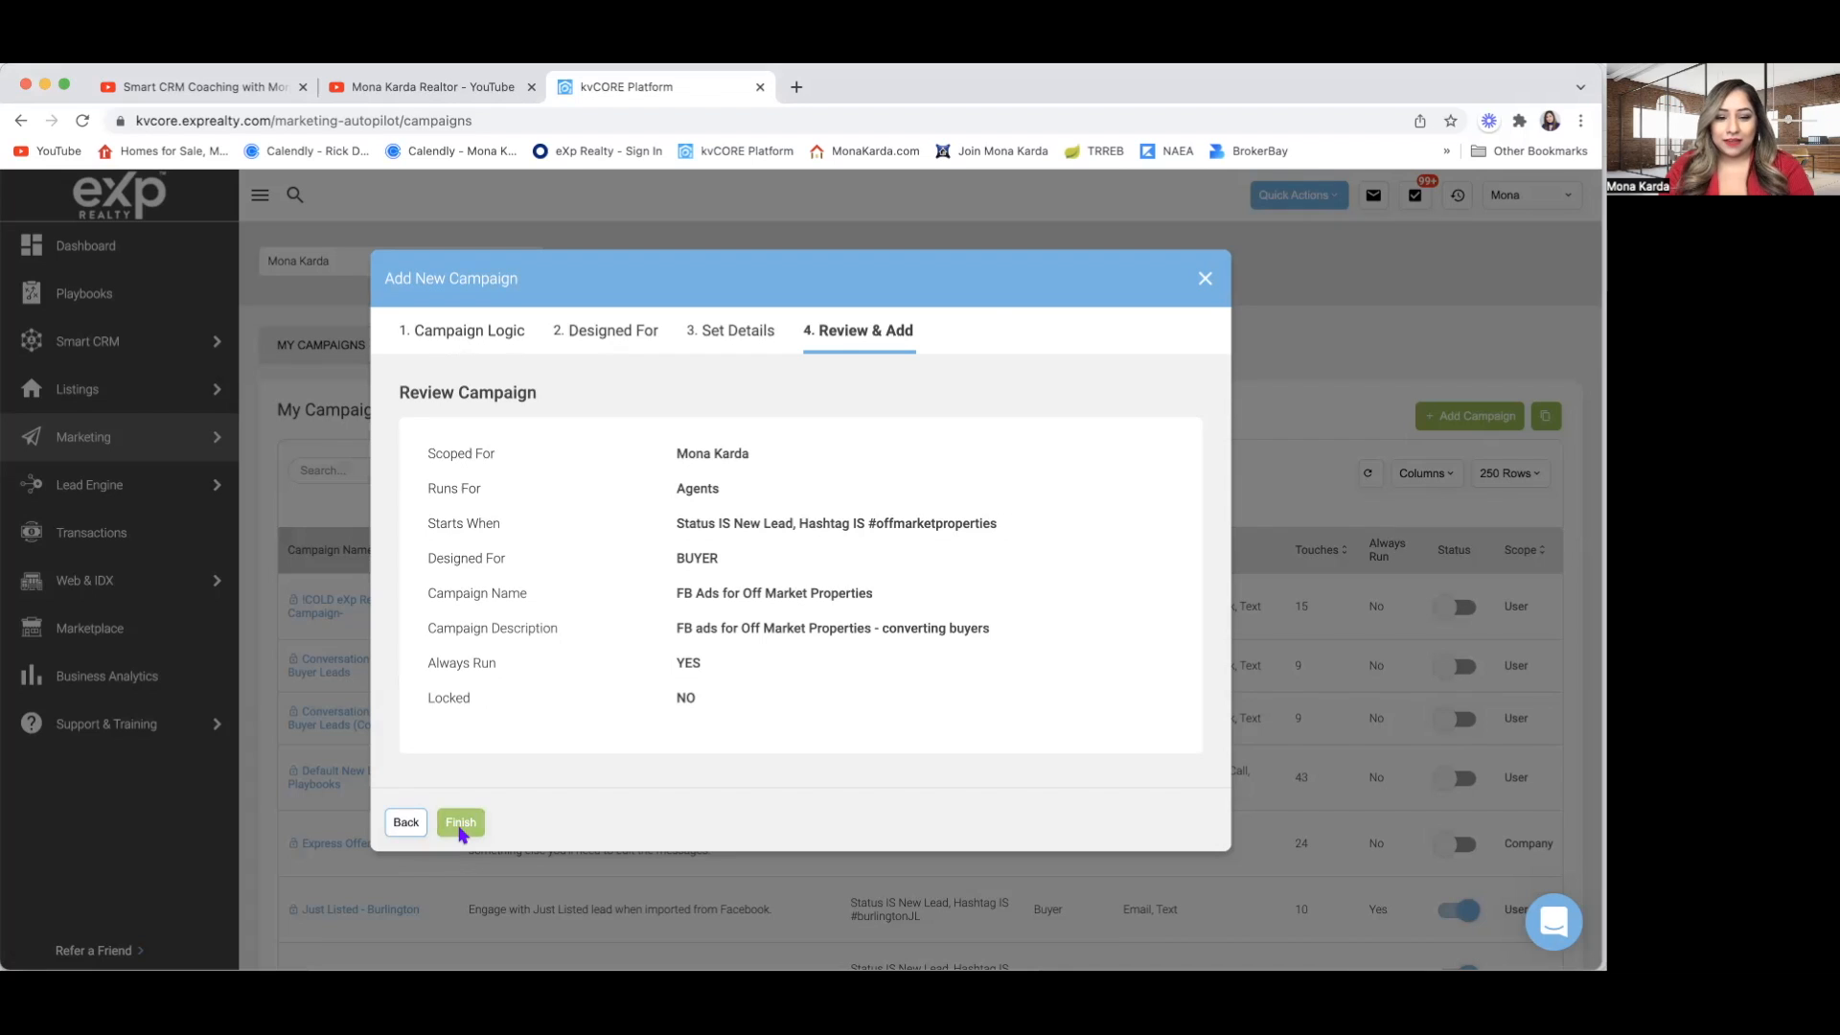
left_click(461, 824)
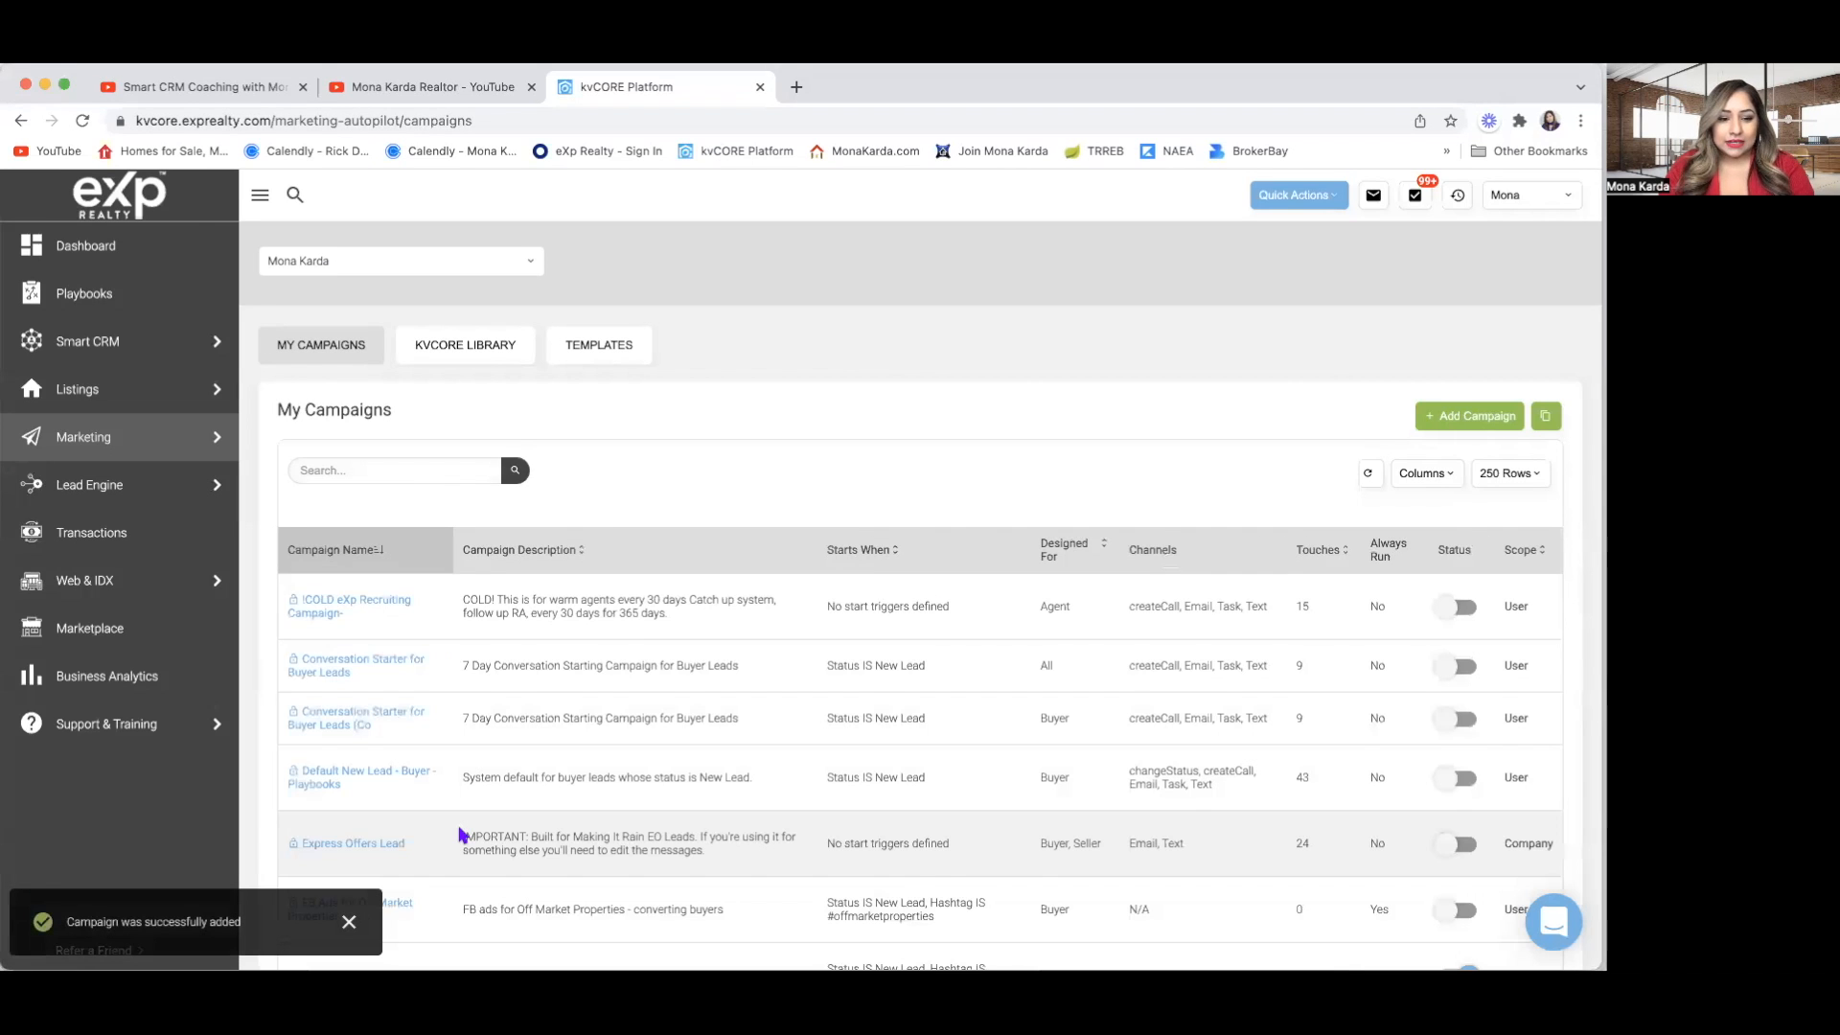
Look through the My Campaigns list and open the FB Ads for Off Market Properties campaign.
scroll(461, 833, "down", 3)
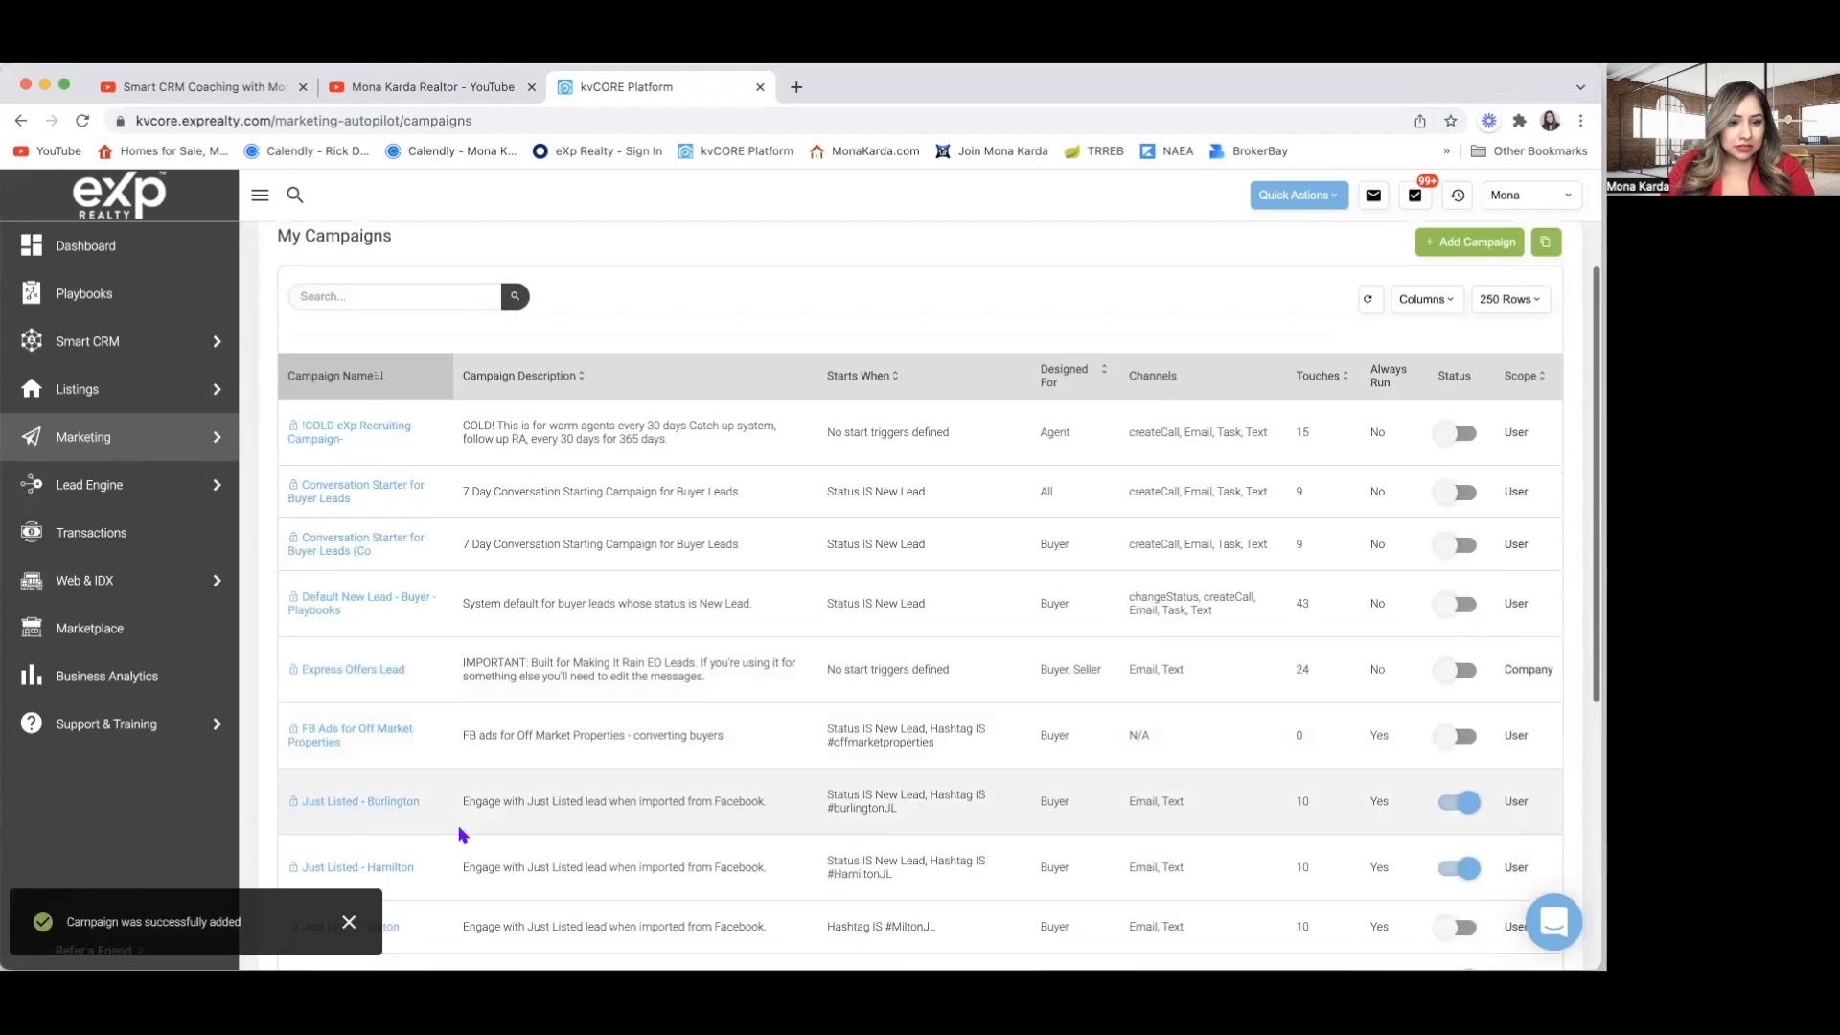
scroll(259, 458, "up", 3)
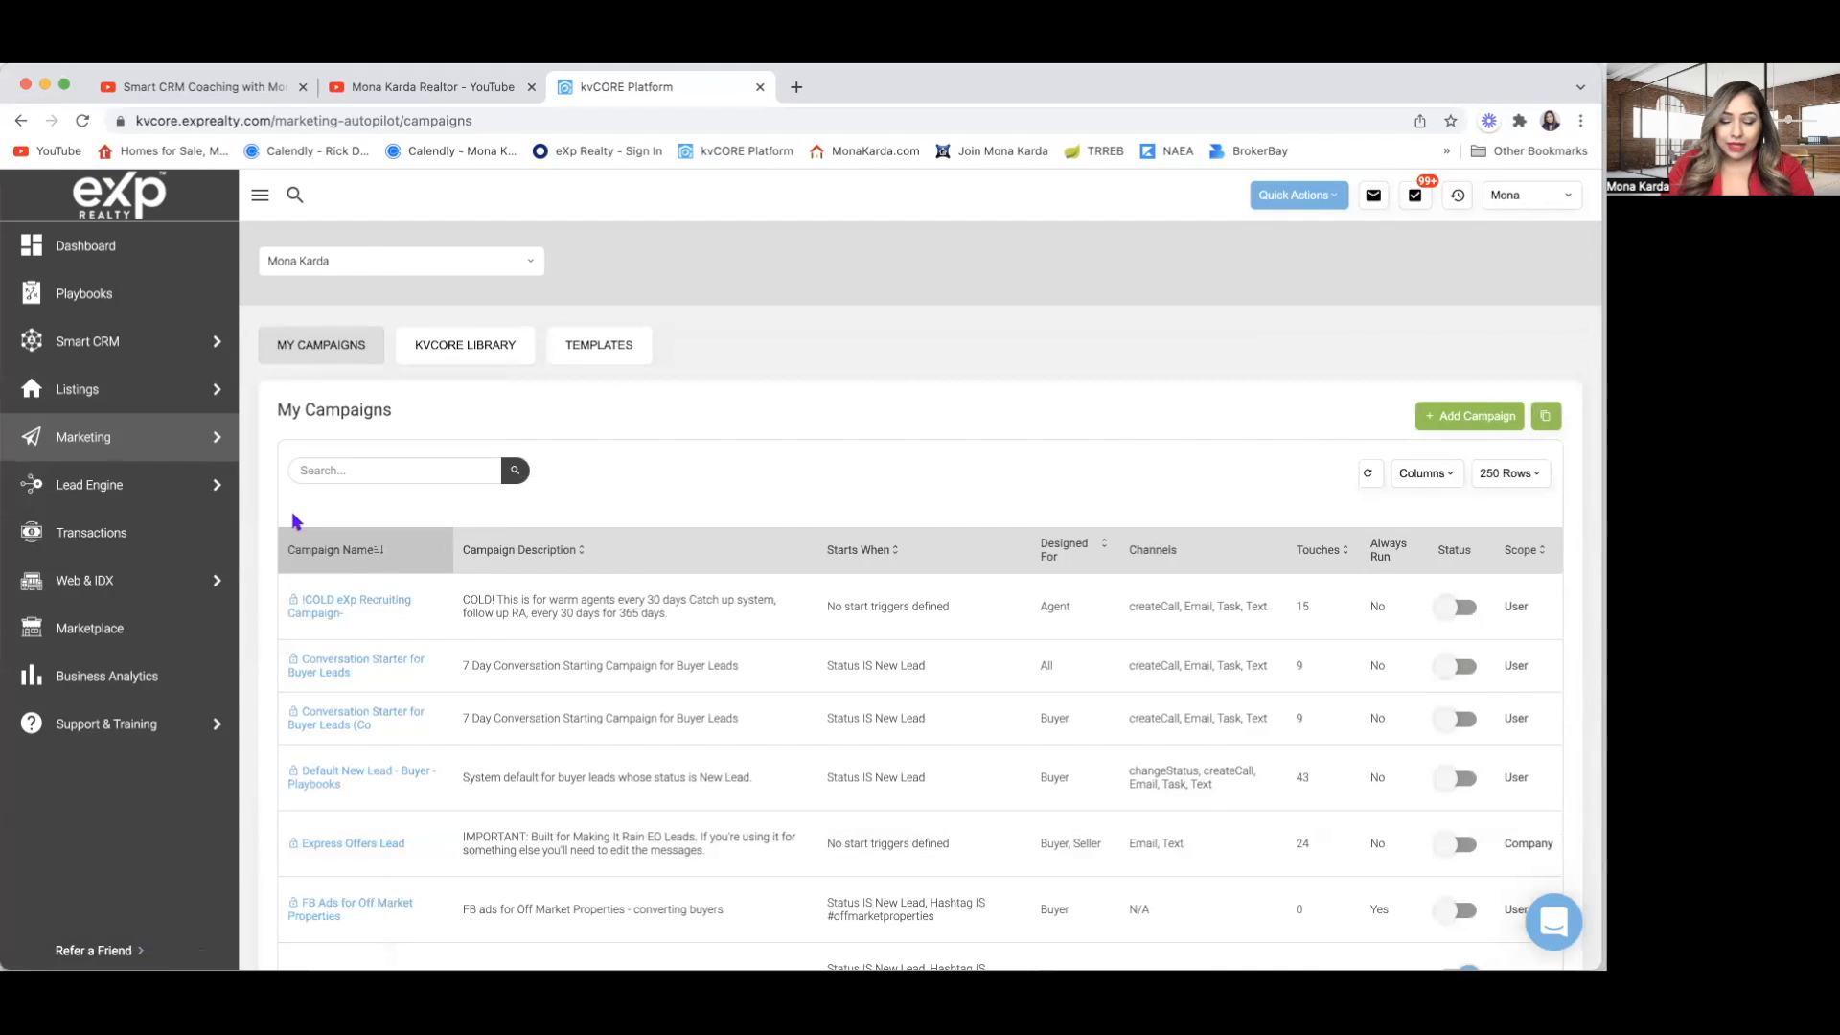
scroll(300, 498, "down", 5)
scroll(300, 639, "down", 2)
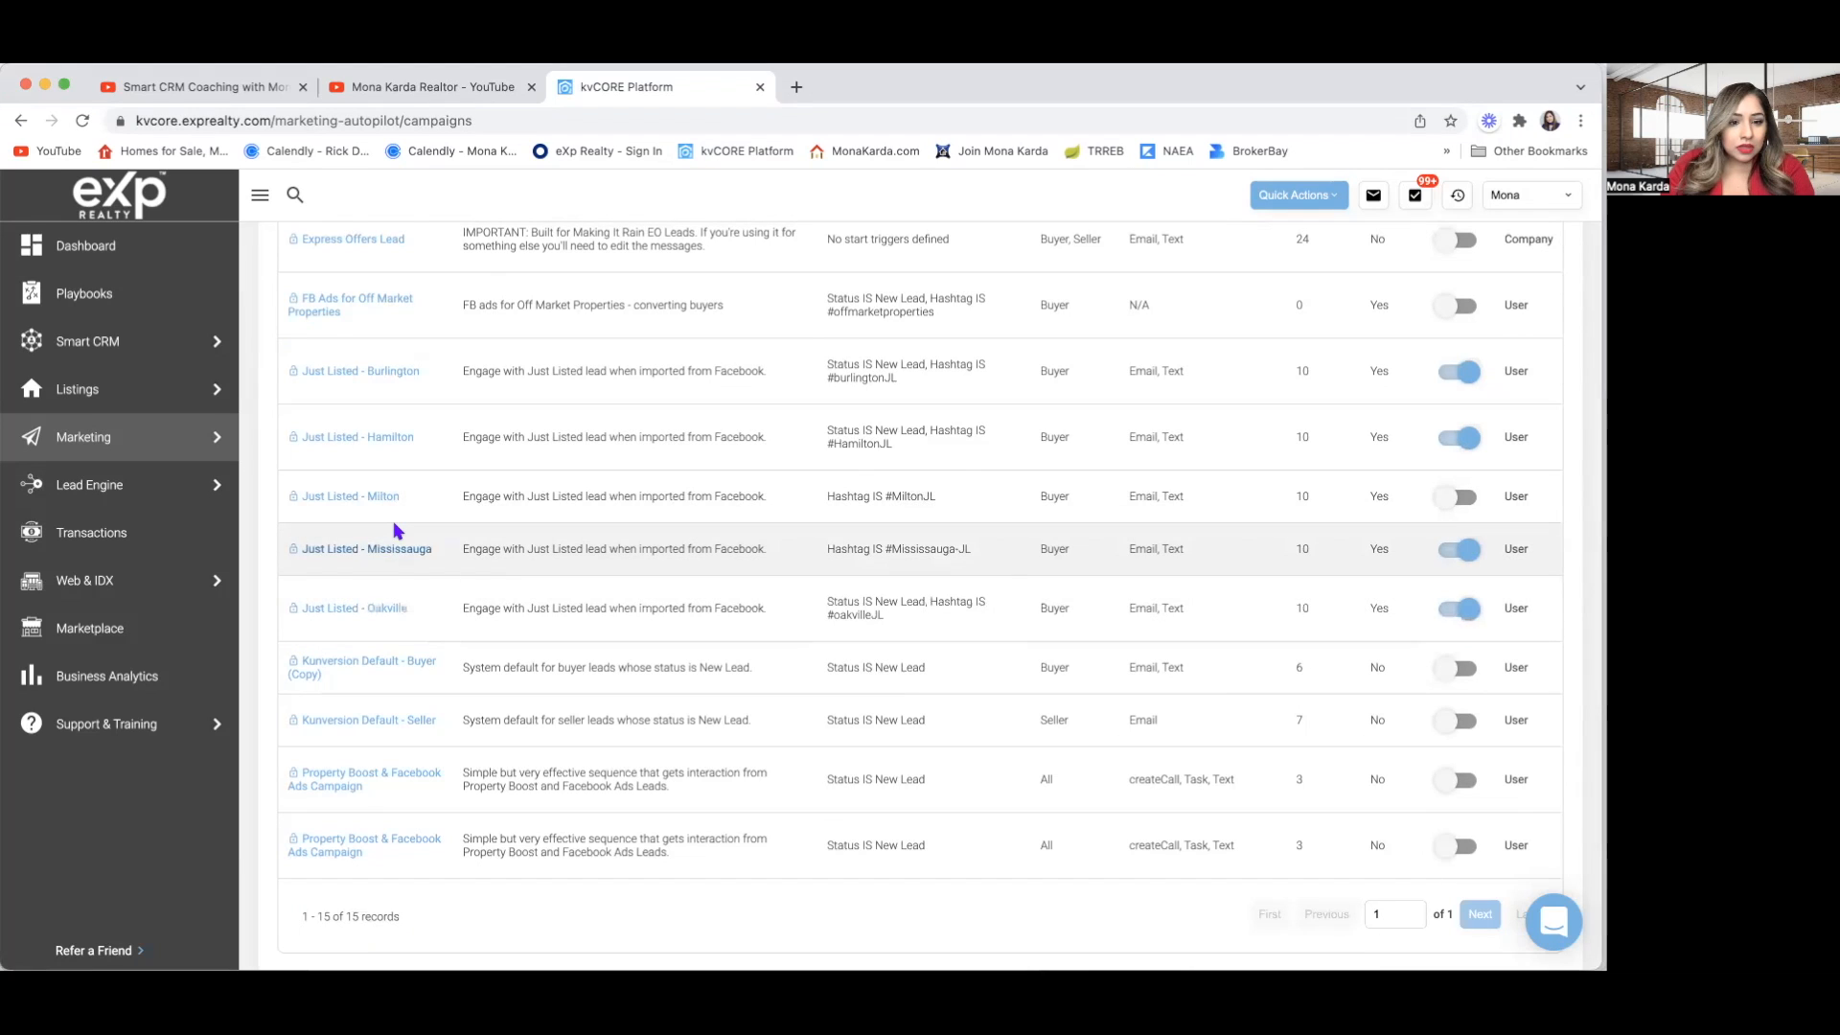
scroll(396, 530, "up", 2)
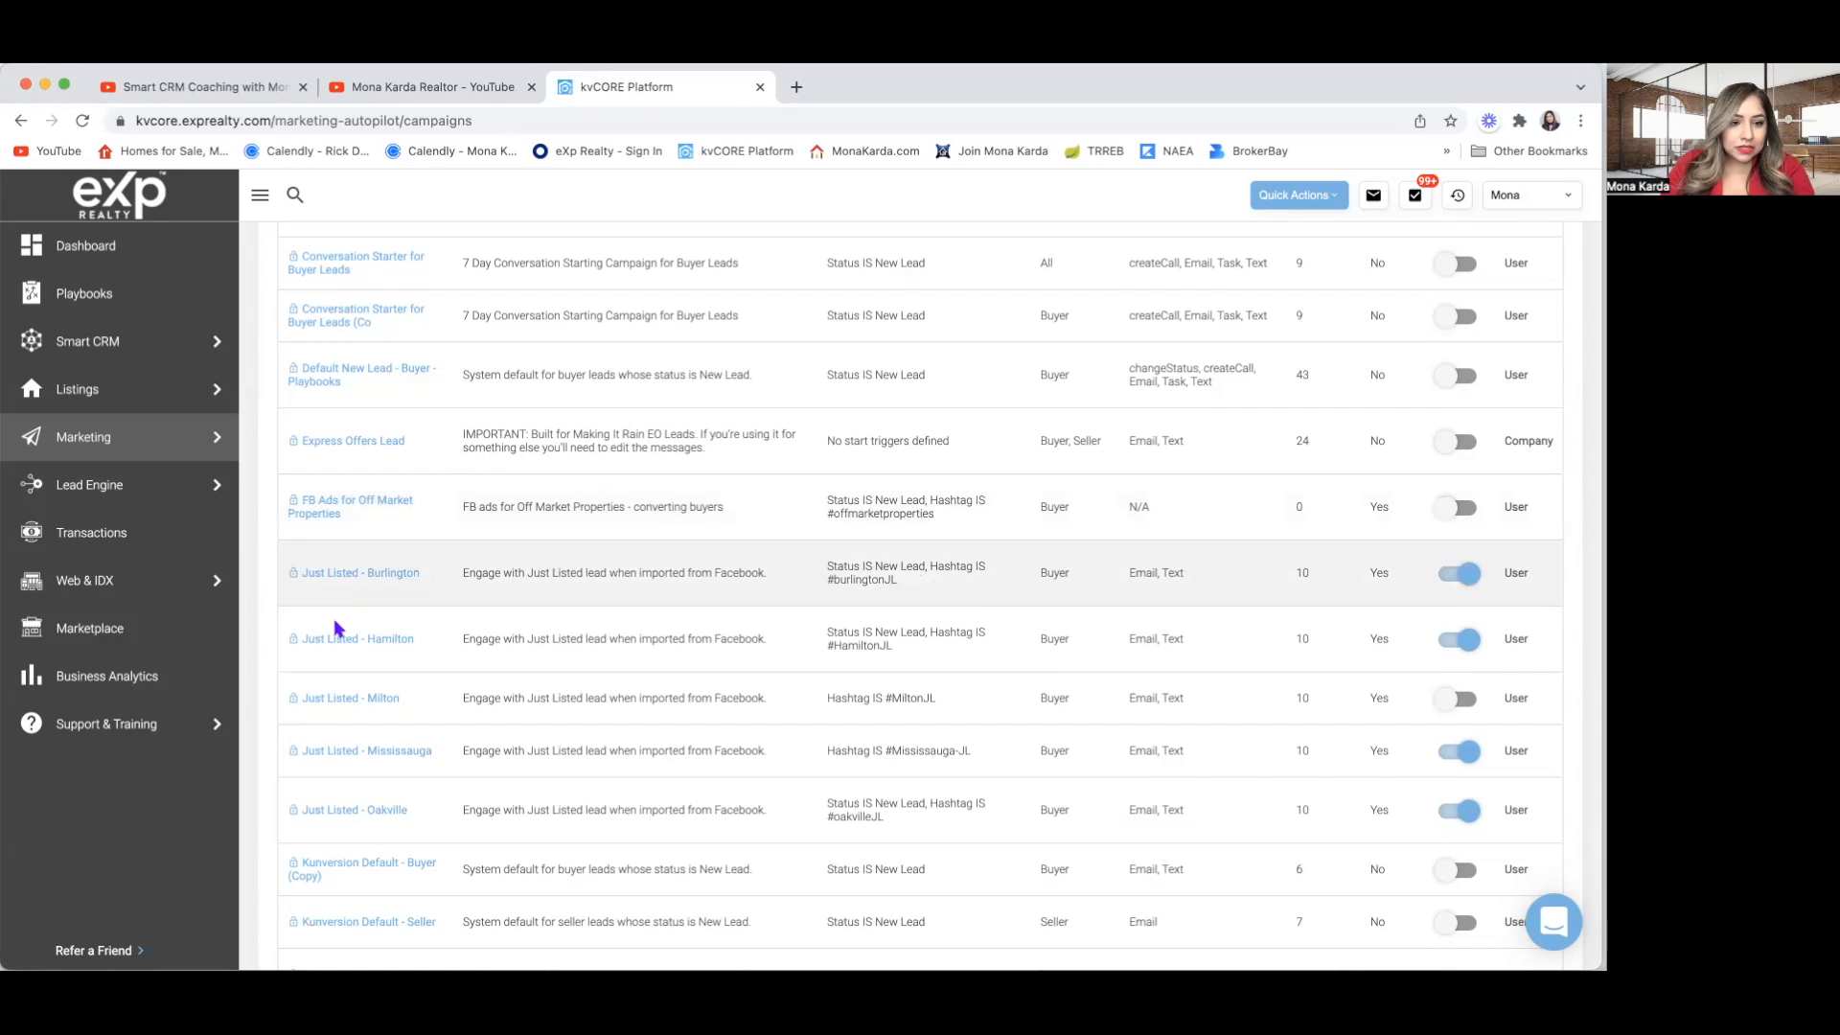
left_click(408, 506)
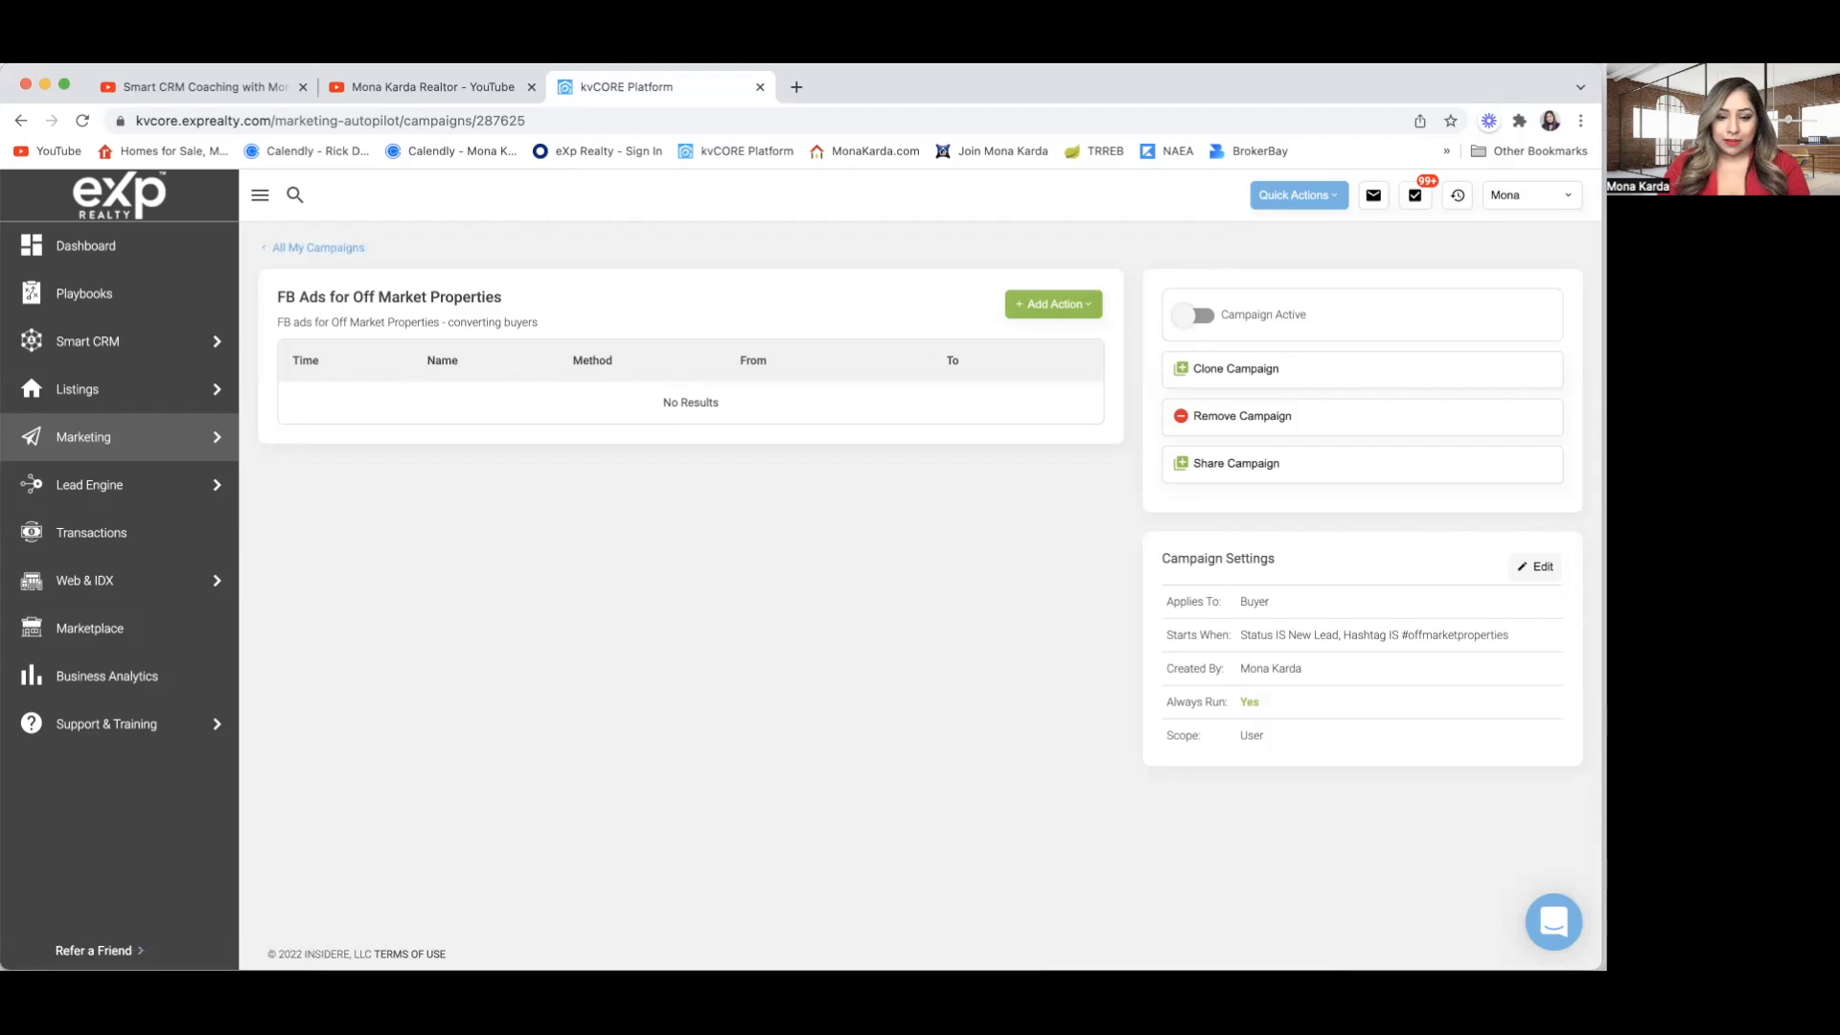
Switch to the FBAds_BasicSmartCampaign document in Pages and copy the Introduction email text from the greeting through the signature.
key("super+Tab")
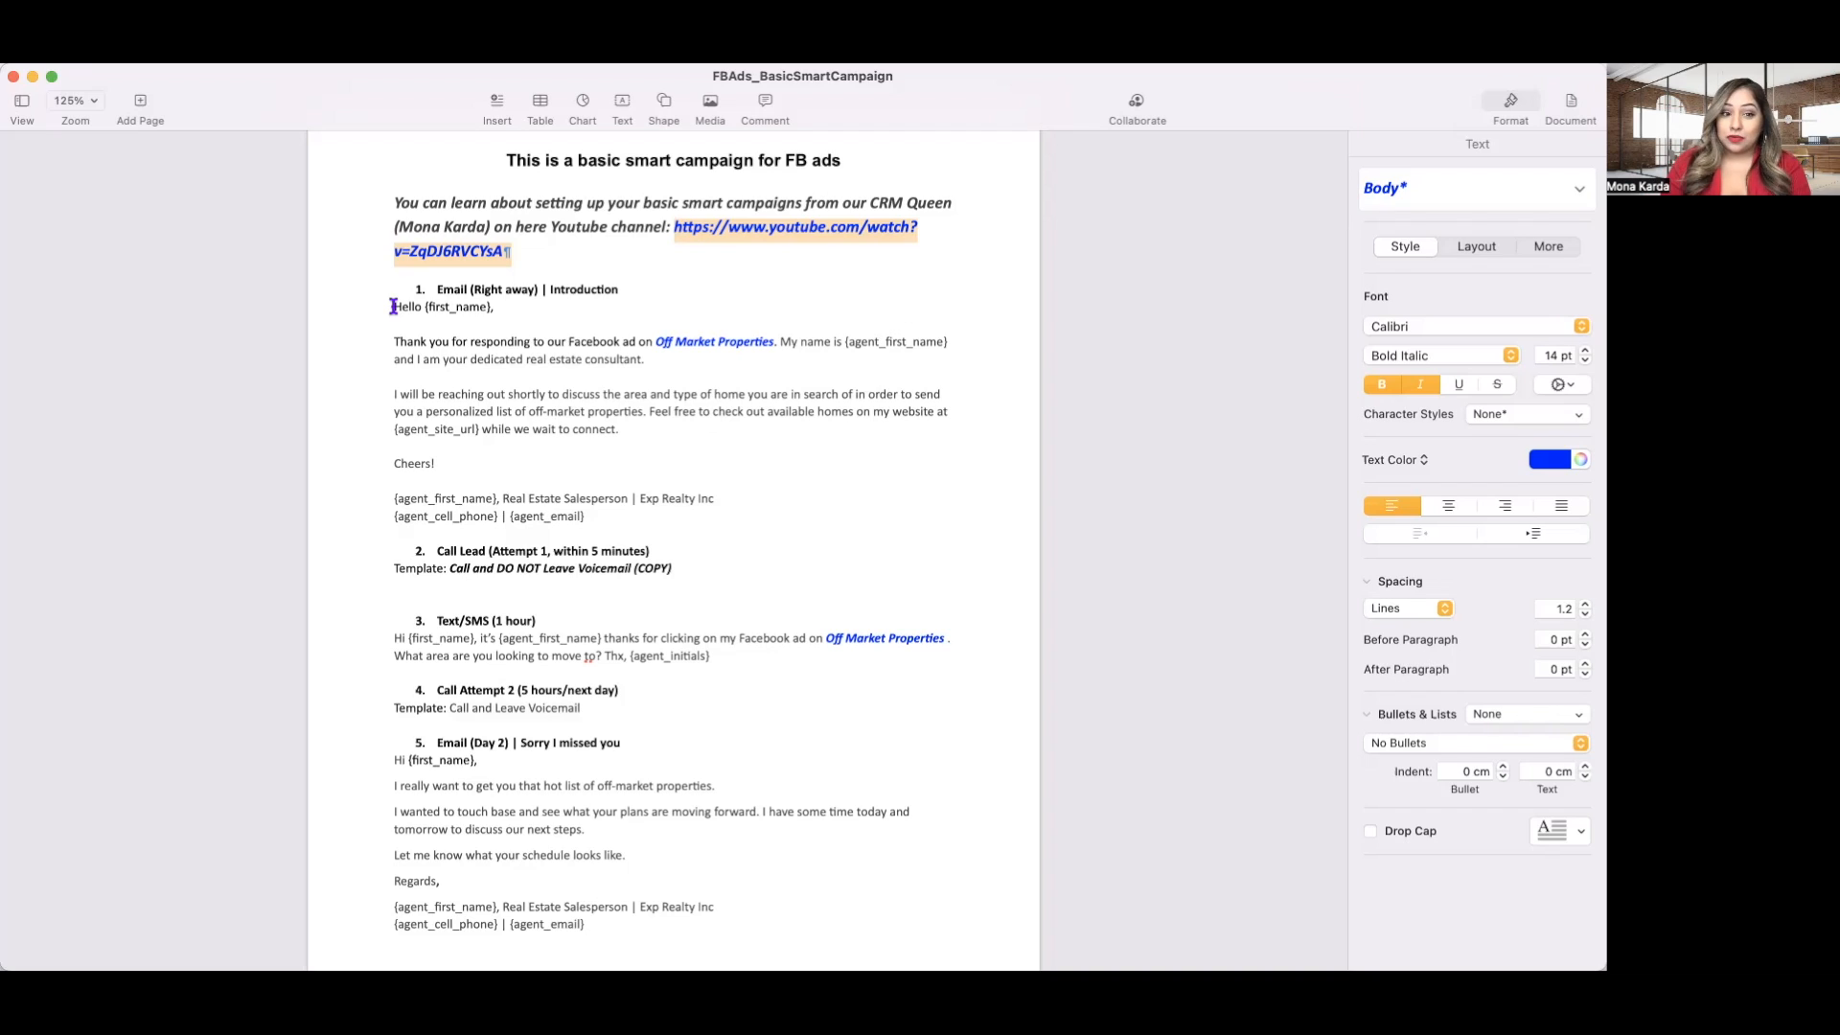
left_click_drag(393, 307, 697, 440)
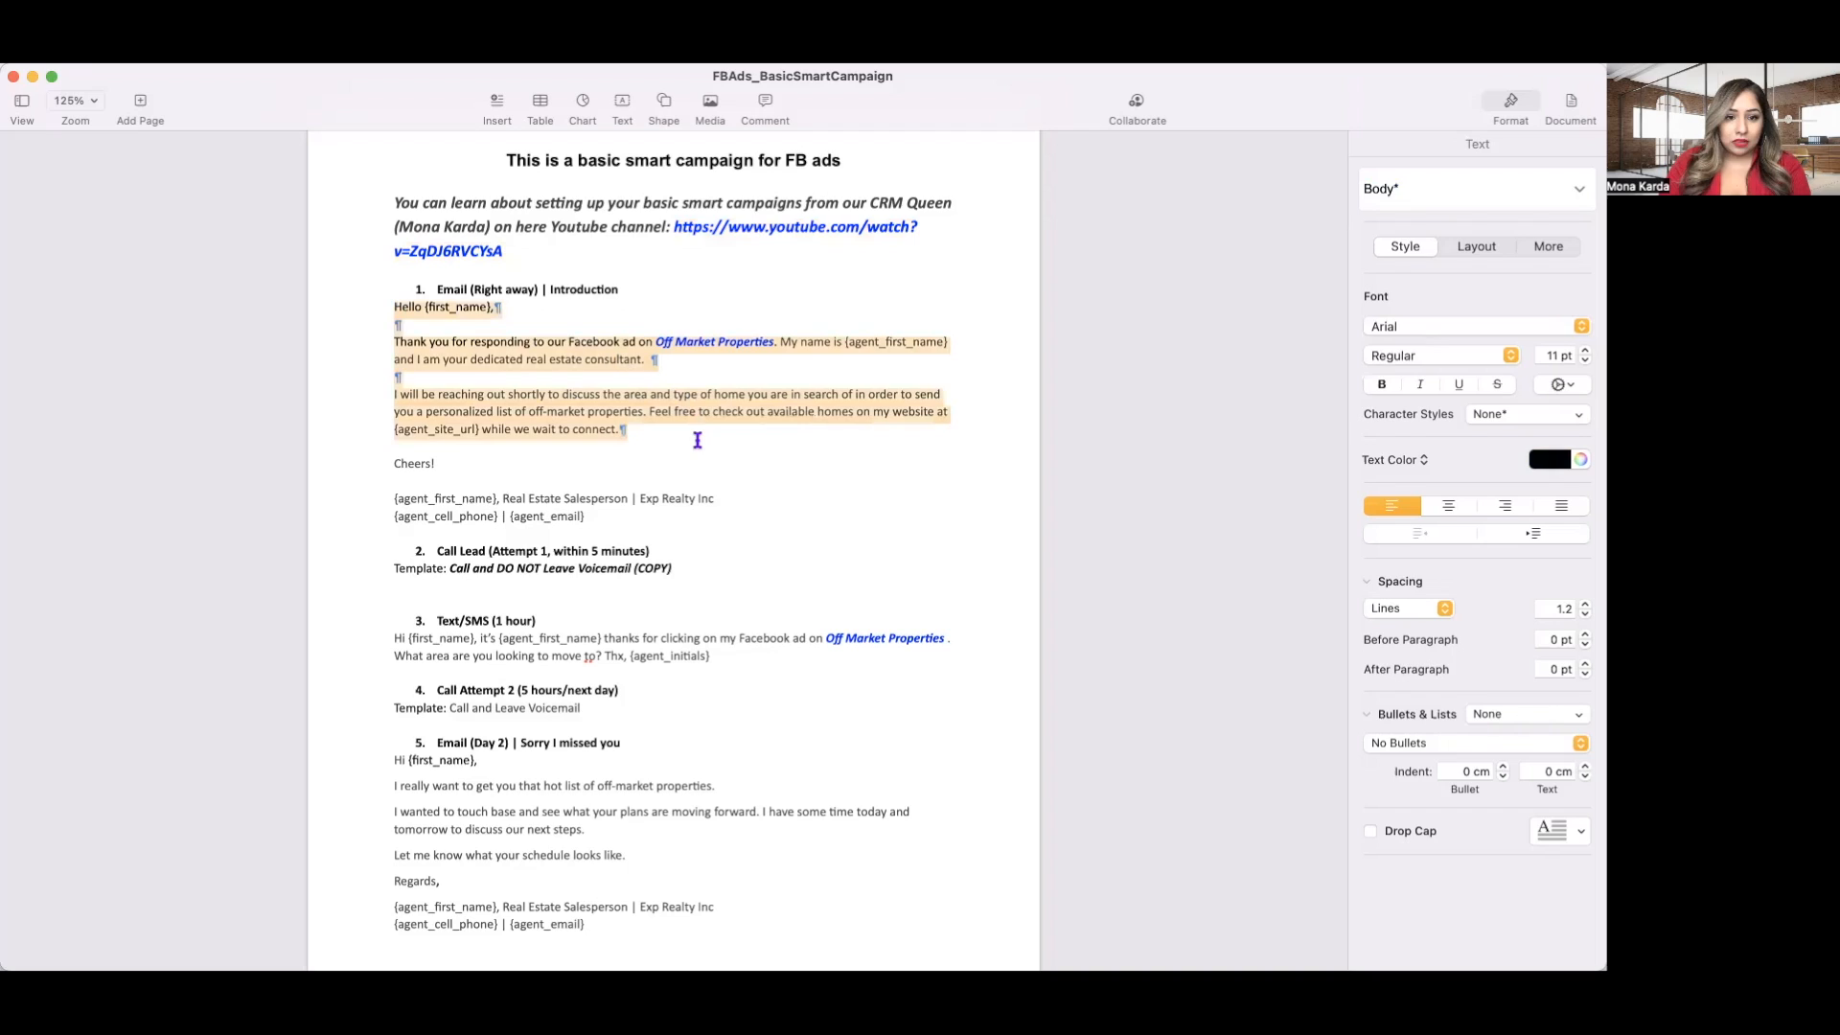
left_click_drag(698, 440, 731, 520)
key("ctrl+c")
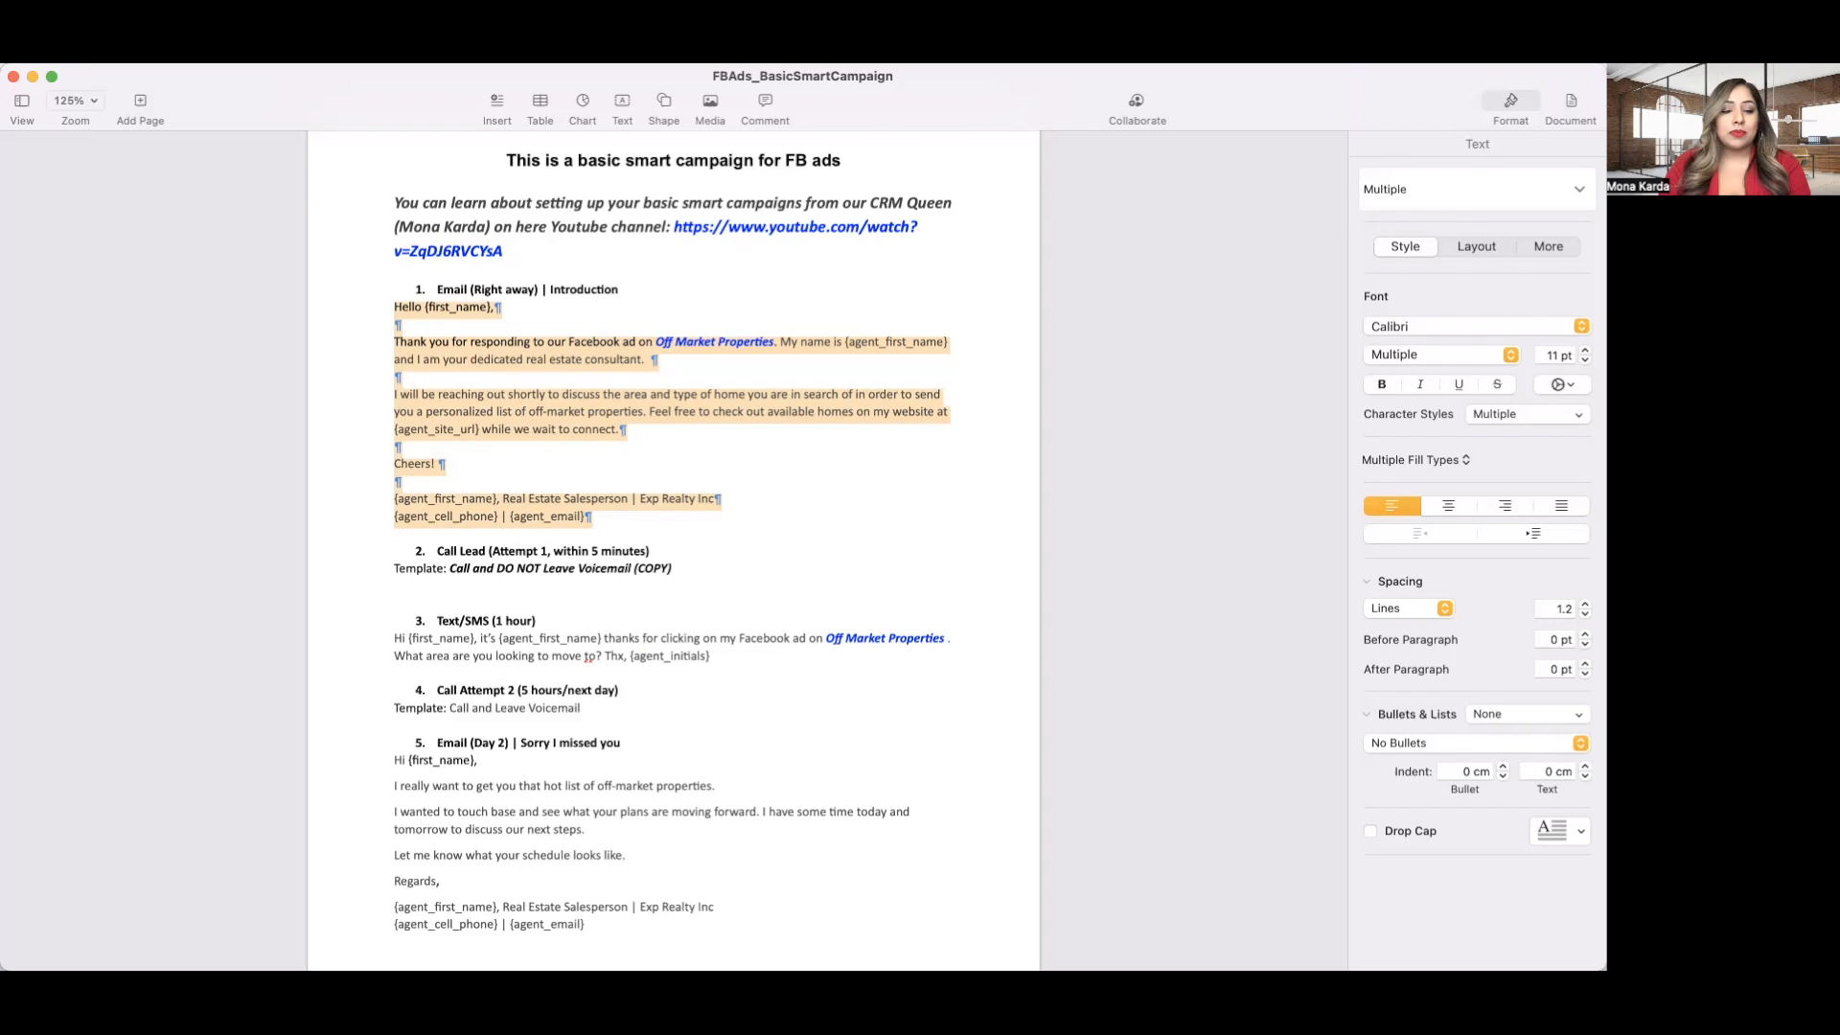
Switch back to kvCORE in the browser, go to the campaign templates and start a new text message template.
key("super+Tab")
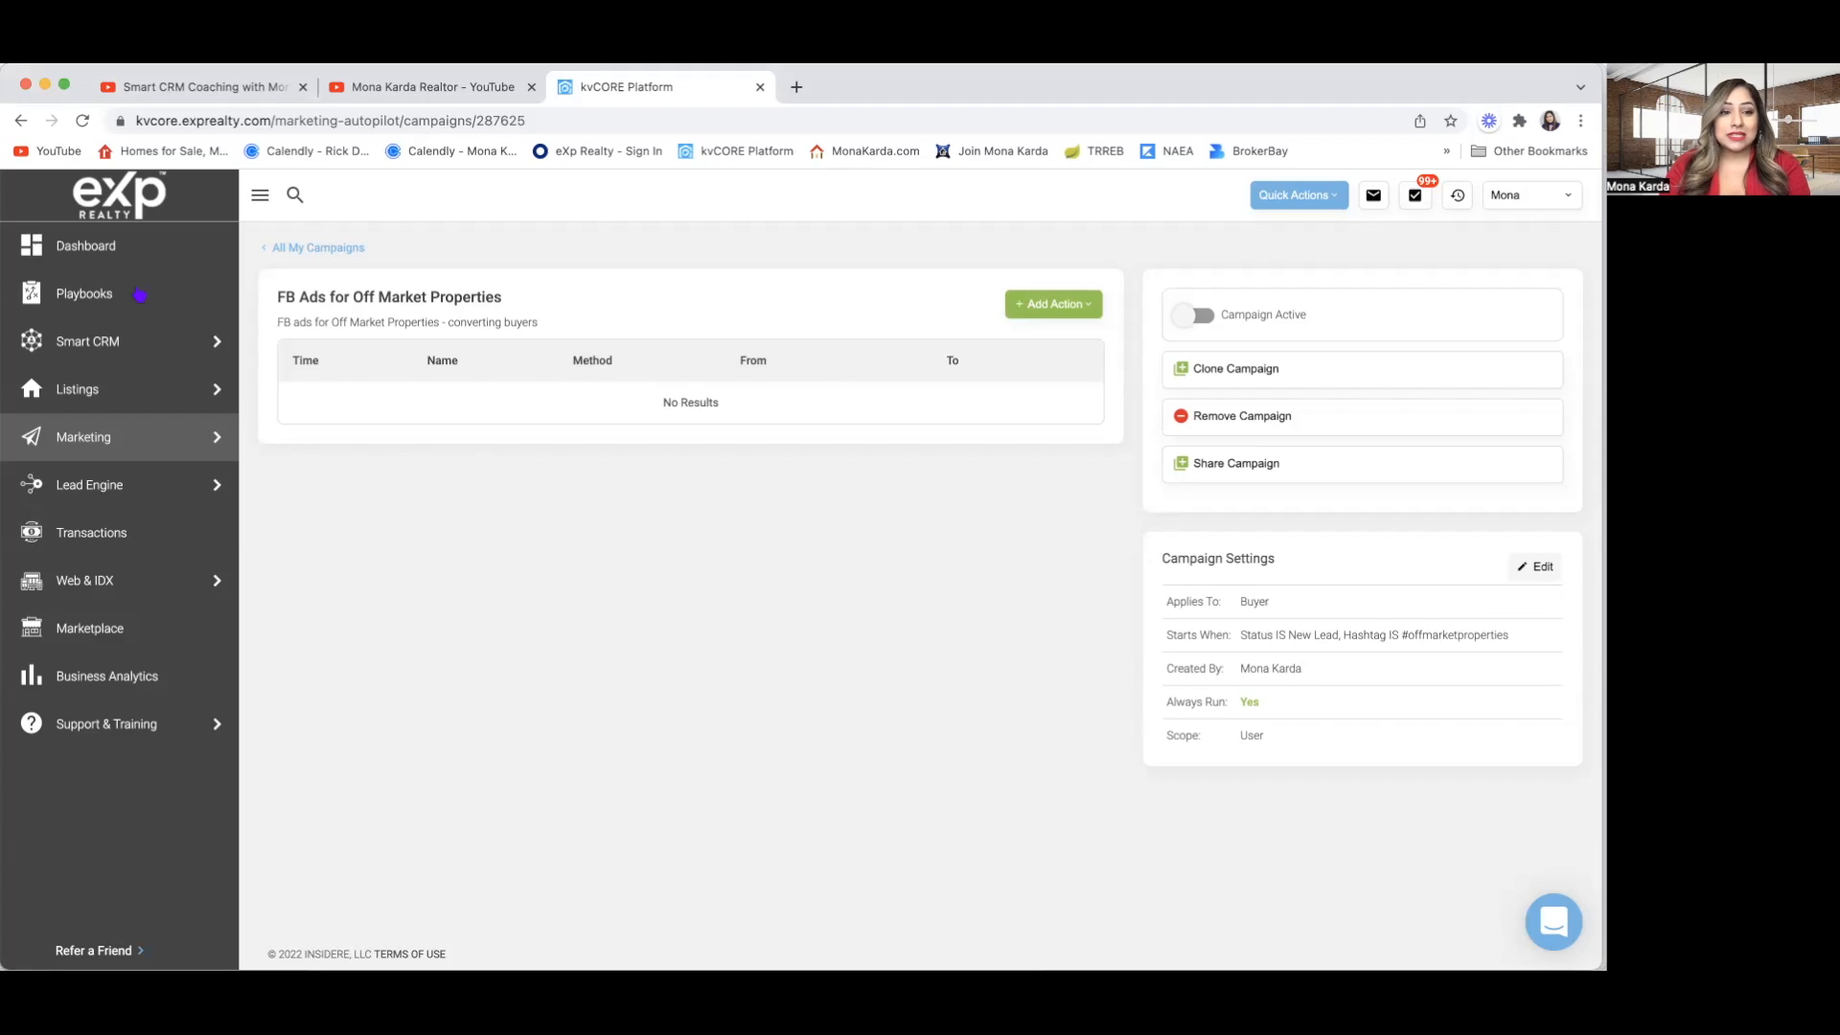
left_click(307, 251)
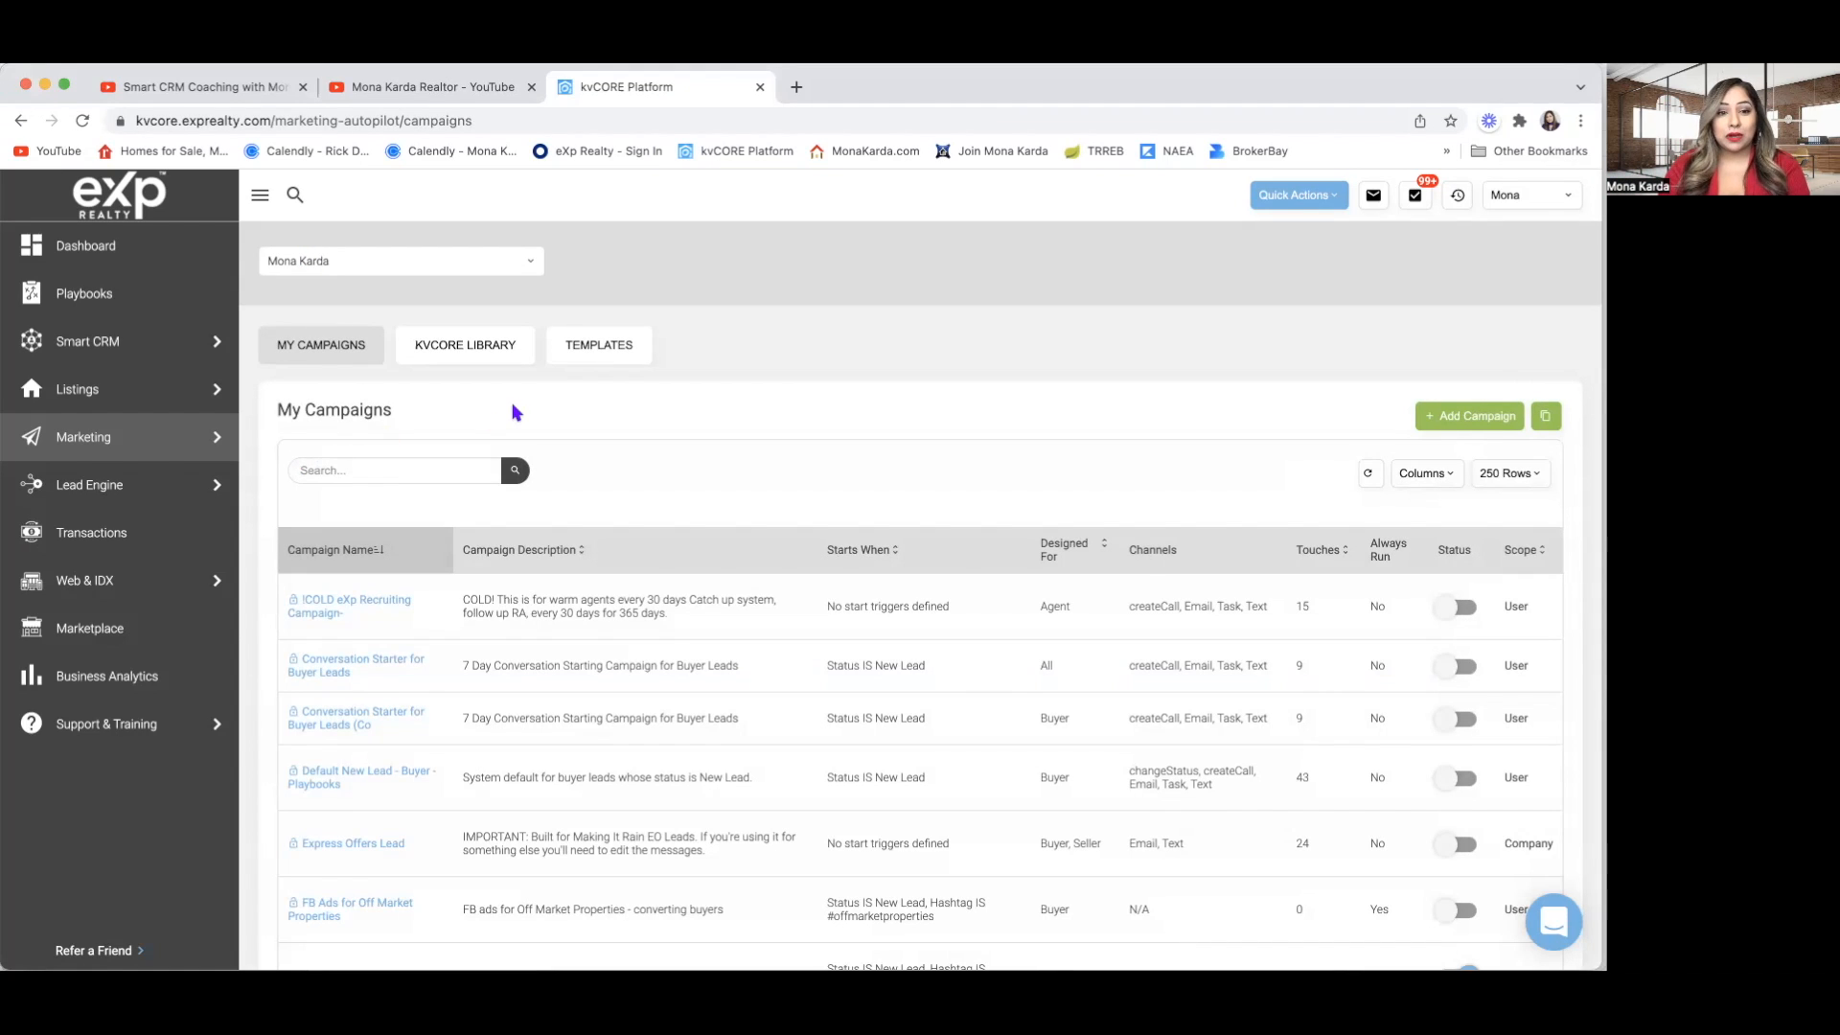
left_click(602, 353)
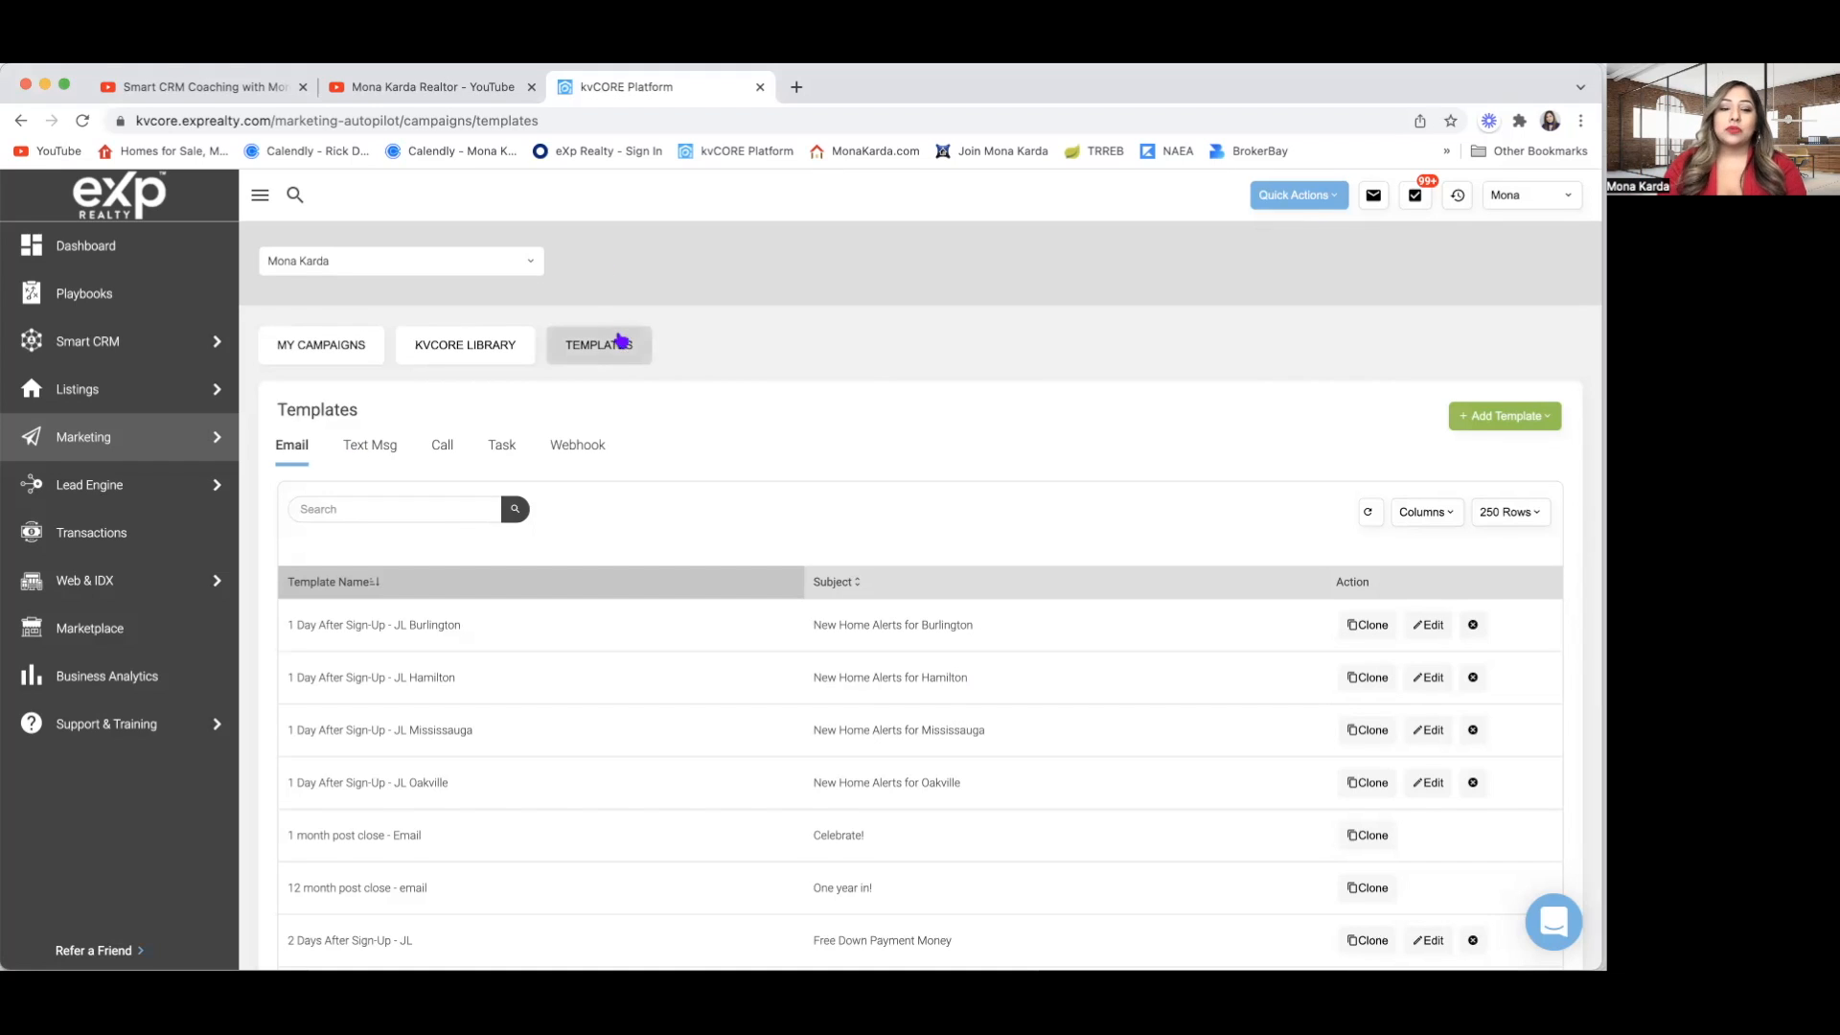
left_click(383, 446)
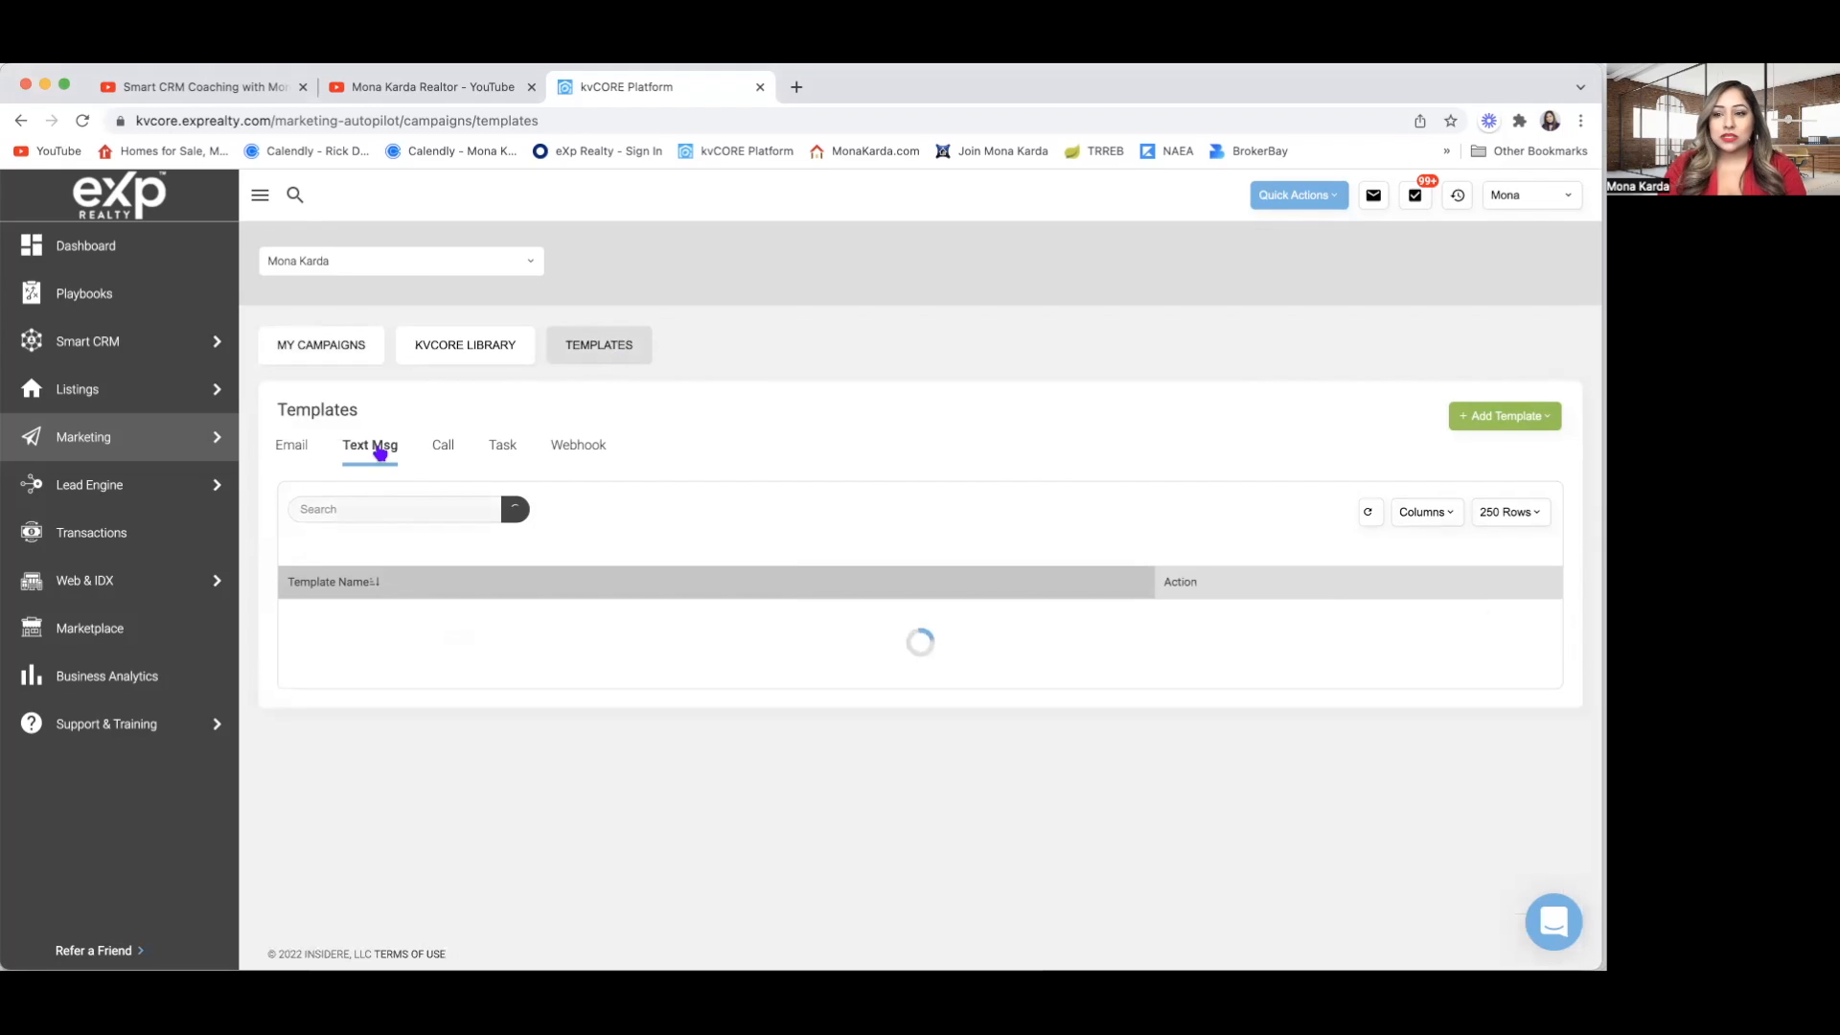
left_click(1520, 416)
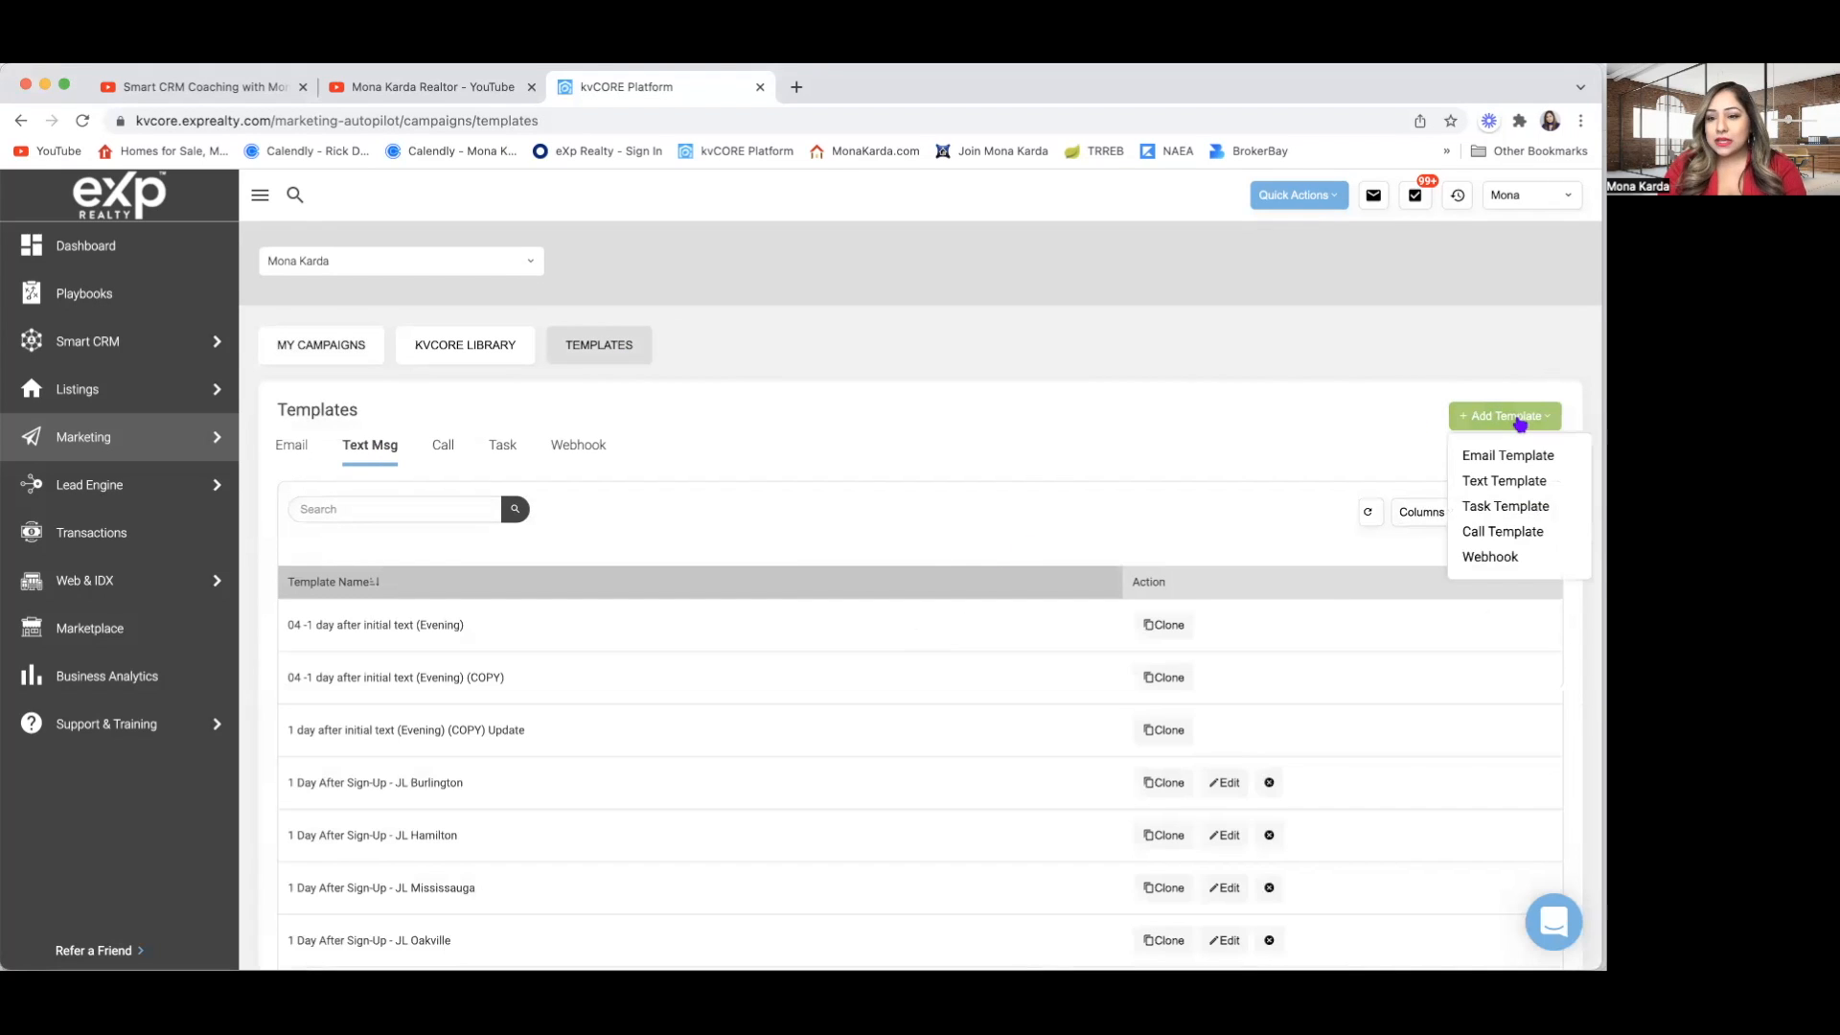
left_click(1498, 484)
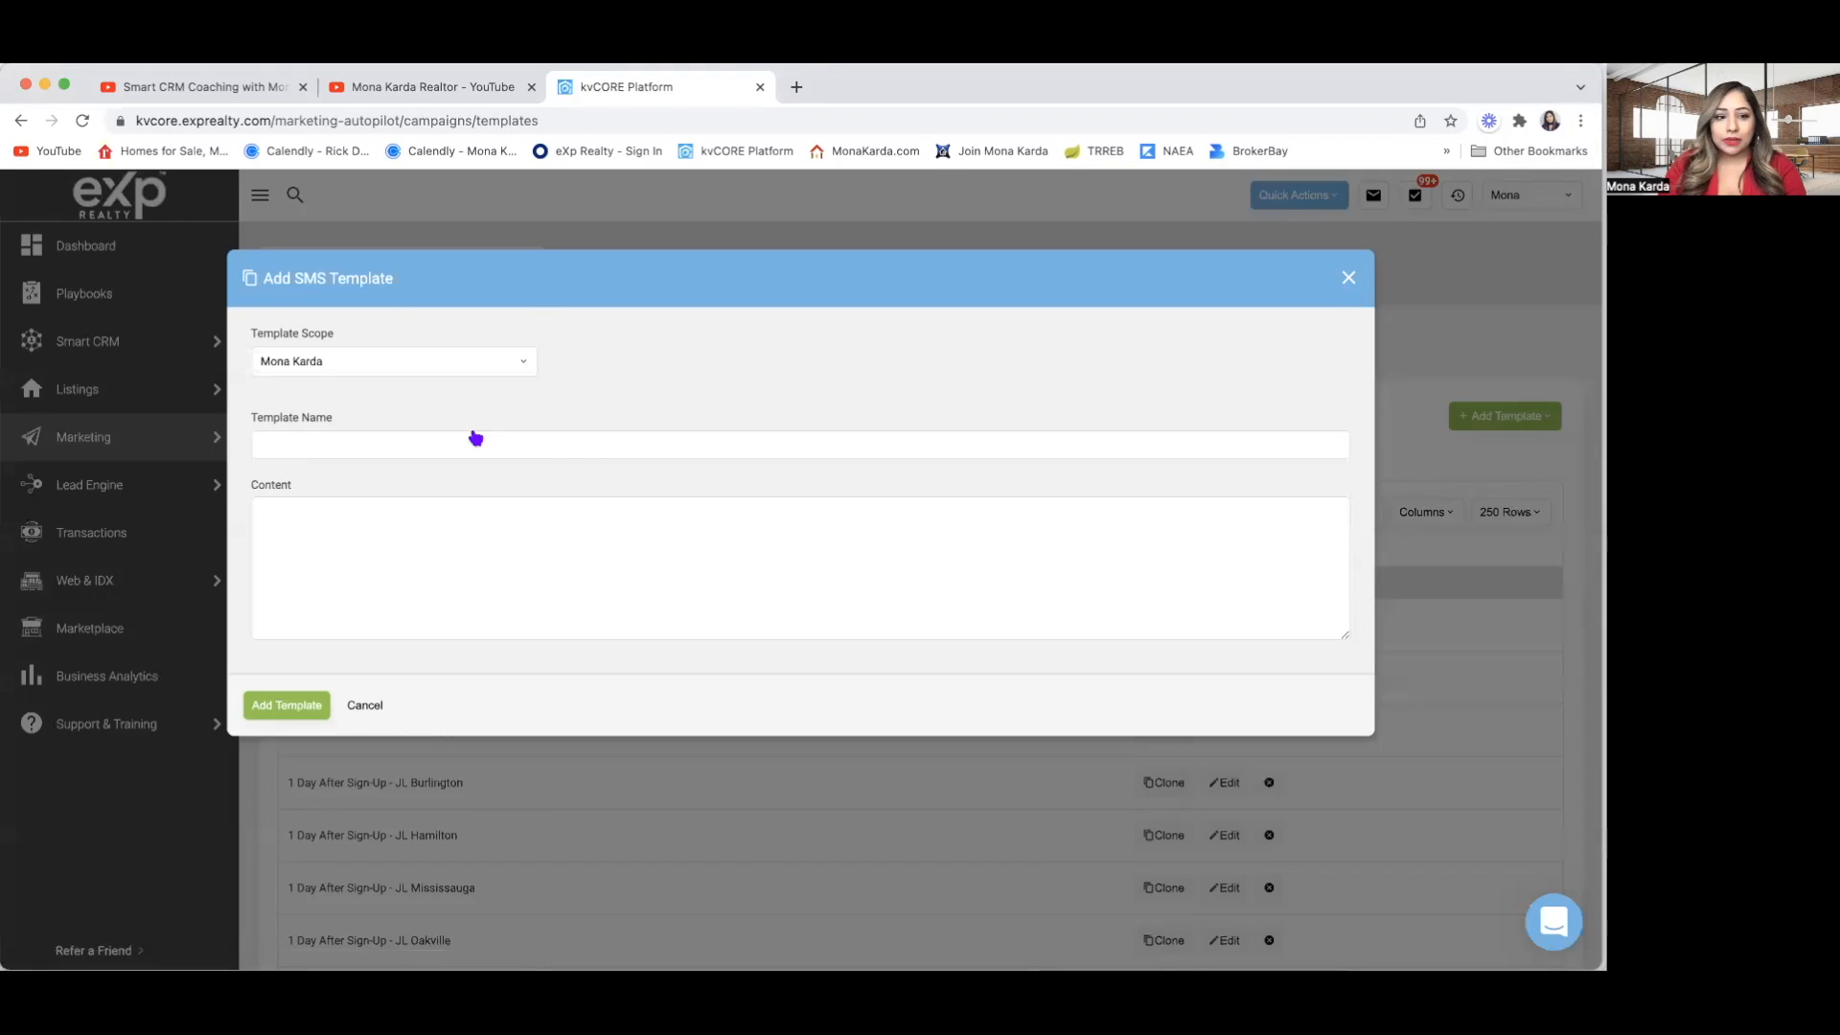
Paste the copied Introduction email text into the new SMS template's content and check it.
left_click(283, 528)
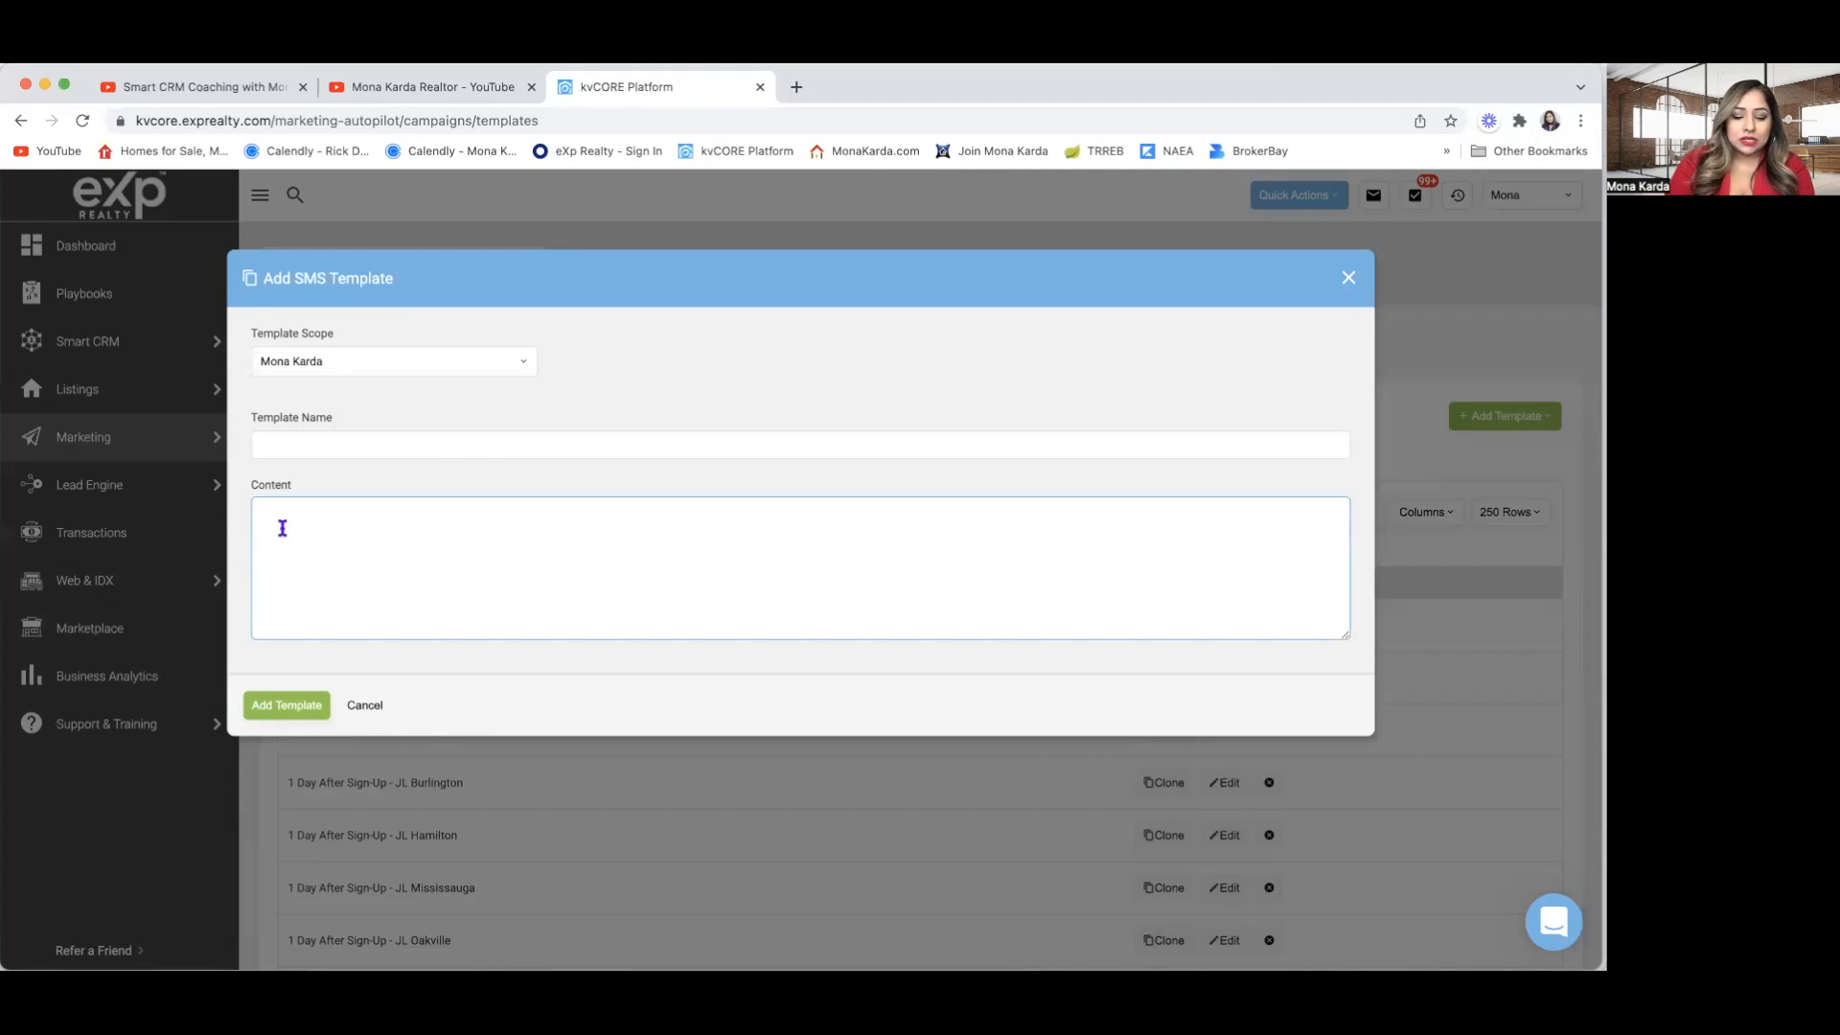
key("ctrl+v")
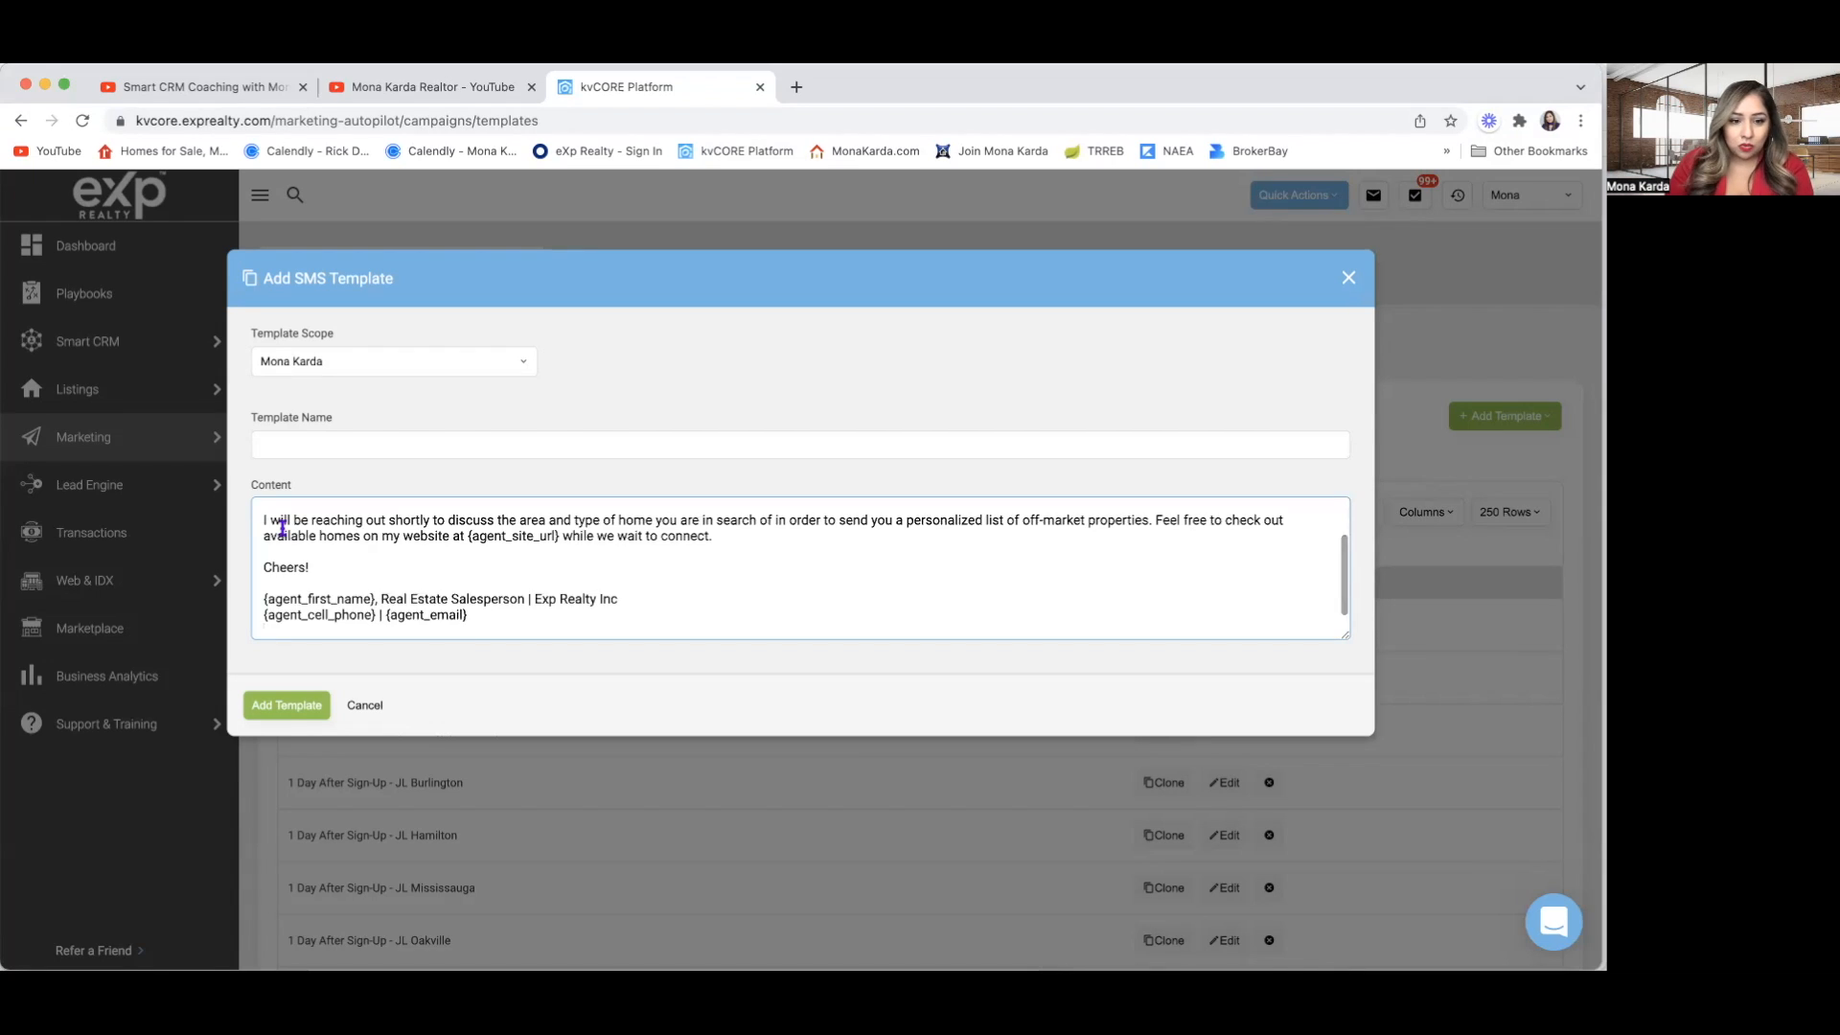
scroll(283, 529, "up", 3)
scroll(283, 528, "down", 2)
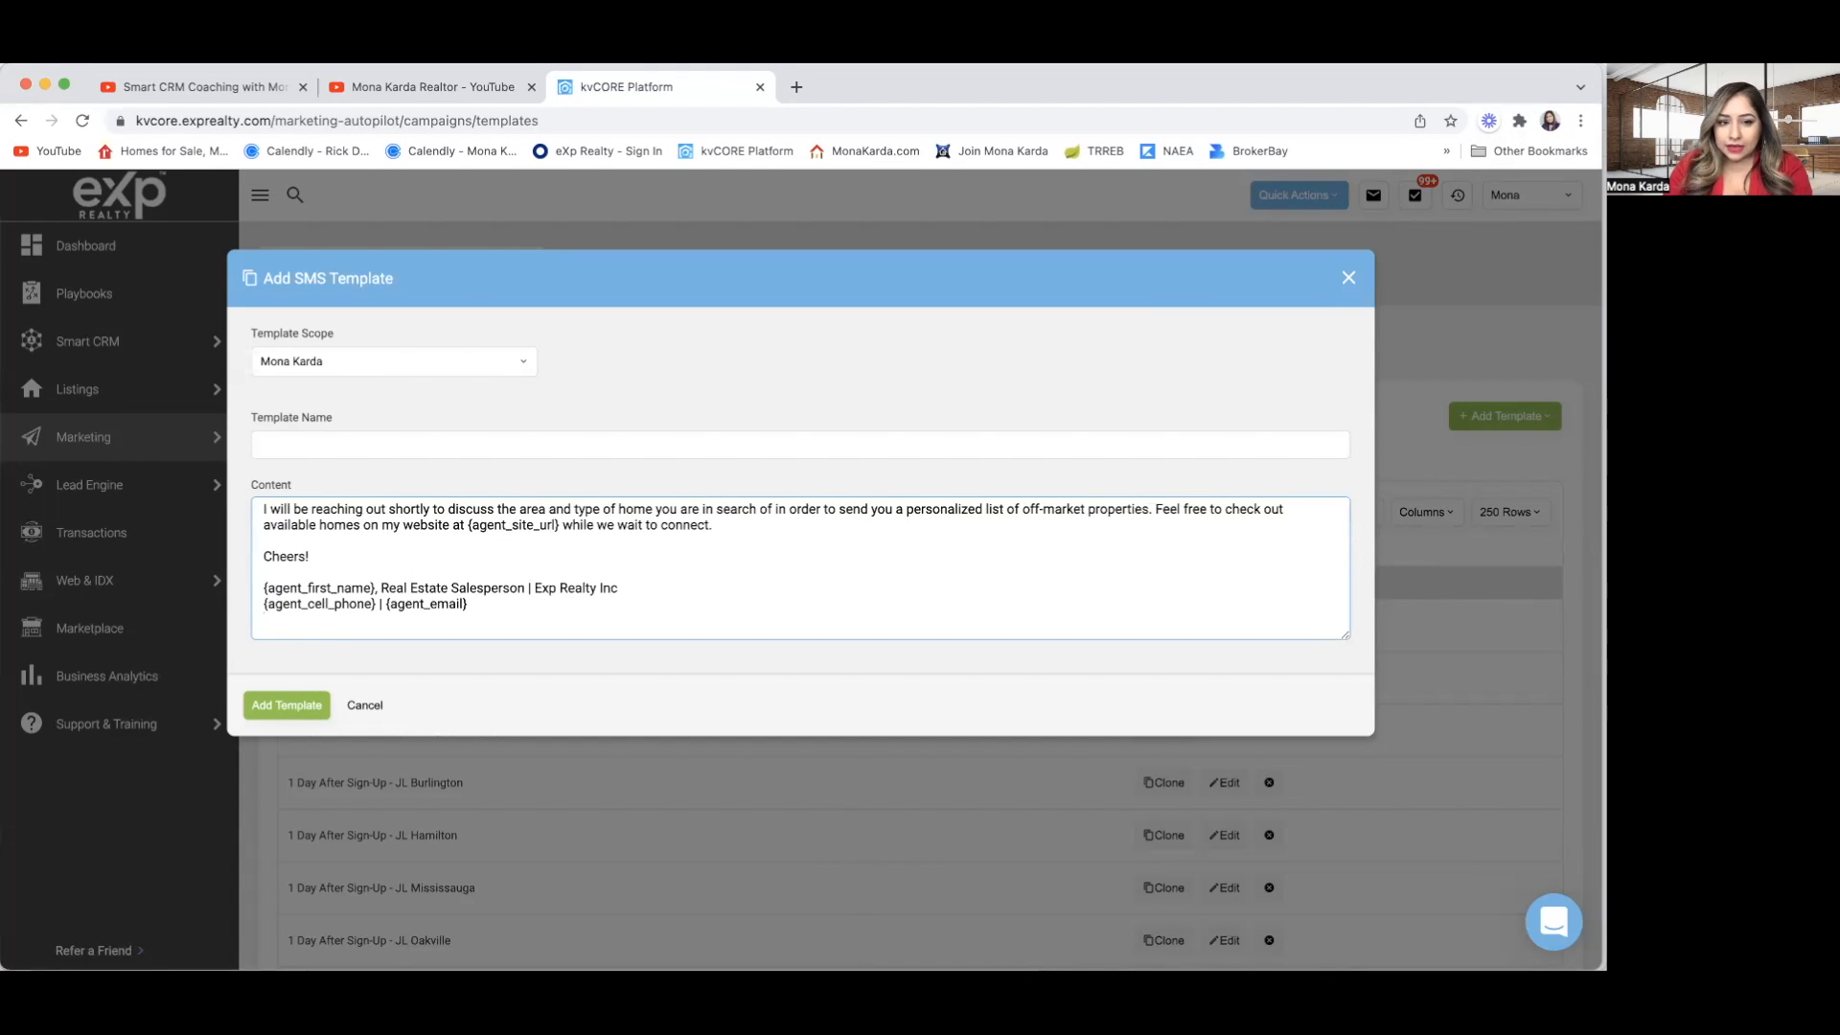
Check the script document, return to kvCORE, discard the unsaved SMS template and start a new email template instead.
key("super+Tab")
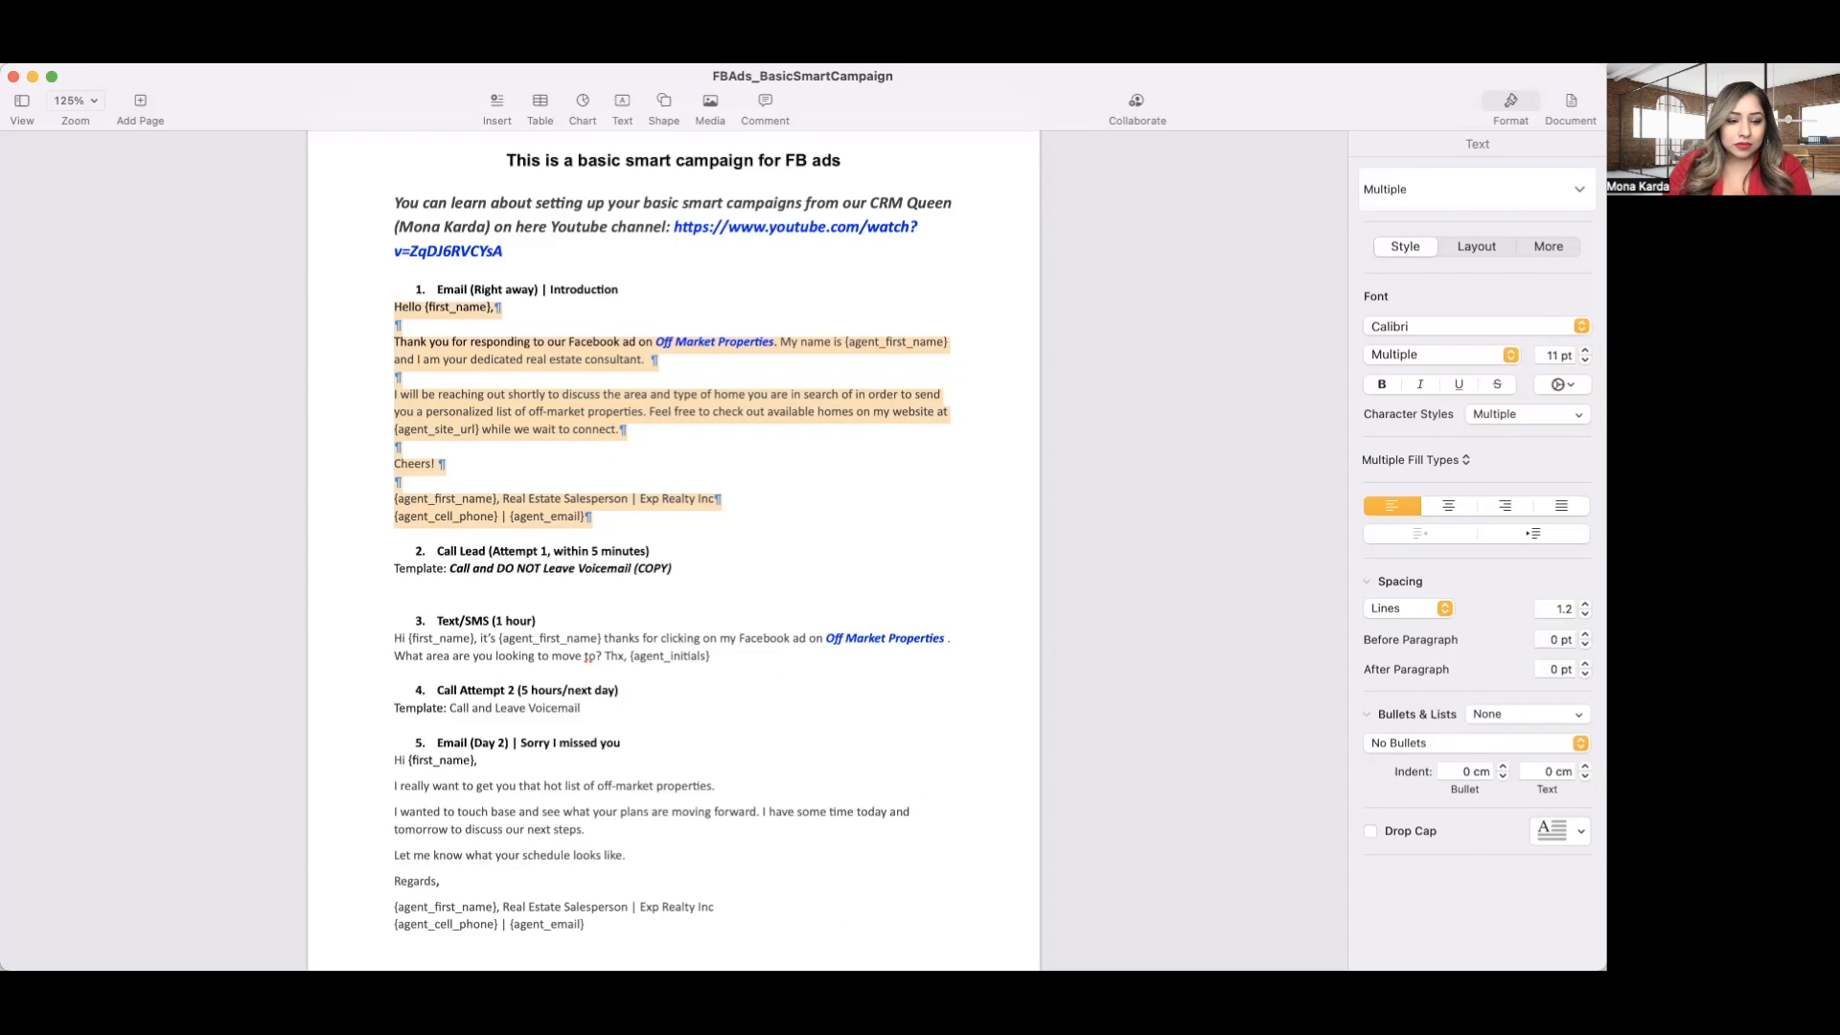
left_click(300, 953)
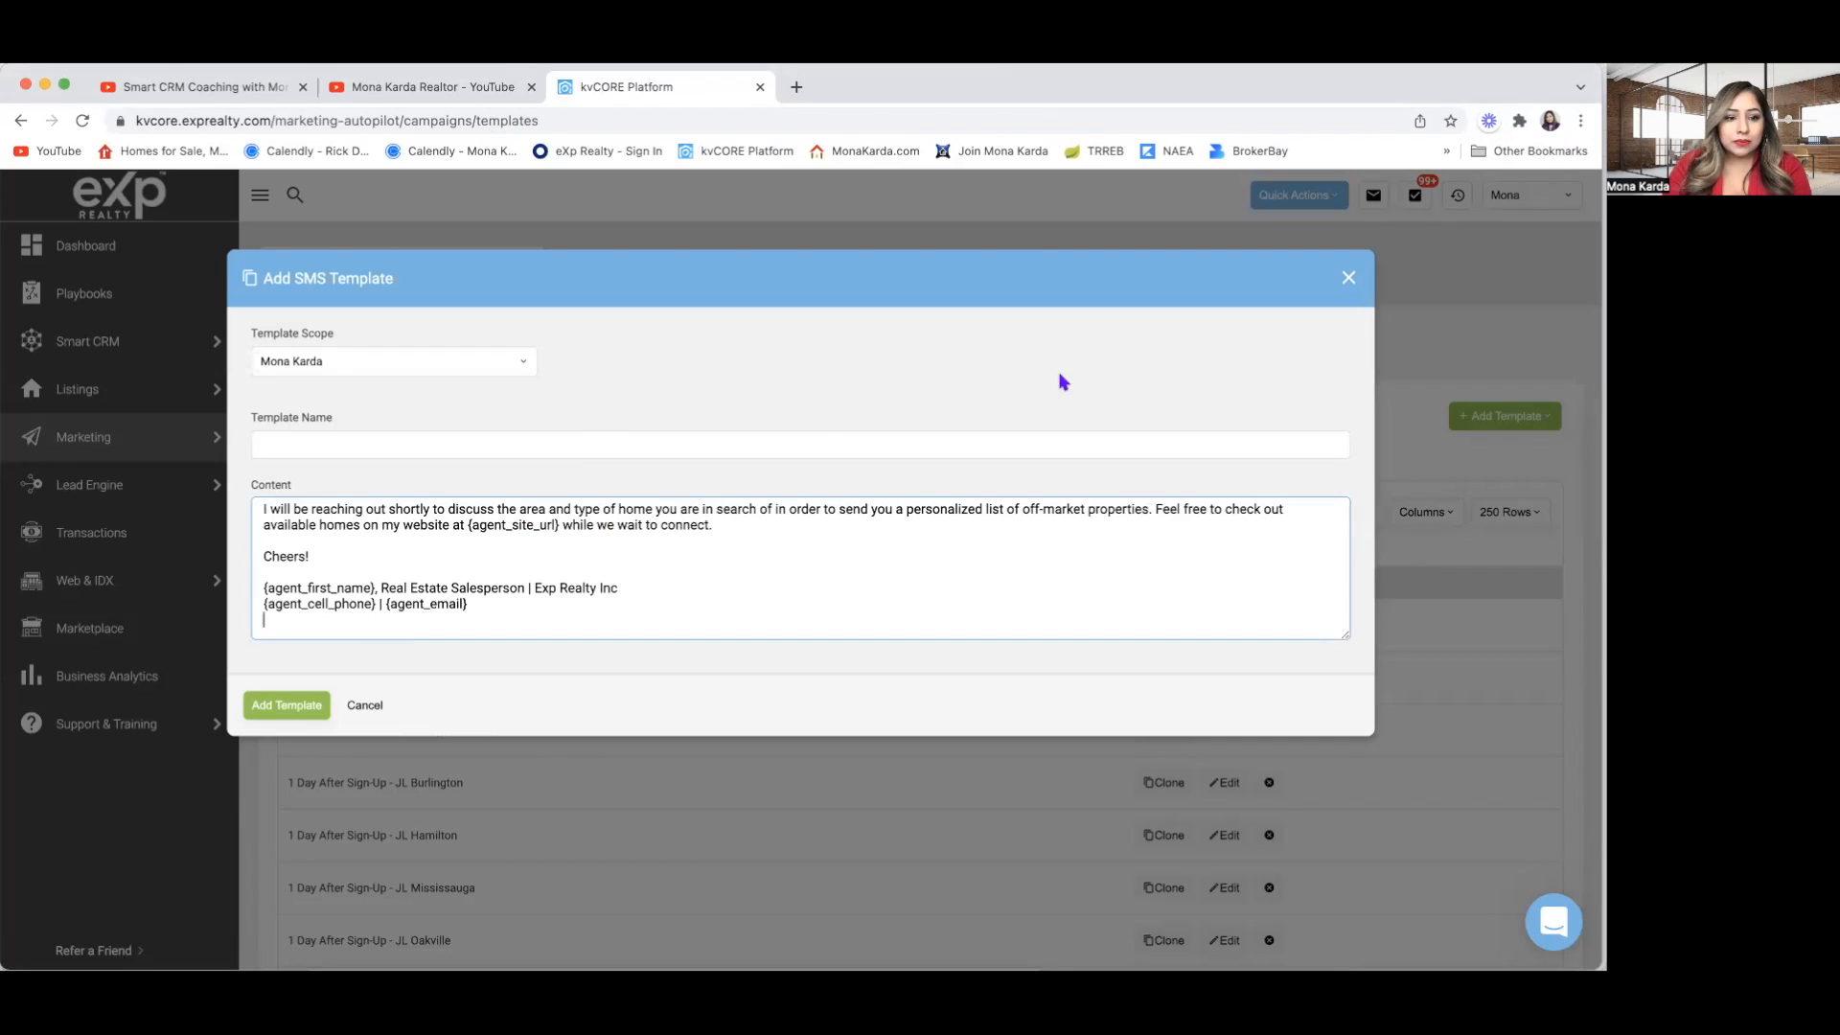
left_click(1347, 279)
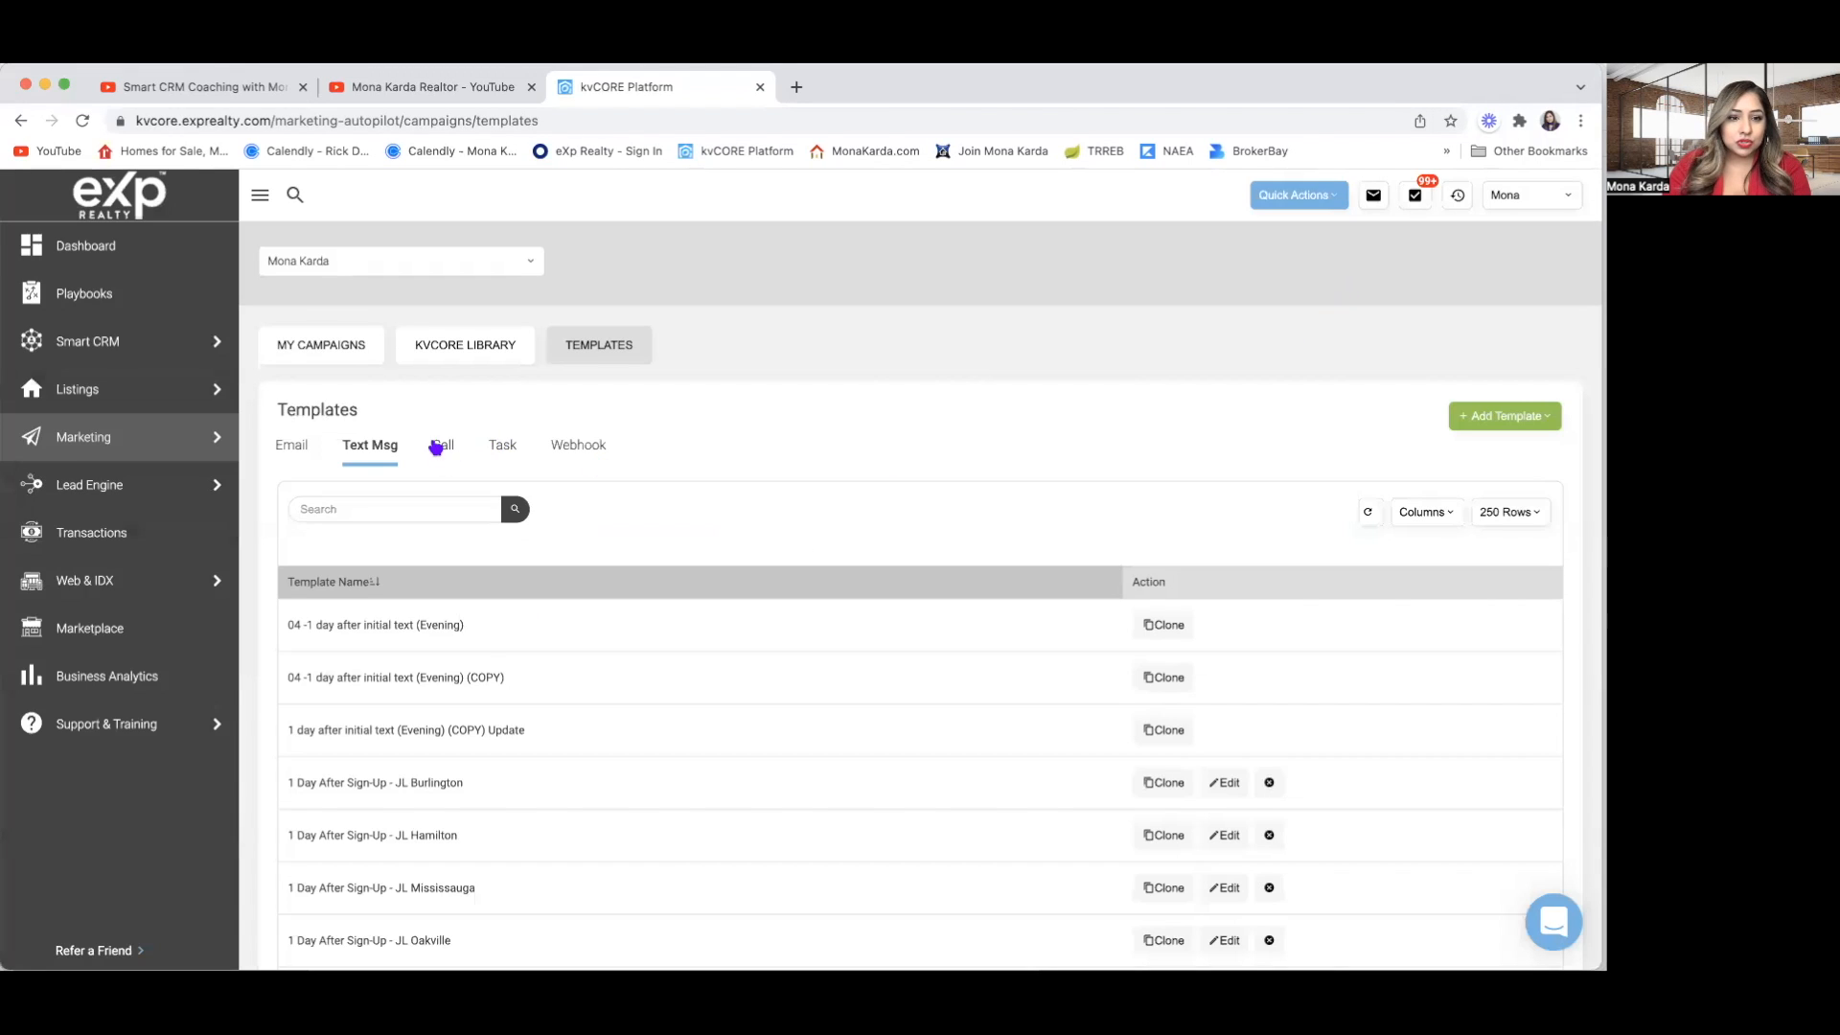
left_click(293, 450)
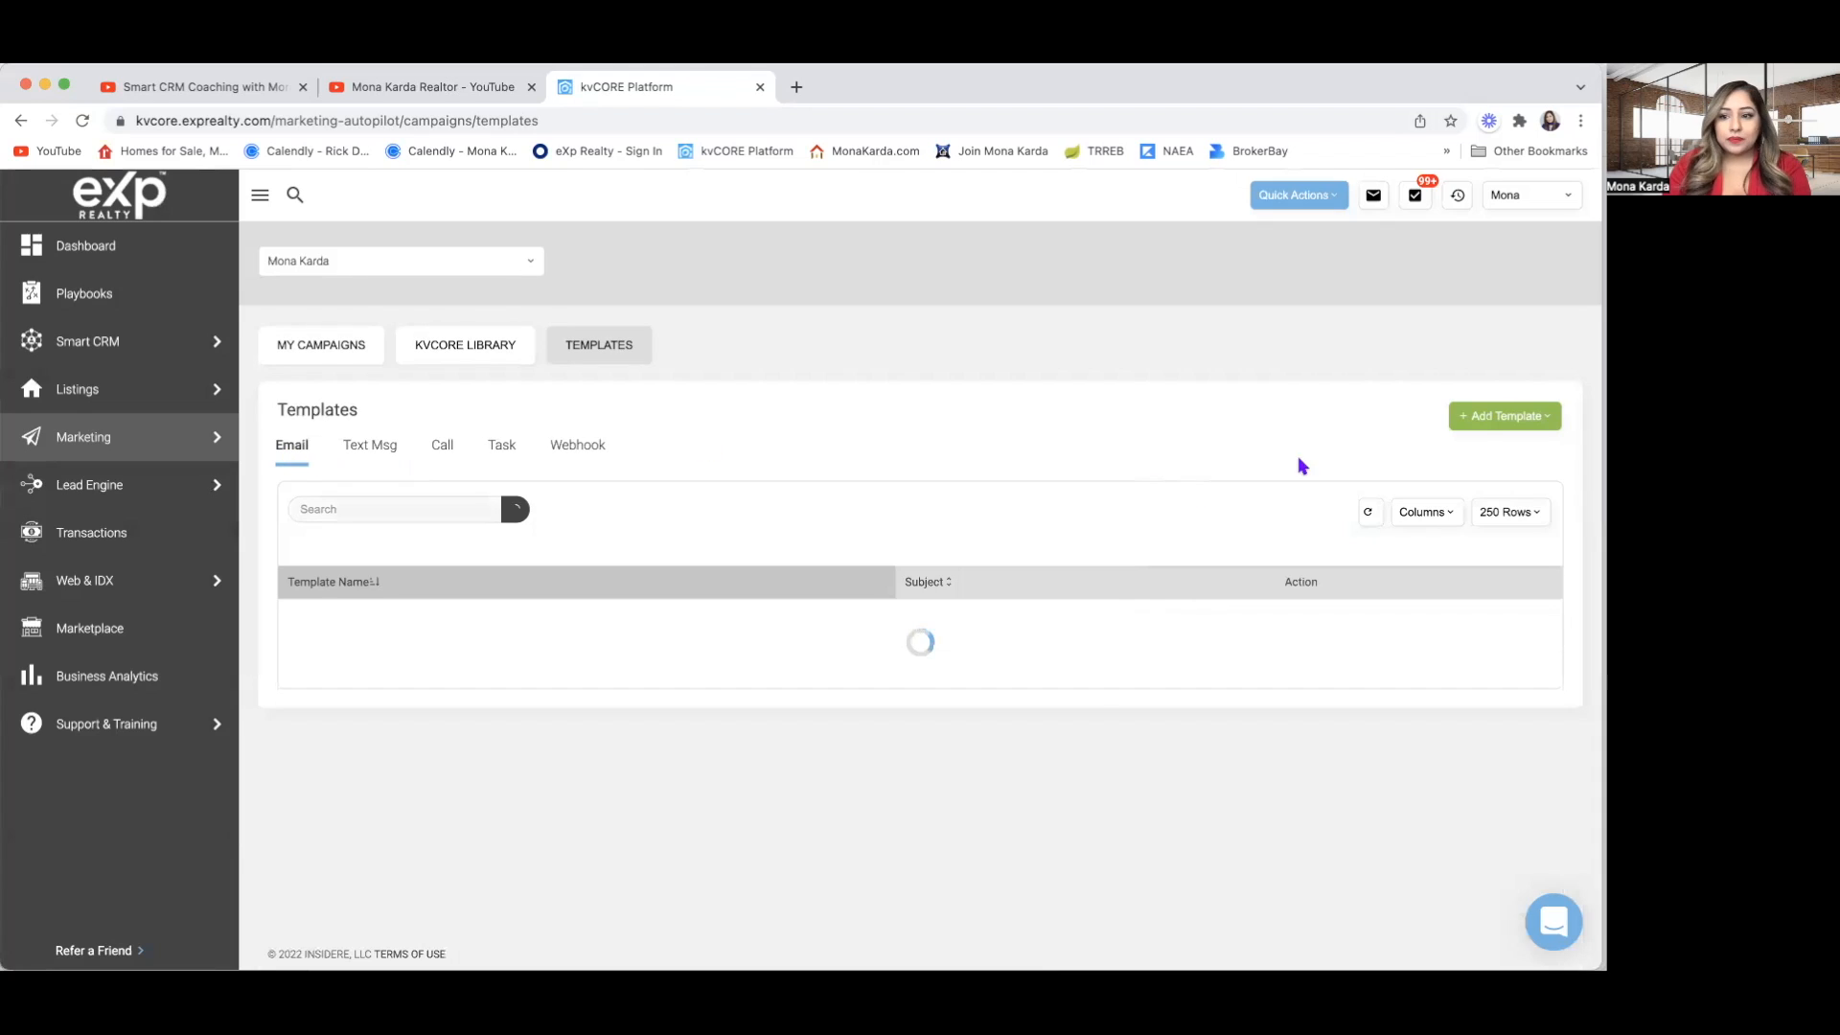
left_click(1512, 422)
left_click(1512, 454)
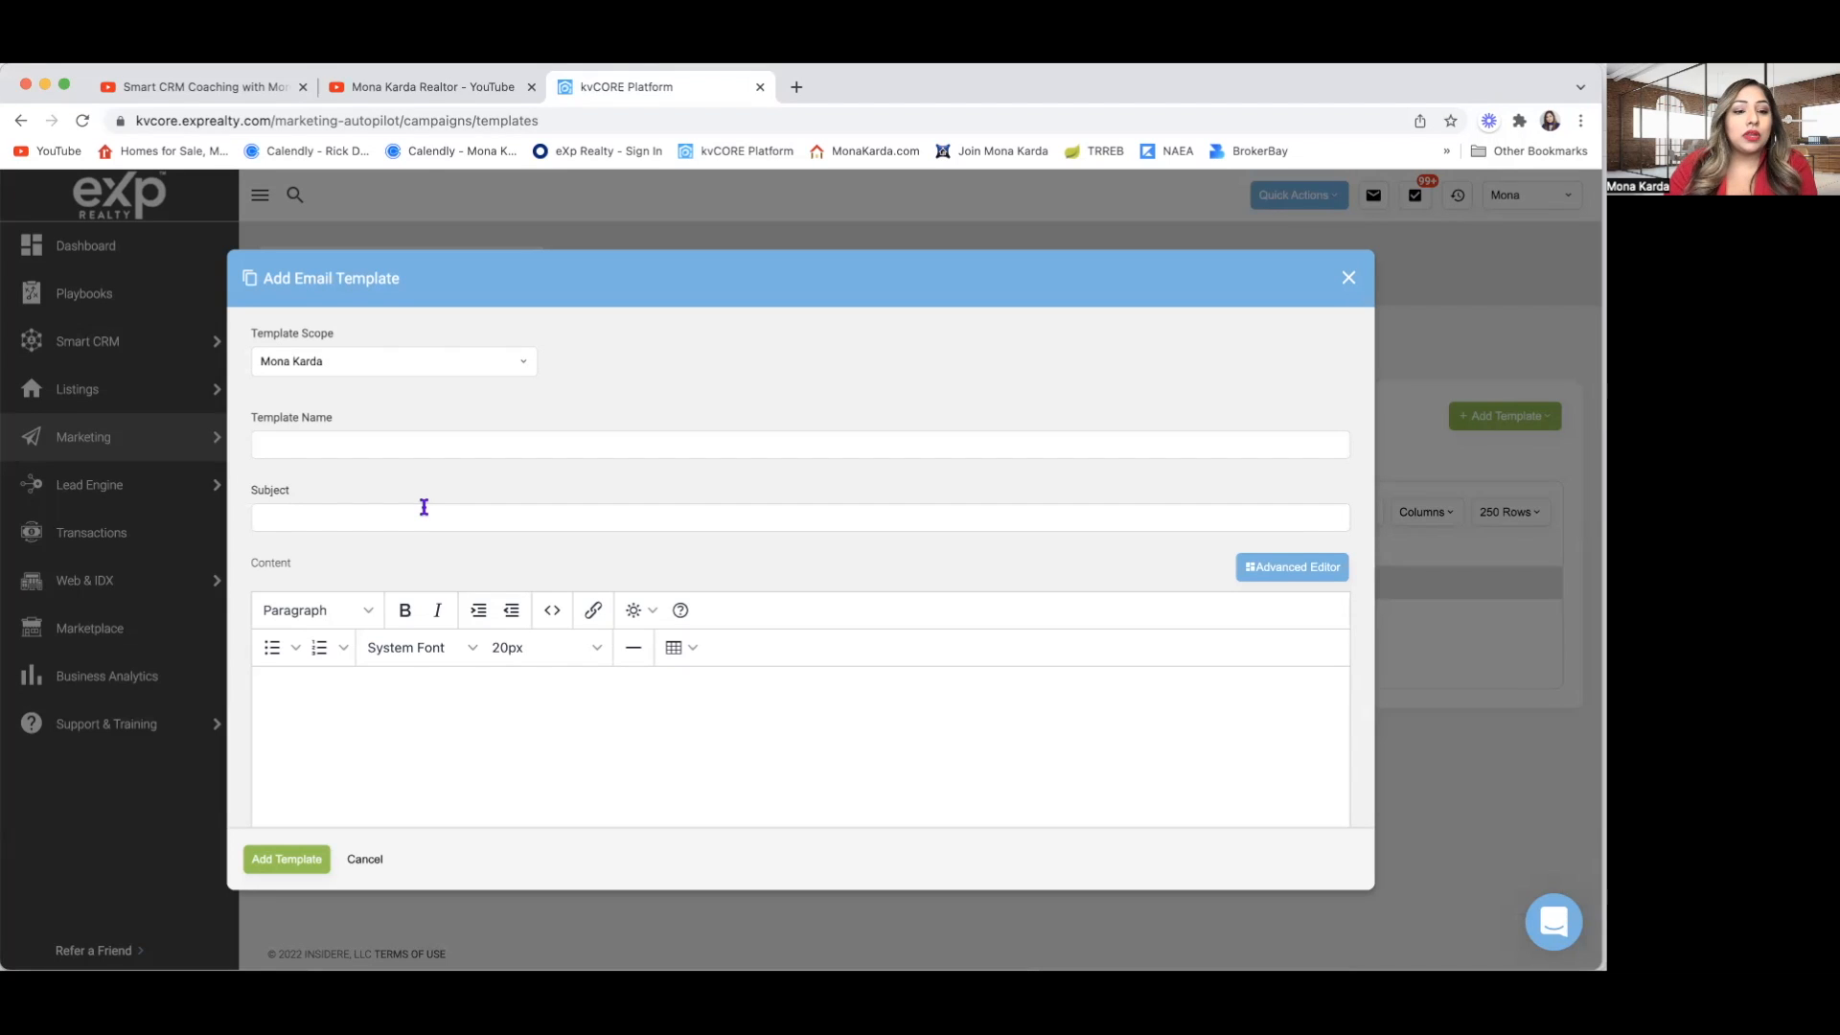
Paste the copied Introduction email text into the new email template's content and check it.
left_click(280, 703)
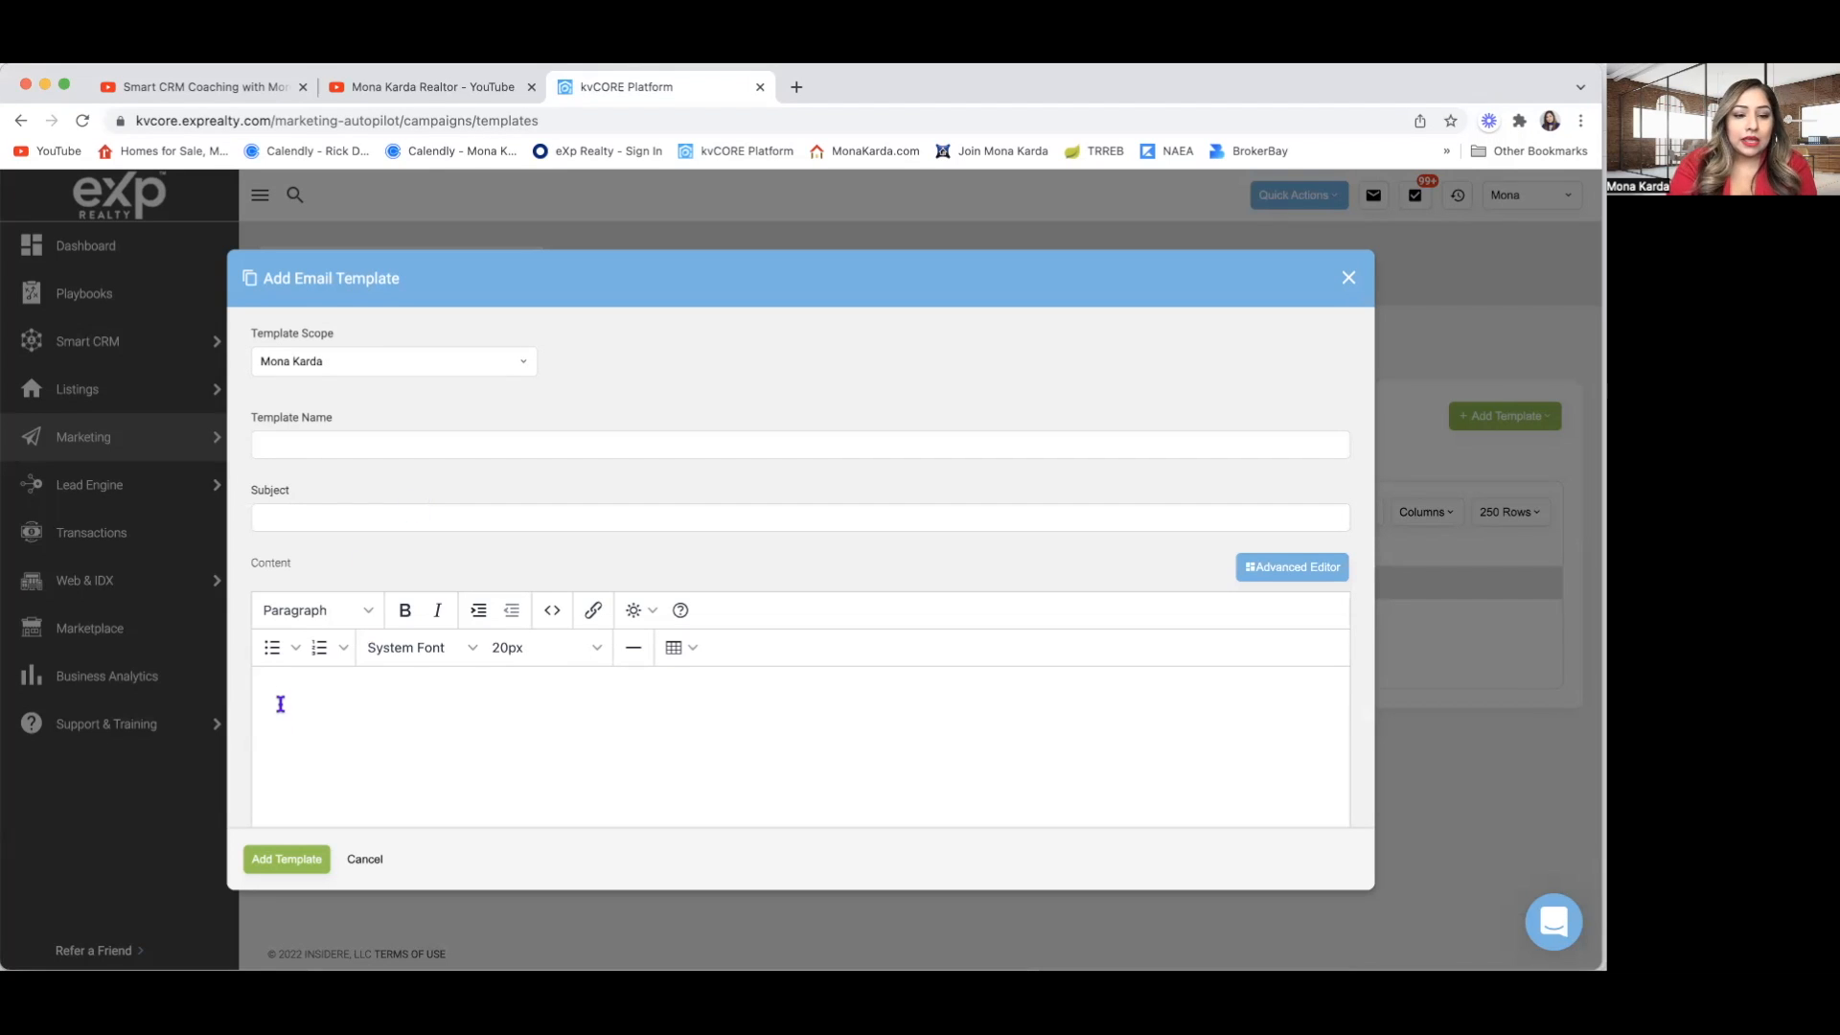
type("Hello {first_name}, Thank you for responding to our Facebook ad on Off Market Properties. My name is {agent_first_name} and I am your dedicated real estate consultant. I will be reaching out shortly to discuss the area and type of home you are in search of in order to send you a personalized list of off-market properties. Feel free to check out available homes on my website at {agent_site_url} while we wait to connect. Cheers! {agent_first_name}, Real Estate Salesperson | Exp Realty Inc {agent_cell_phone} | {agent_email}")
scroll(523, 744, "down", 1)
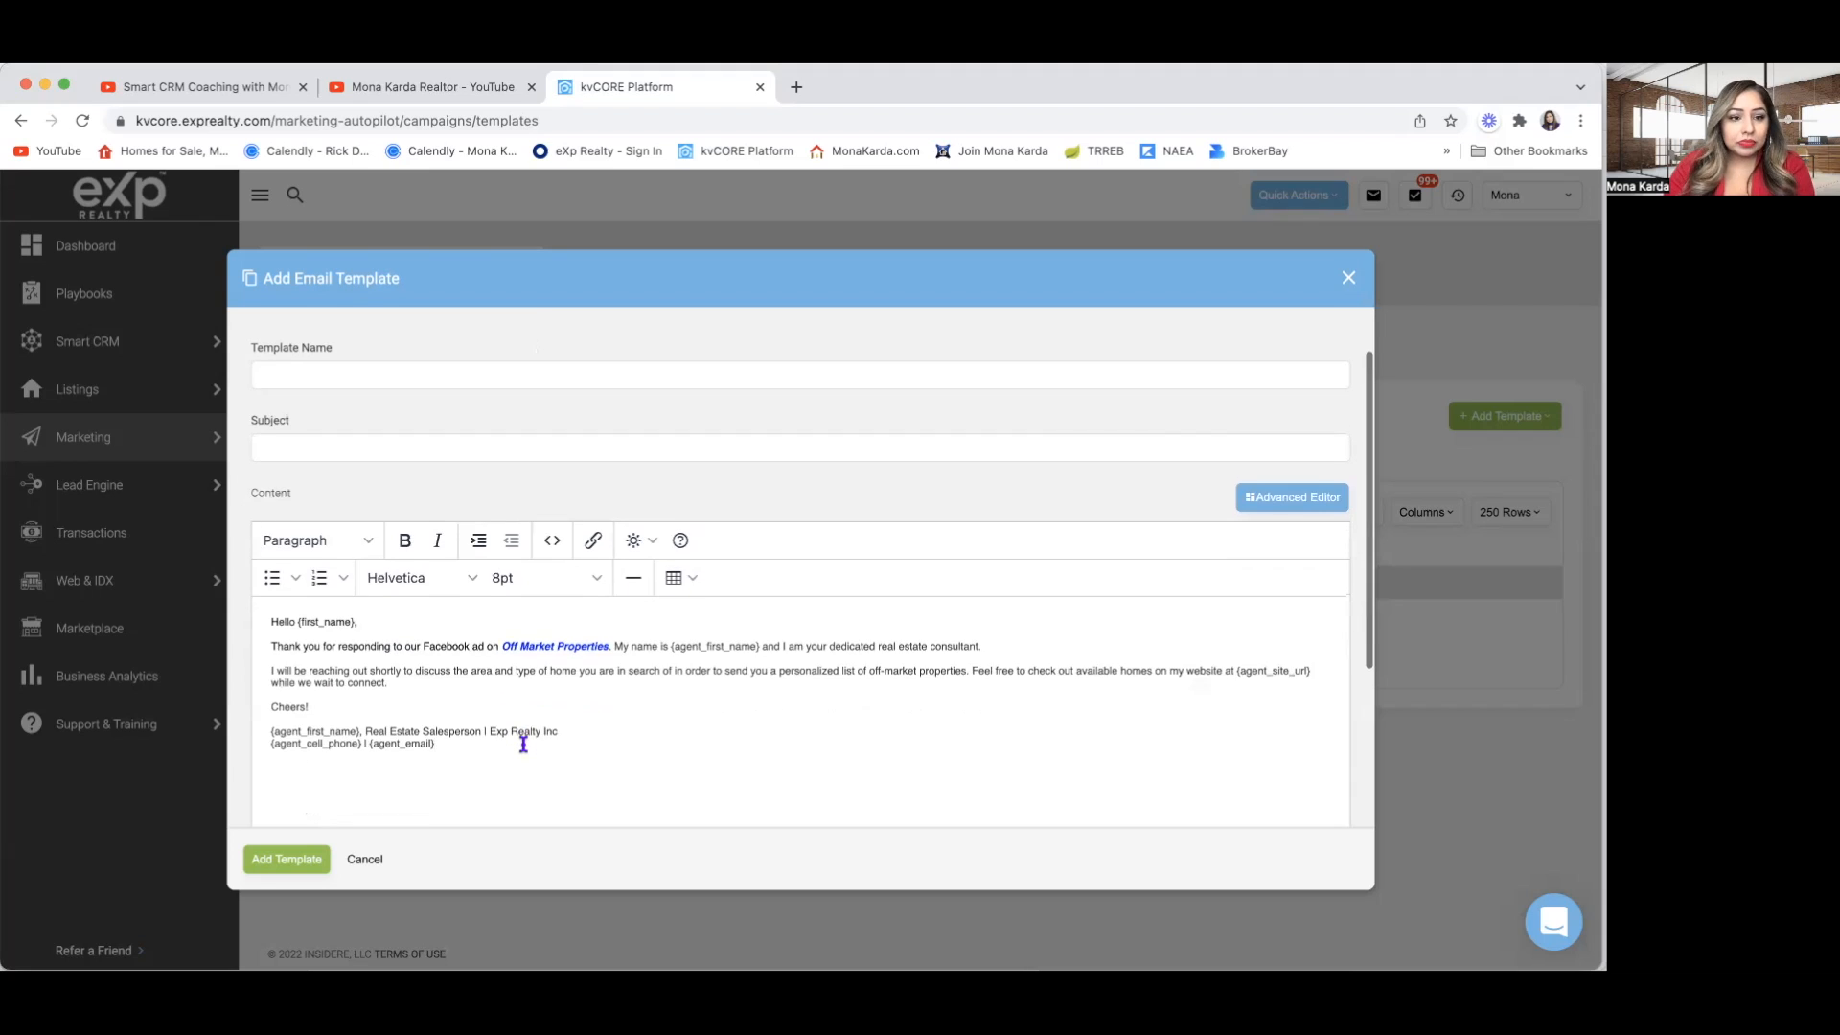
scroll(523, 744, "up", 1)
Set the email template's subject to "Off Market Properties".
left_click(265, 517)
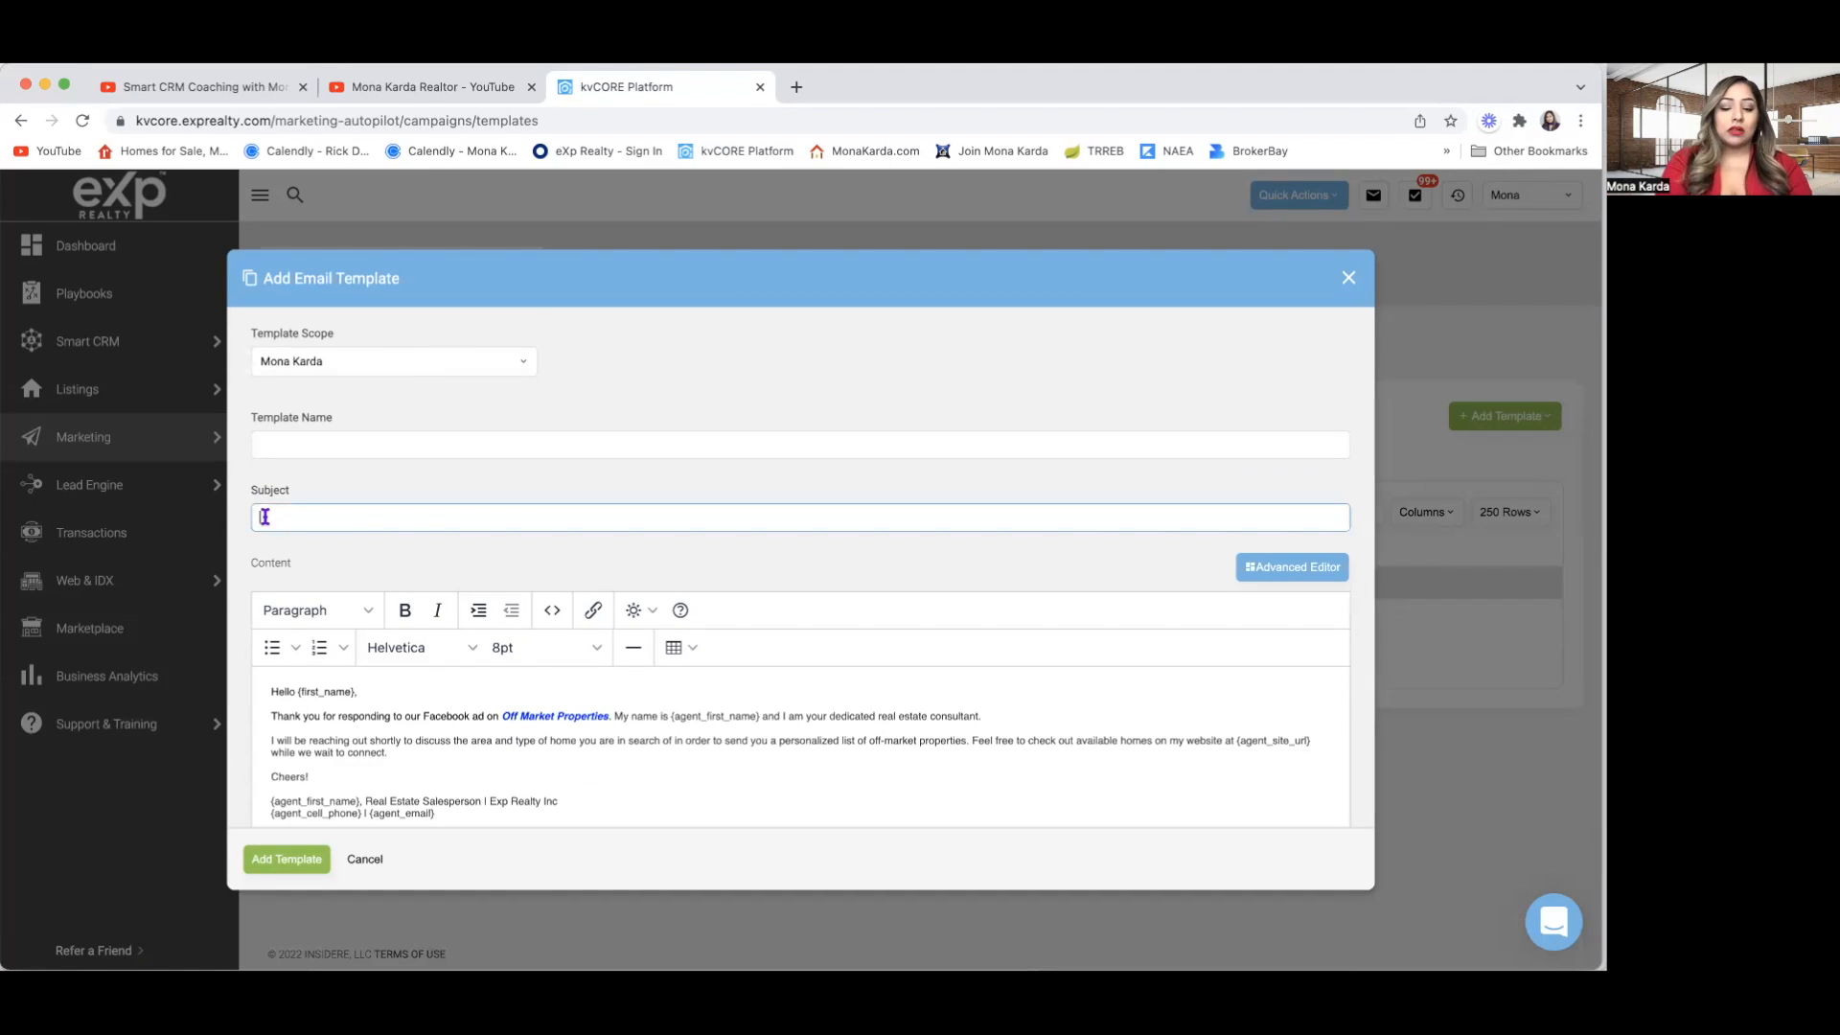
type("RE:")
key("BackSpace")
key("BackSpace")
key("BackSpace")
key("BackSpace")
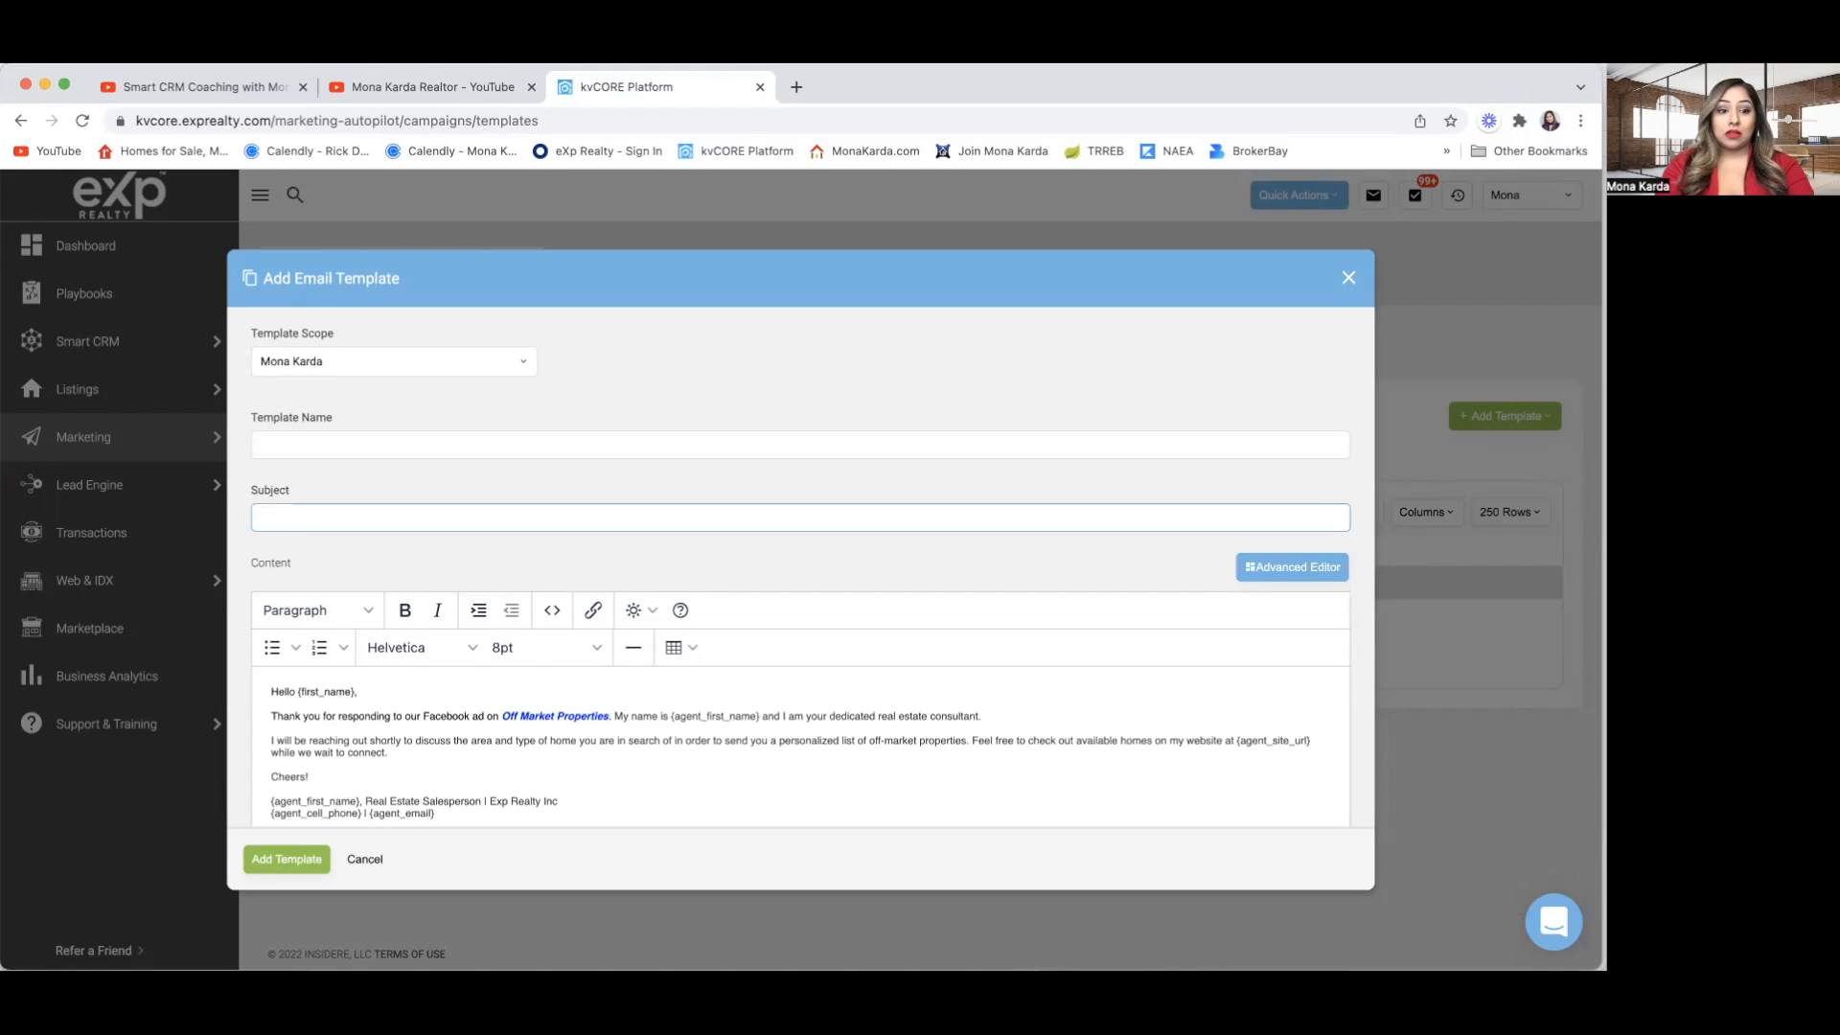
type("Off mark")
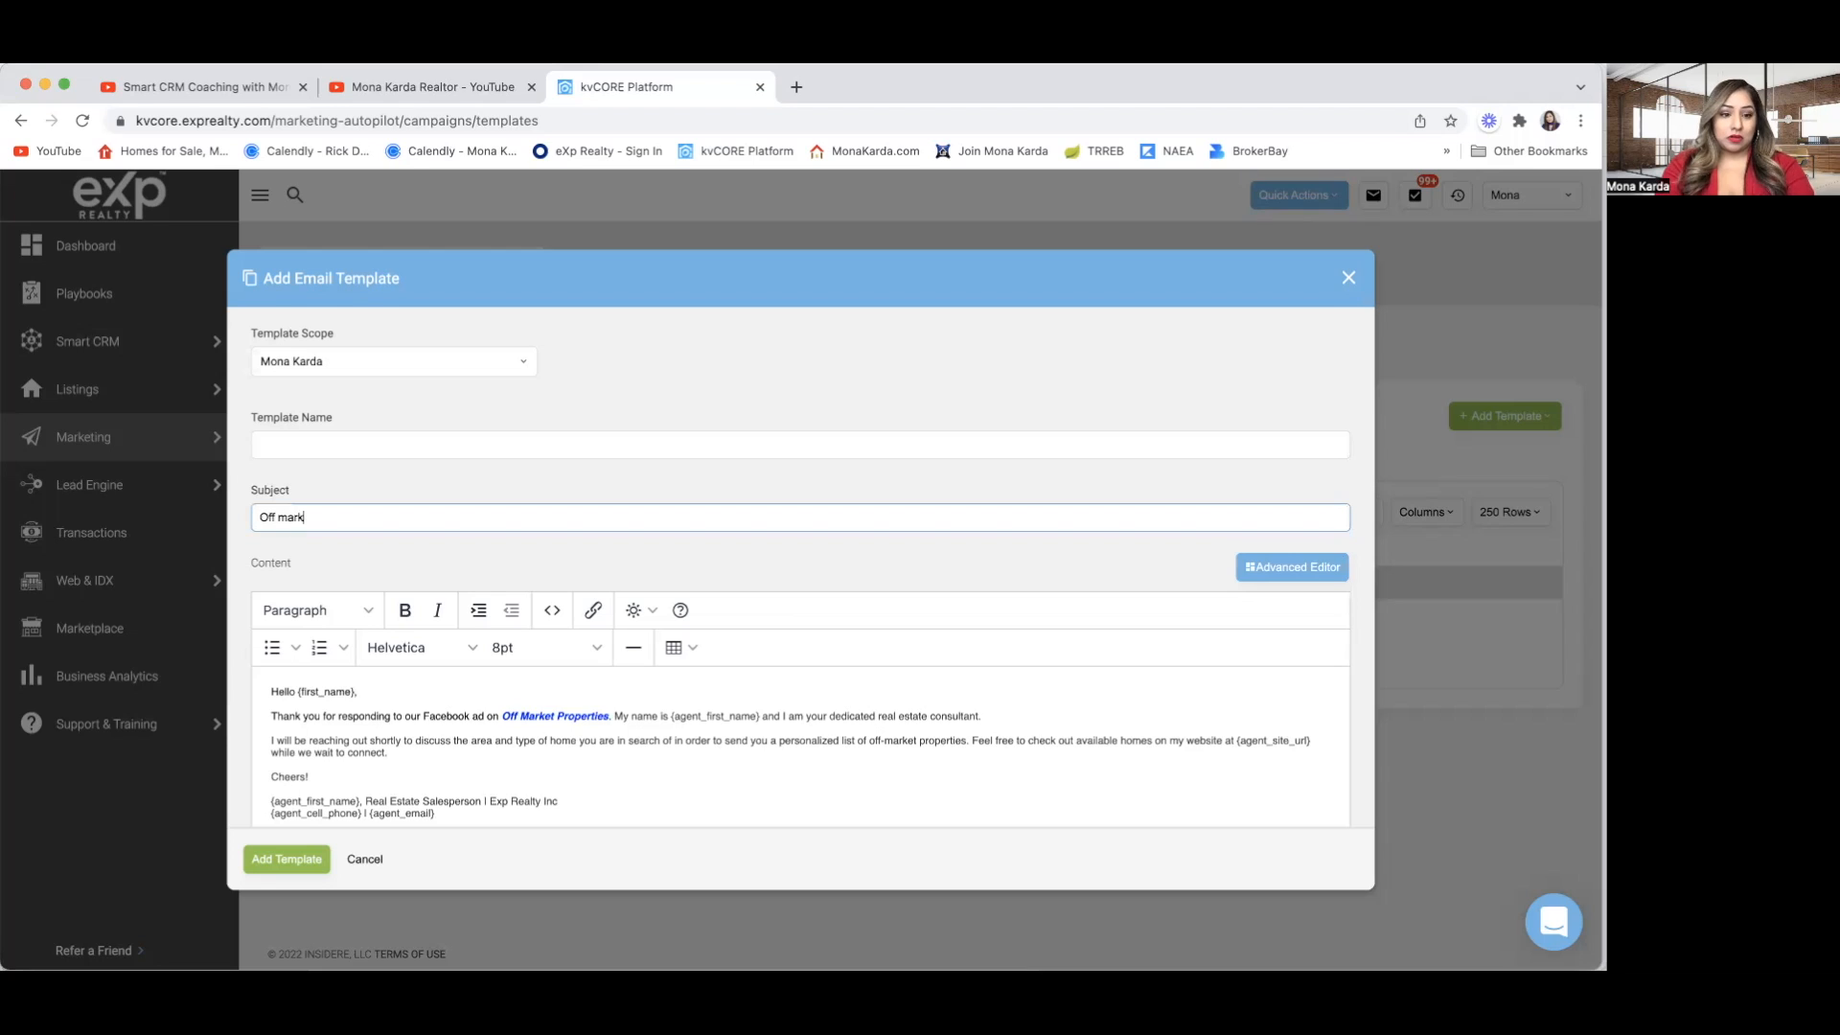
type("et Properties")
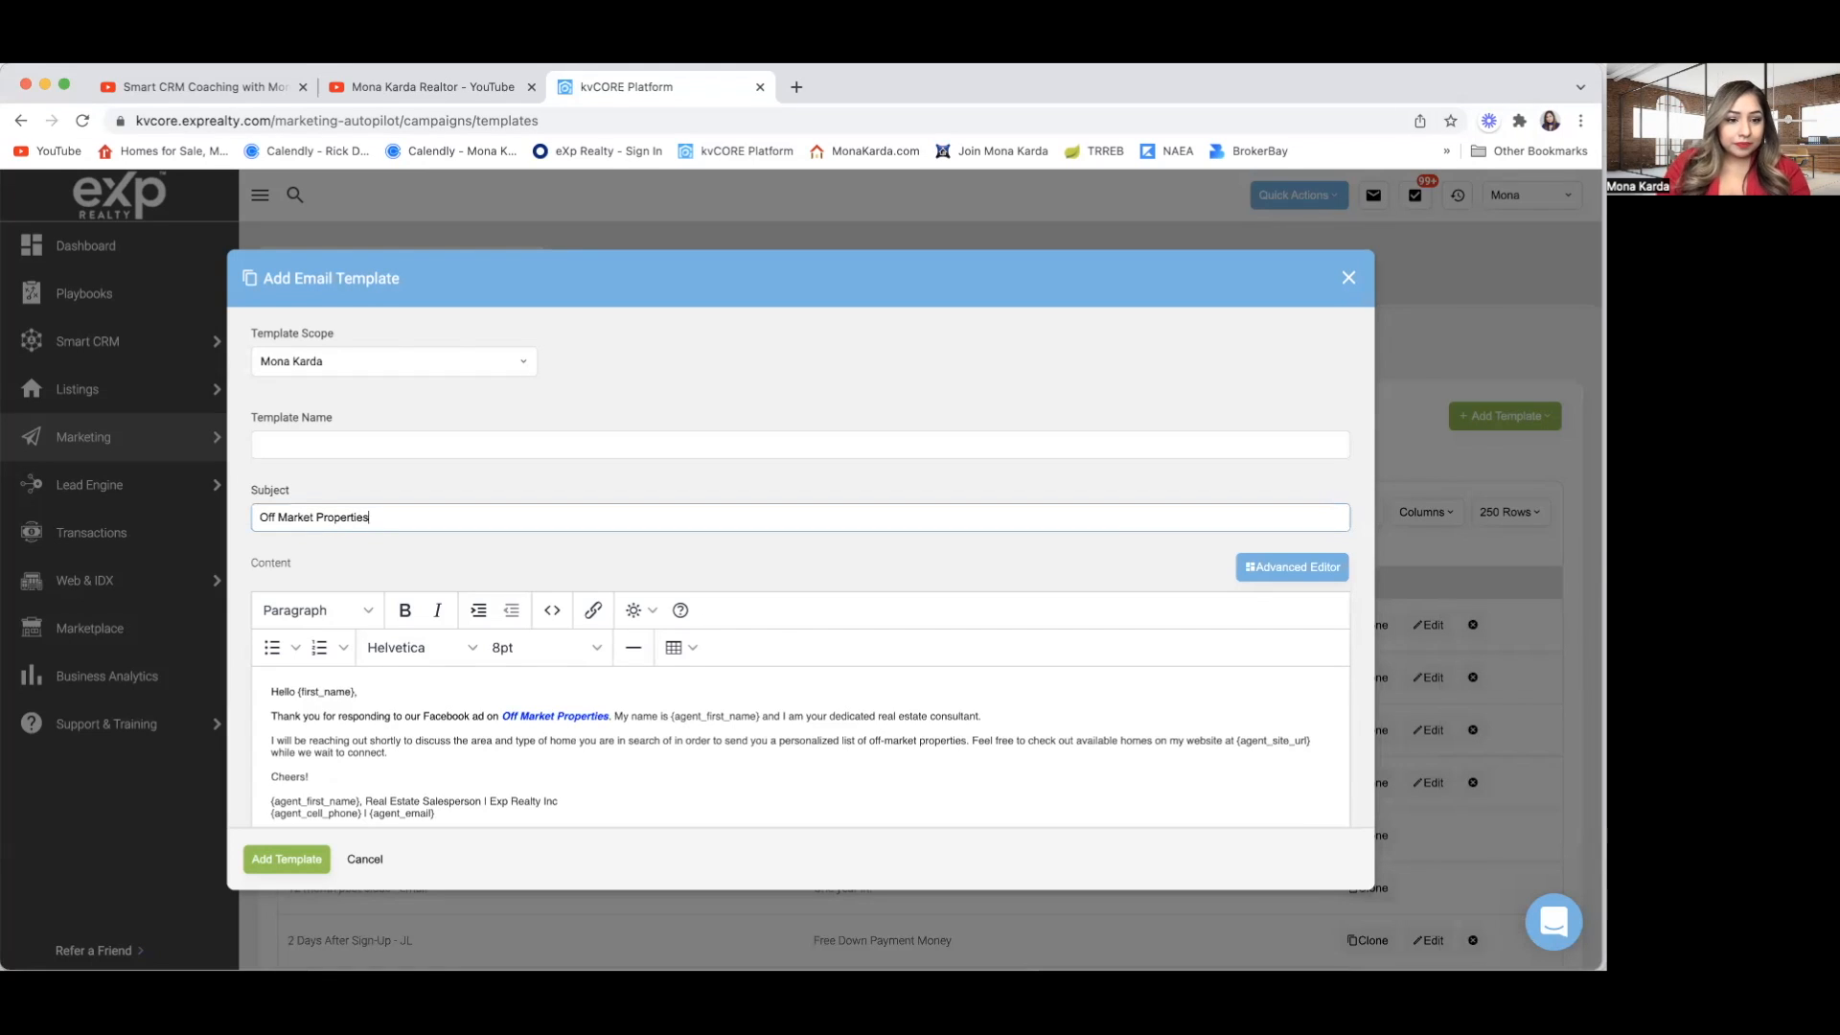
Name the email template "FB ads OMP Intro" and add it to the templates.
left_click(296, 444)
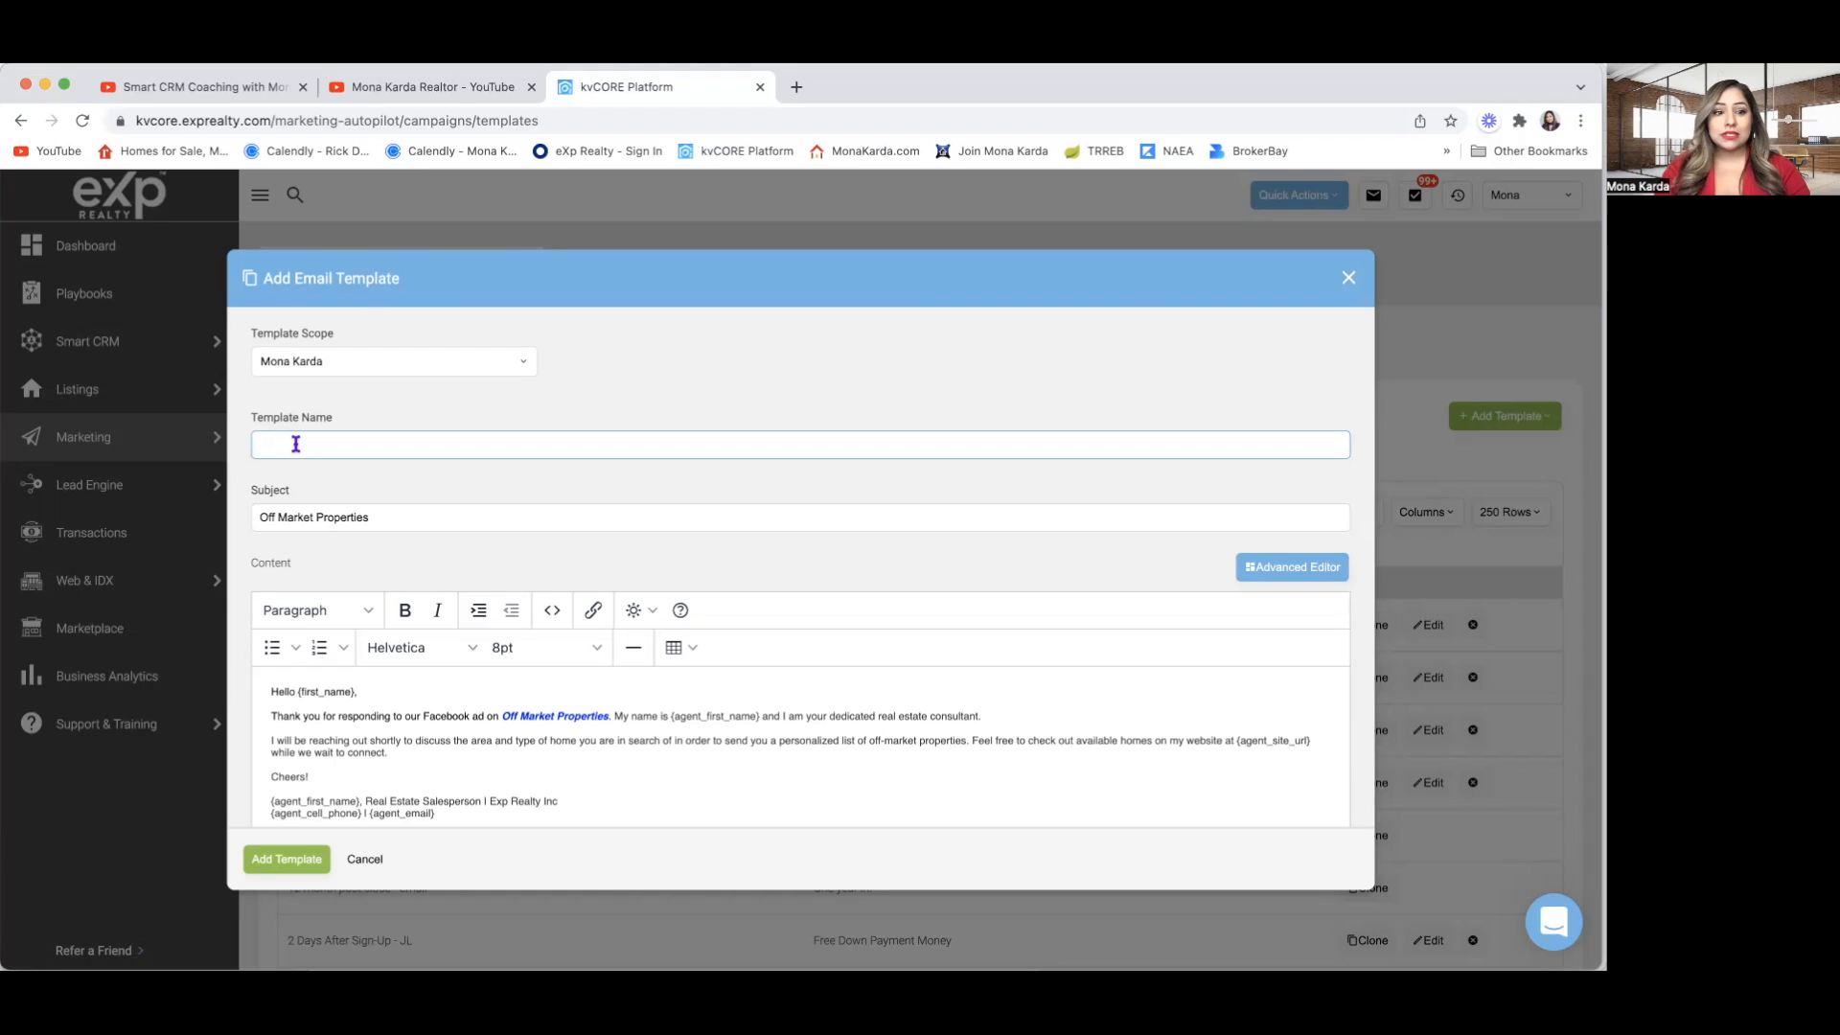
type("FB")
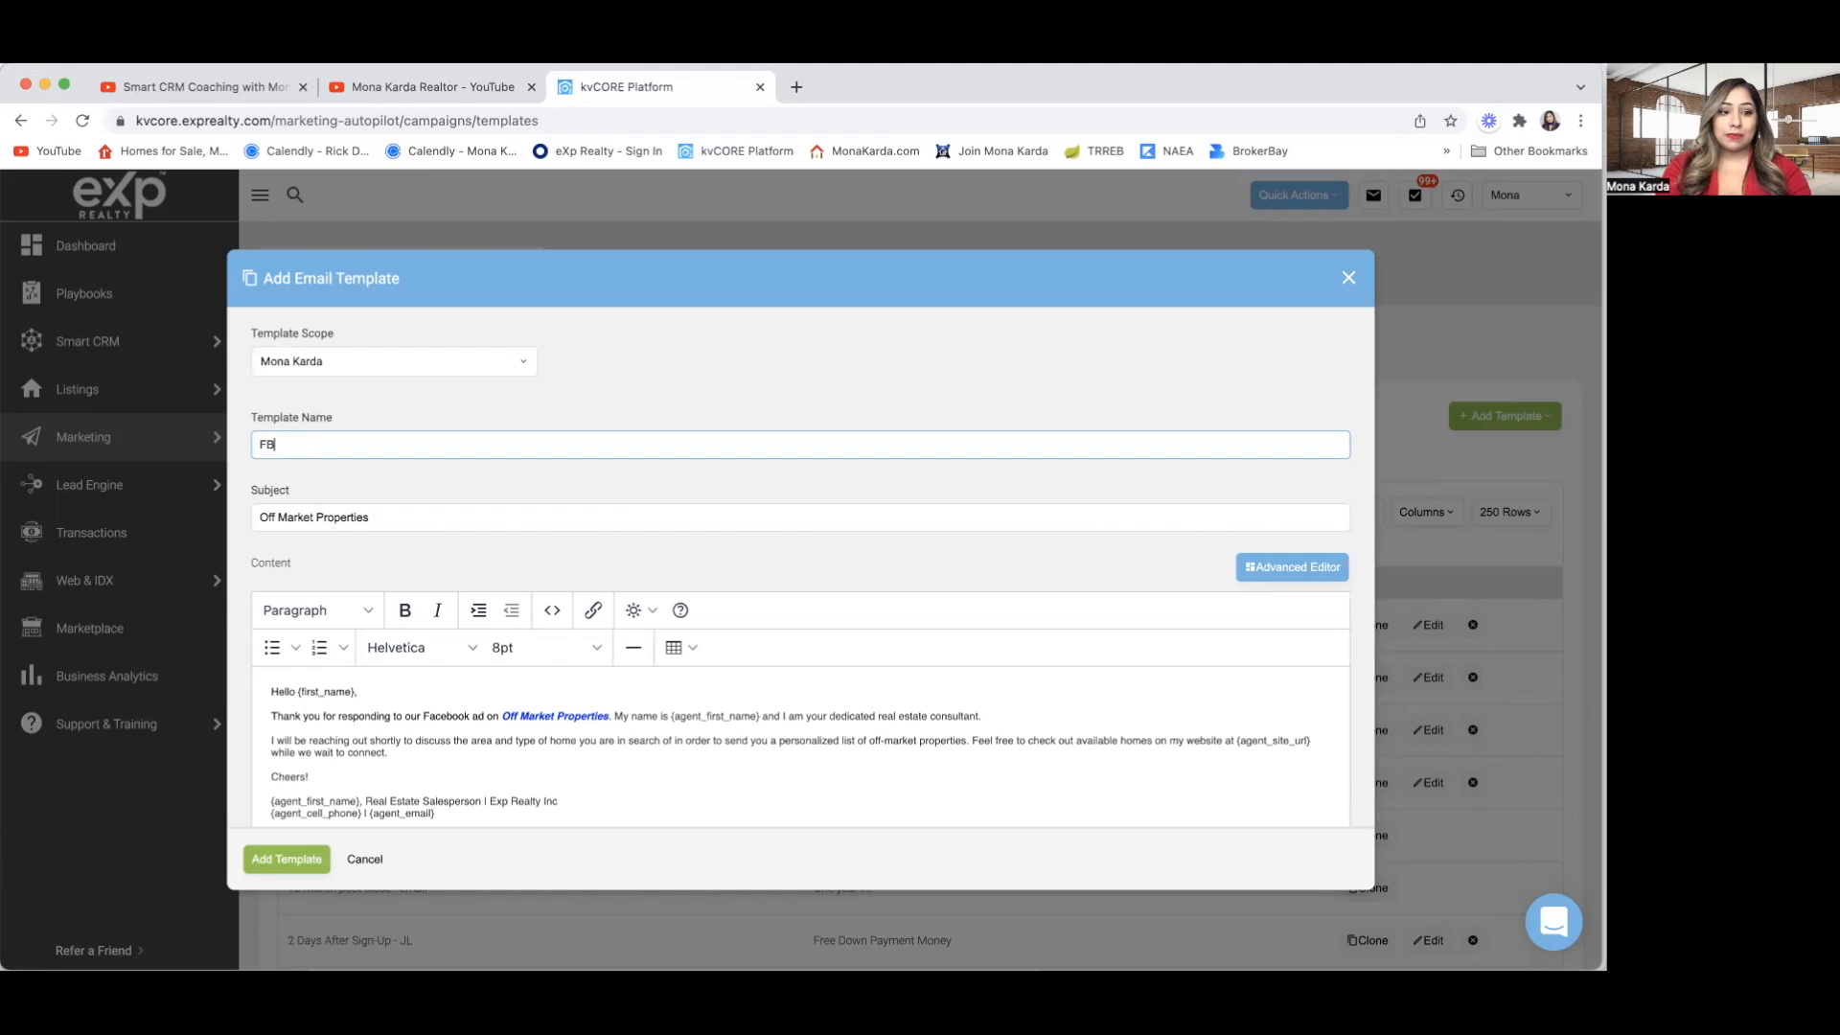
type(" ads")
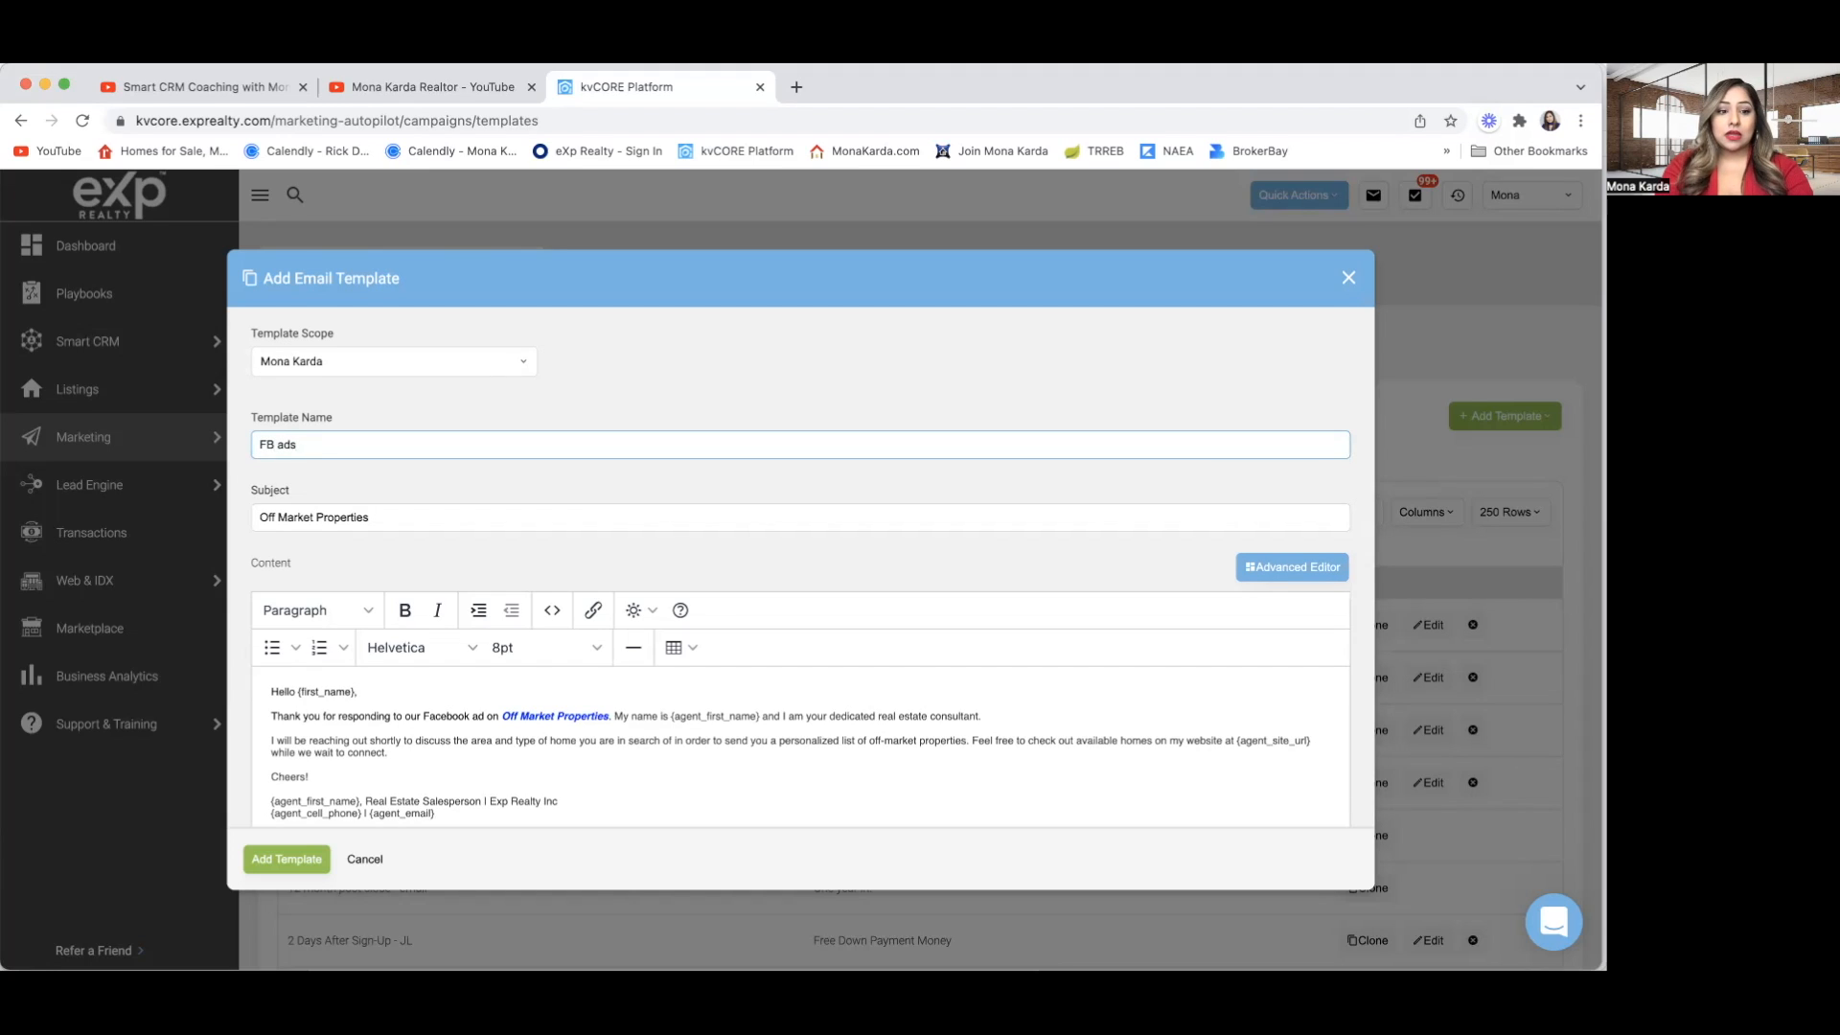
type(" OMP")
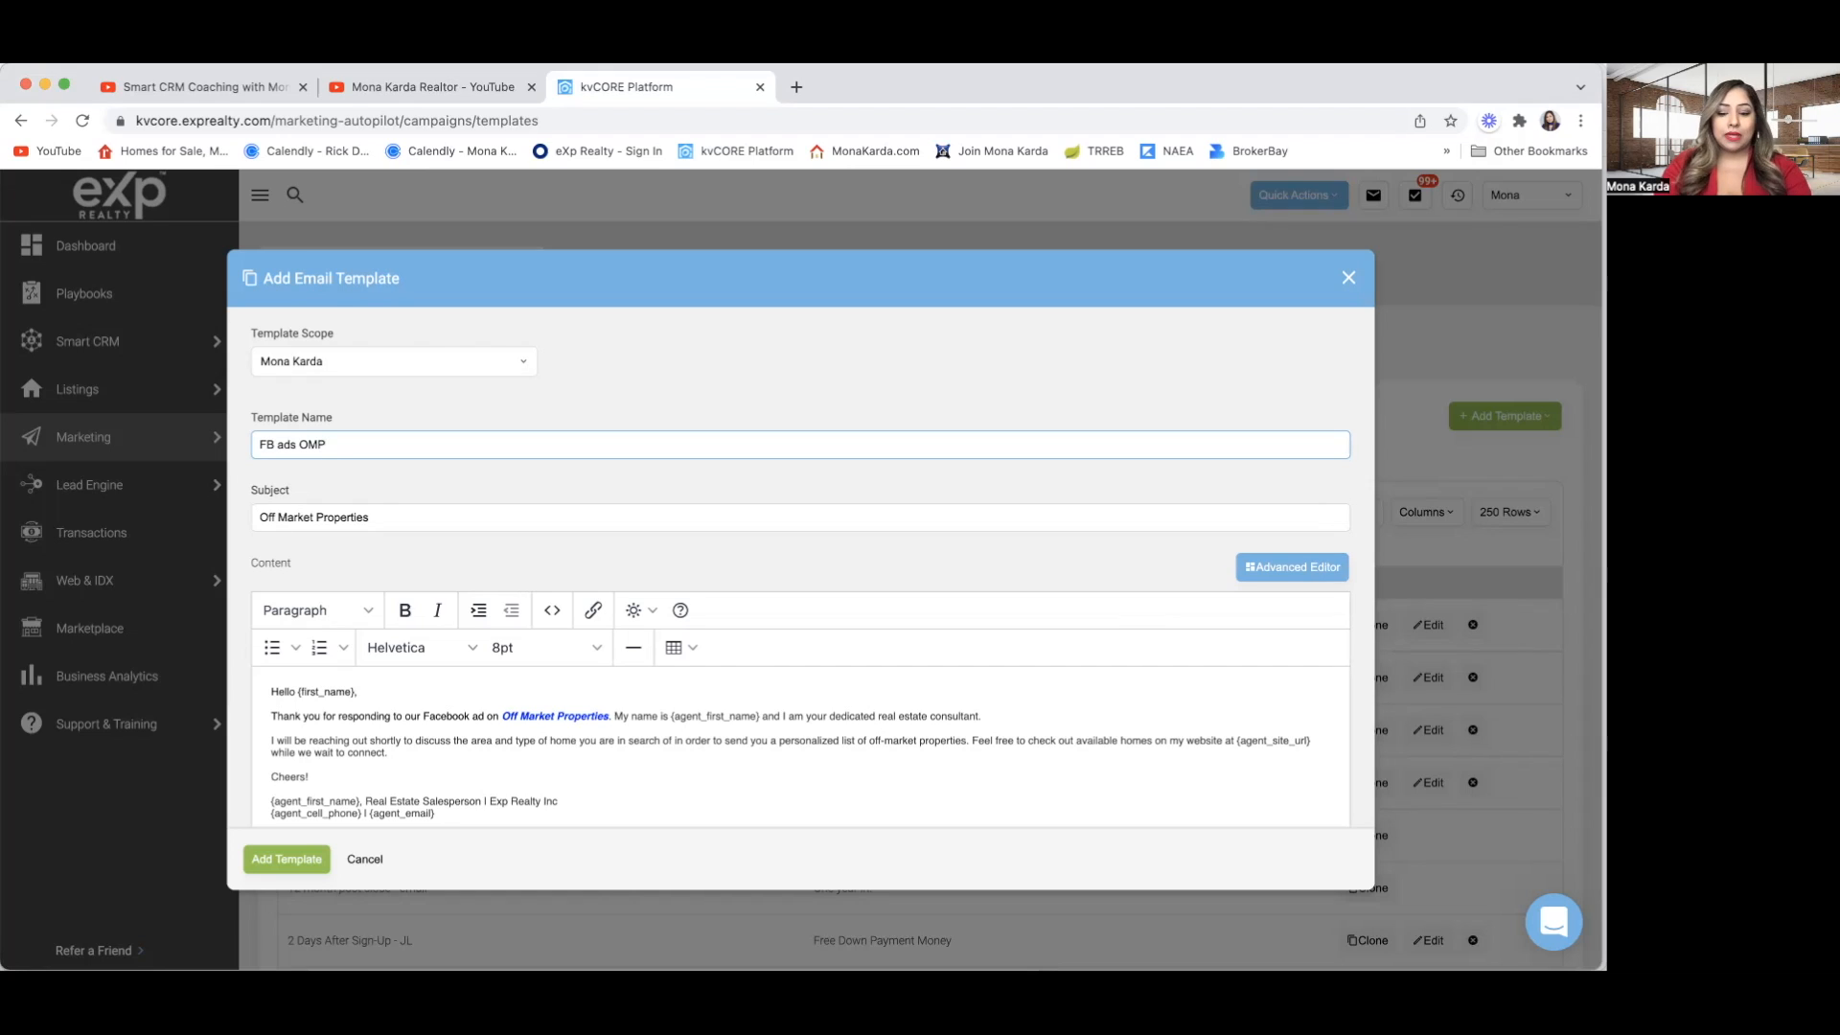
type("Intro")
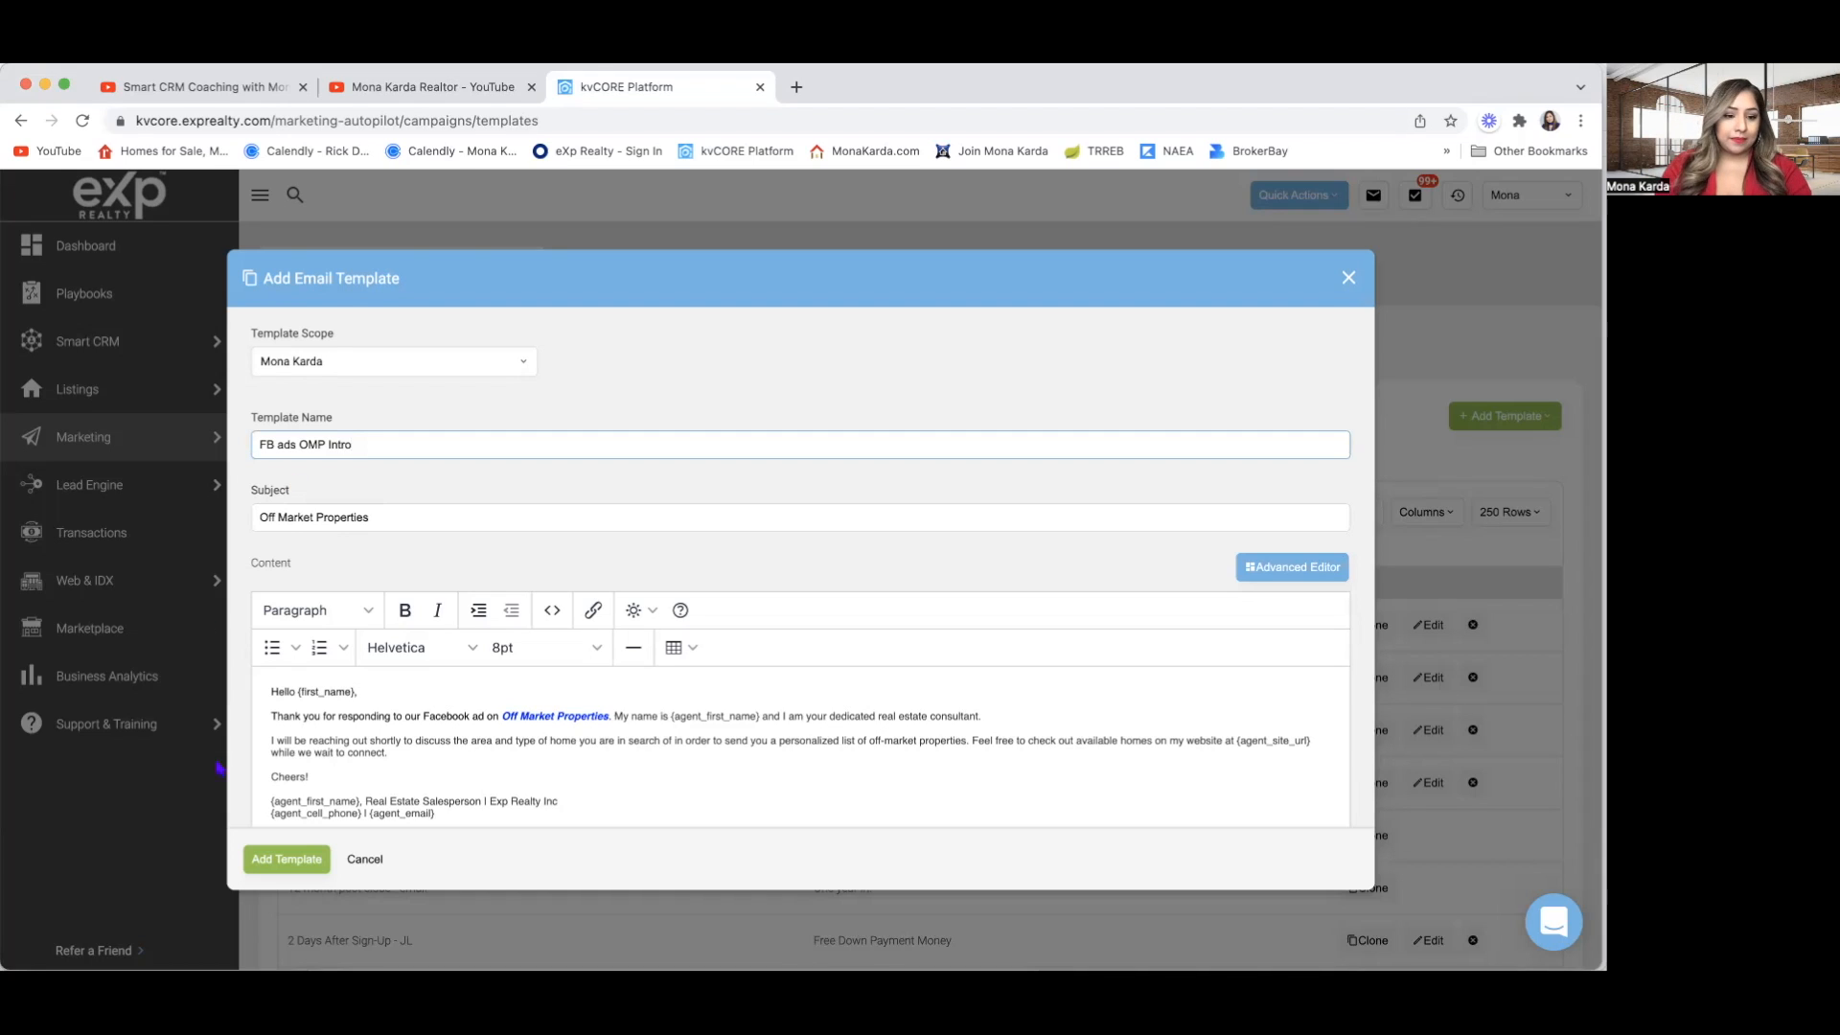
left_click(294, 862)
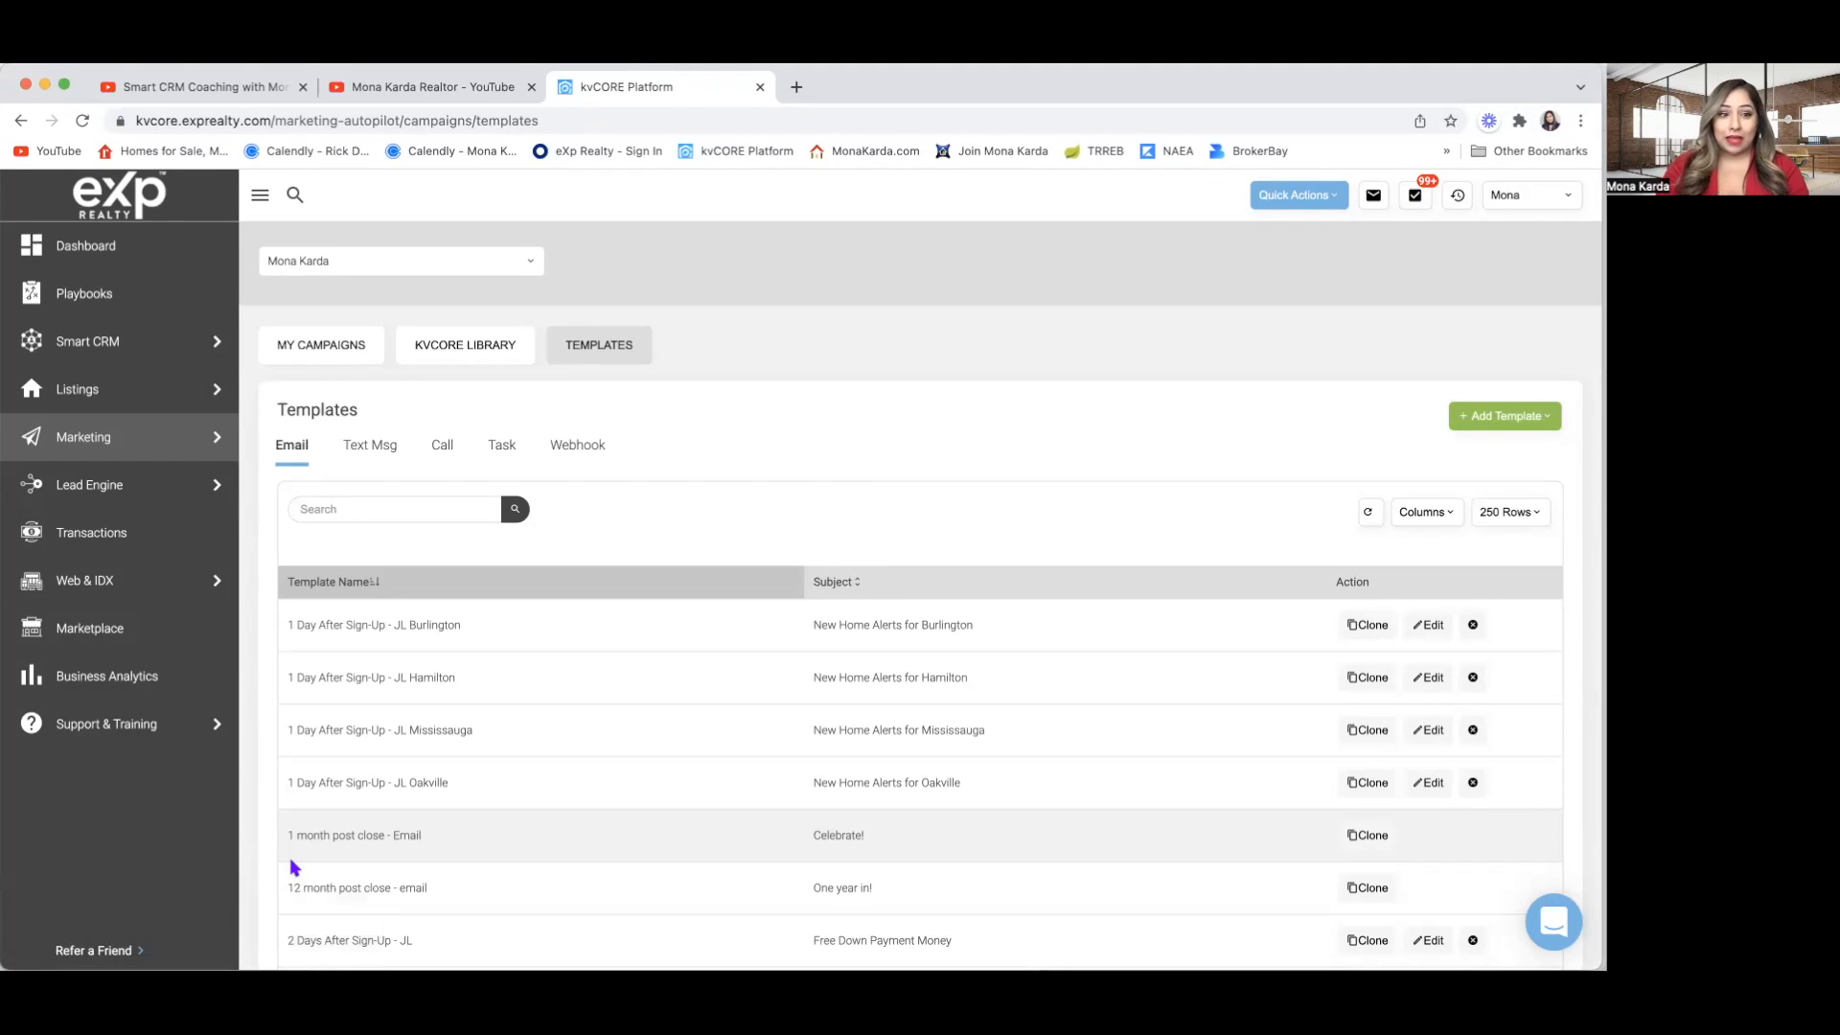
Open the FB Ads for Off Market Properties campaign from My Campaigns and start a new email action in it.
left_click(340, 343)
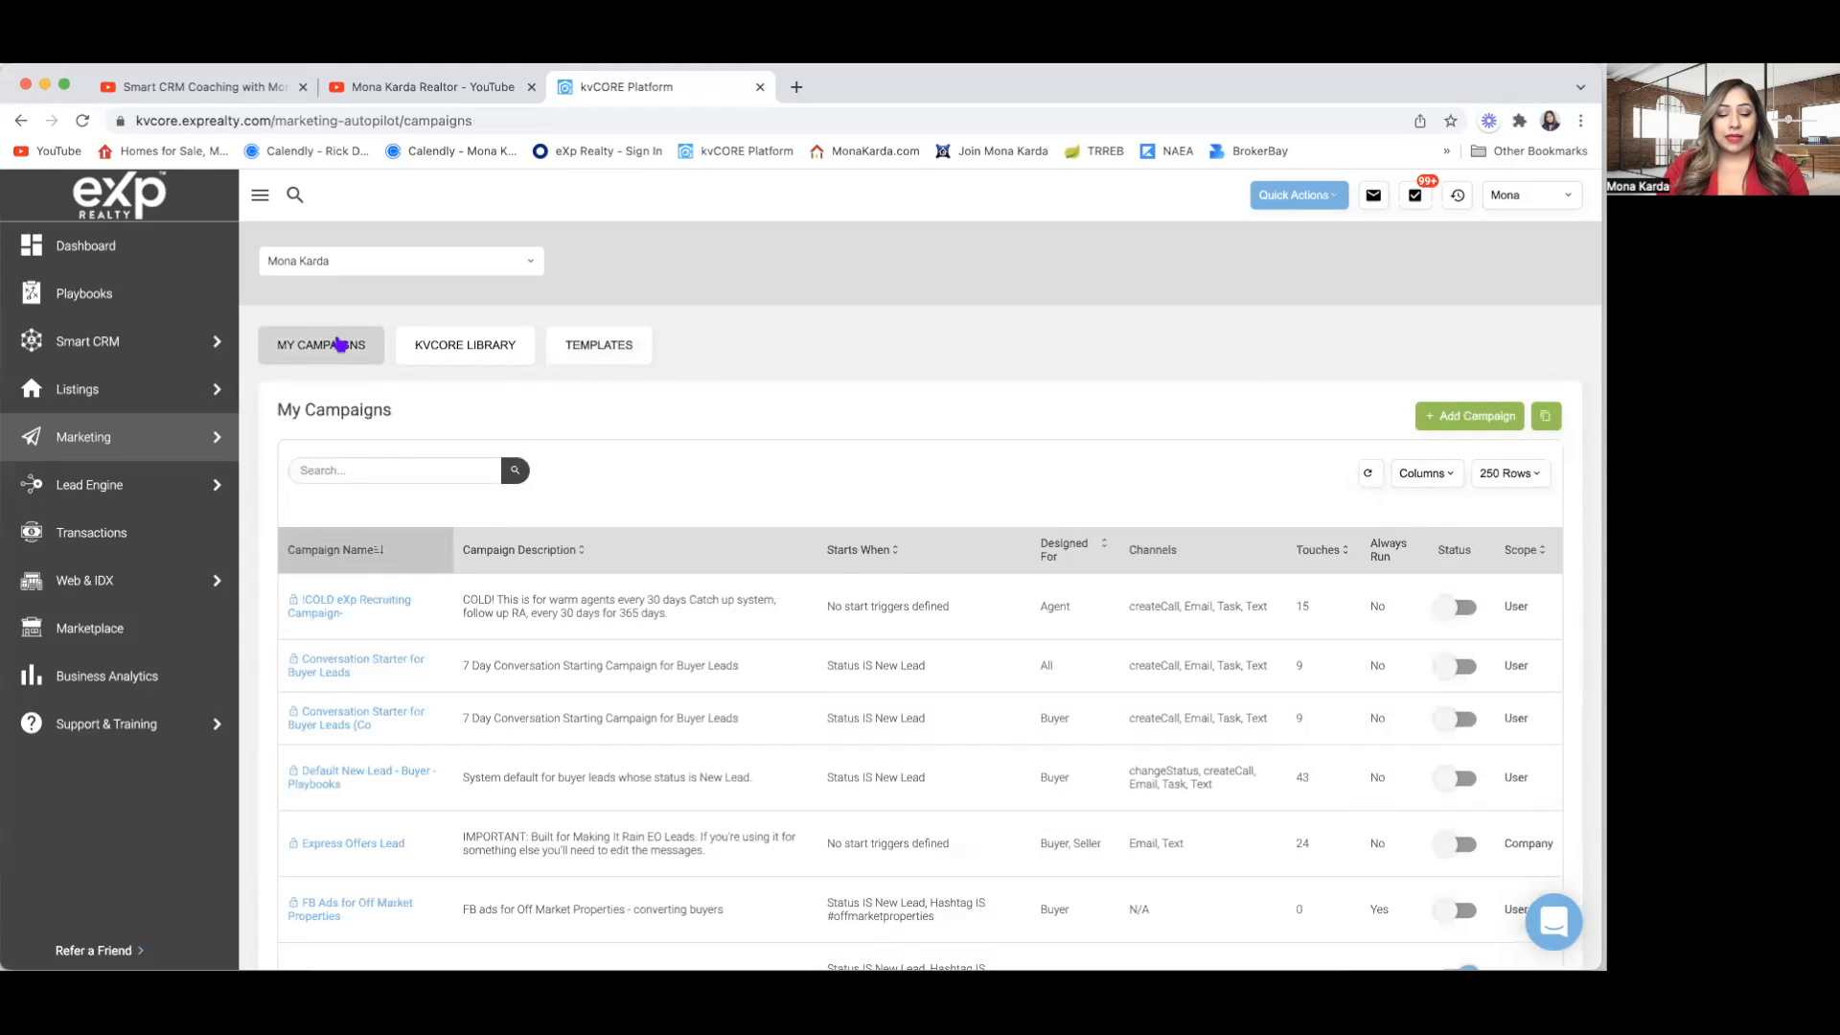
scroll(395, 705, "down", 5)
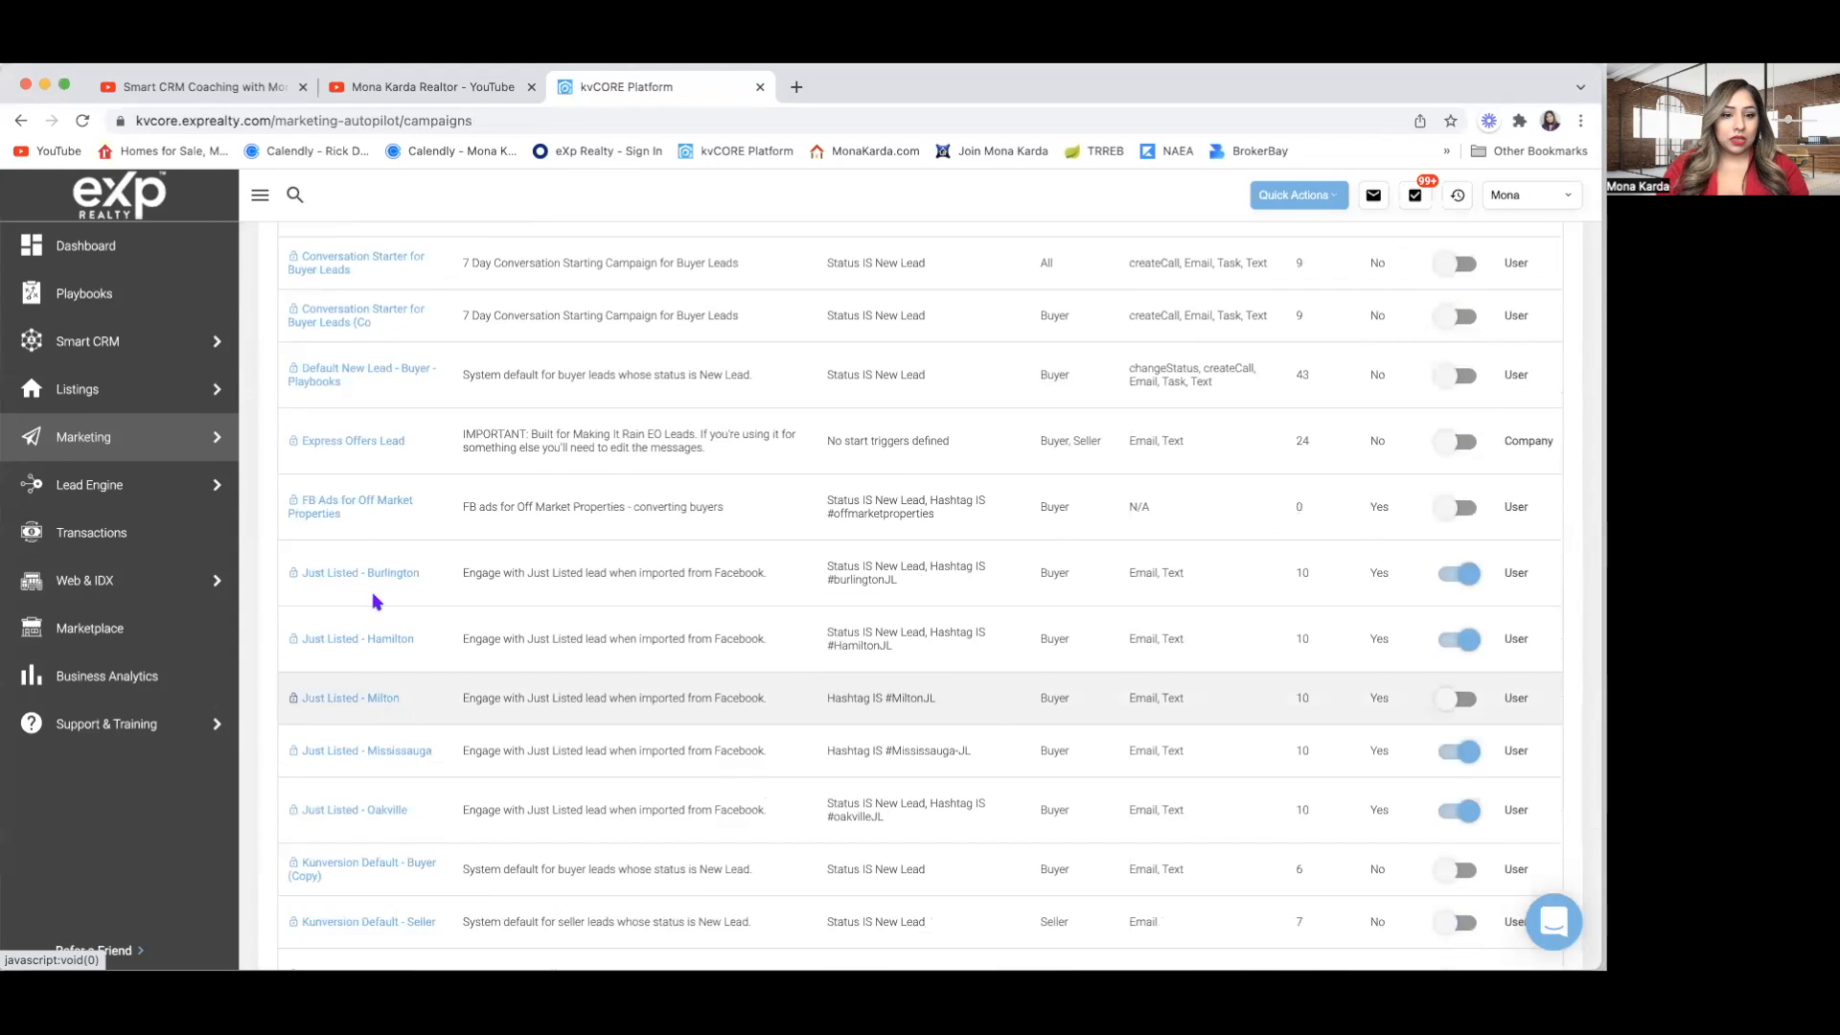
left_click(389, 505)
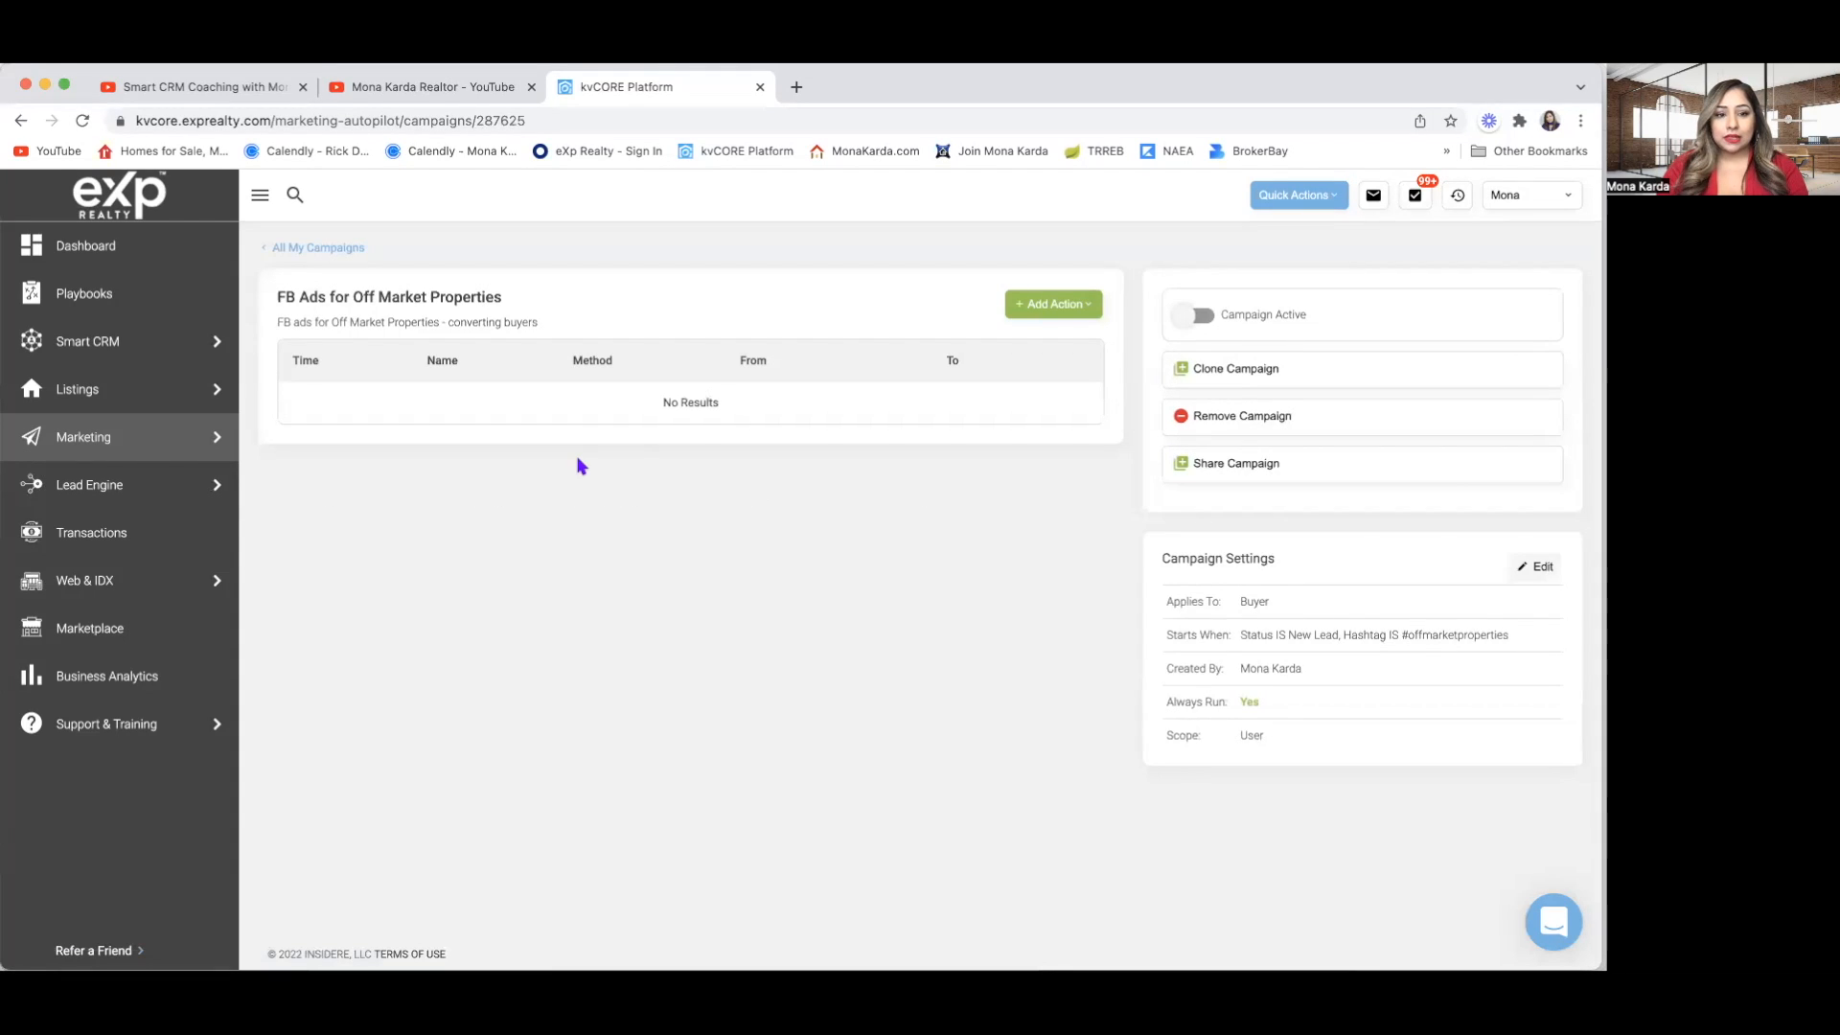
left_click(1068, 307)
left_click(1048, 346)
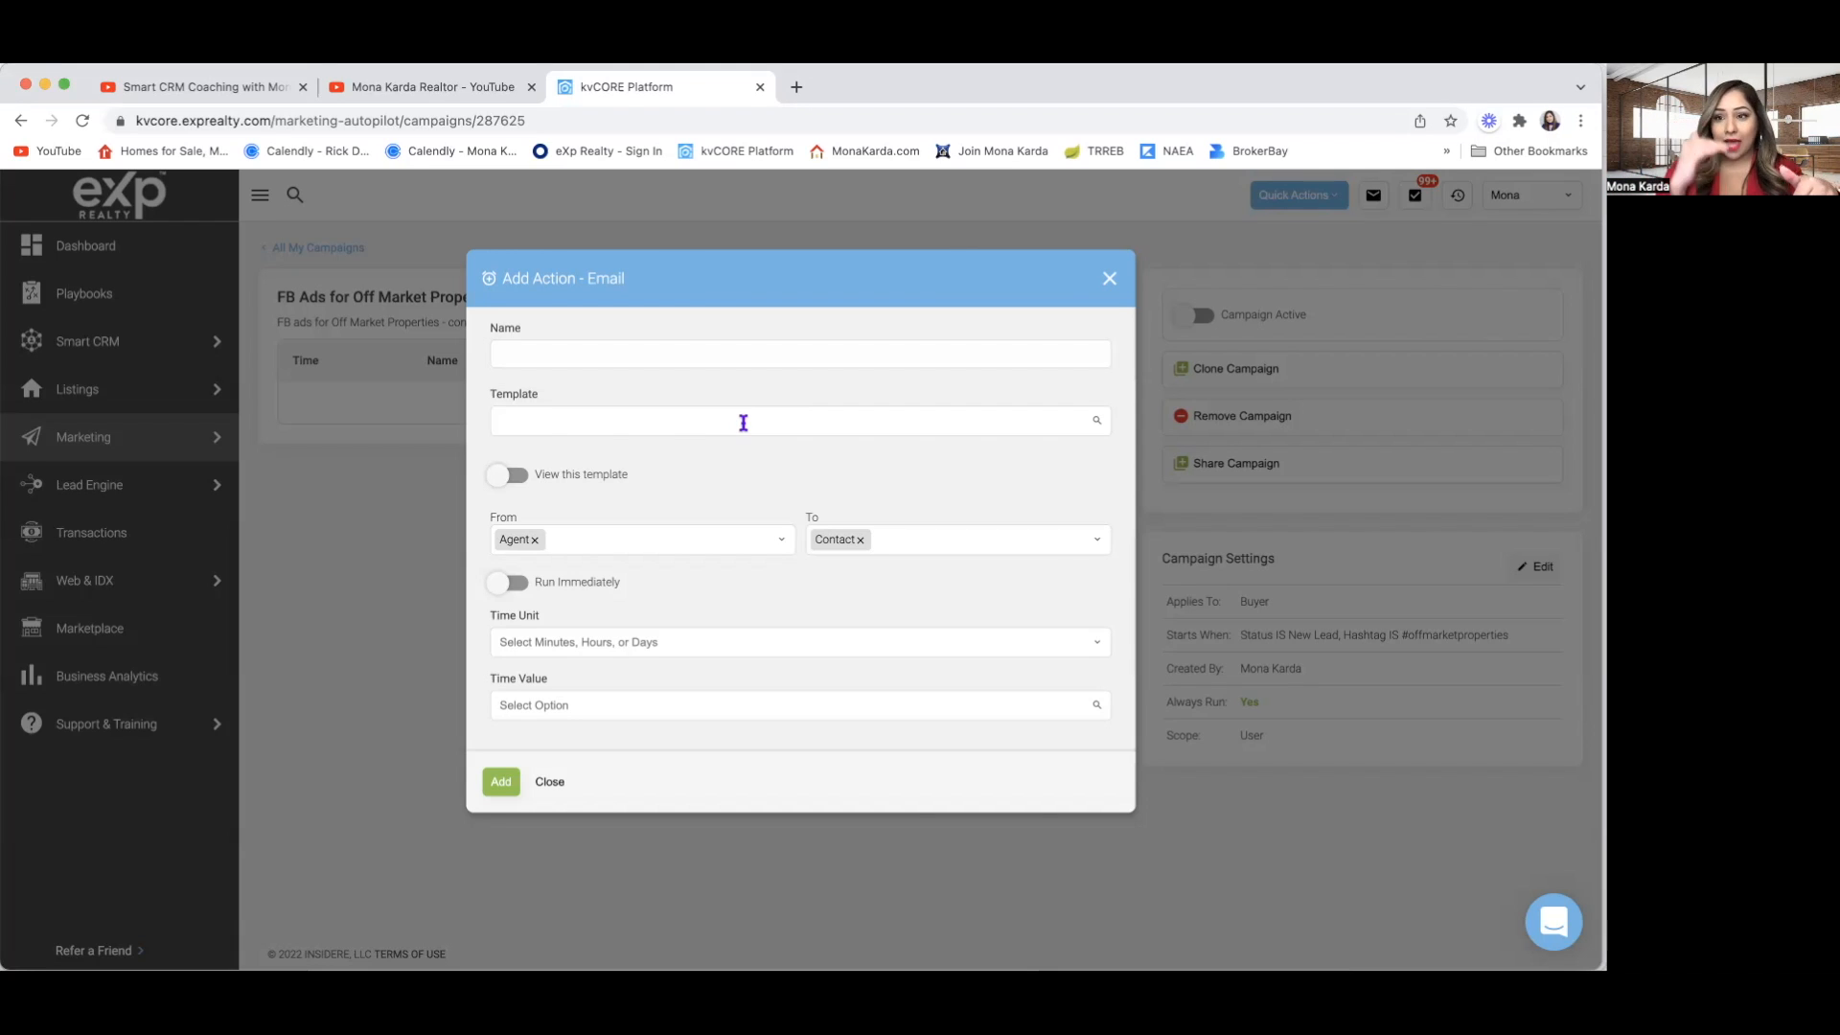
Find and assign the "FB ads OMP Intro" template to the email action and set it to run immediately.
left_click(744, 423)
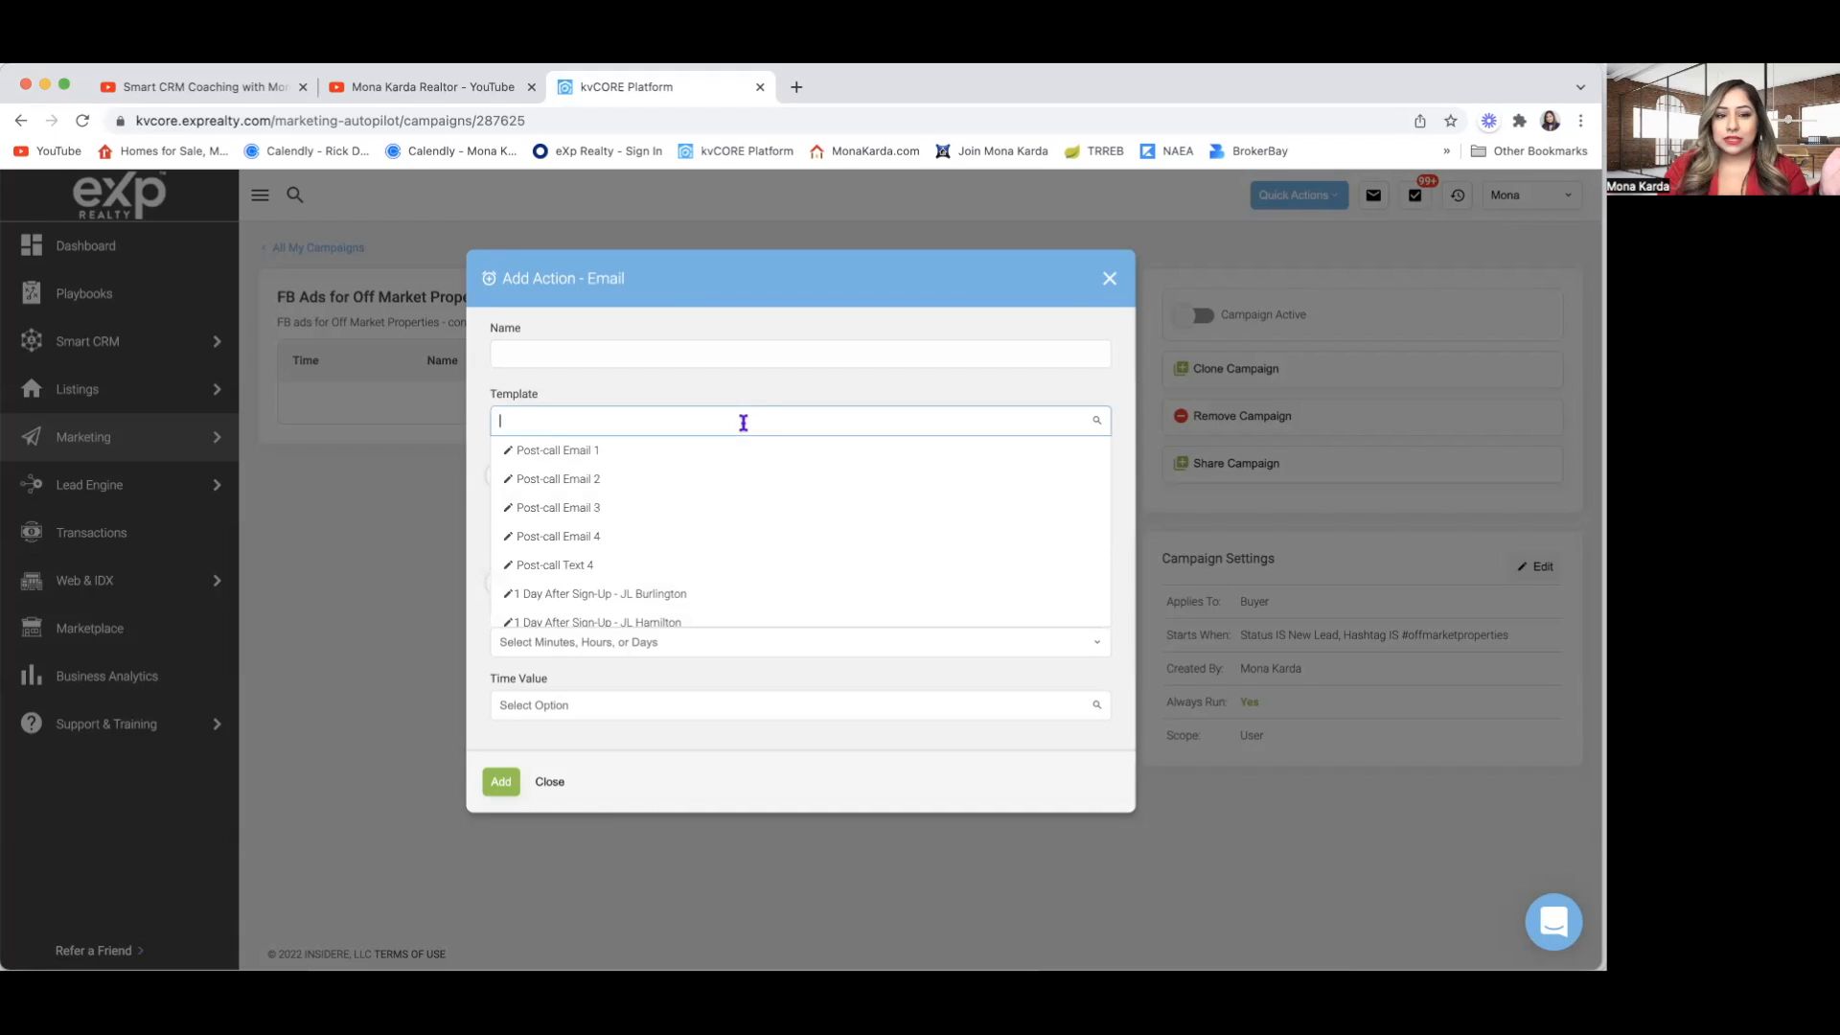
type("f")
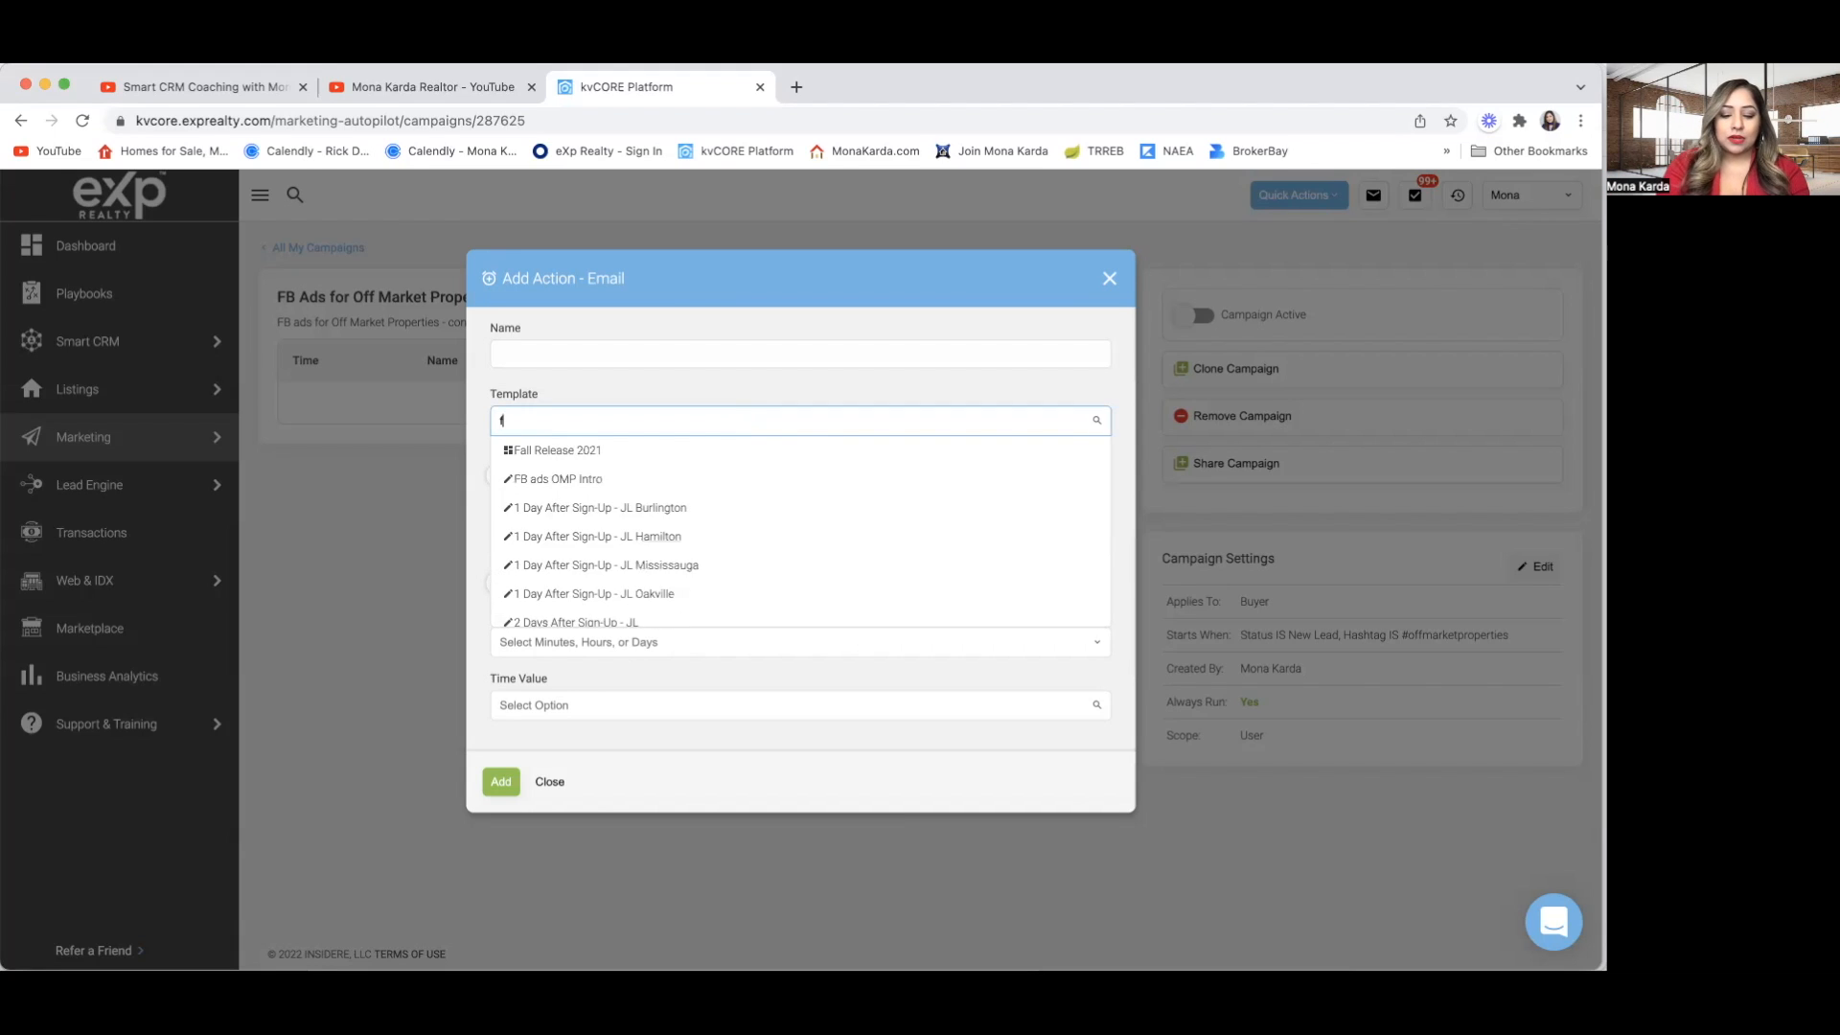
type("b a")
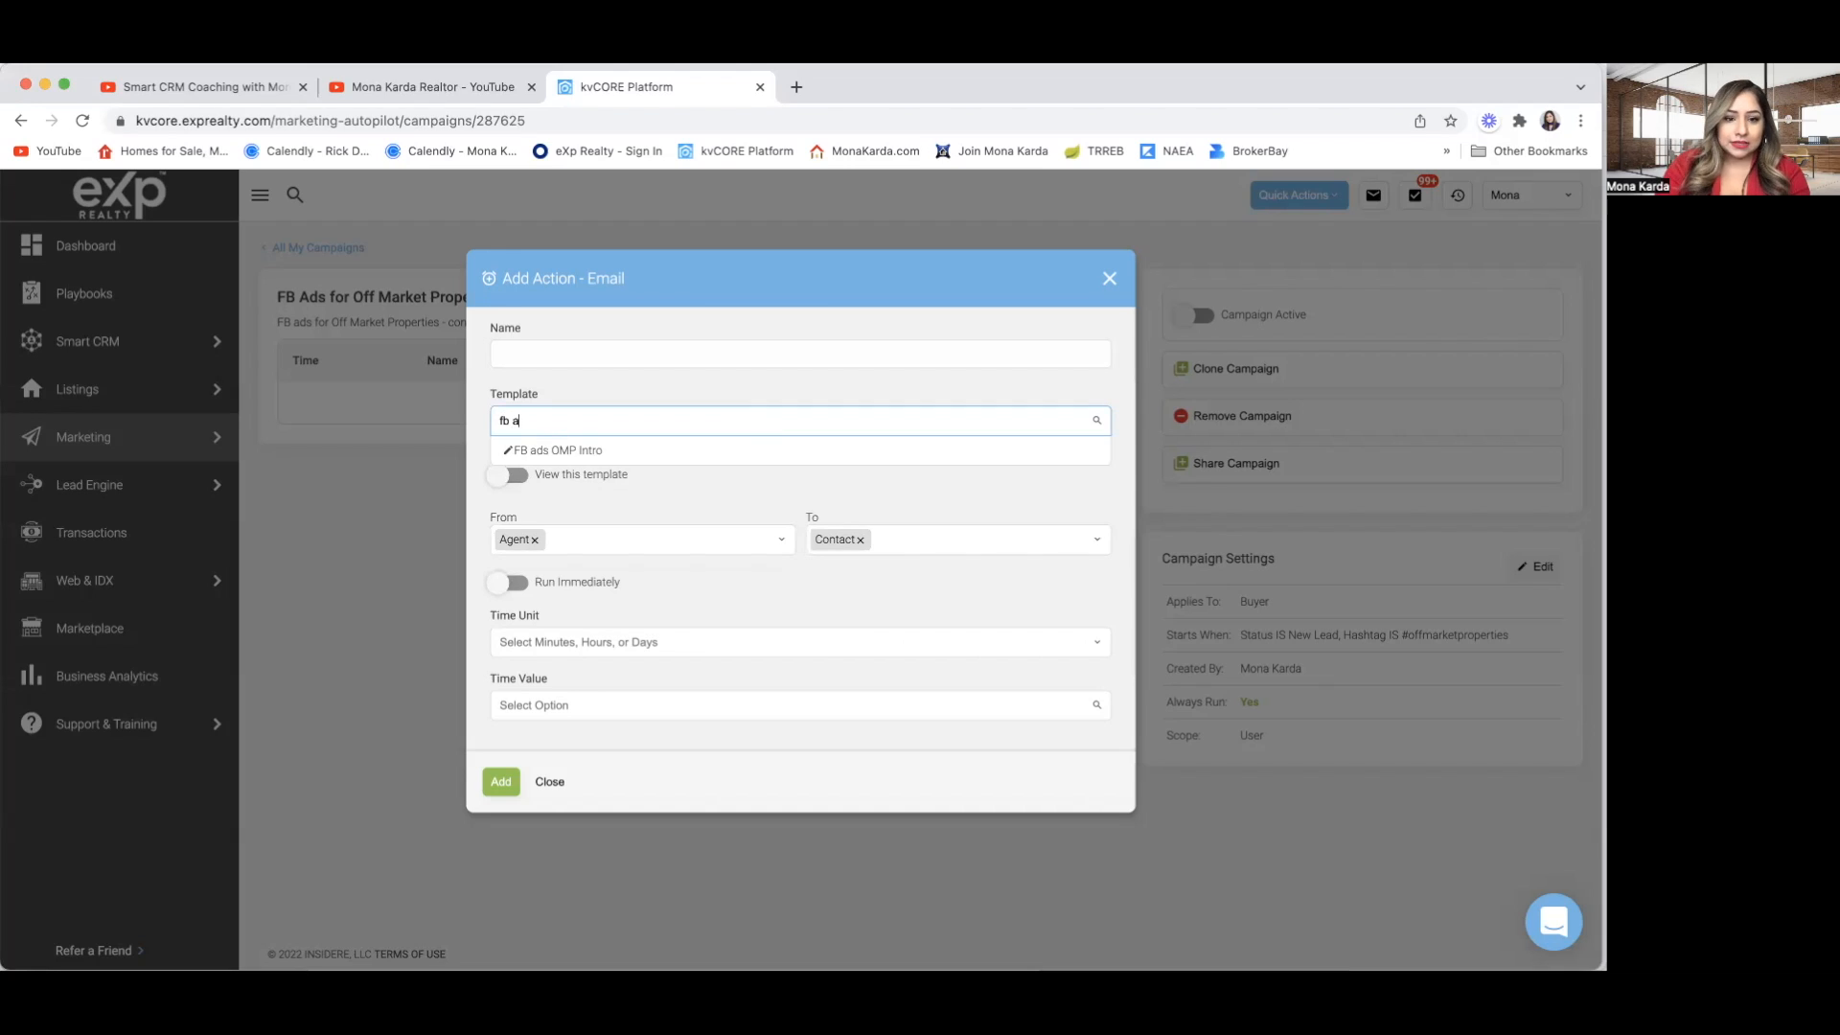
left_click(616, 460)
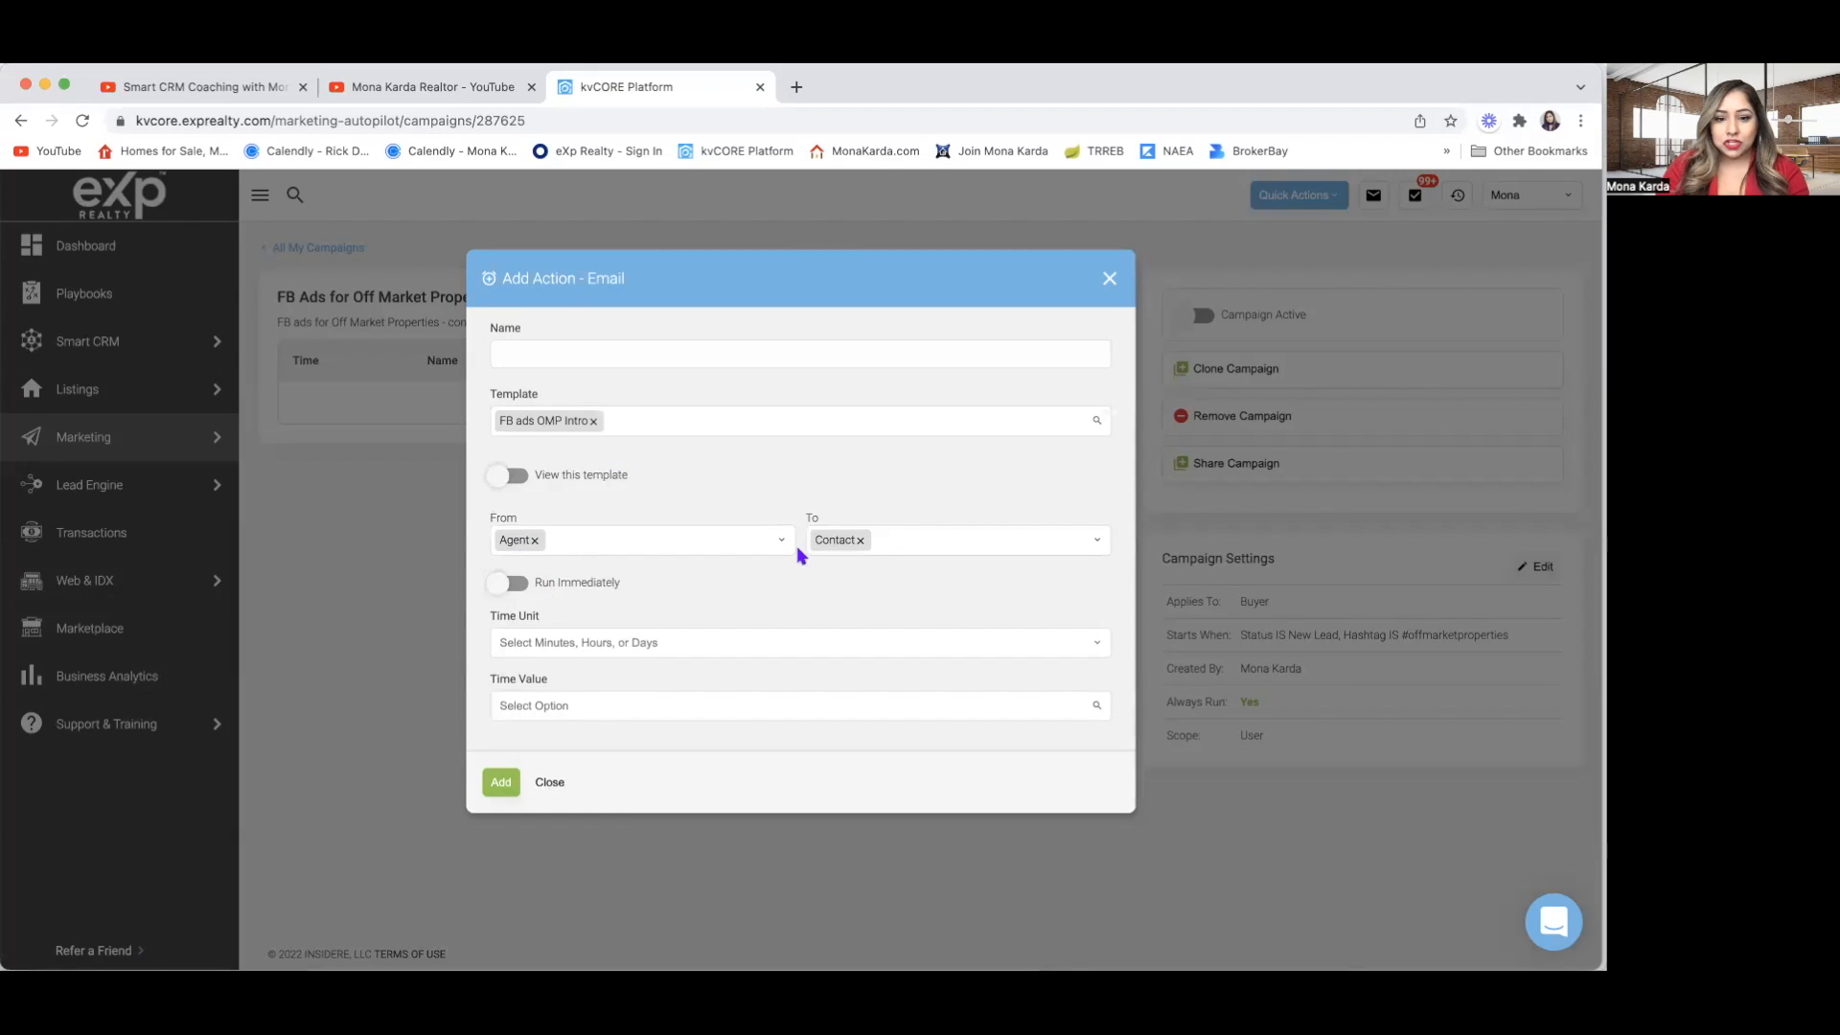
left_click(505, 585)
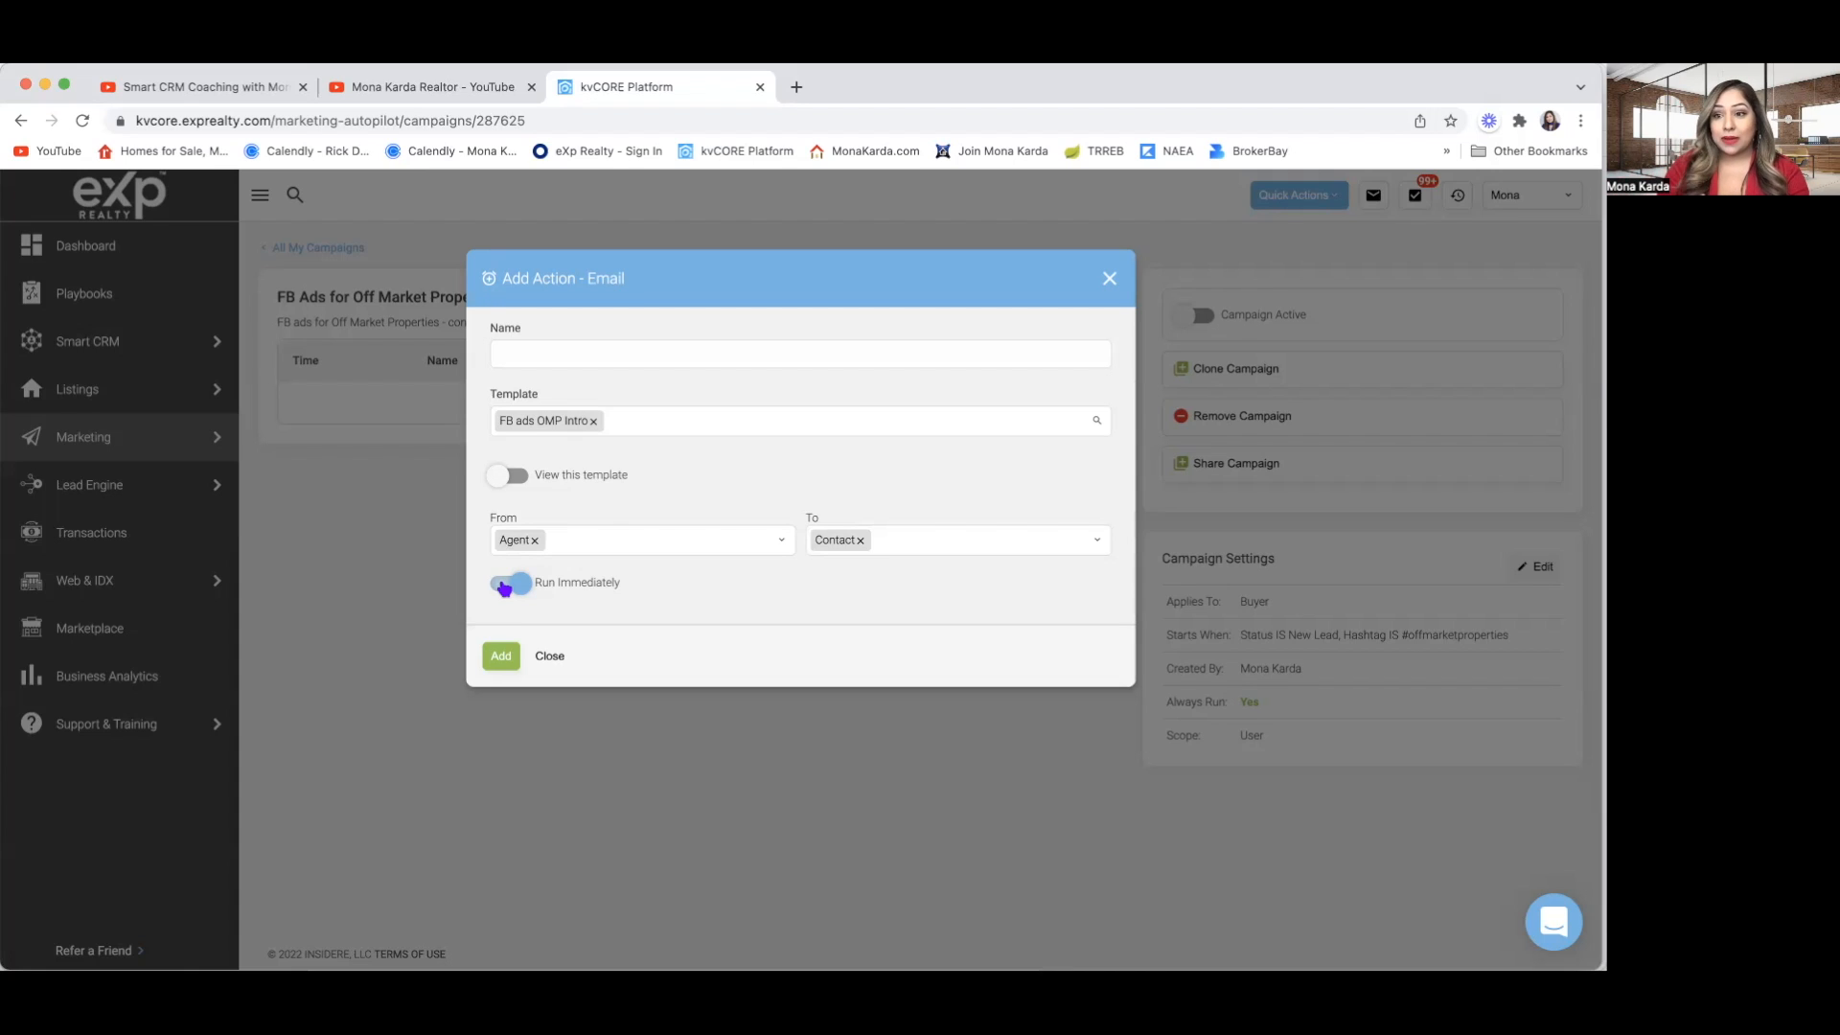
Name the email action "Introduction", add it to the campaign and preview its message.
left_click(532, 355)
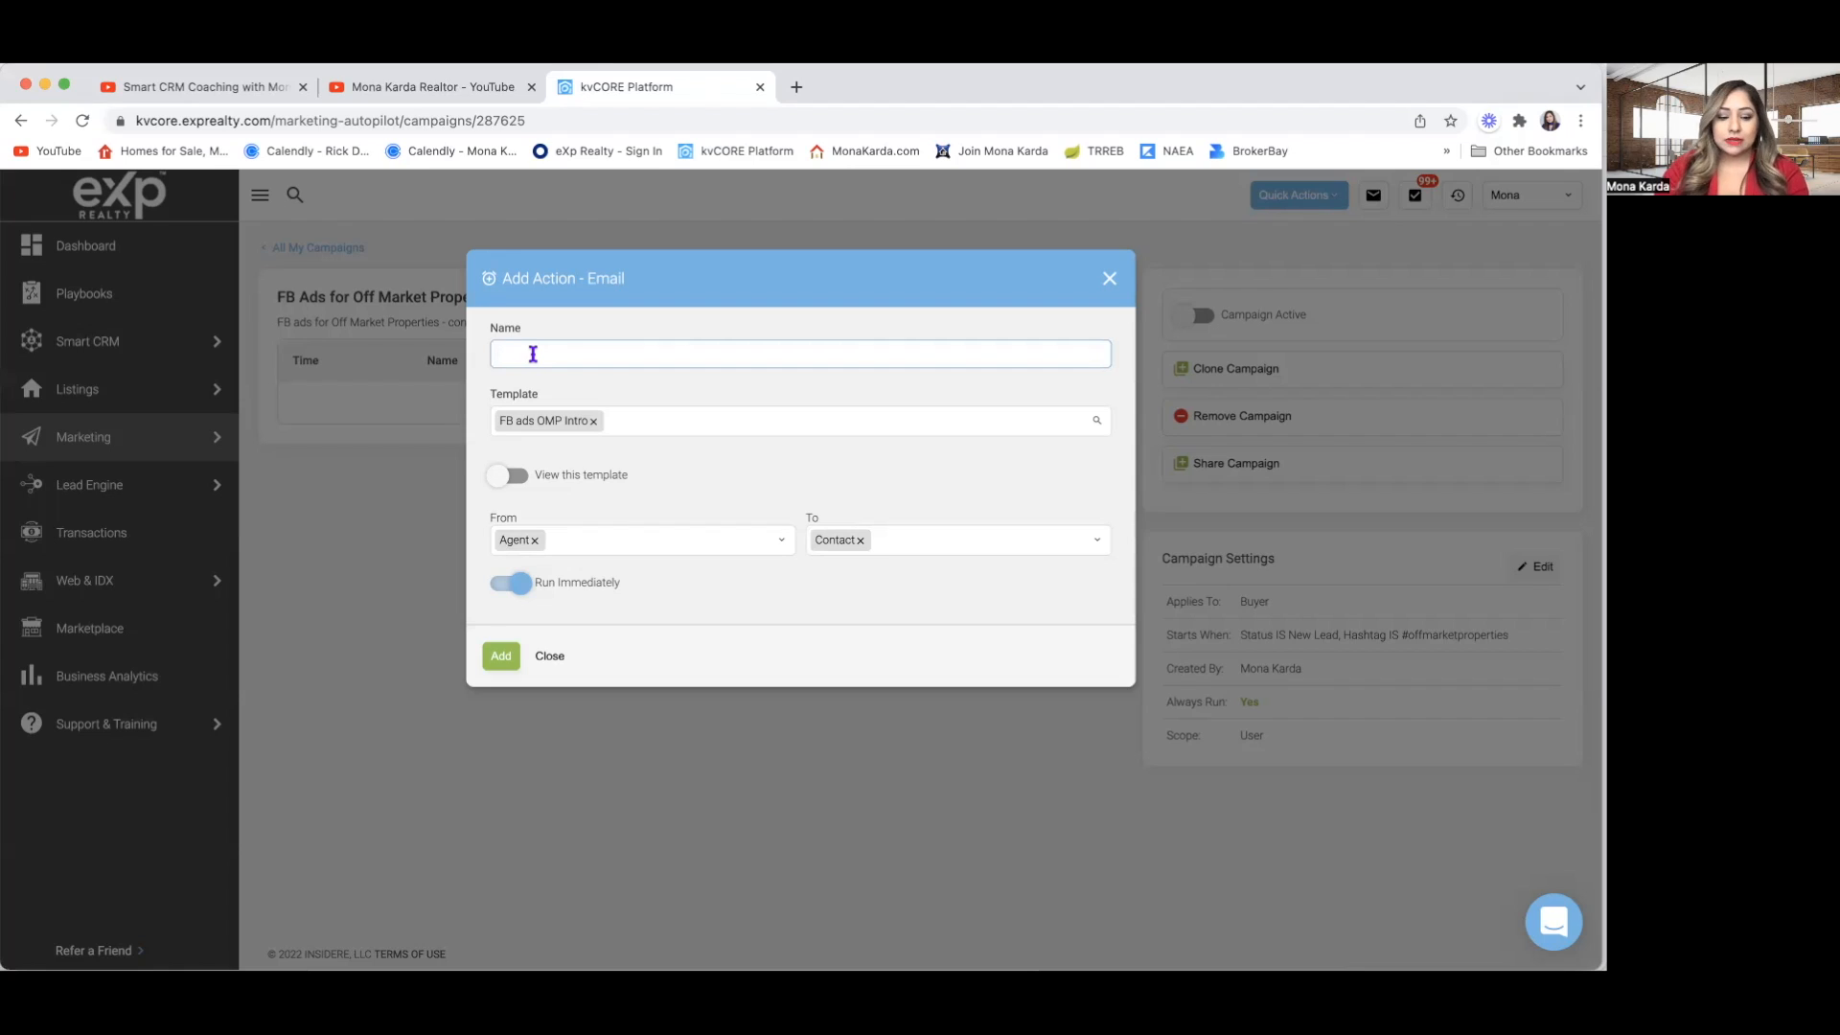
type("Intro")
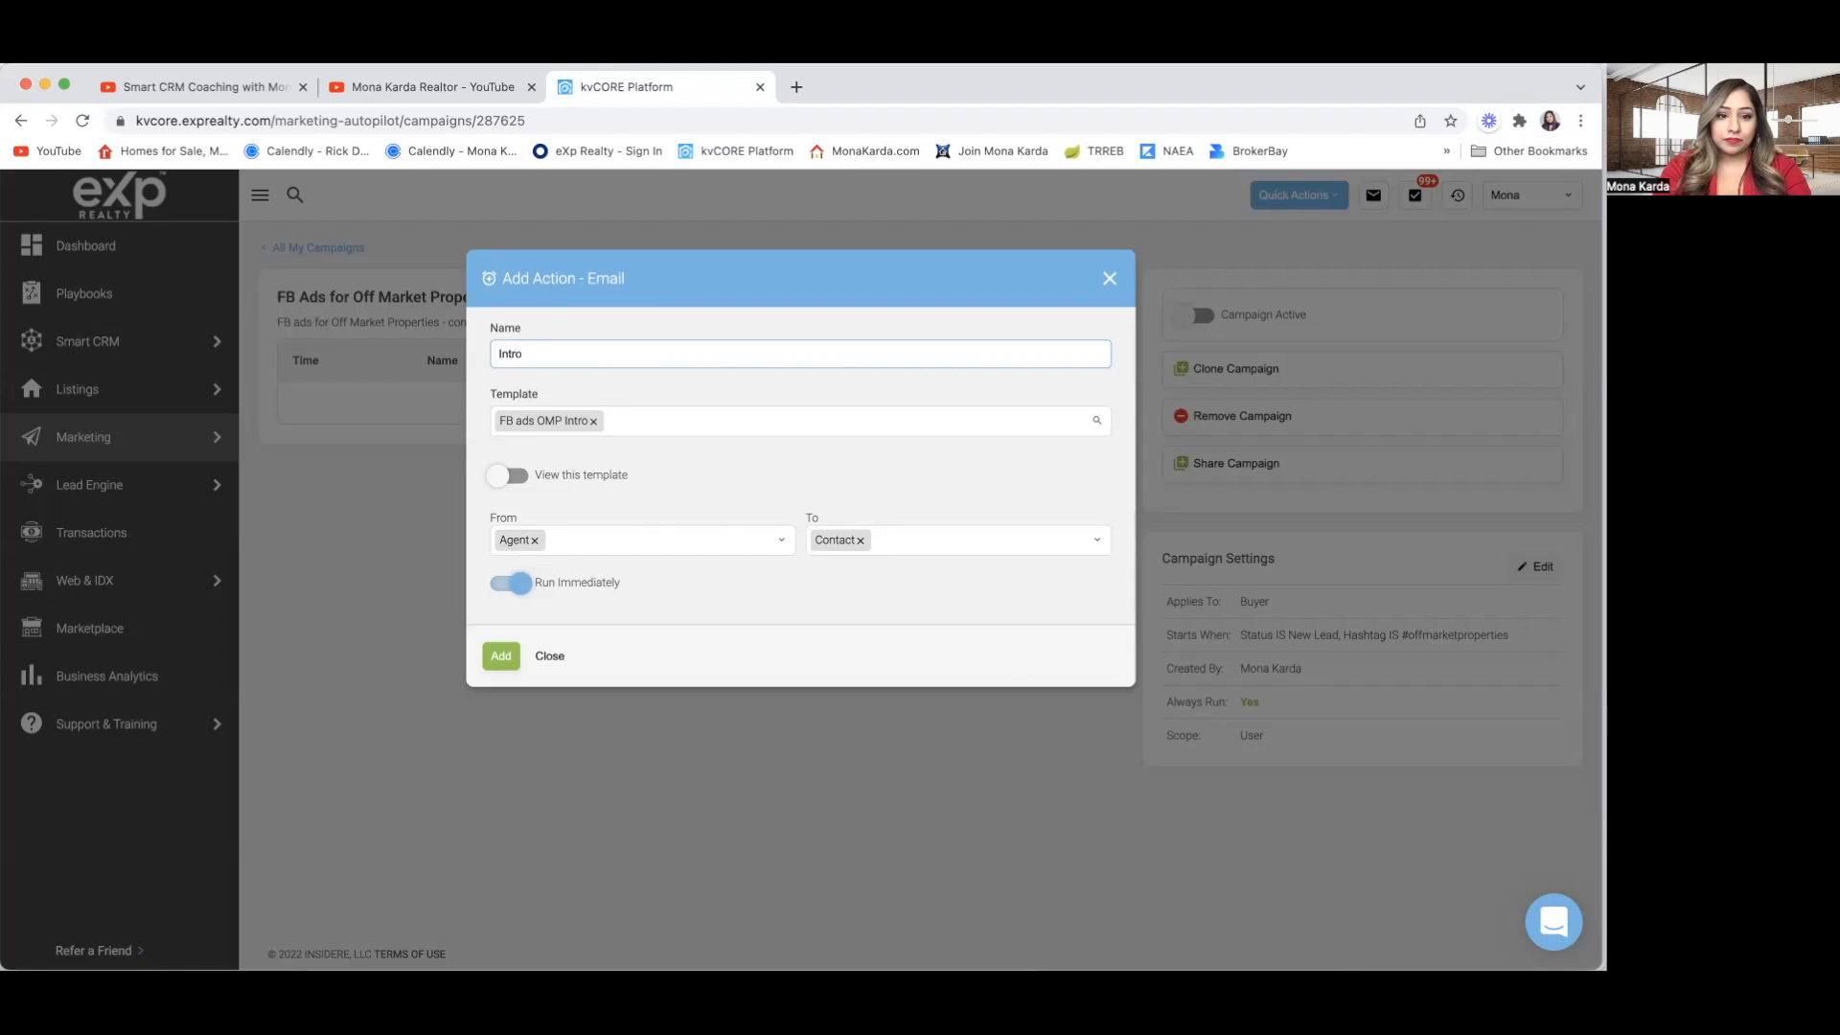
type("duction")
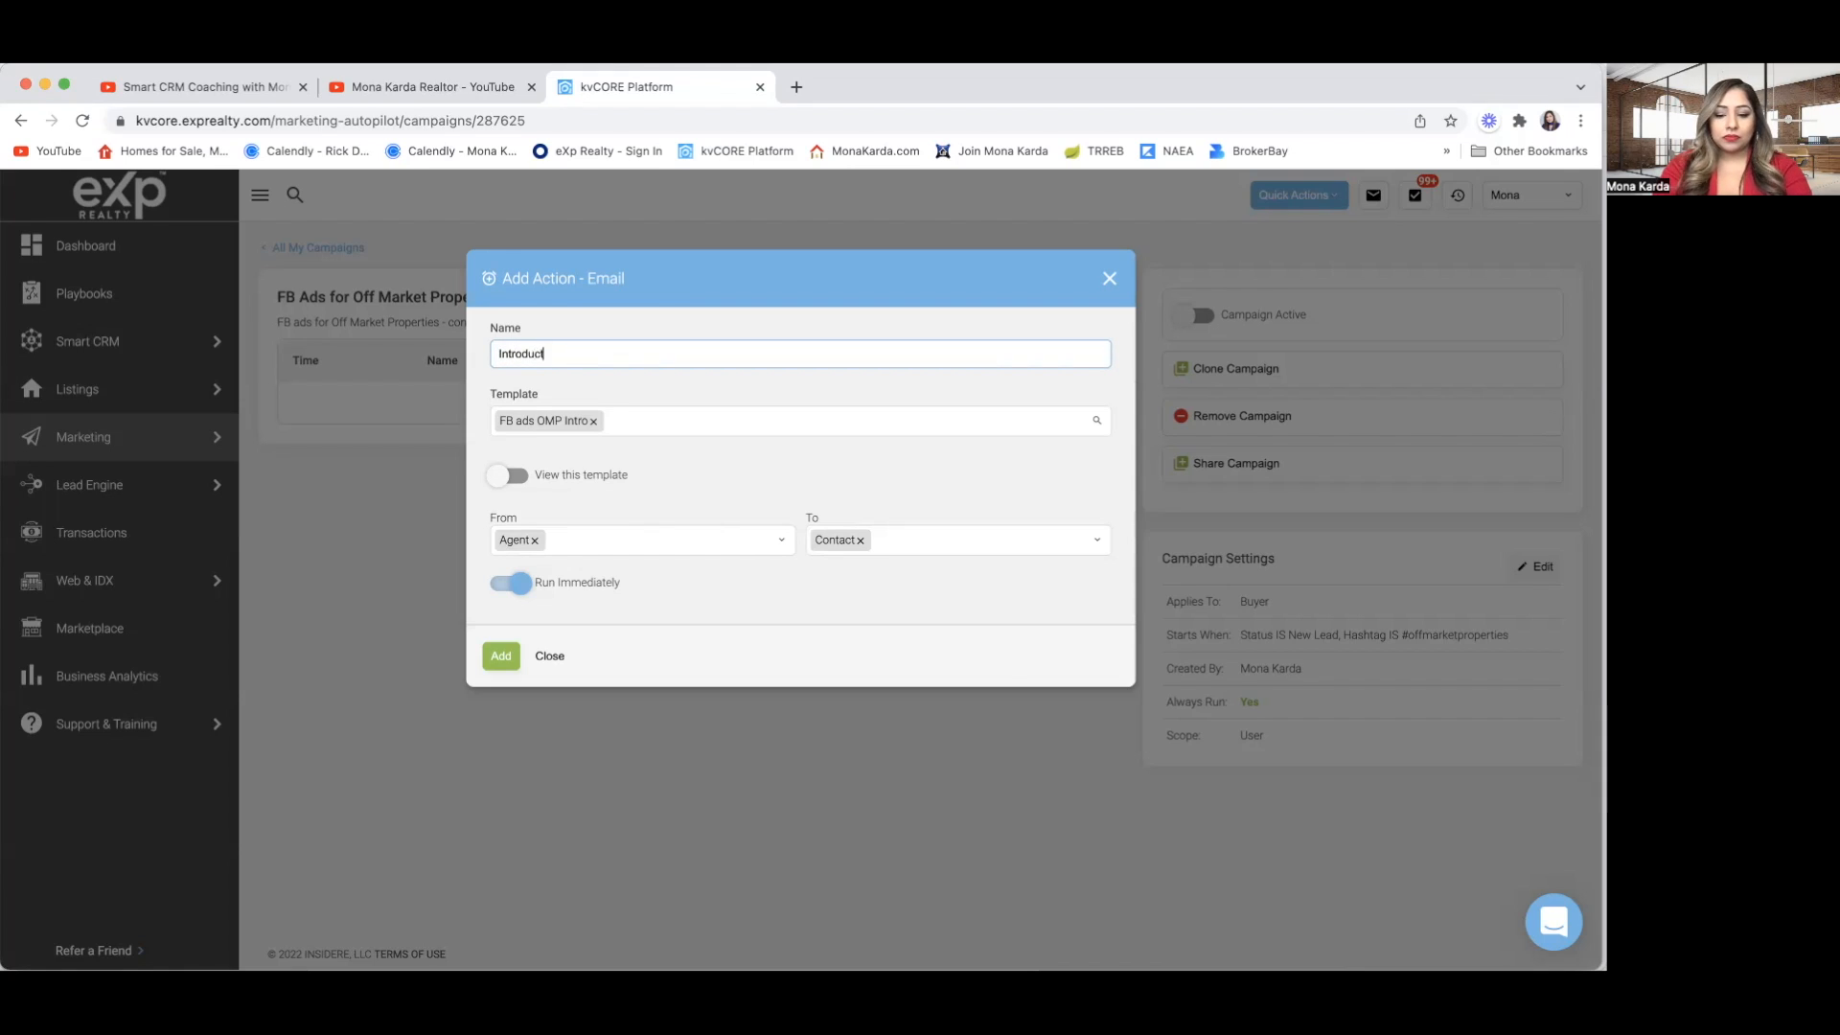
left_click(499, 657)
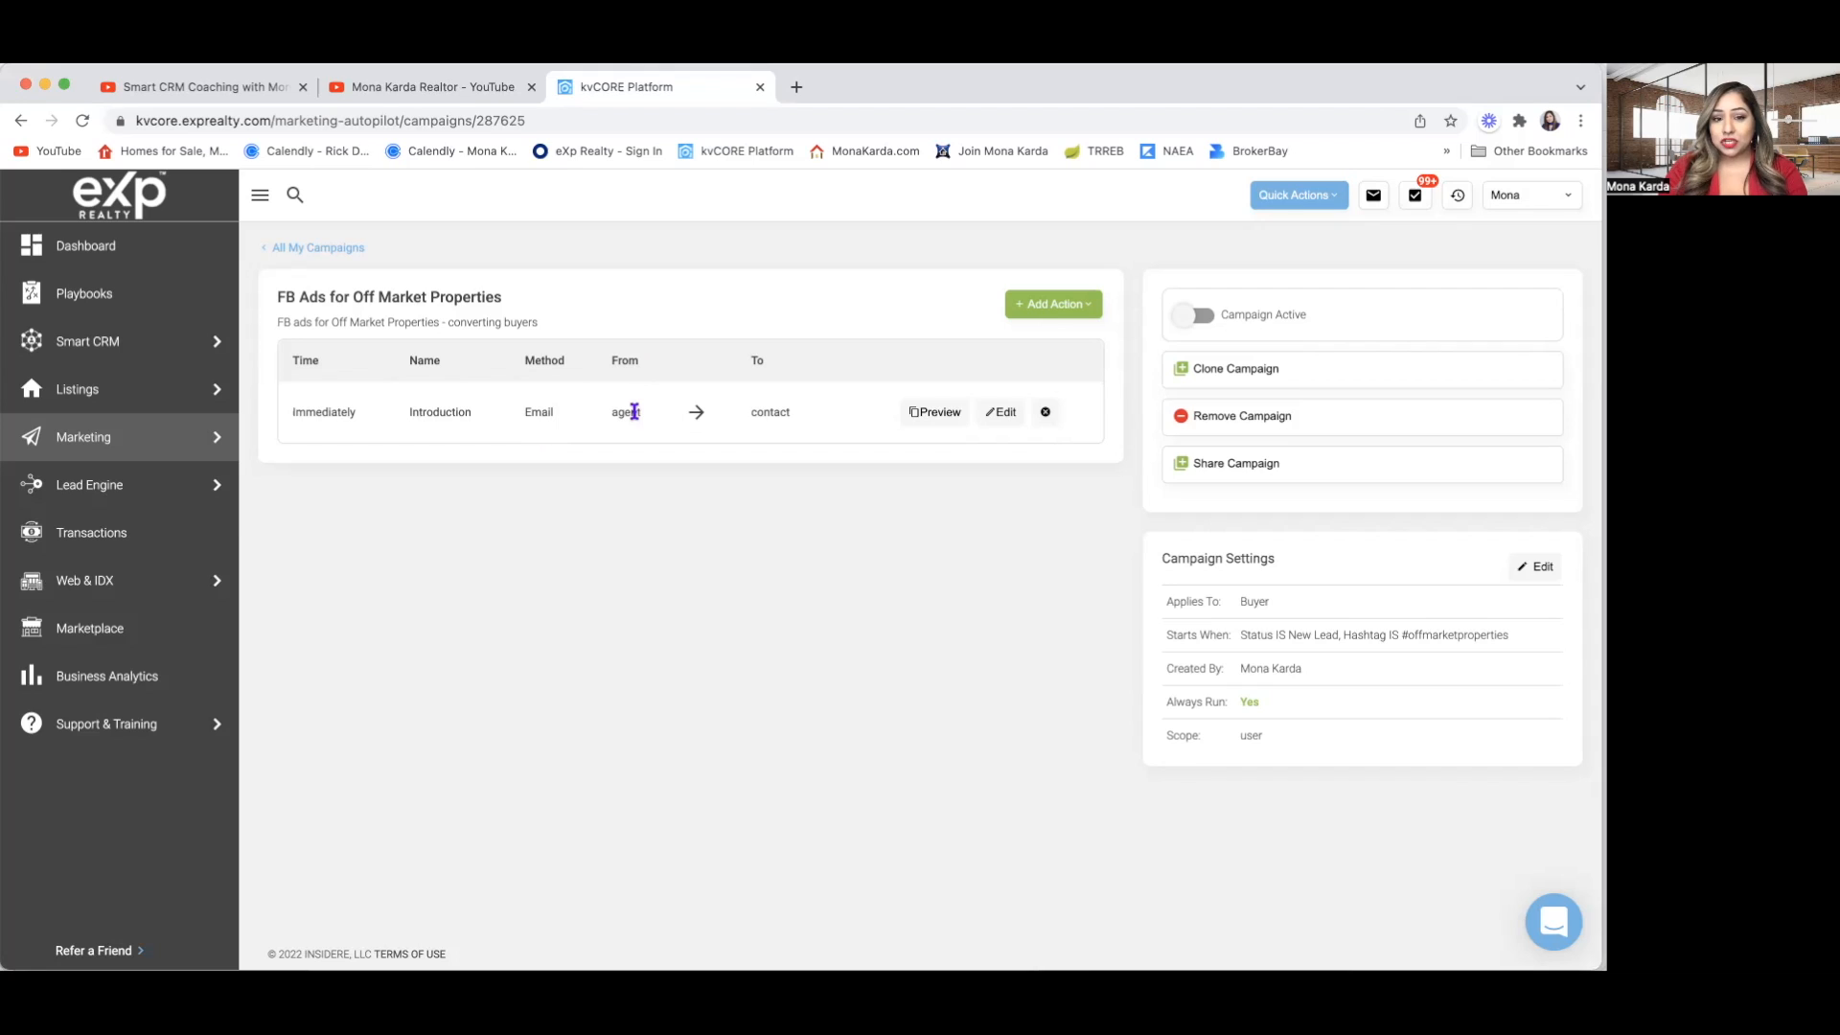
left_click(944, 418)
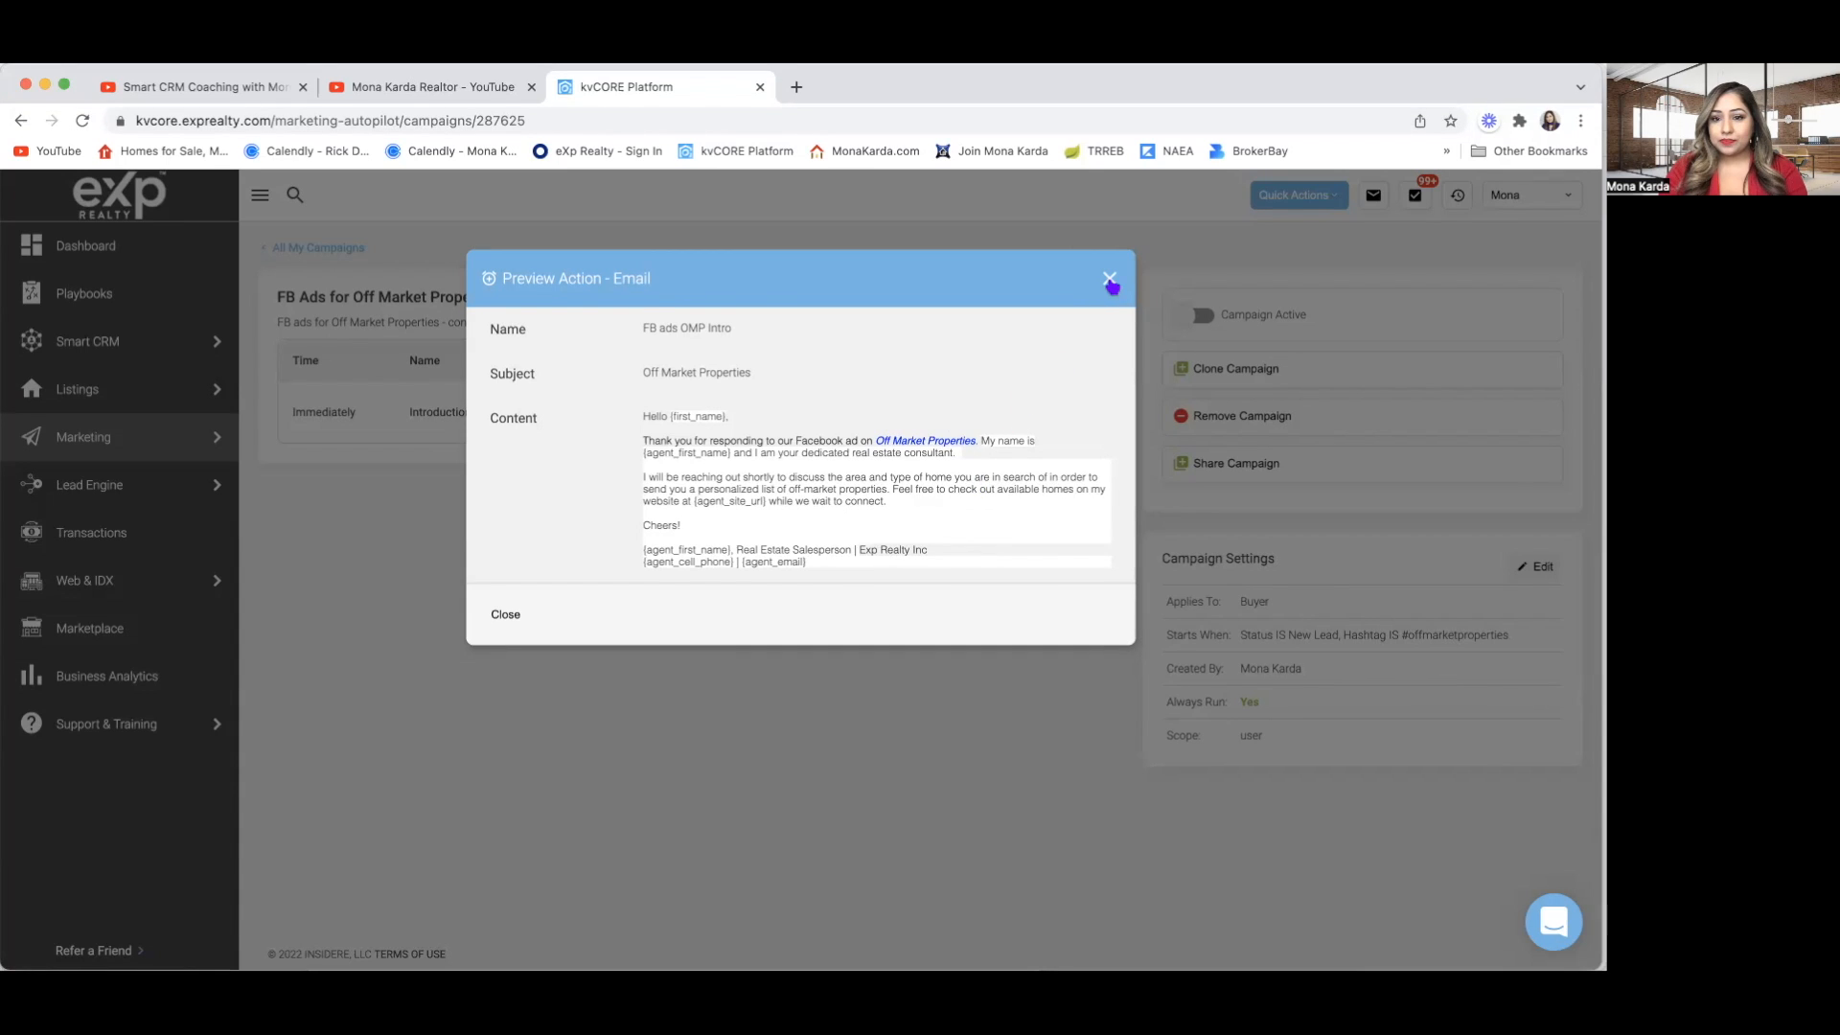
left_click(1110, 284)
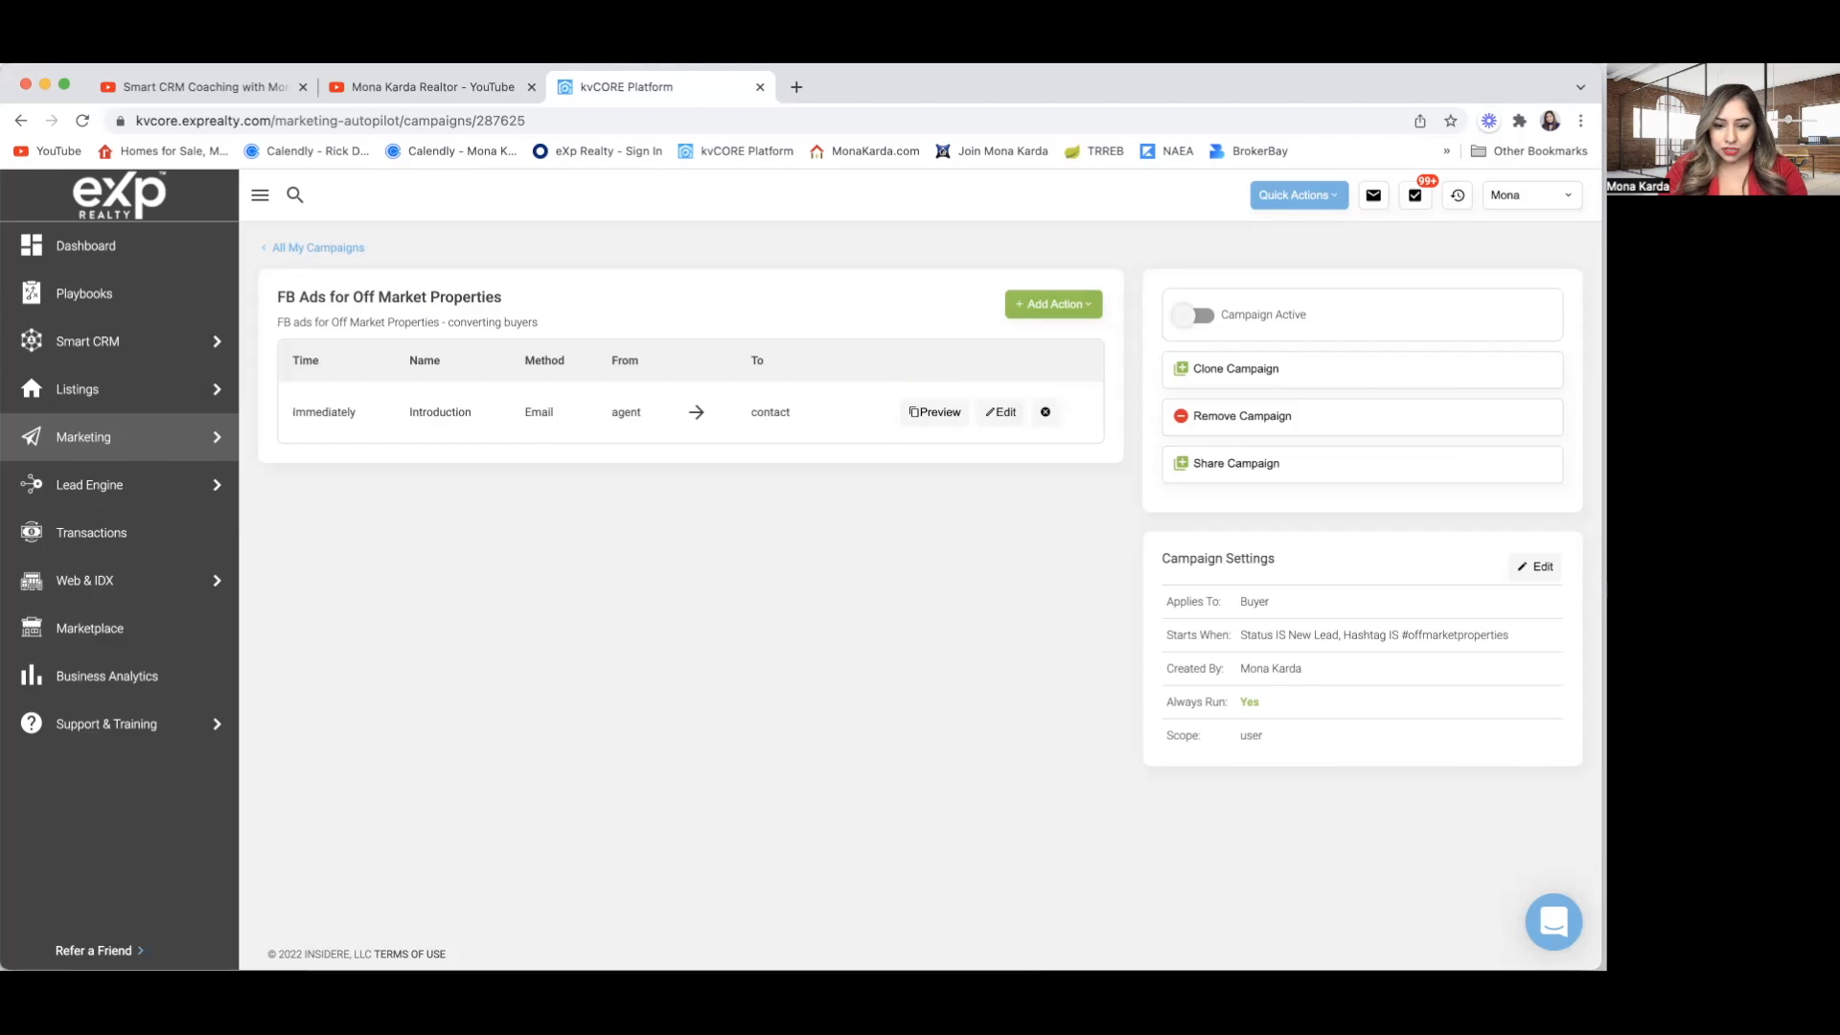
Copy "Call and DO NOT Leave Voicemail" from the Call Lead section of the FBAds_BasicSmartCampaign document in Pages and return to kvCORE.
key("super+Tab")
scroll(739, 554, "down", 2)
left_click(733, 513)
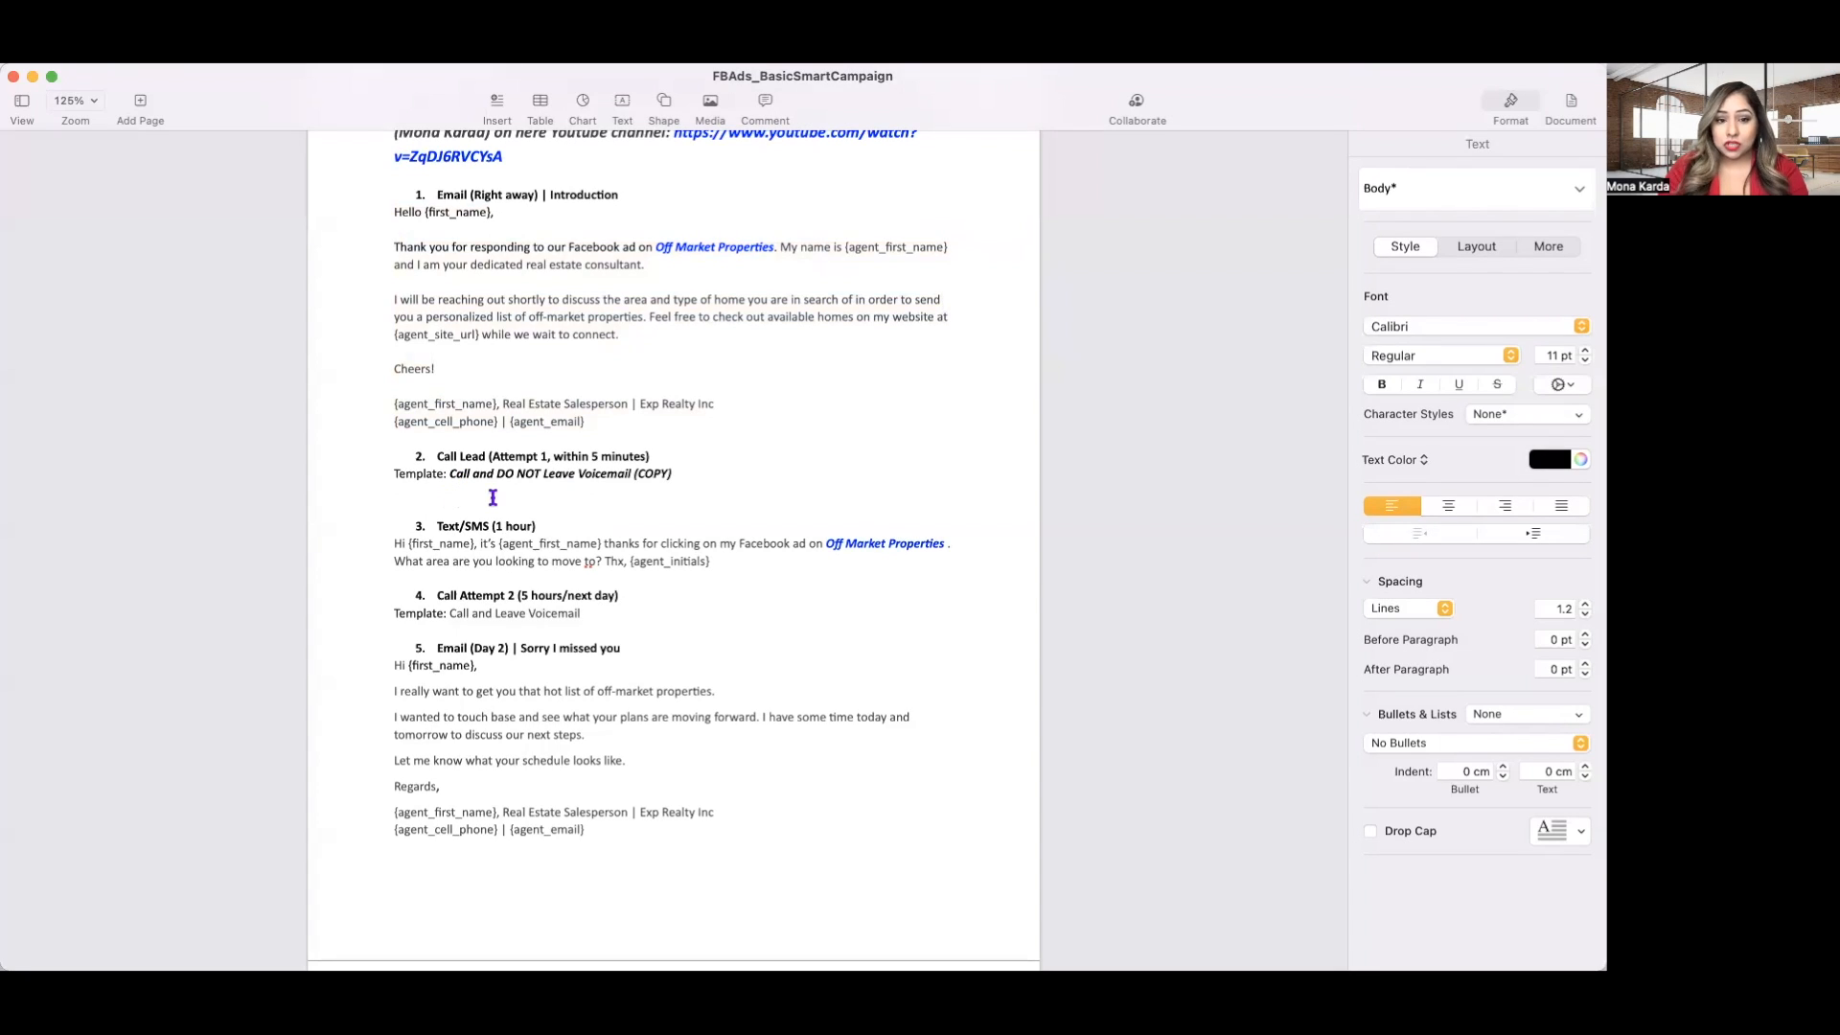
left_click_drag(451, 474, 631, 484)
key("super+c")
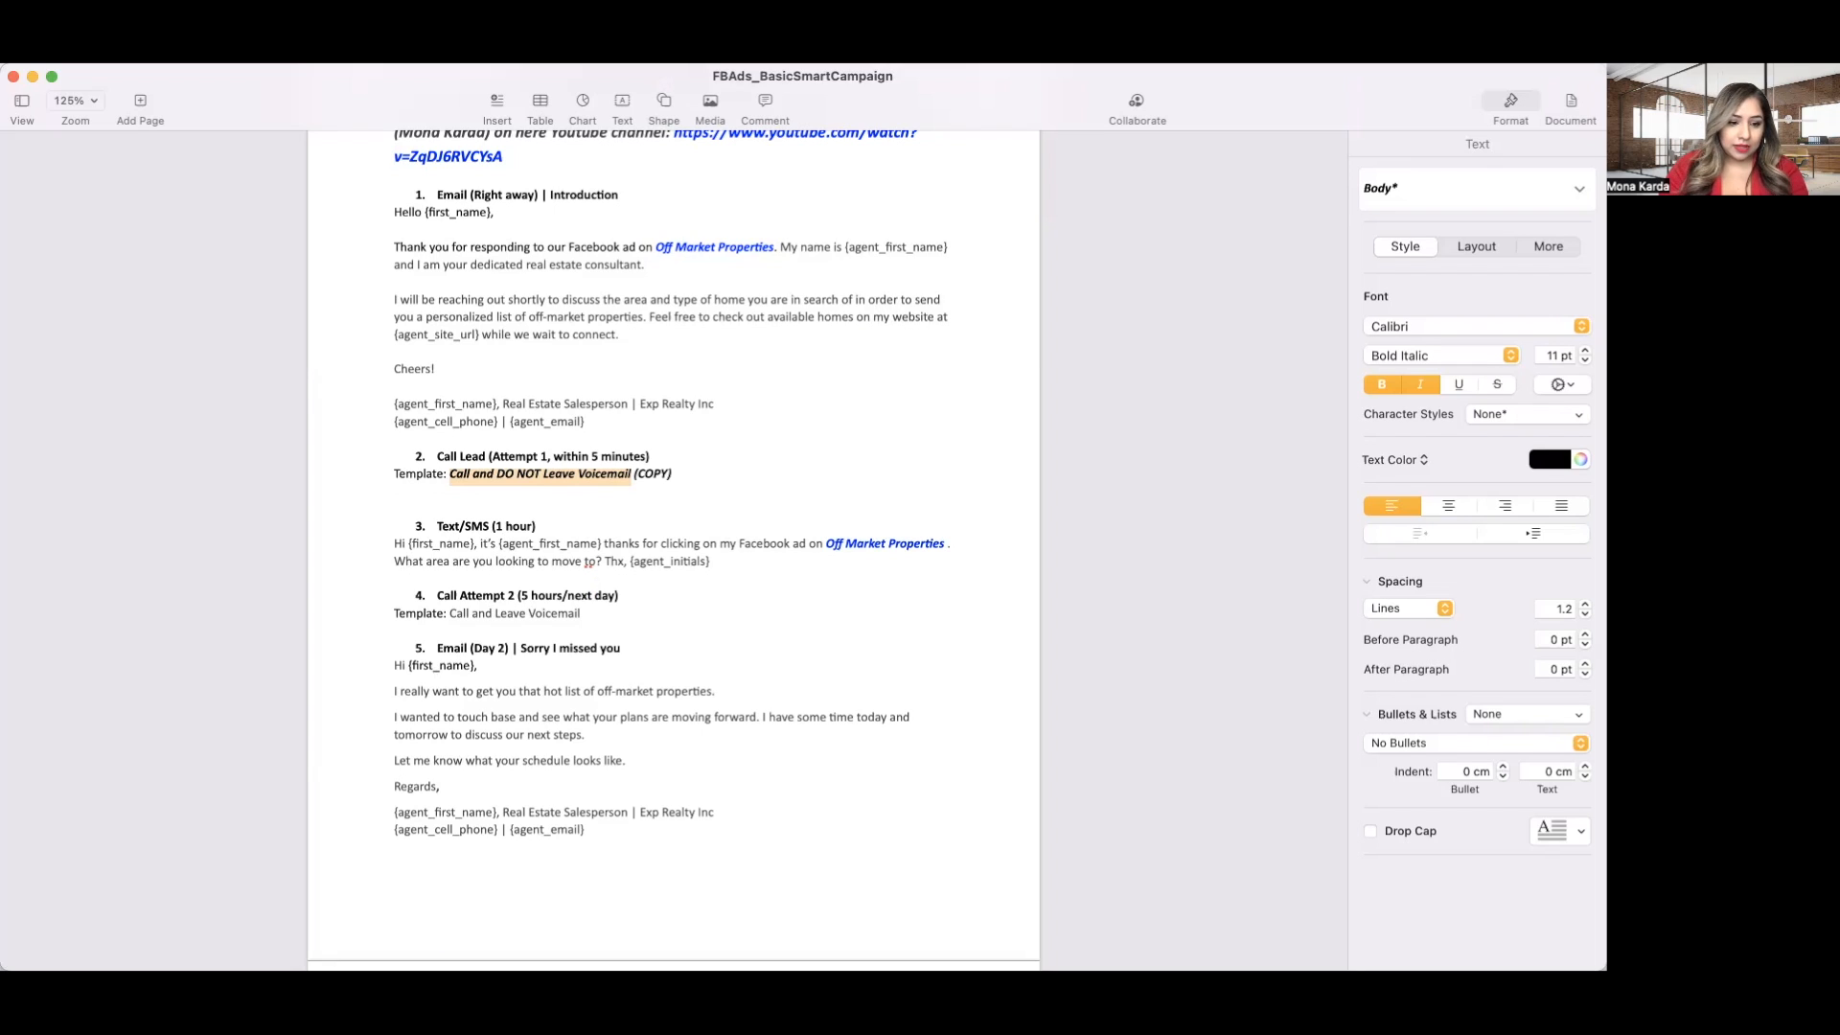
key("super+Tab")
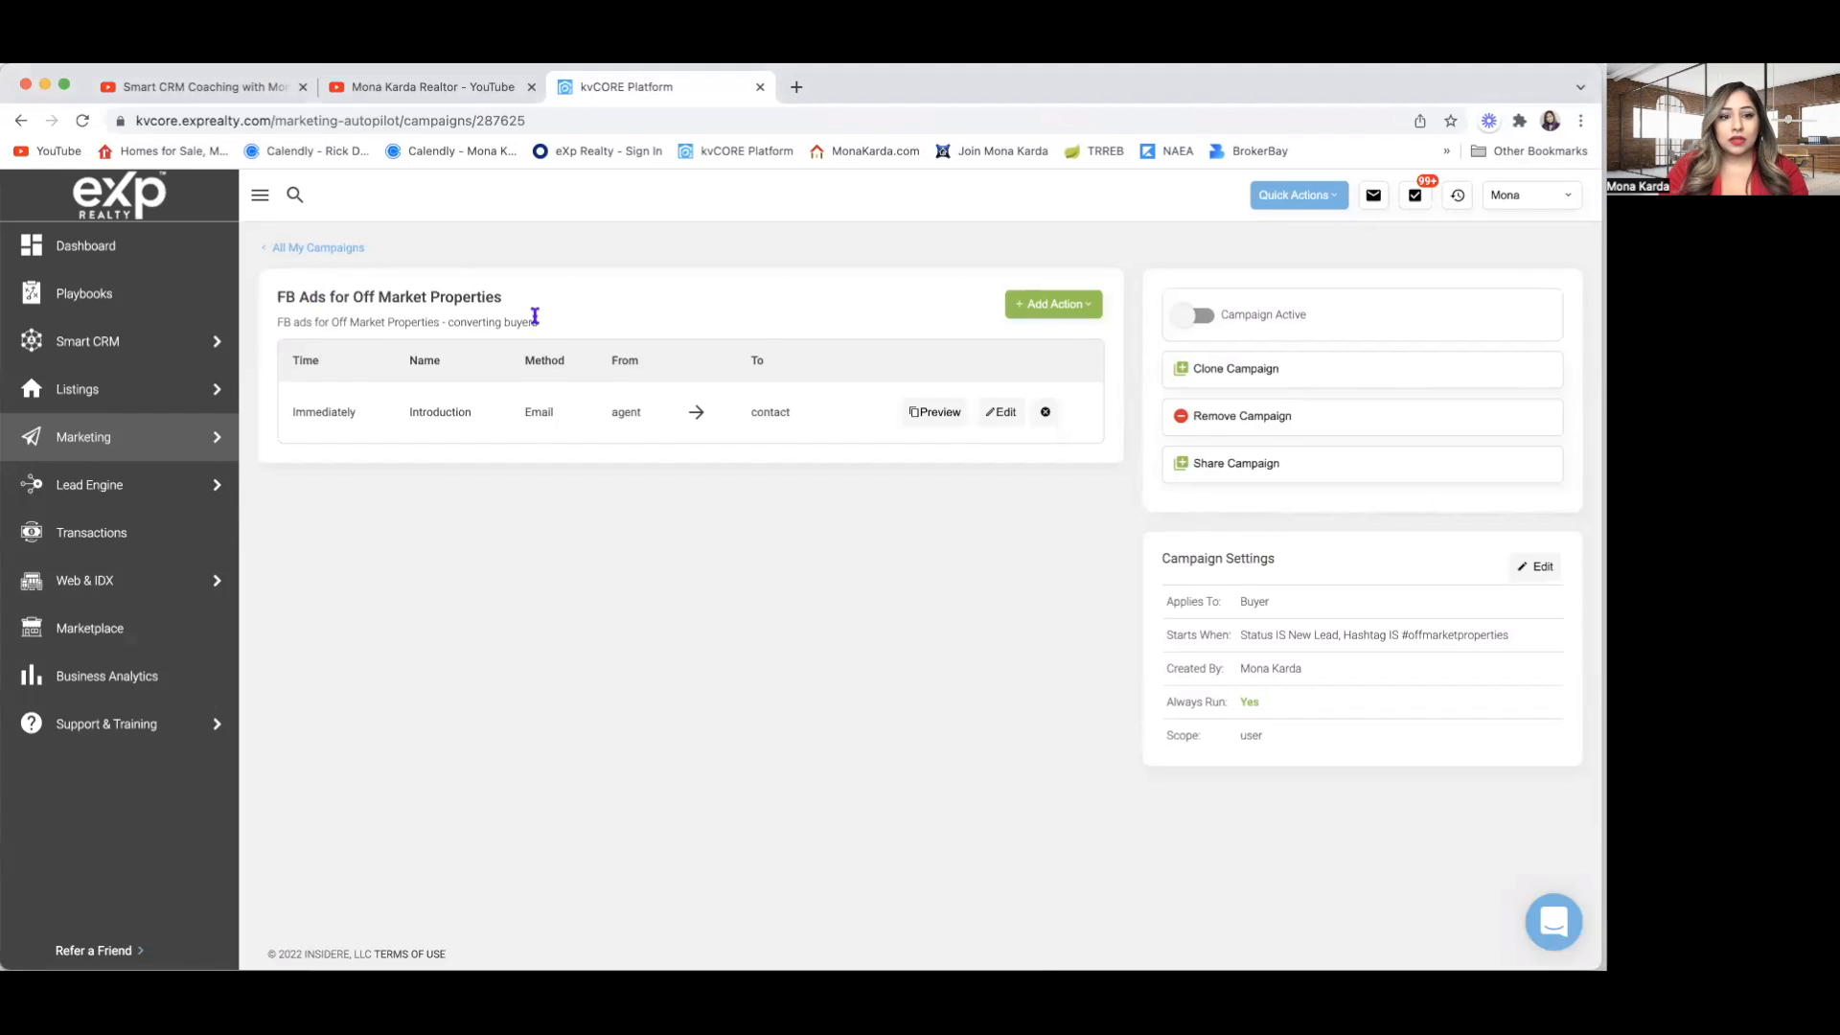
left_click(1044, 308)
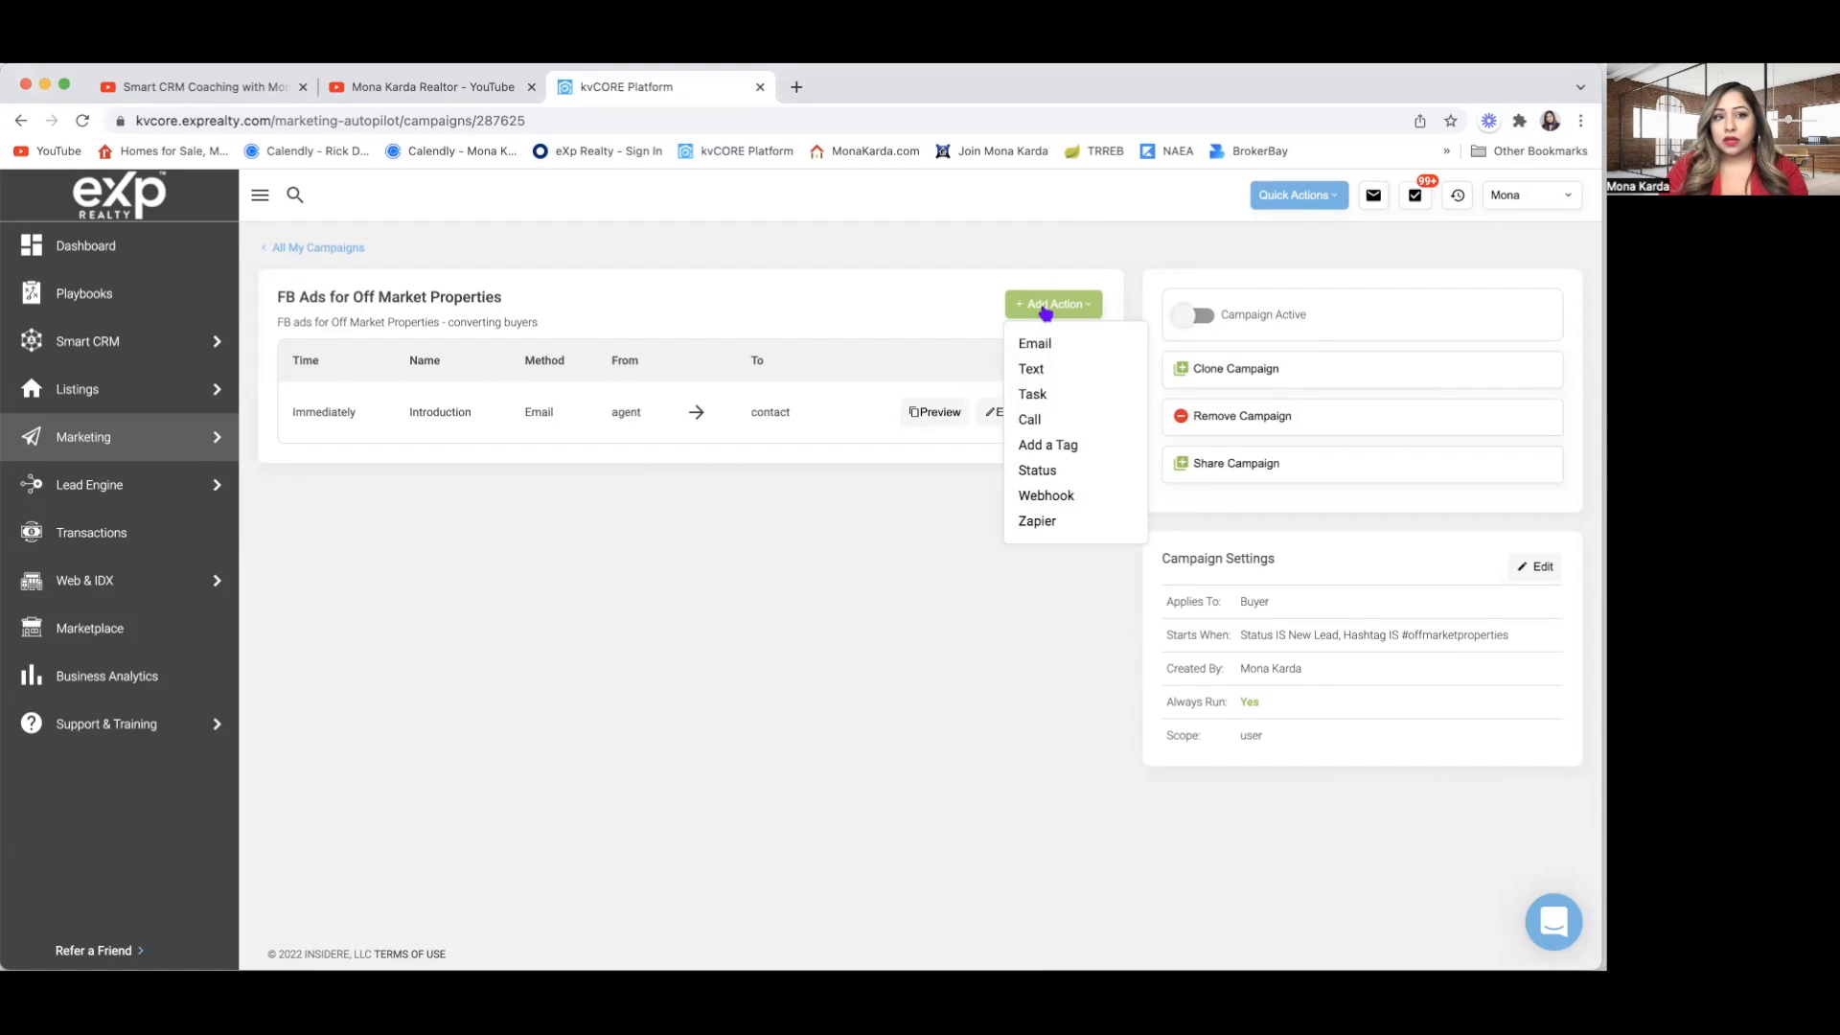
key("super+Tab")
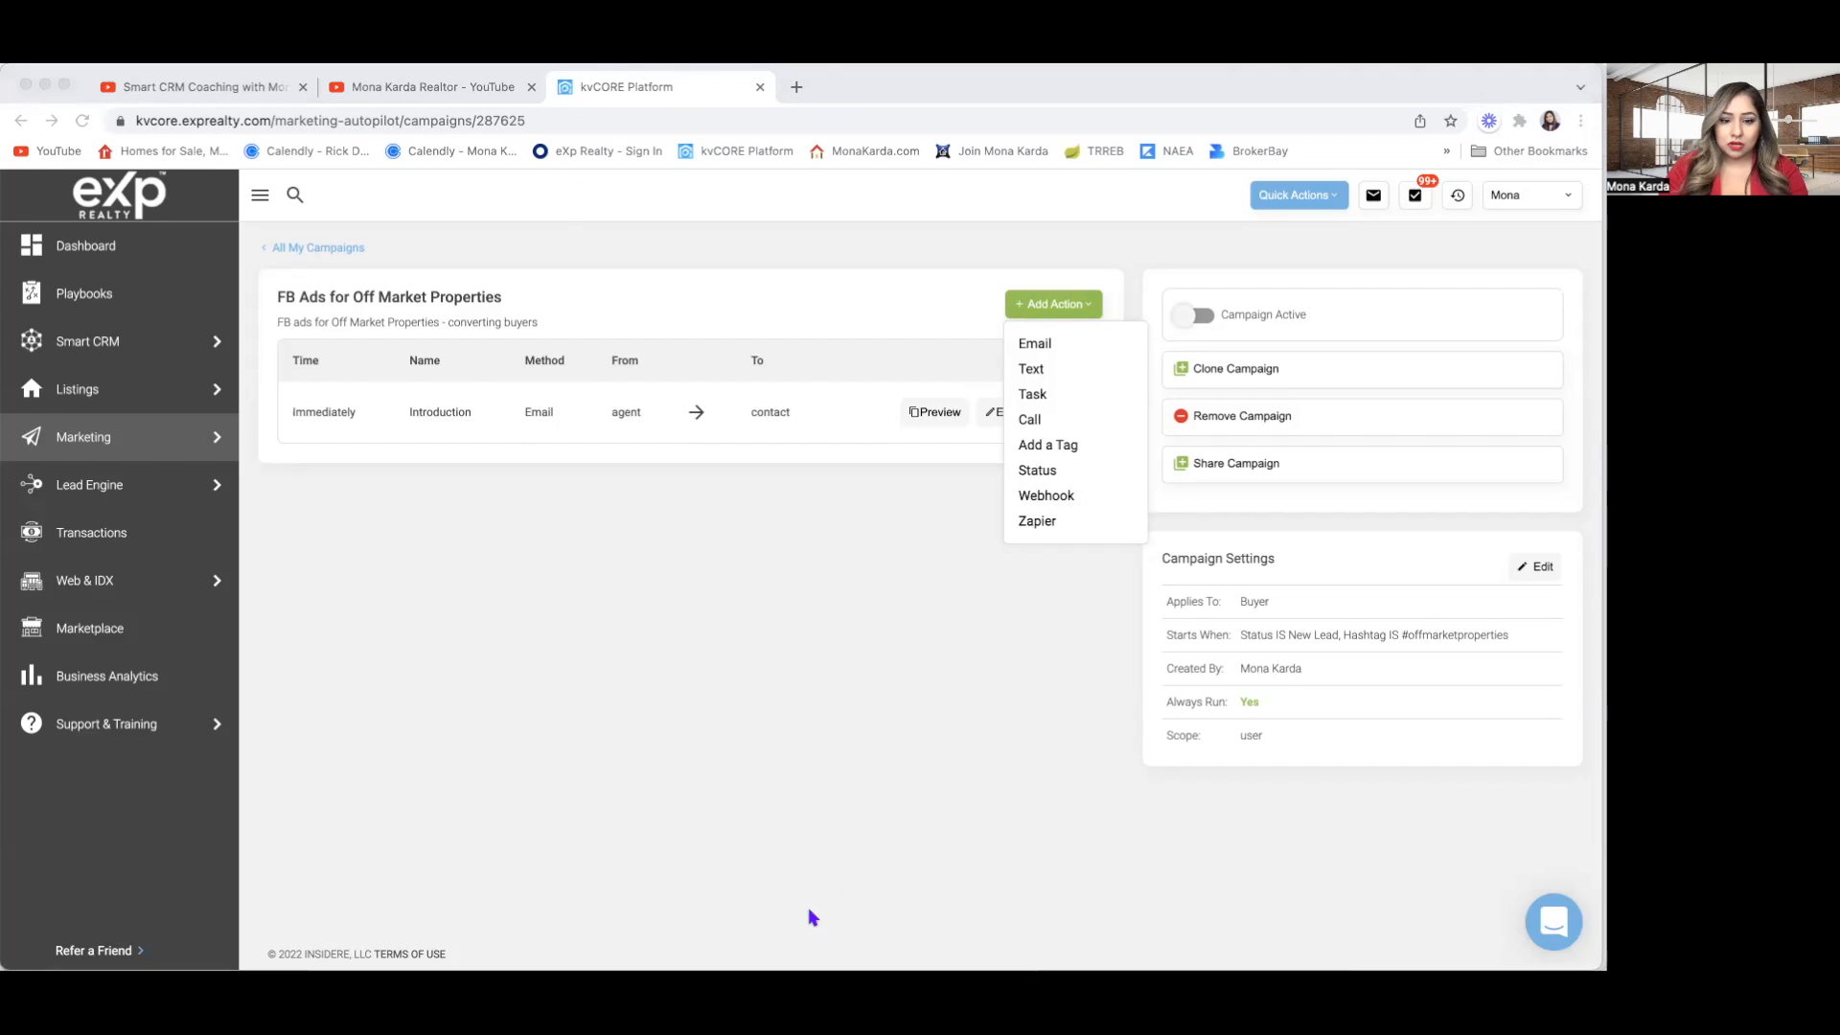
key("super+Tab")
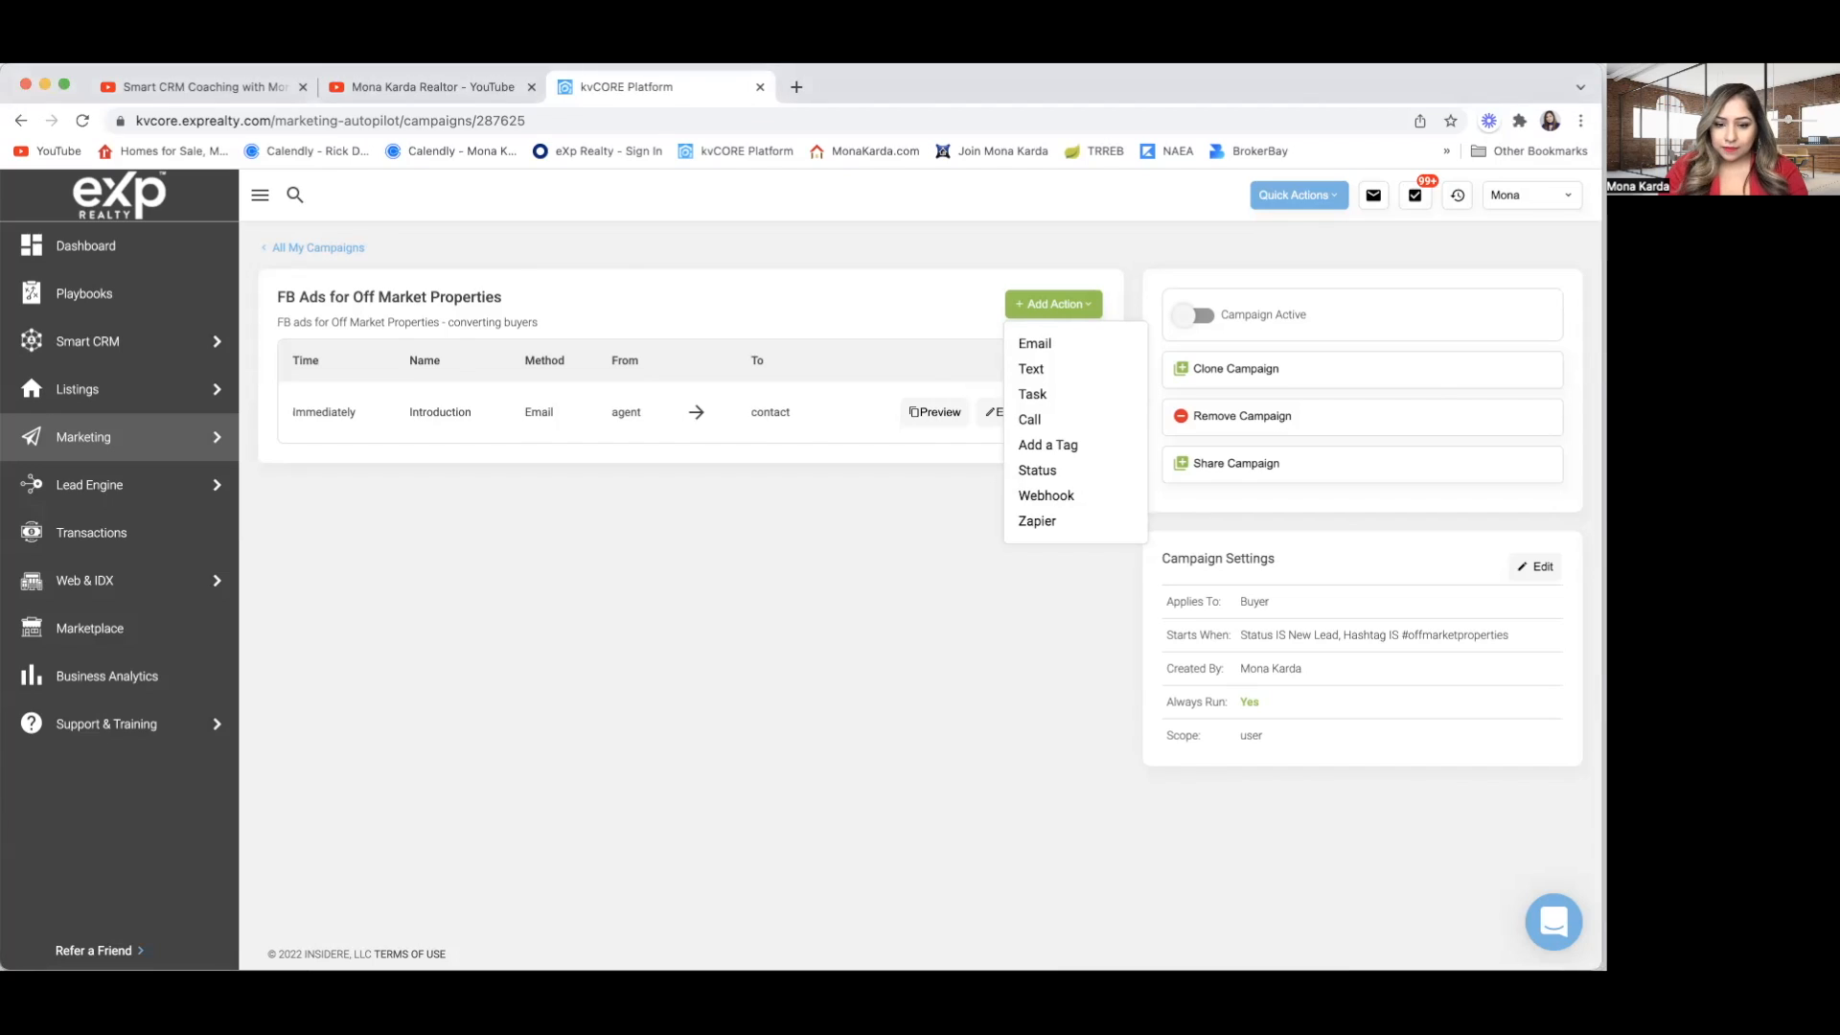
key("super+Tab")
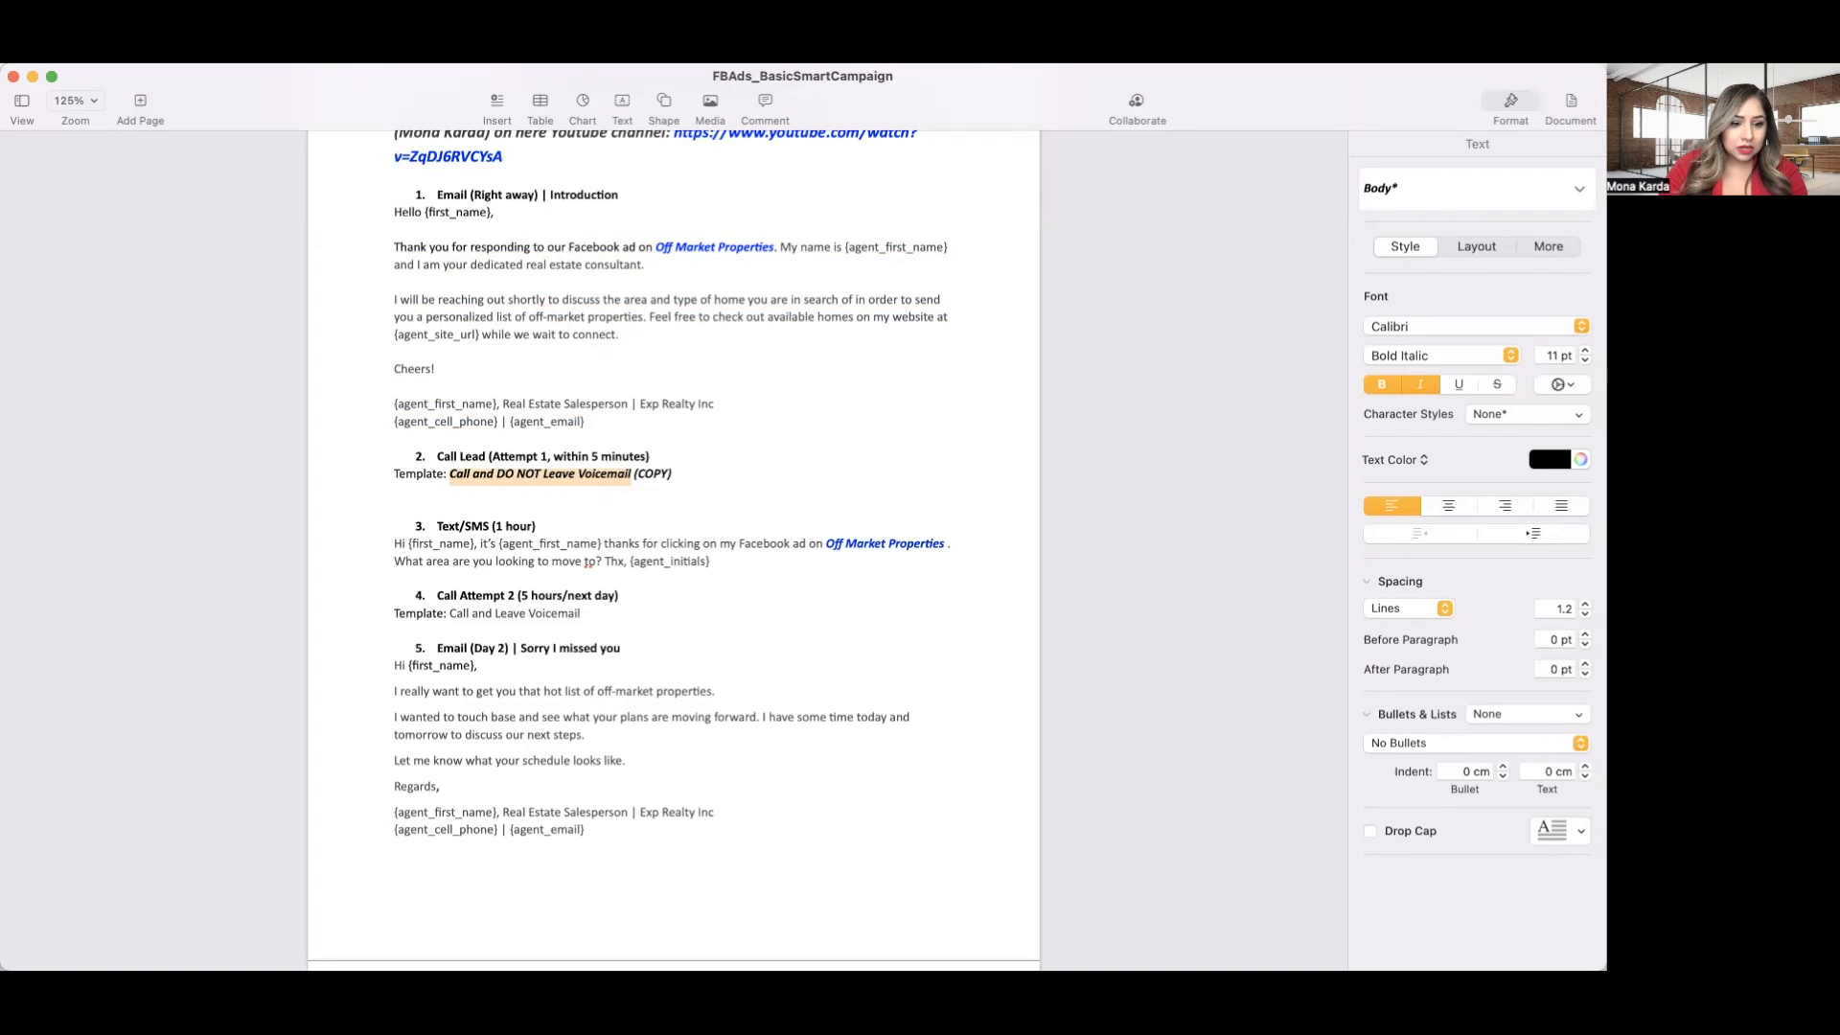
key("super+Tab")
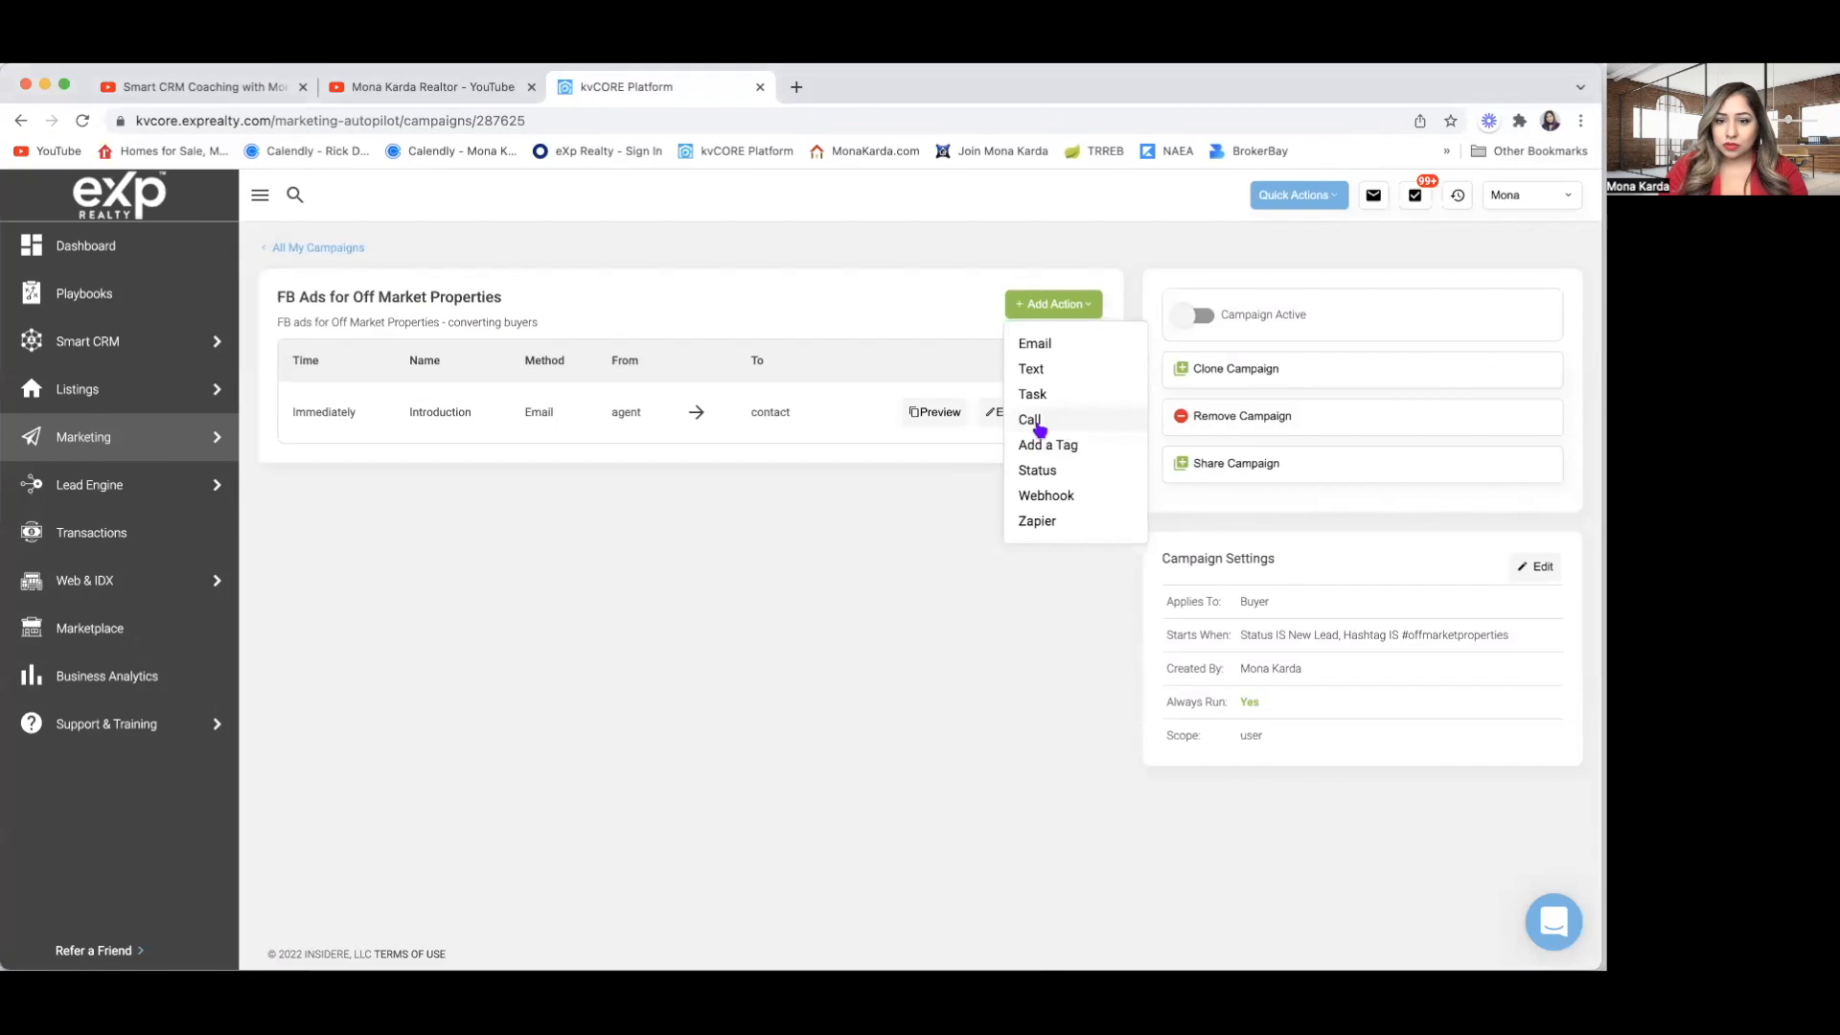
left_click(1031, 420)
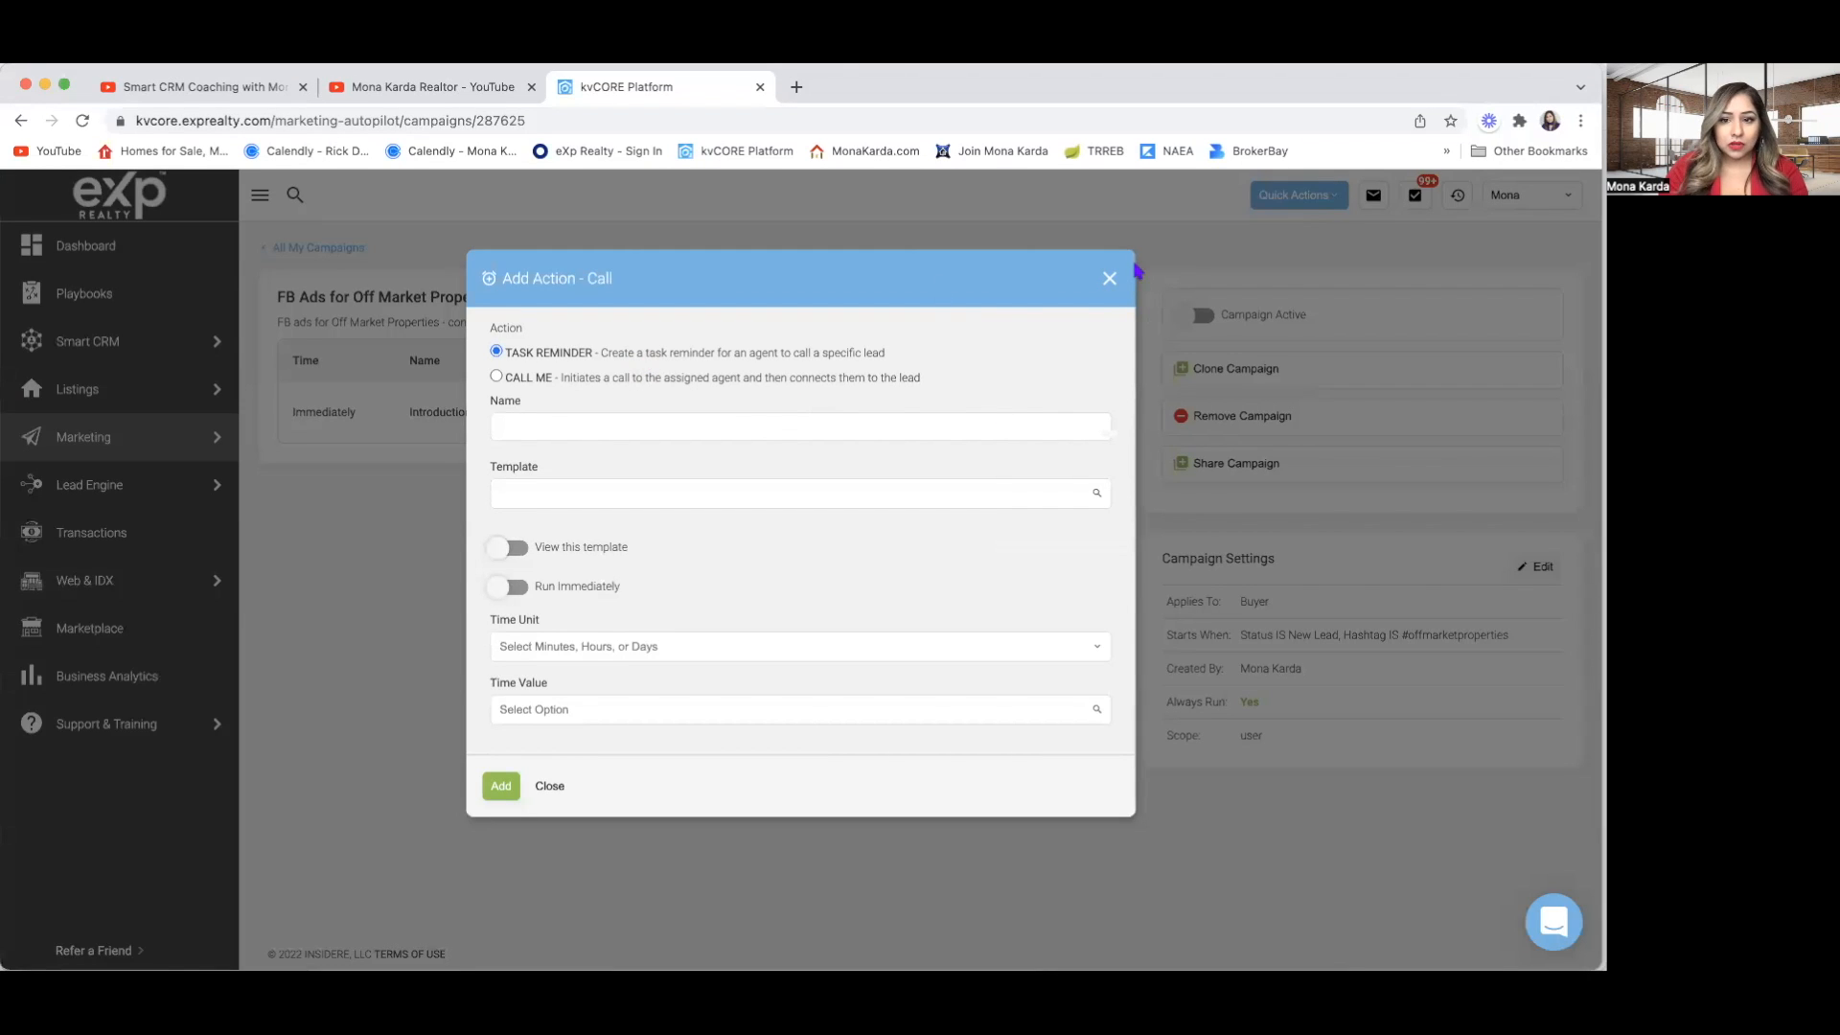
left_click(1109, 281)
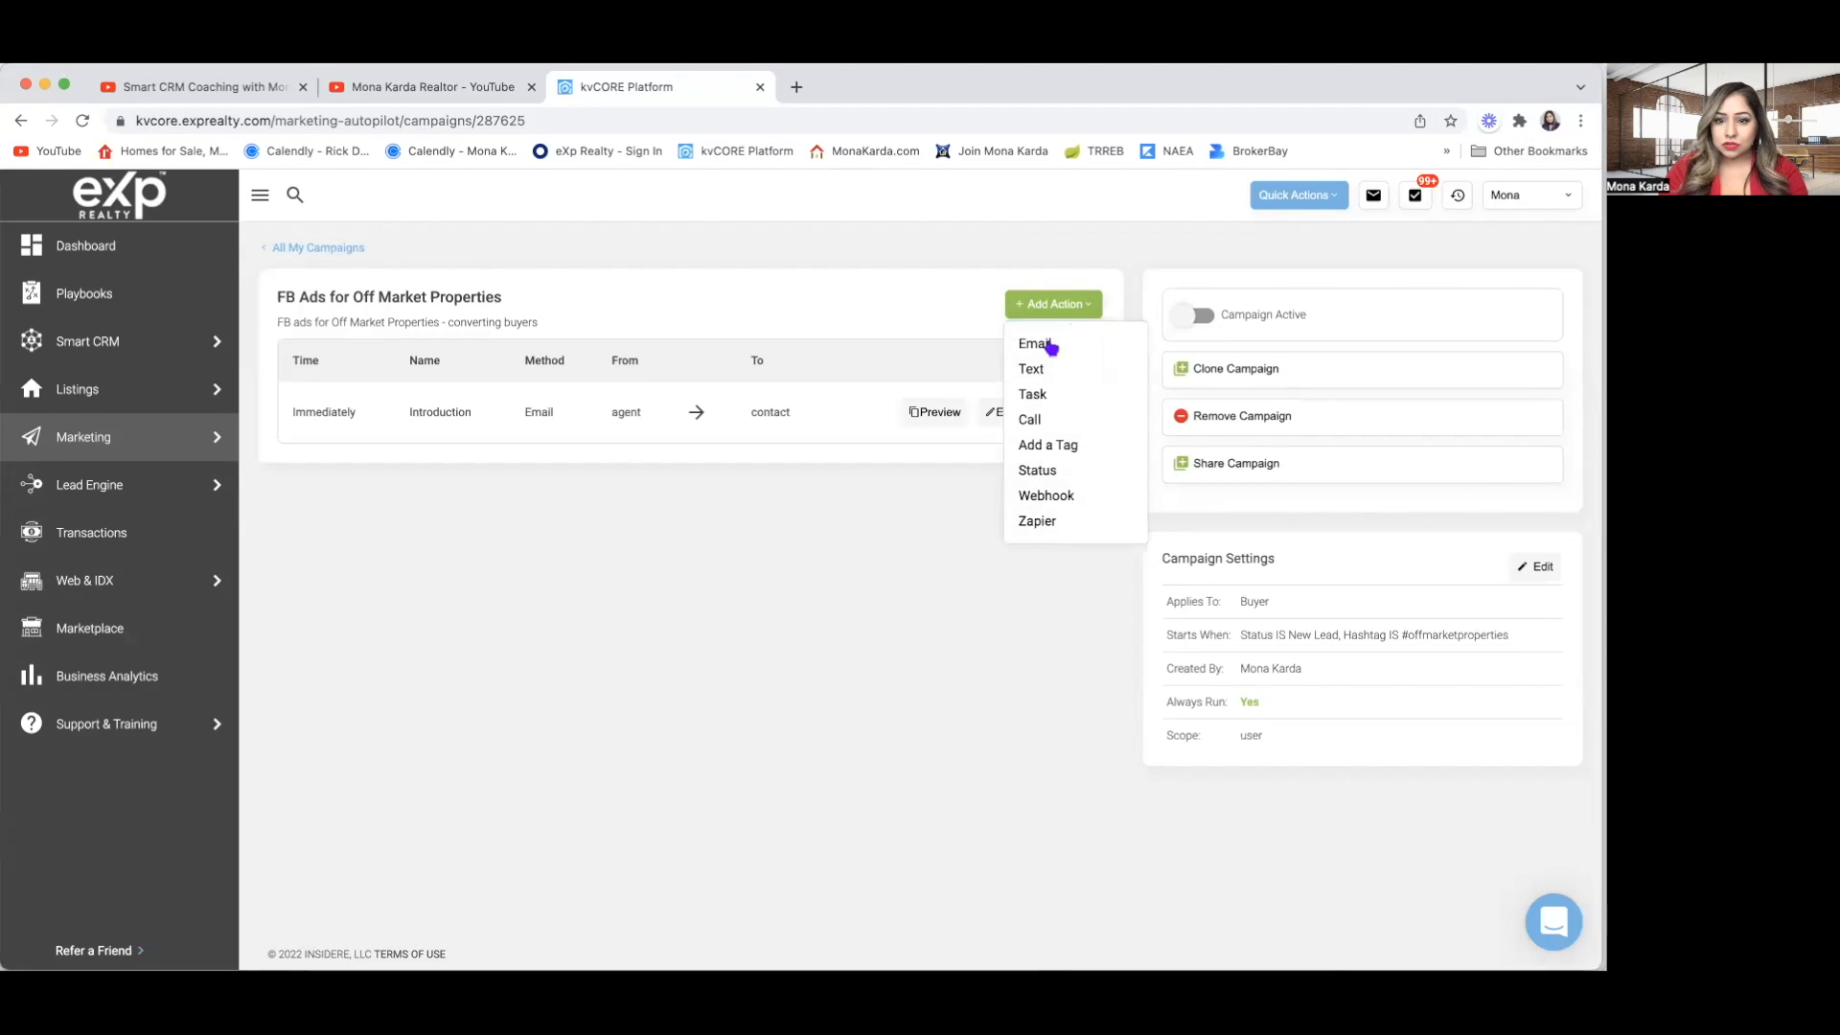
Try to find the "Call and DO NOT Leave Voicemail" template for a new task action, then close the action without adding it.
left_click(1048, 396)
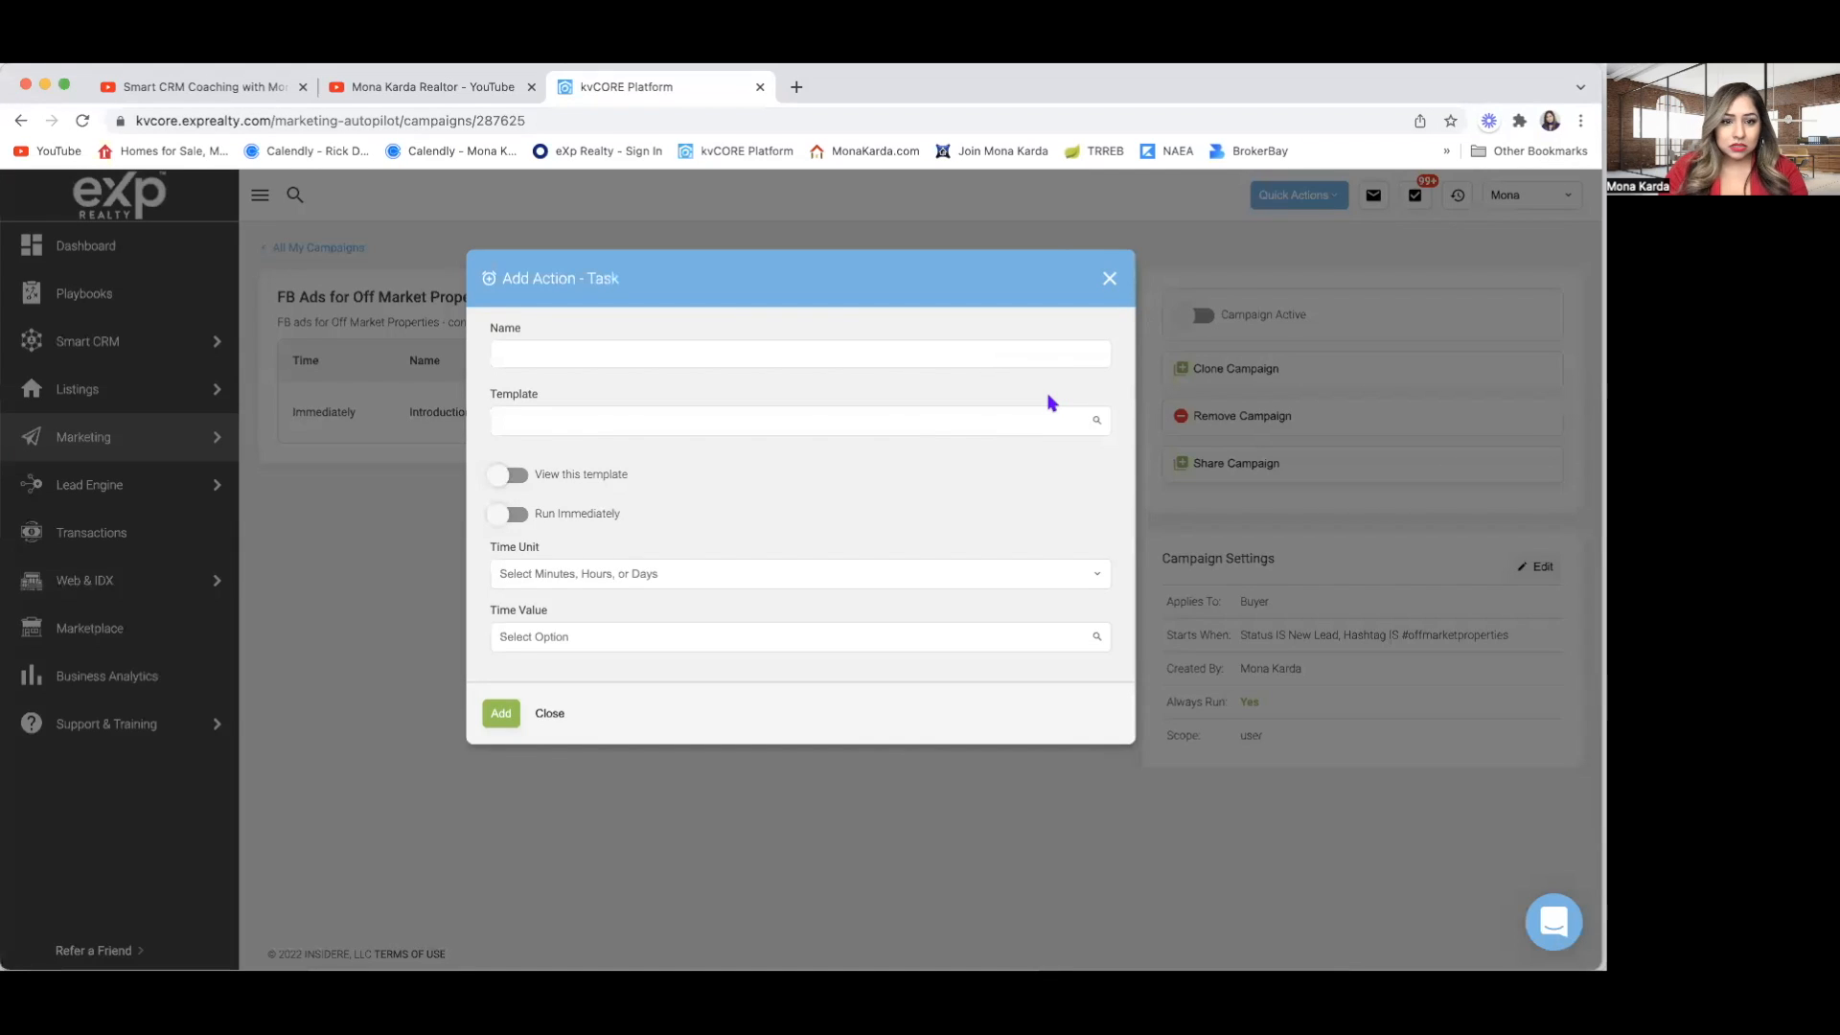
left_click(816, 422)
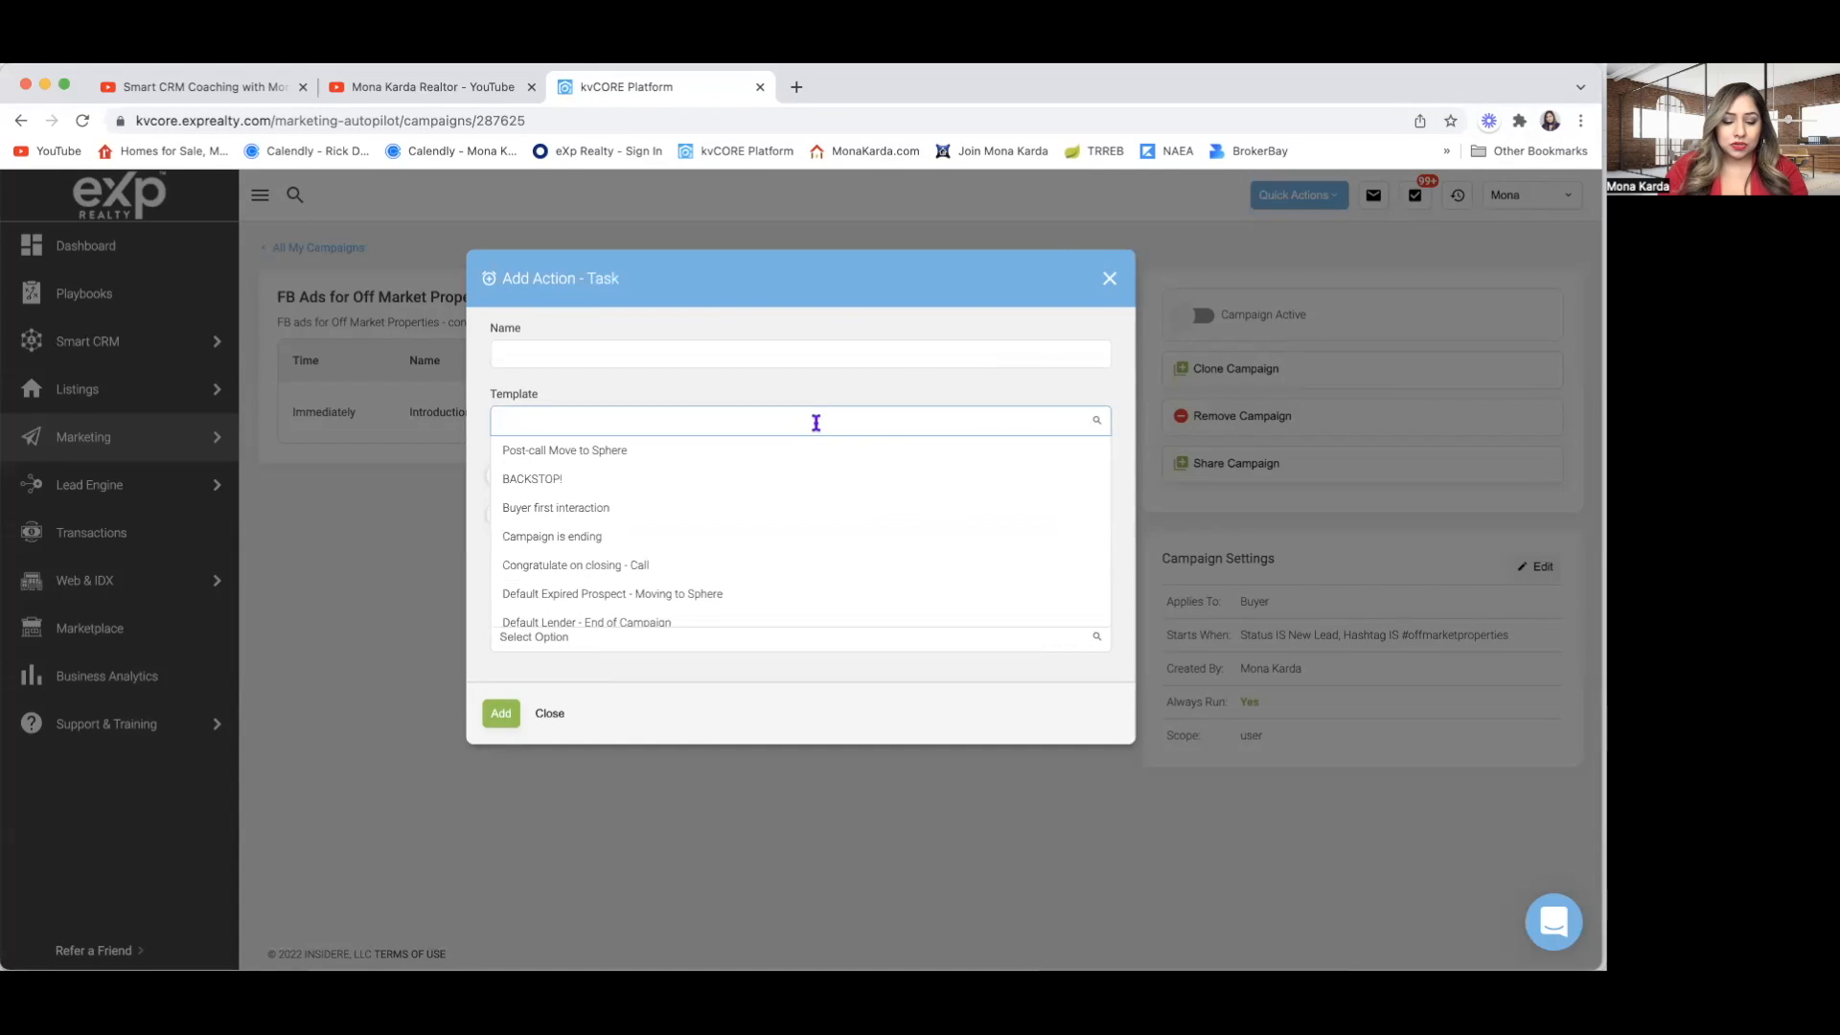
key("super+v")
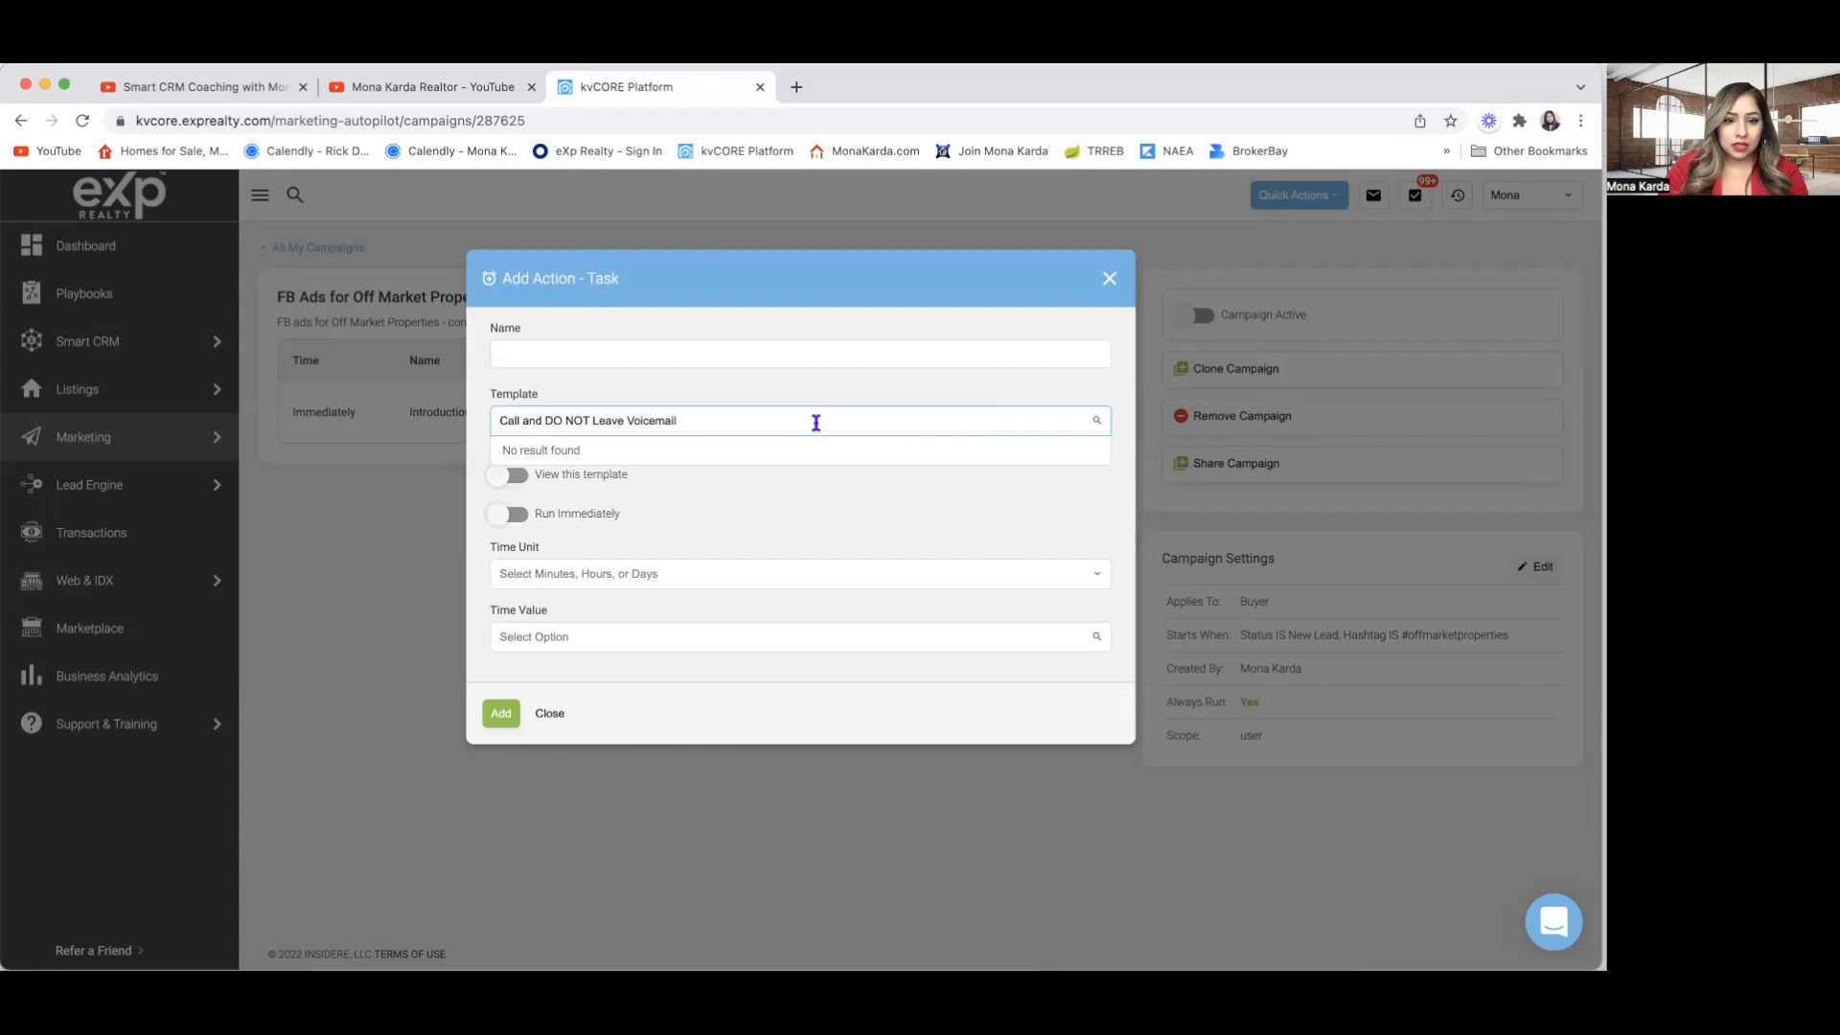
key("BackSpace")
key("BackSpace")
key("BackSpace")
key("BackSpace")
key("BackSpace")
key("BackSpace")
key("BackSpace")
key("BackSpace")
key("BackSpace")
key("BackSpace")
key("BackSpace")
key("BackSpace")
key("BackSpace")
key("BackSpace")
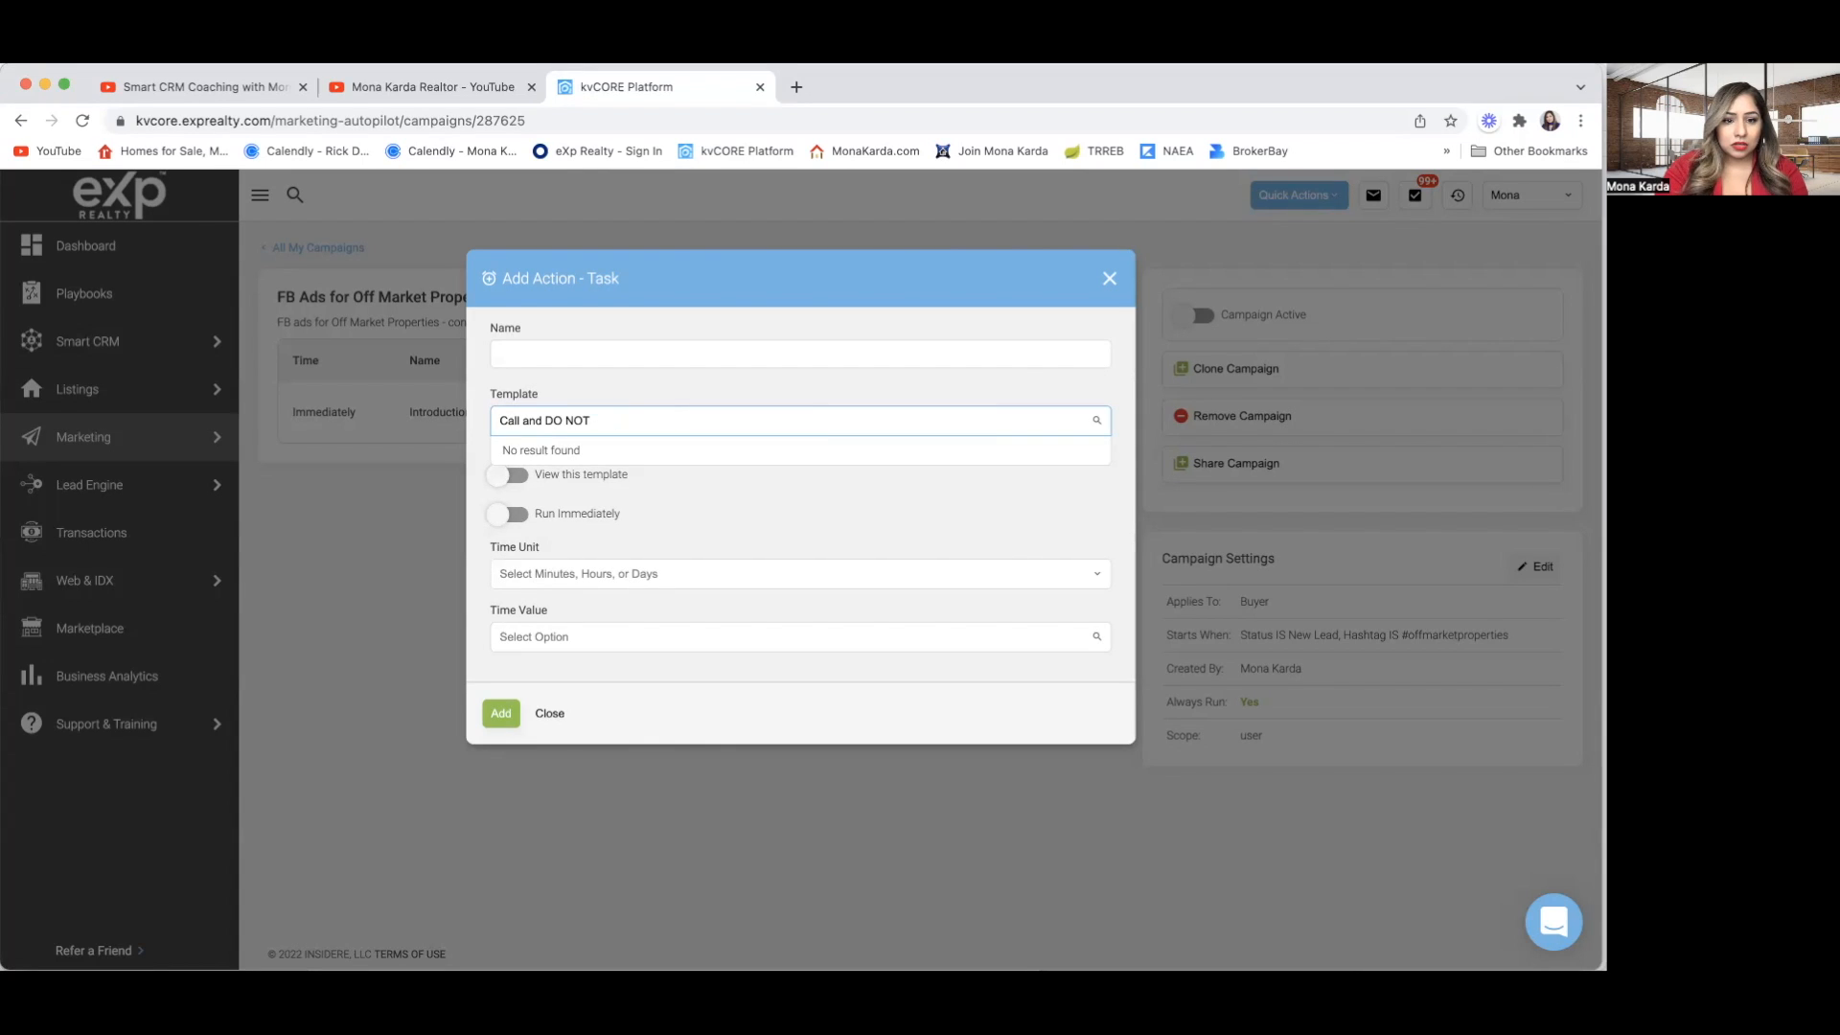
key("BackSpace")
key("BackSpace")
key("BackSpace")
key("BackSpace")
key("BackSpace")
key("BackSpace")
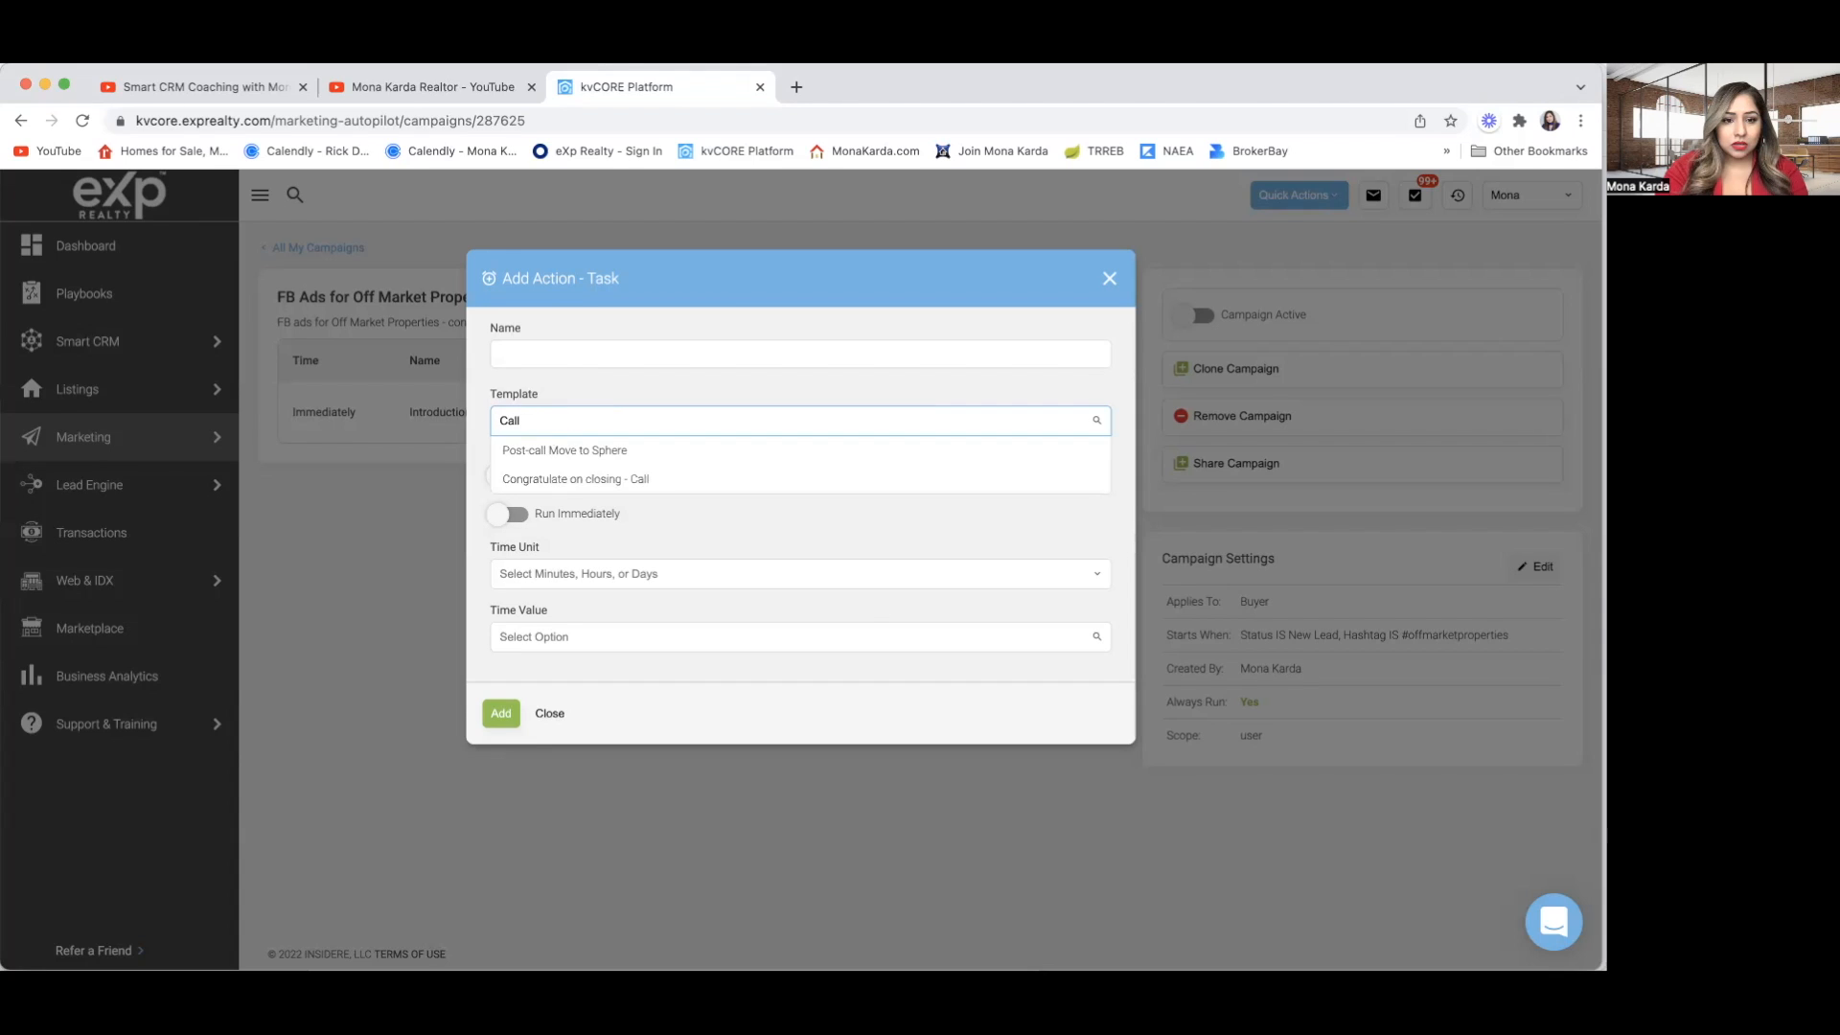
key("BackSpace")
key("BackSpace")
key("BackSpace")
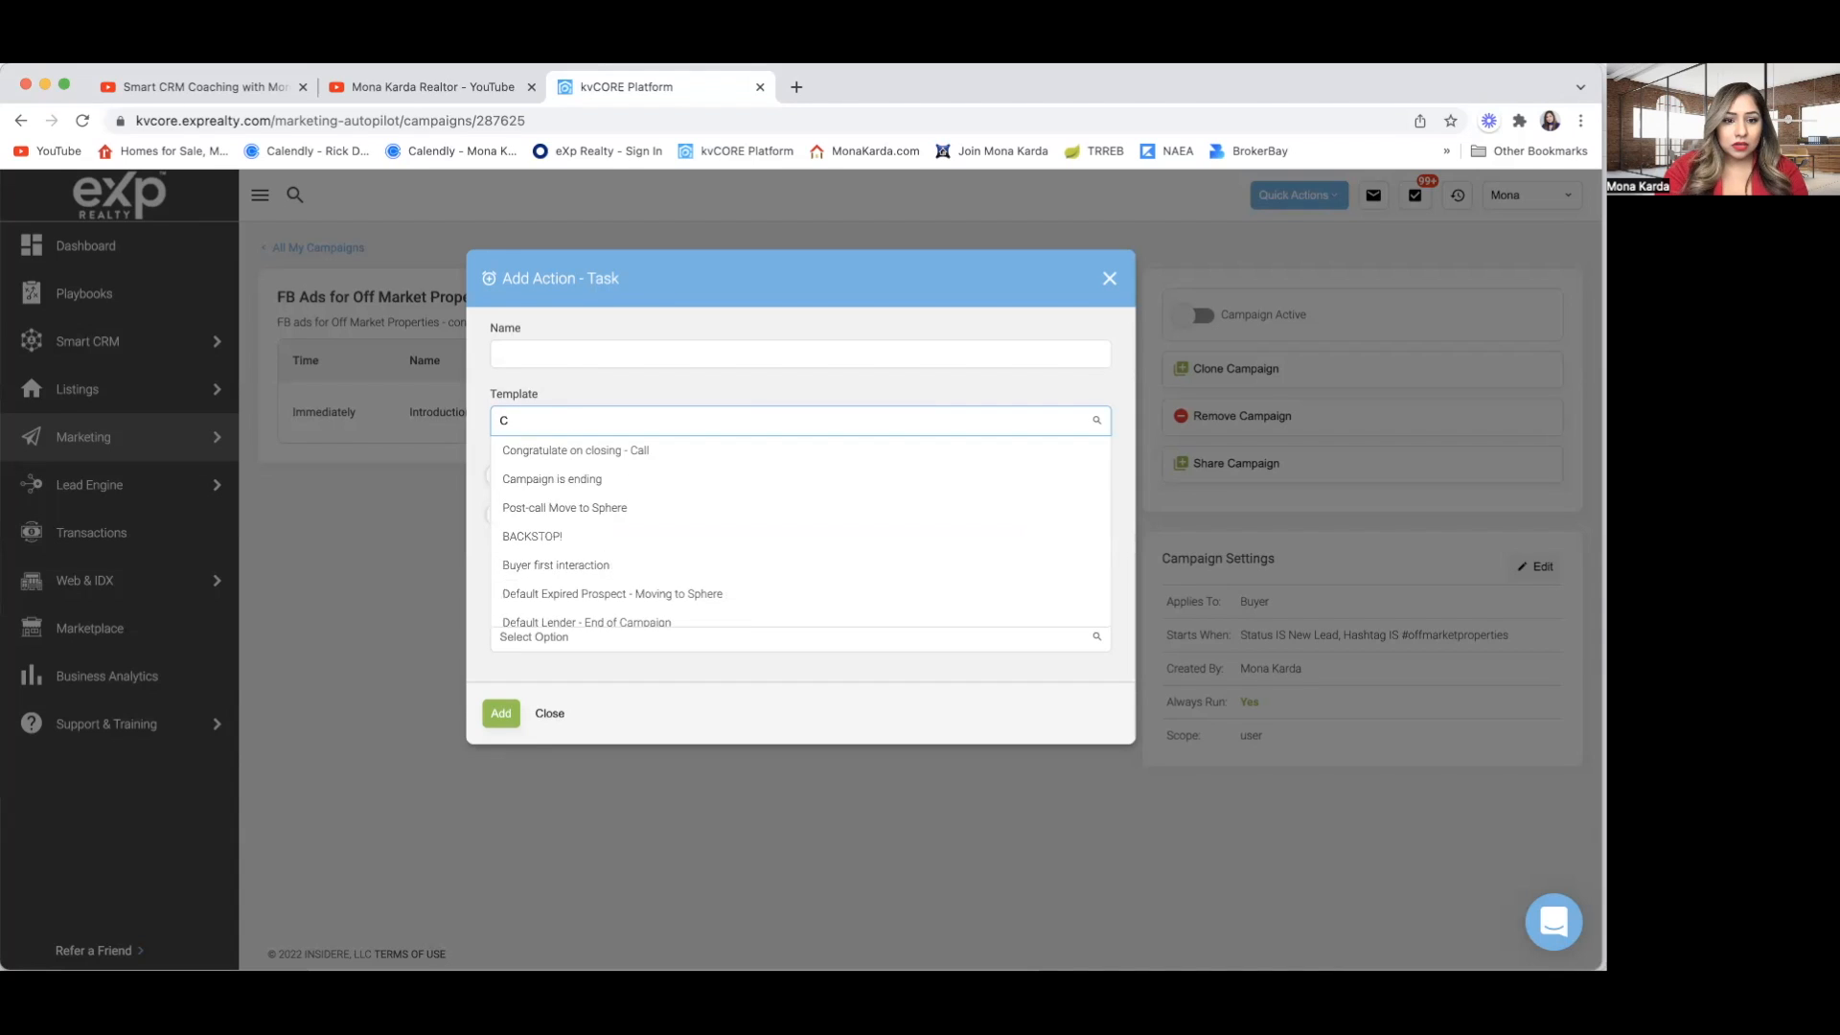
type("all ")
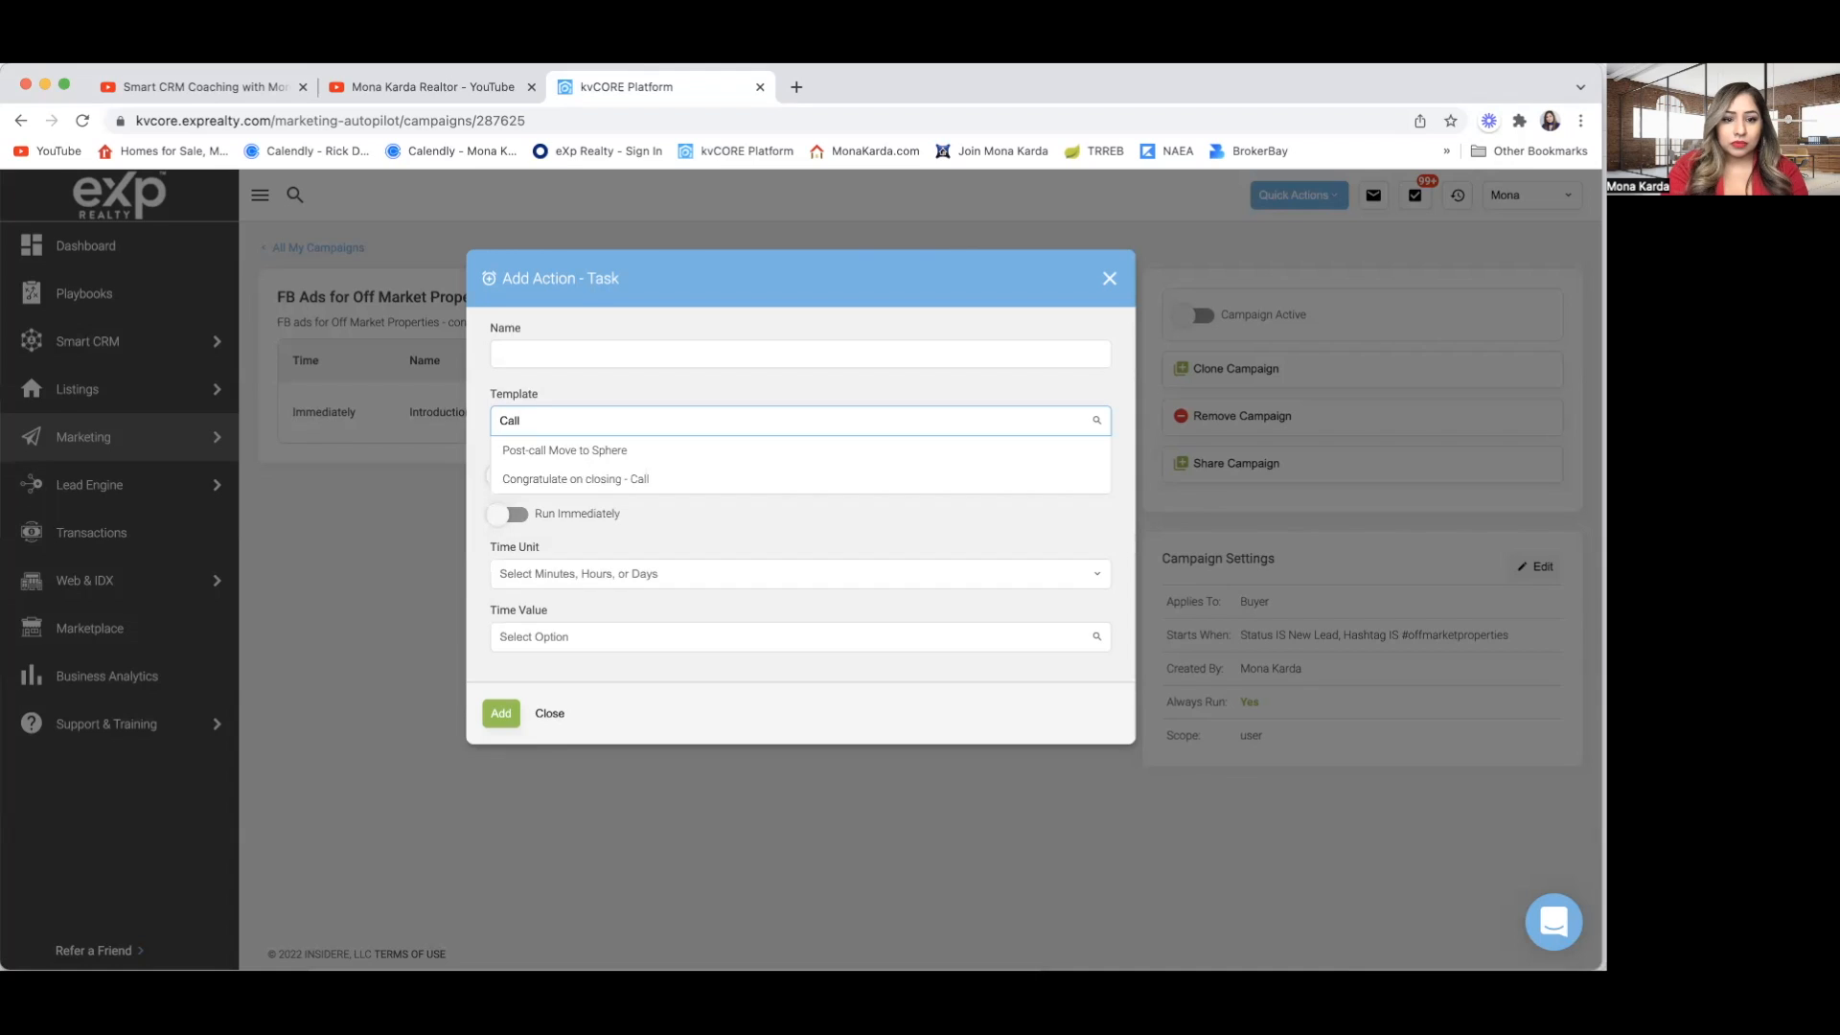
type("(")
key("BackSpace")
key("BackSpace")
key("BackSpace")
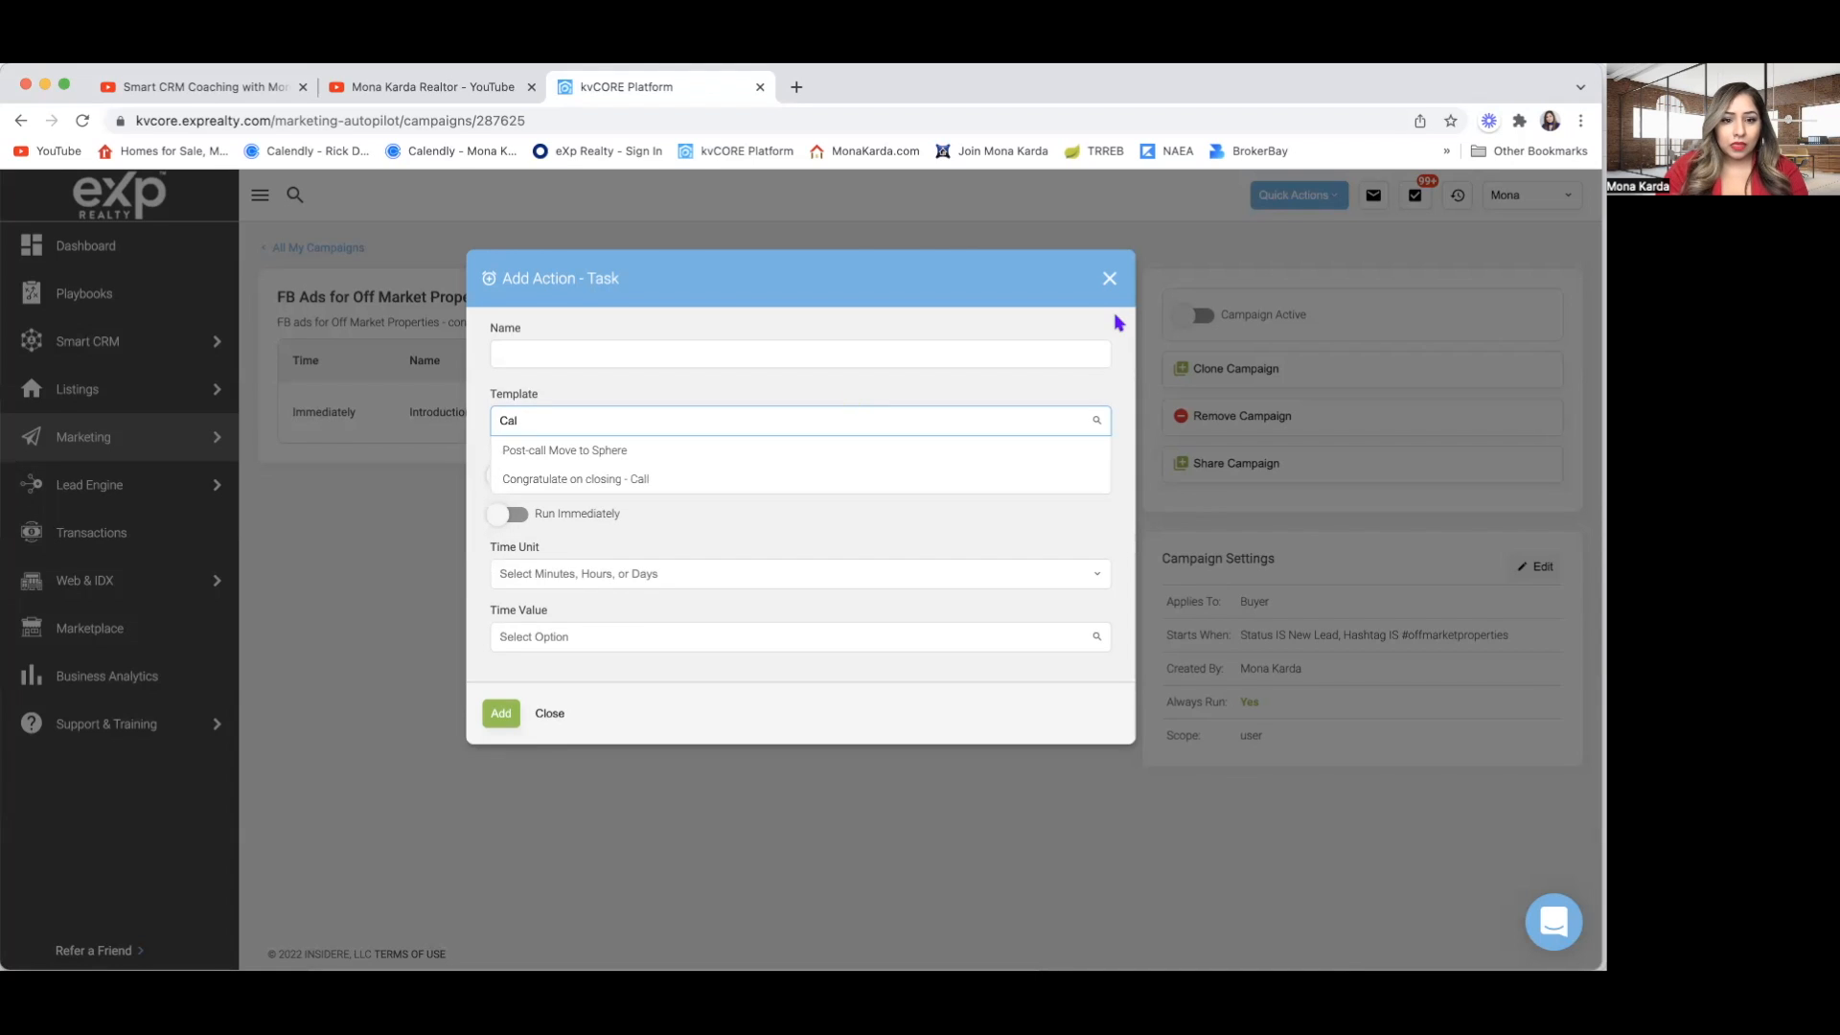
left_click(1109, 278)
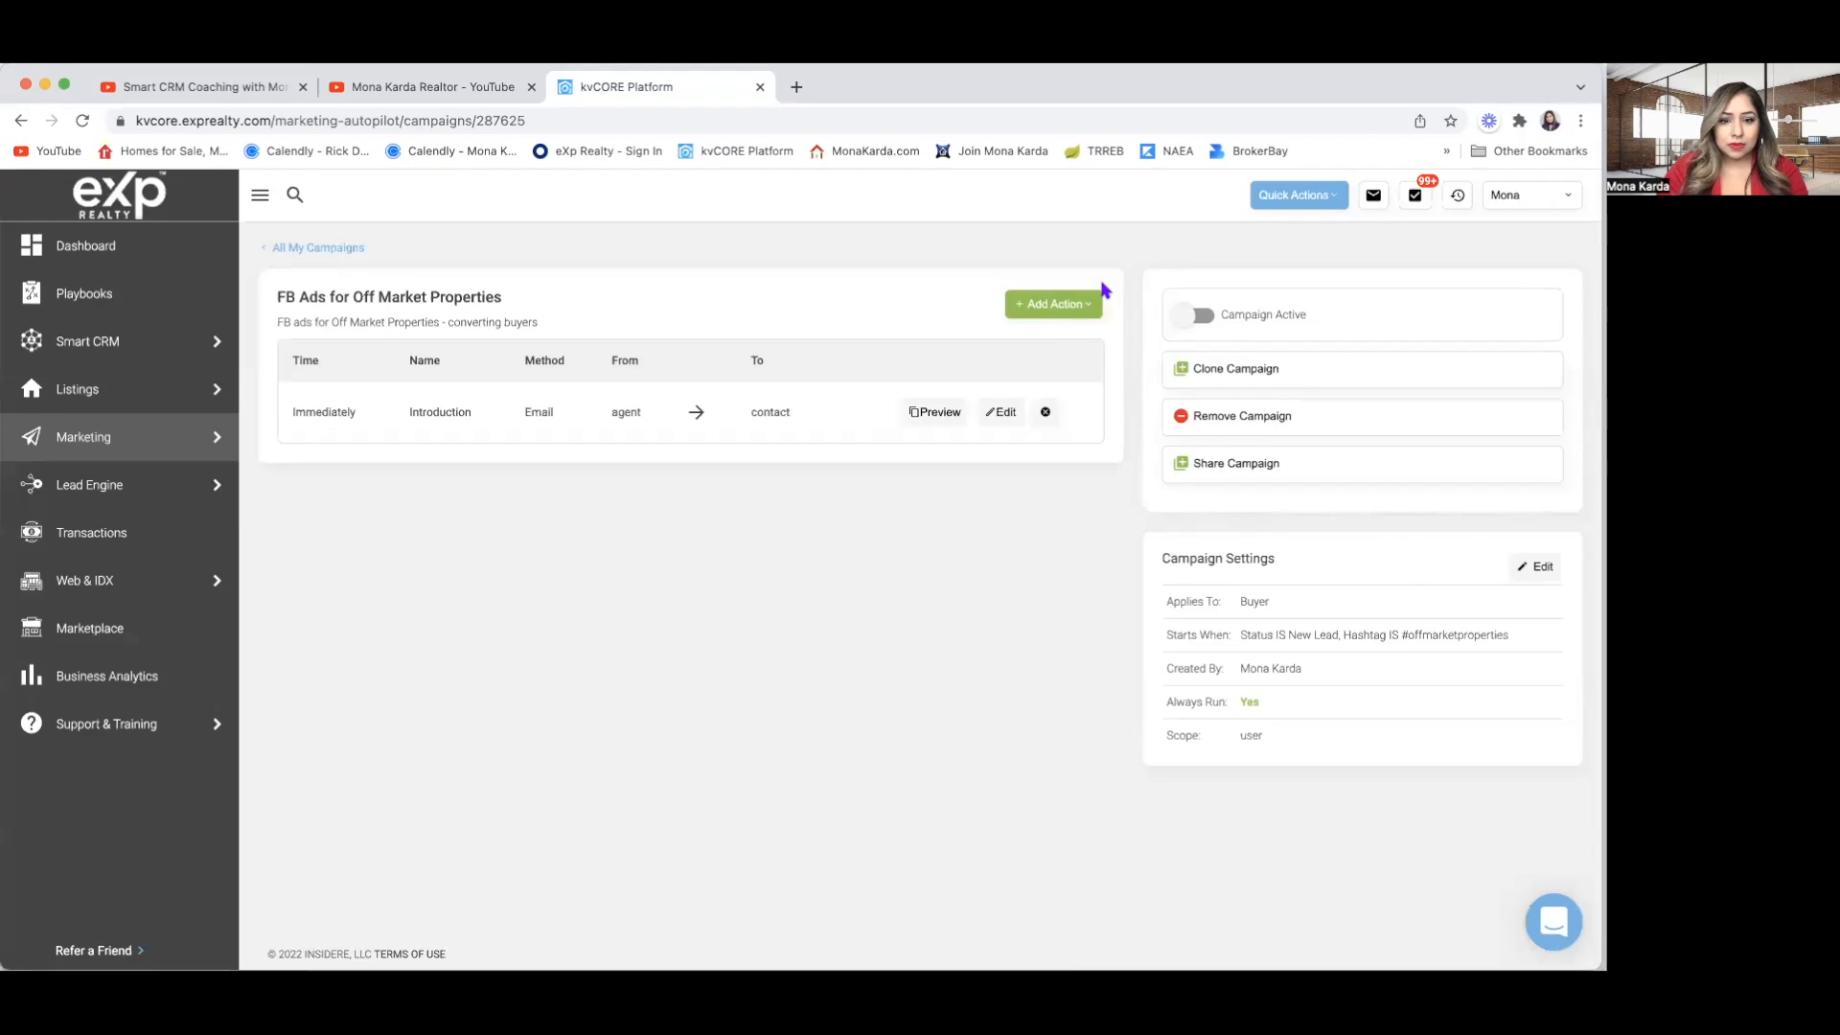
left_click(1064, 316)
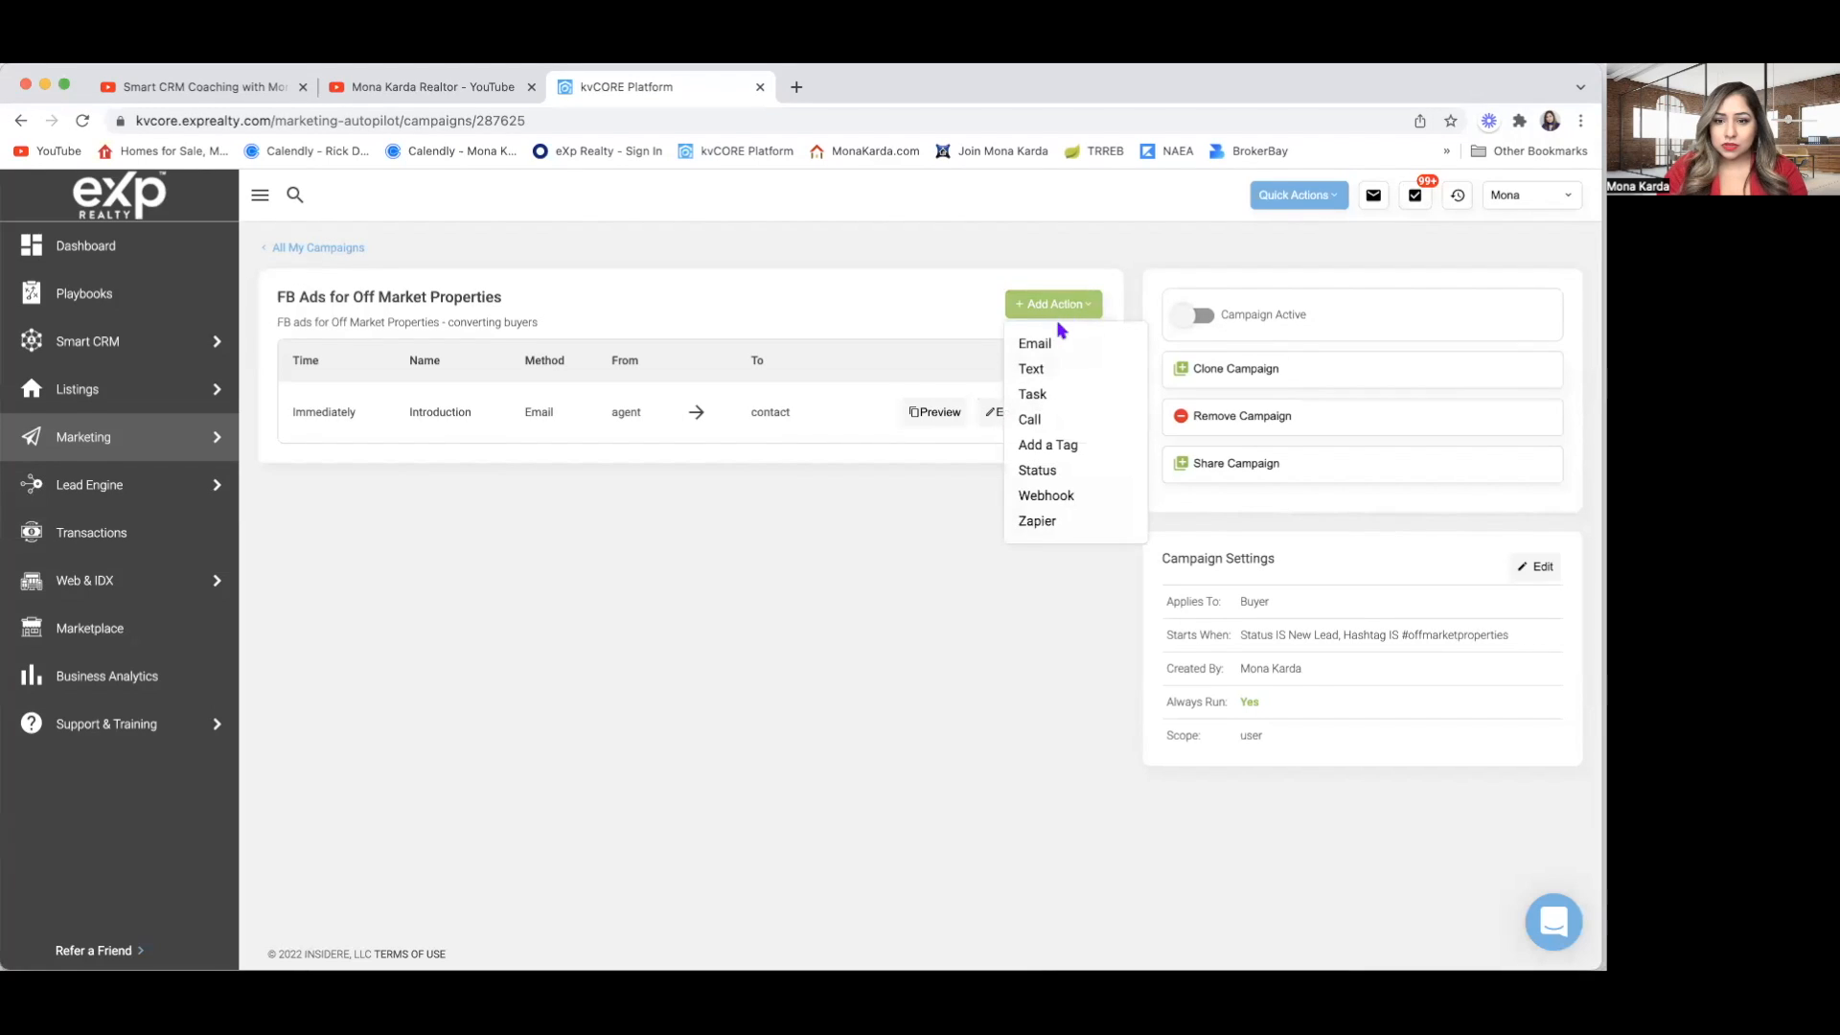
left_click(1037, 420)
left_click(609, 496)
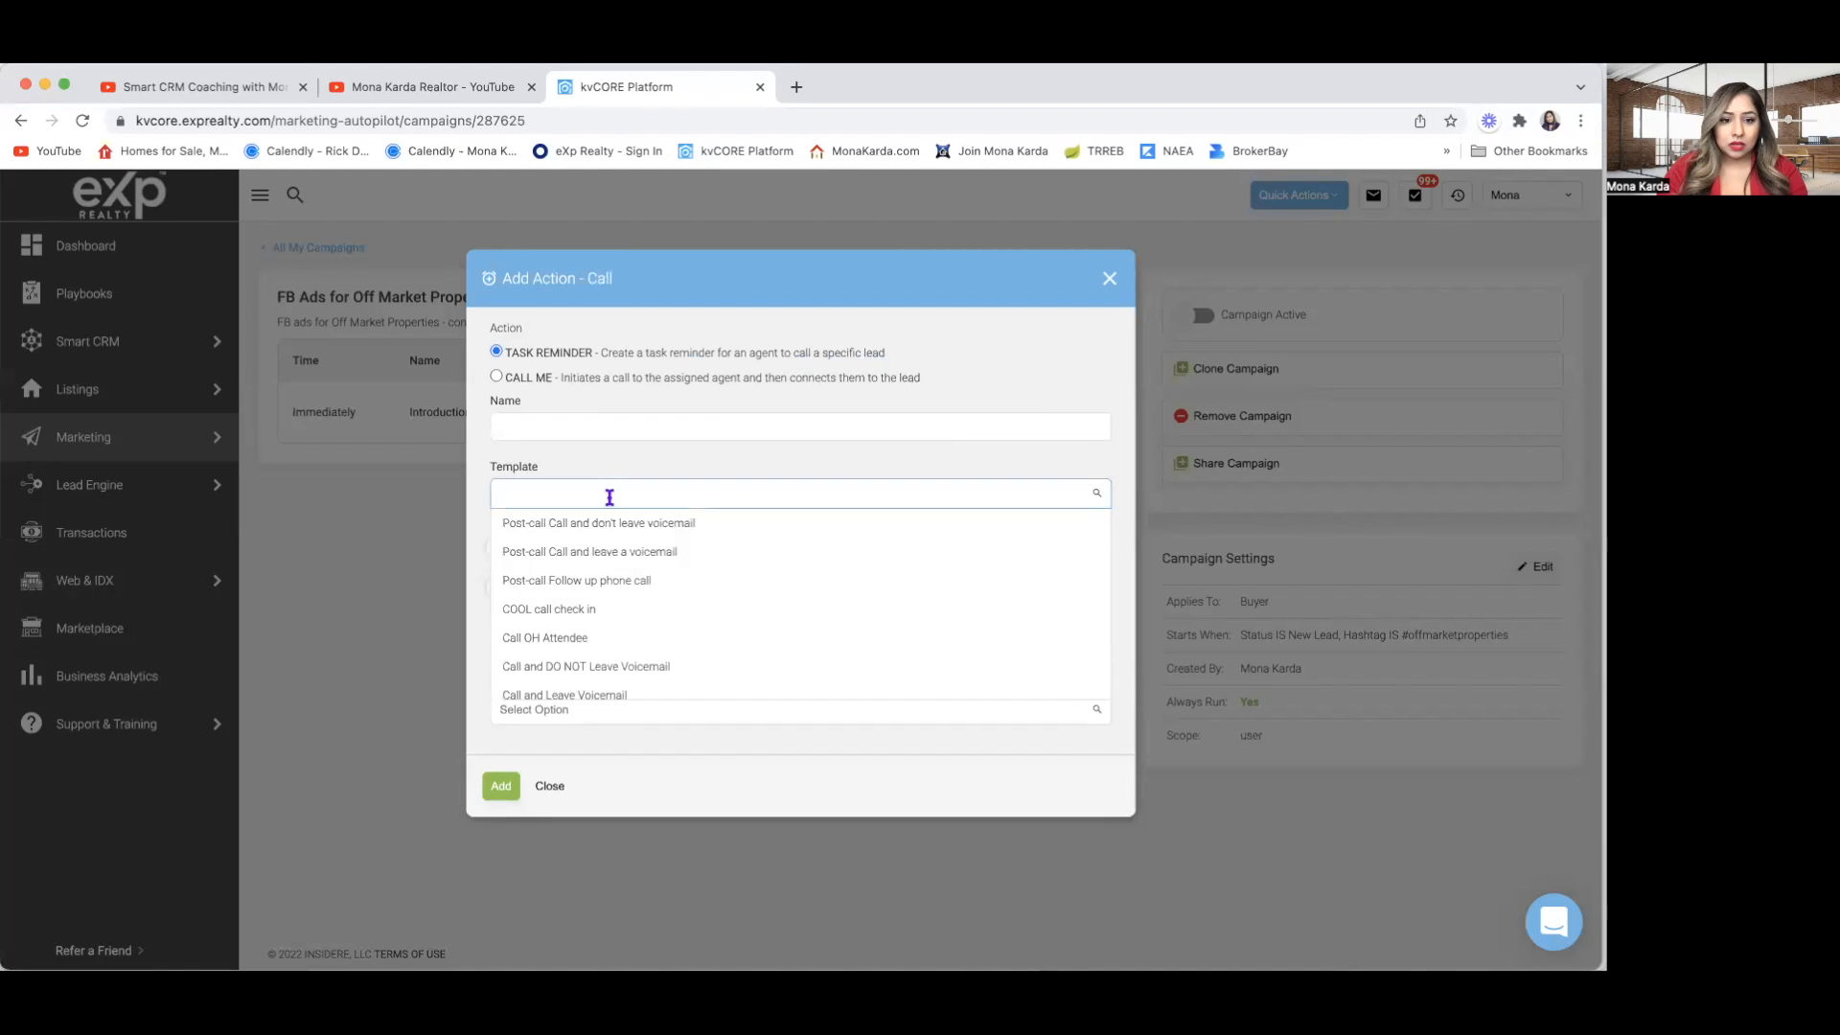
type("call")
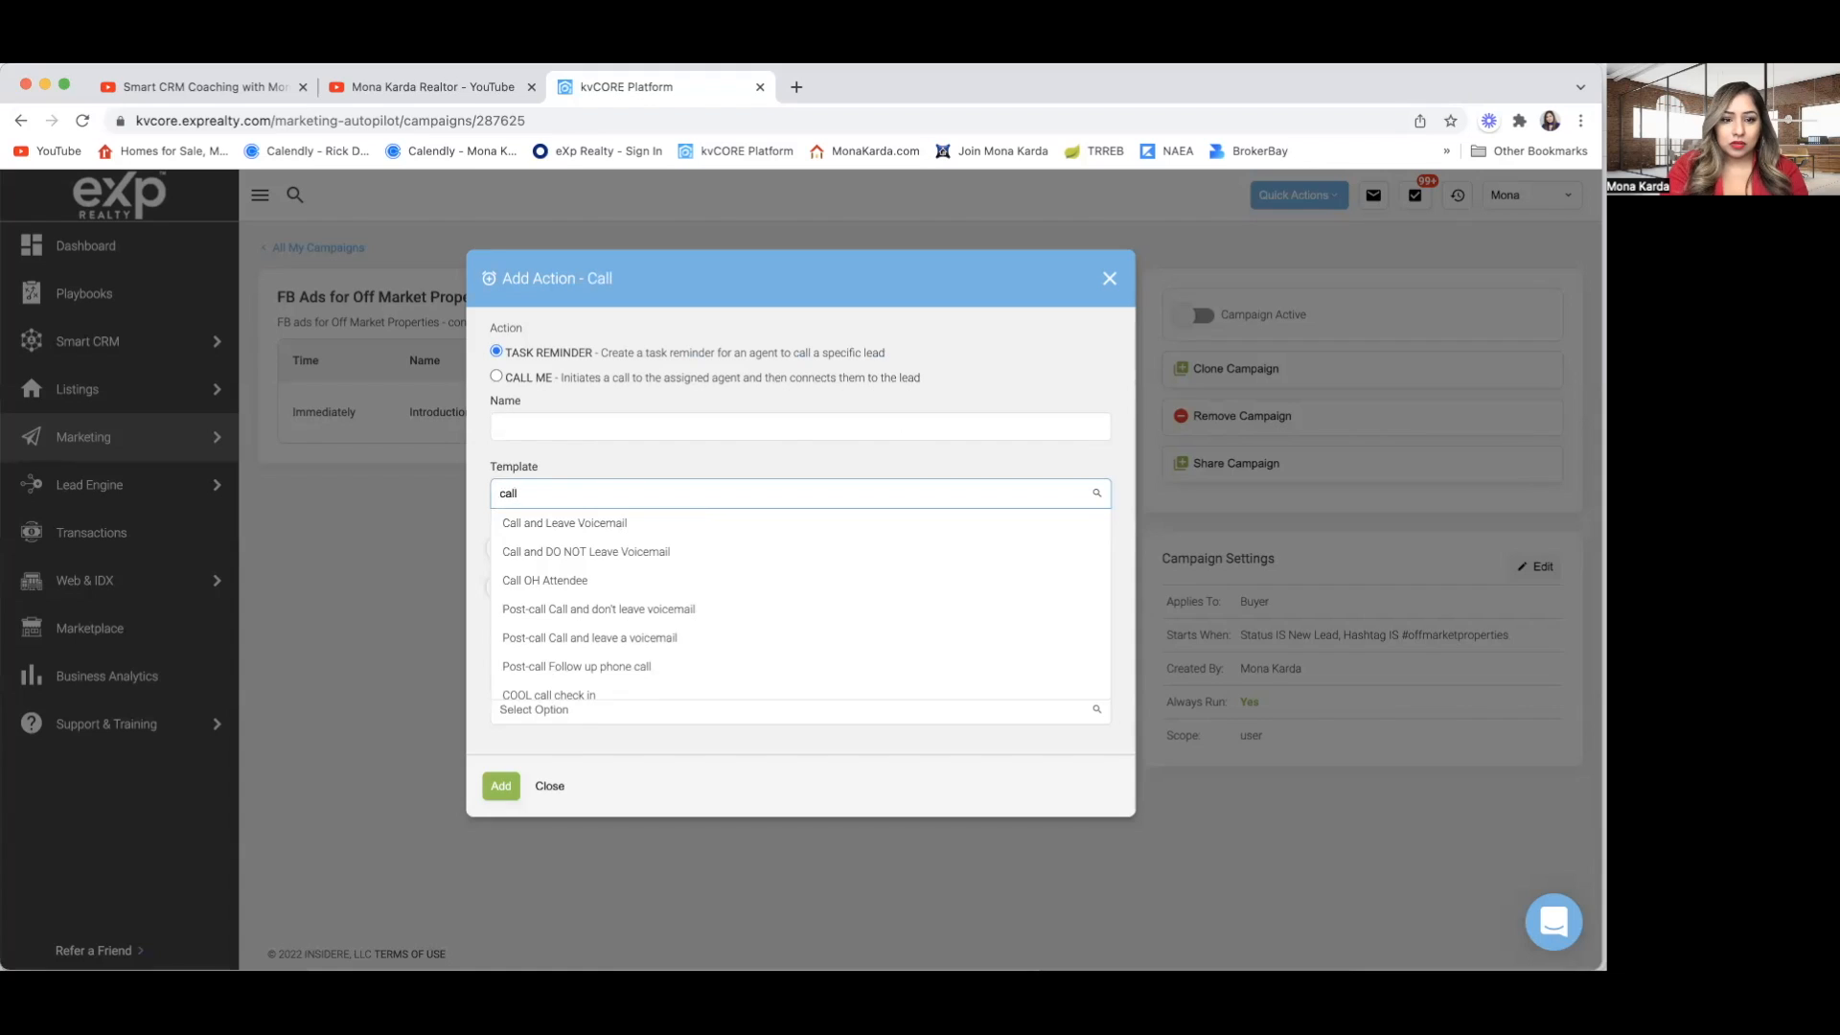
left_click(1112, 280)
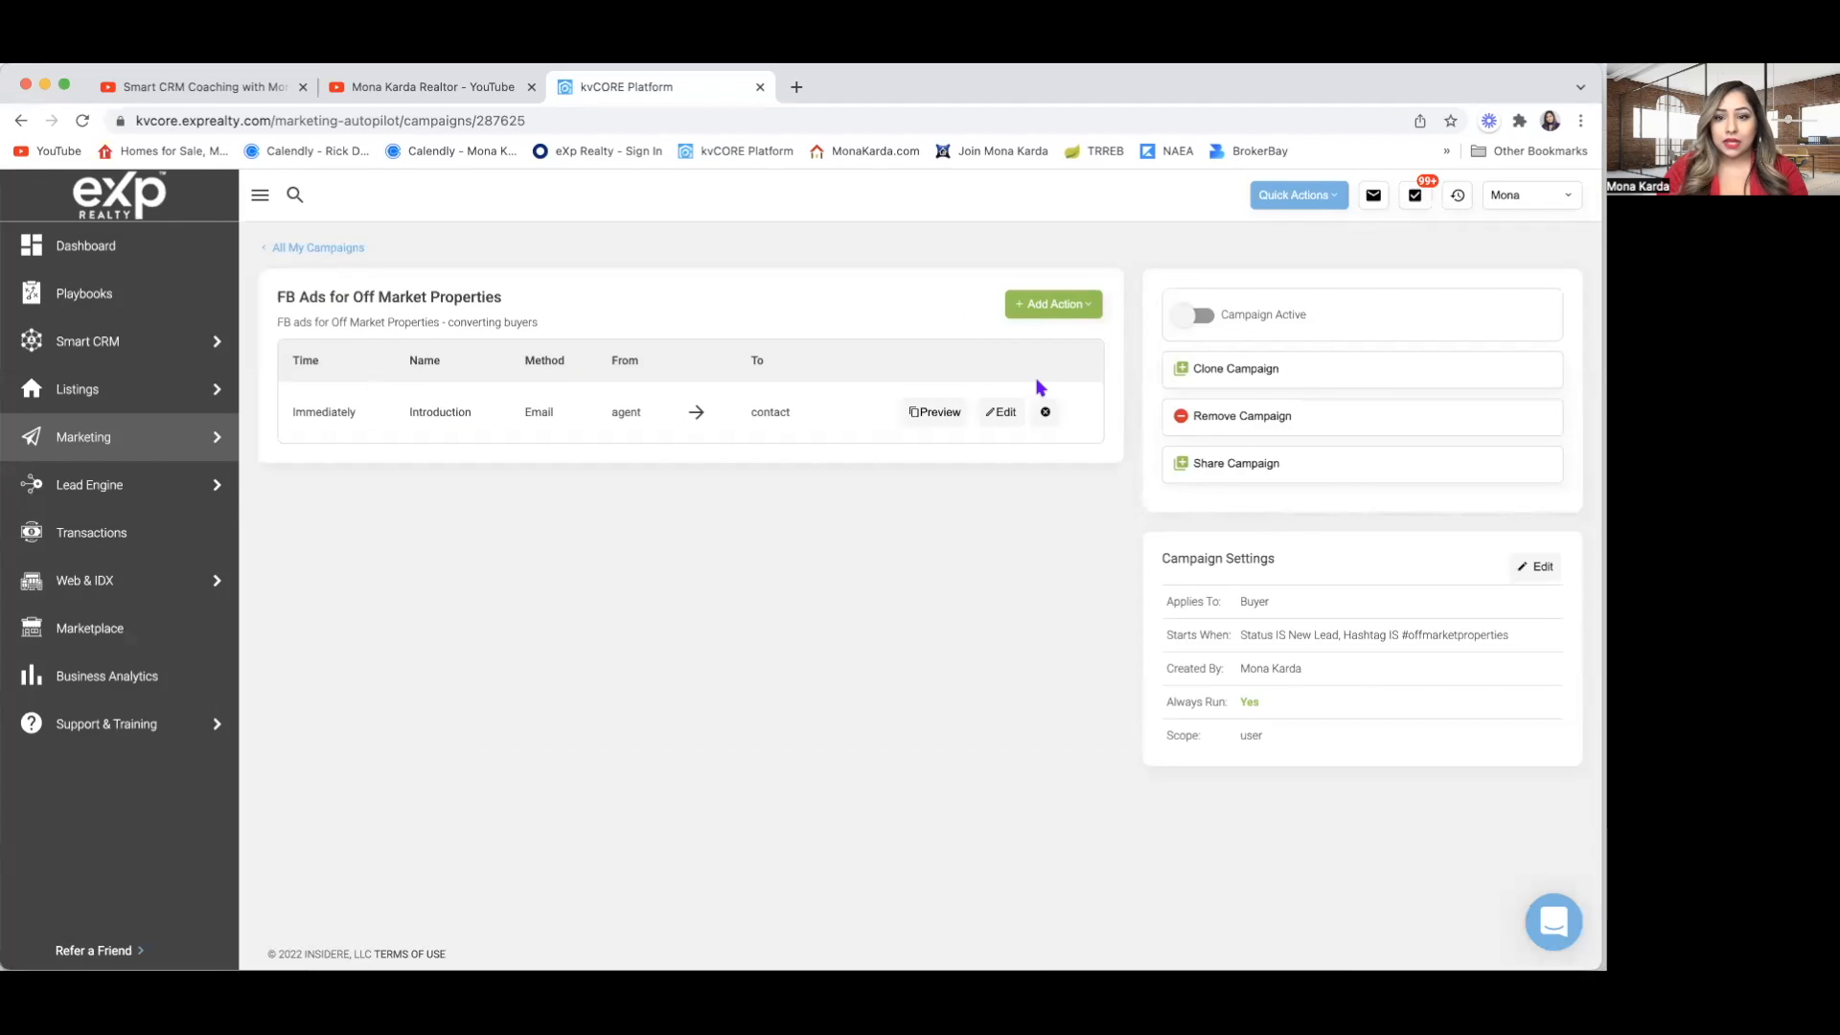
Start a new call action in the campaign and assign the "Call and DO NOT Leave Voicemail" template to it.
left_click(1071, 307)
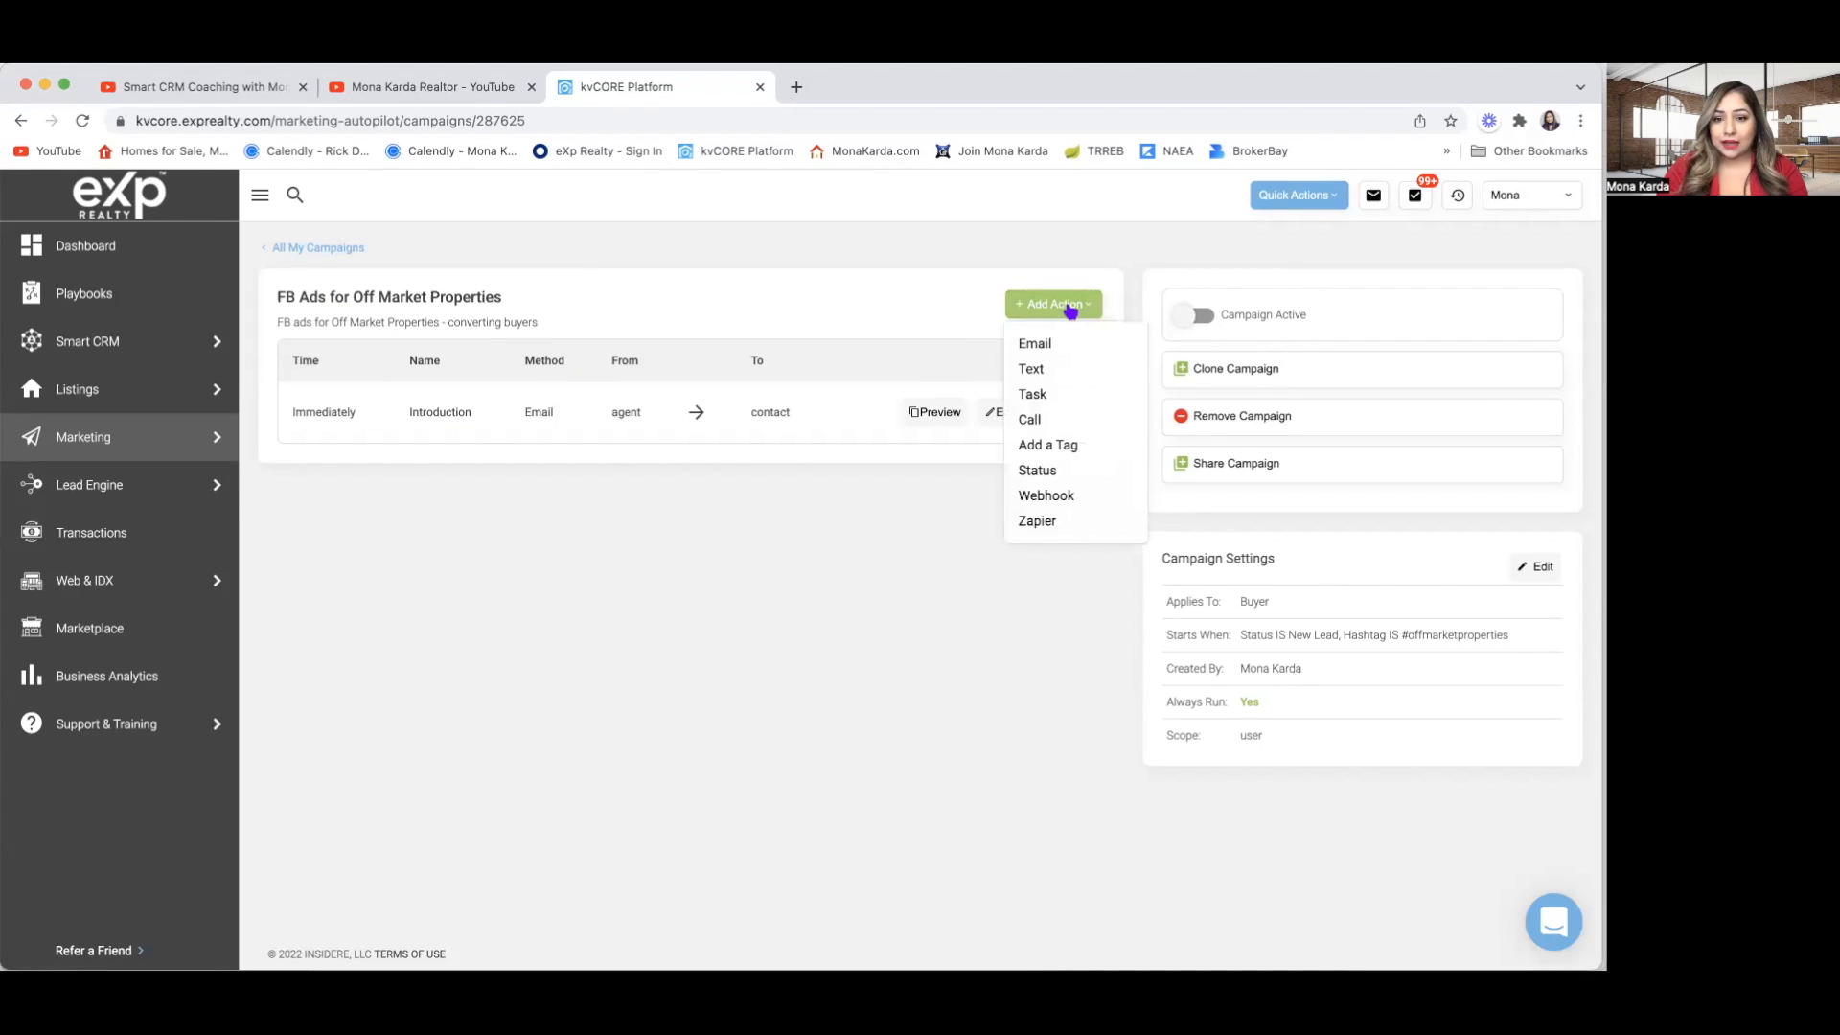
left_click(1045, 419)
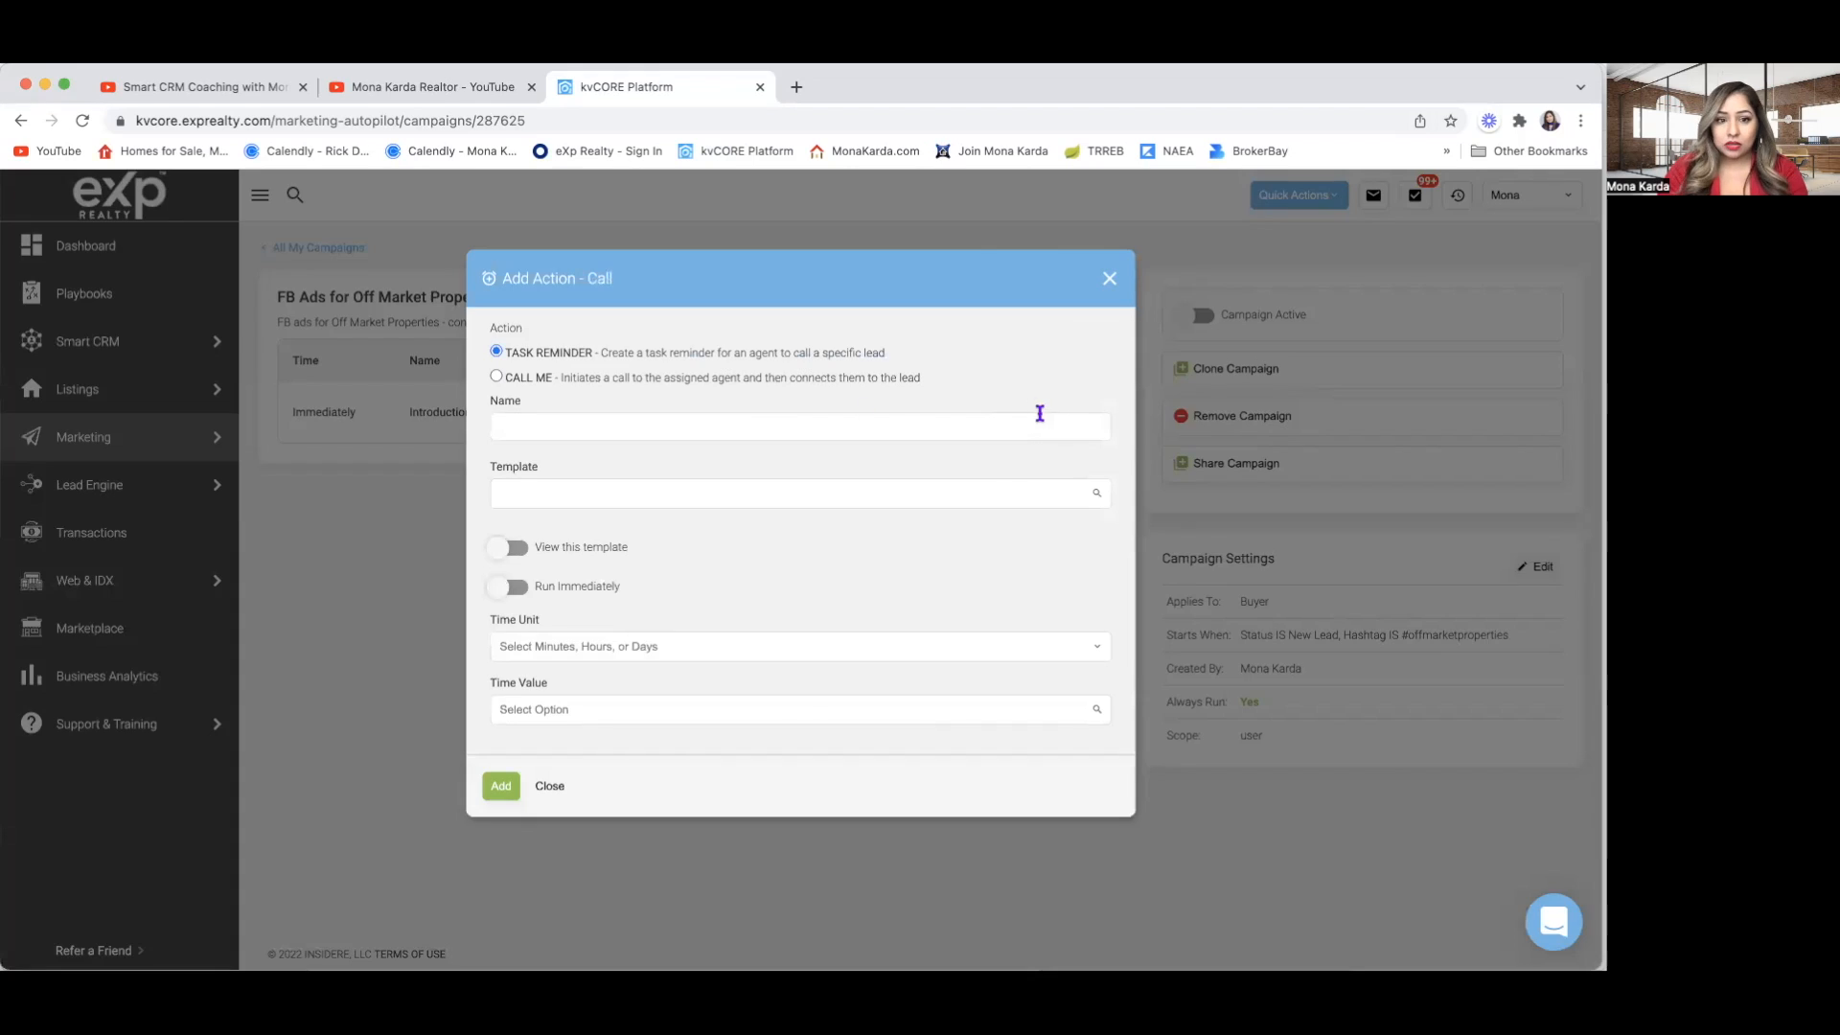
left_click(529, 493)
type("call l")
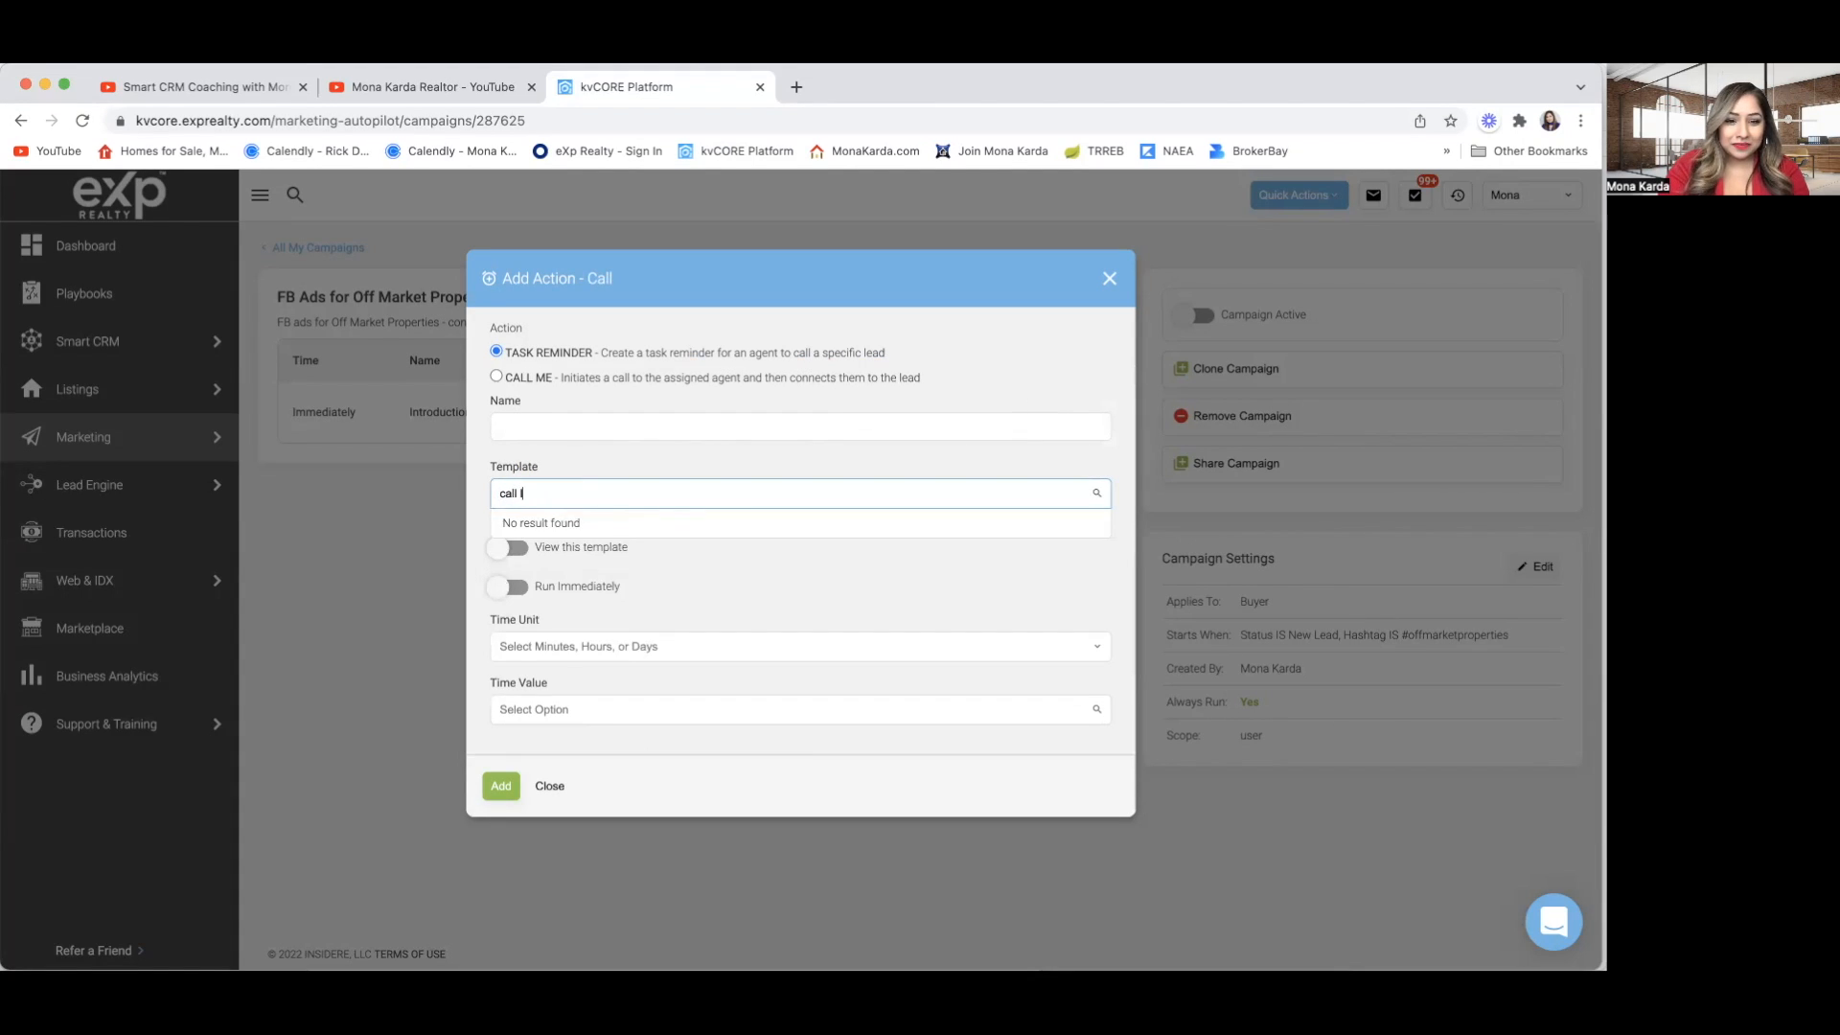
key("BackSpace")
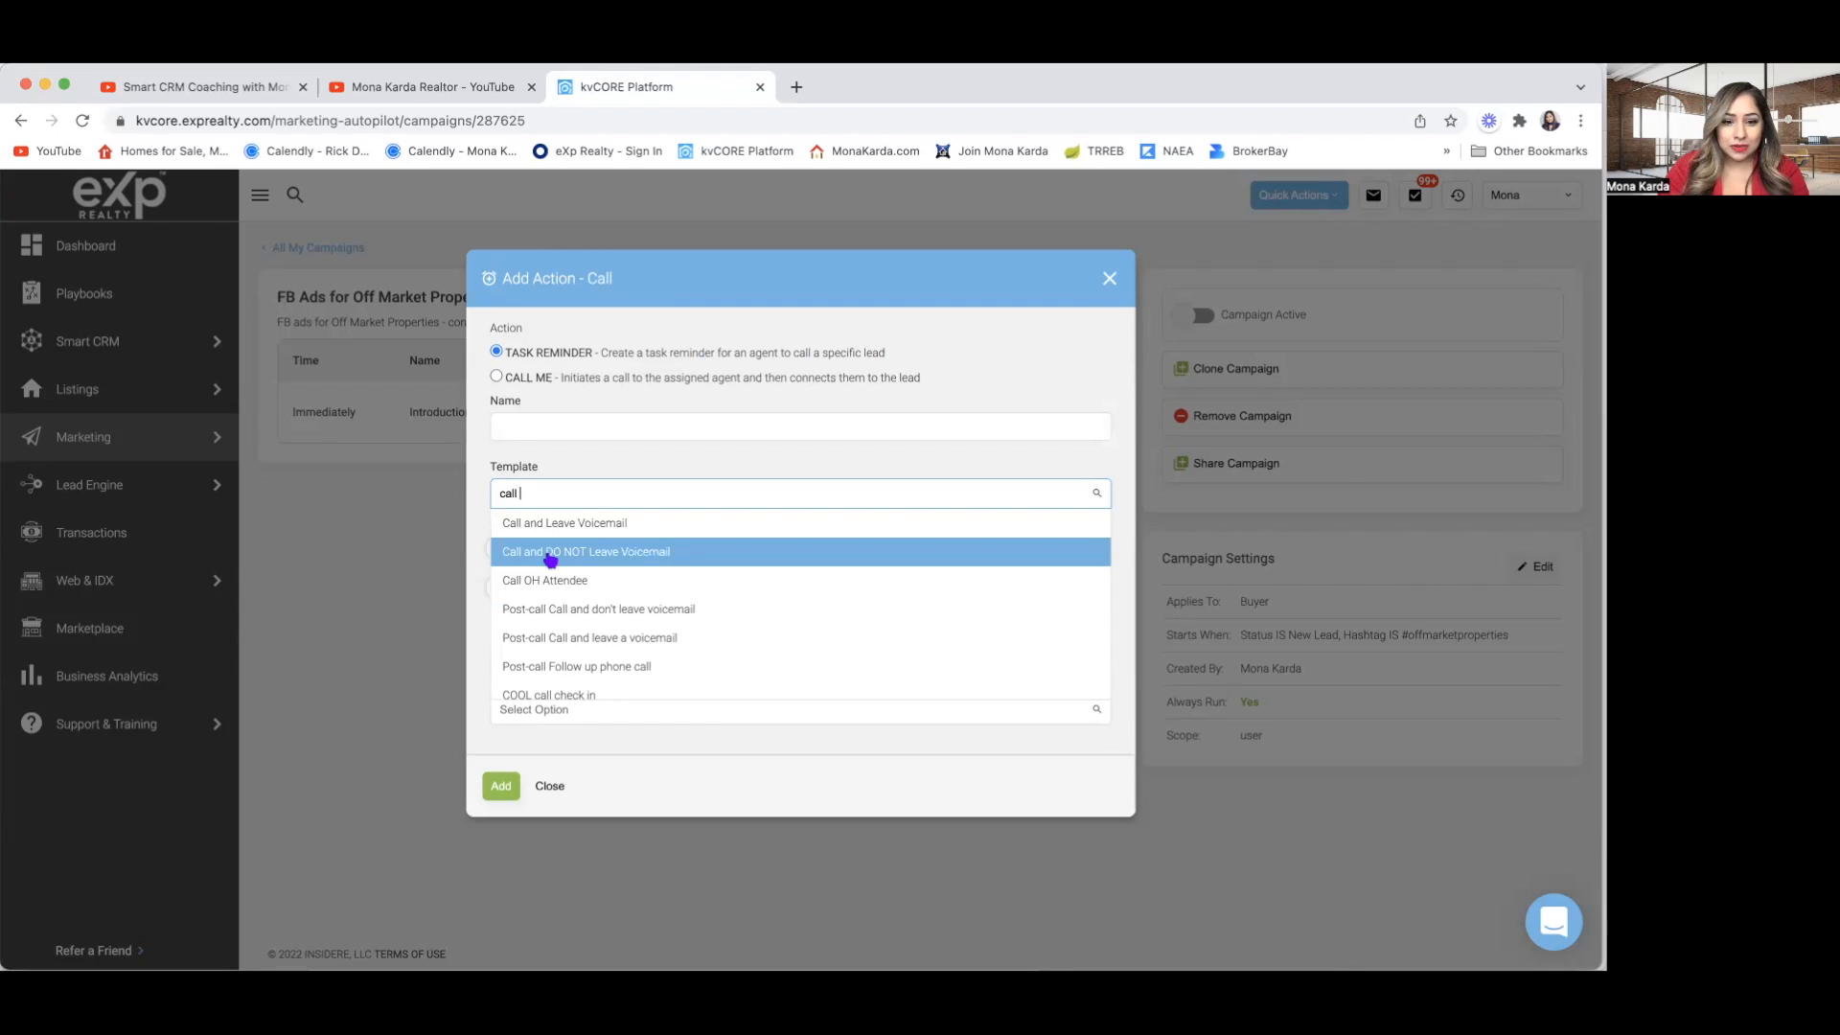
left_click(551, 554)
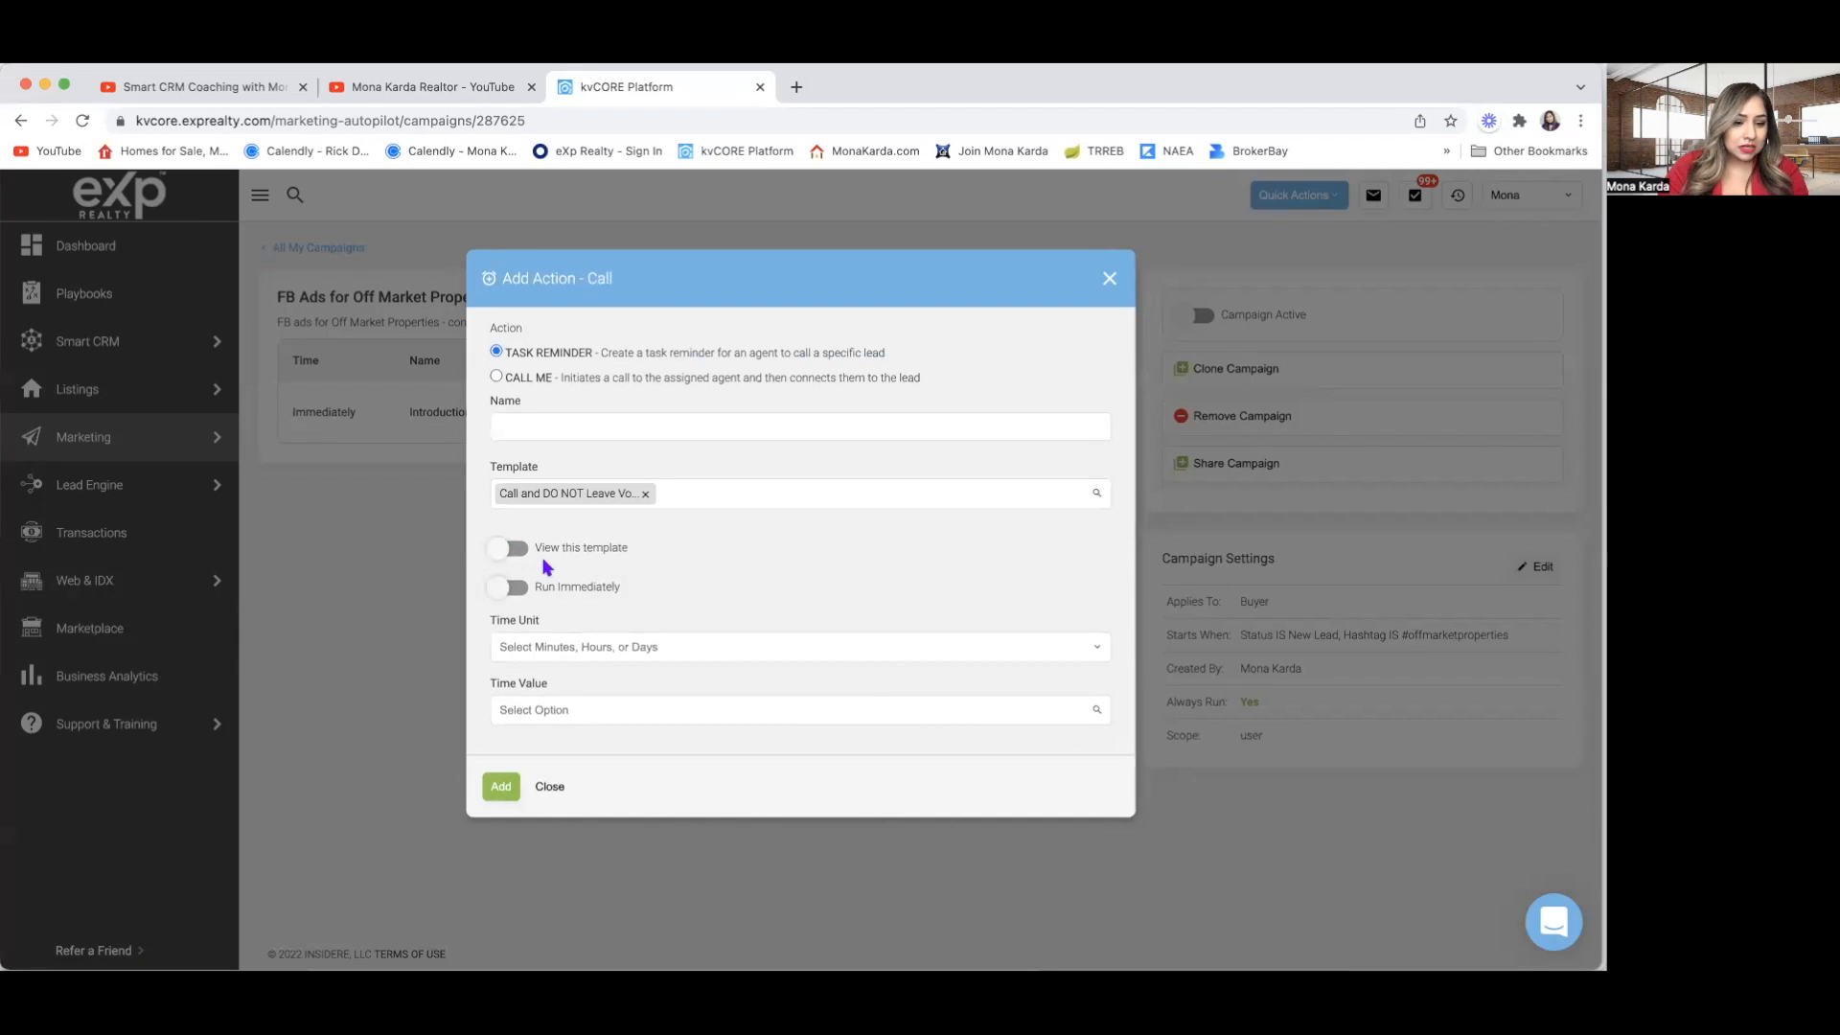
Set the call action's timing to 5 minutes.
left_click(600, 646)
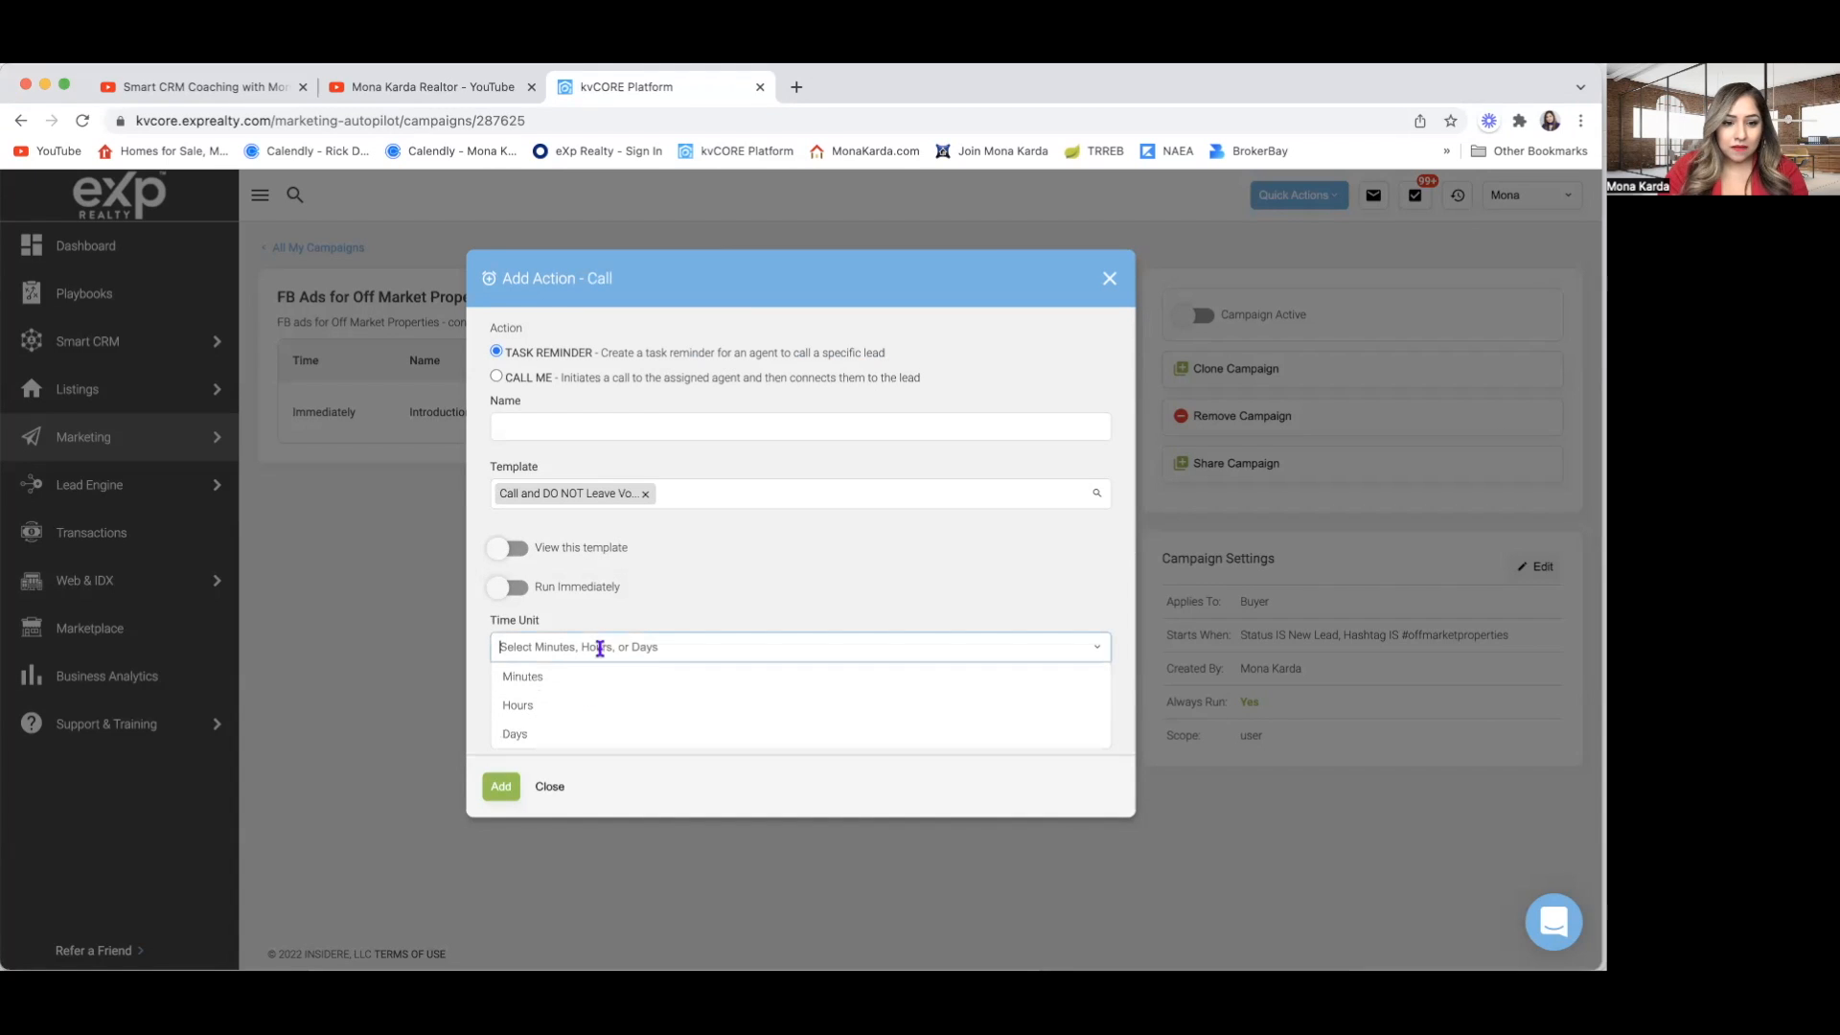
left_click(587, 685)
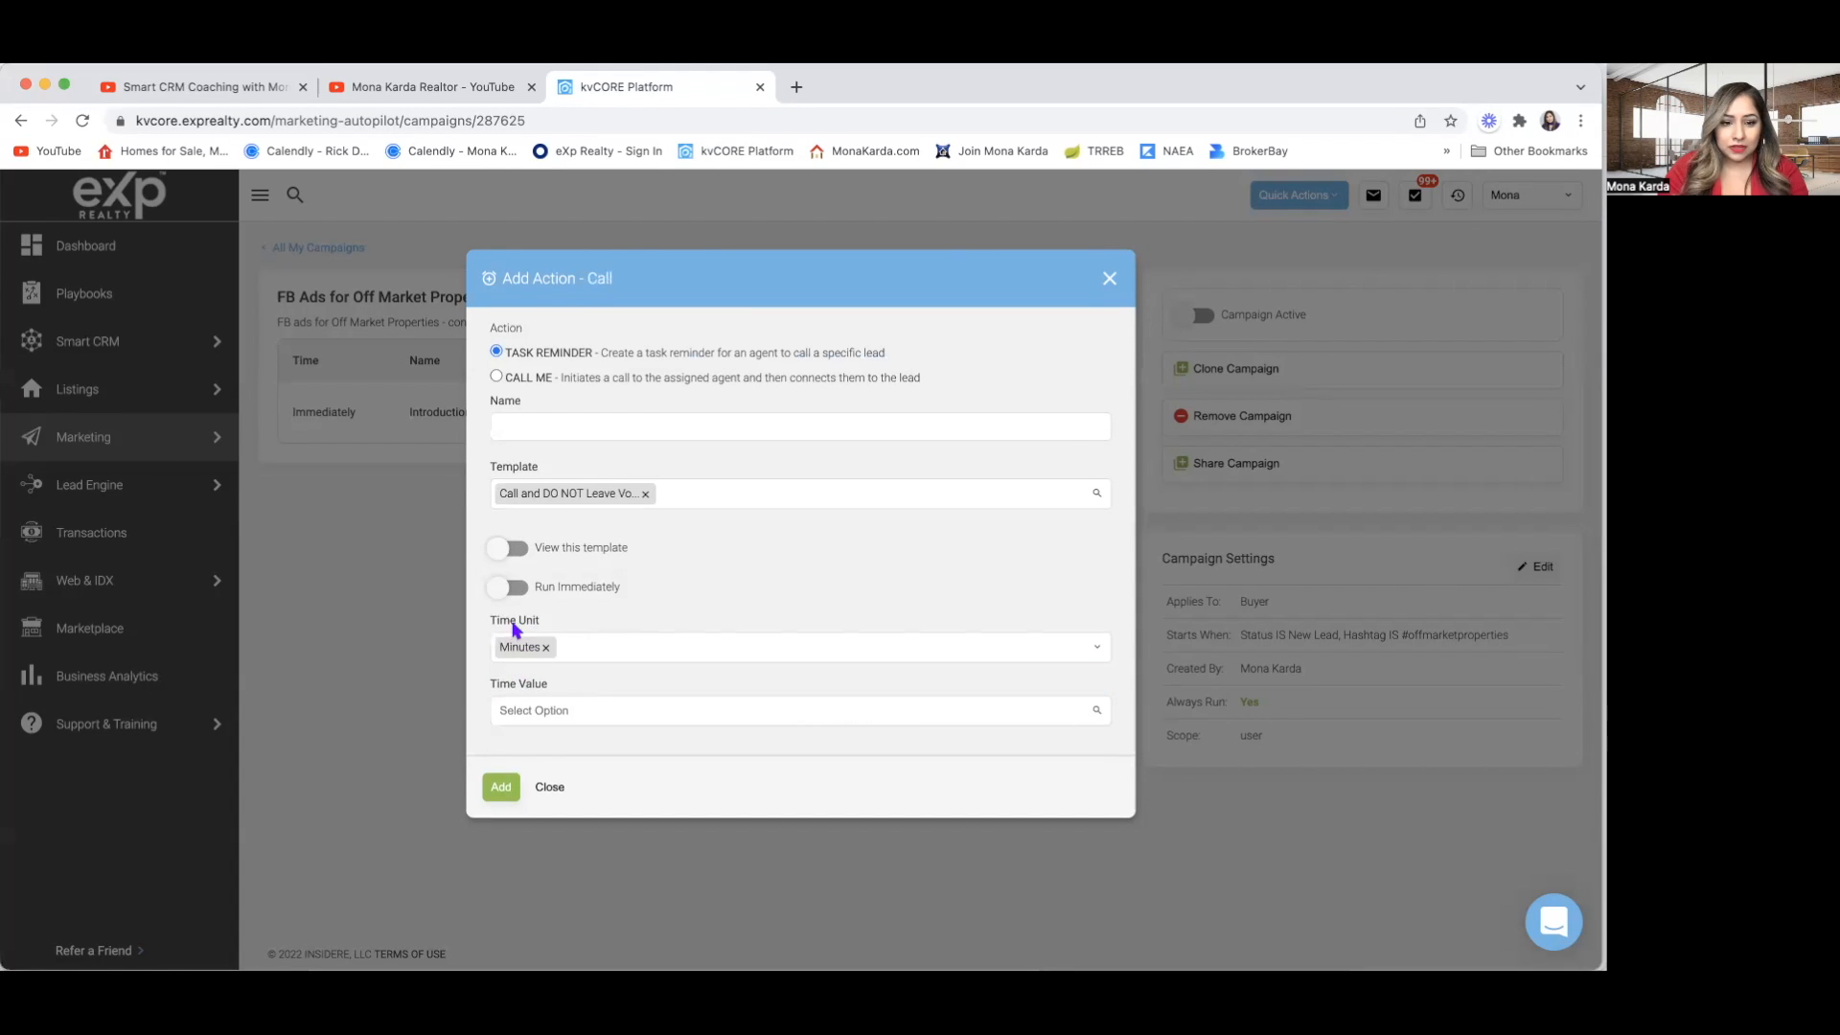
left_click(546, 711)
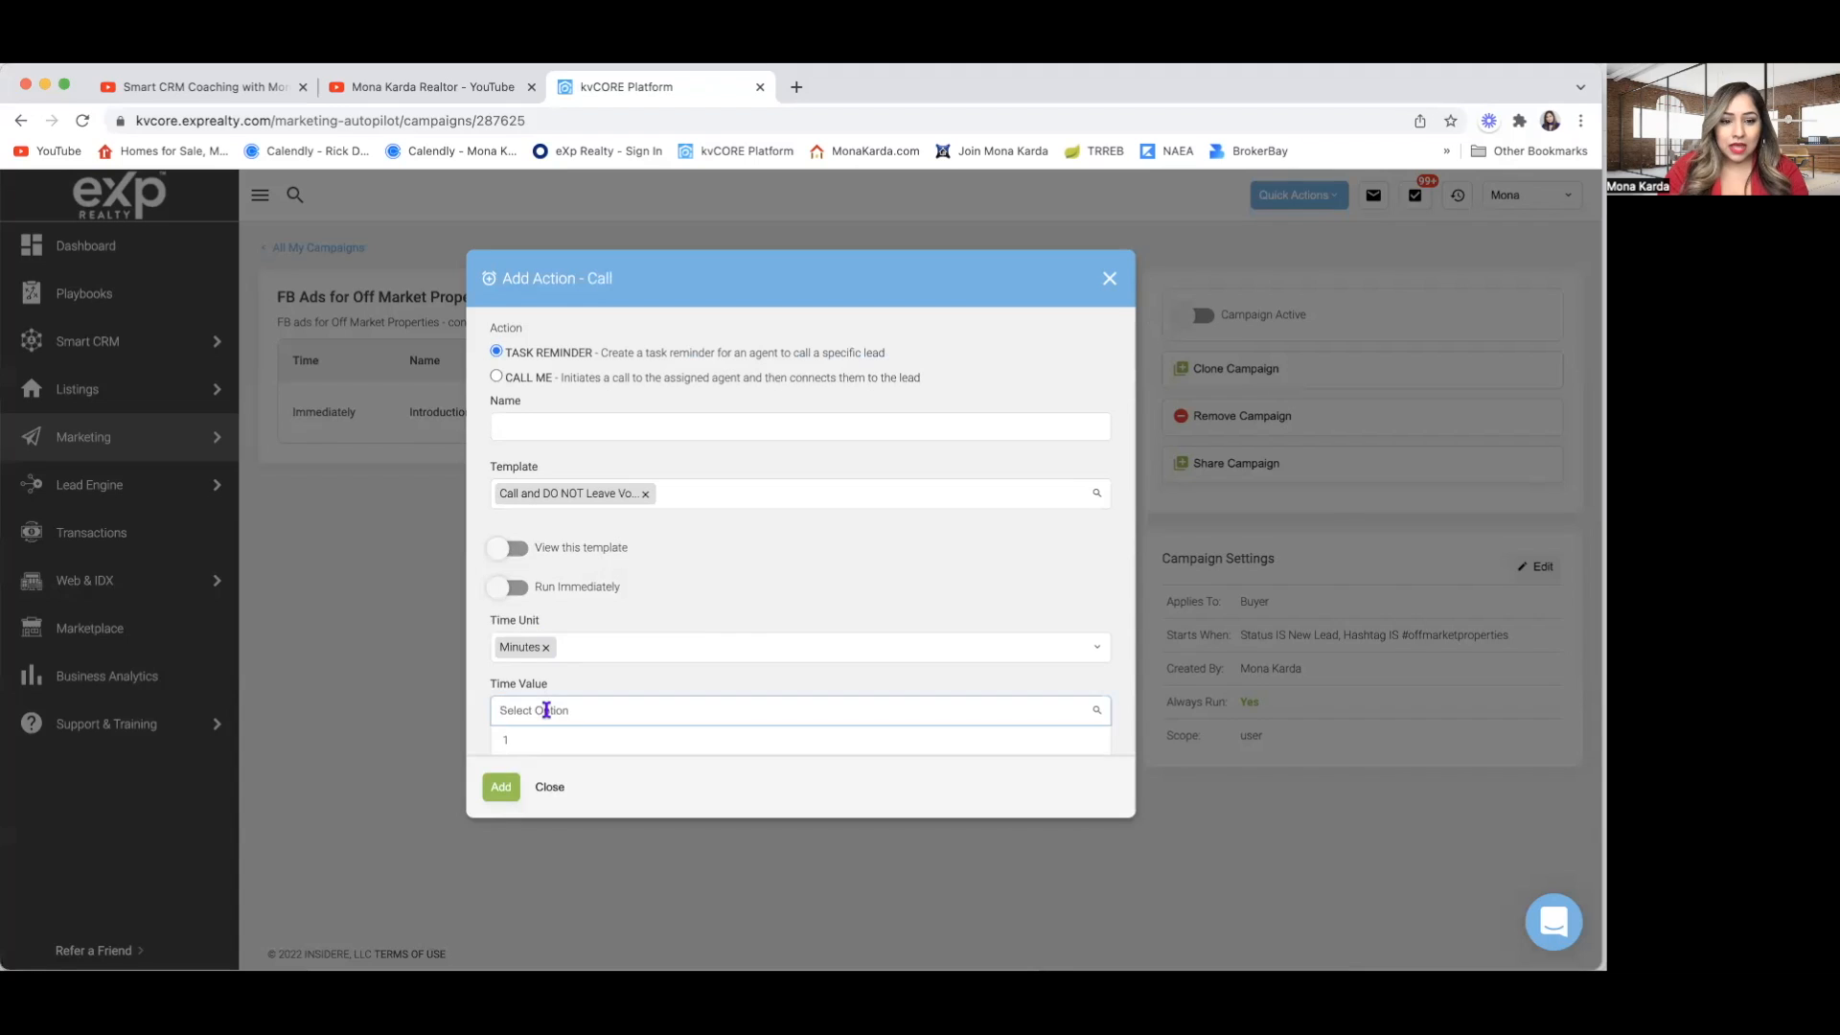
type("5")
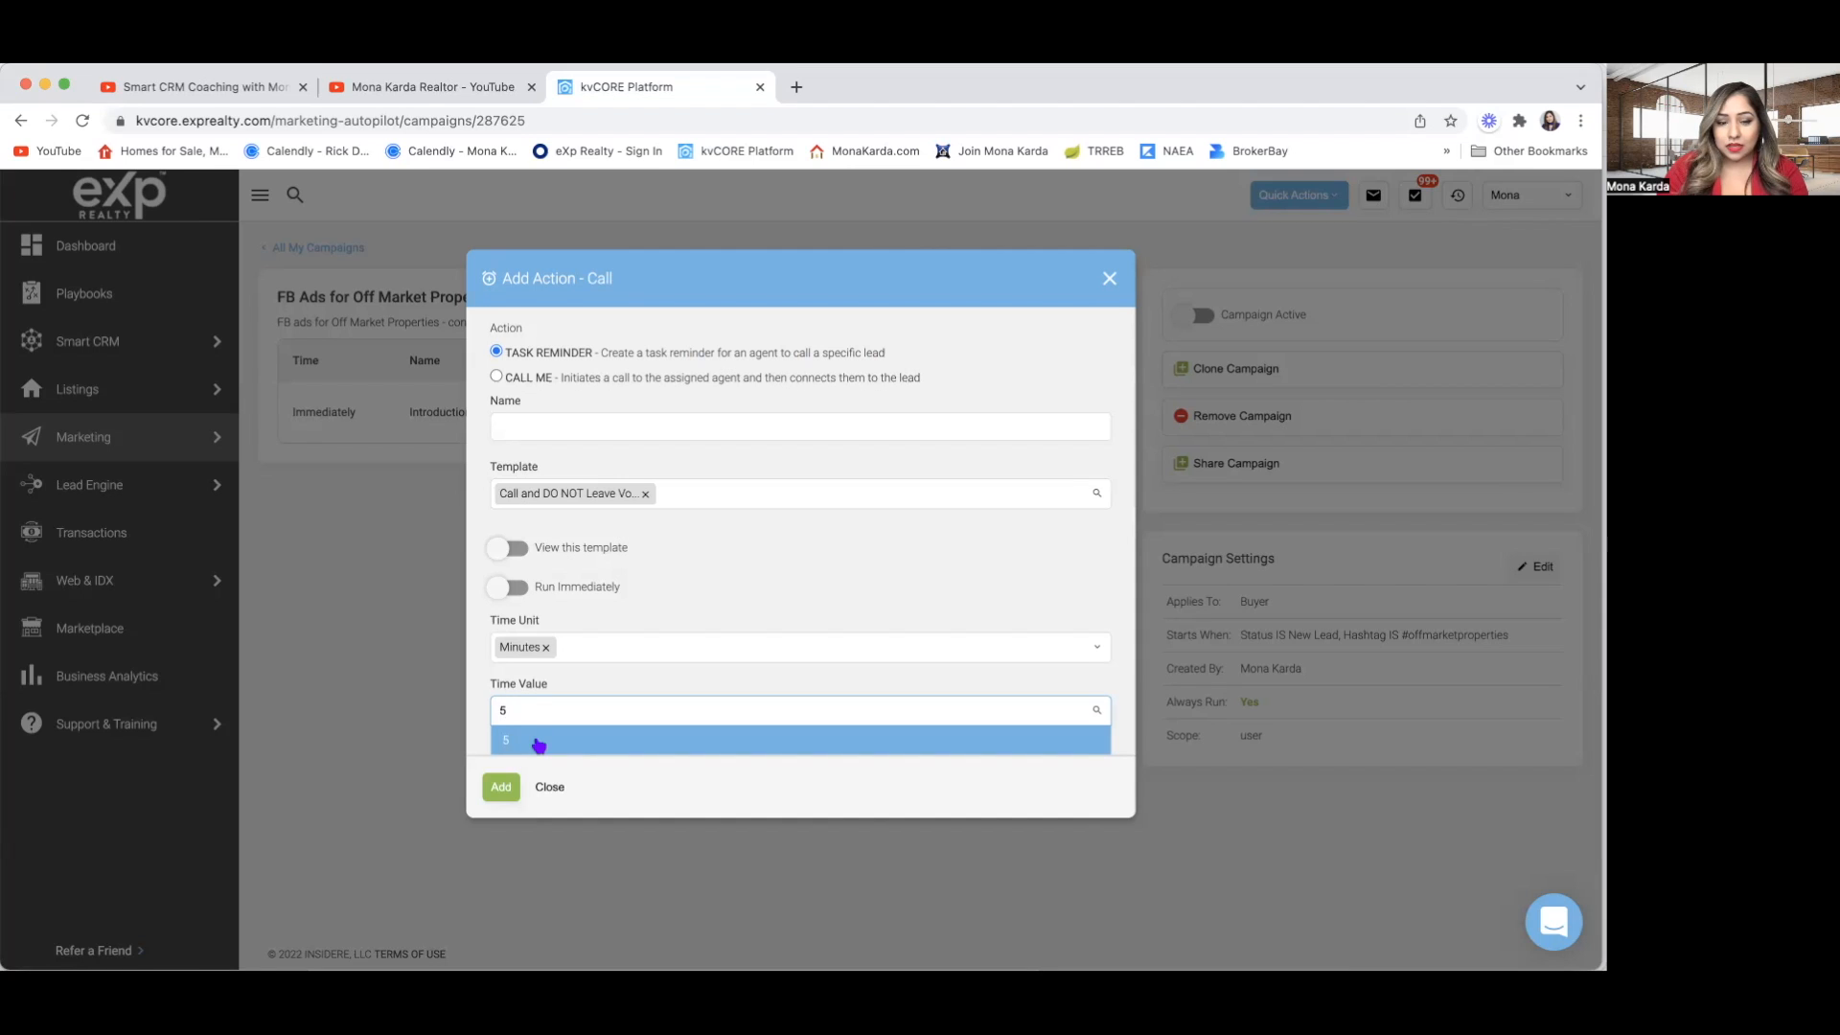
left_click(539, 743)
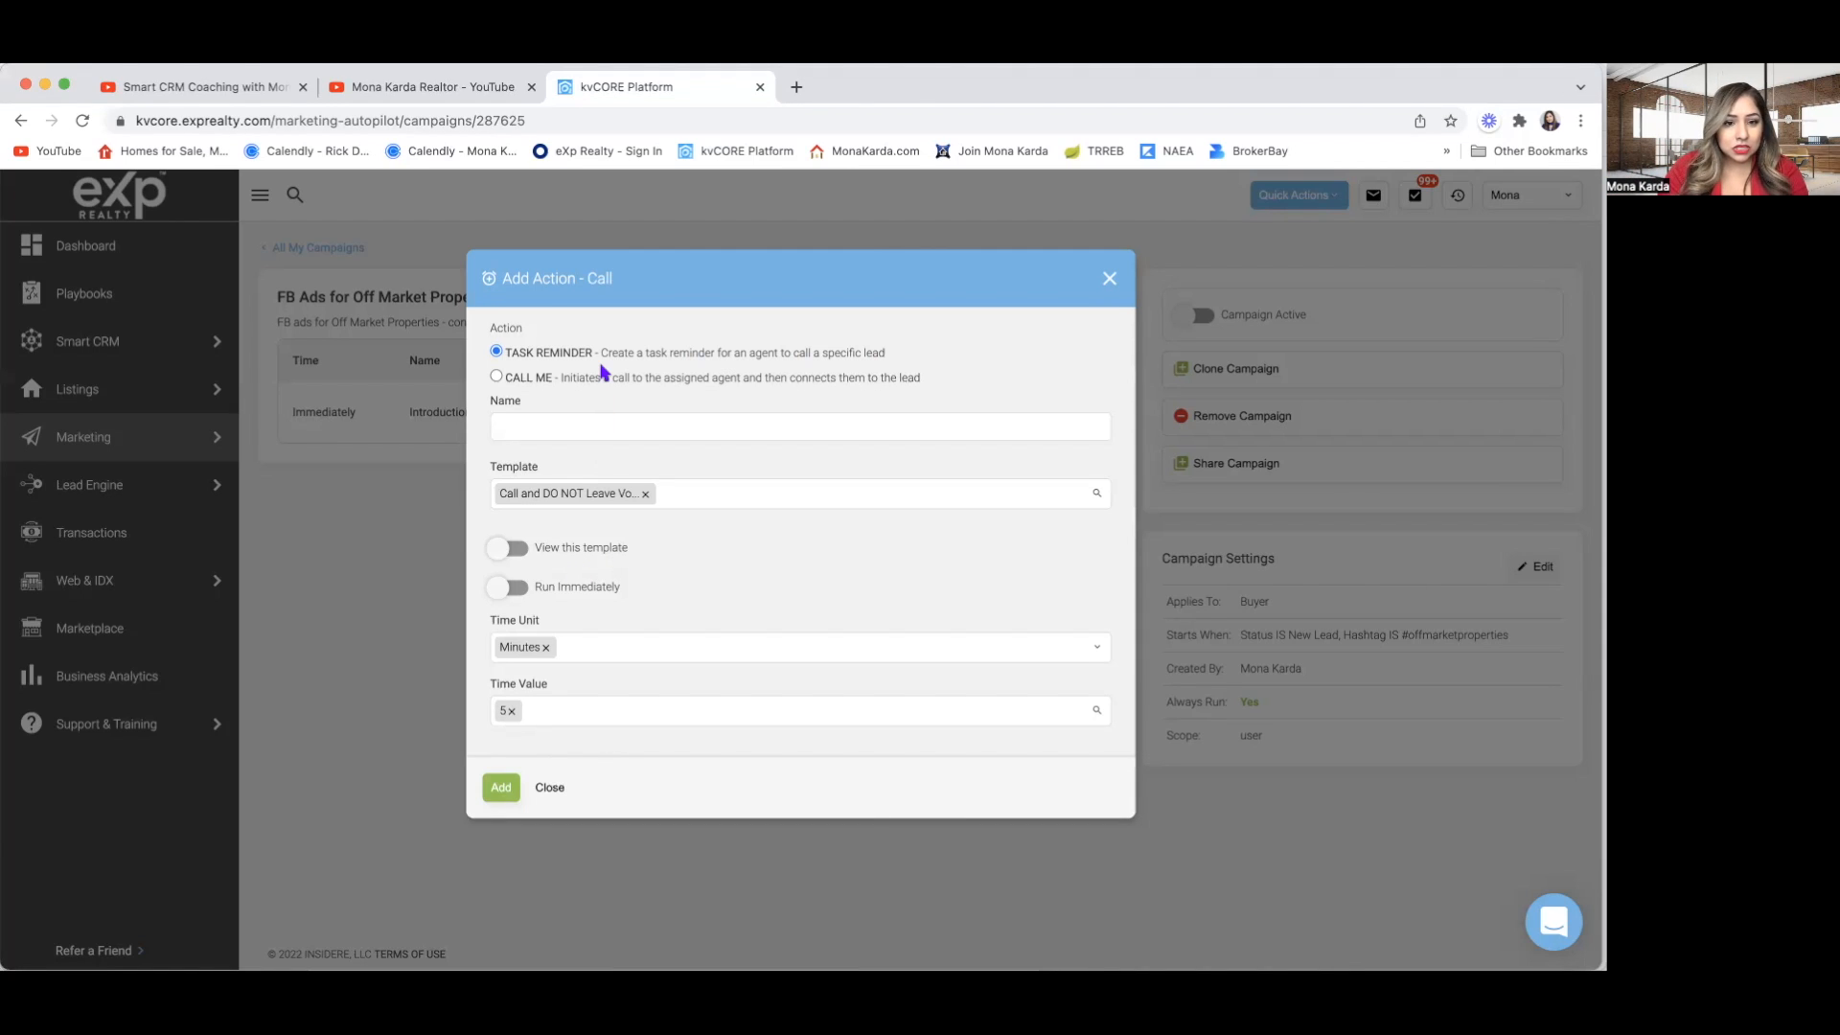
Name the call action "Call Attempt 1" and add it to the campaign.
left_click(567, 423)
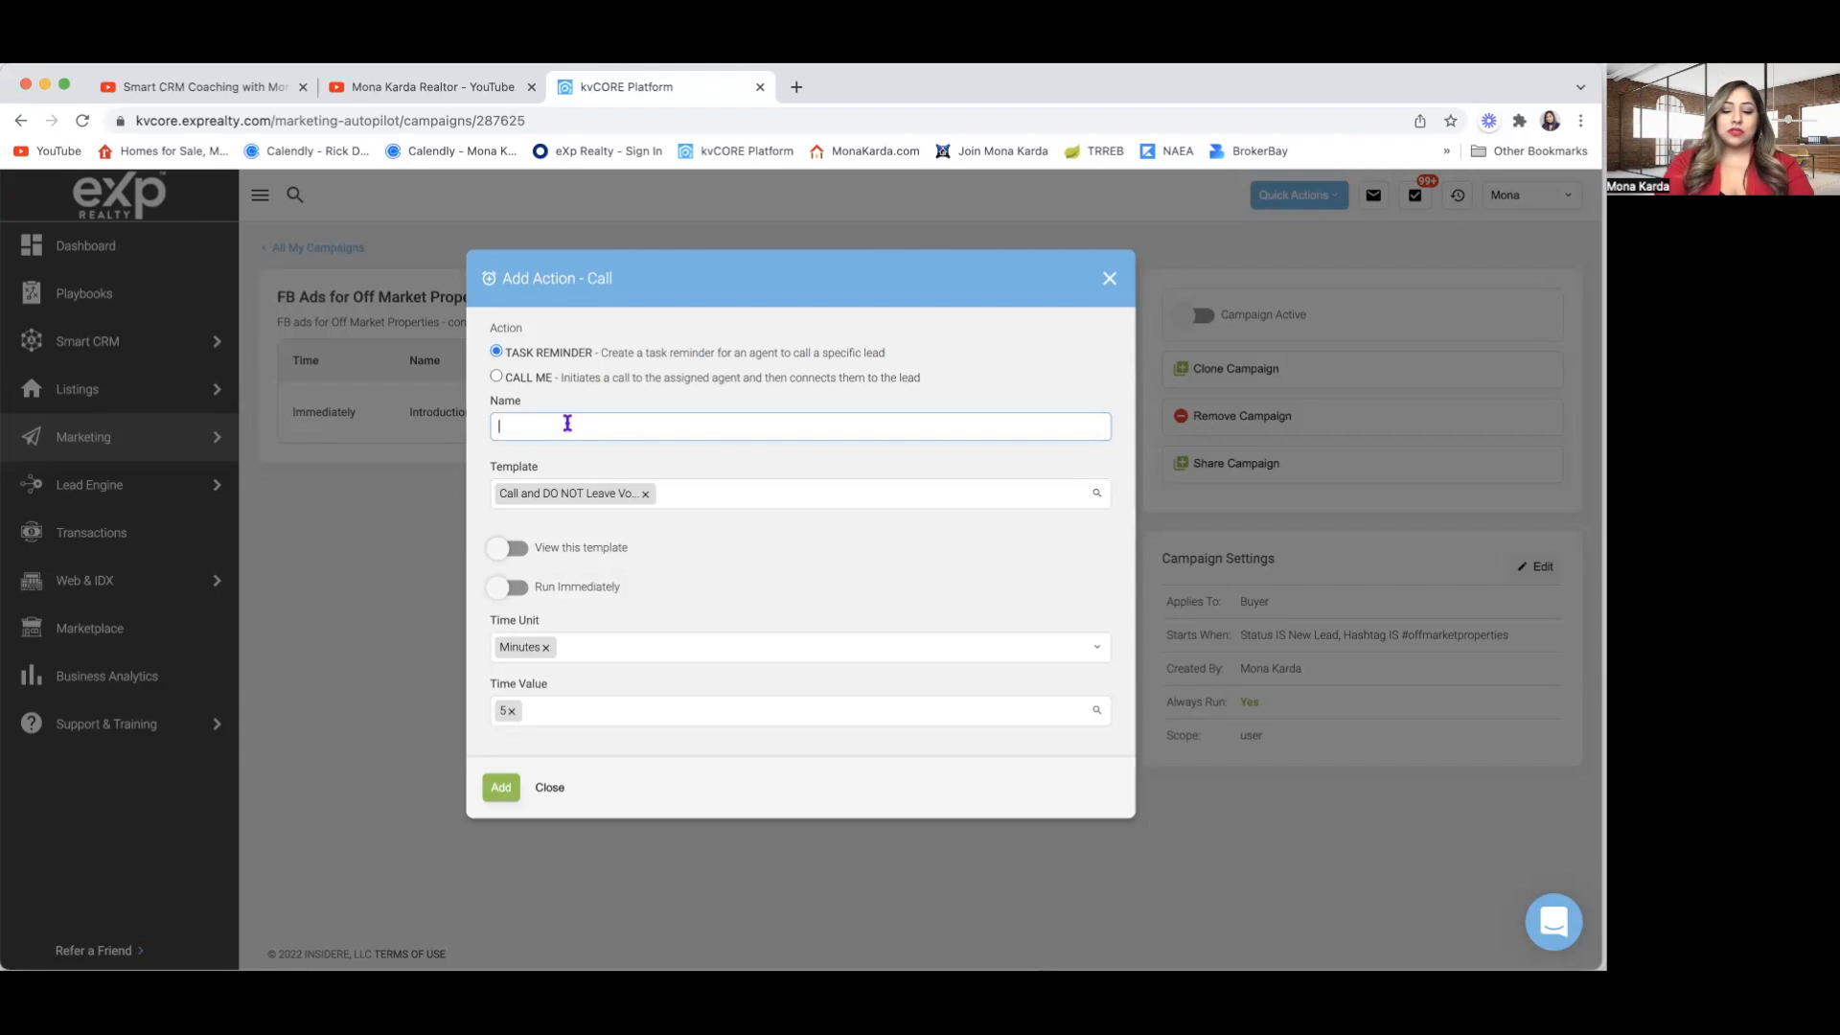
type("Call Attempt 1")
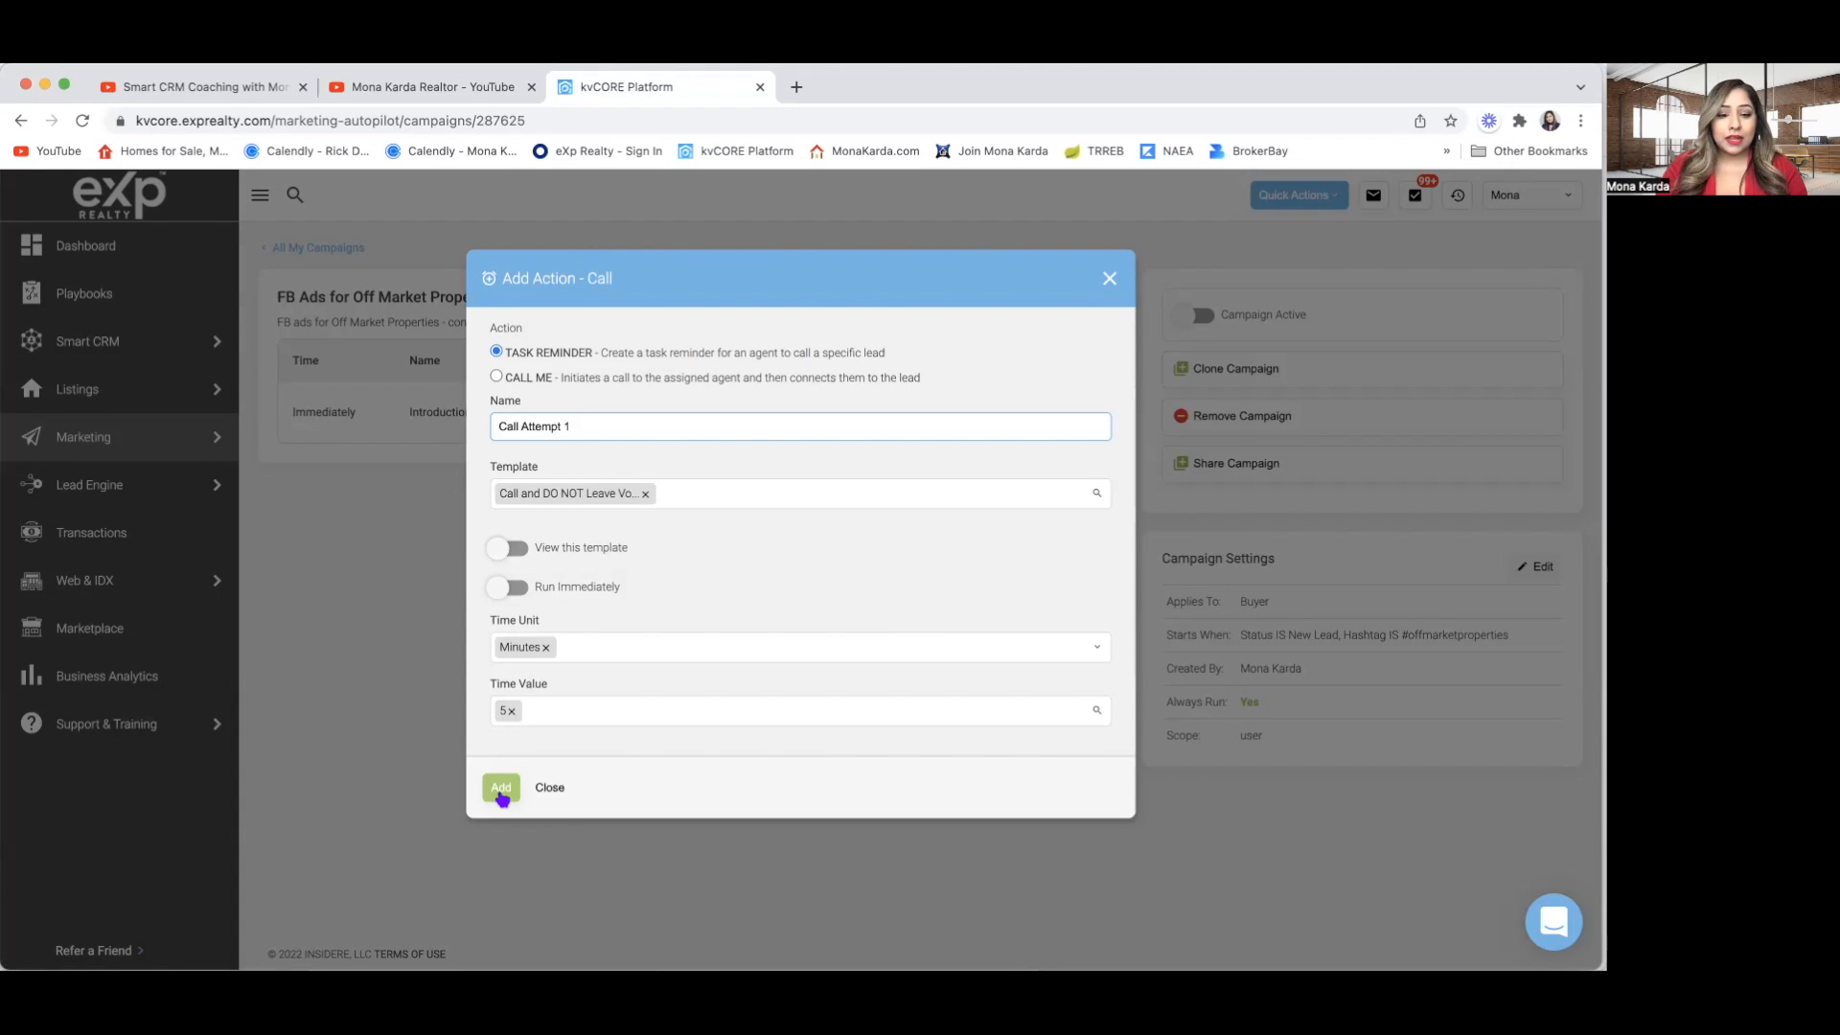
left_click(502, 789)
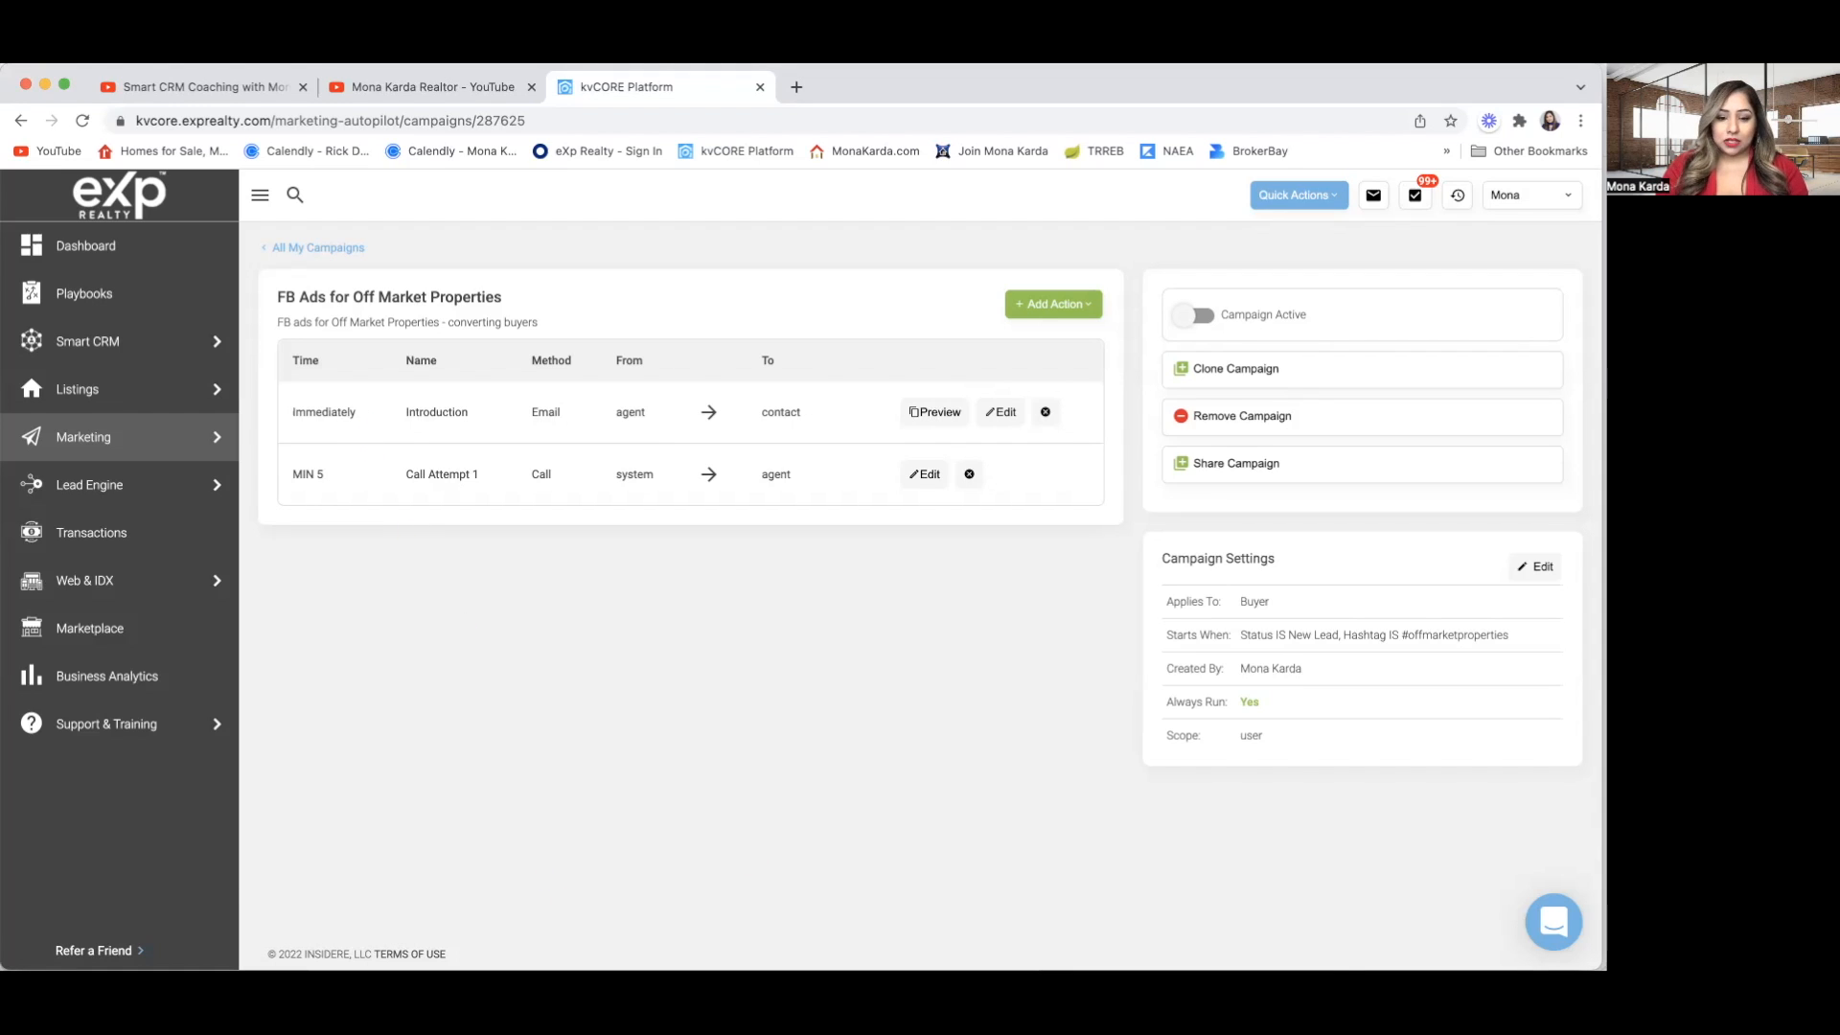
Switch to the FBAds_BasicSmartCampaign document and copy the message under "Text/SMS (1 hour)".
key("super+Tab")
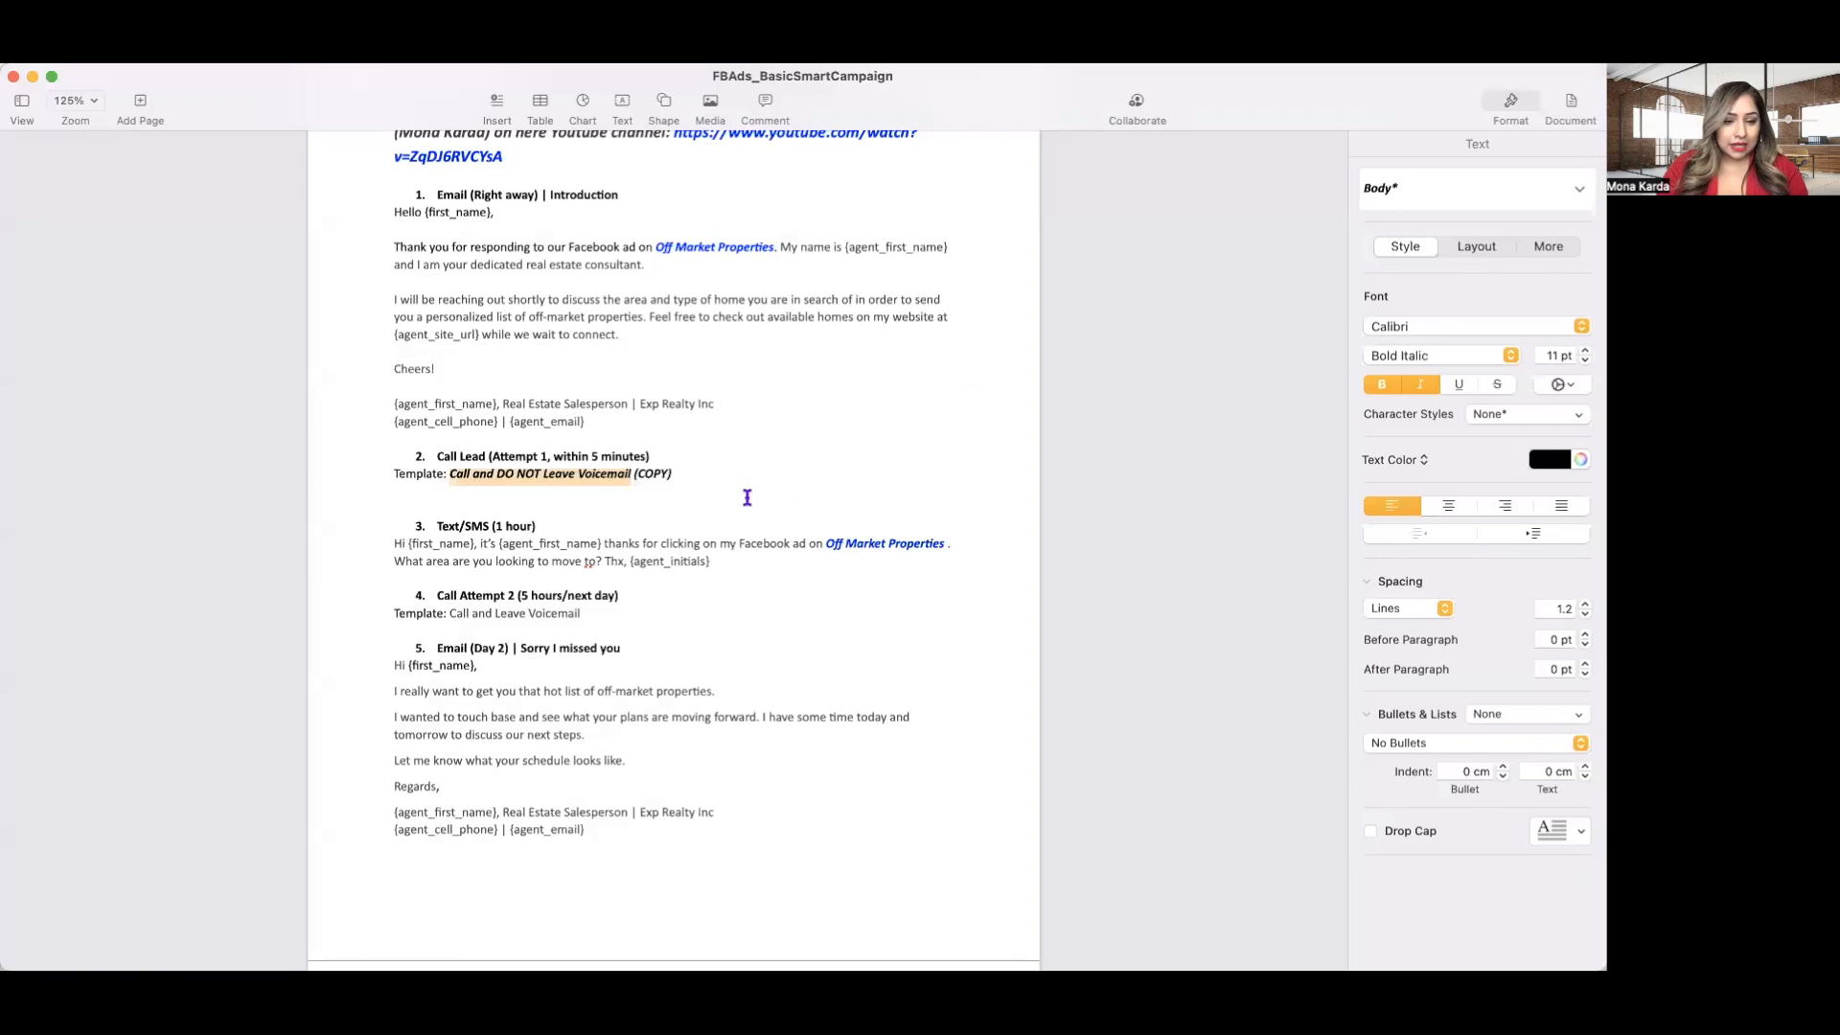
scroll(748, 497, "down", 1)
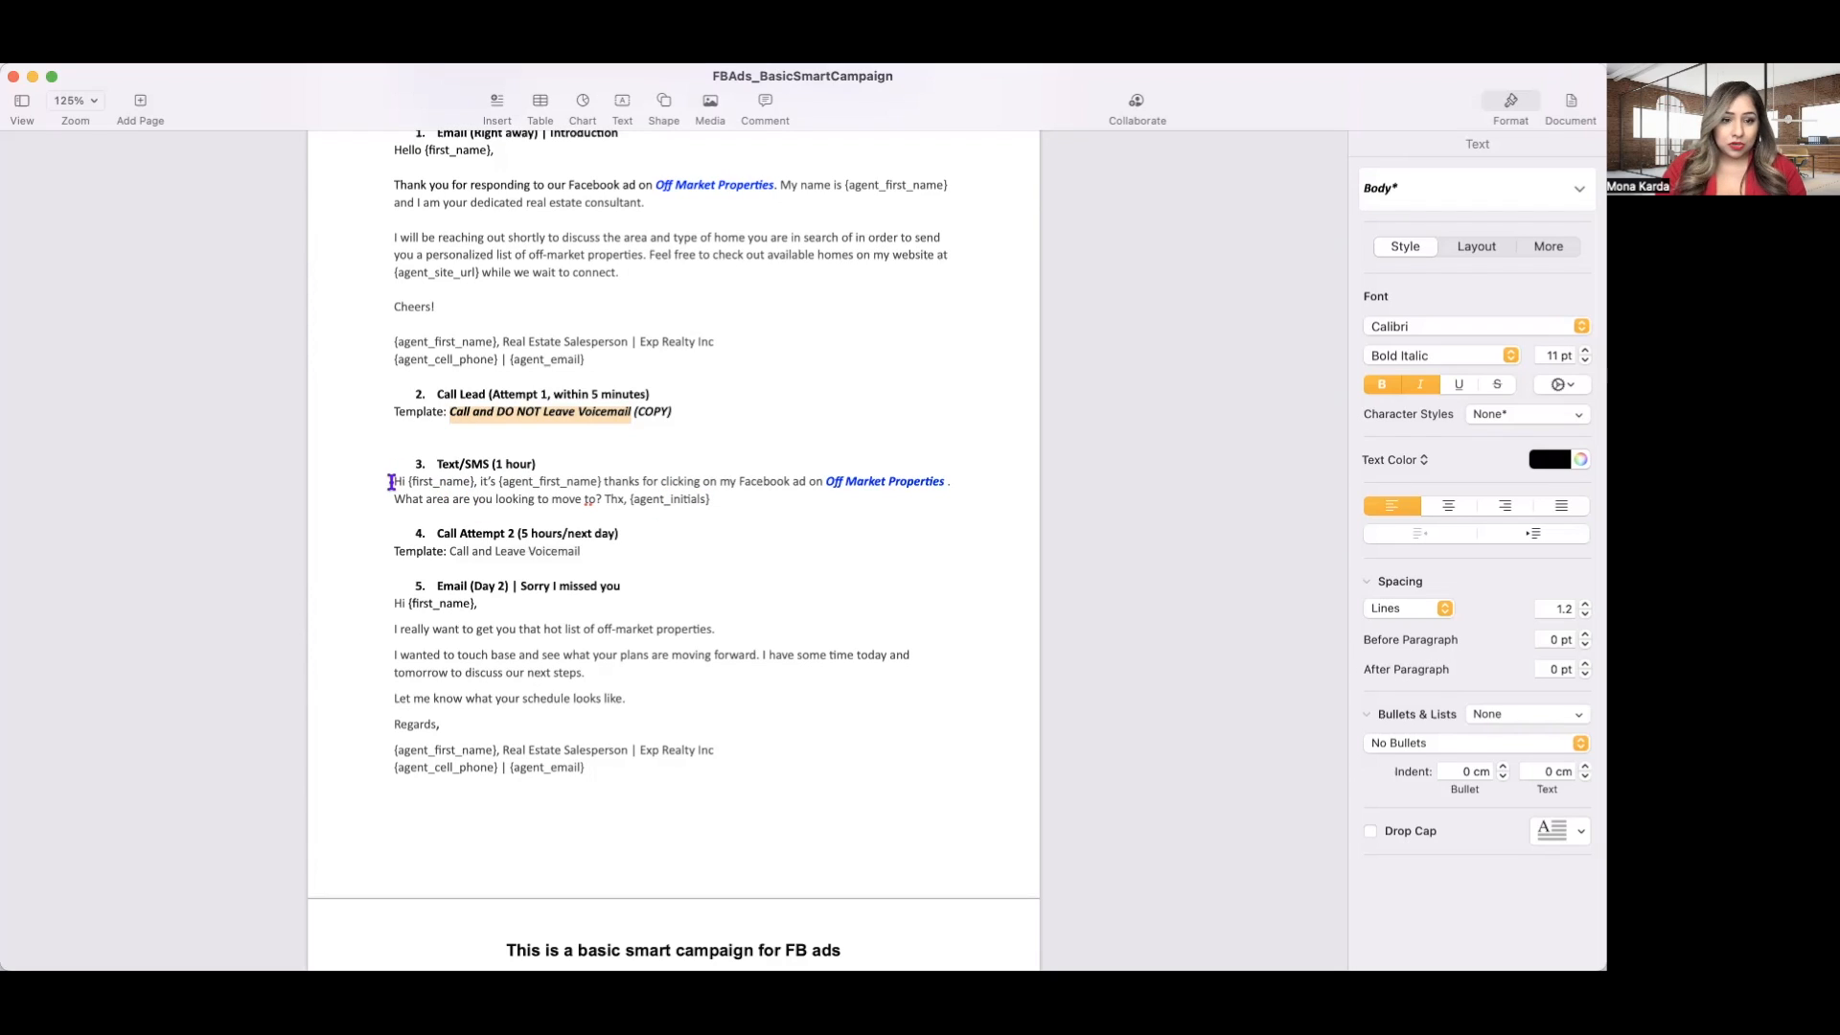
left_click_drag(391, 483, 713, 505)
key("super+c")
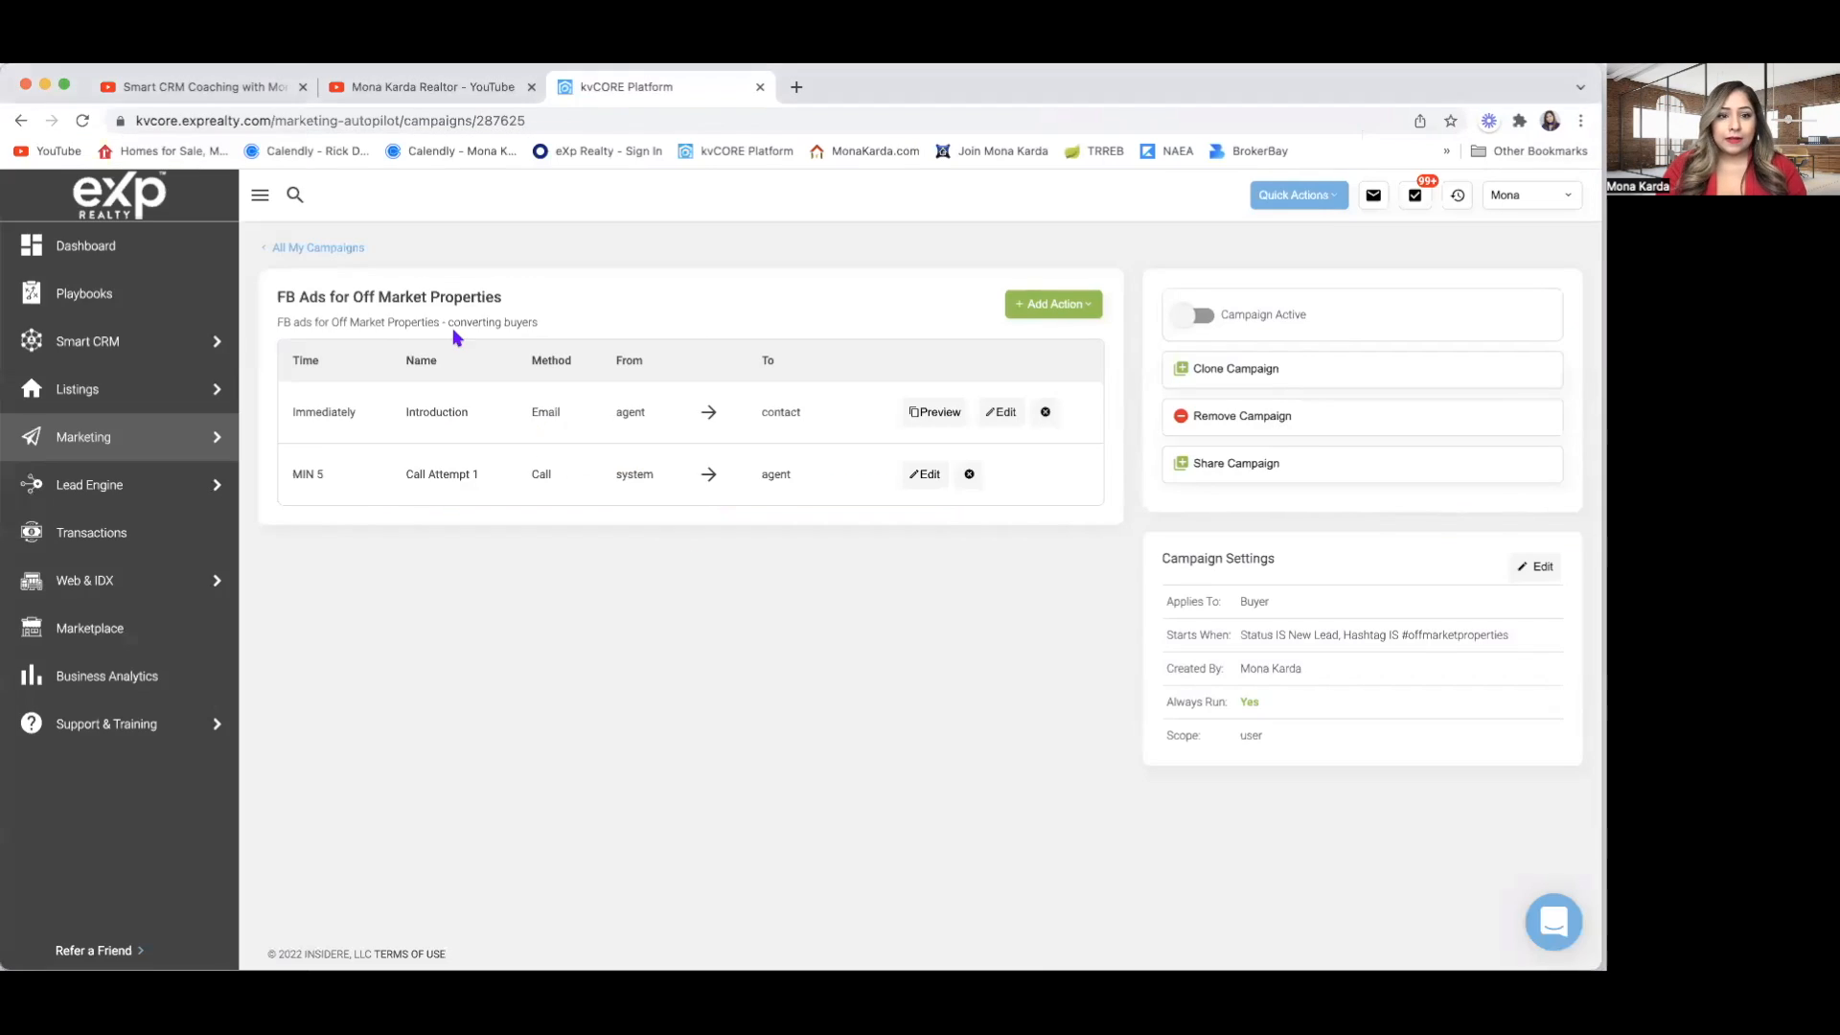
Switch back to kvCORE and start a new text template with the copied message as its content.
left_click(321, 249)
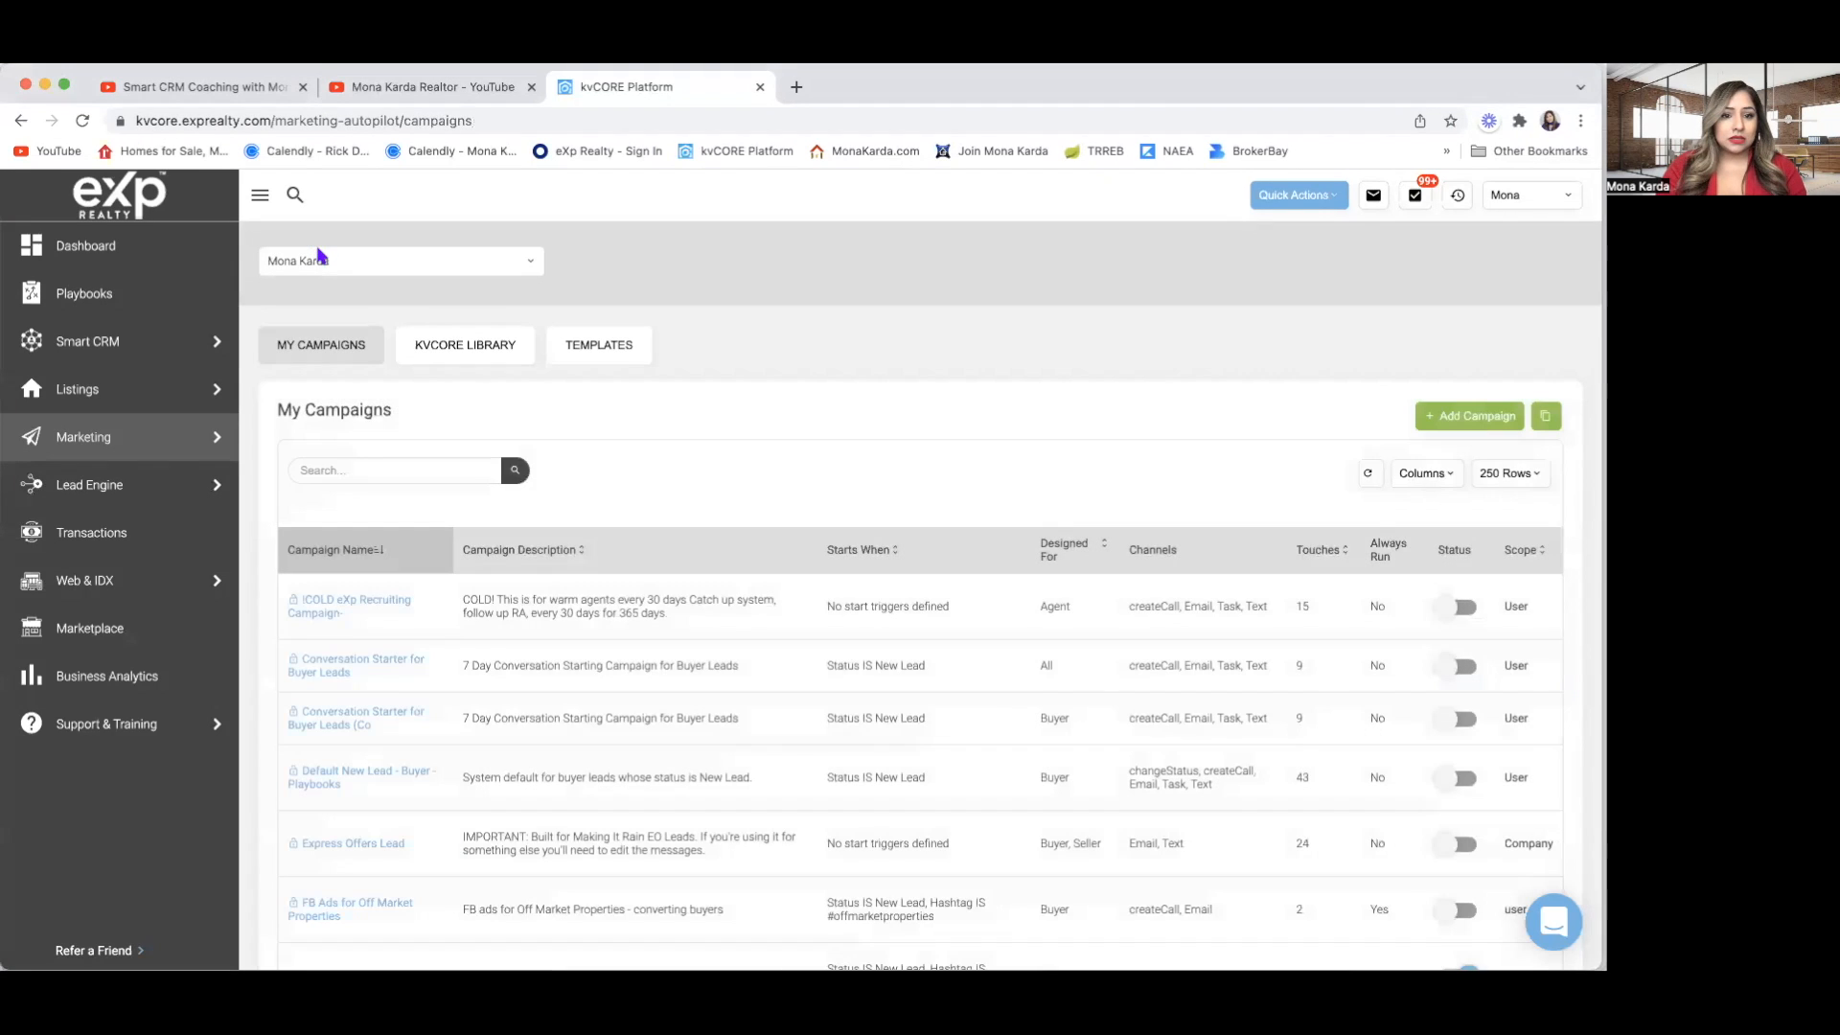
left_click(616, 346)
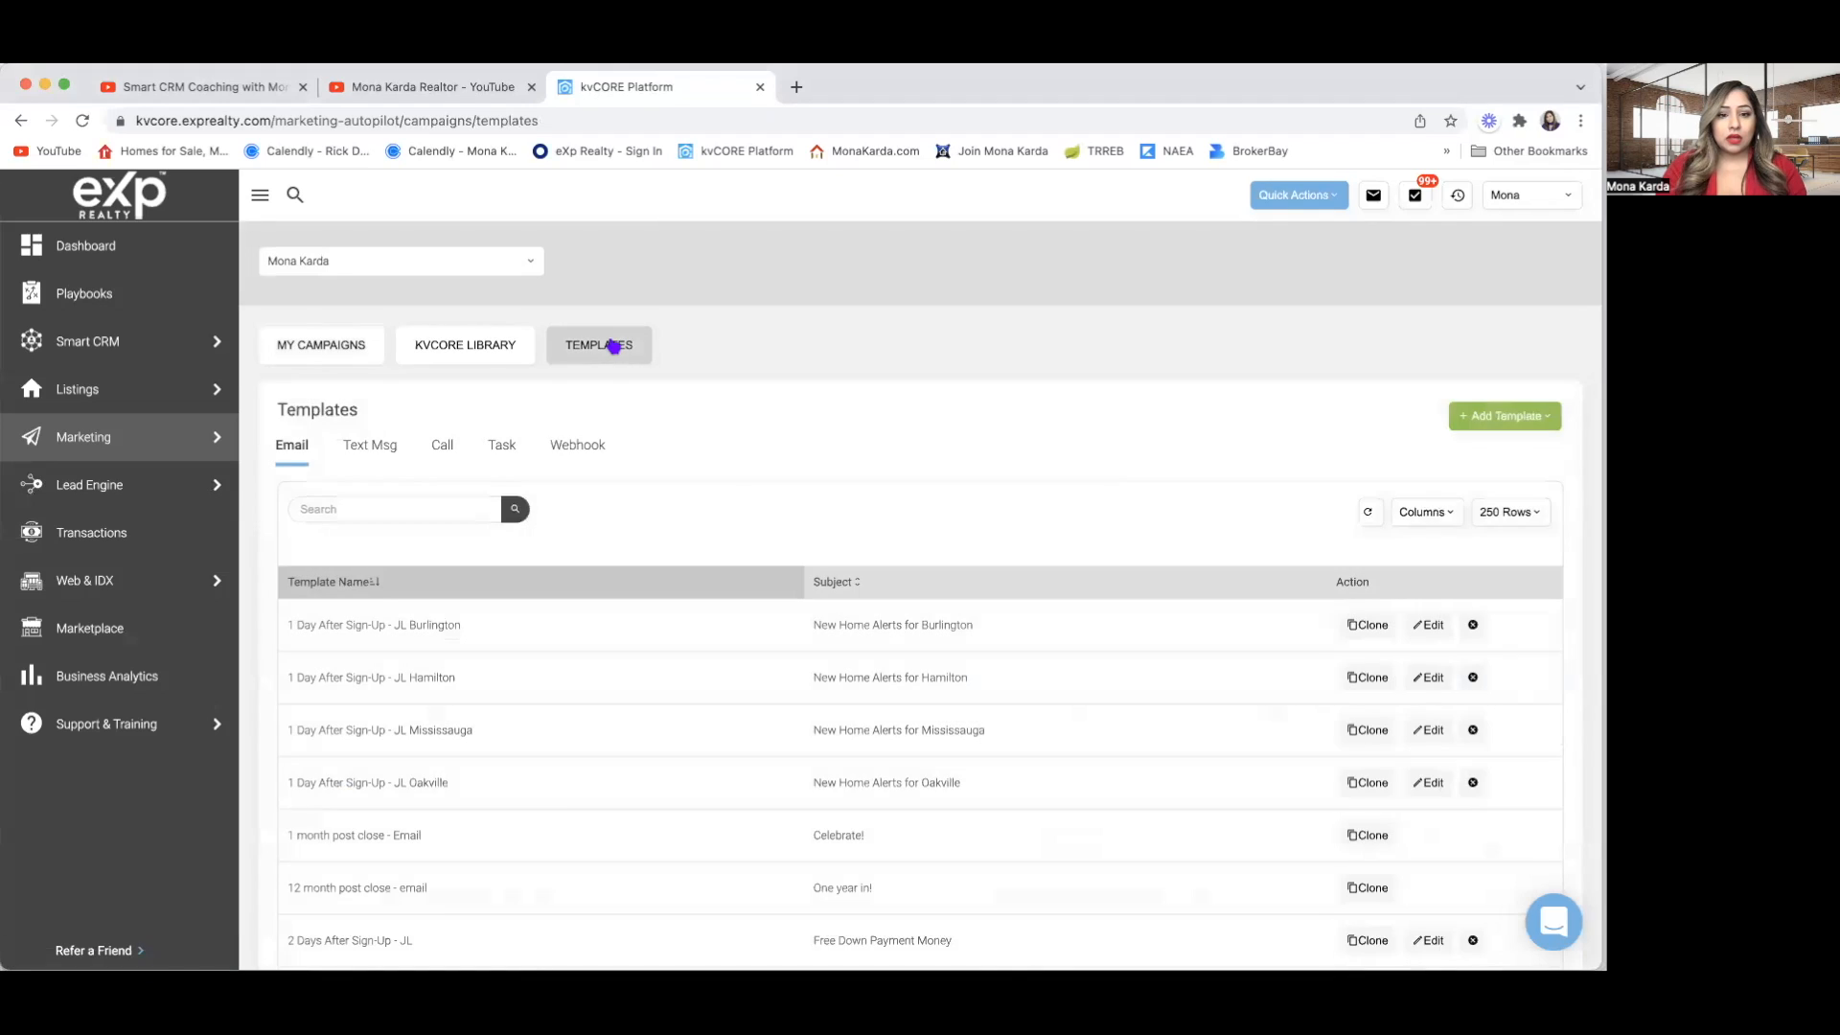
left_click(1503, 420)
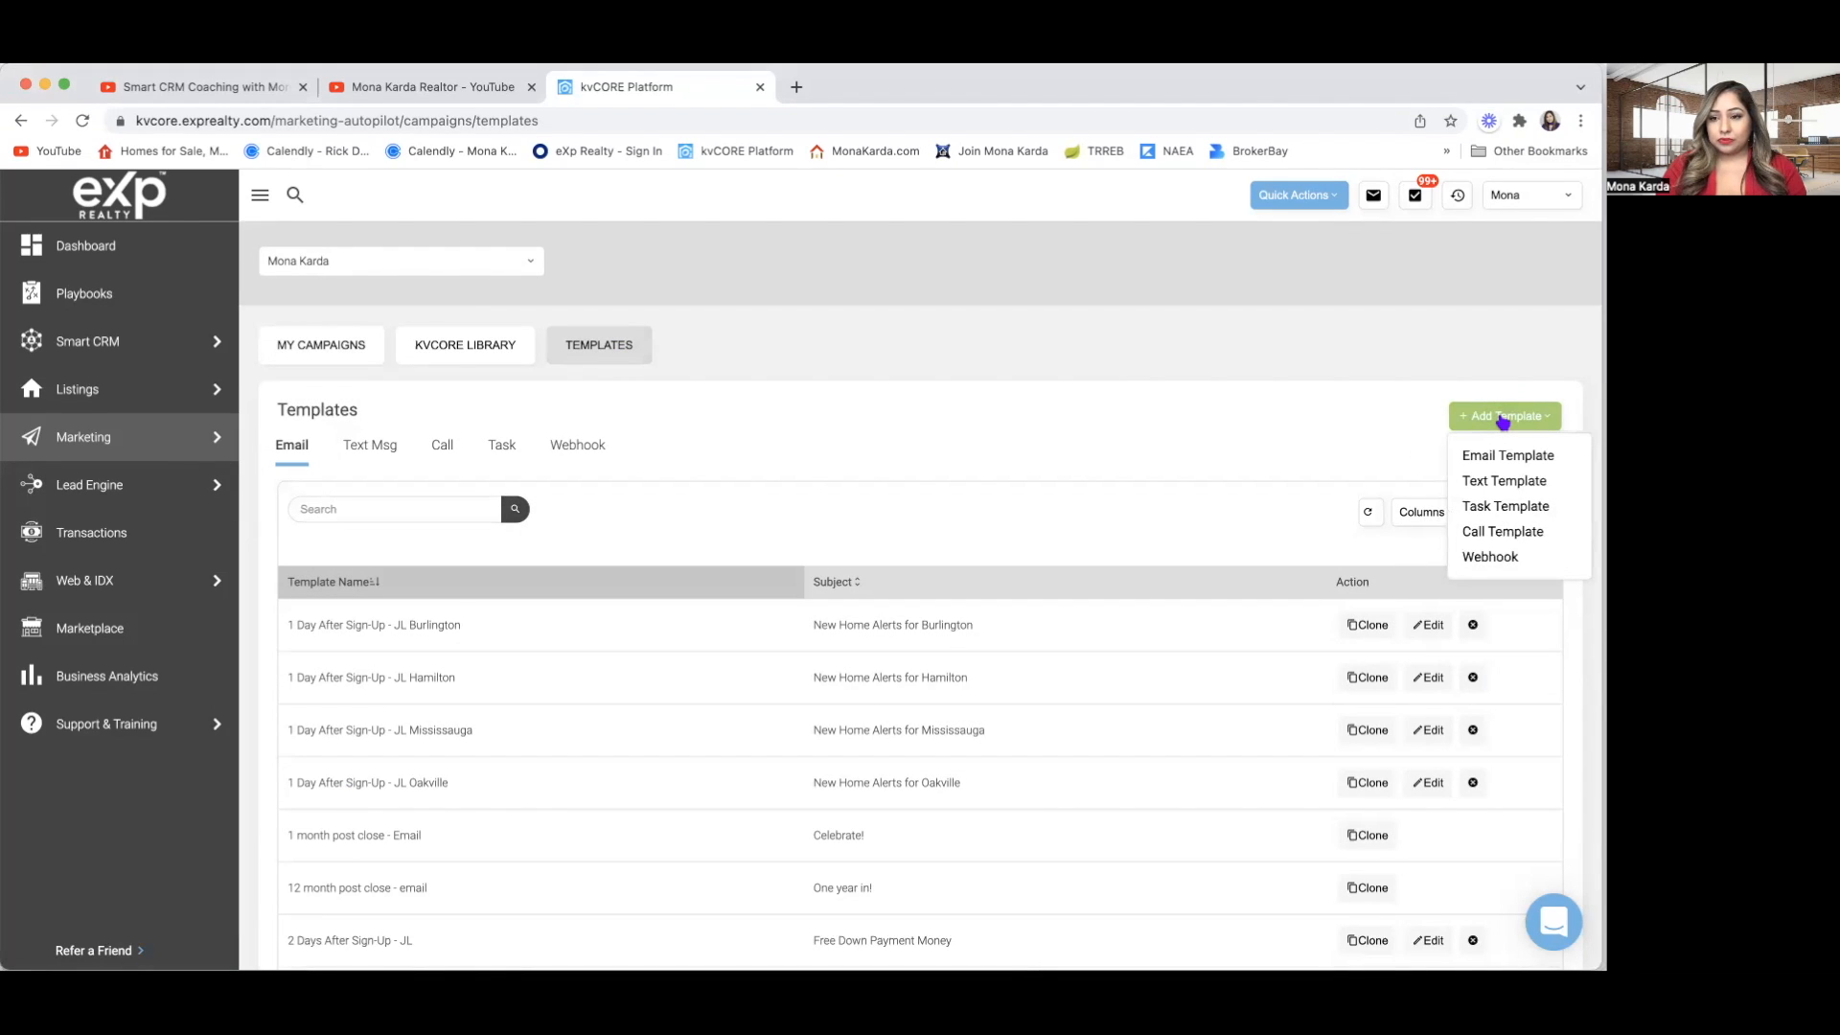
left_click(1501, 482)
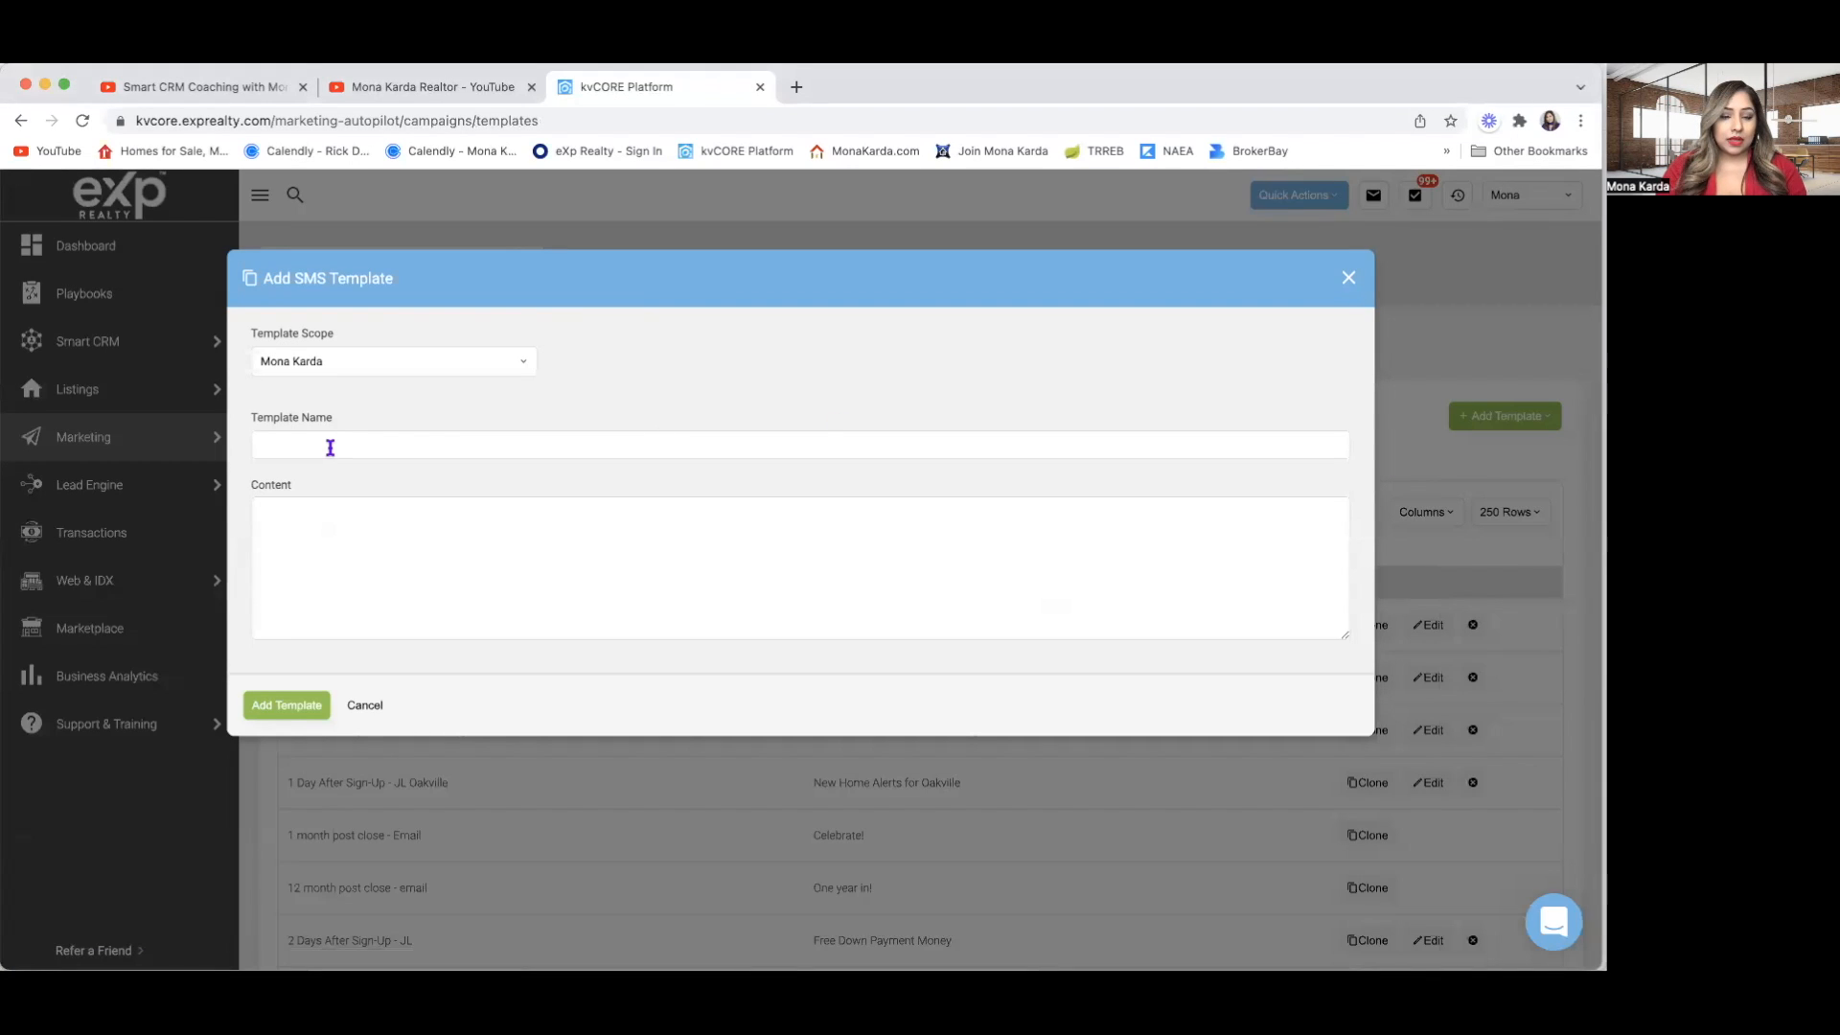
left_click(300, 525)
key("super+v")
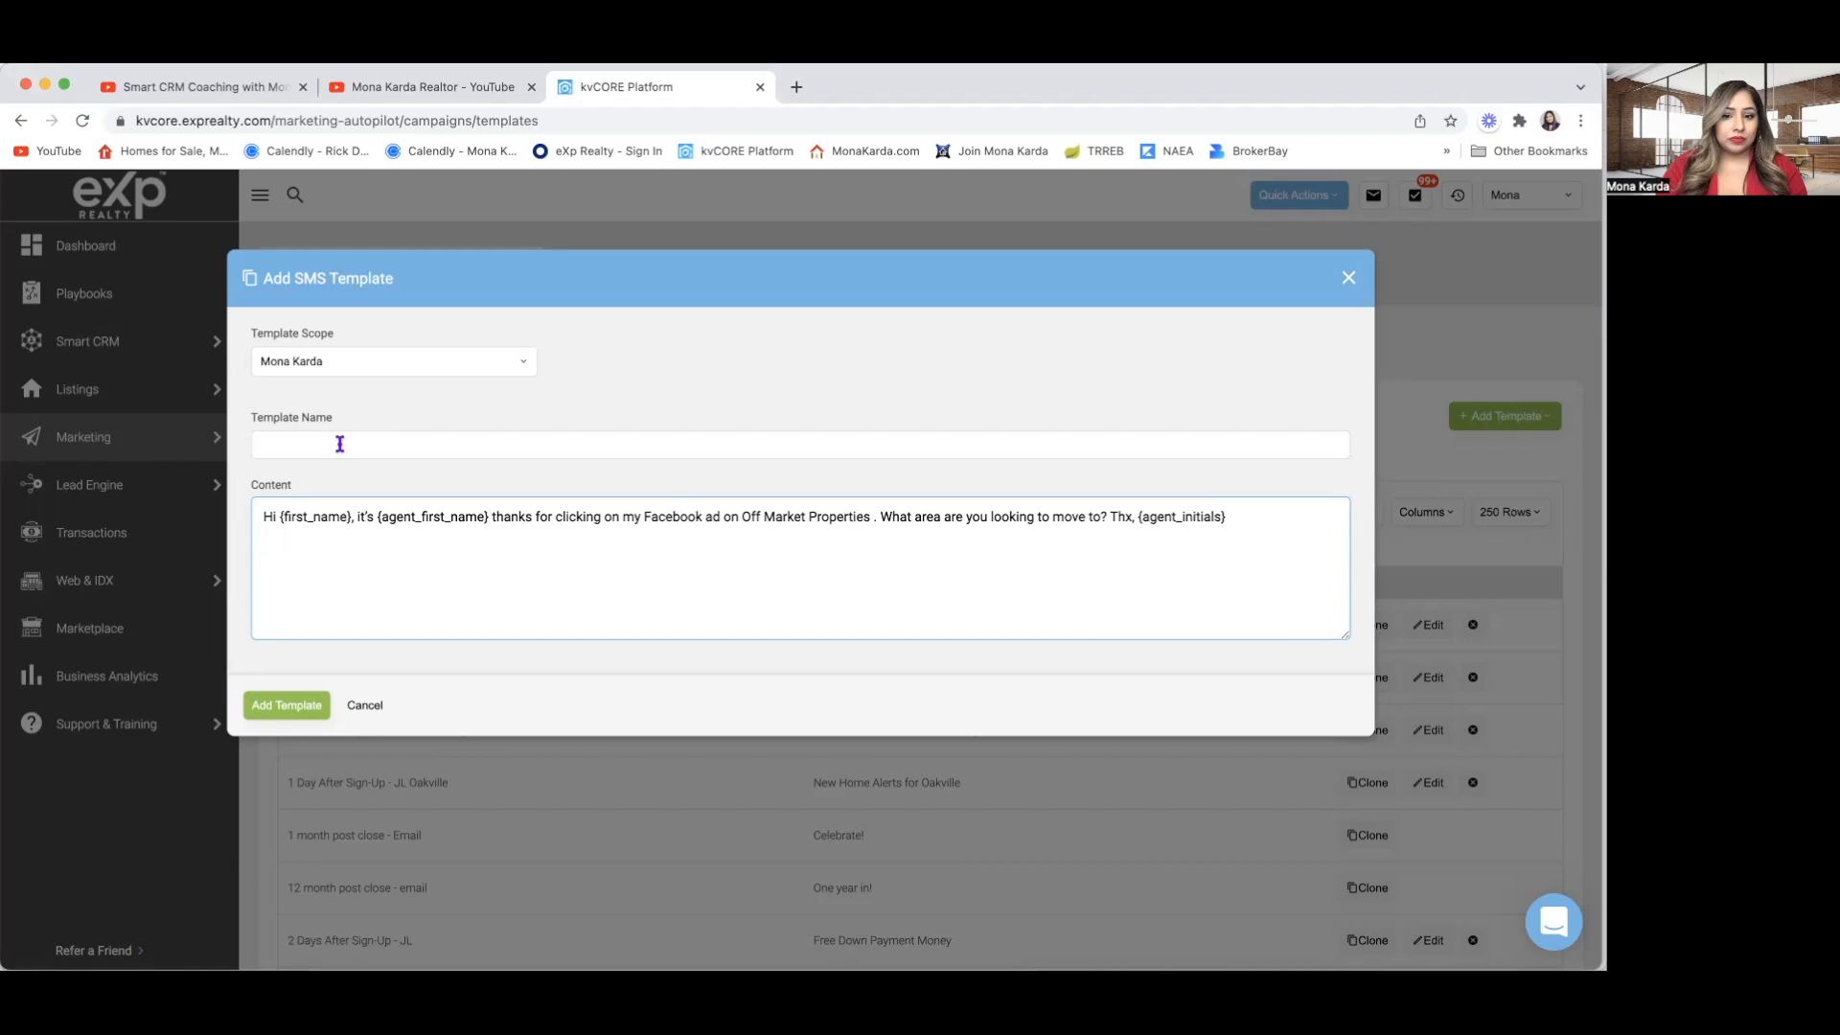
Name the text template "FB ads OMP - Initial Text" and add it.
left_click(339, 444)
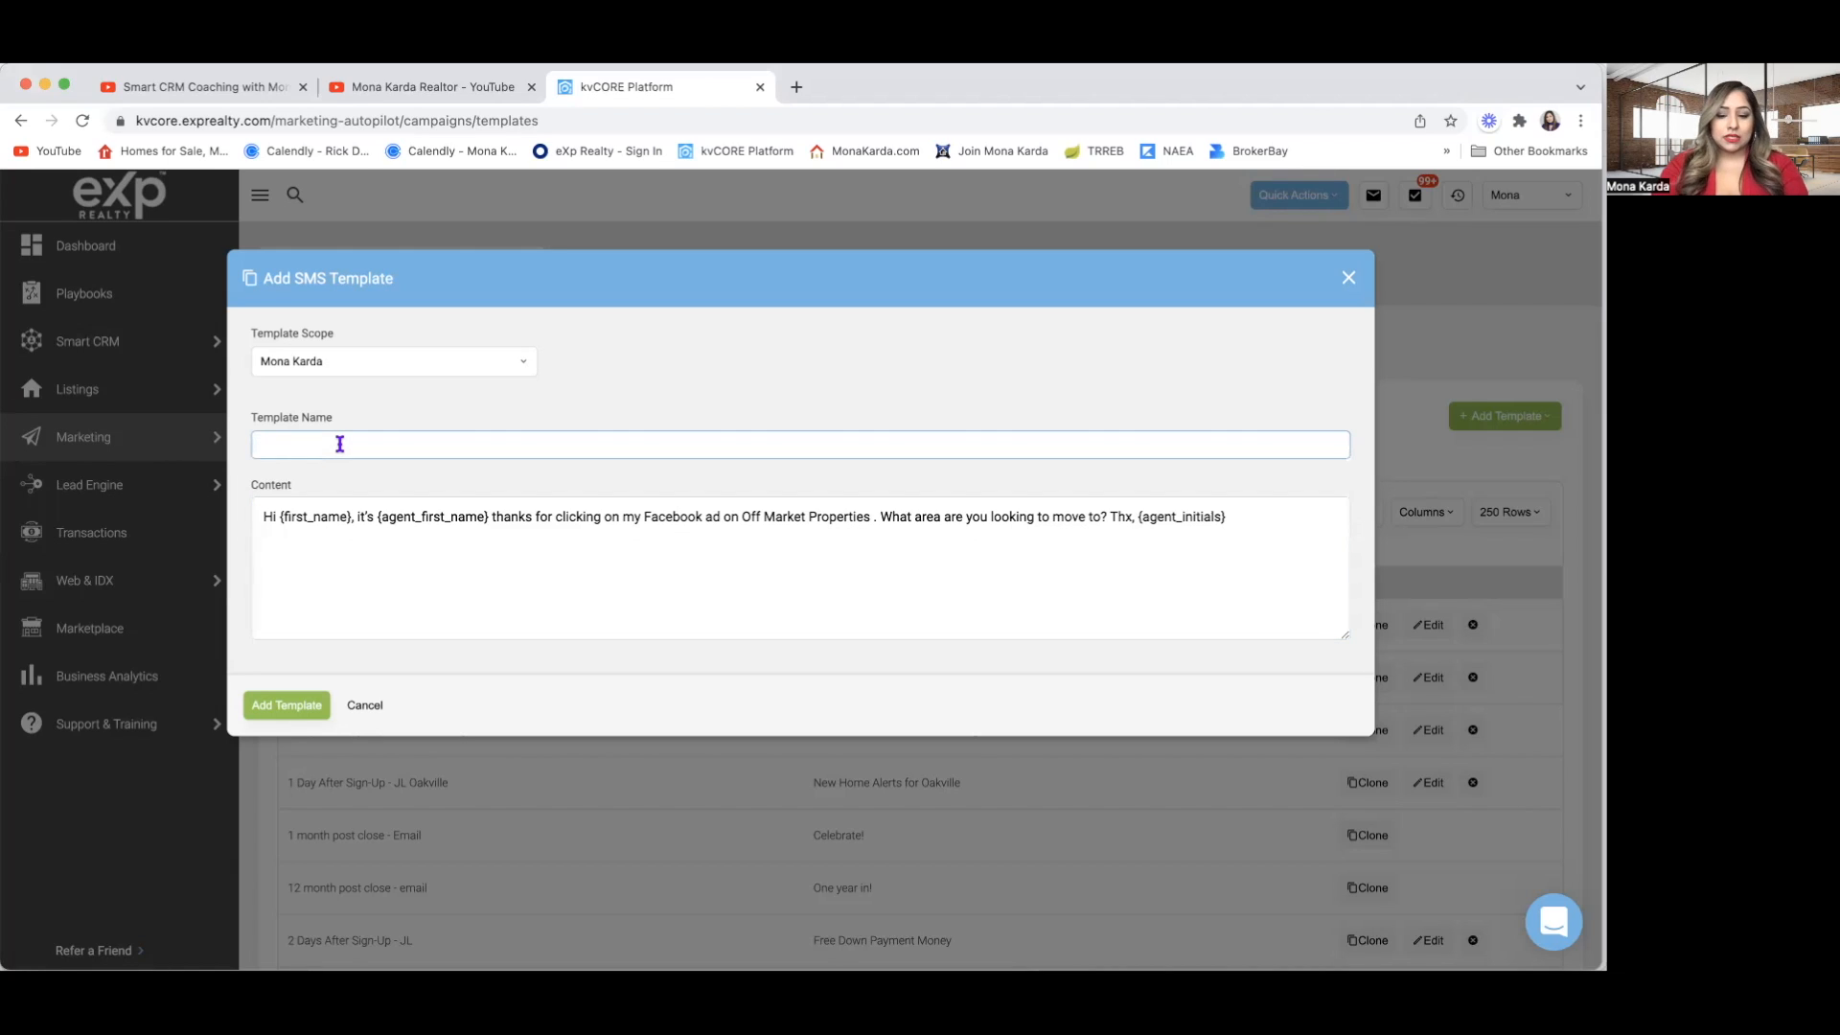
type("Initial Text")
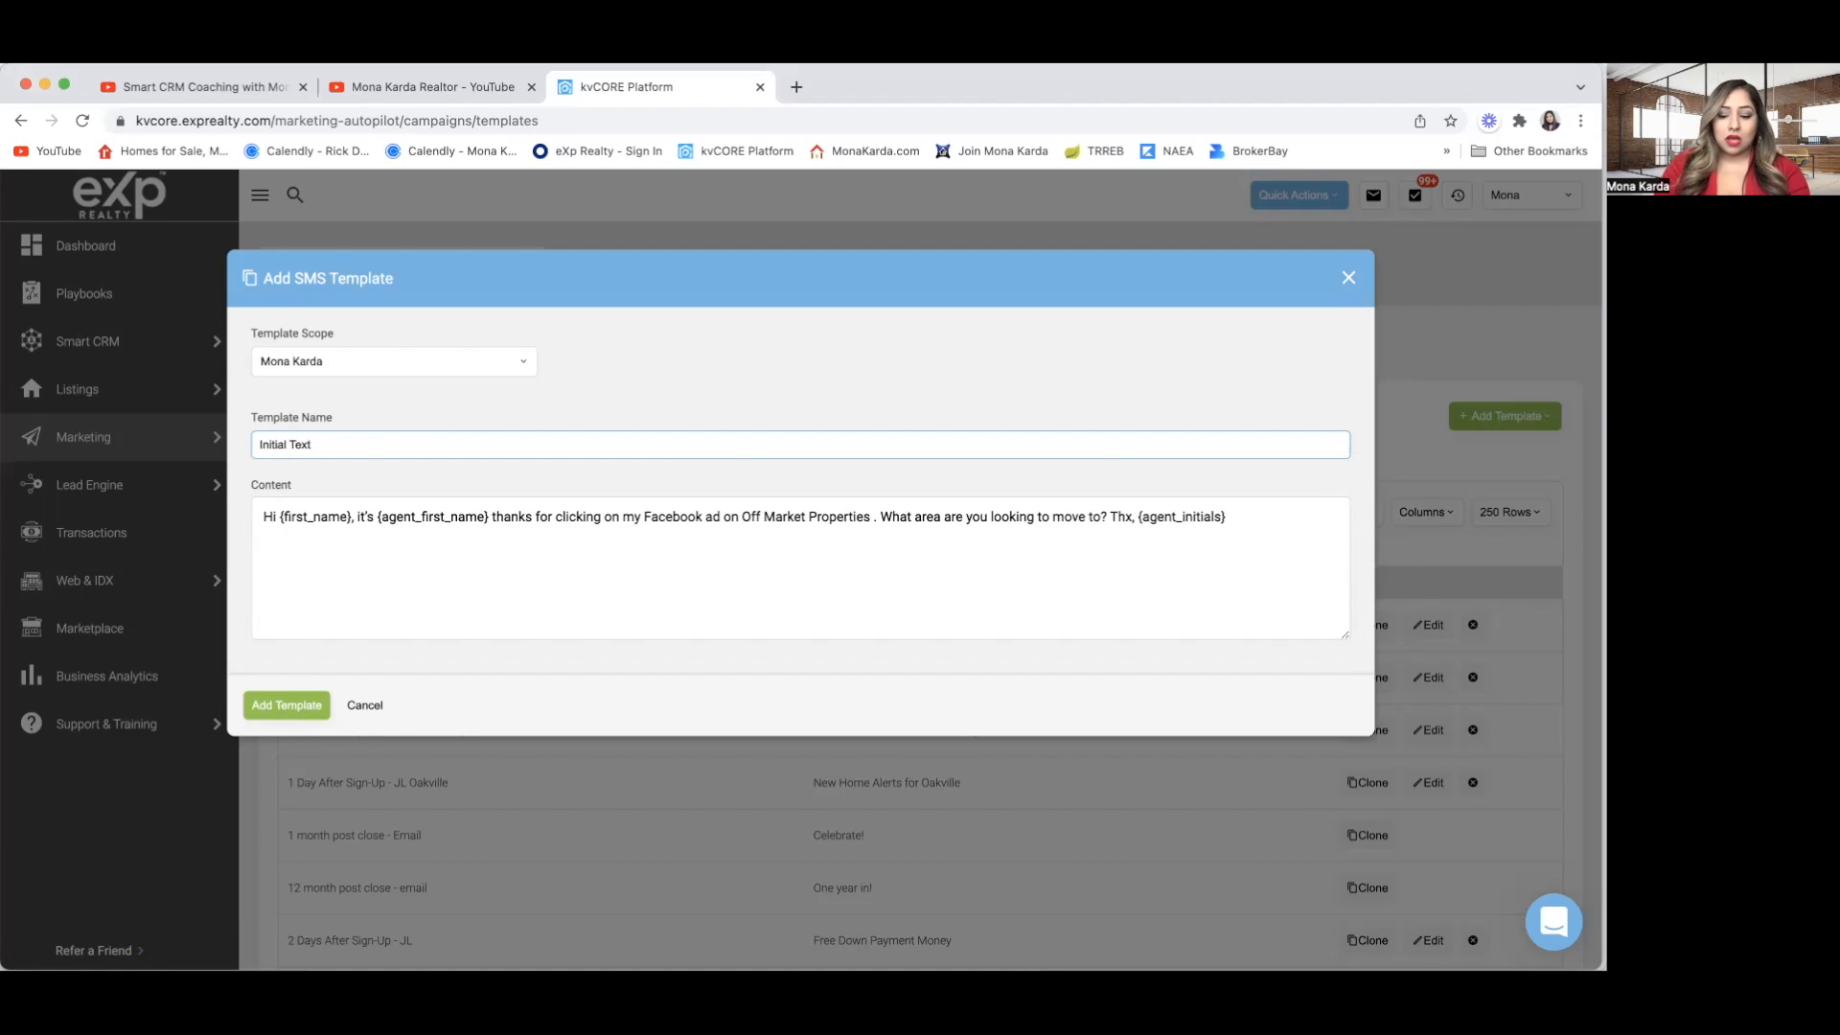
left_click(257, 444)
type("FB ads")
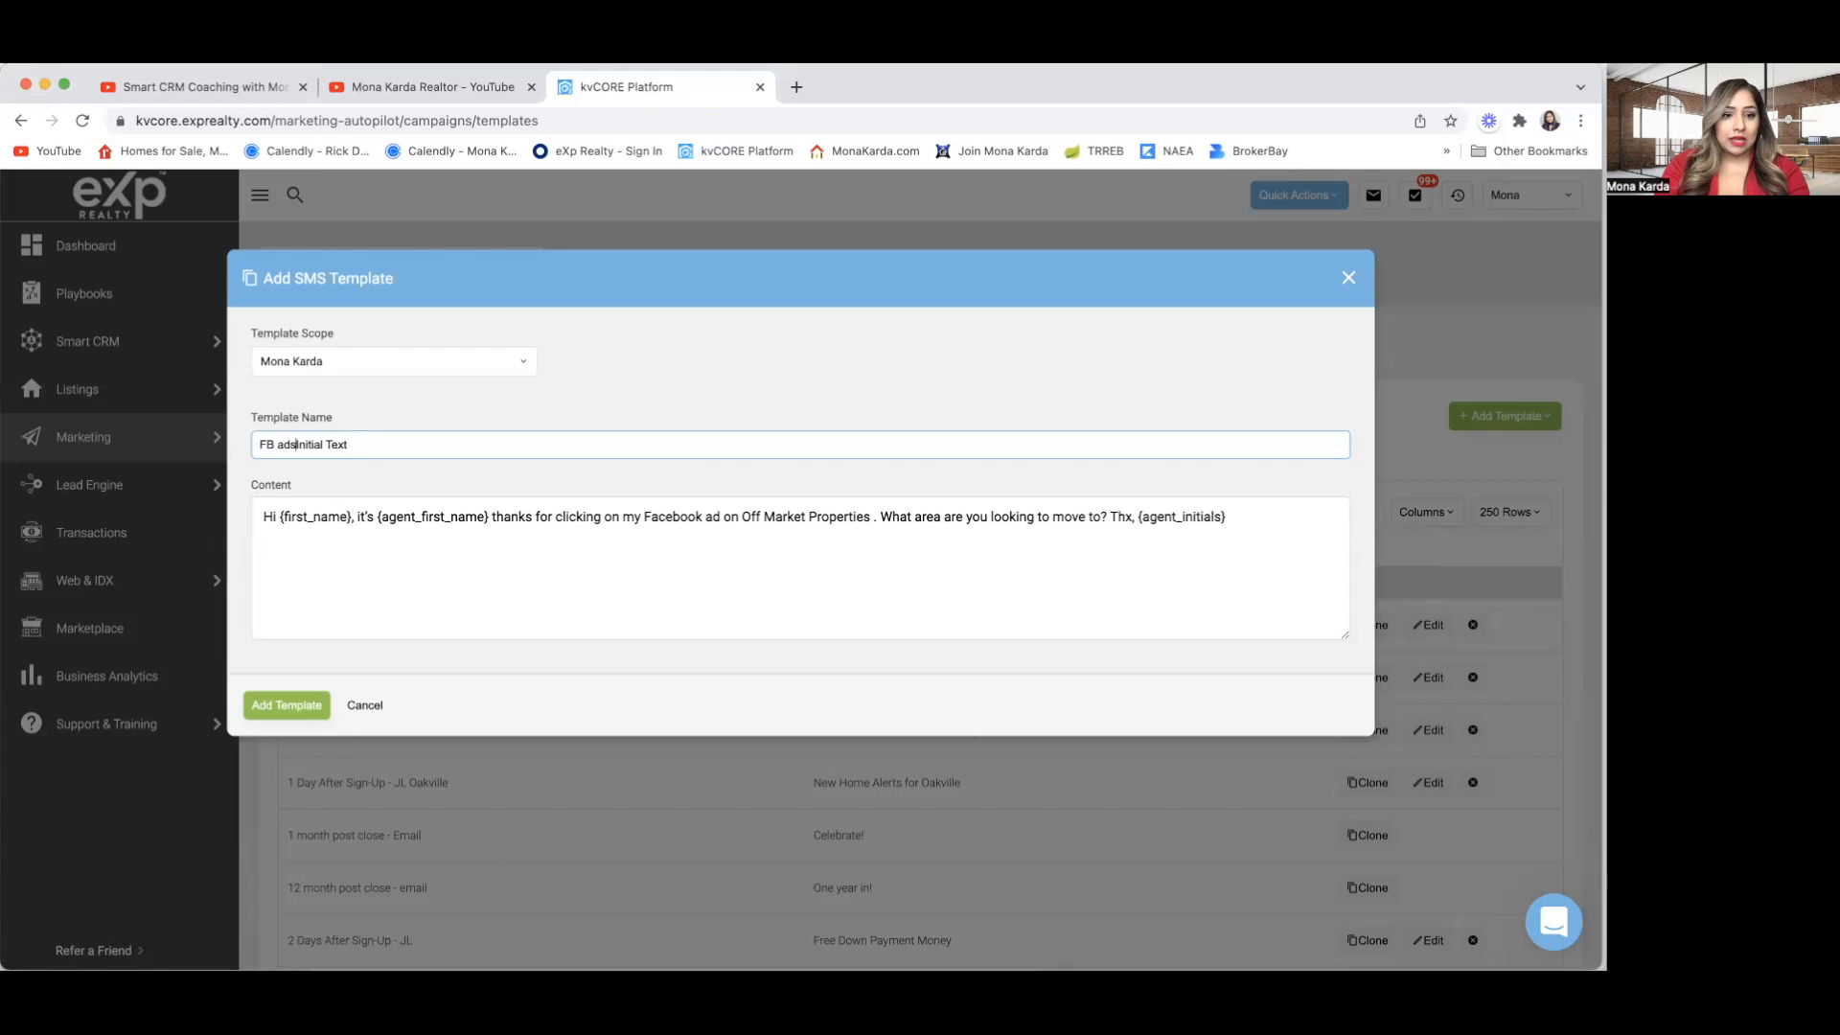
type(" OMP")
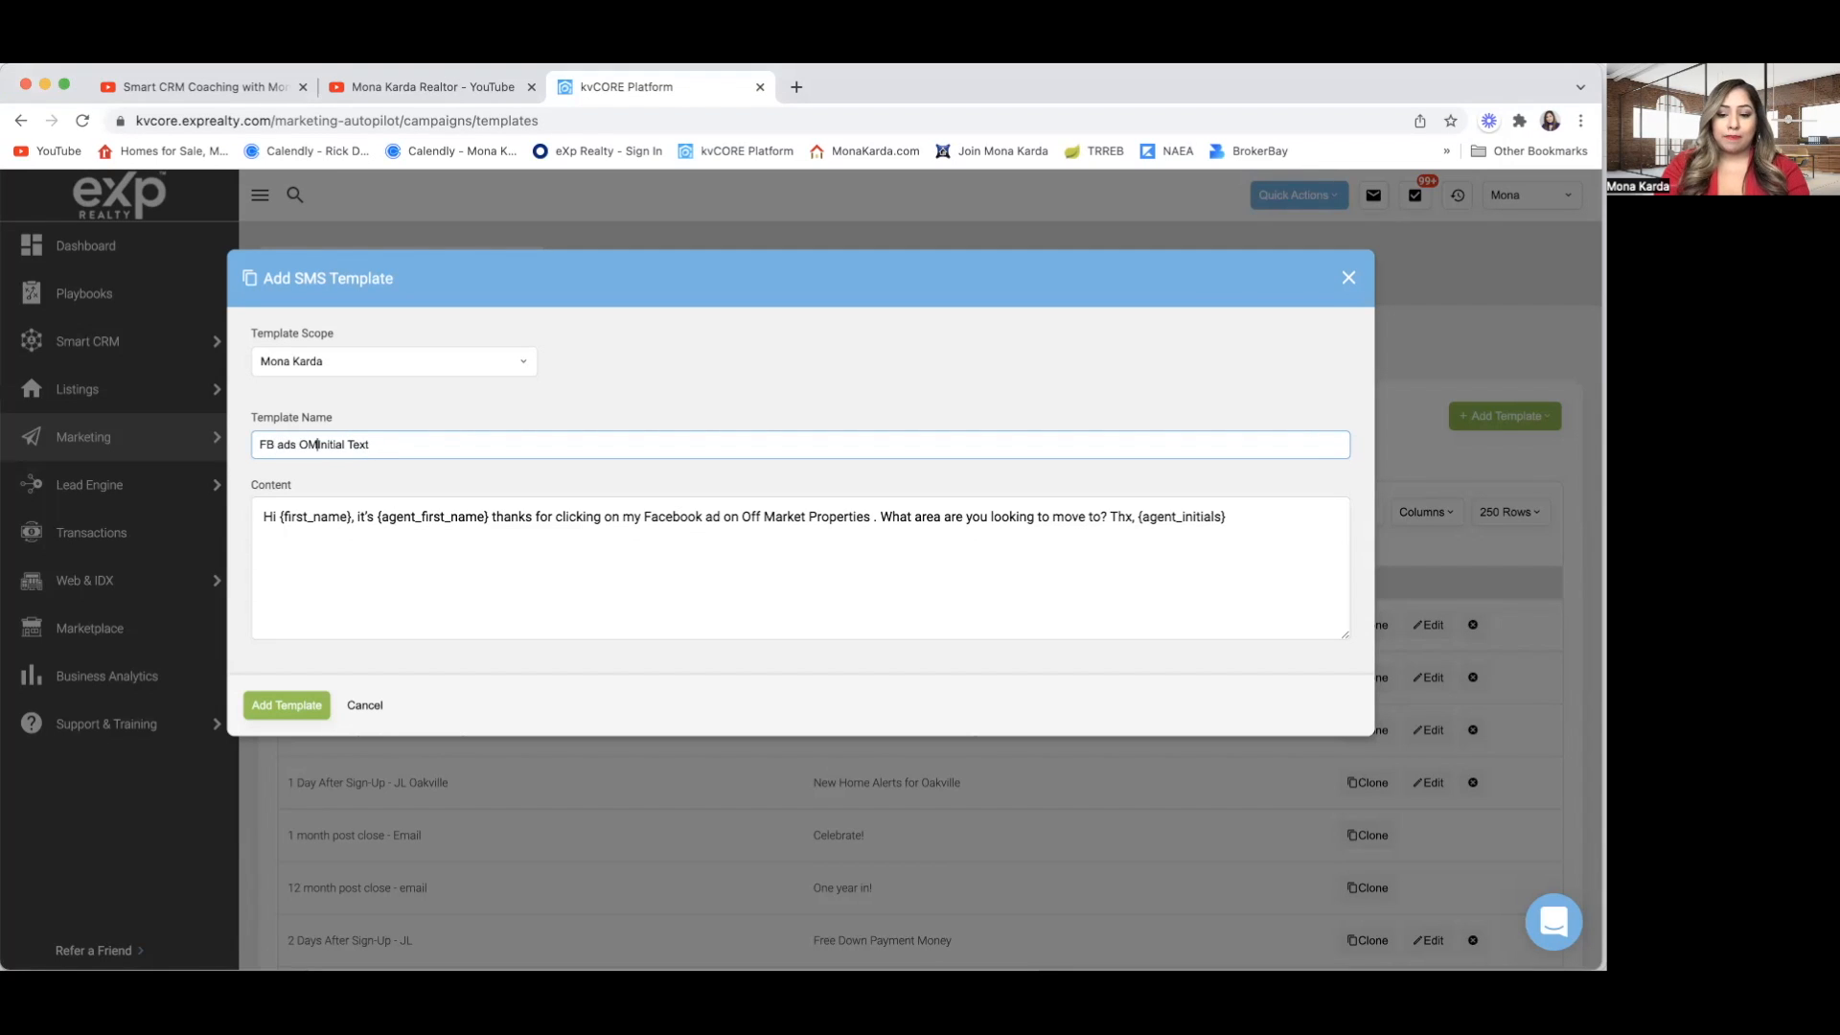
type(" -")
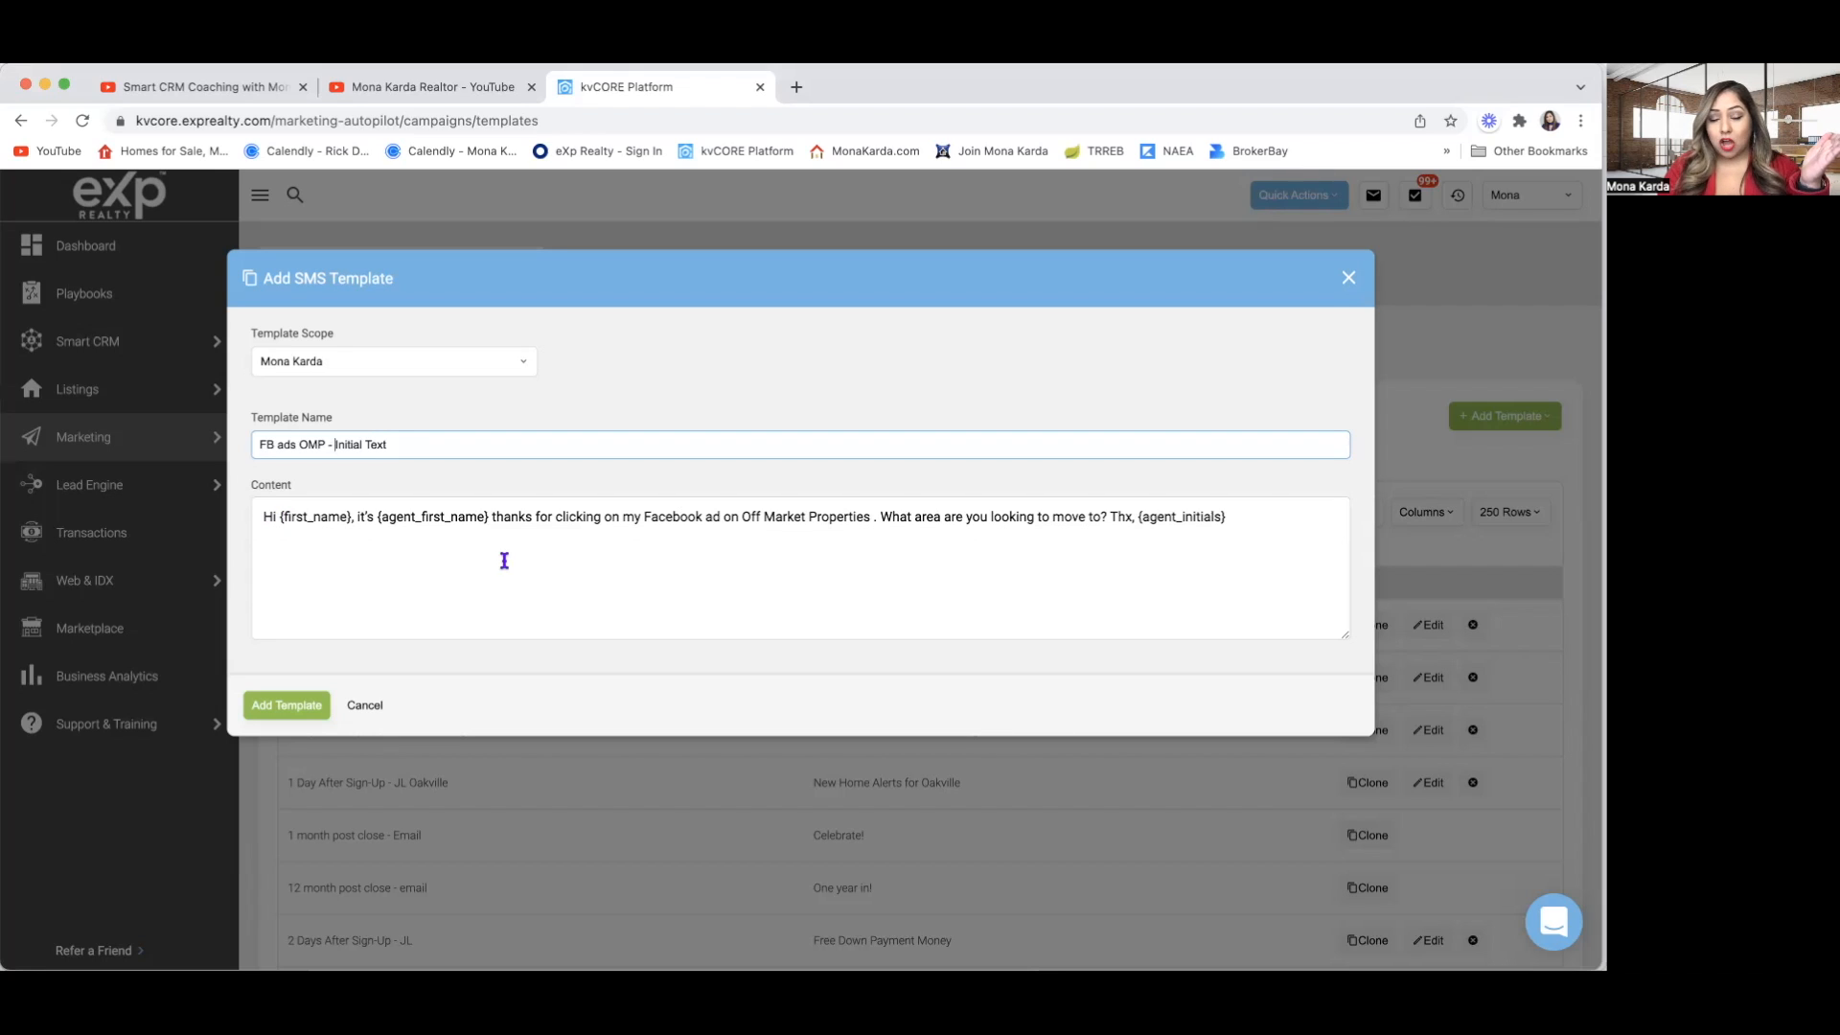
left_click(292, 714)
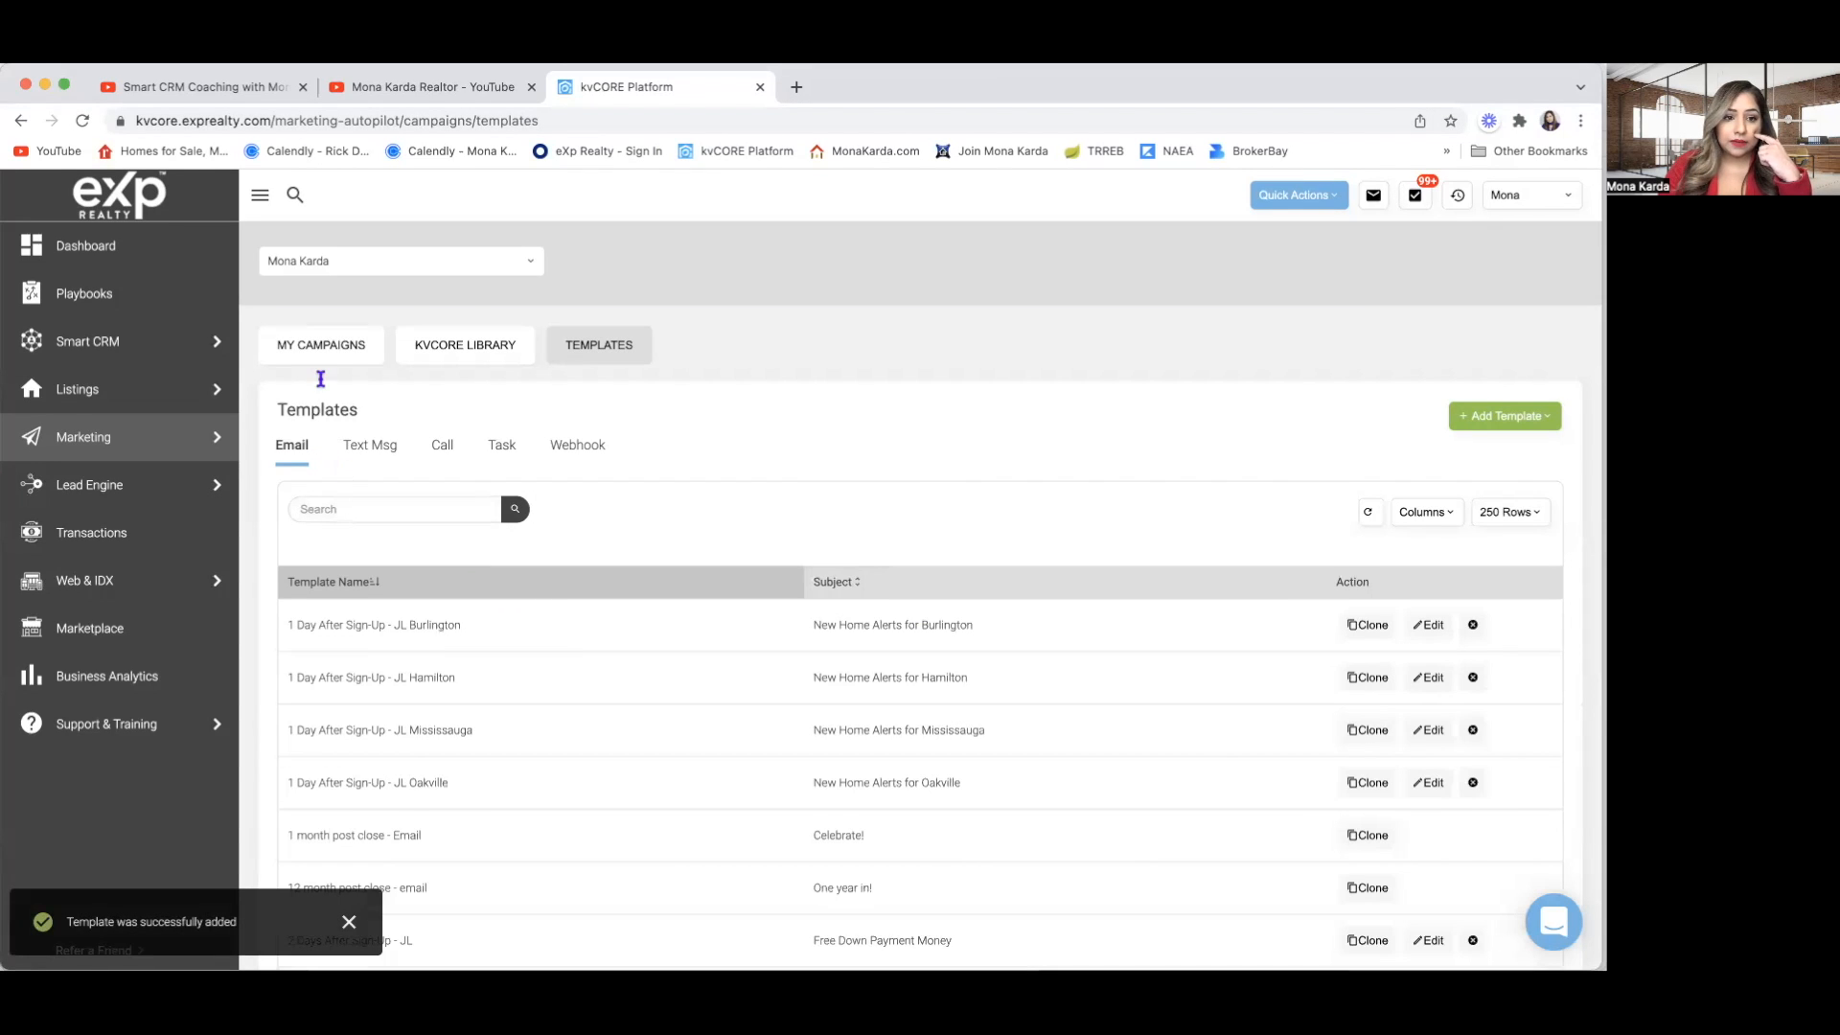
Reopen the "FB Ads for Off Market Properties" campaign and start a text action using the "FB ads OMP - Initial Text" template.
left_click(324, 348)
scroll(343, 693, "down", 5)
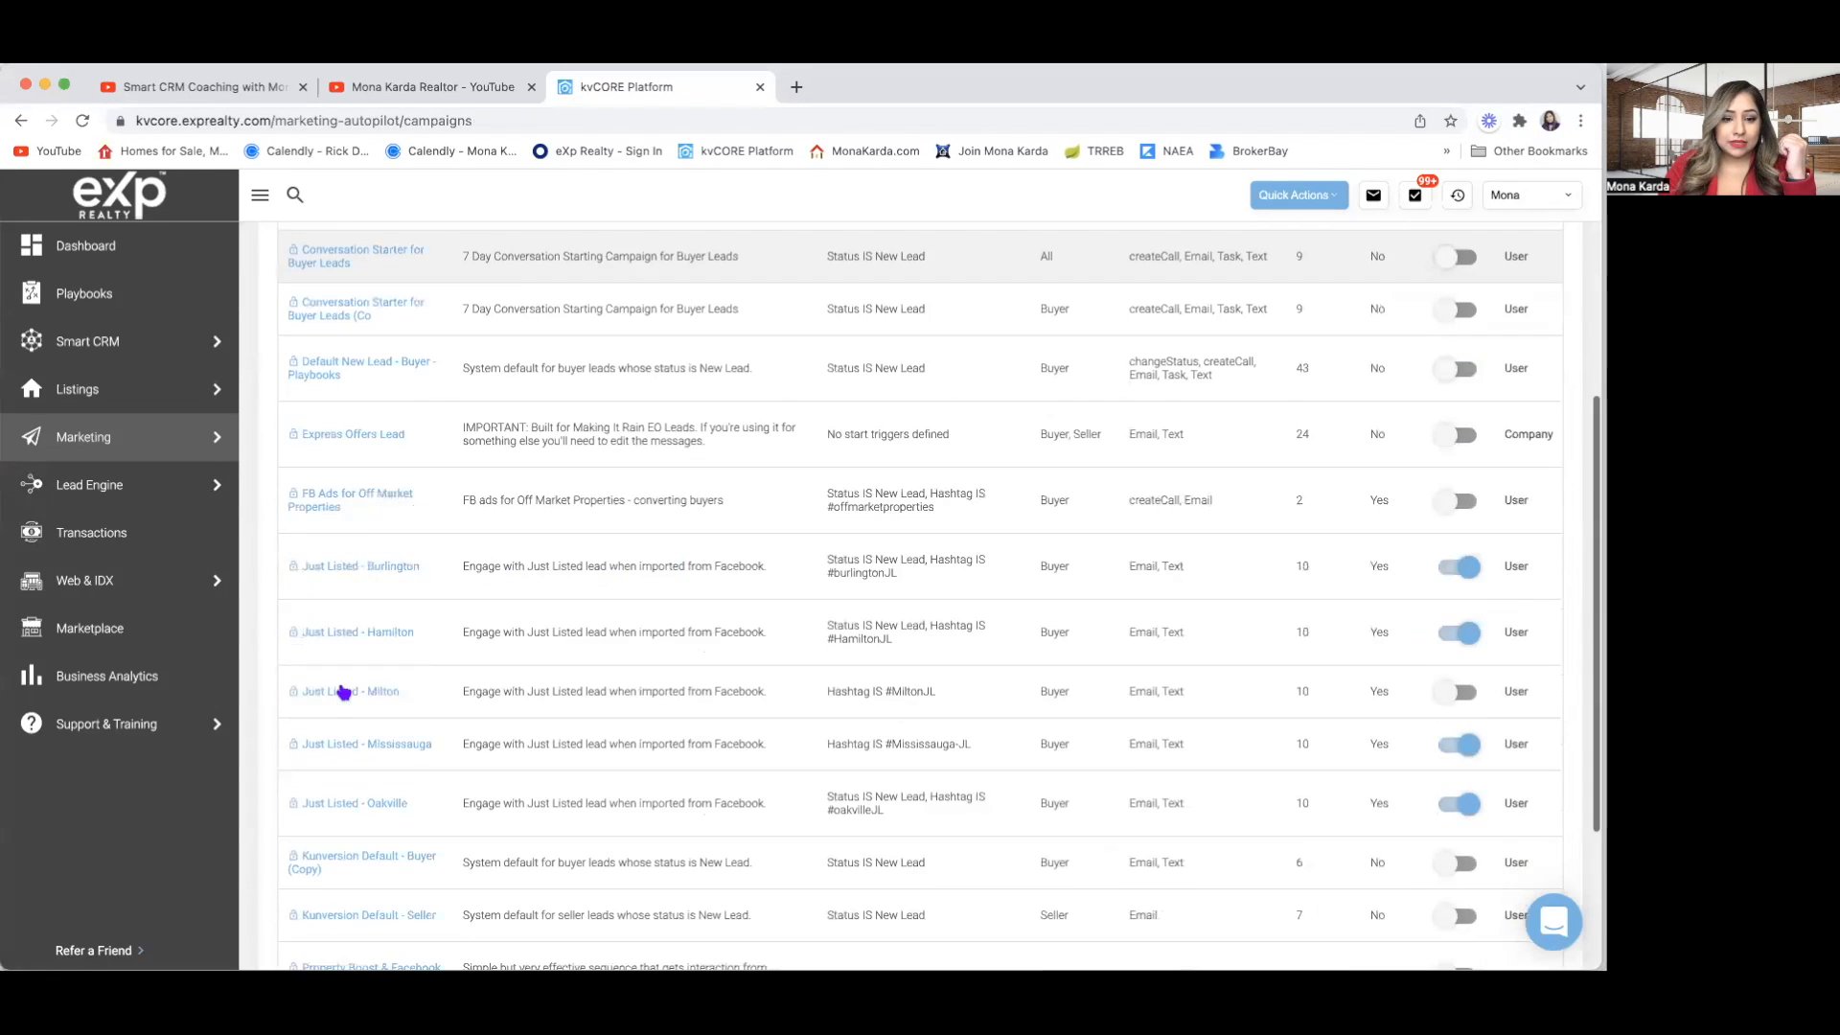
left_click(355, 504)
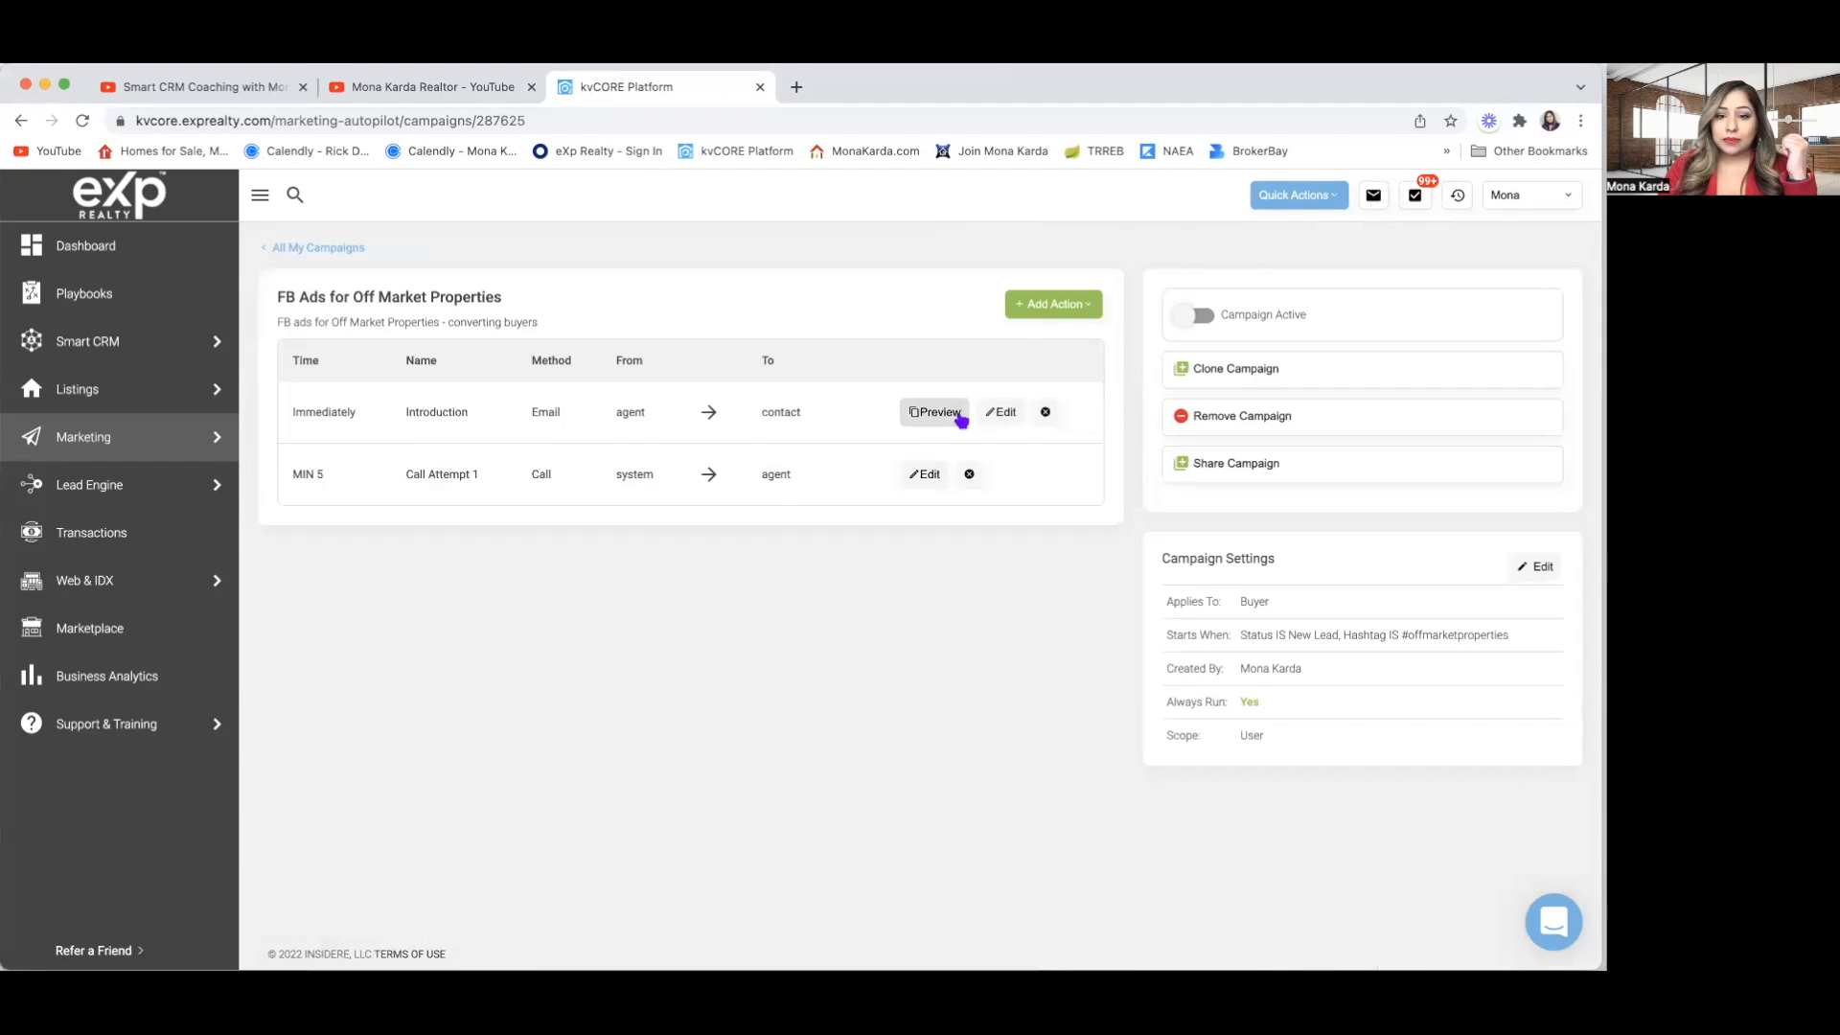
left_click(1050, 314)
left_click(1048, 372)
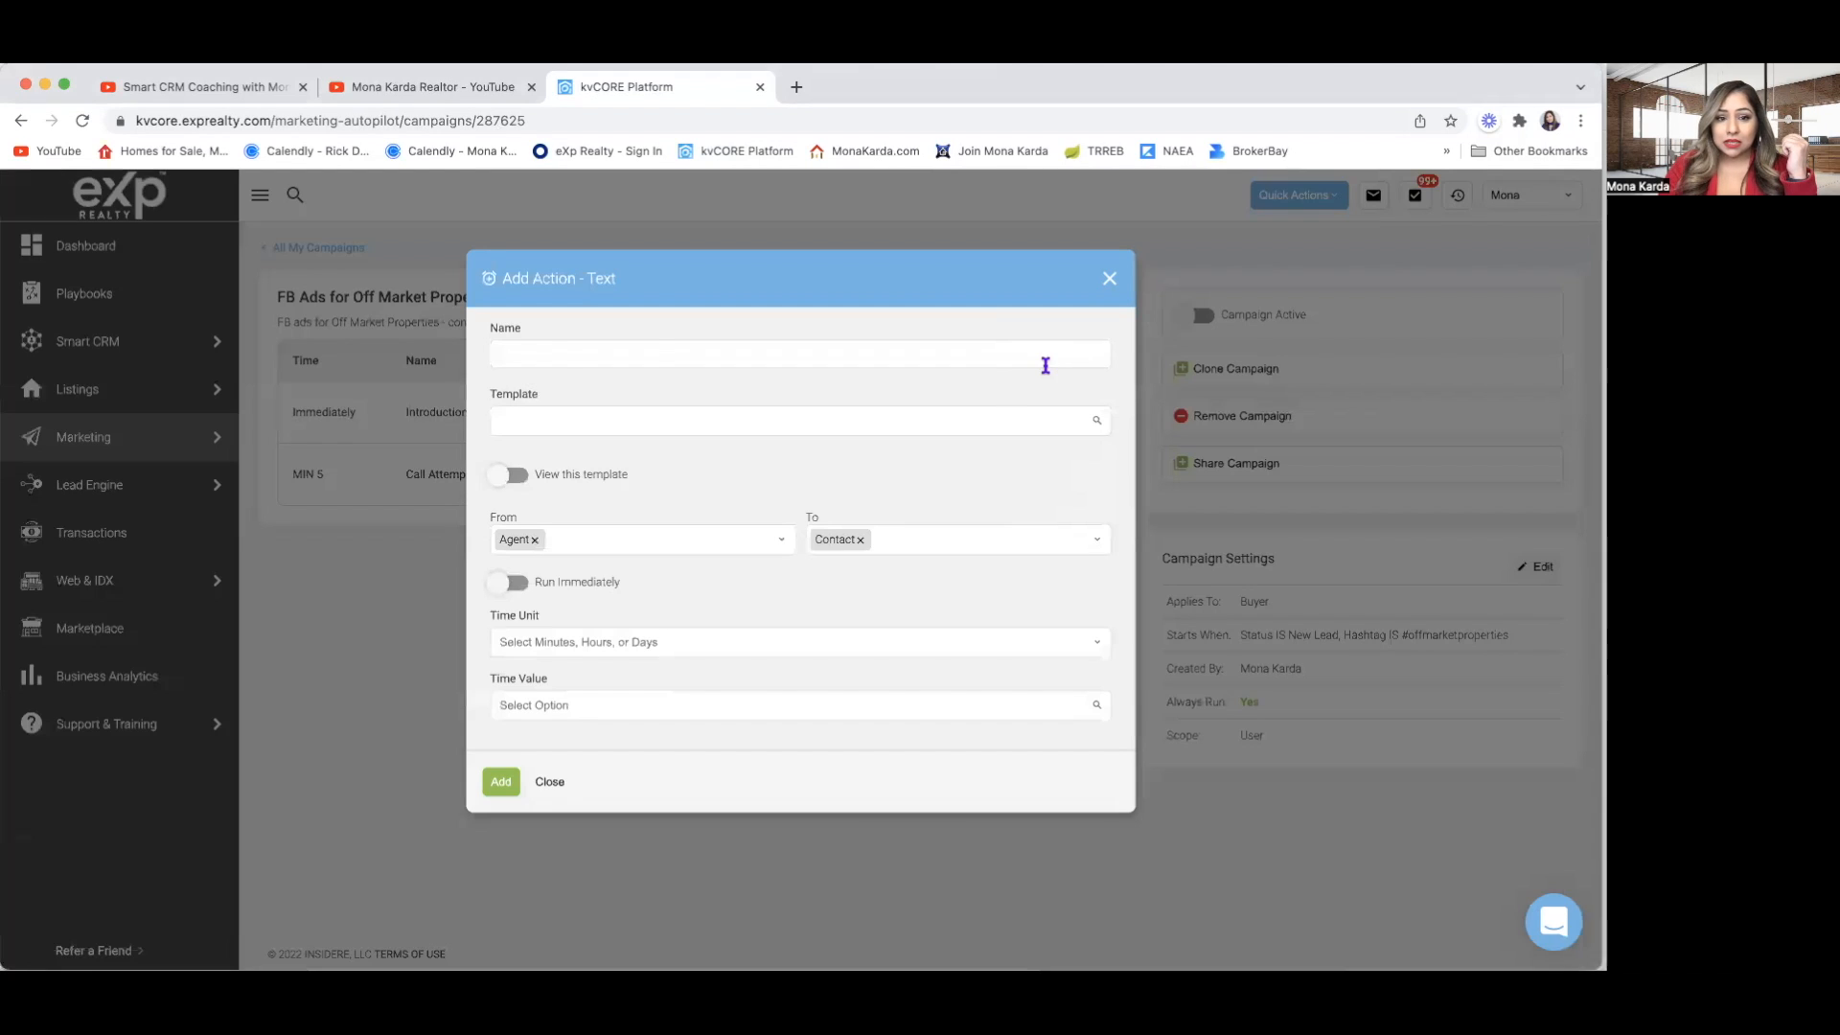
left_click(540, 423)
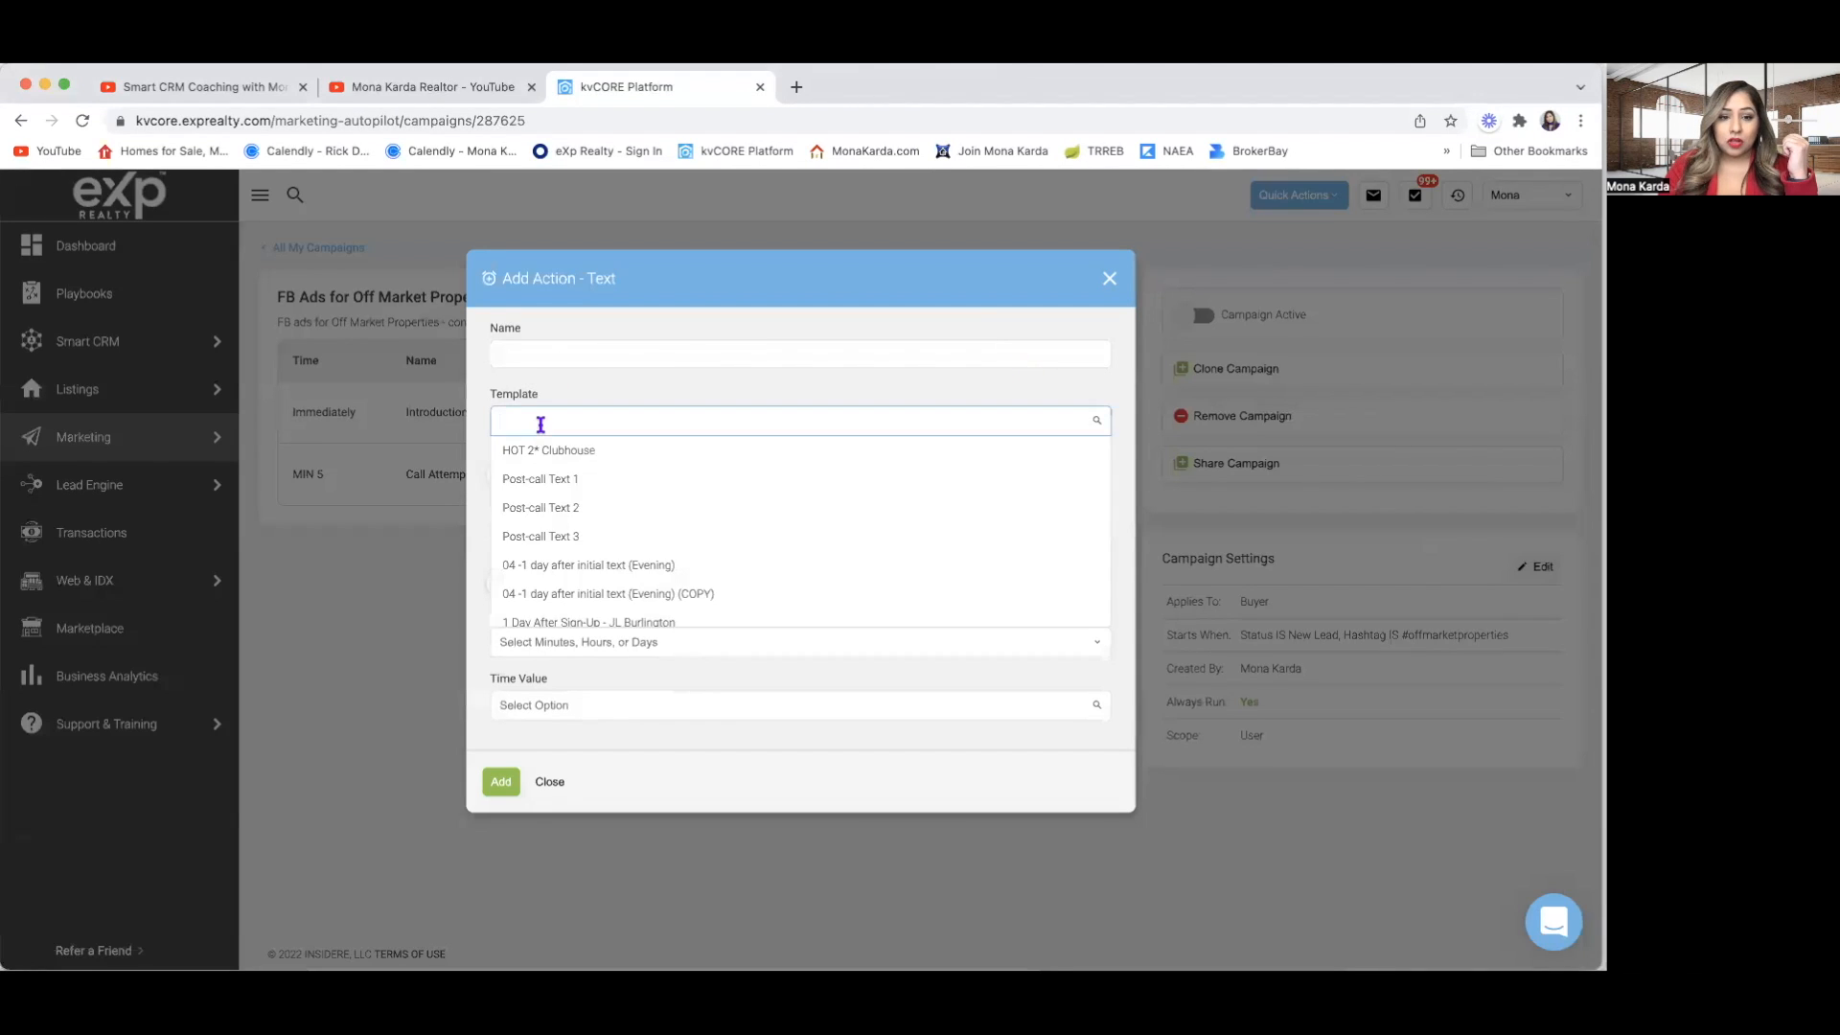
type("fb")
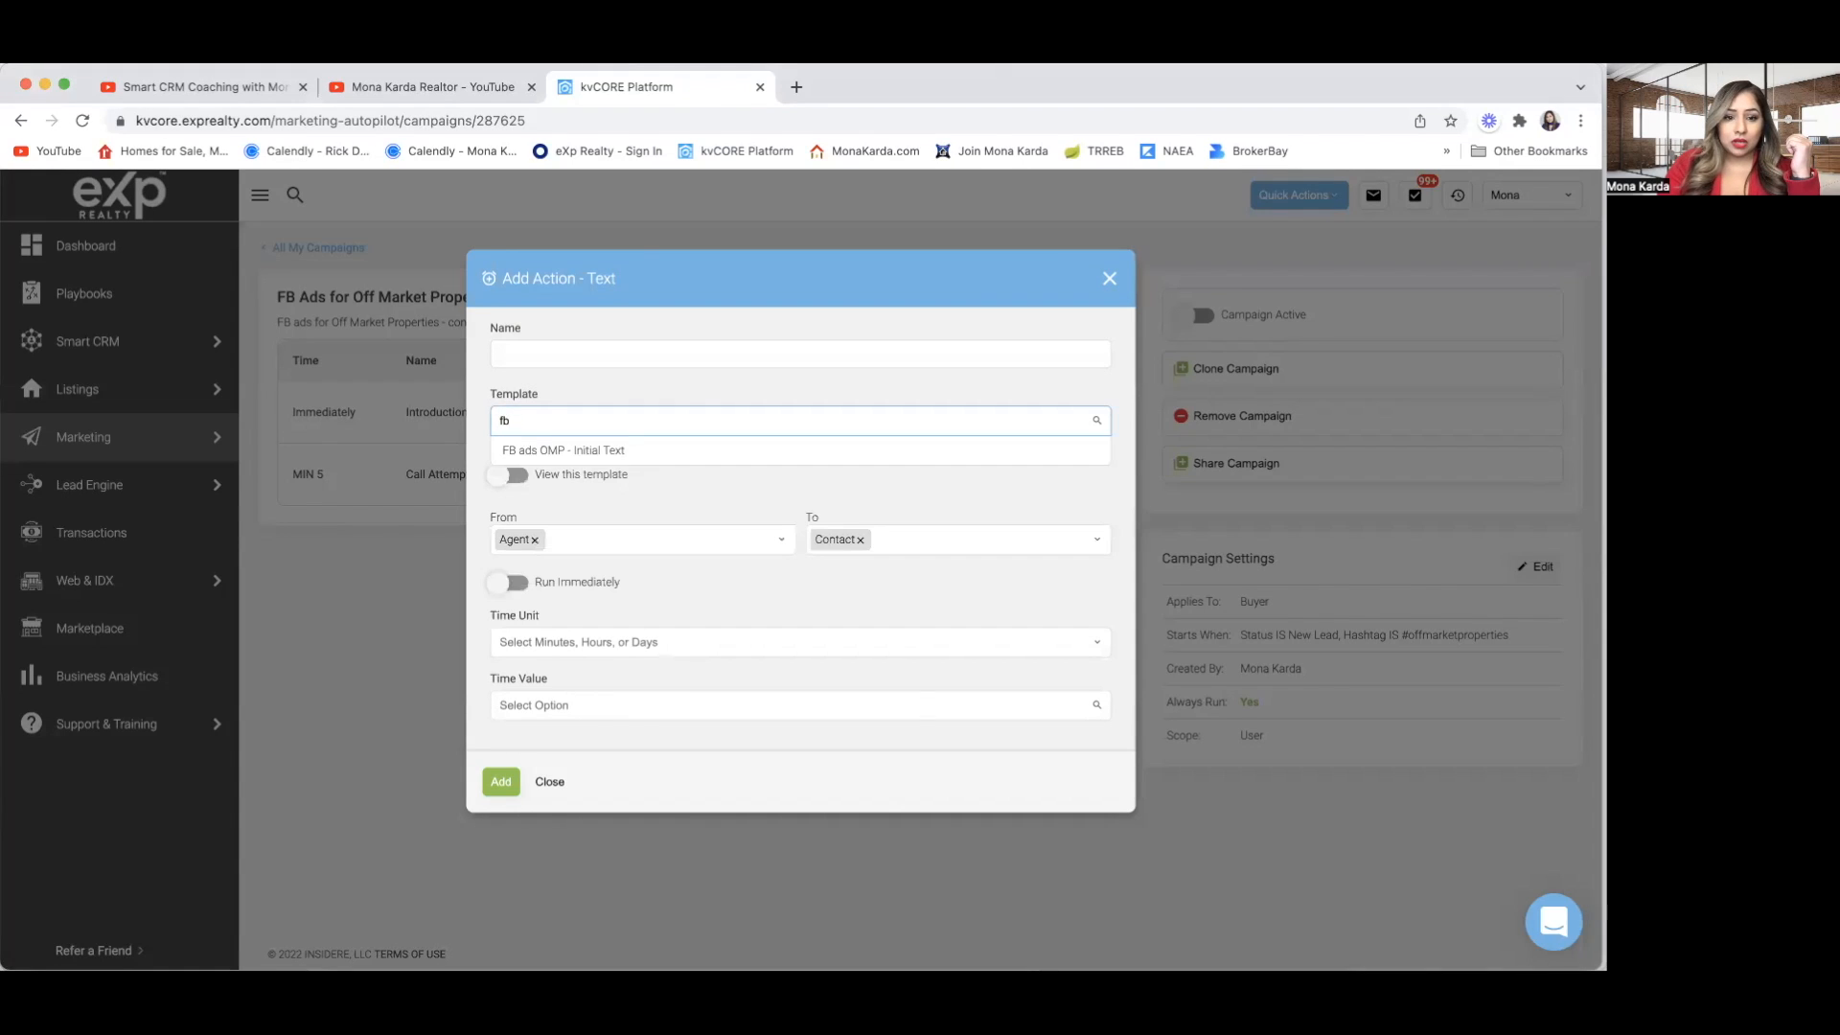
left_click(572, 450)
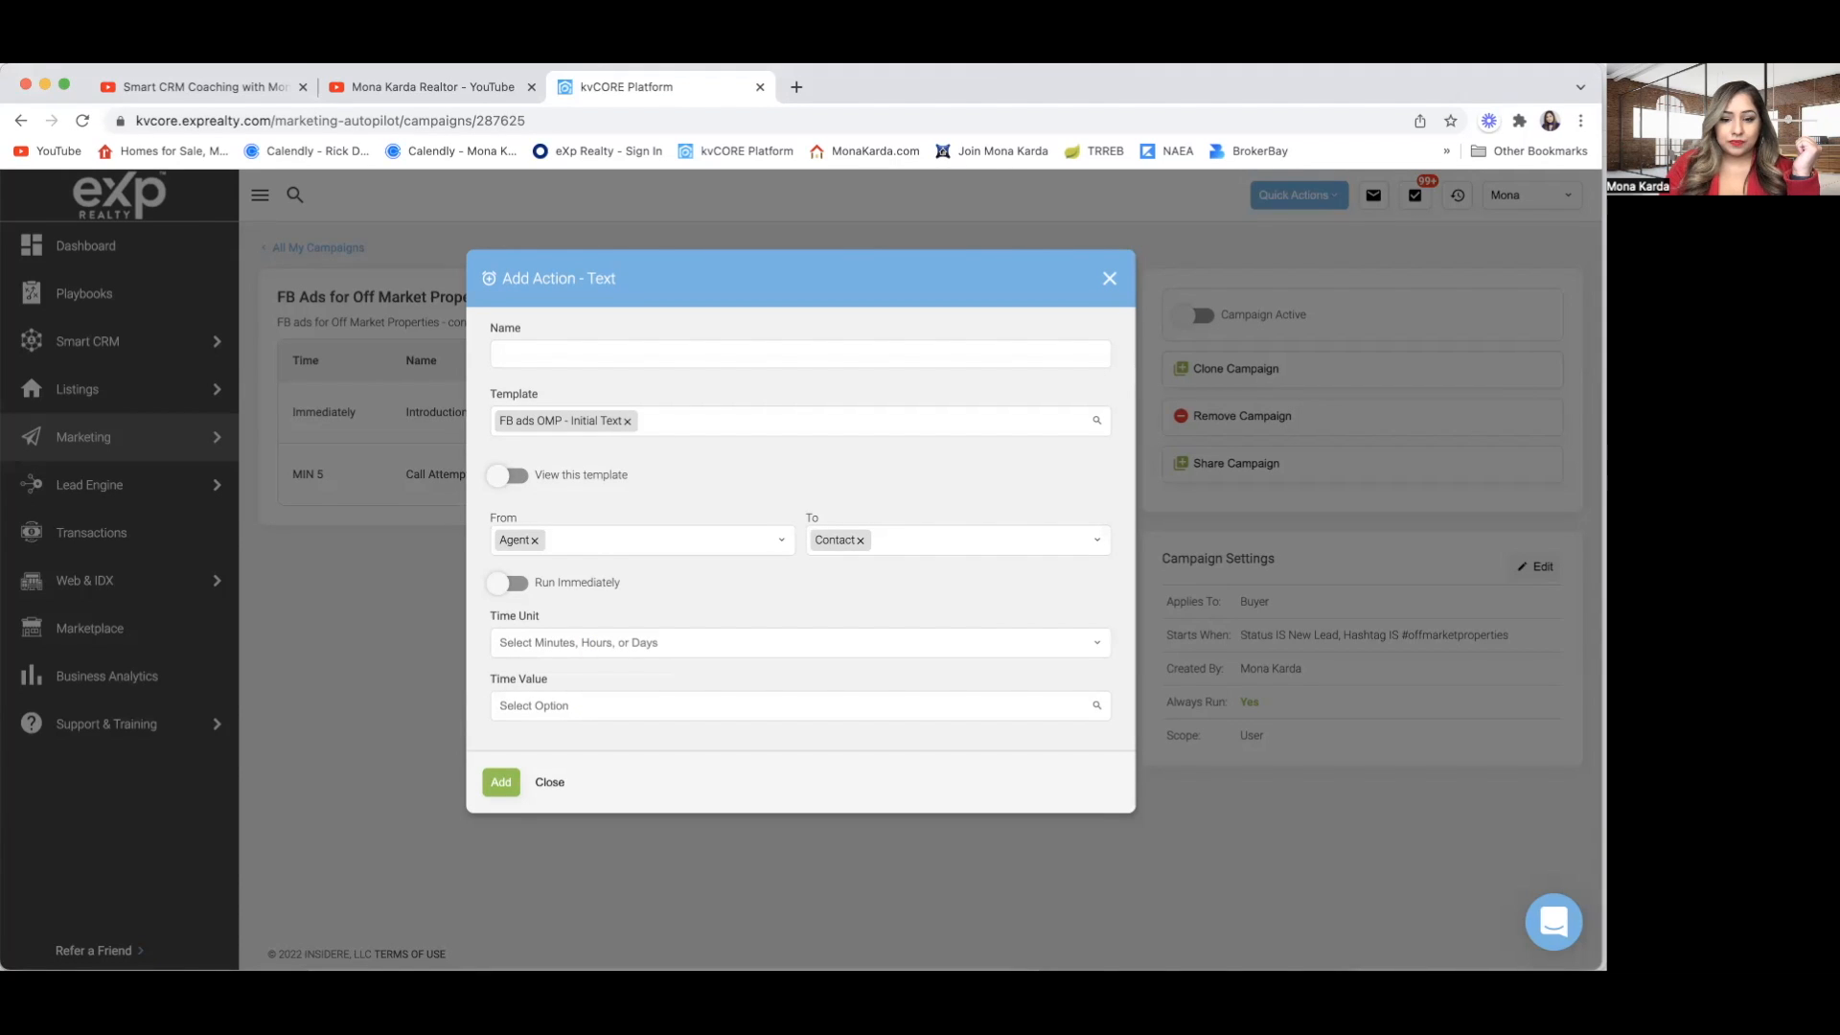
Check the script document for the text's timing and set the text action to run at 1 hour.
key("super+Tab")
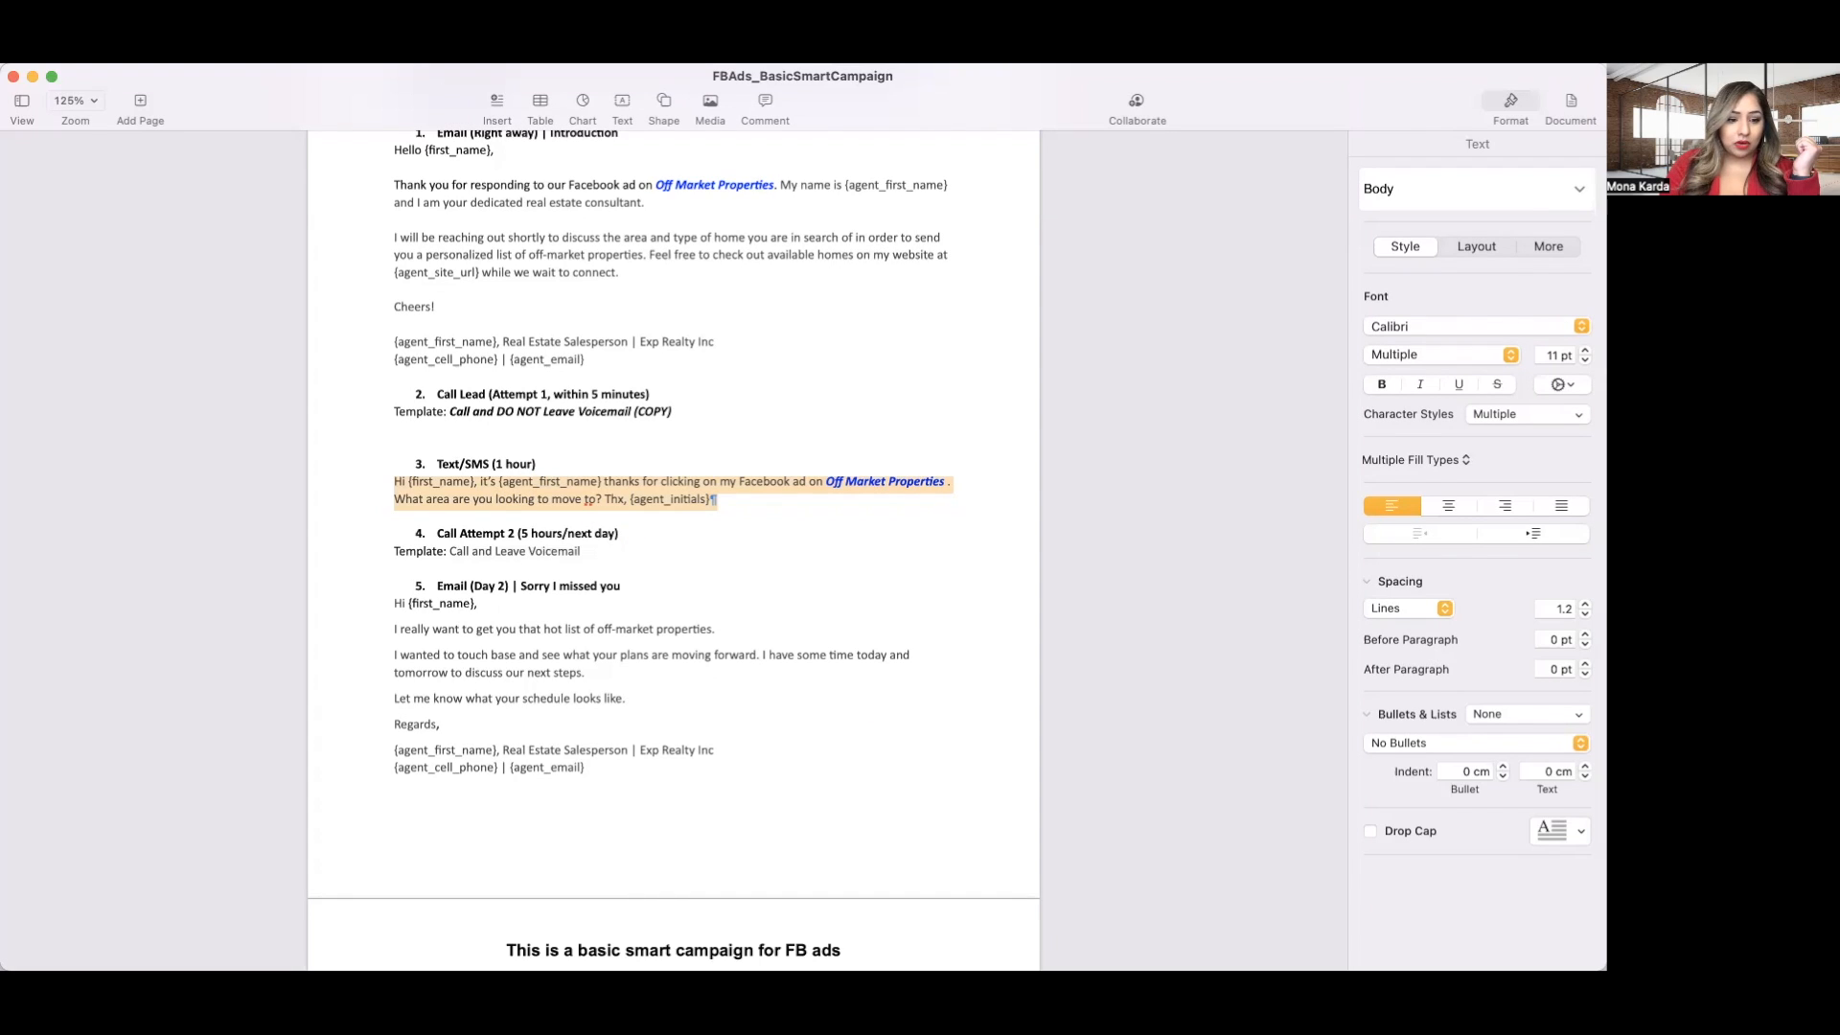
key("super+Tab")
left_click(534, 642)
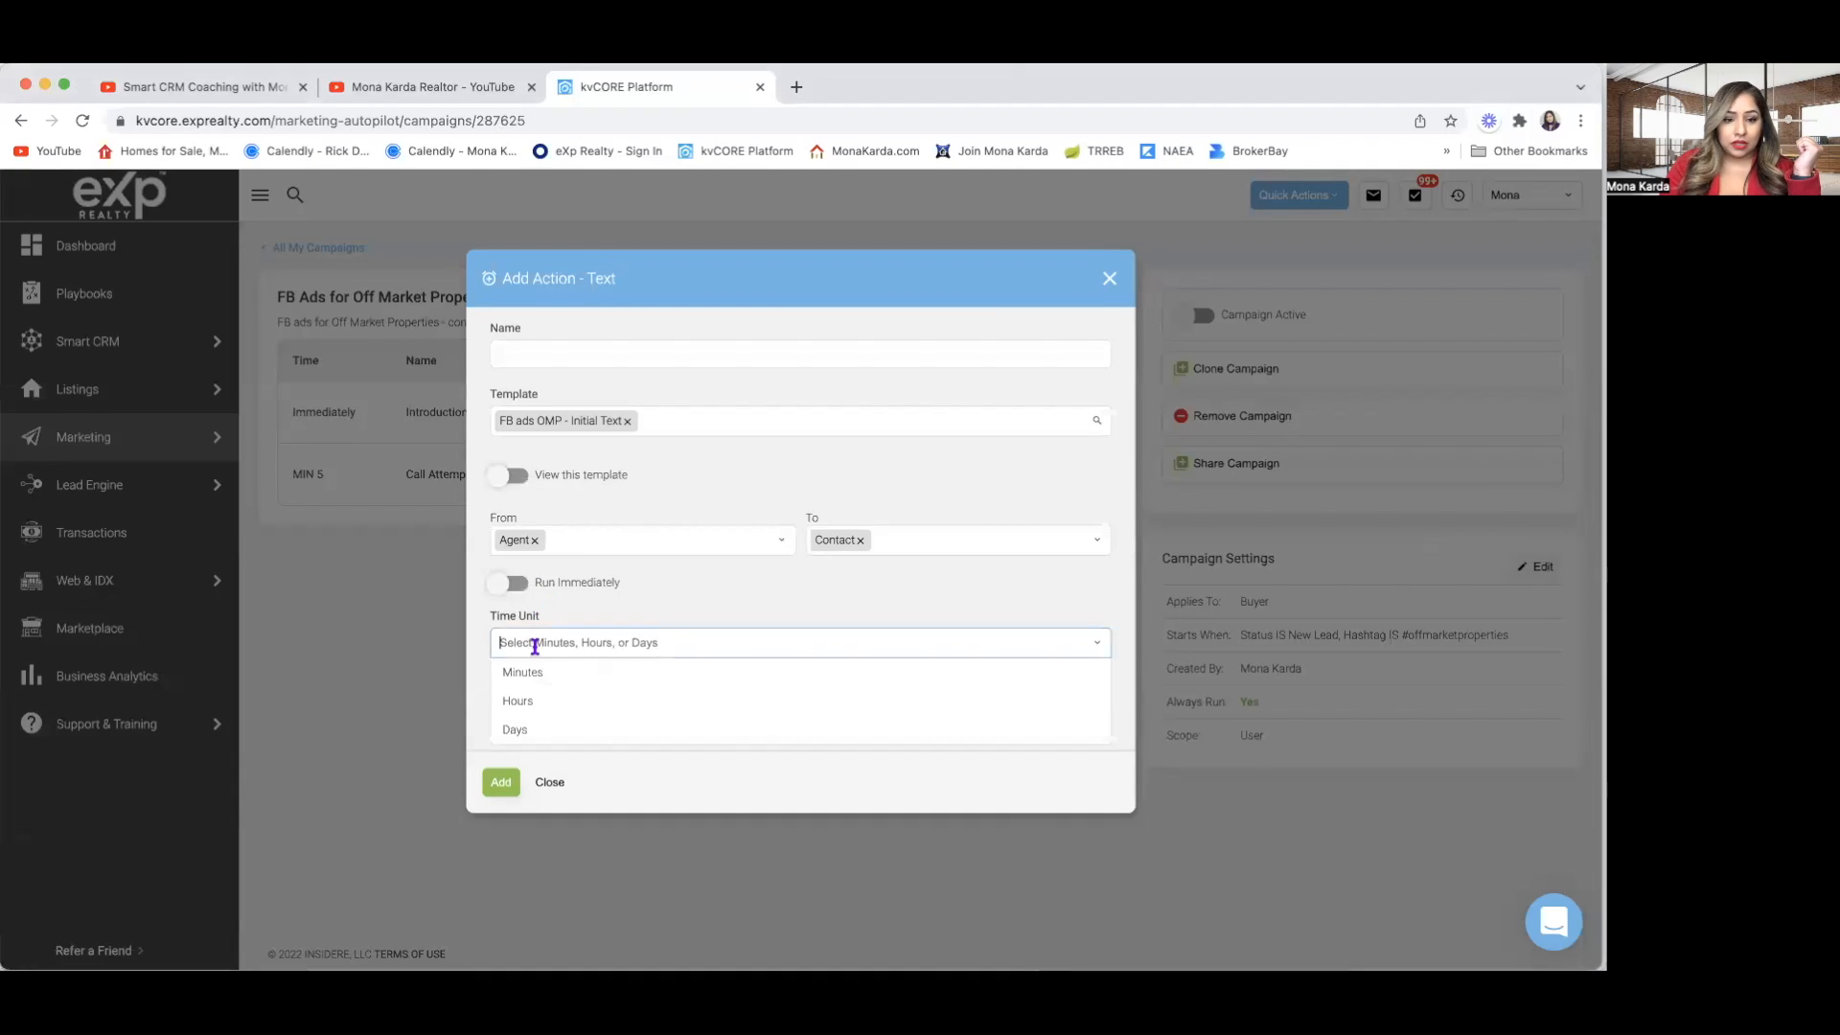
left_click(540, 700)
left_click(541, 708)
left_click(534, 744)
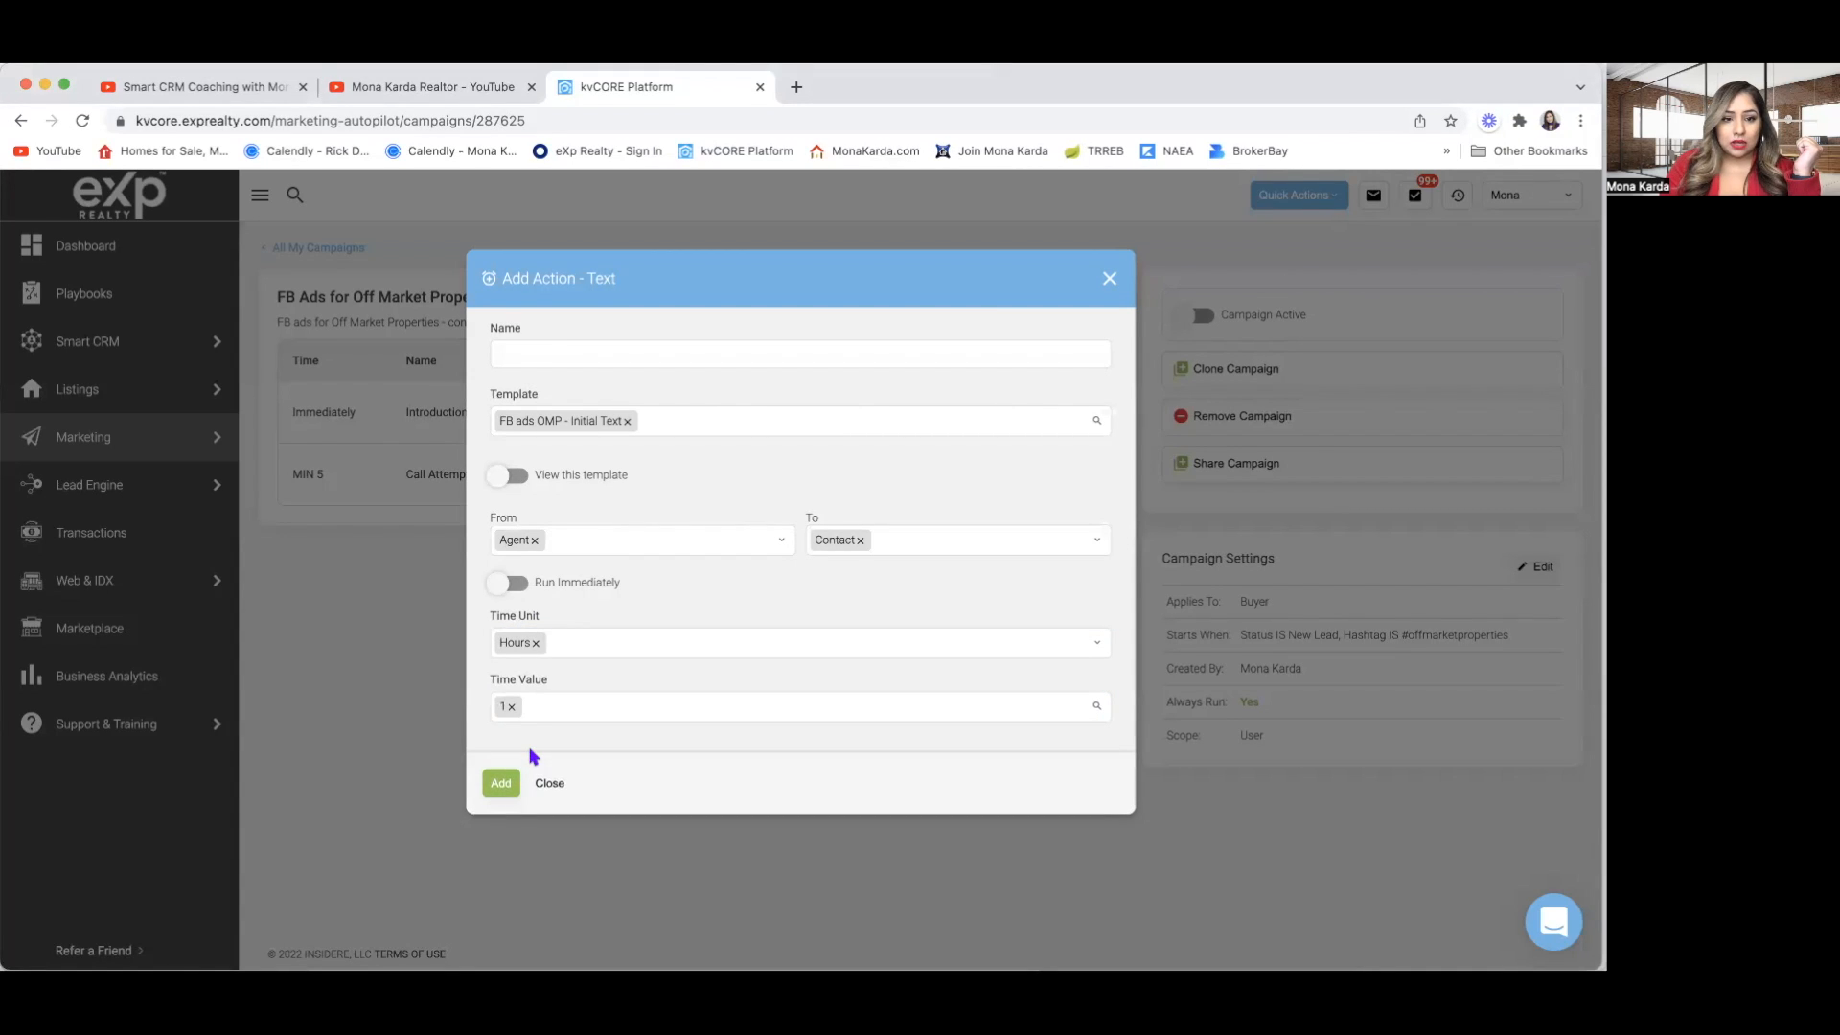
Name the text action "Initial Text" and add it to the campaign.
left_click(549, 355)
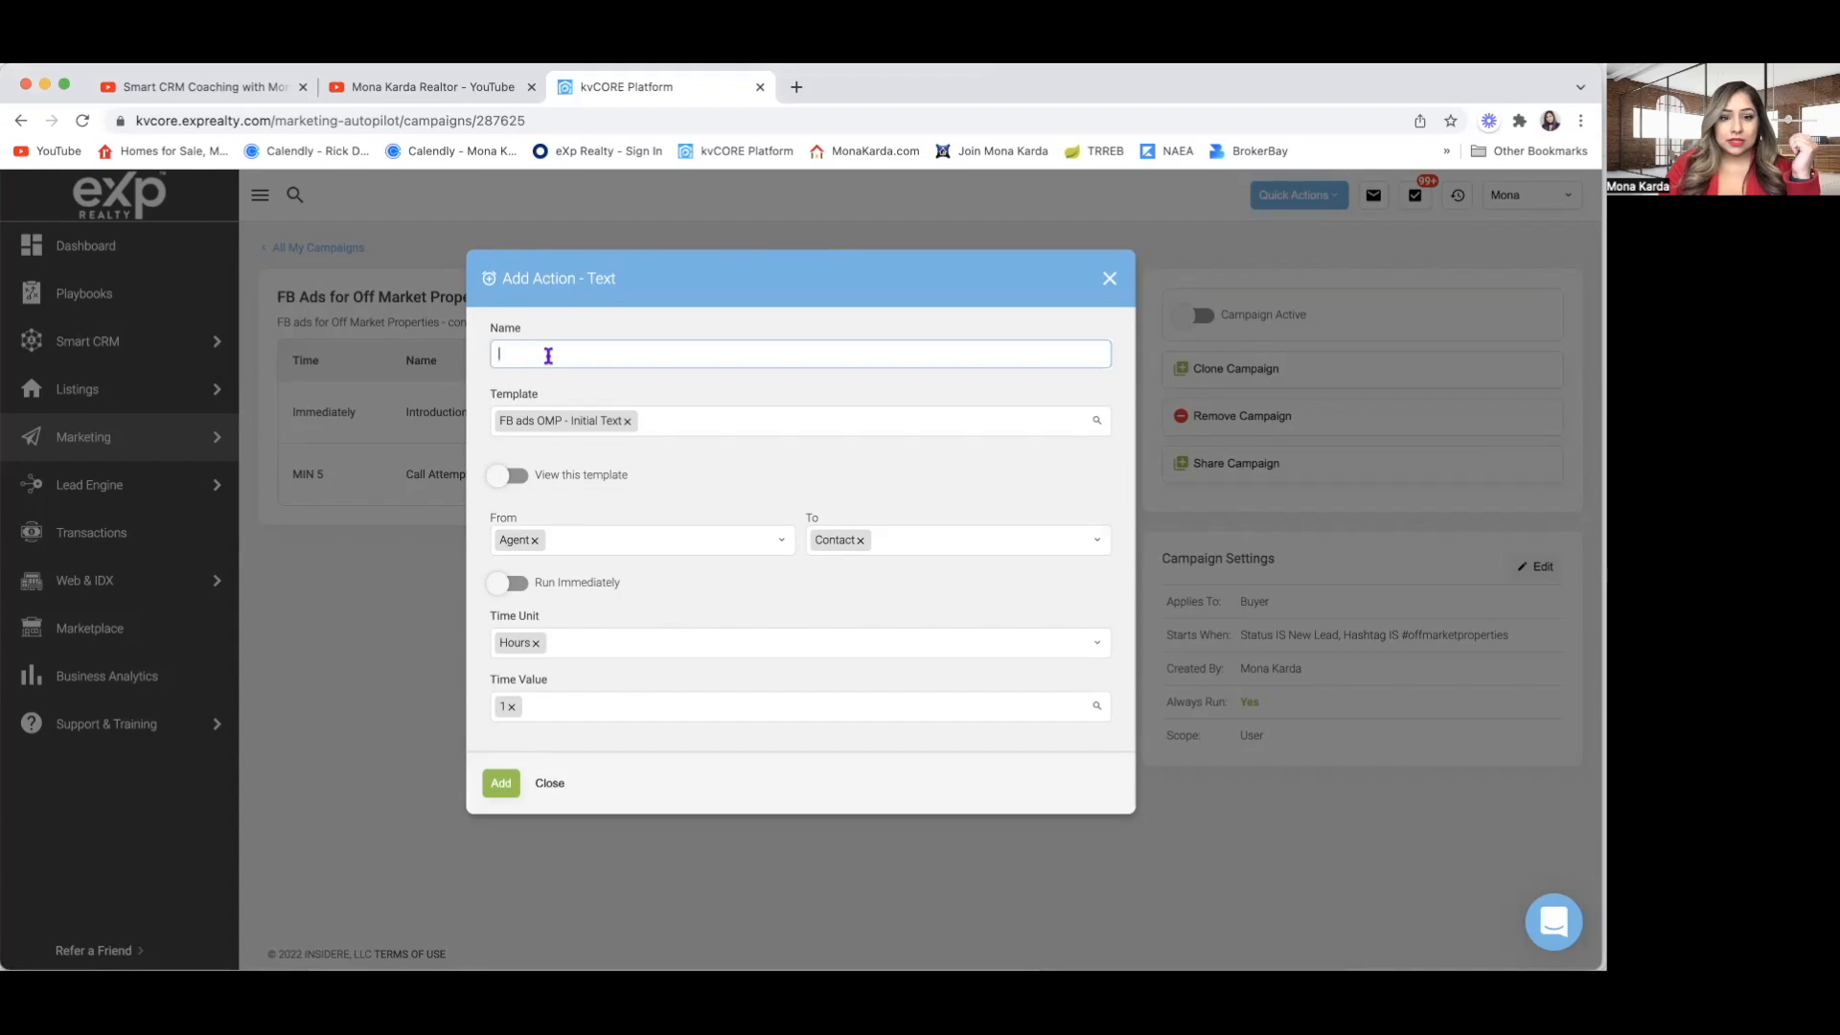
type("In")
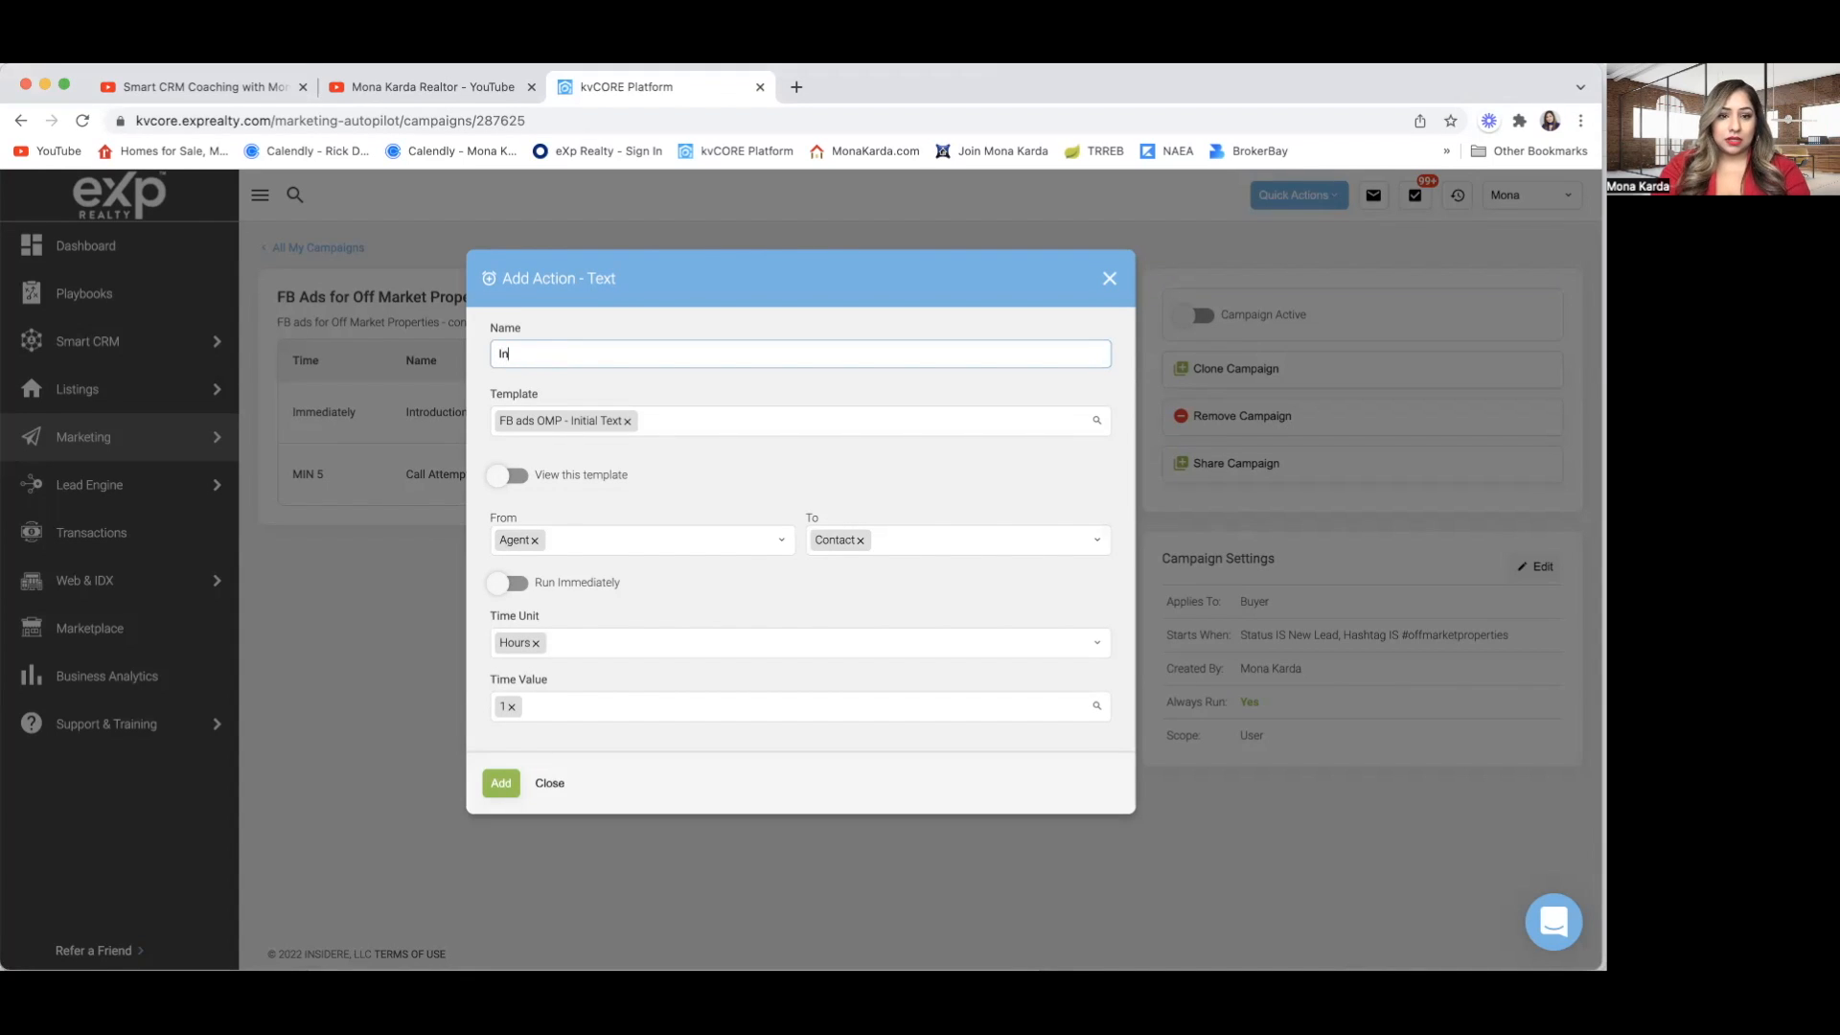
type("itia")
type("Text")
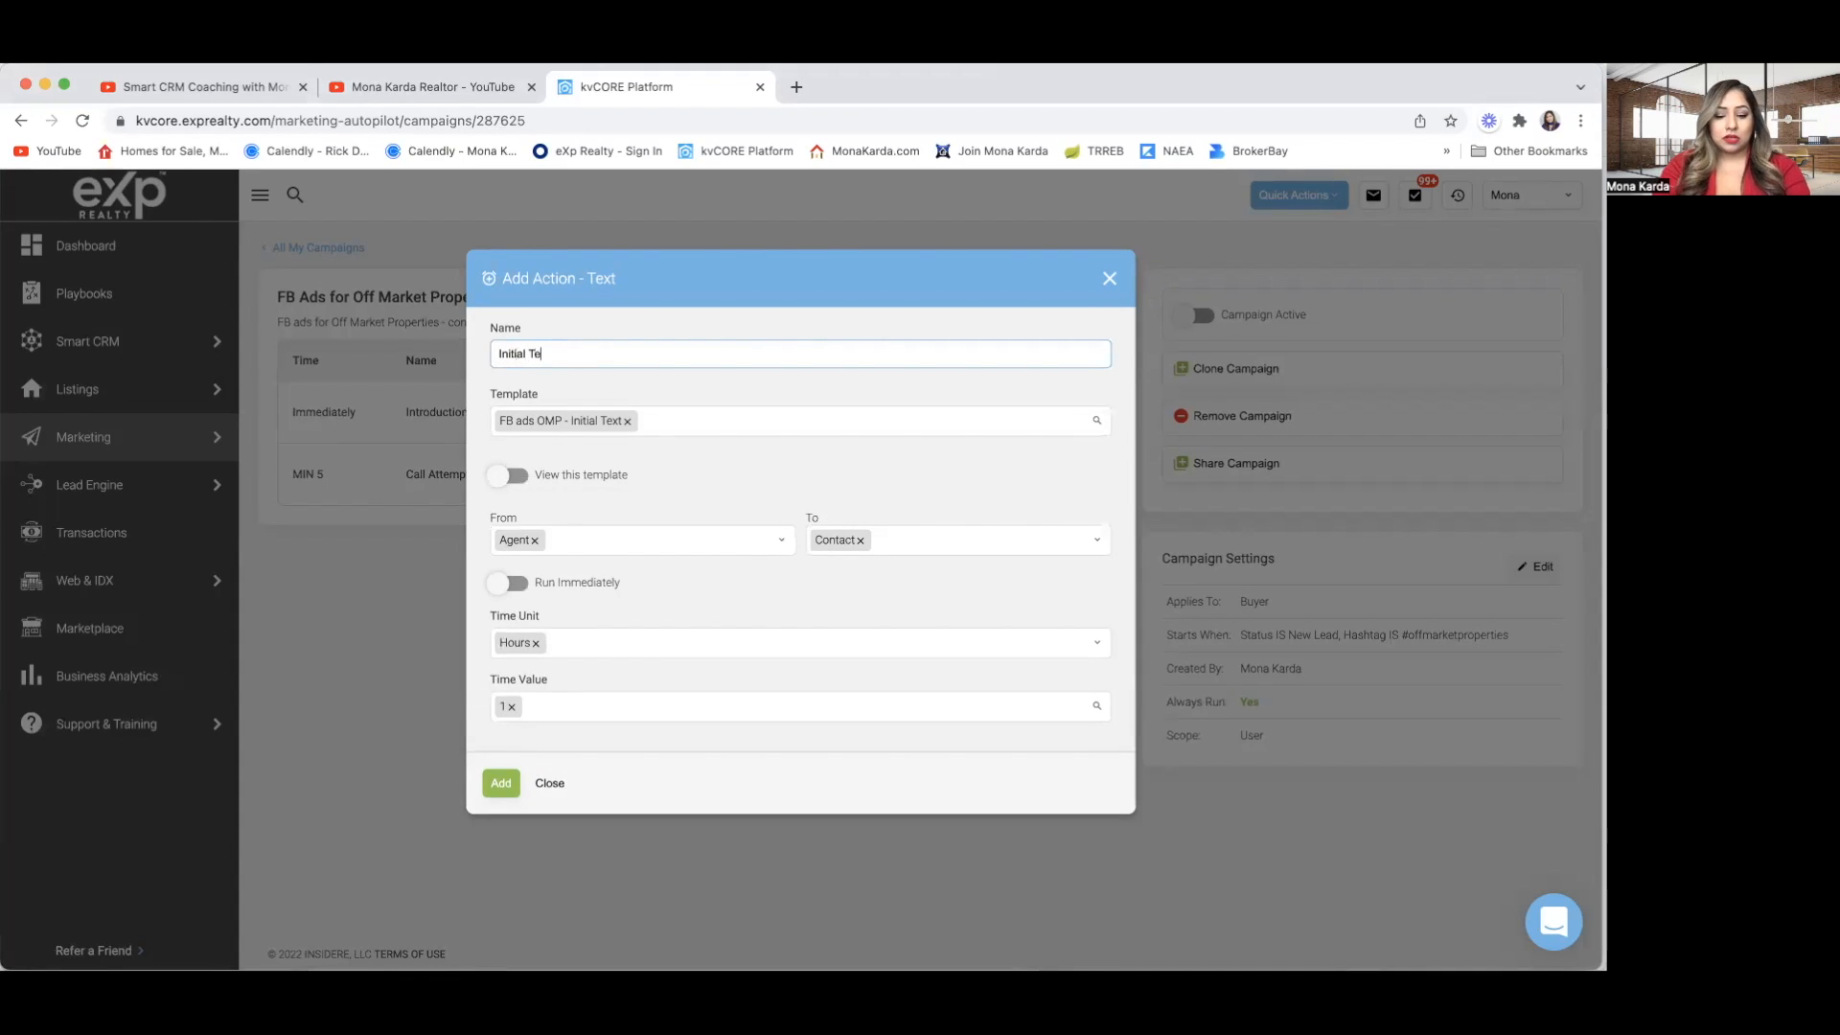
left_click(504, 785)
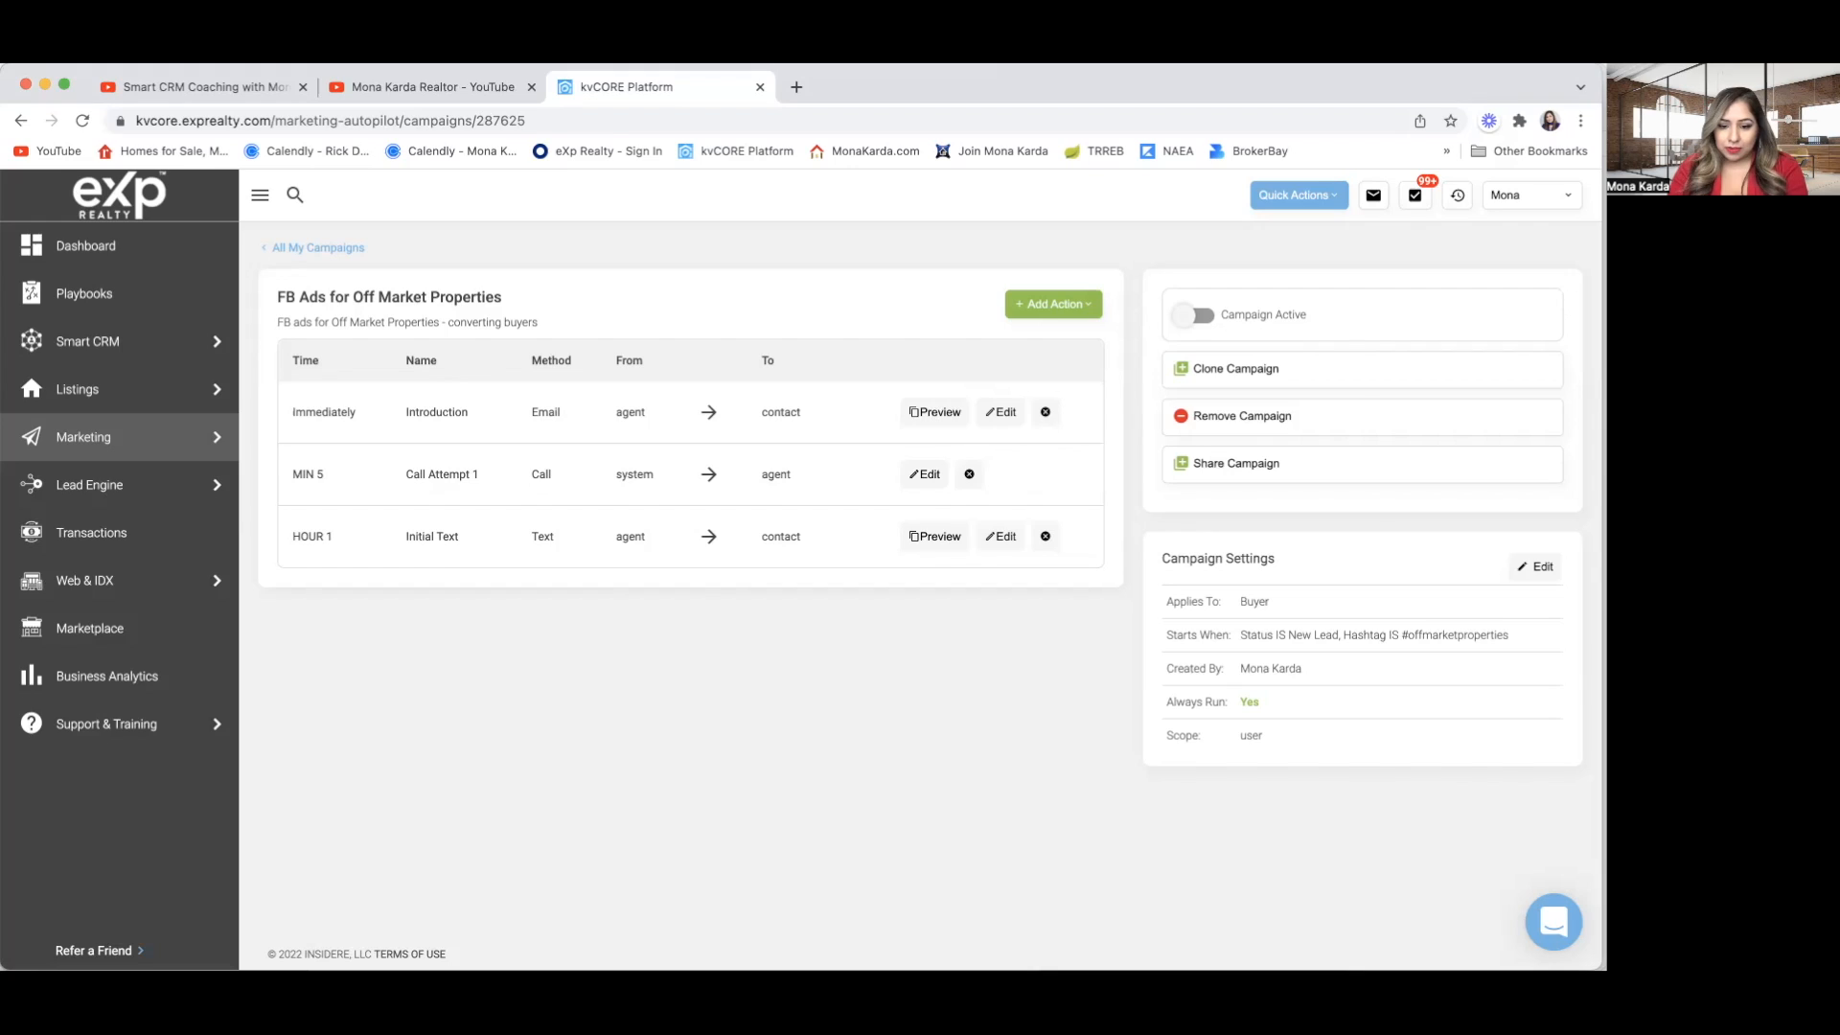
Check the template and timing of the Call Attempt 2 entry in the script document, and return to the campaign.
key("super+Tab")
scroll(741, 571, "down", 1)
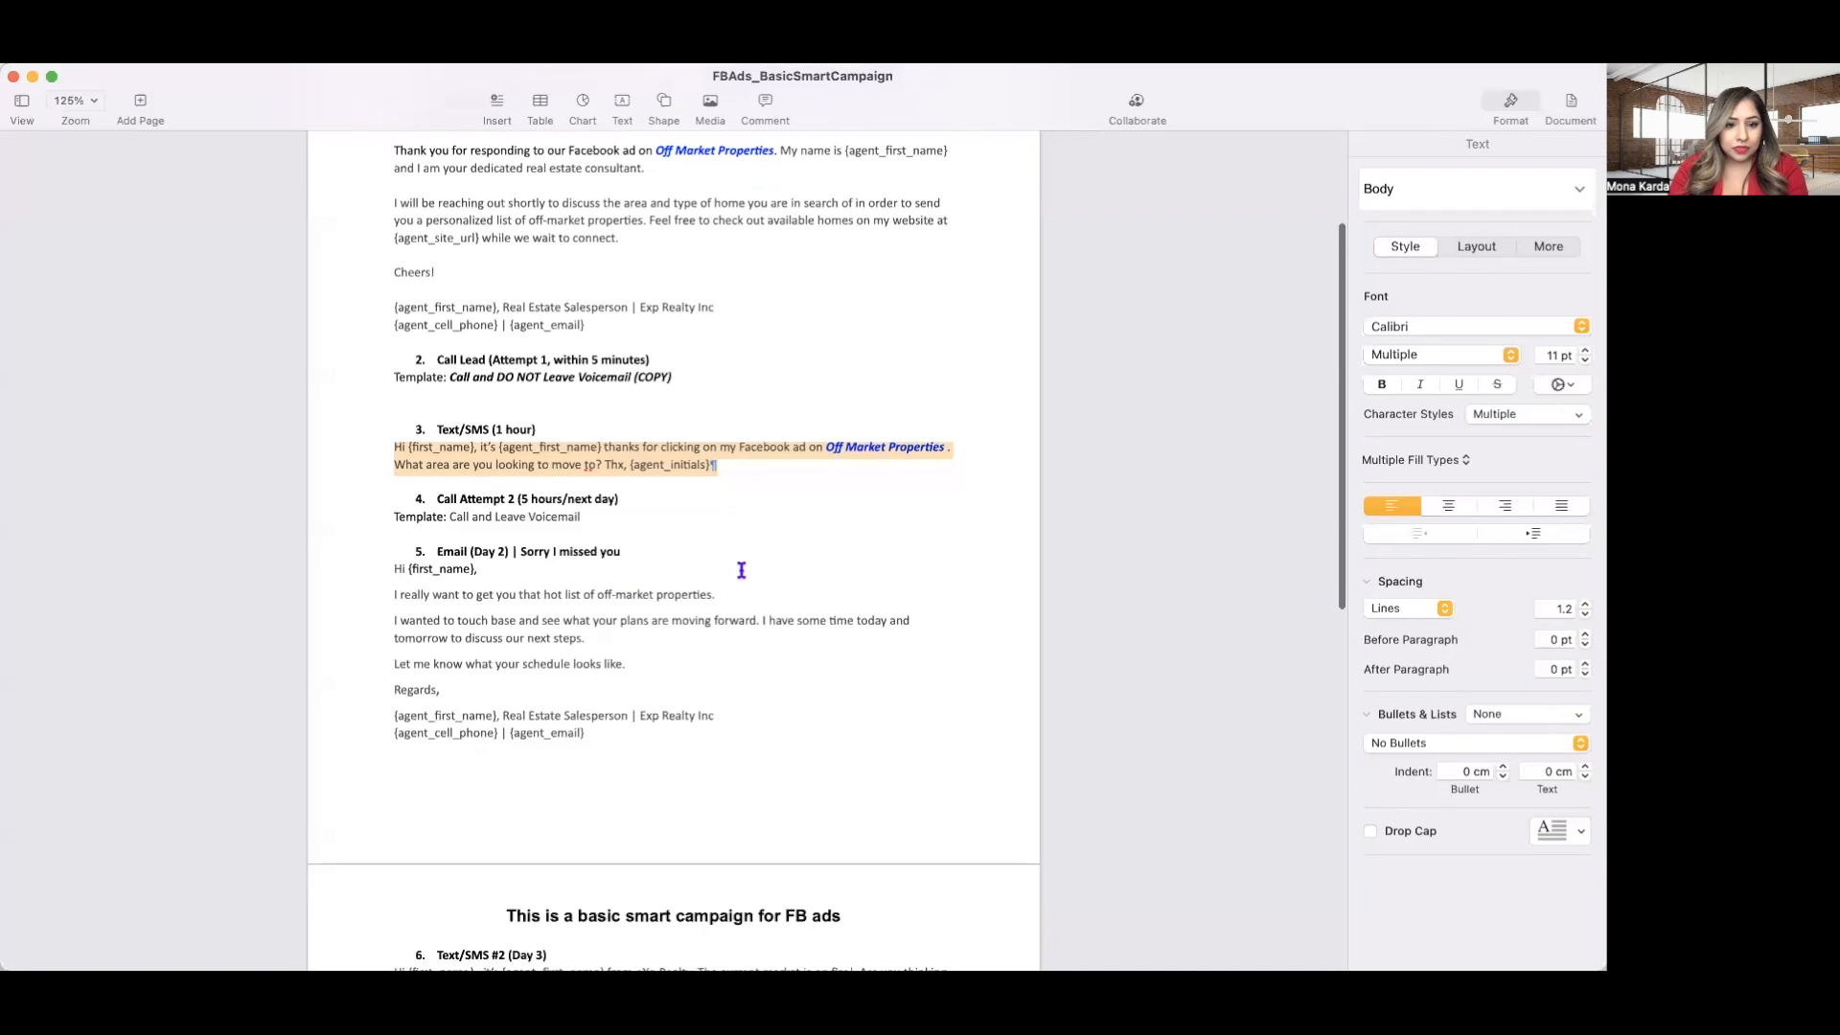
left_click(402, 500)
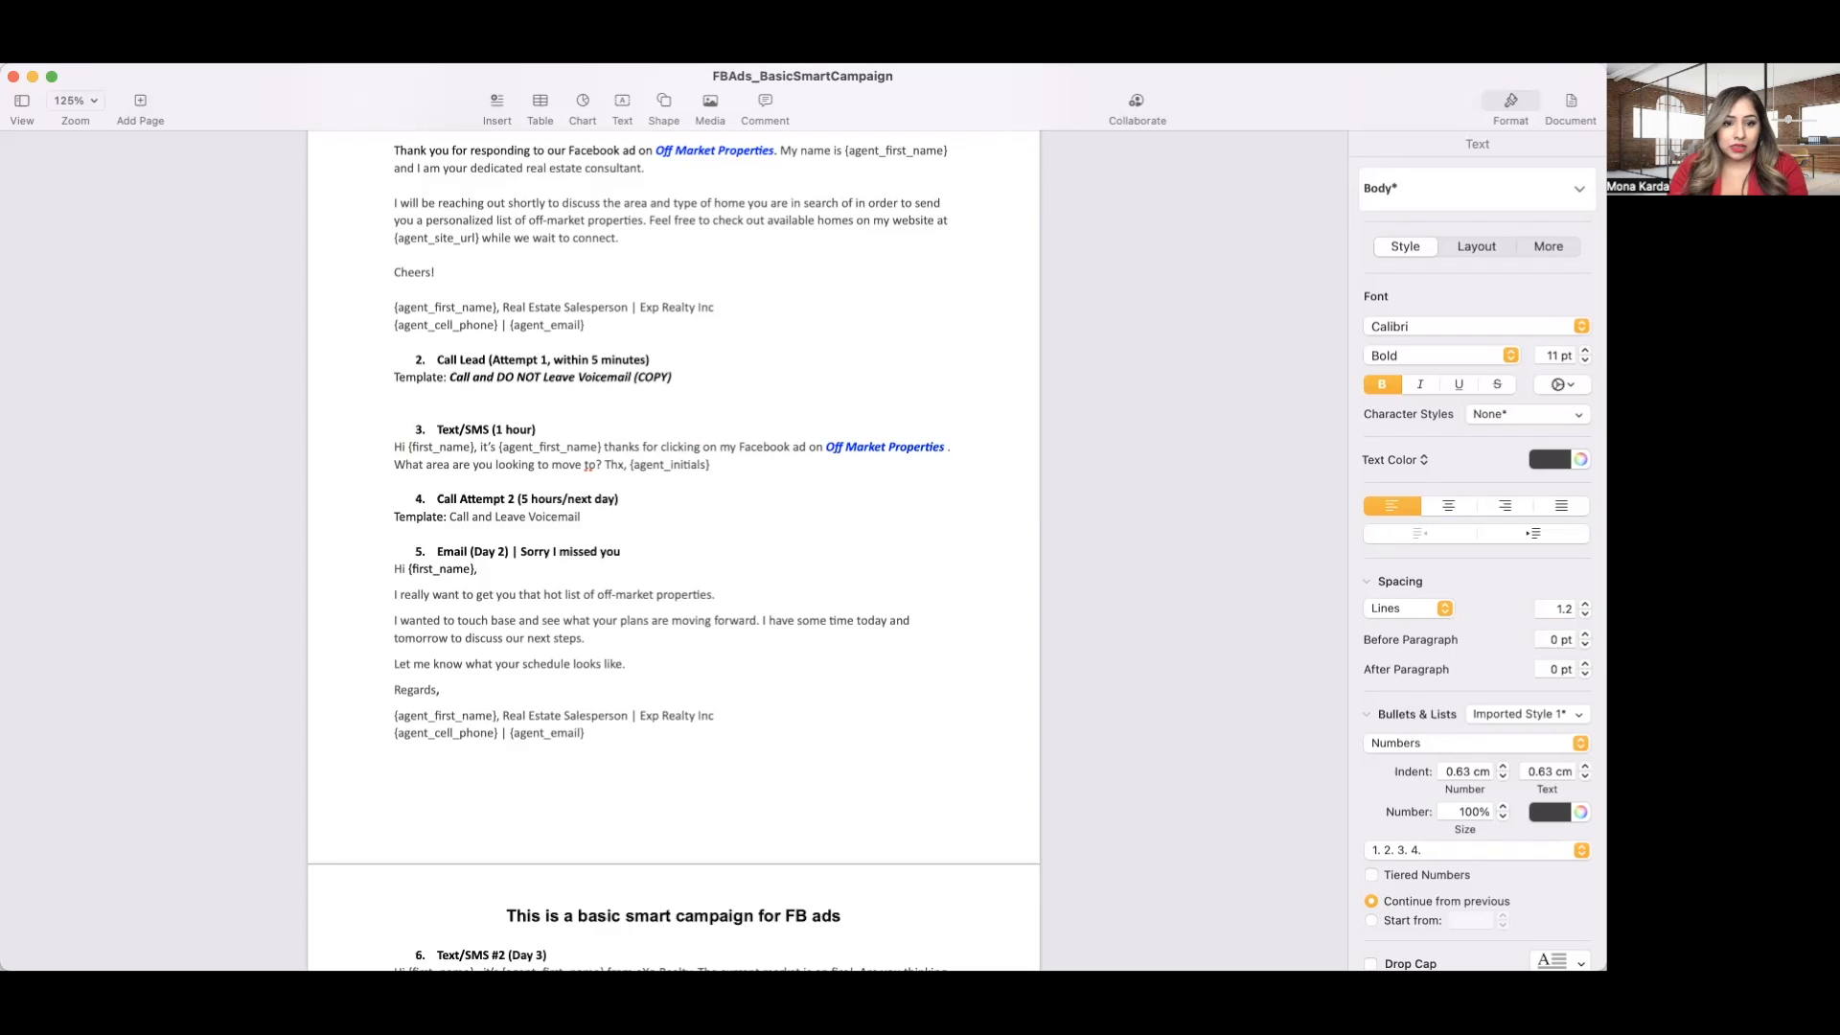
key("super+Tab")
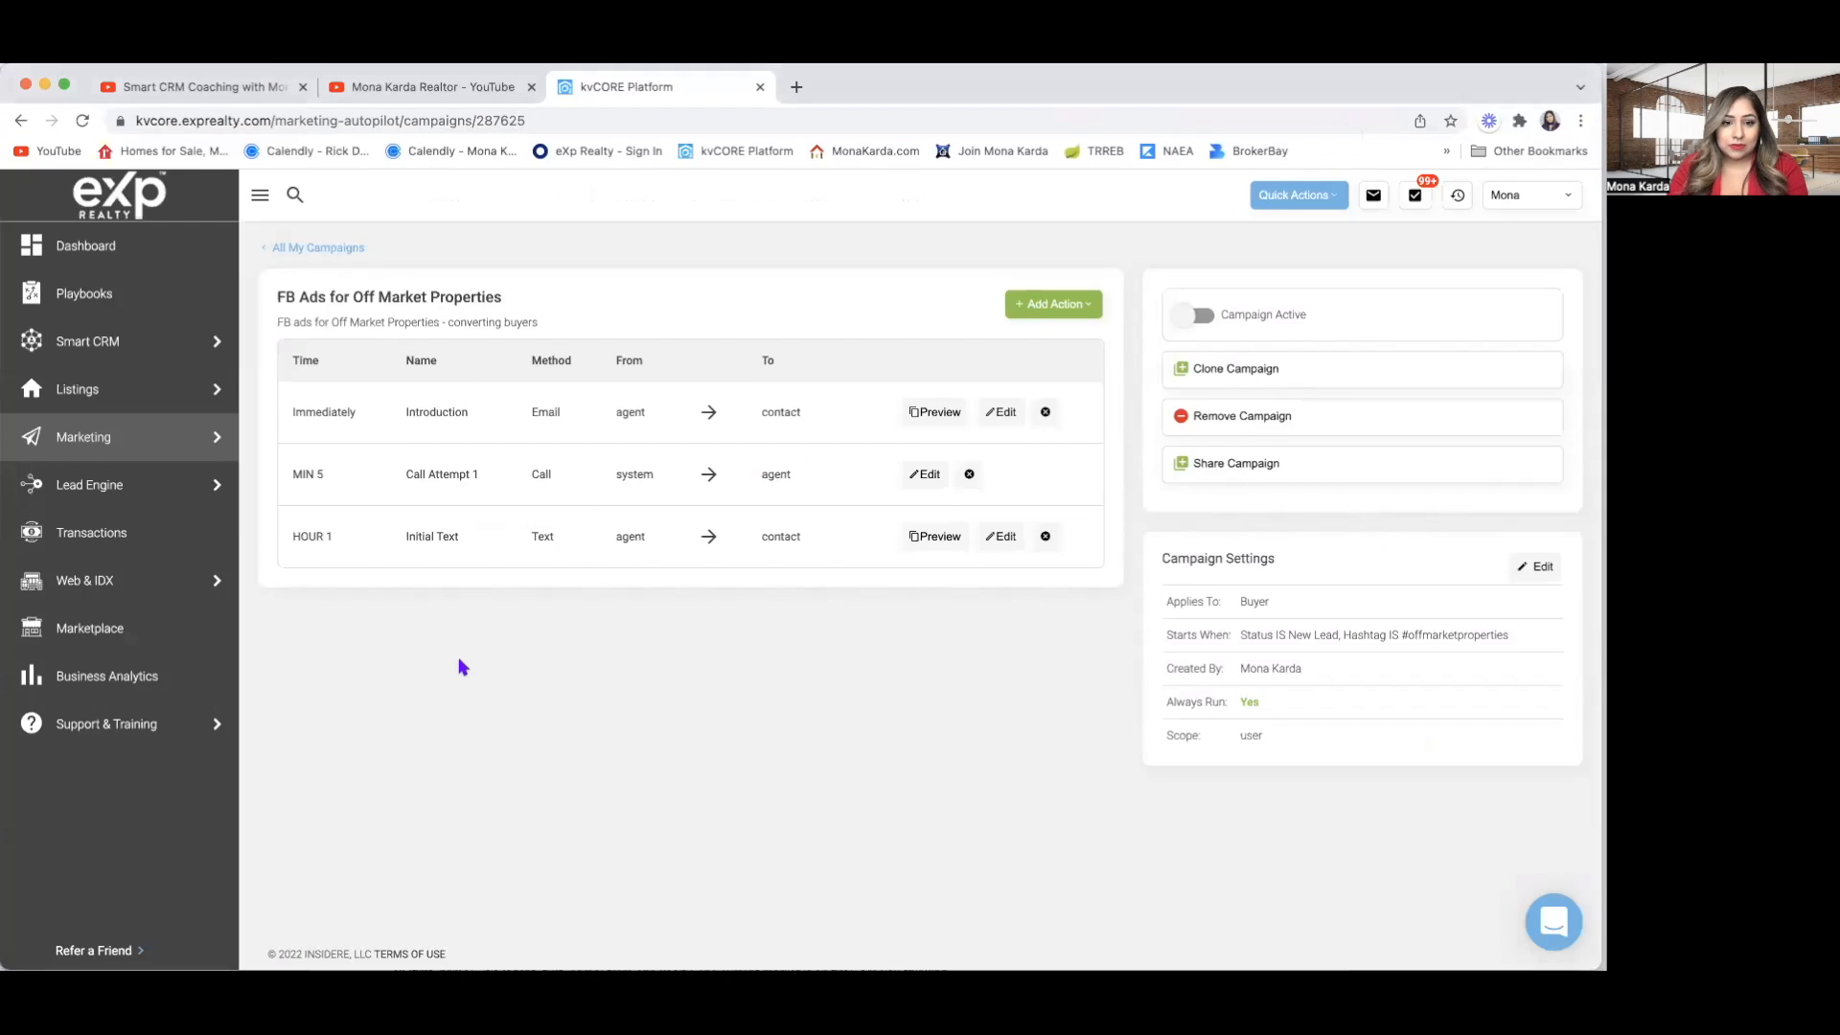
Start a call action in the campaign as a task reminder using the "Call and Leave Voicemail" template.
left_click(1051, 304)
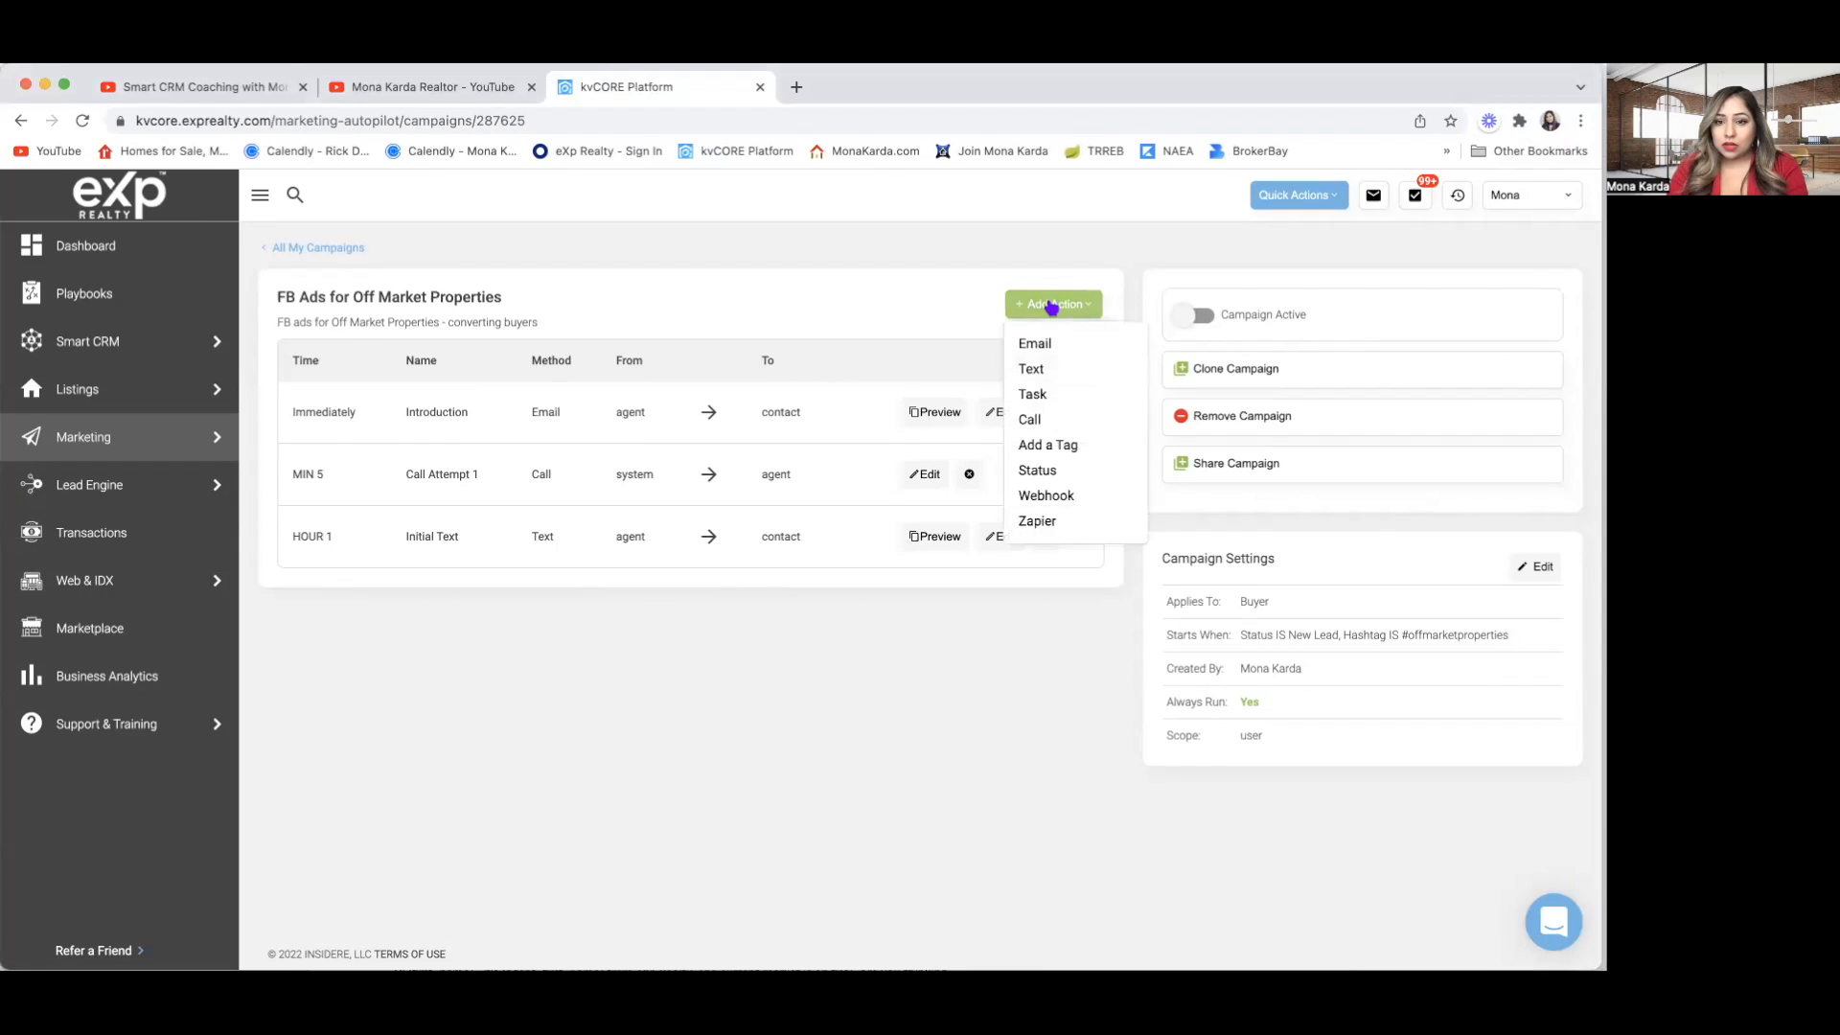
left_click(1051, 422)
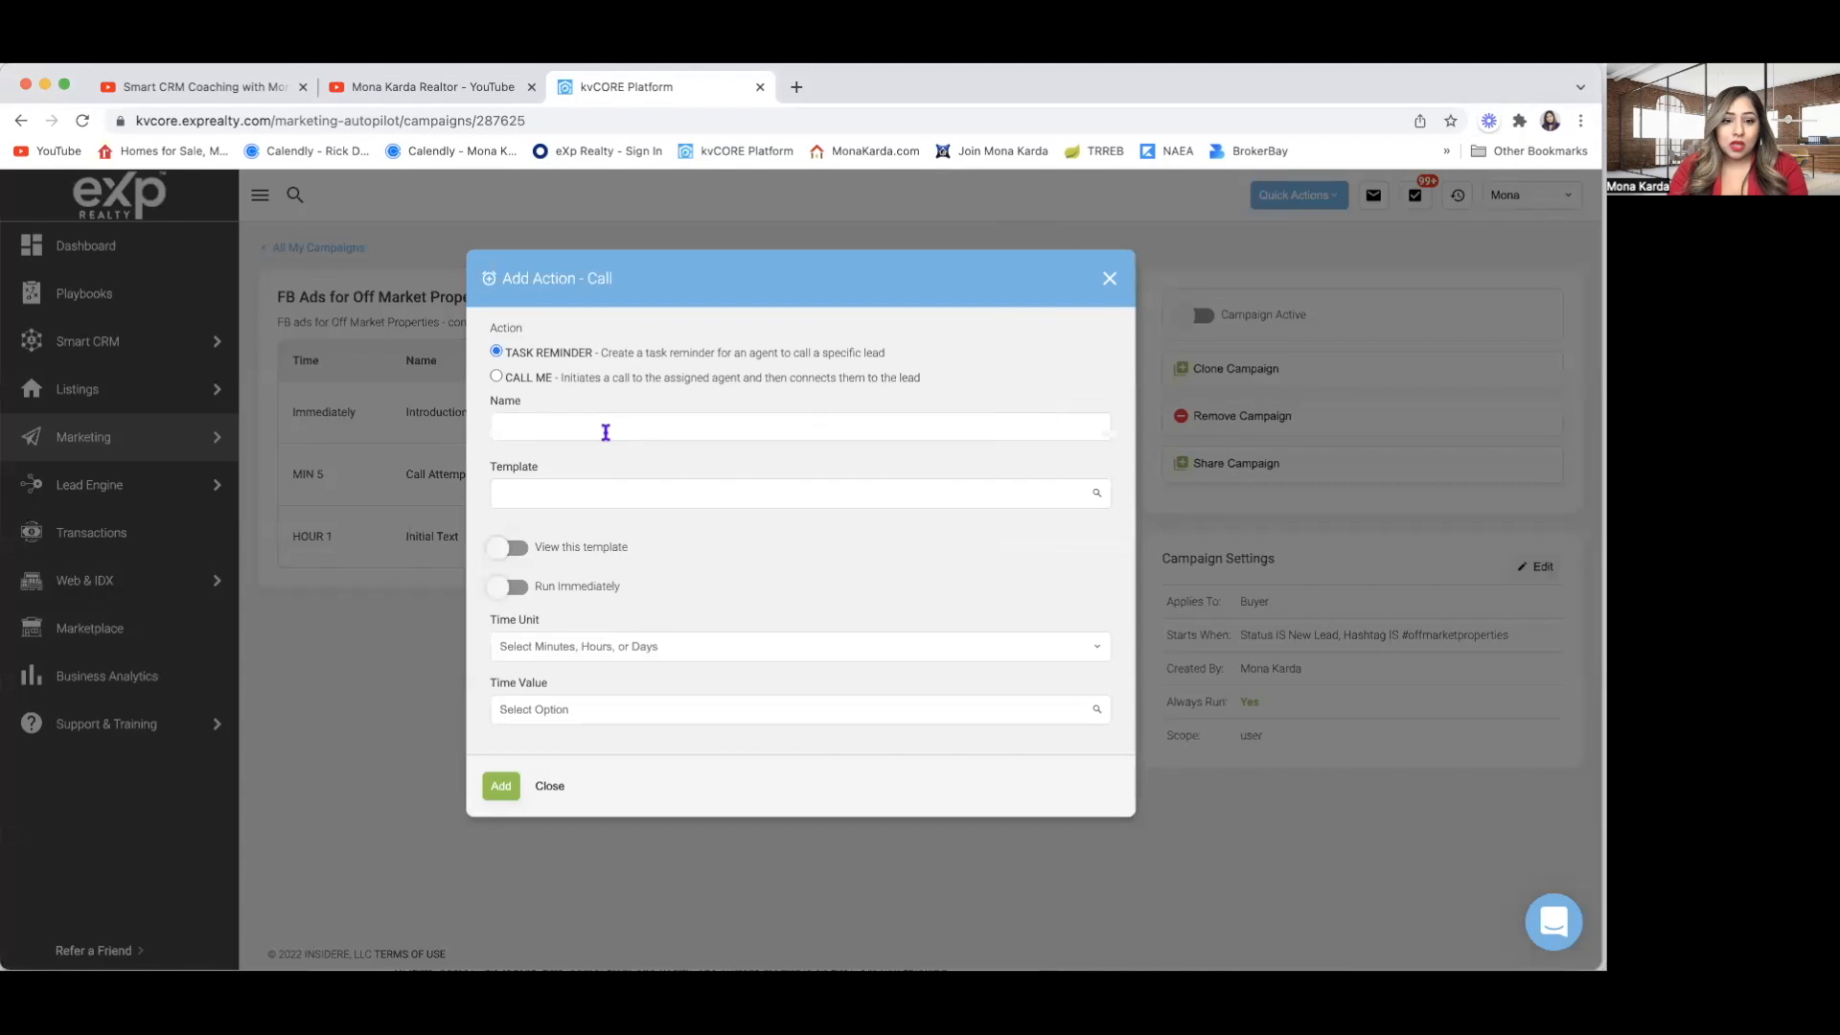
left_click(580, 489)
type("cemail")
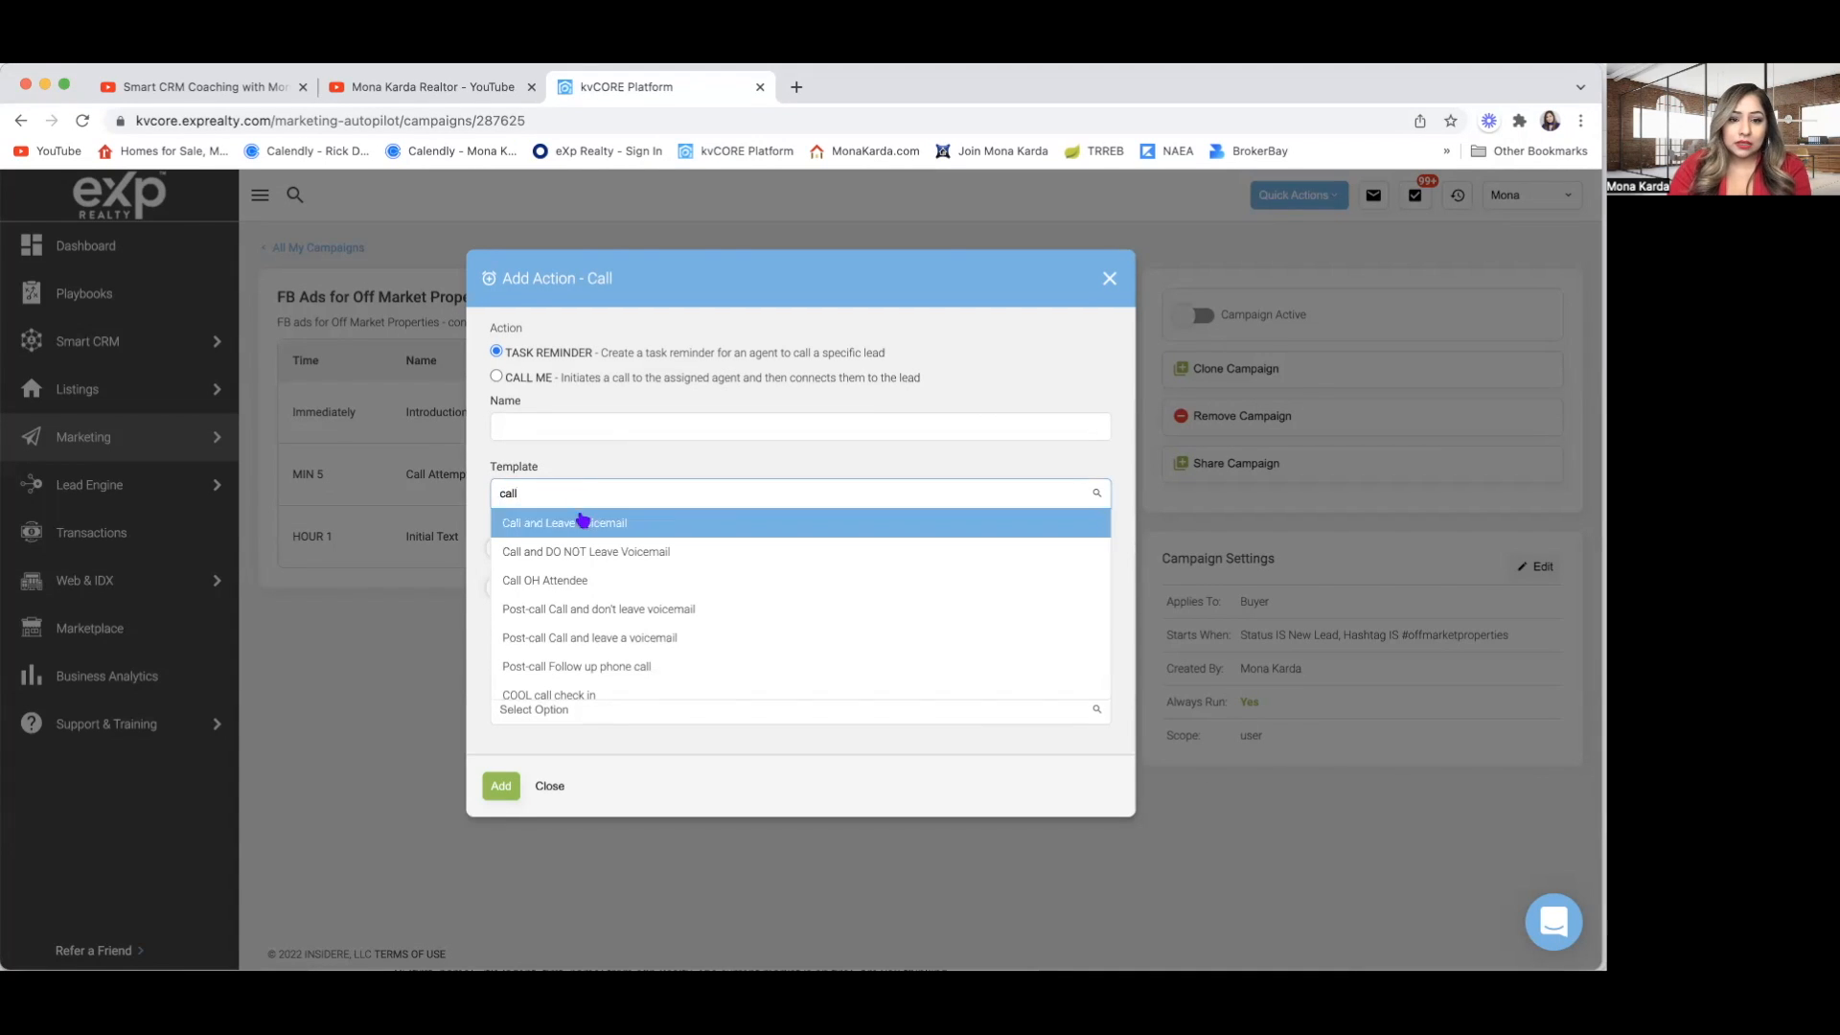
left_click(583, 523)
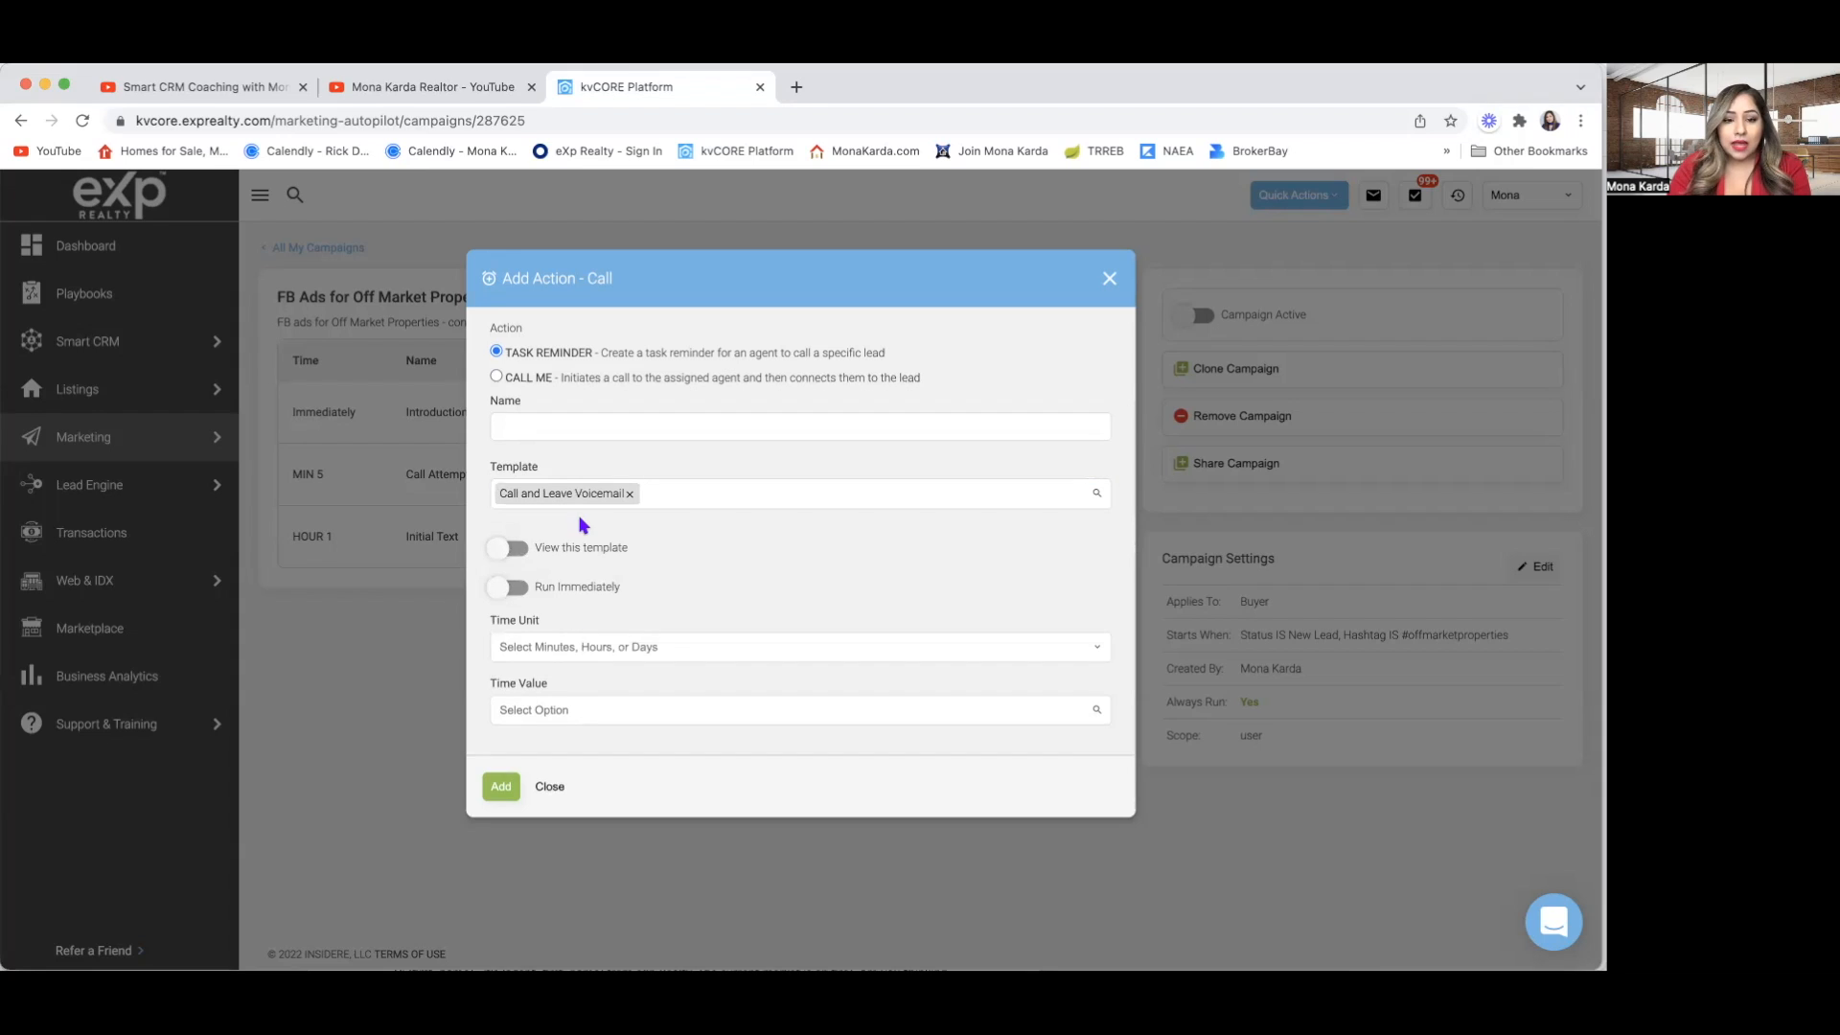
Set the call action to run at 5 hours.
left_click(566, 649)
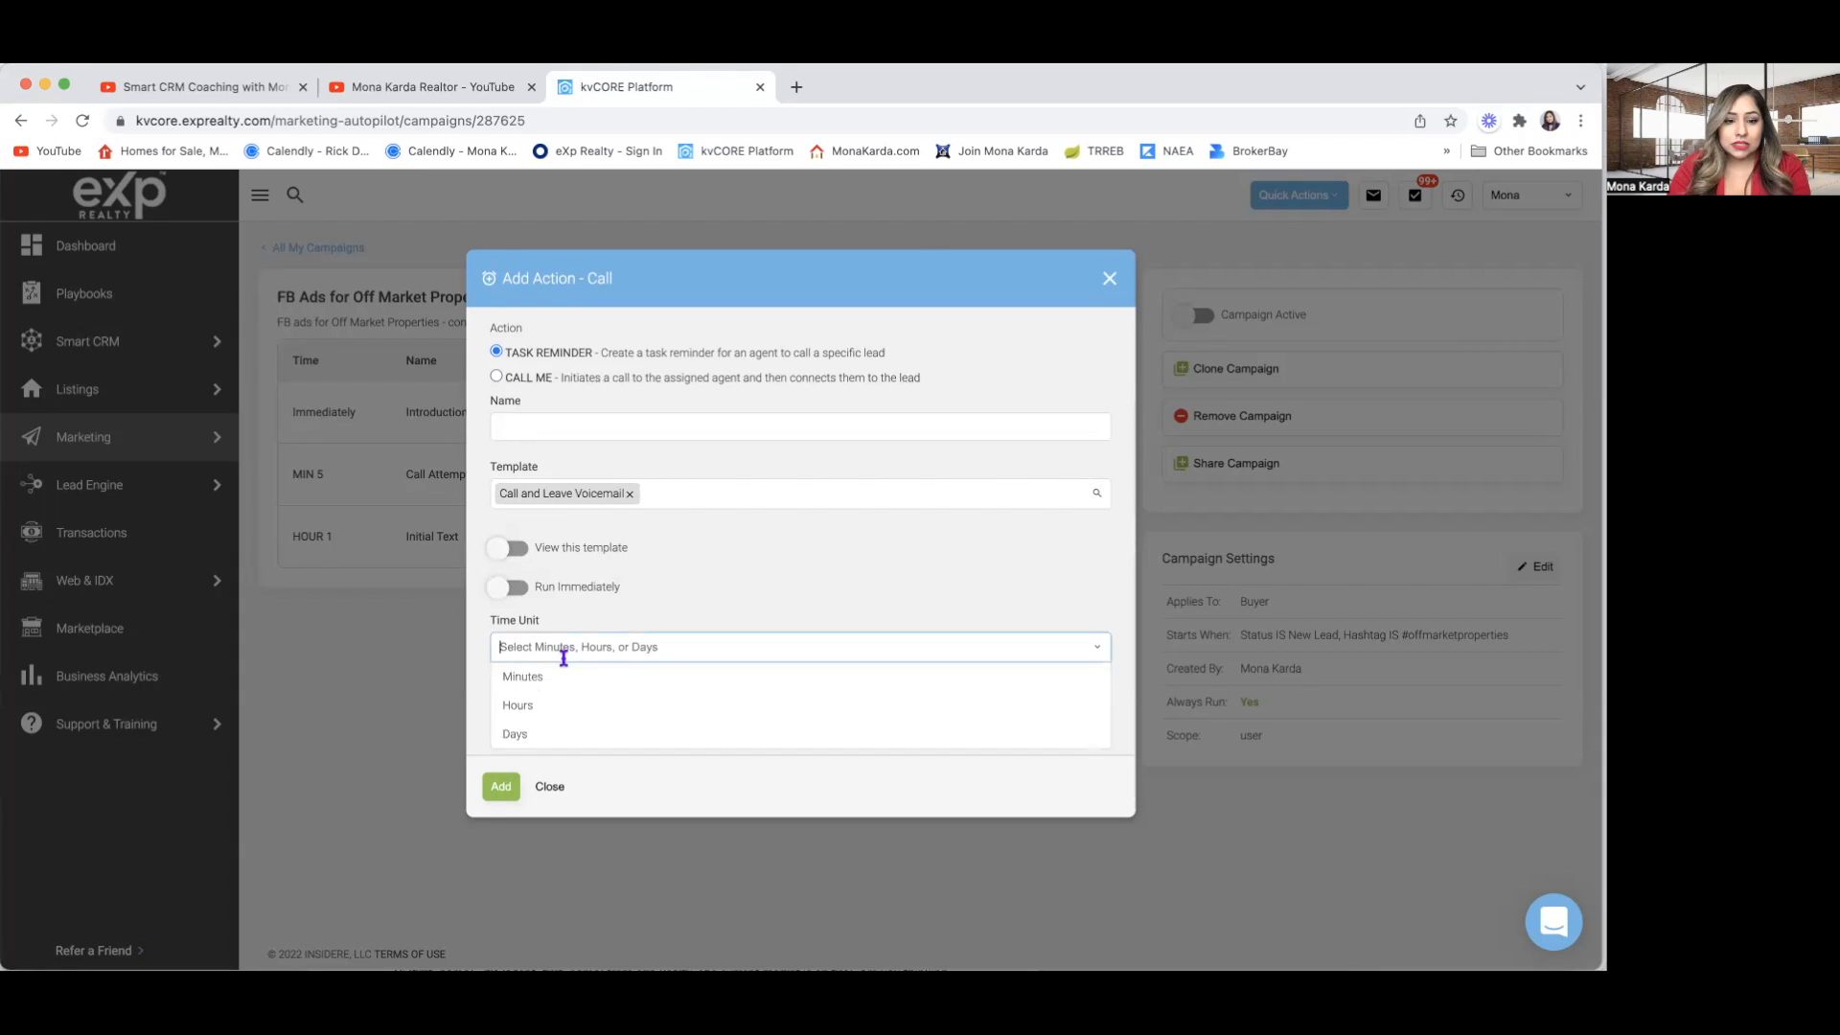
left_click(554, 702)
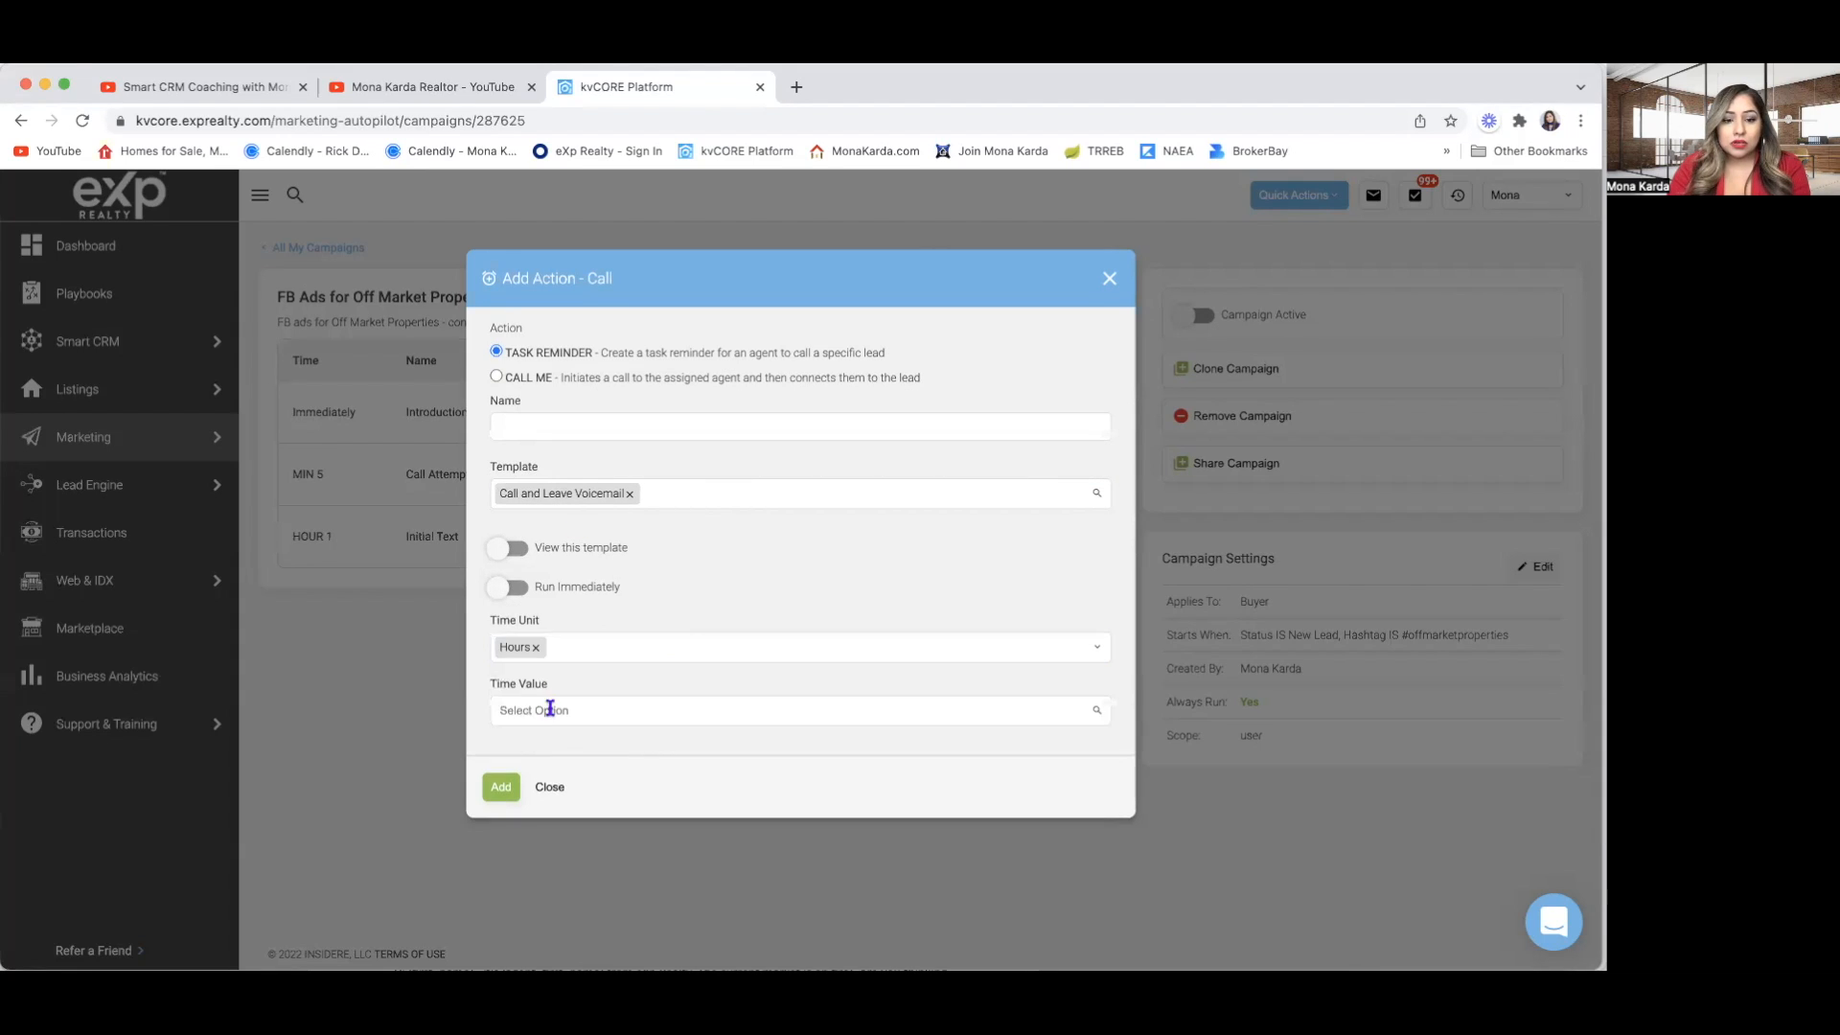
left_click(546, 709)
type("5")
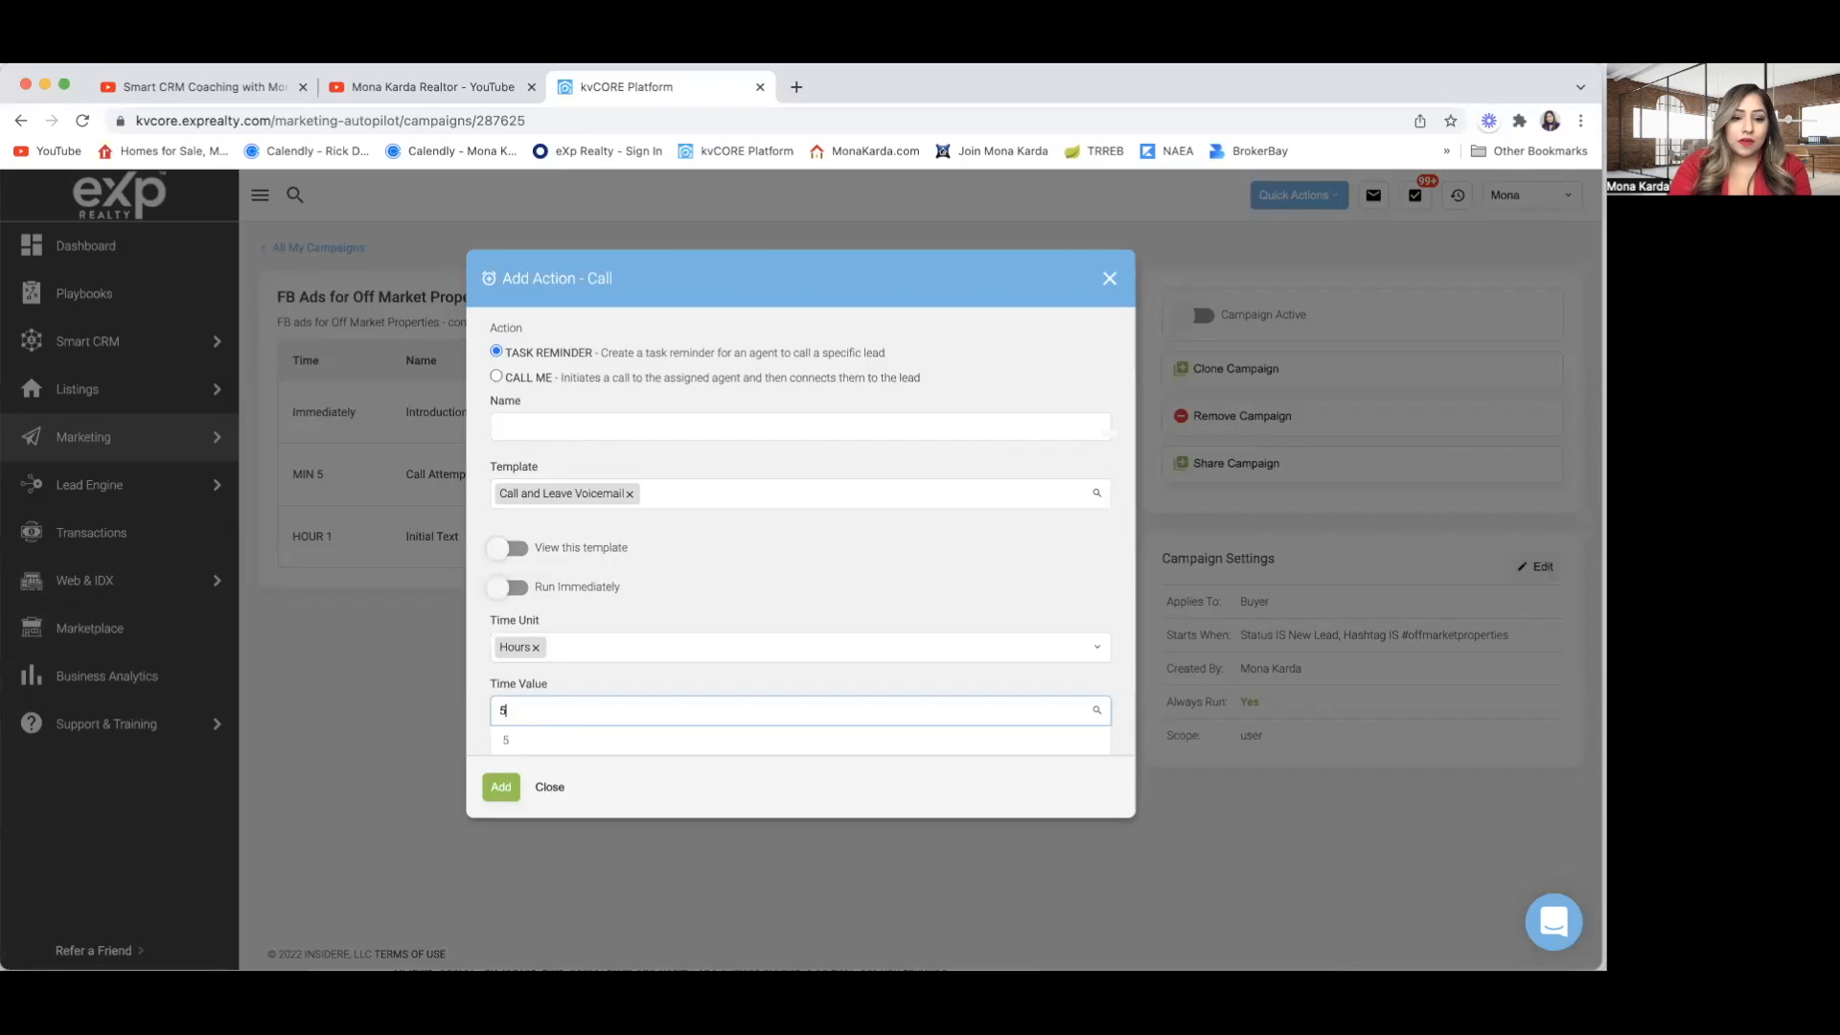
left_click(555, 748)
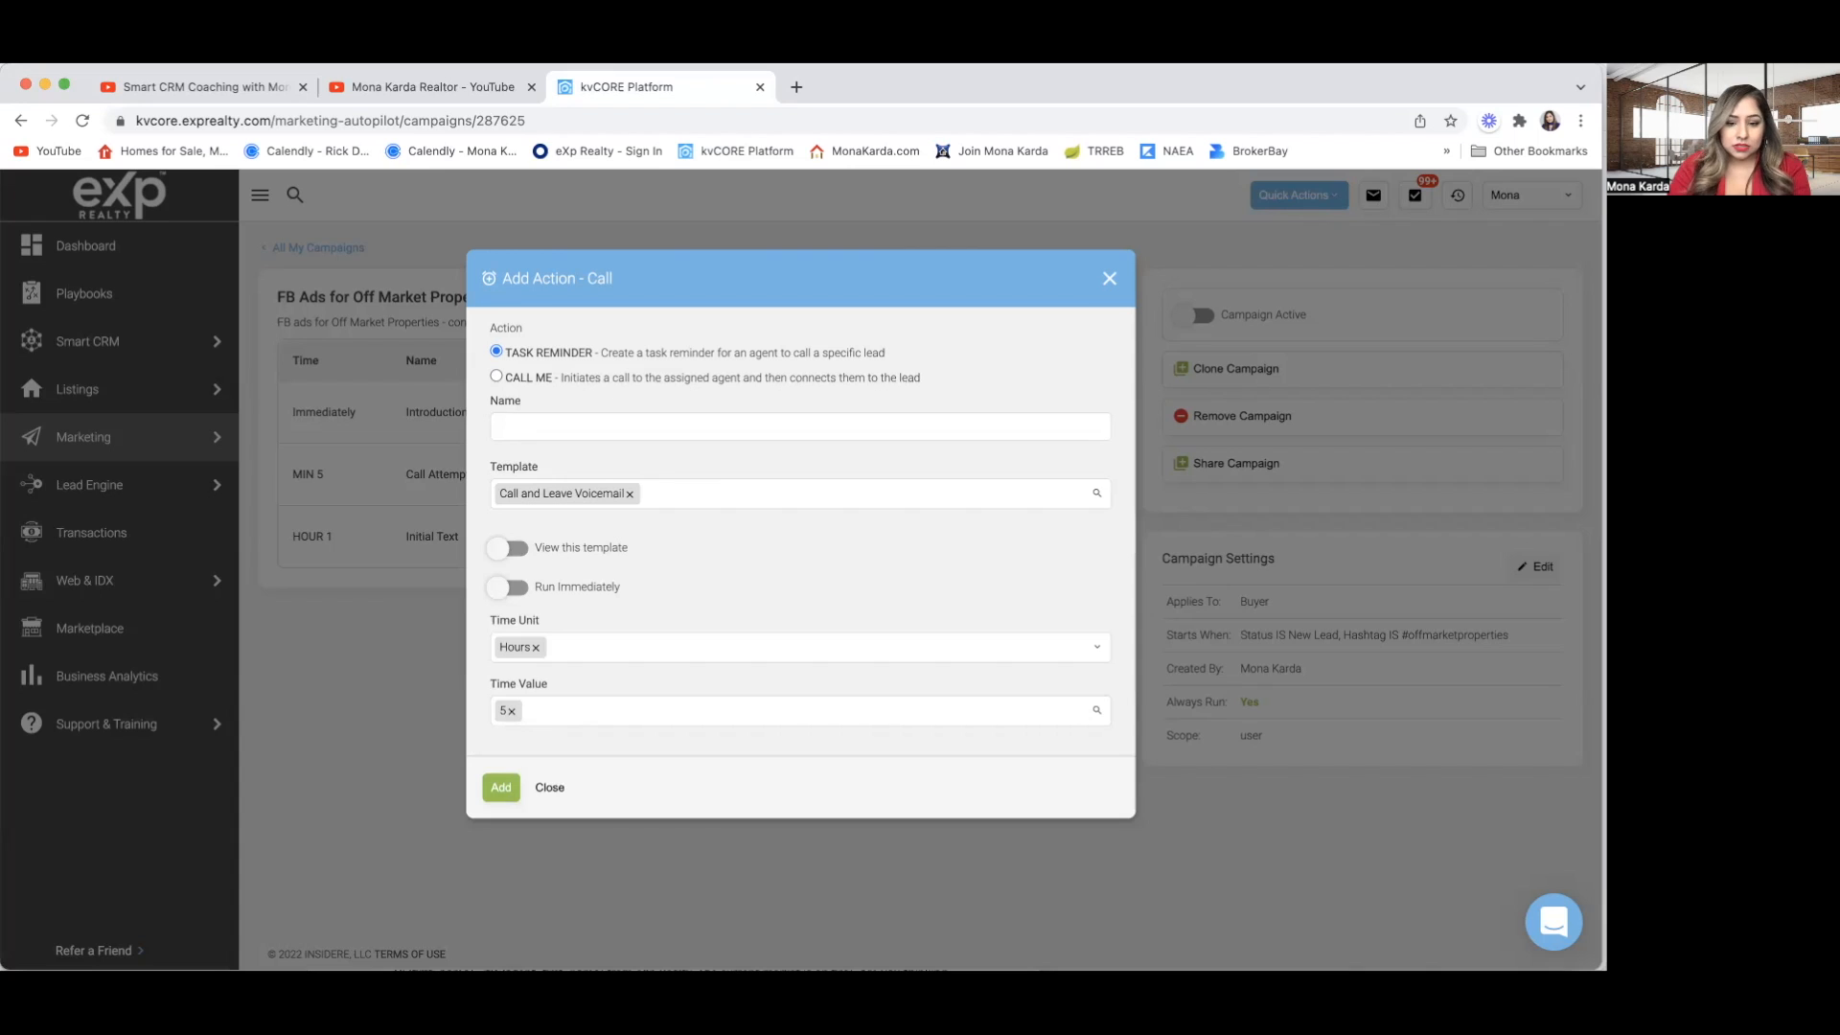
Check the second call entry in the script document and name the call action "Call Attempt 2".
key("super+Tab")
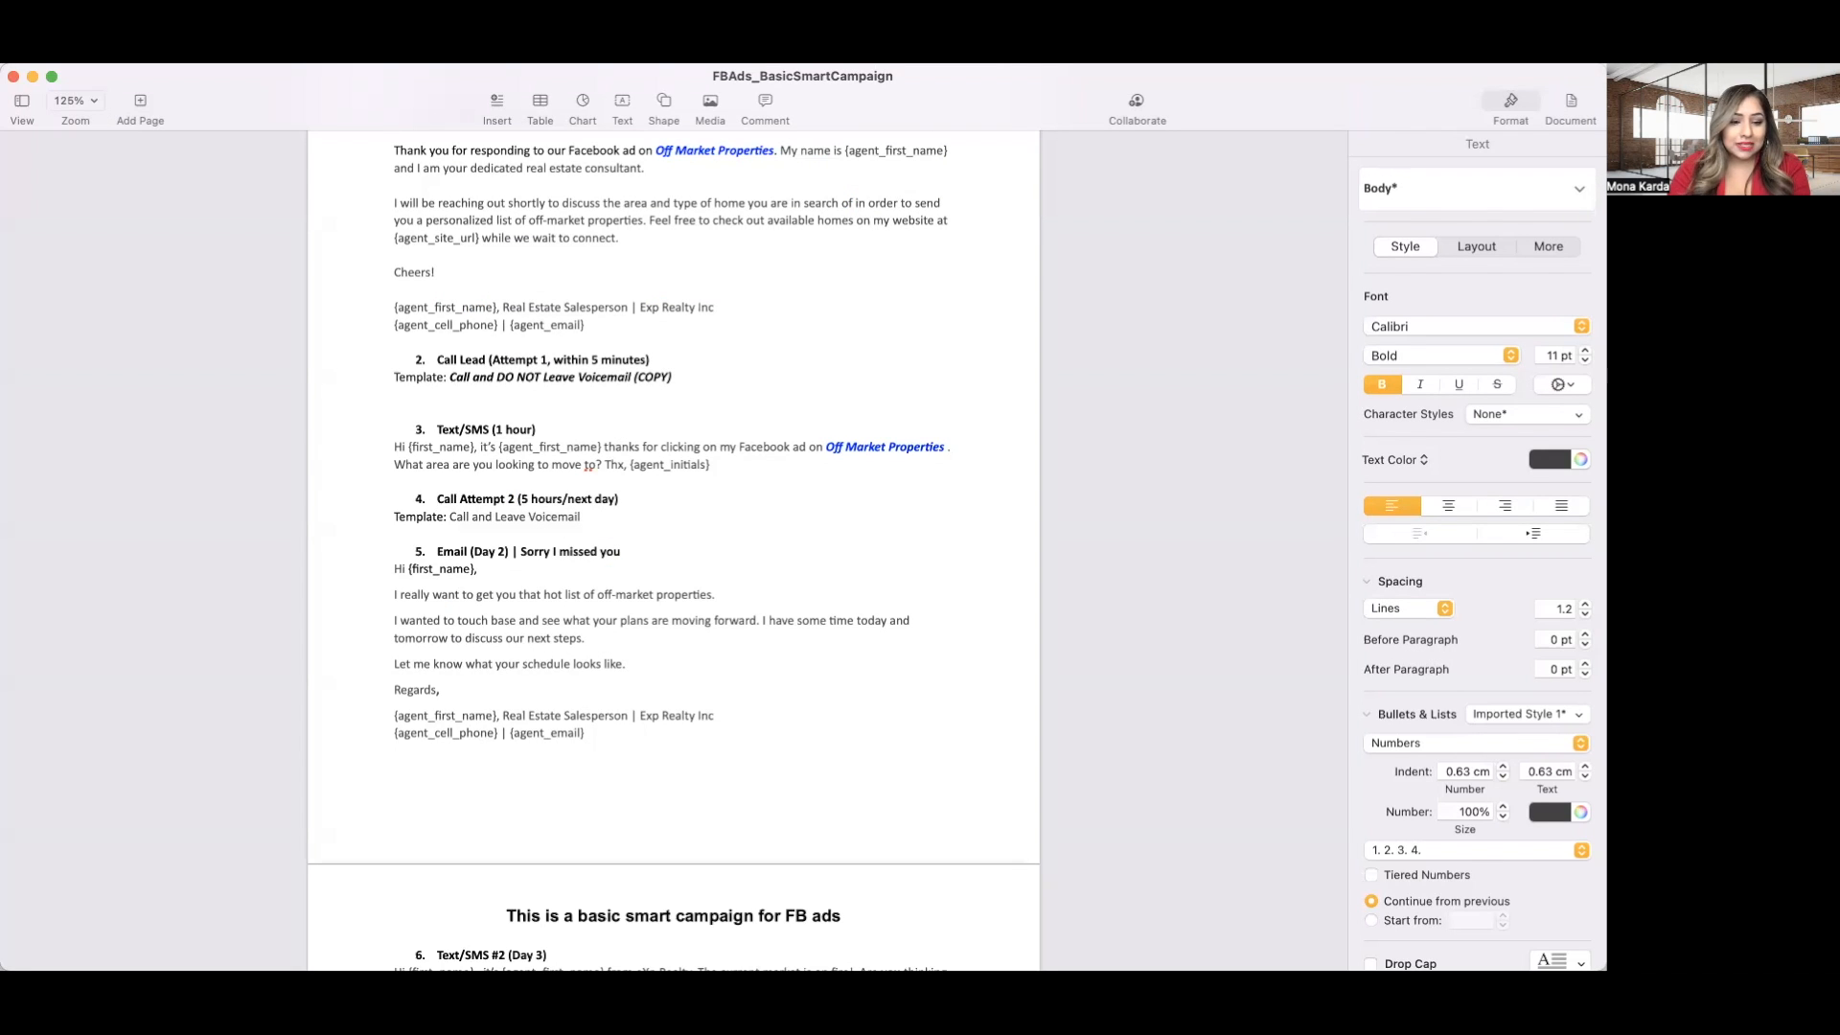
key("super+Tab")
left_click(569, 429)
type("Call Attempt 2")
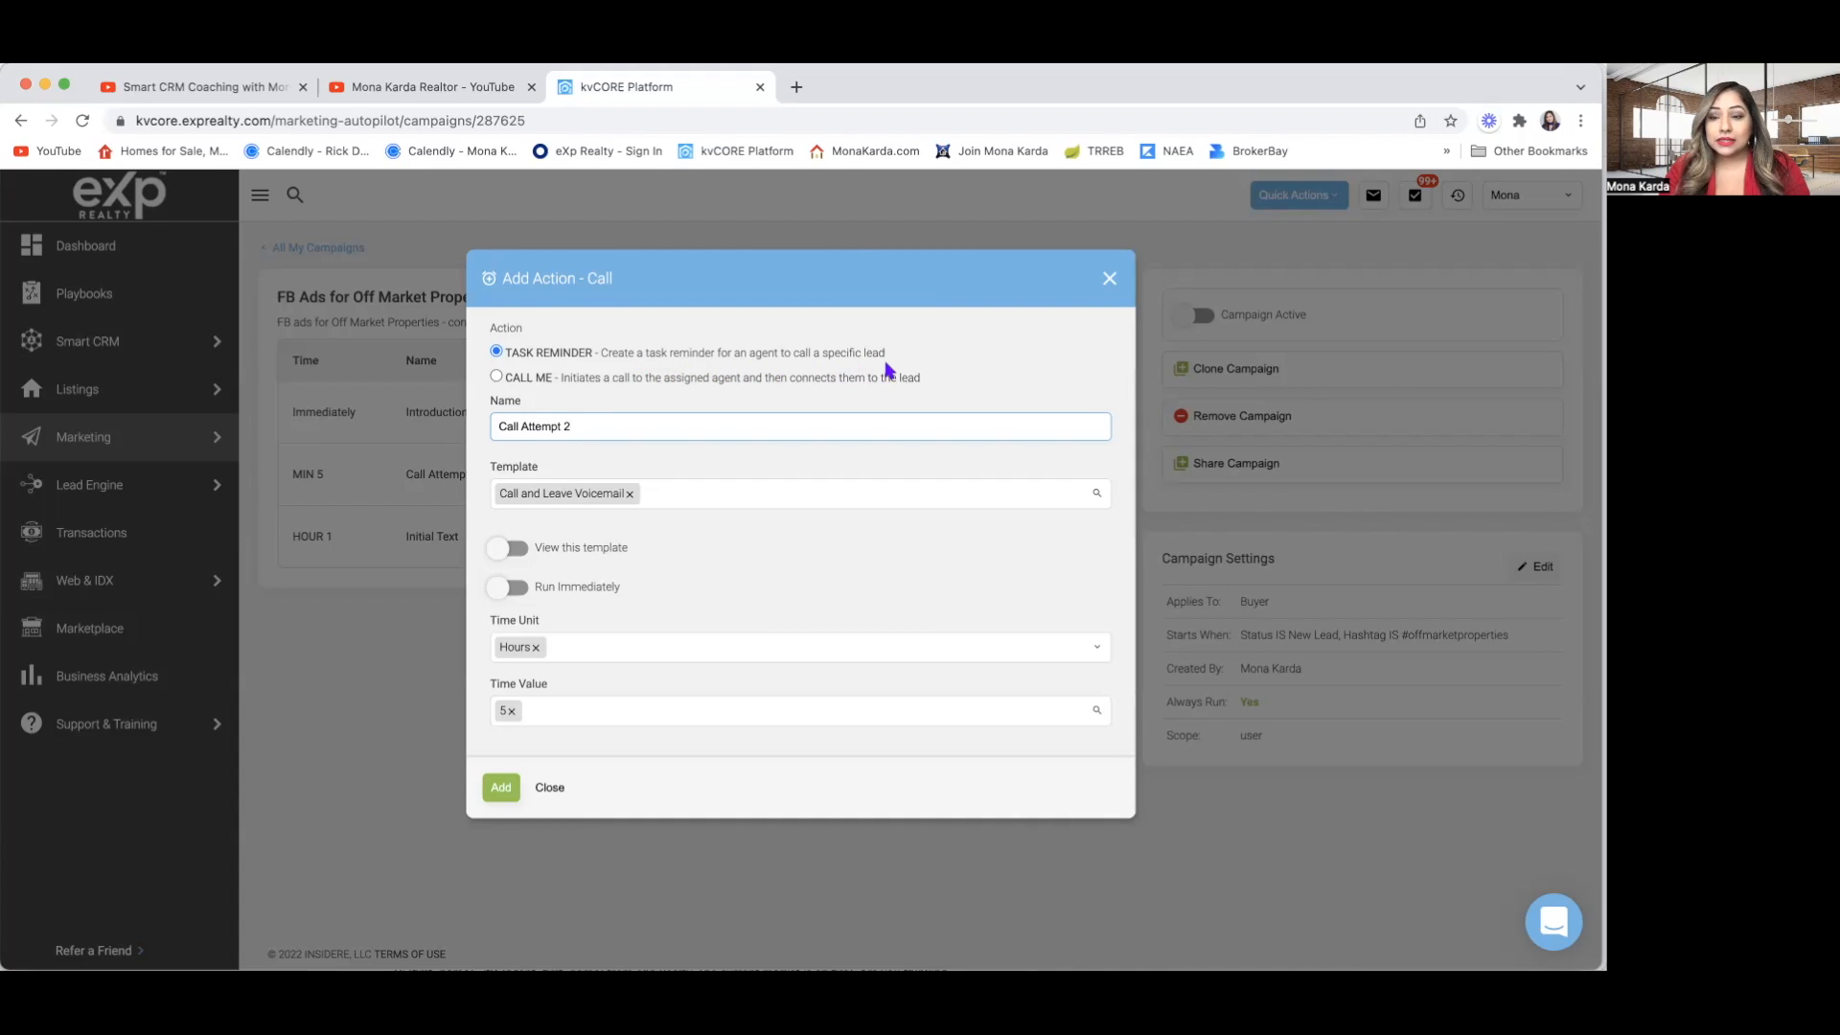
Look at the Call Me option's settings, switch back to Task Reminder, and add the call action to the campaign.
left_click(496, 377)
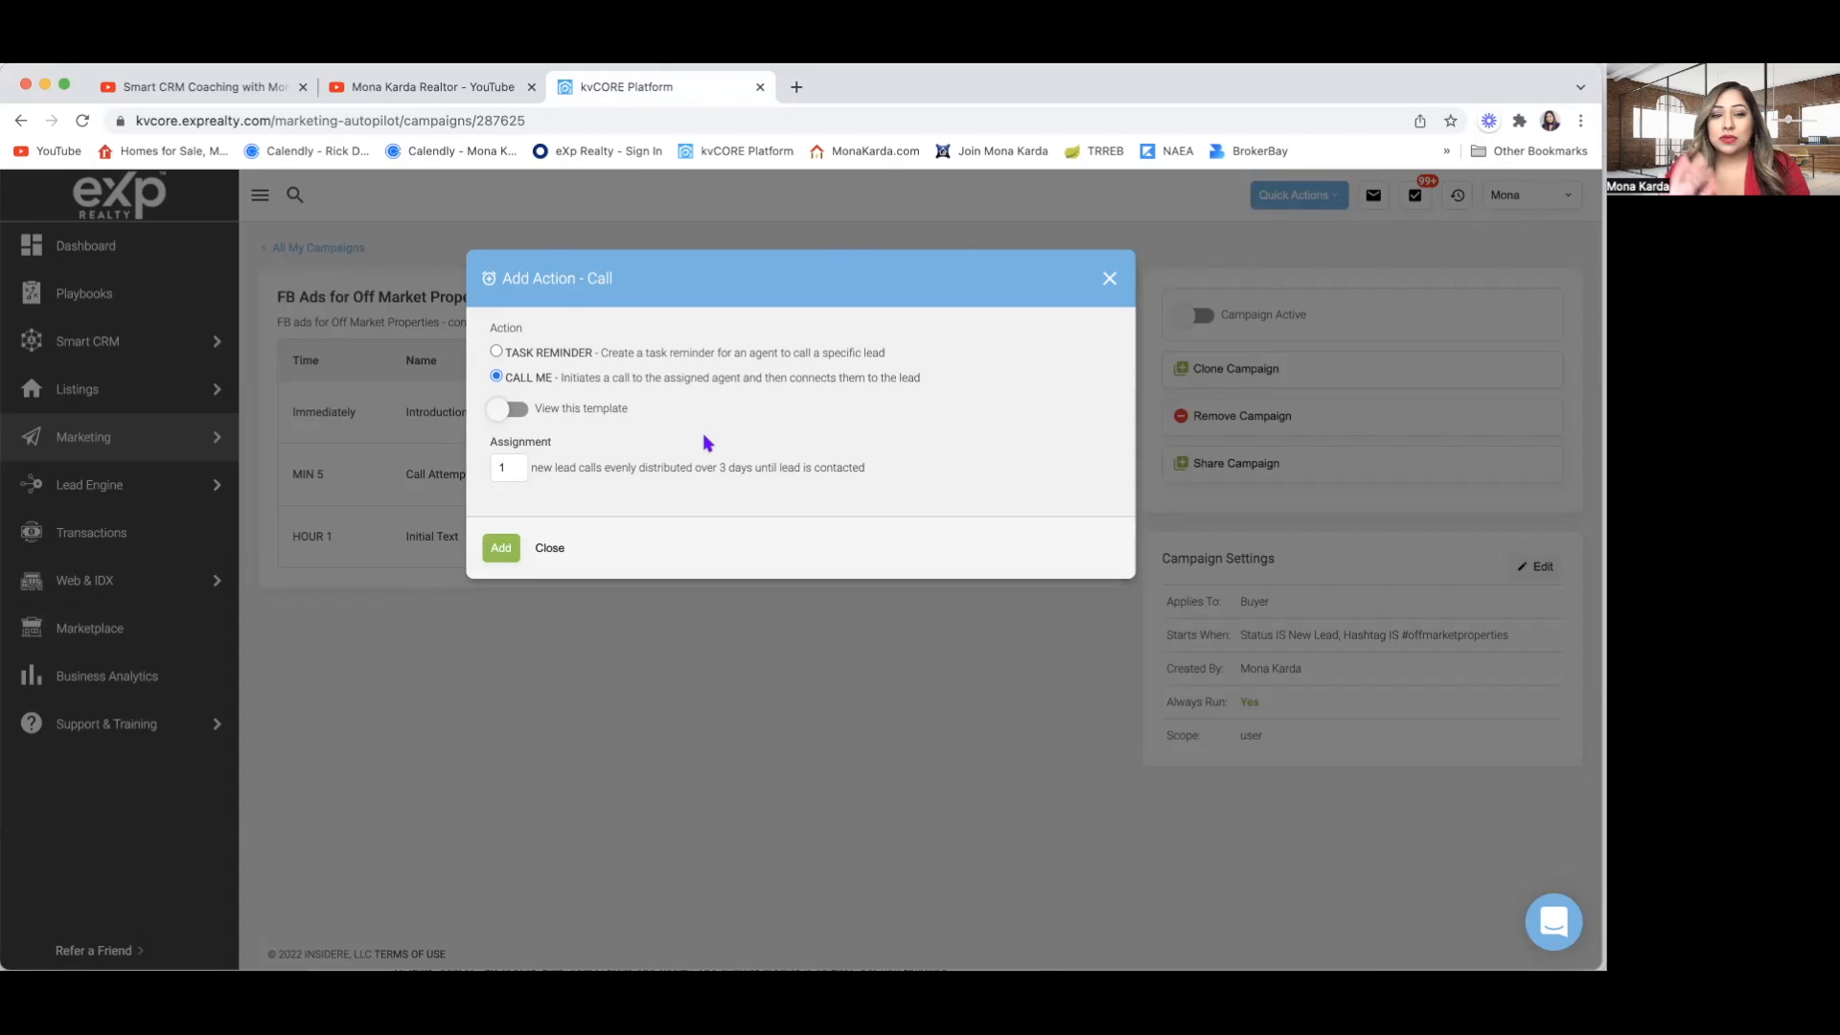
left_click(495, 352)
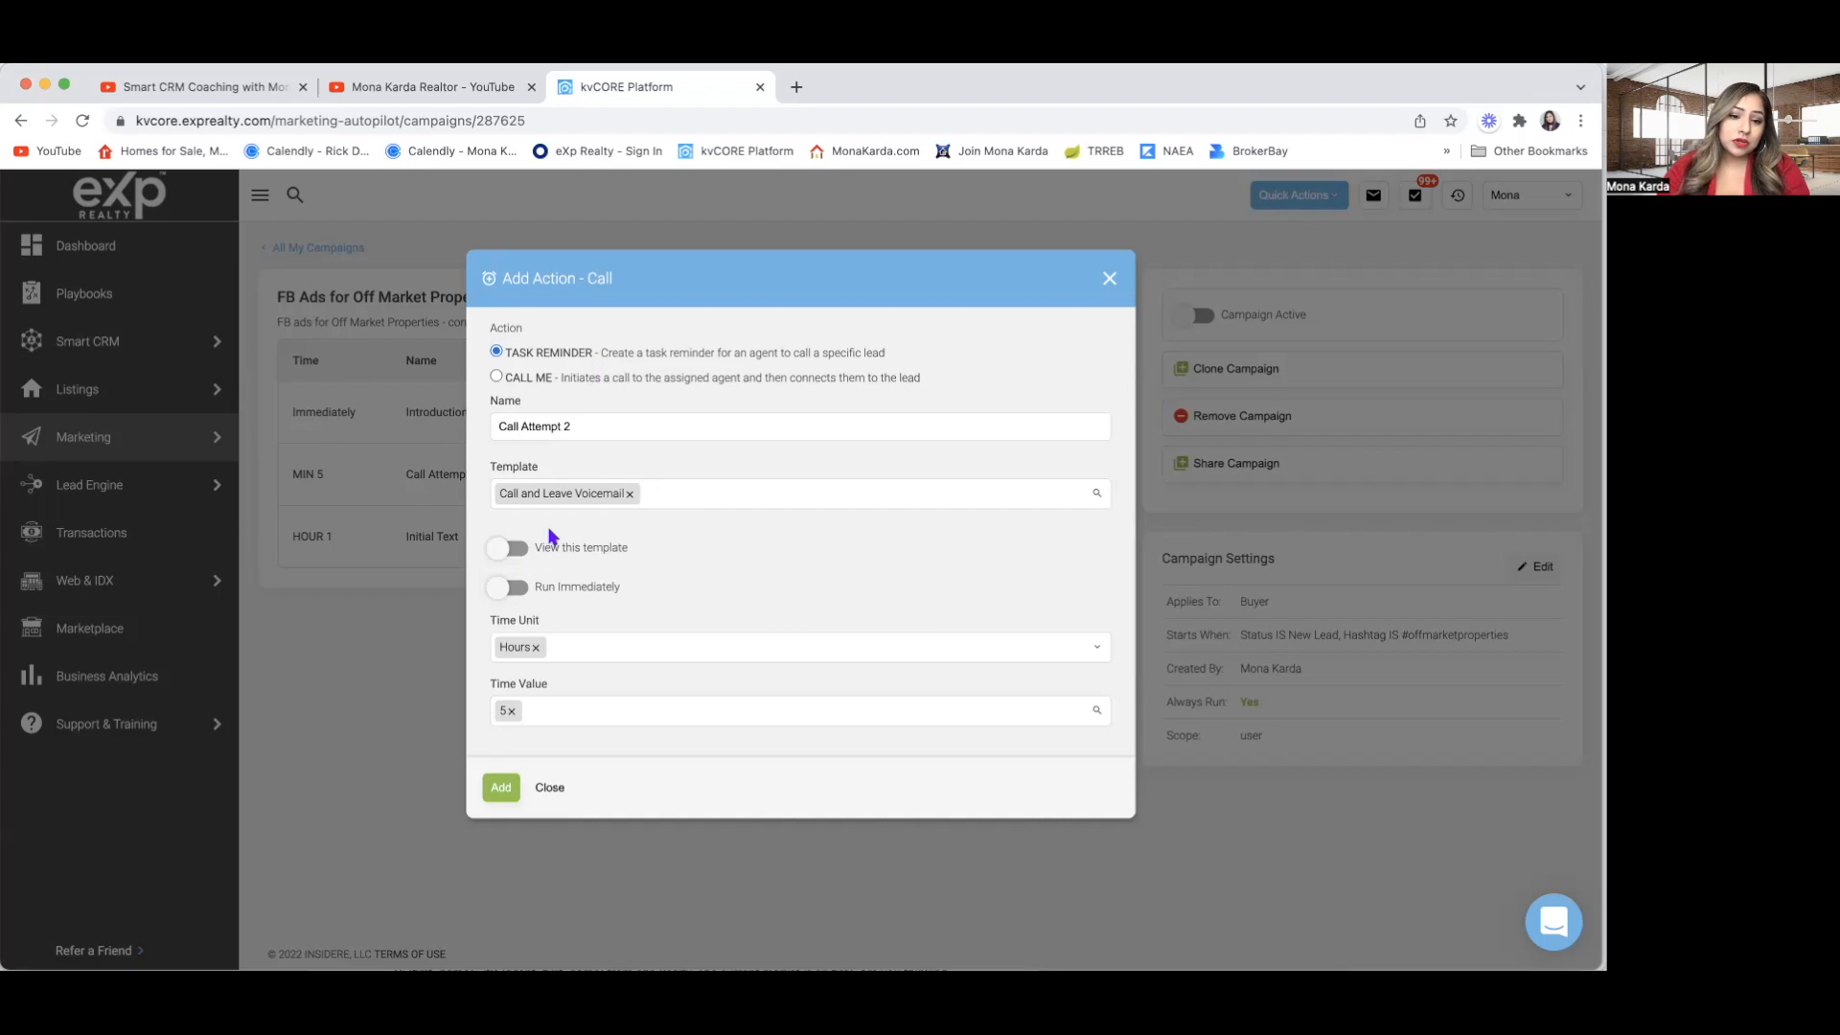
left_click(499, 790)
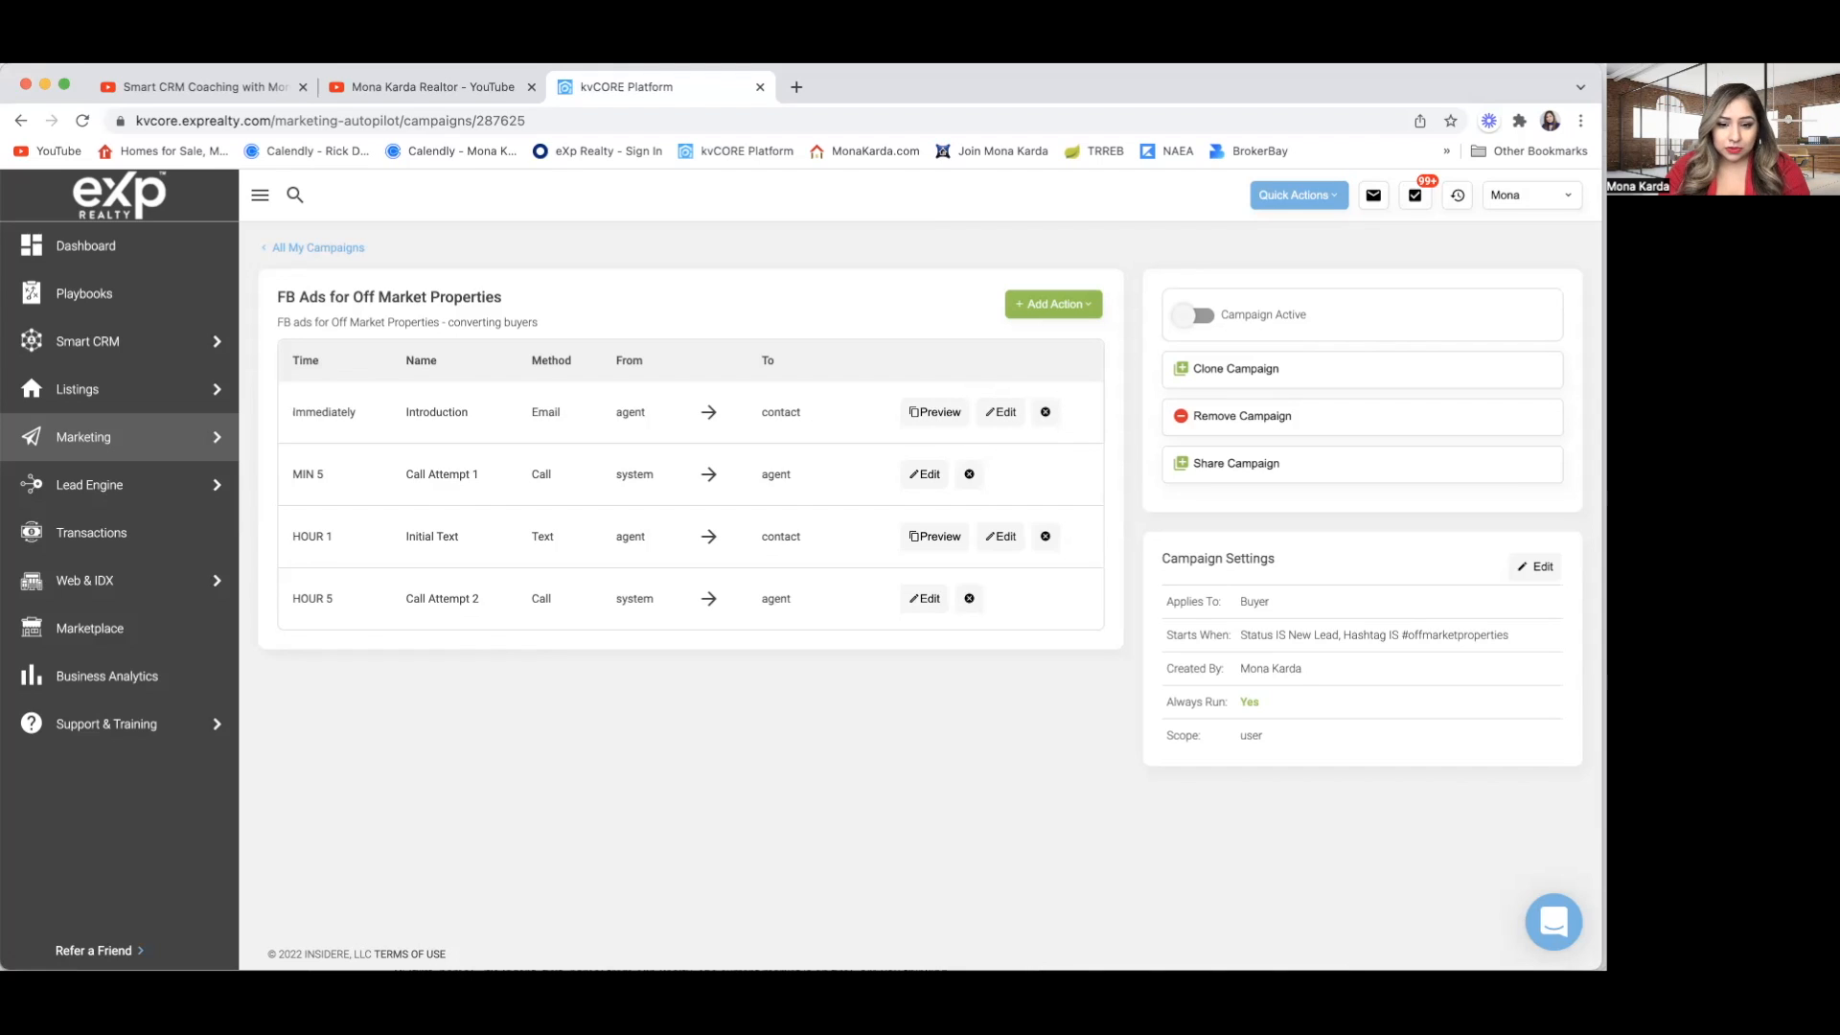
Copy the body of the Day 2 email, from greeting to signature, from the FBAds_BasicSmartCampaign document and return to kvCORE.
left_click(874, 969)
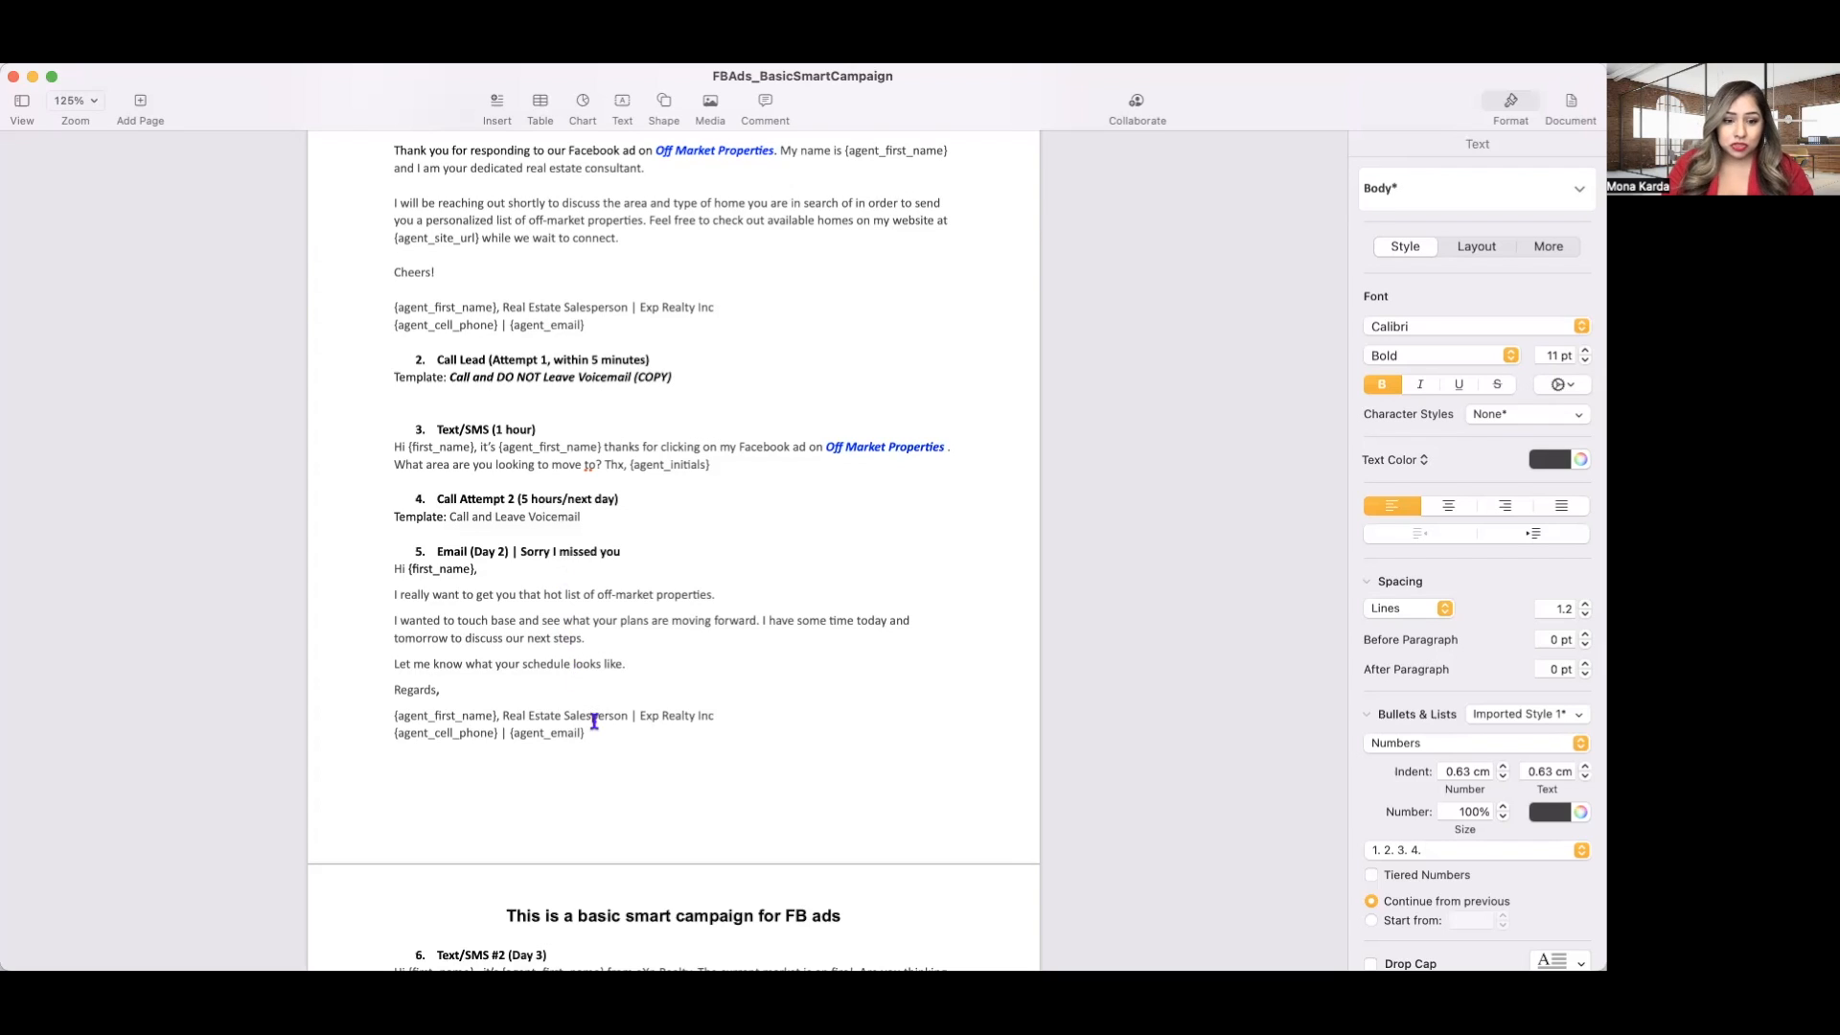
left_click_drag(595, 734, 379, 576)
key("super+c")
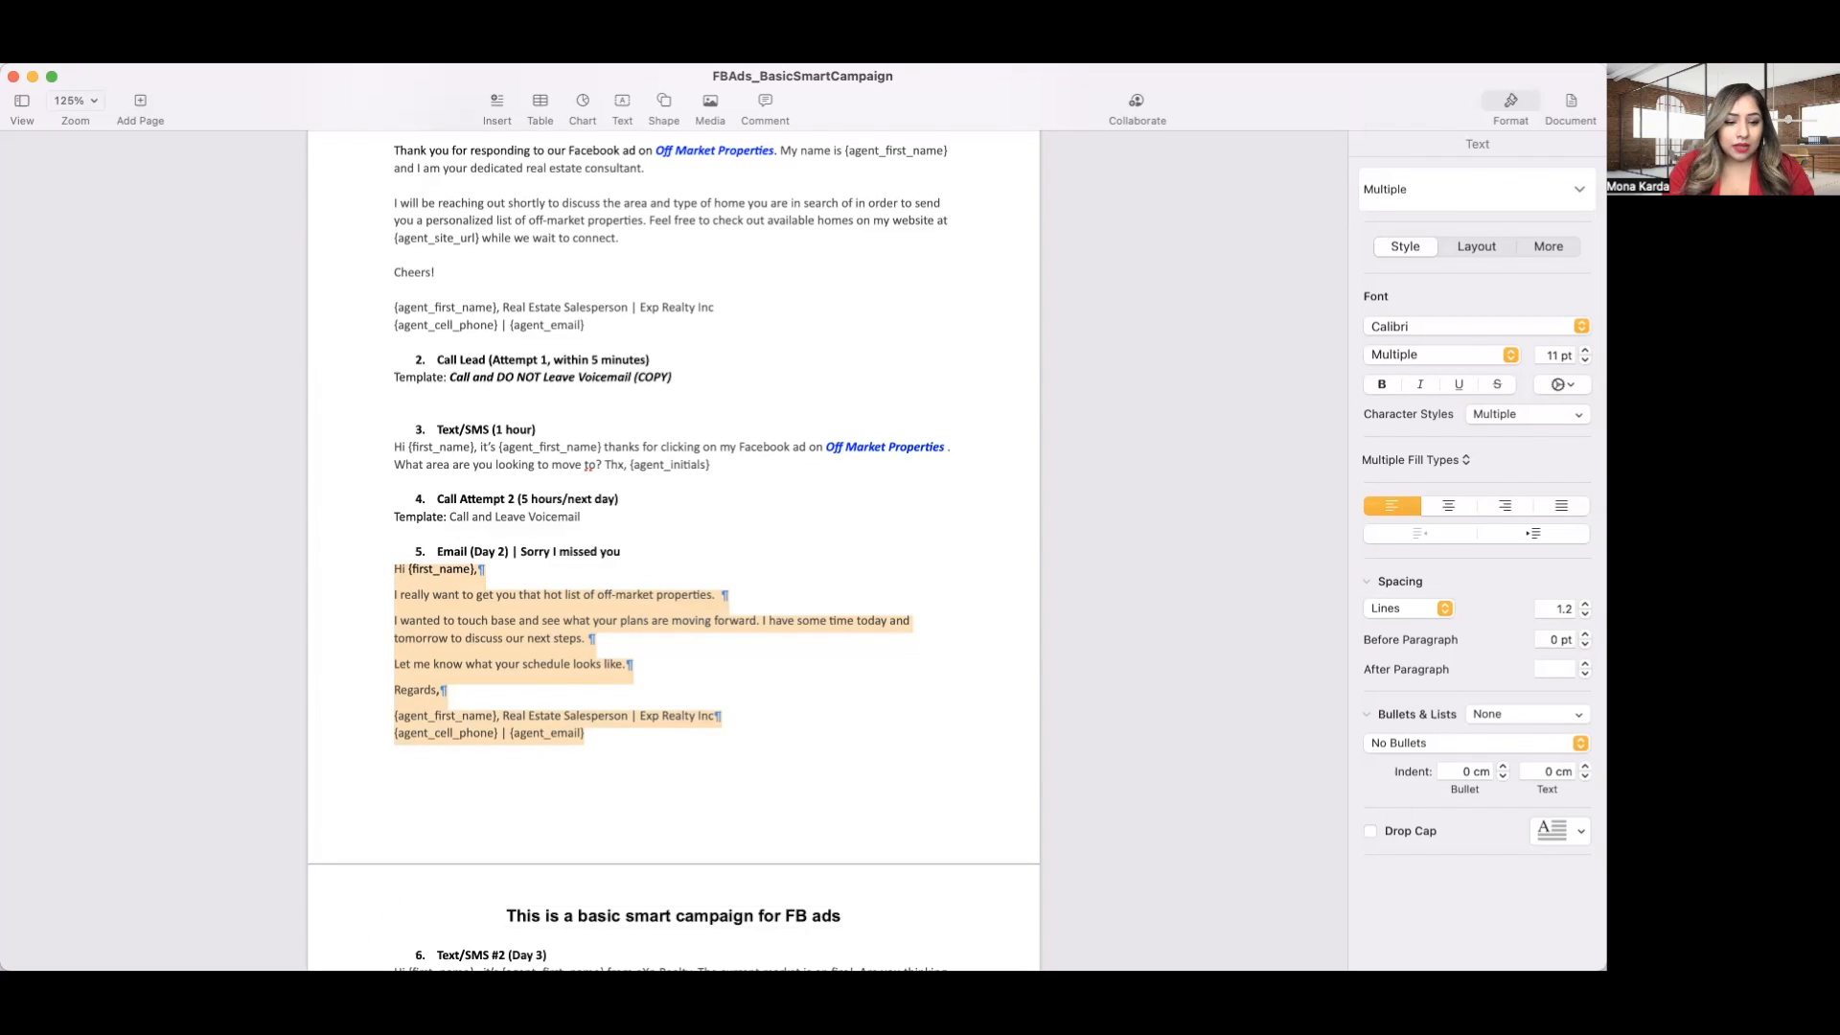
key("super+Tab")
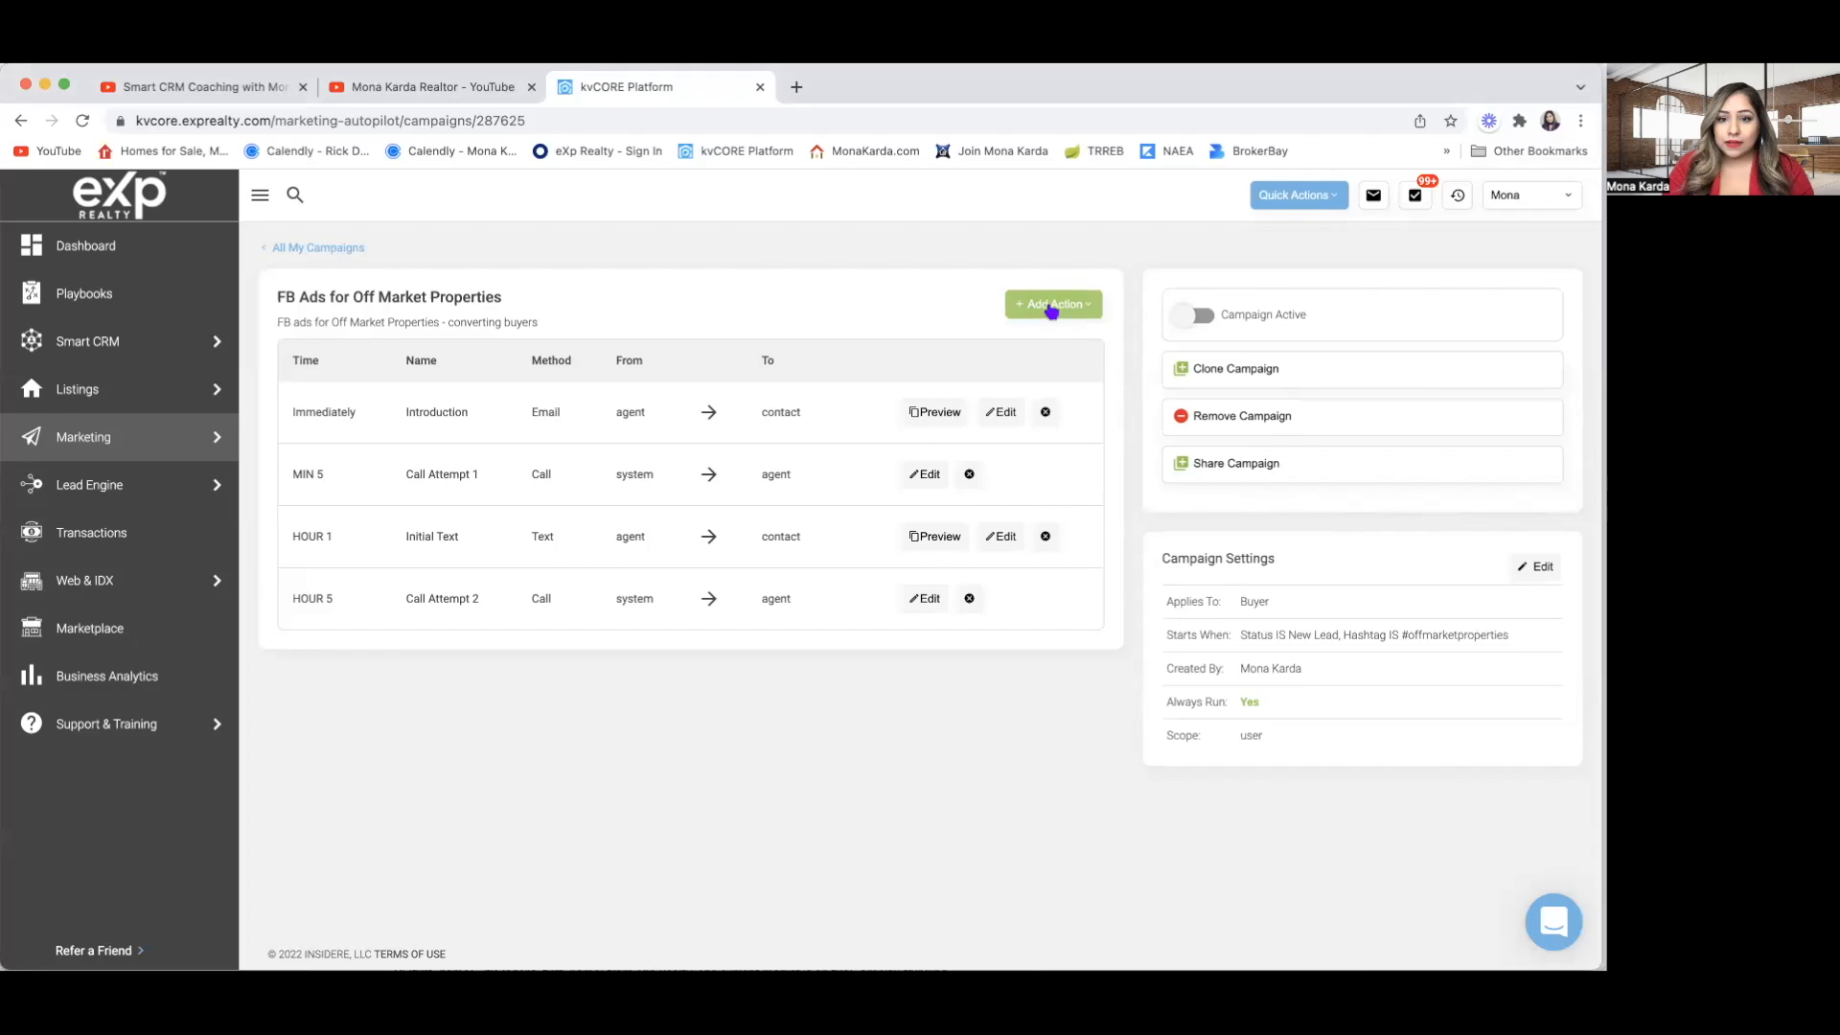
Start a new email template from the campaign templates and paste the copied Day 2 email as its content.
left_click(305, 253)
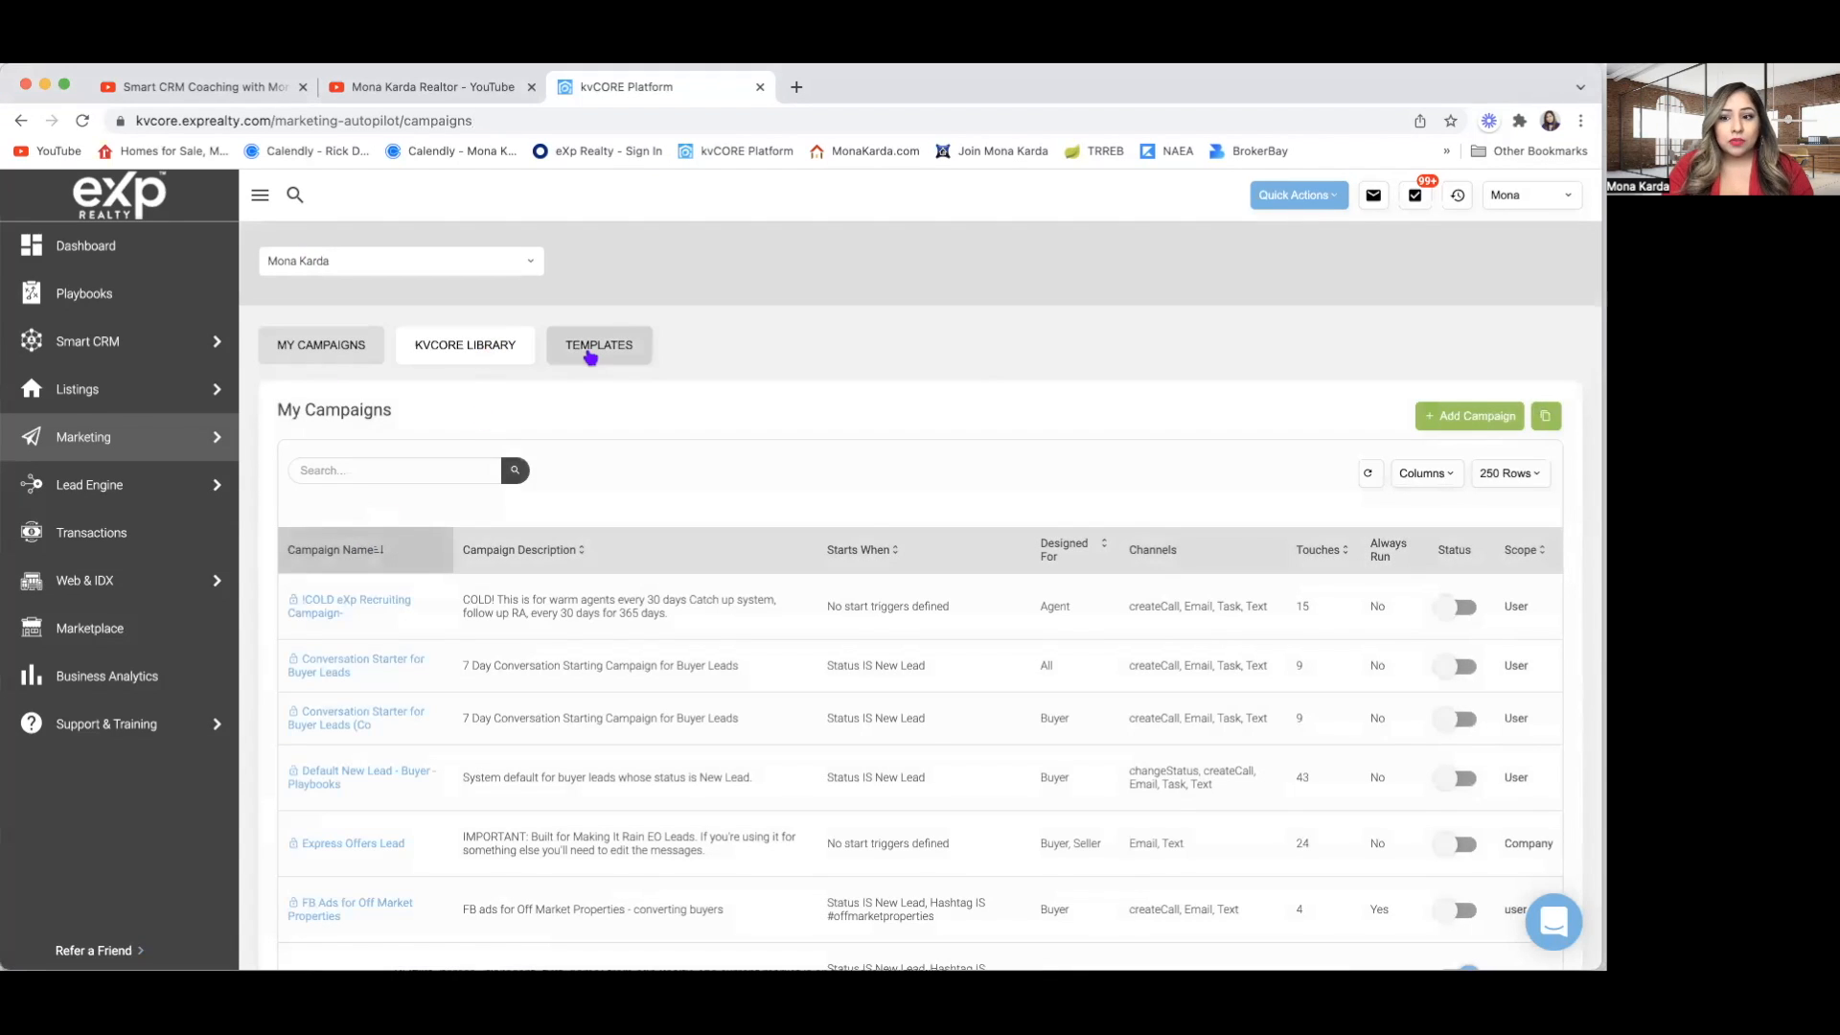
left_click(591, 355)
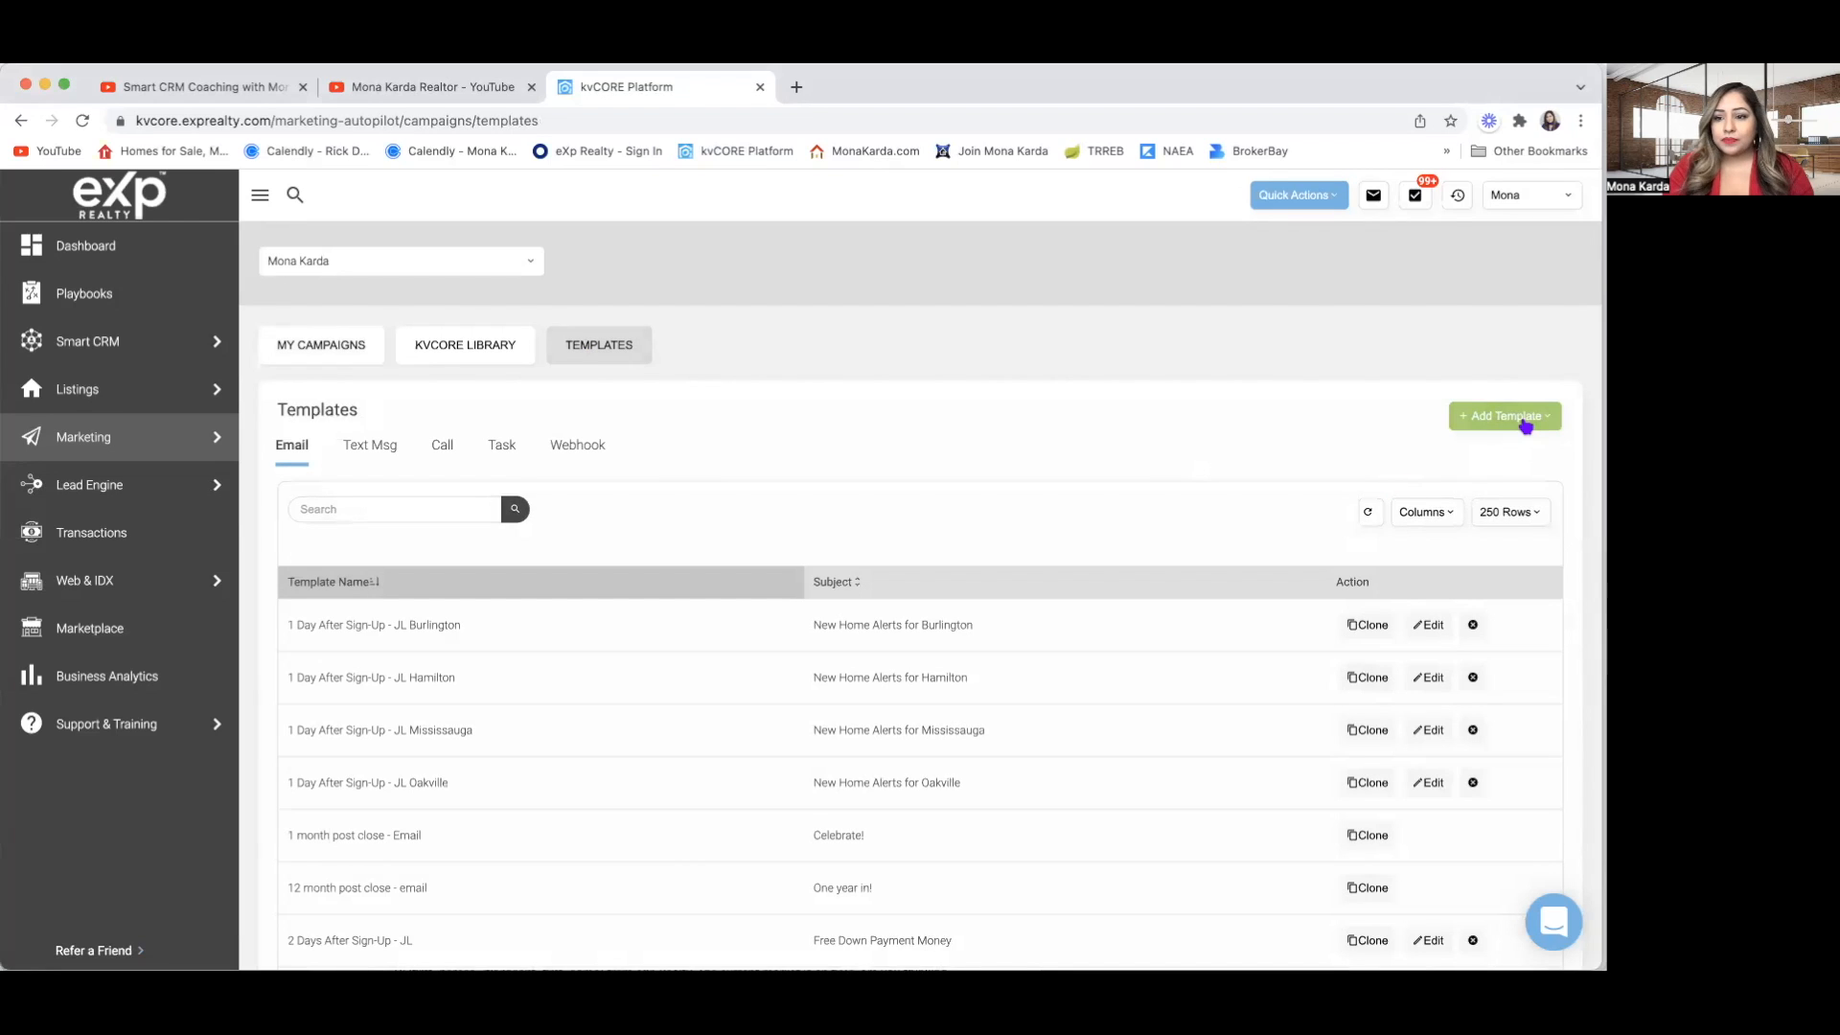
left_click(1526, 426)
left_click(1517, 458)
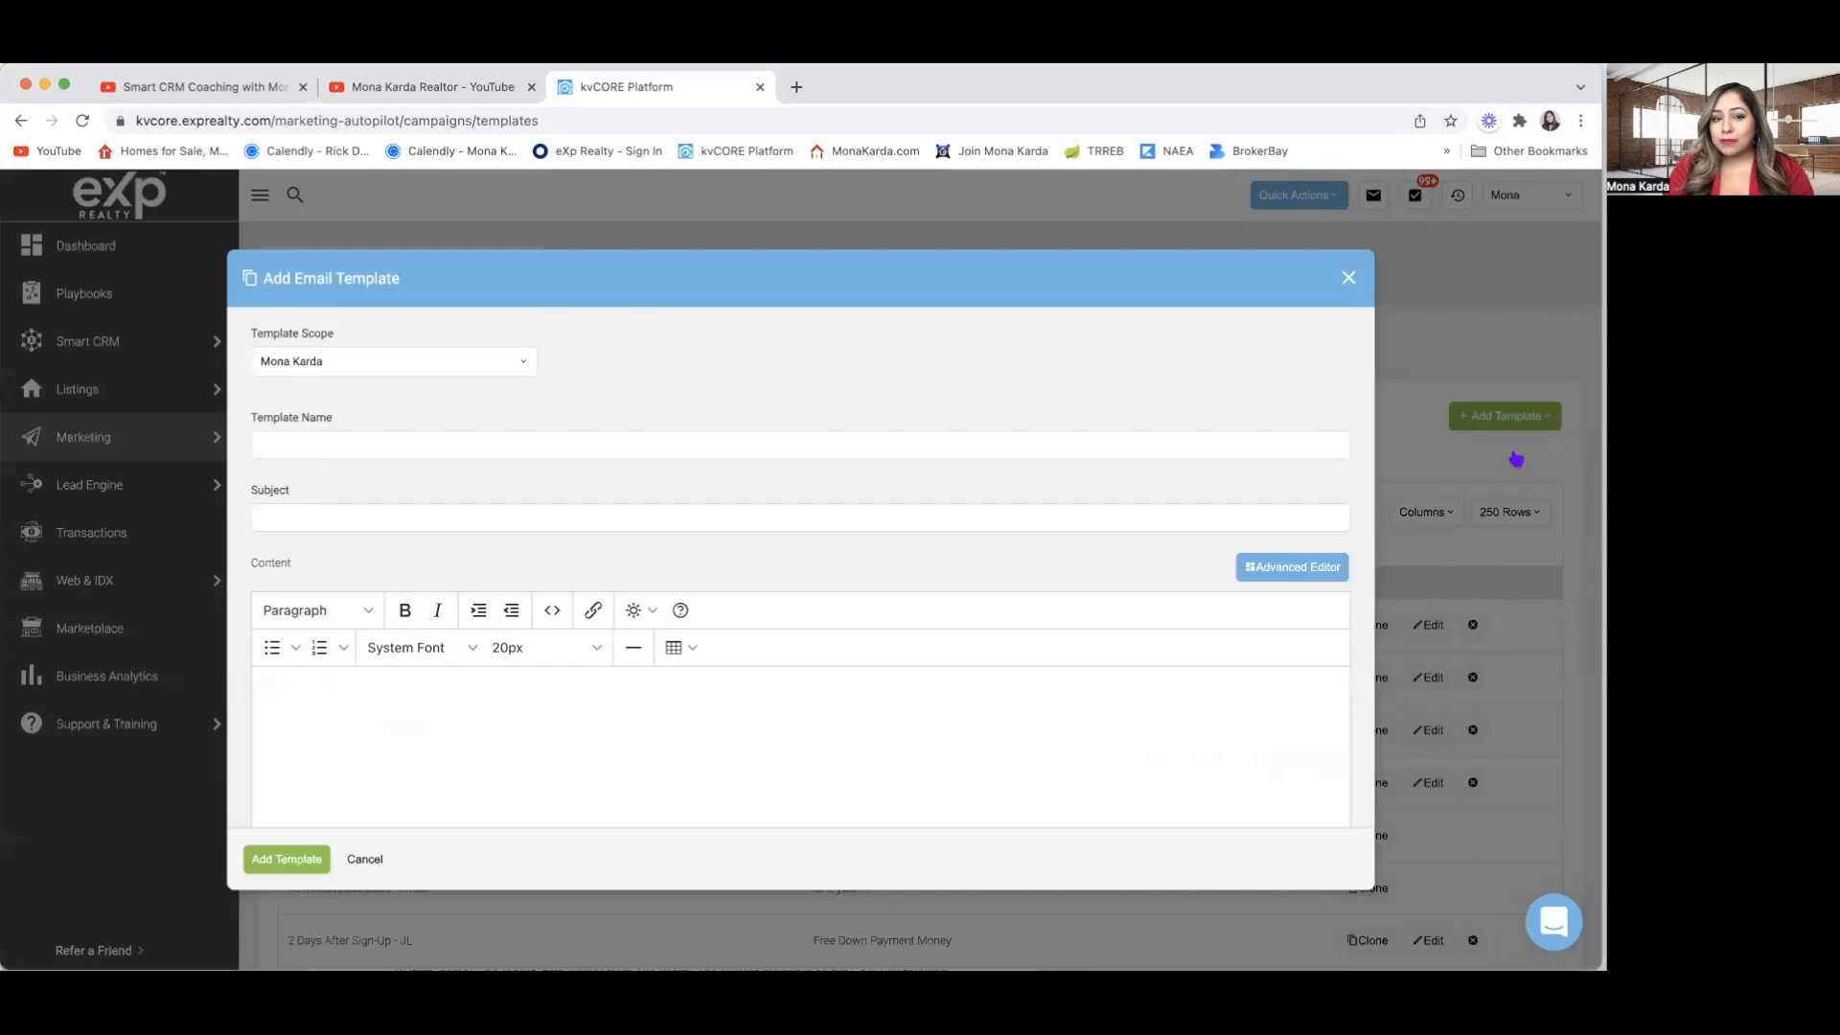
left_click(300, 702)
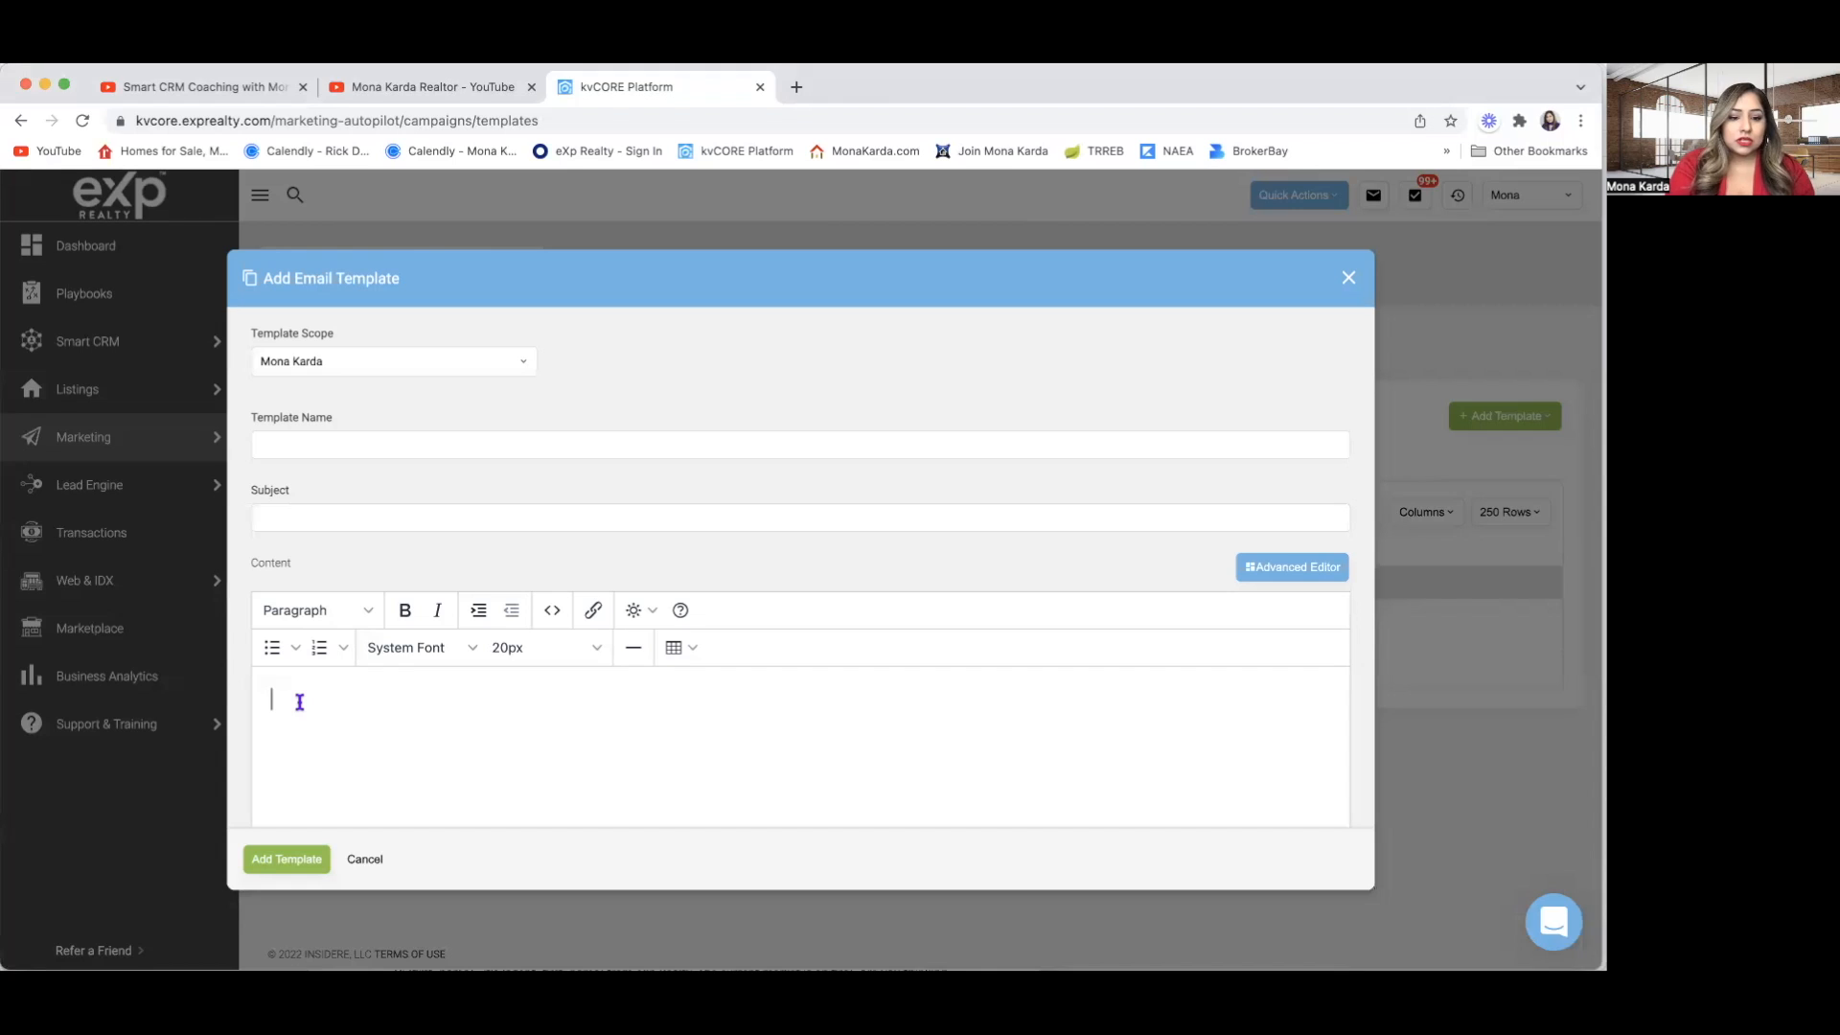
key("super+v")
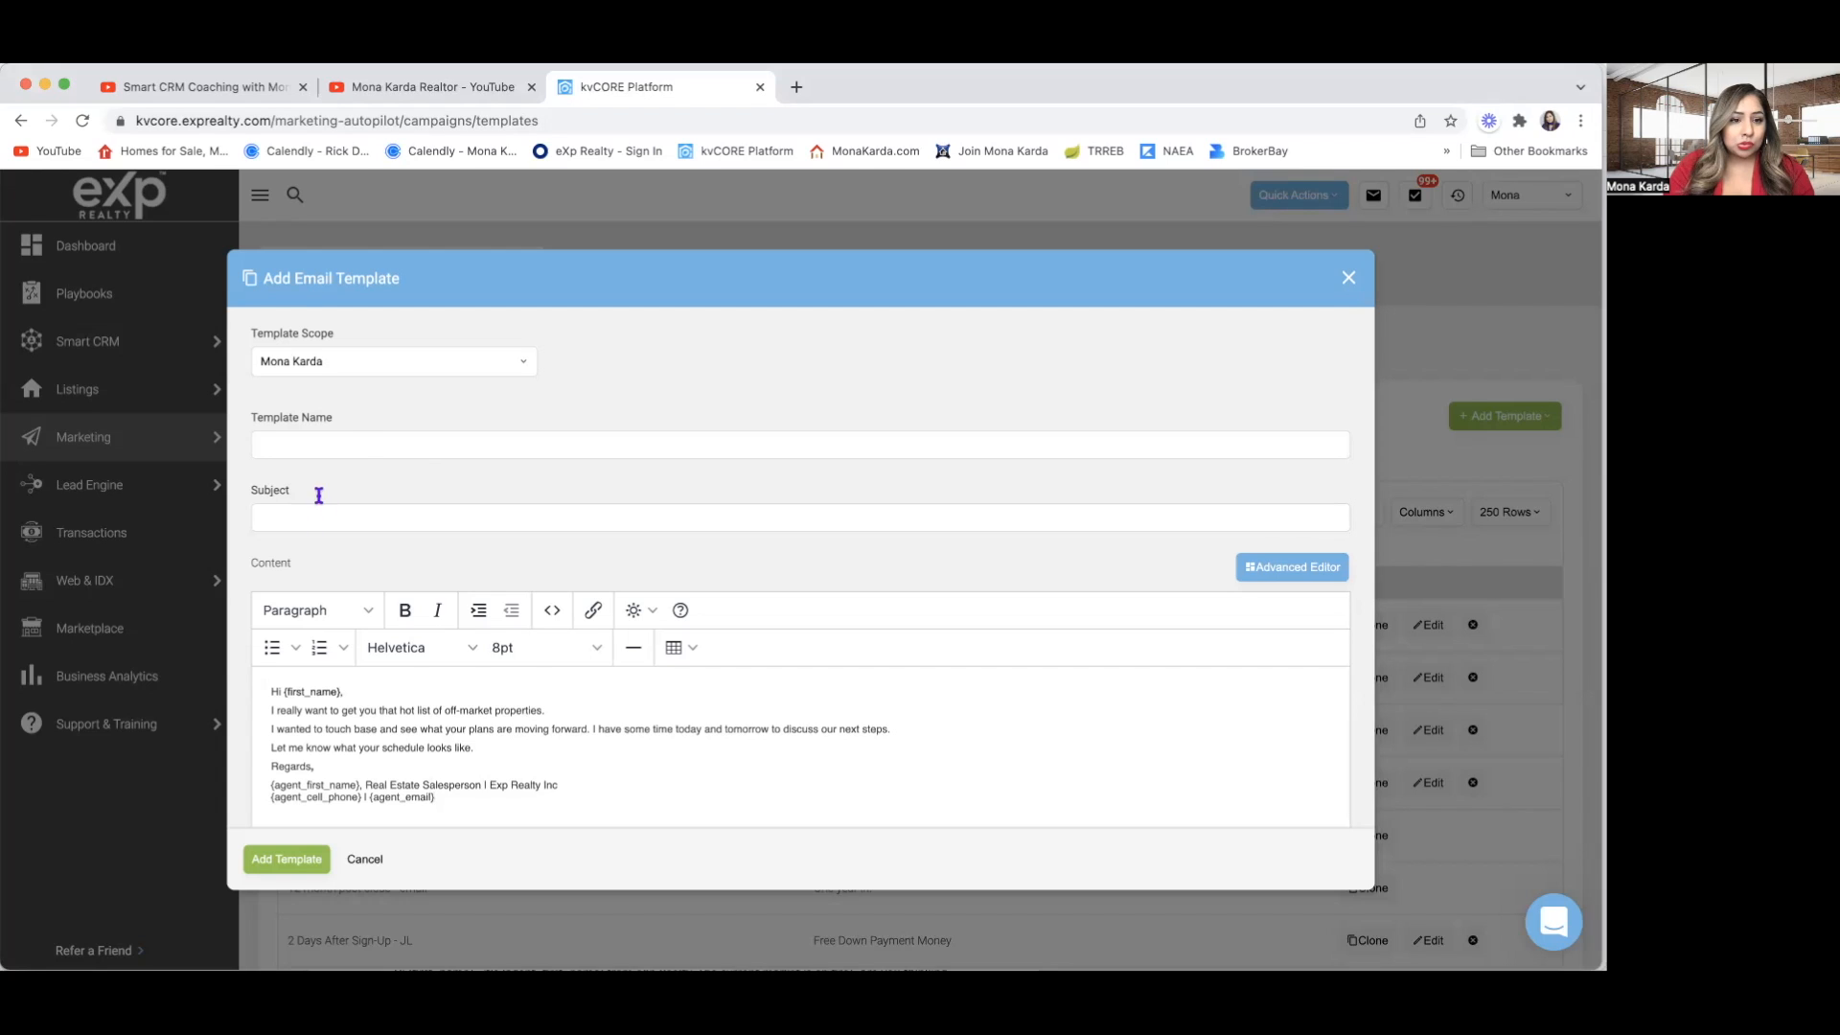
Give the email template the subject "Sorry I missed you" and the name "FB Ads OMP - Email Day 2", and add it.
left_click(298, 518)
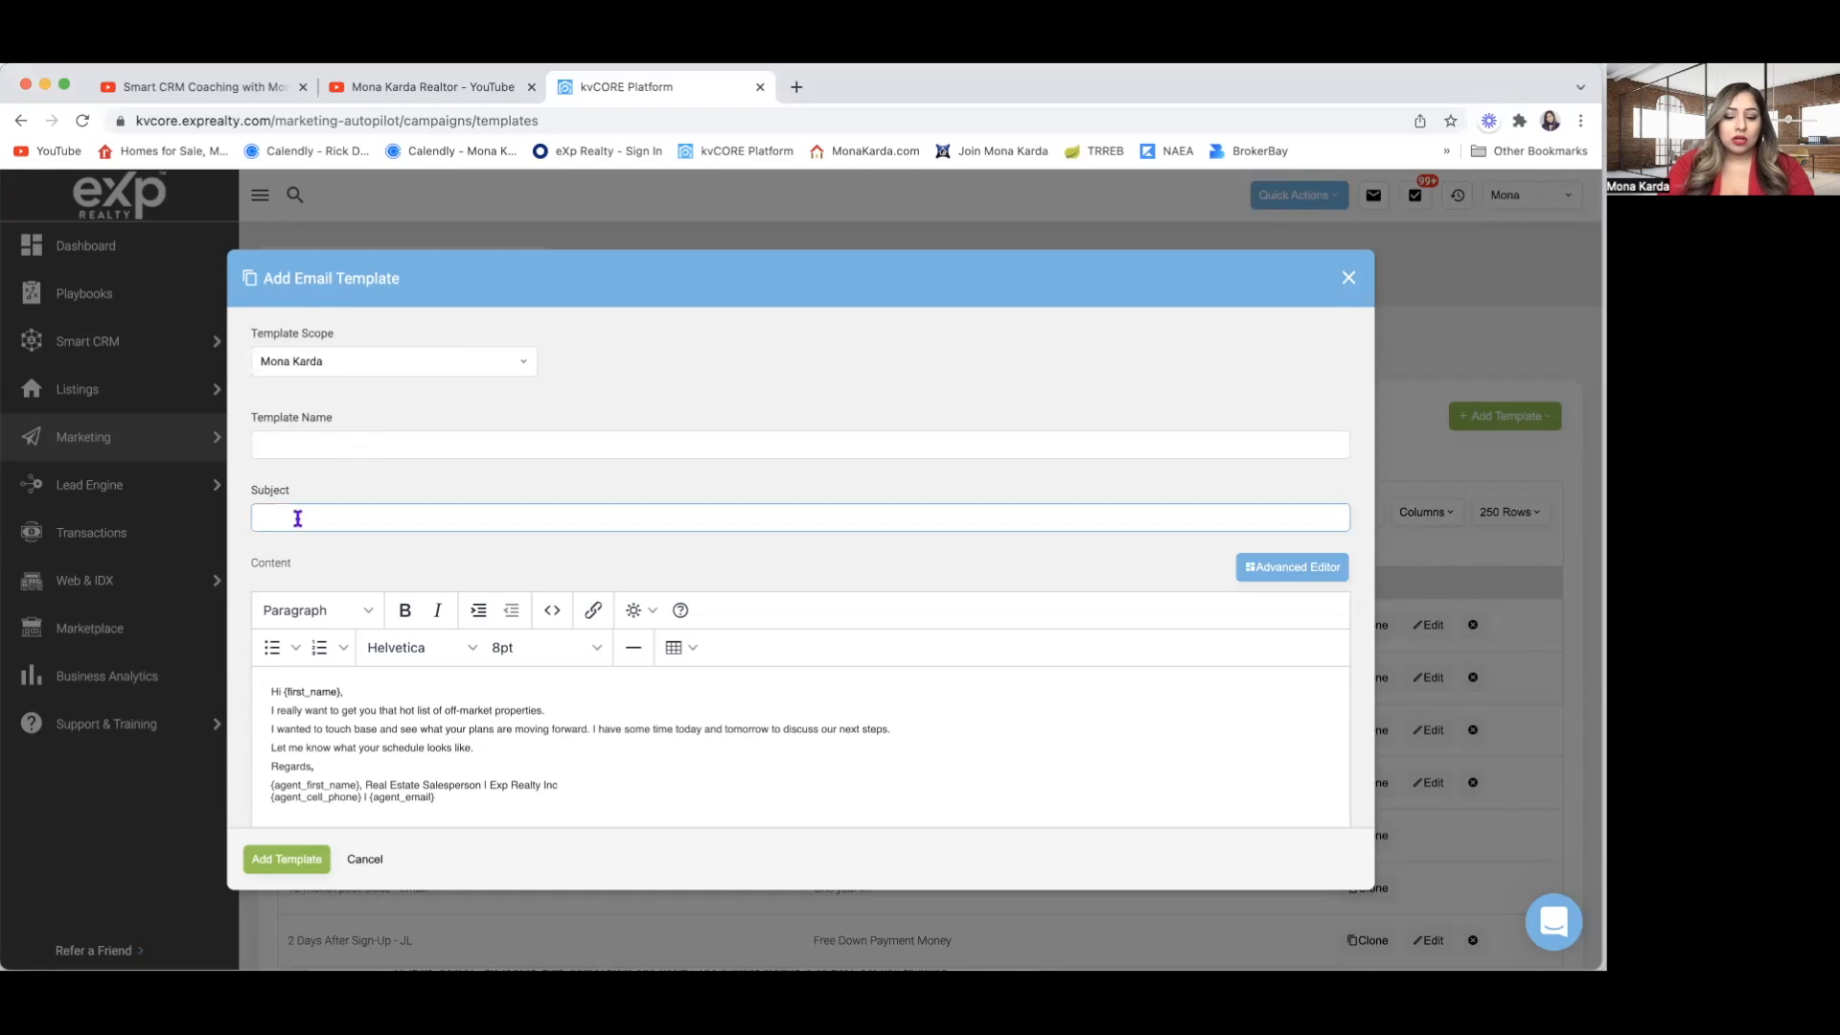
type("Sorry I")
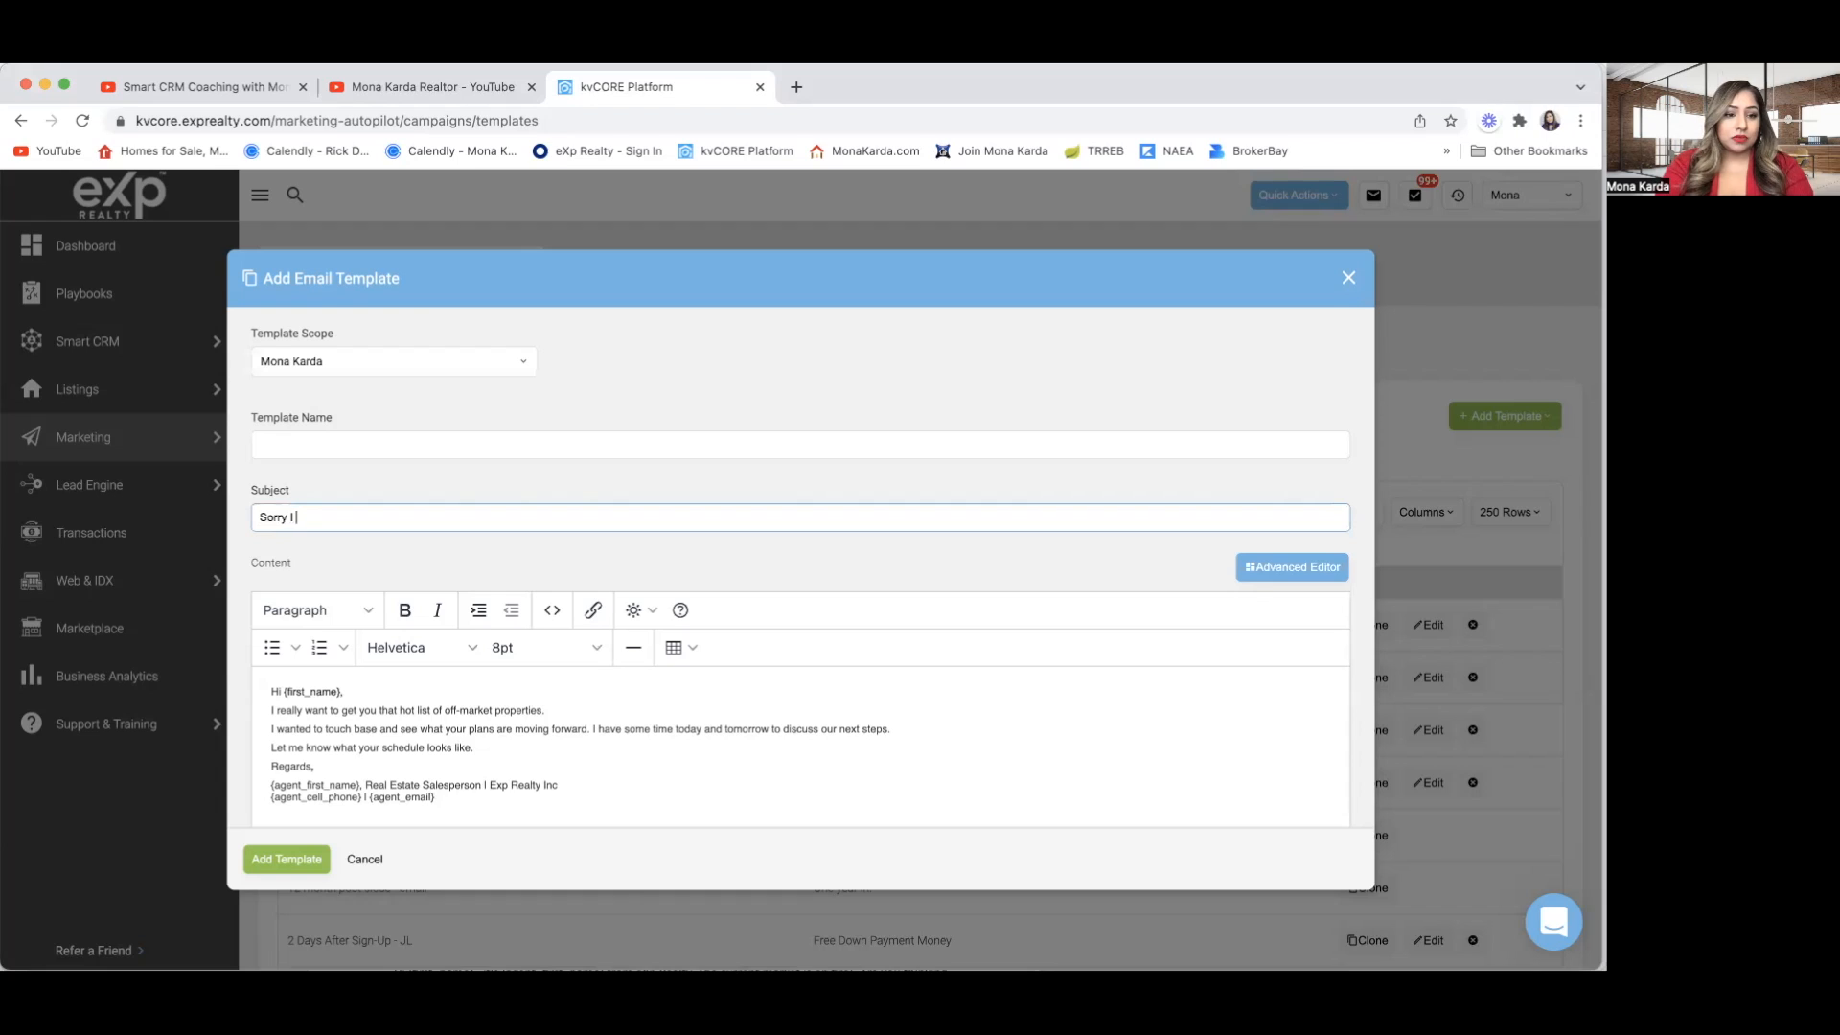
type(" missed you")
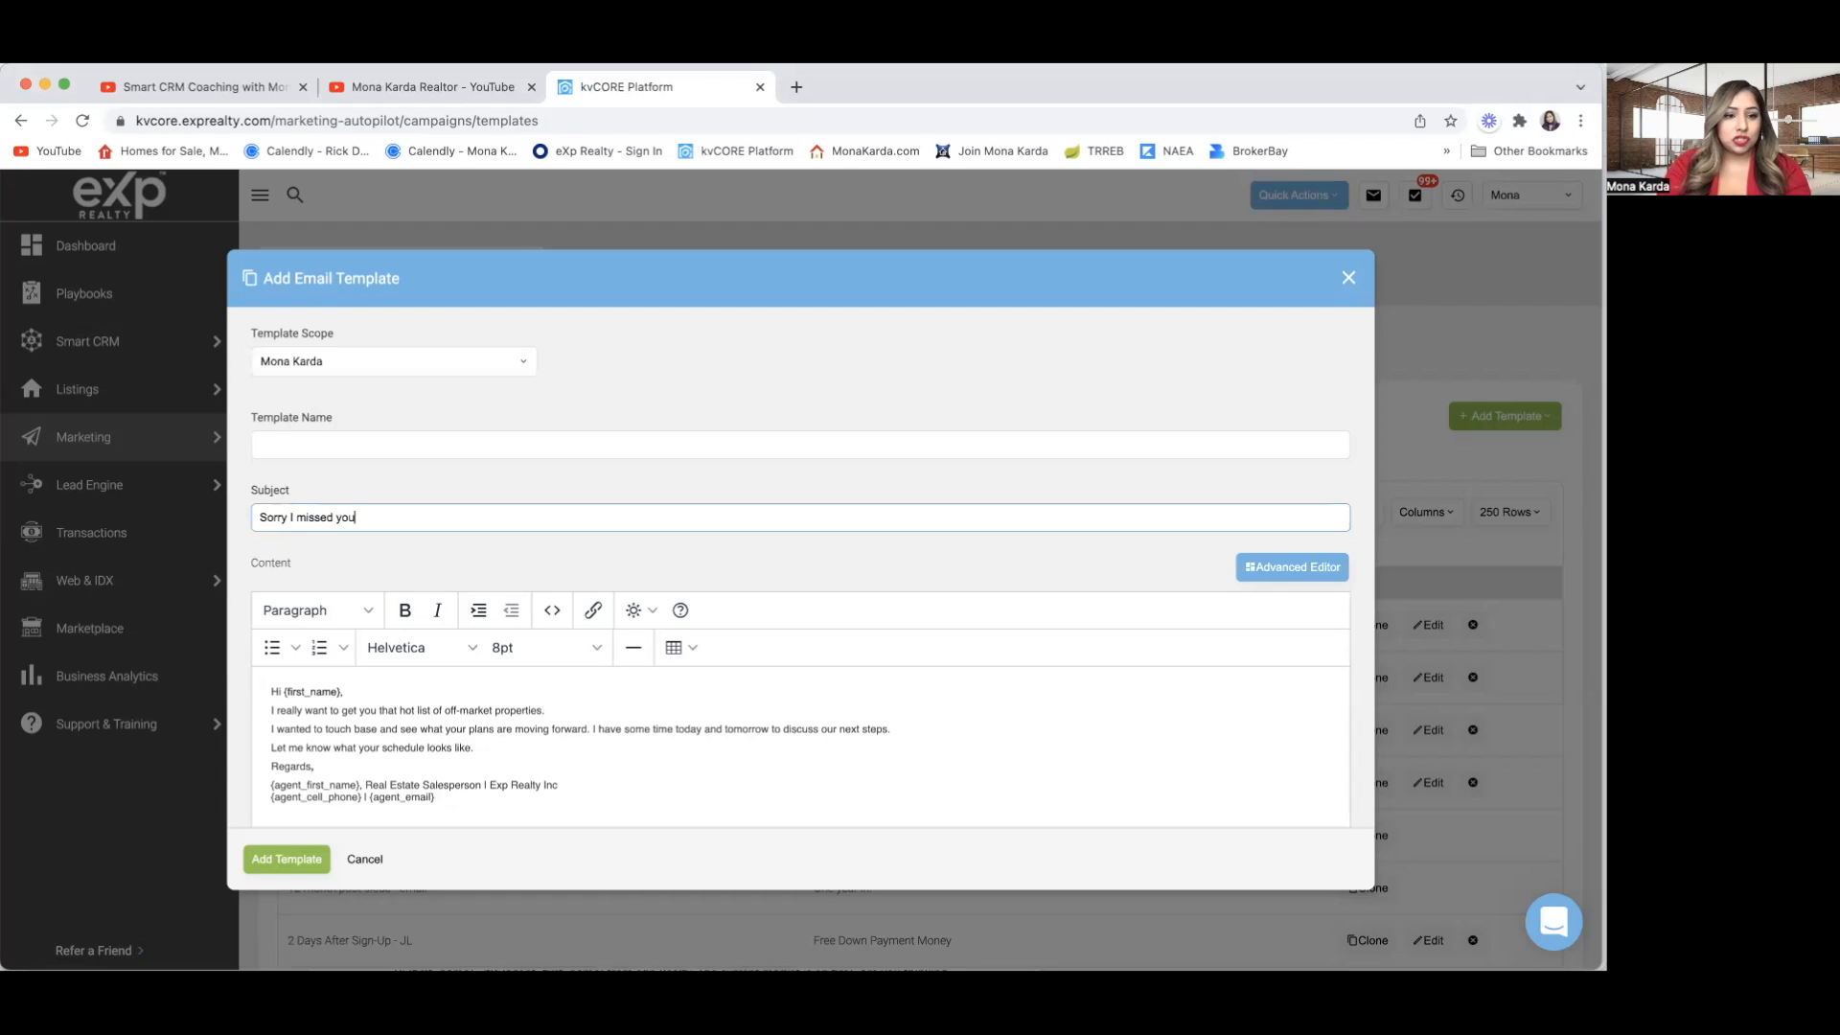
left_click(271, 441)
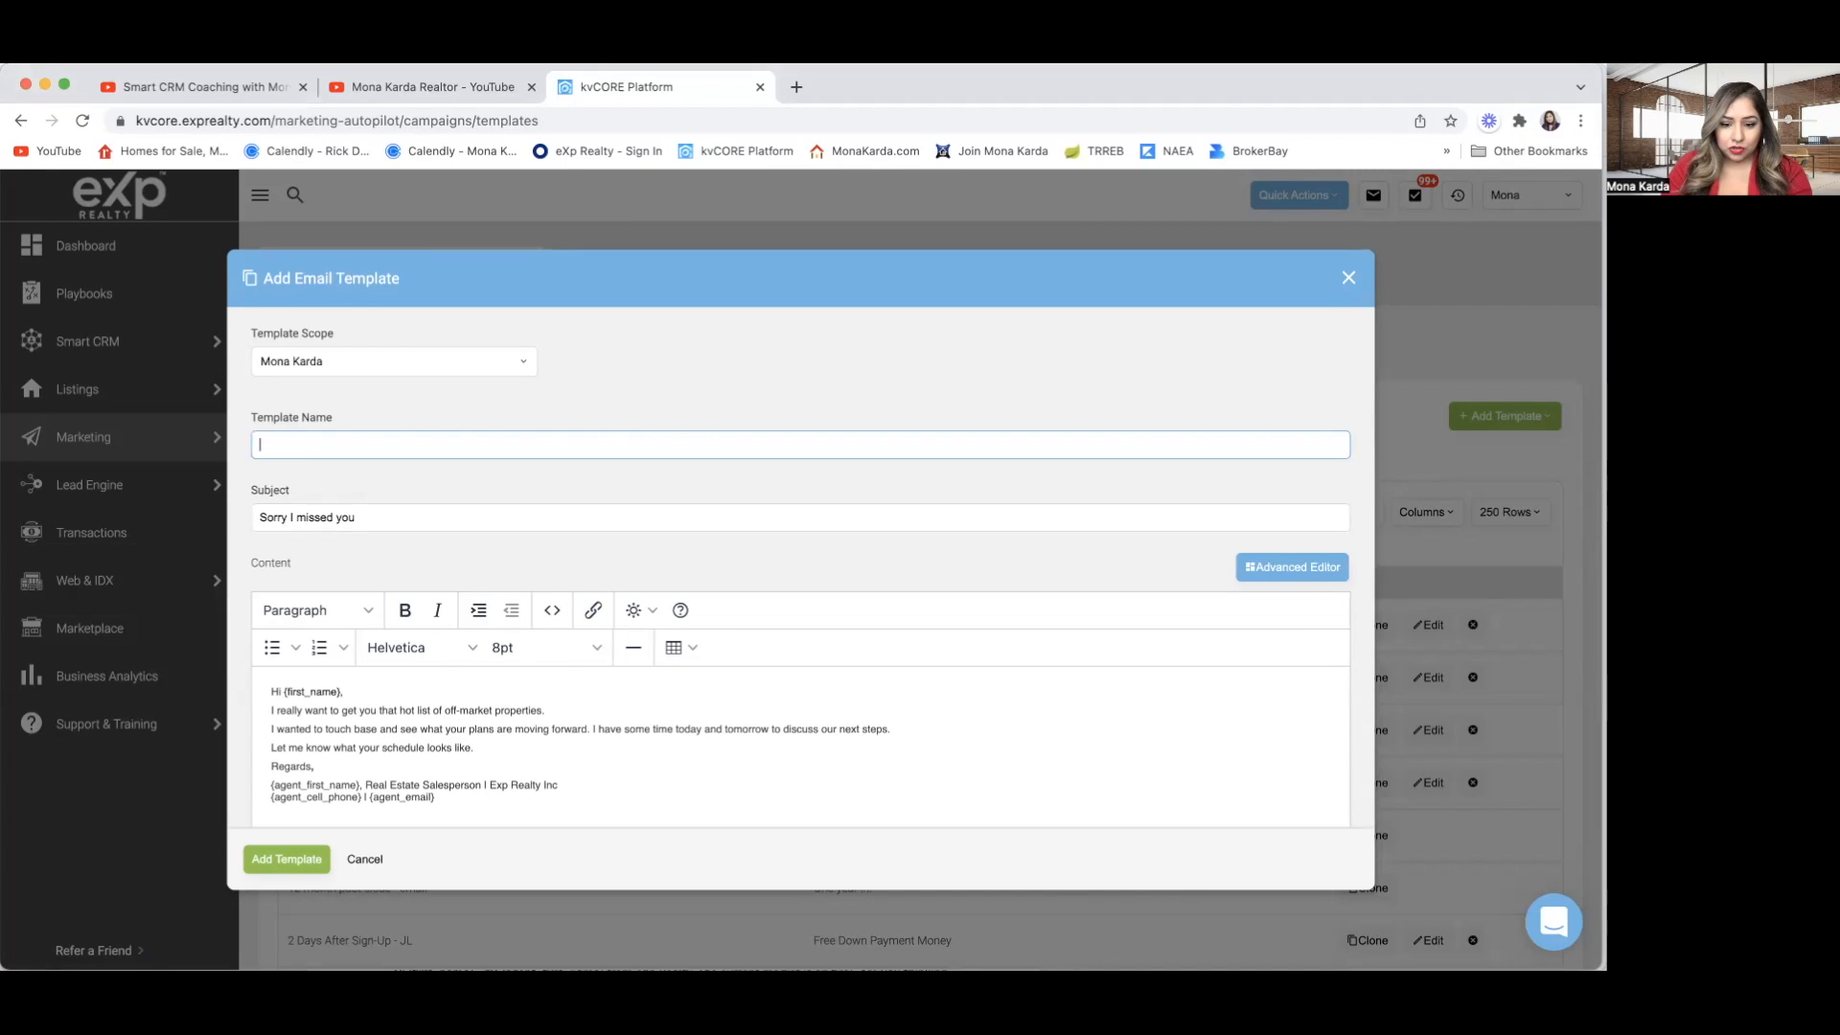
key("super+Tab")
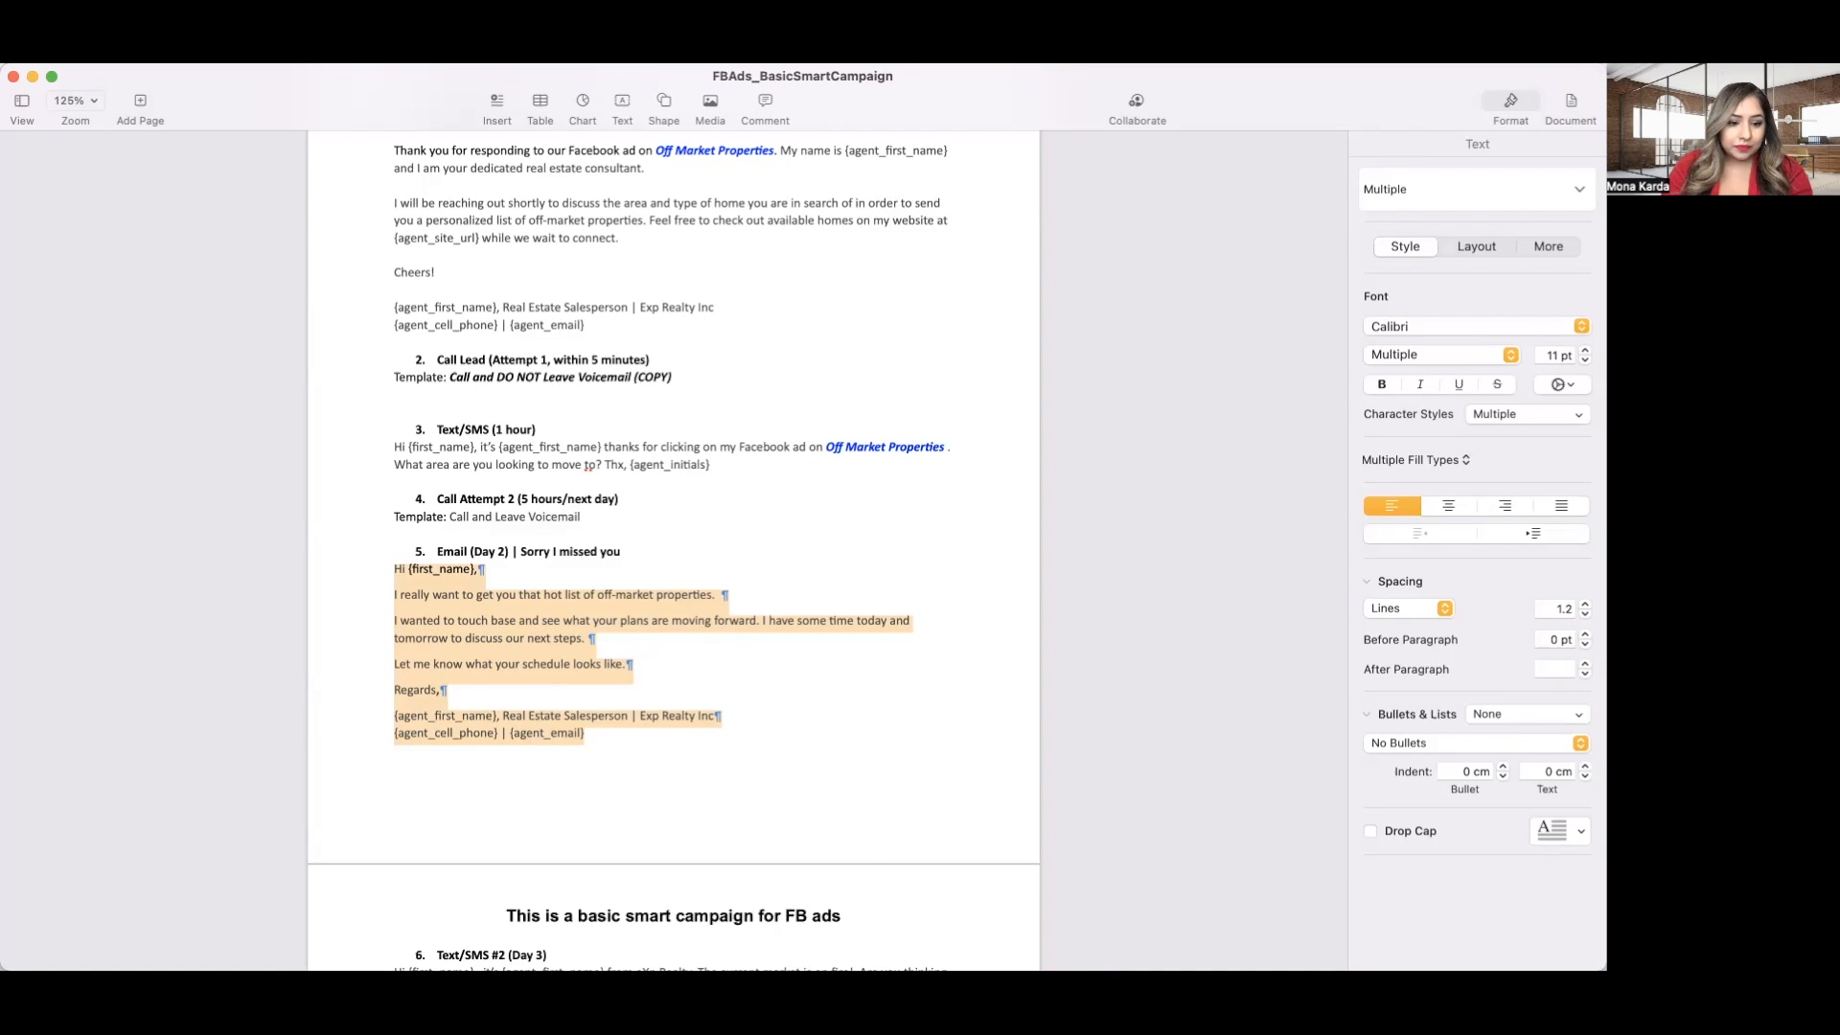
key("super+Tab")
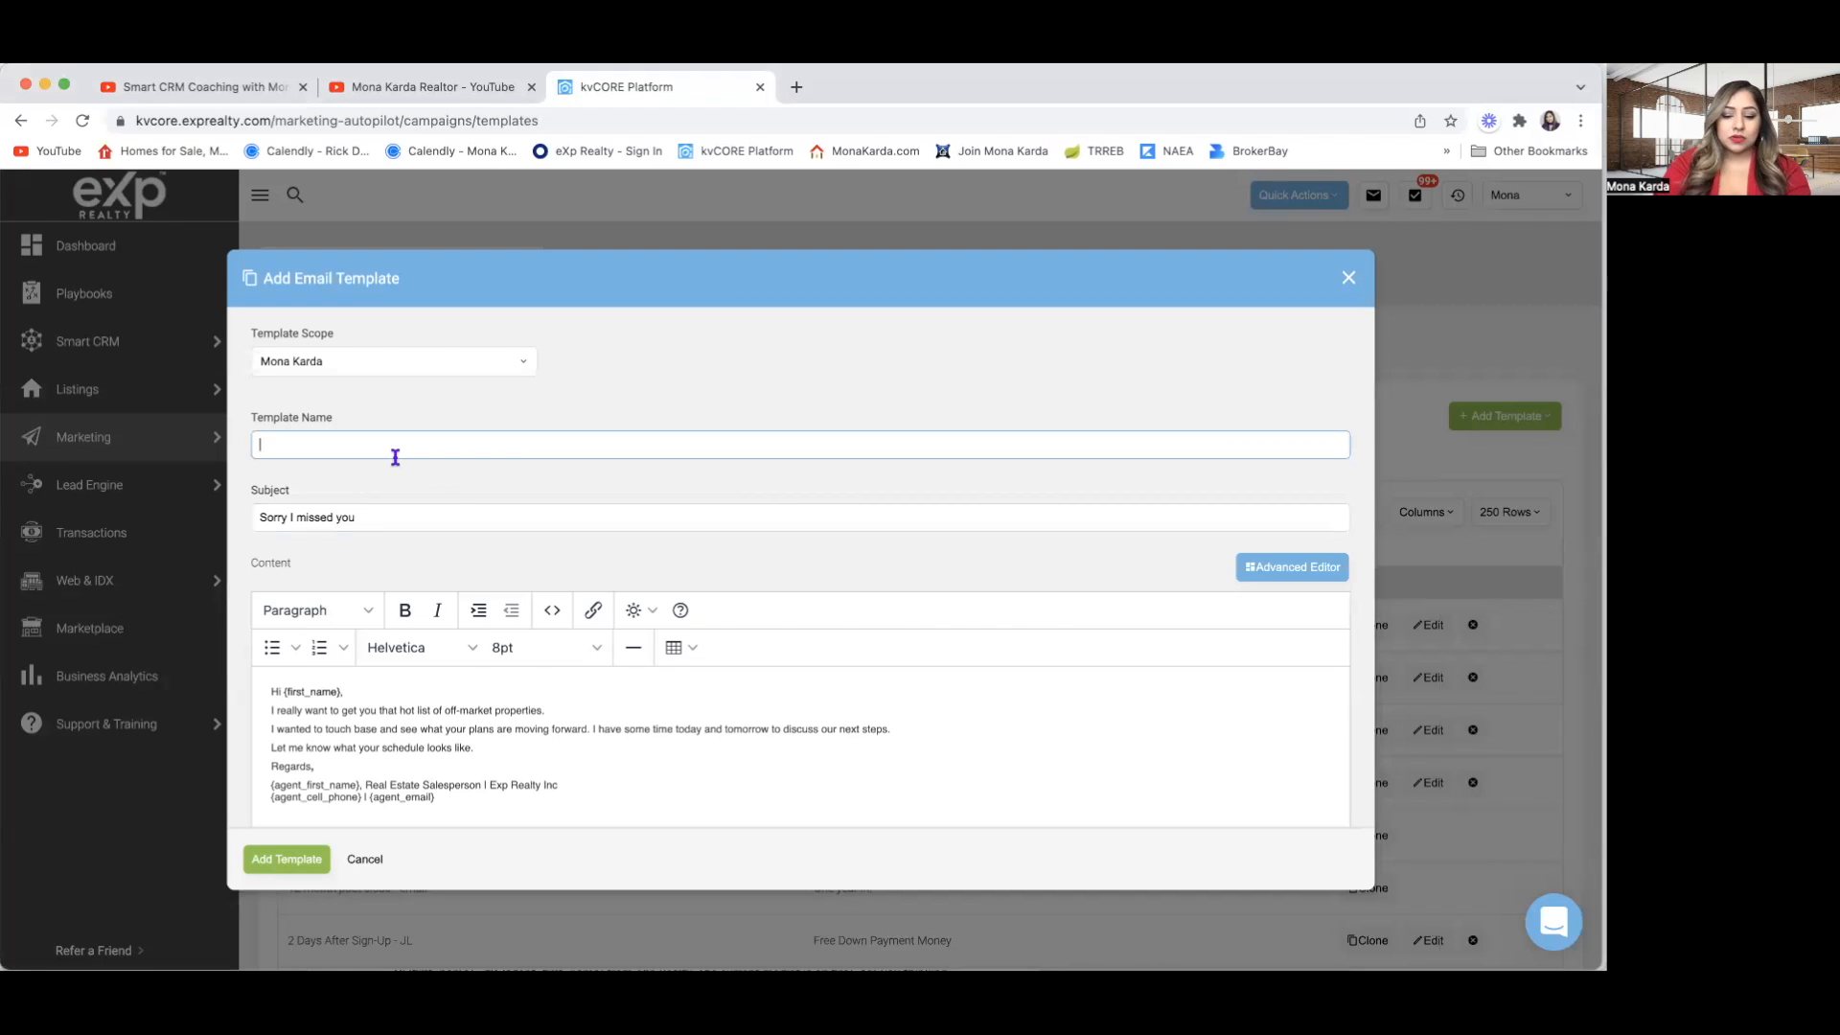
type("FB Ad")
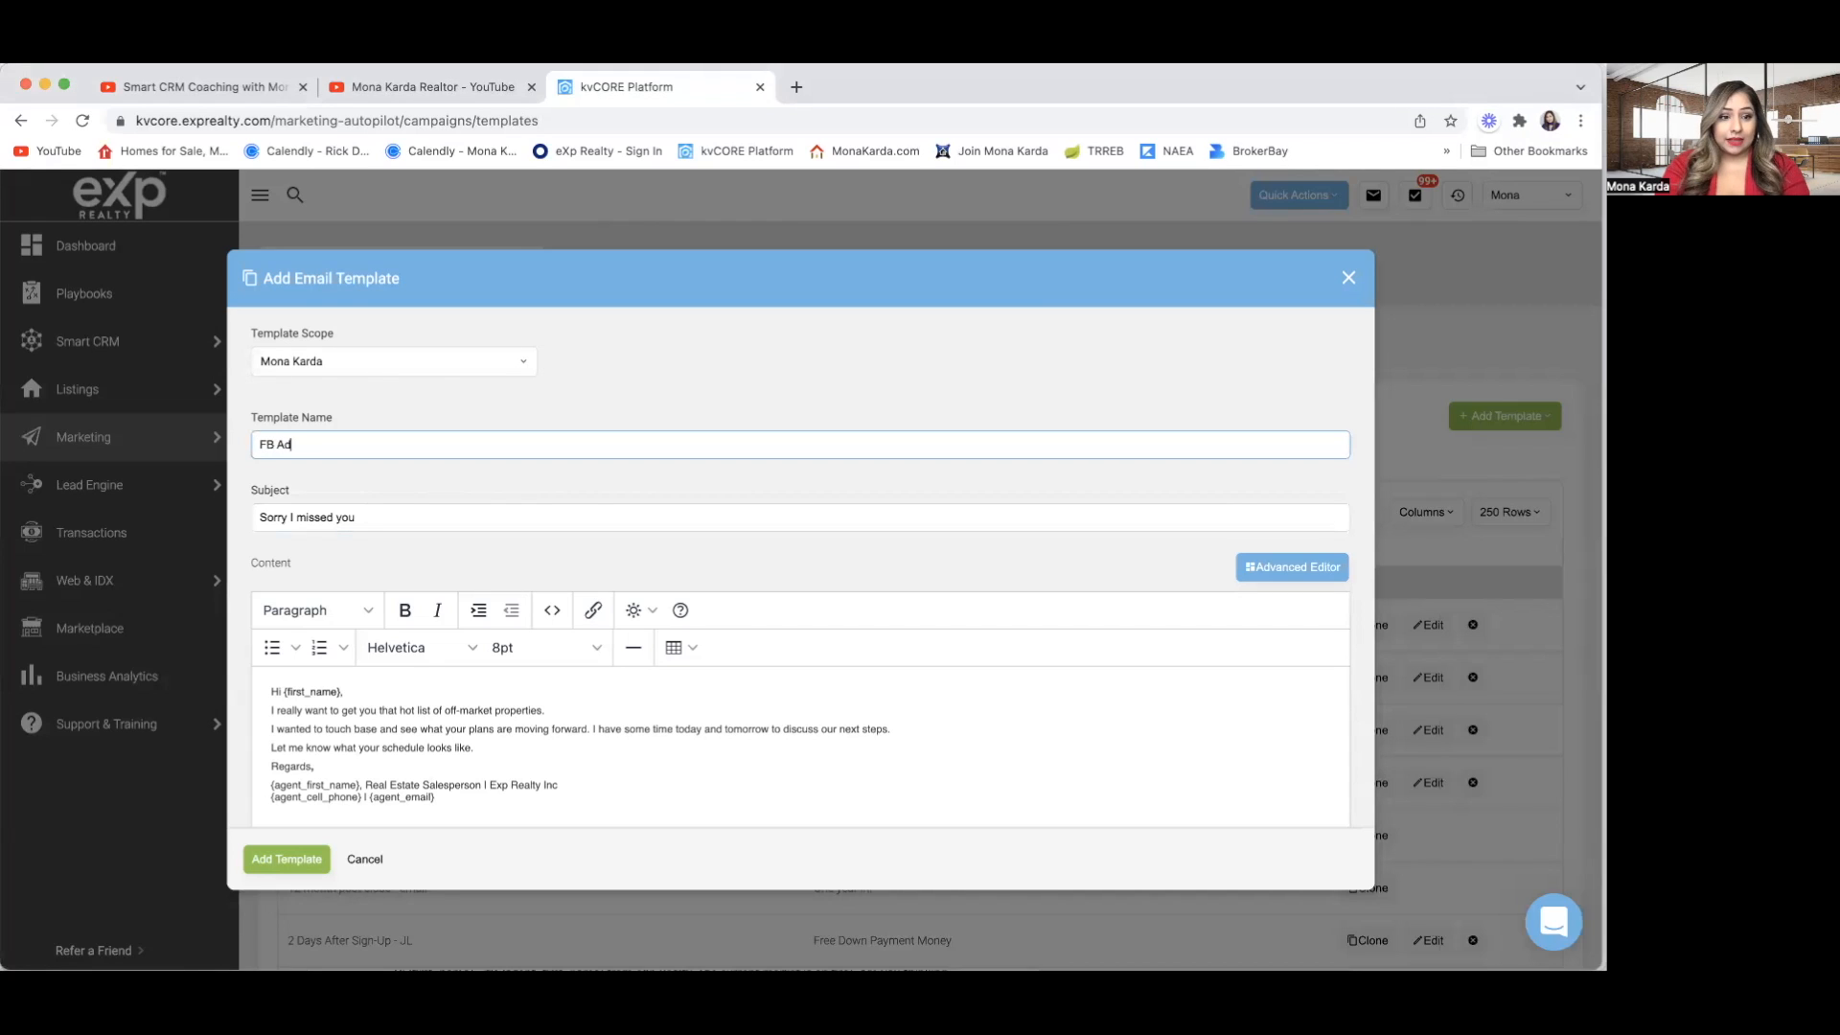
type("s OMP - Email Day 2")
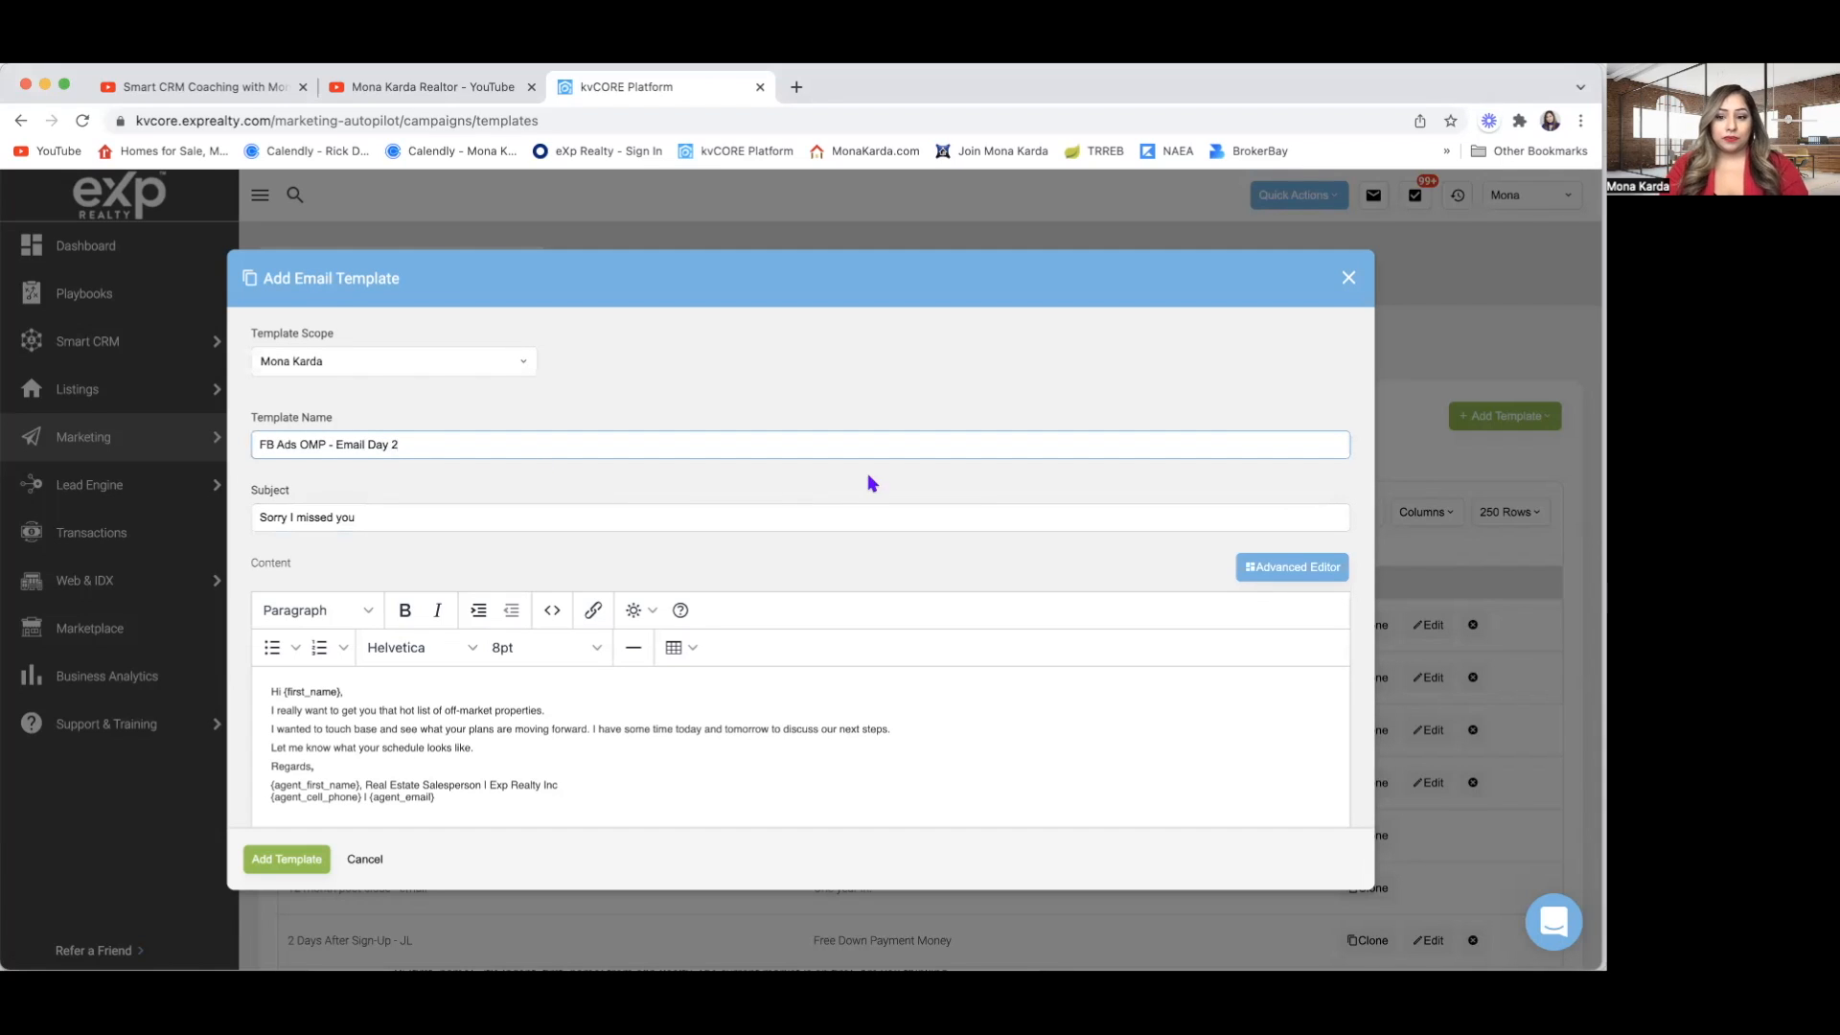
left_click(280, 862)
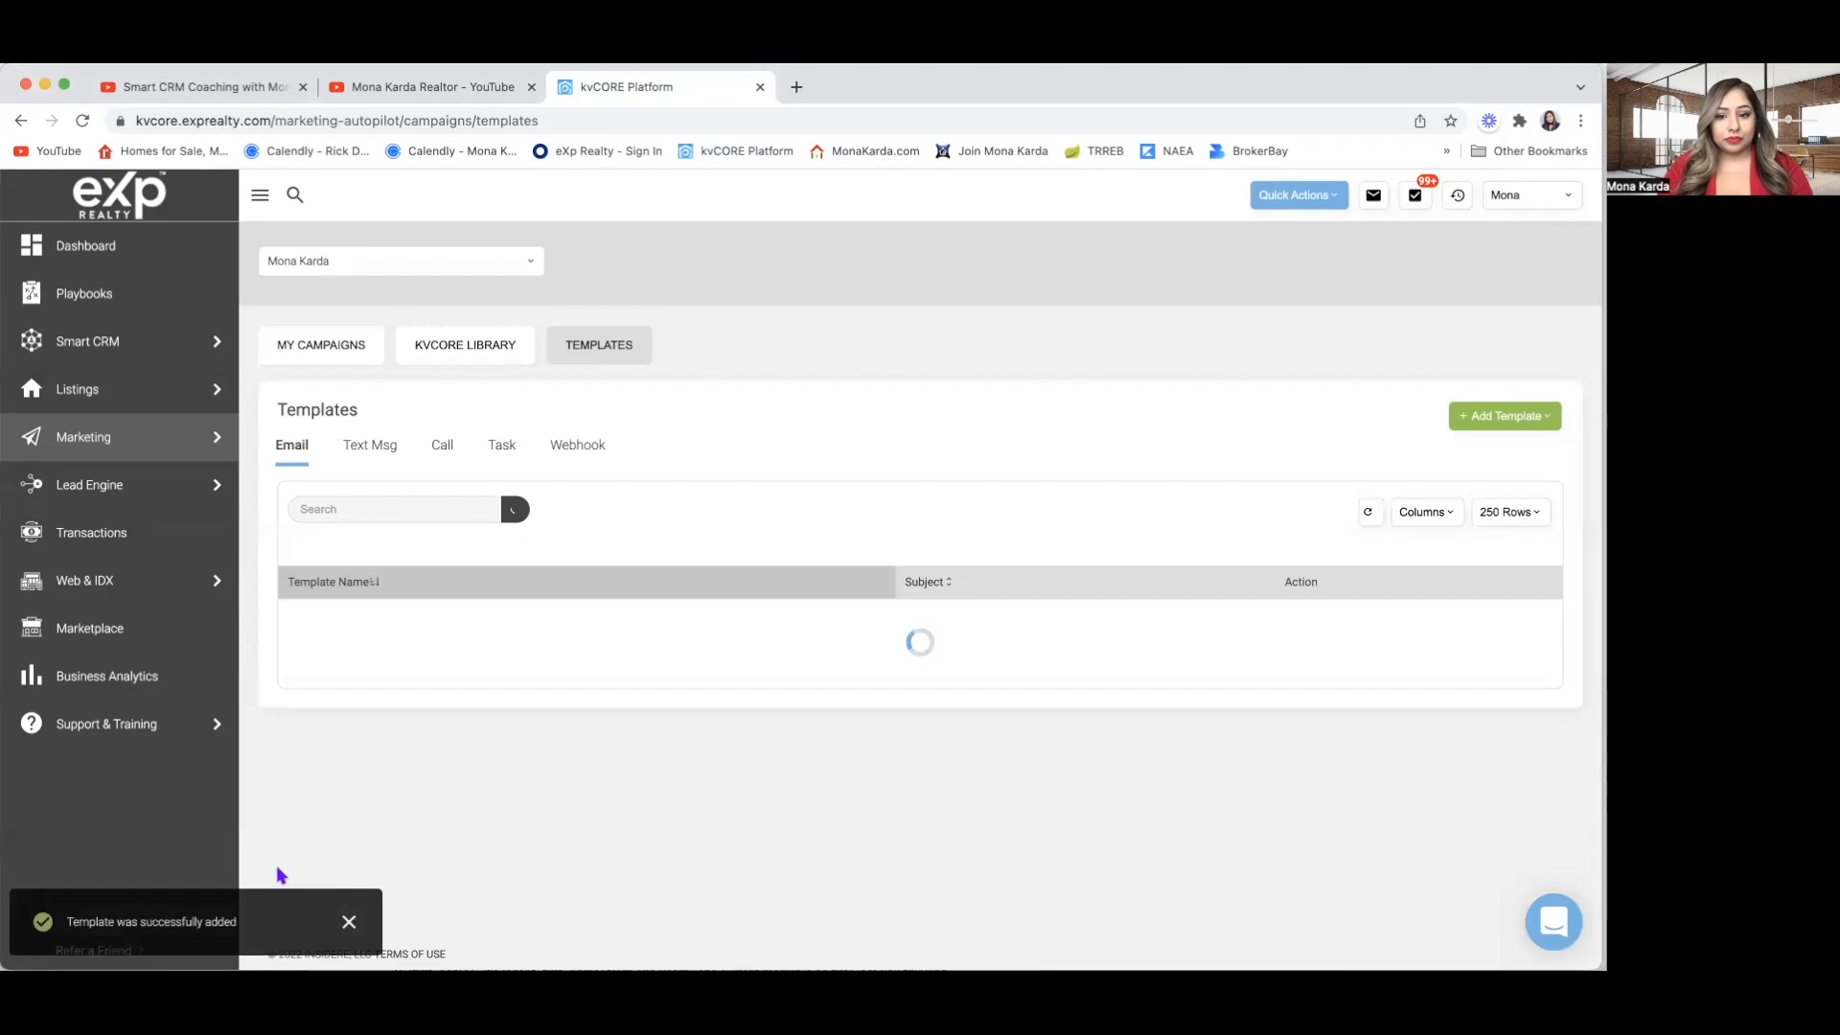
Open the "FB Ads for Off Market Properties" campaign from My Campaigns and start a new email action in it.
left_click(326, 351)
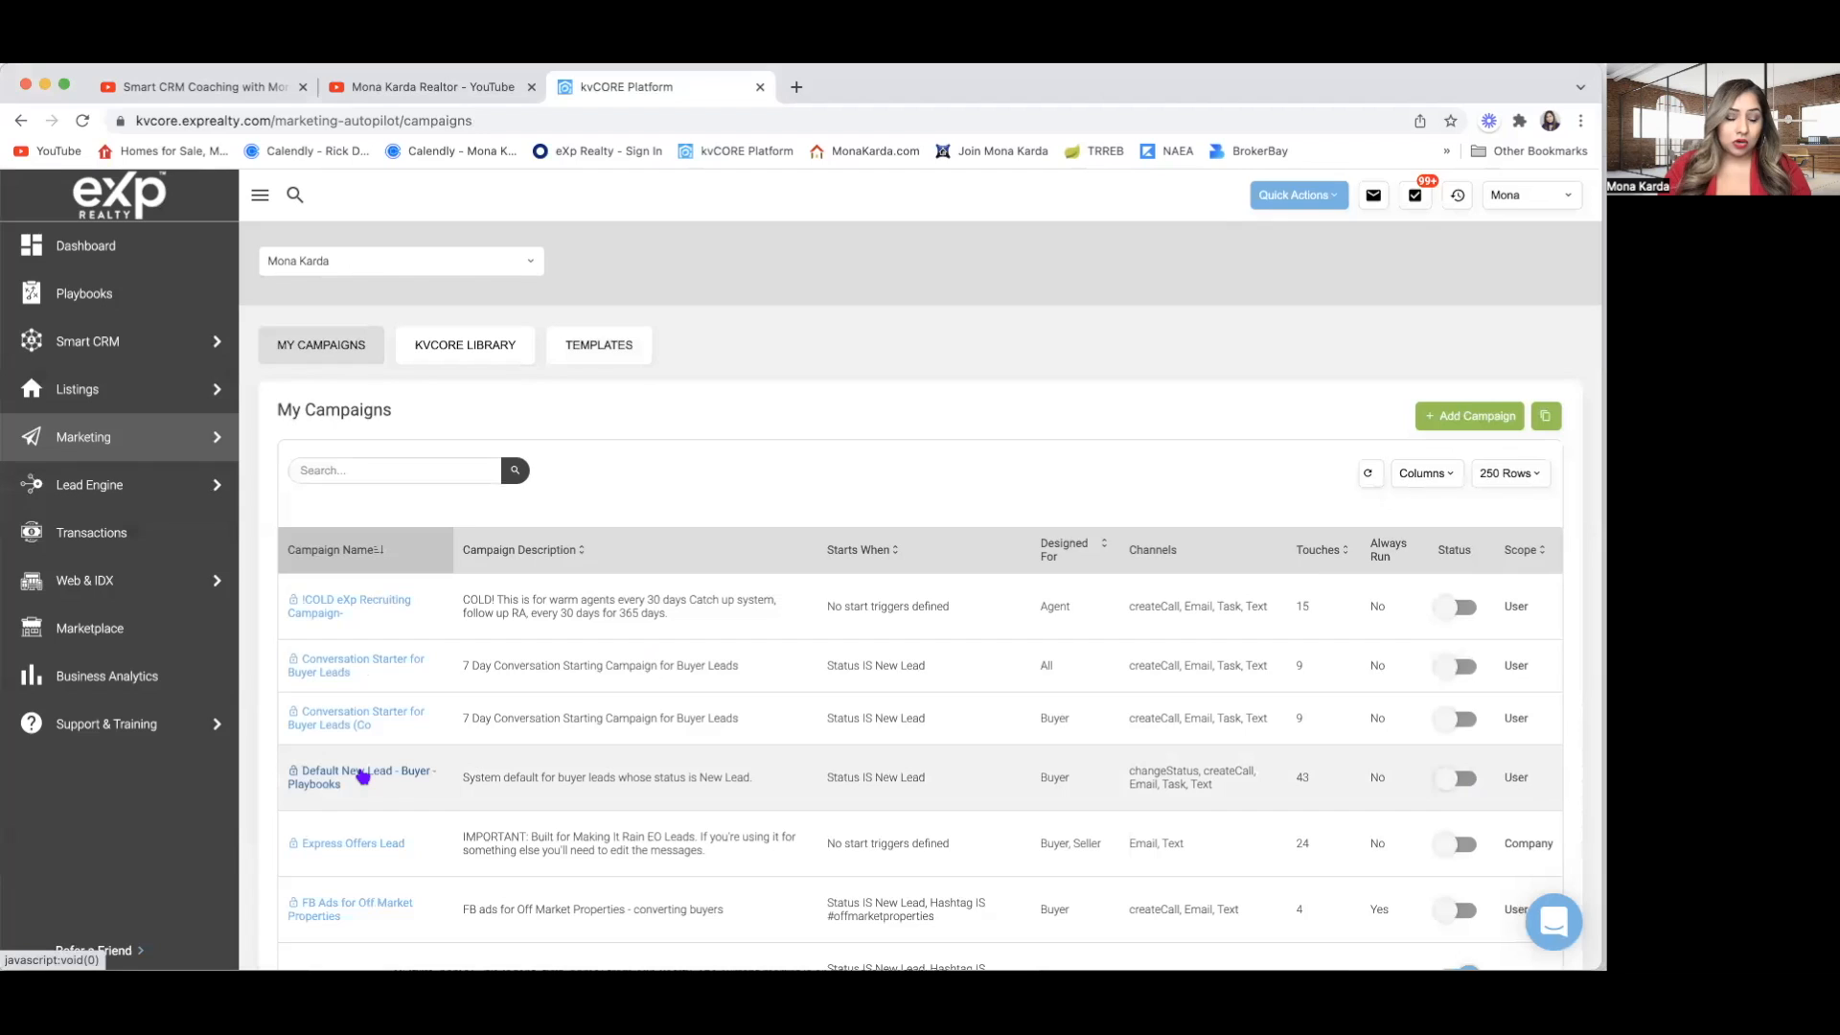
scroll(362, 778, "down", 2)
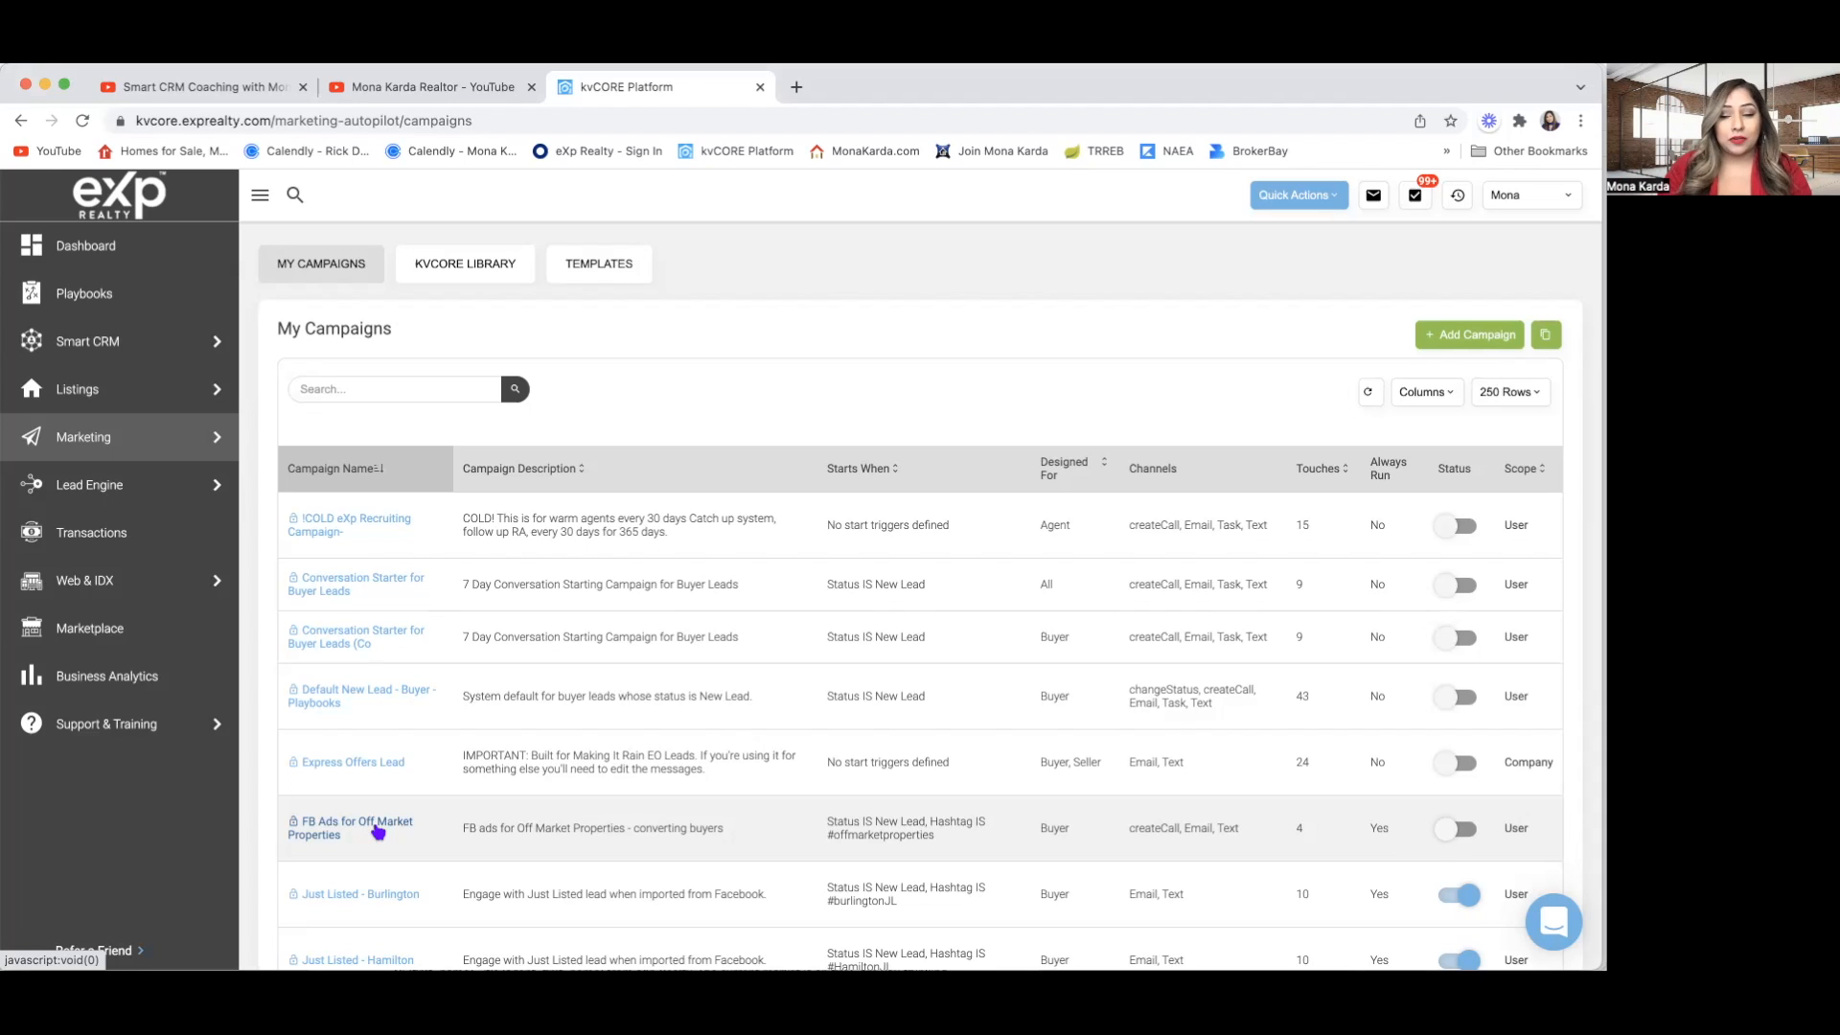
left_click(389, 829)
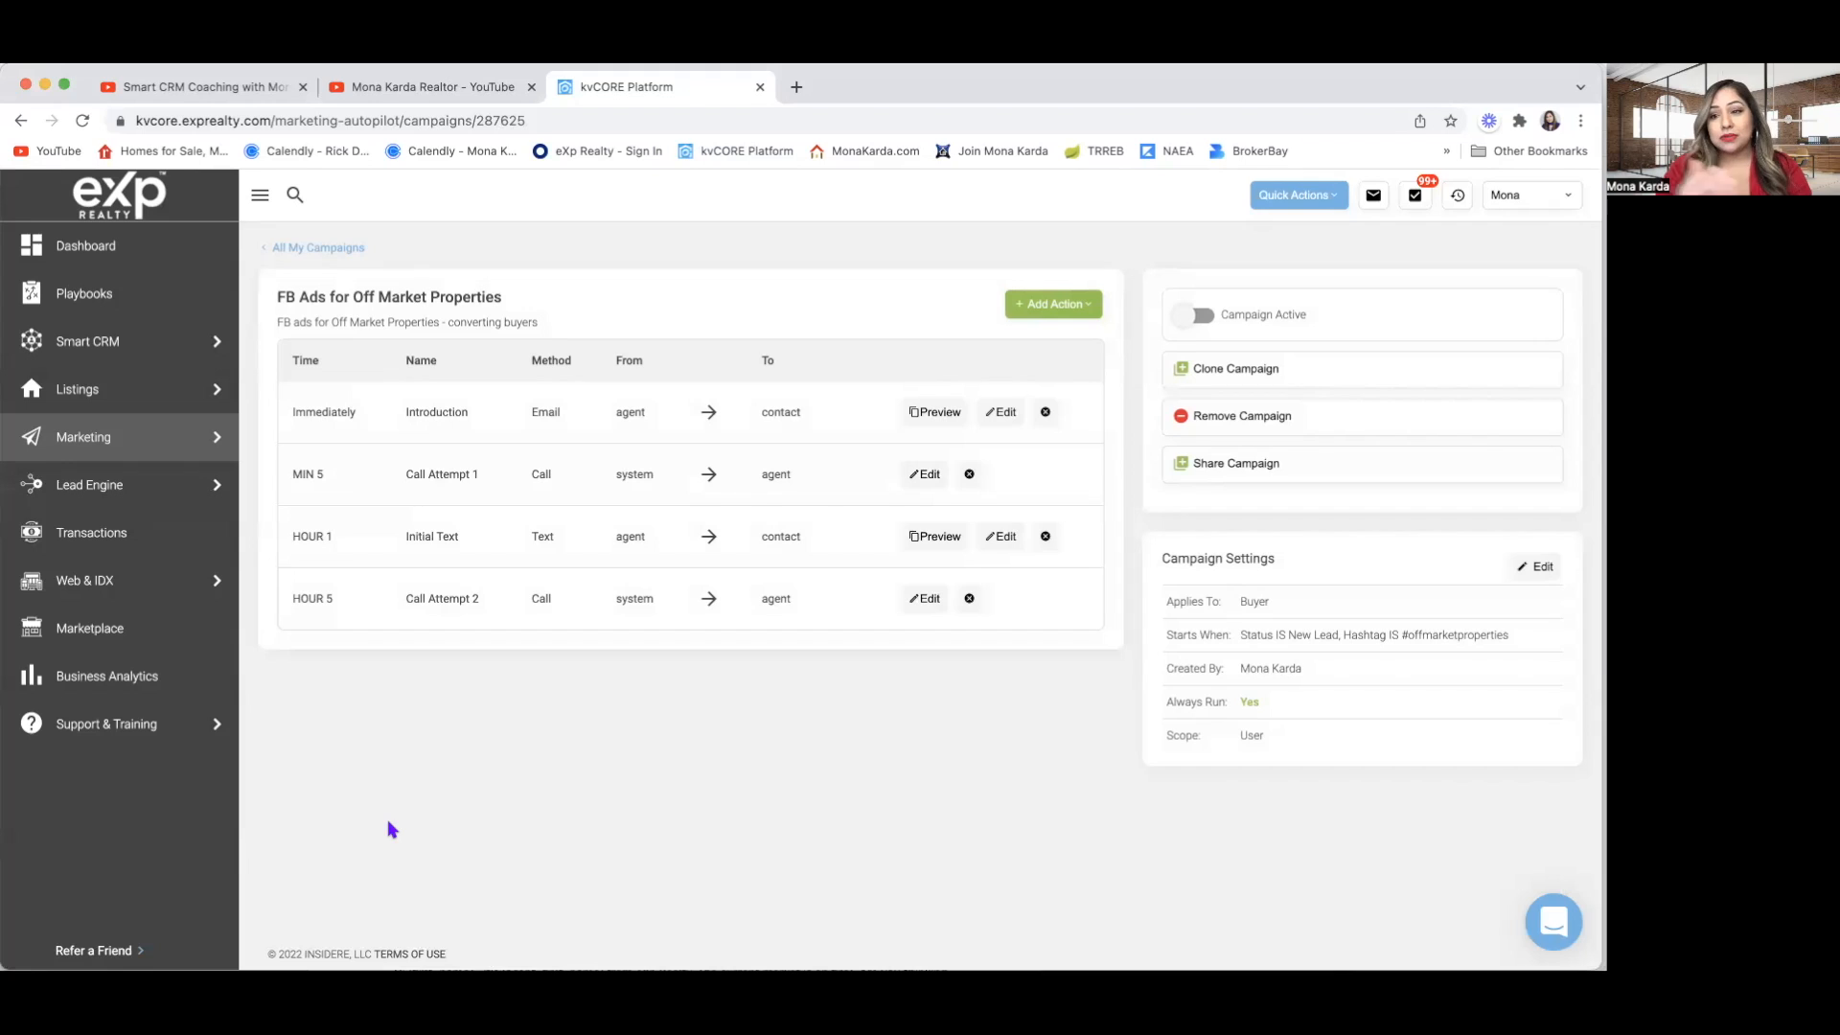
left_click(1032, 304)
left_click(1035, 345)
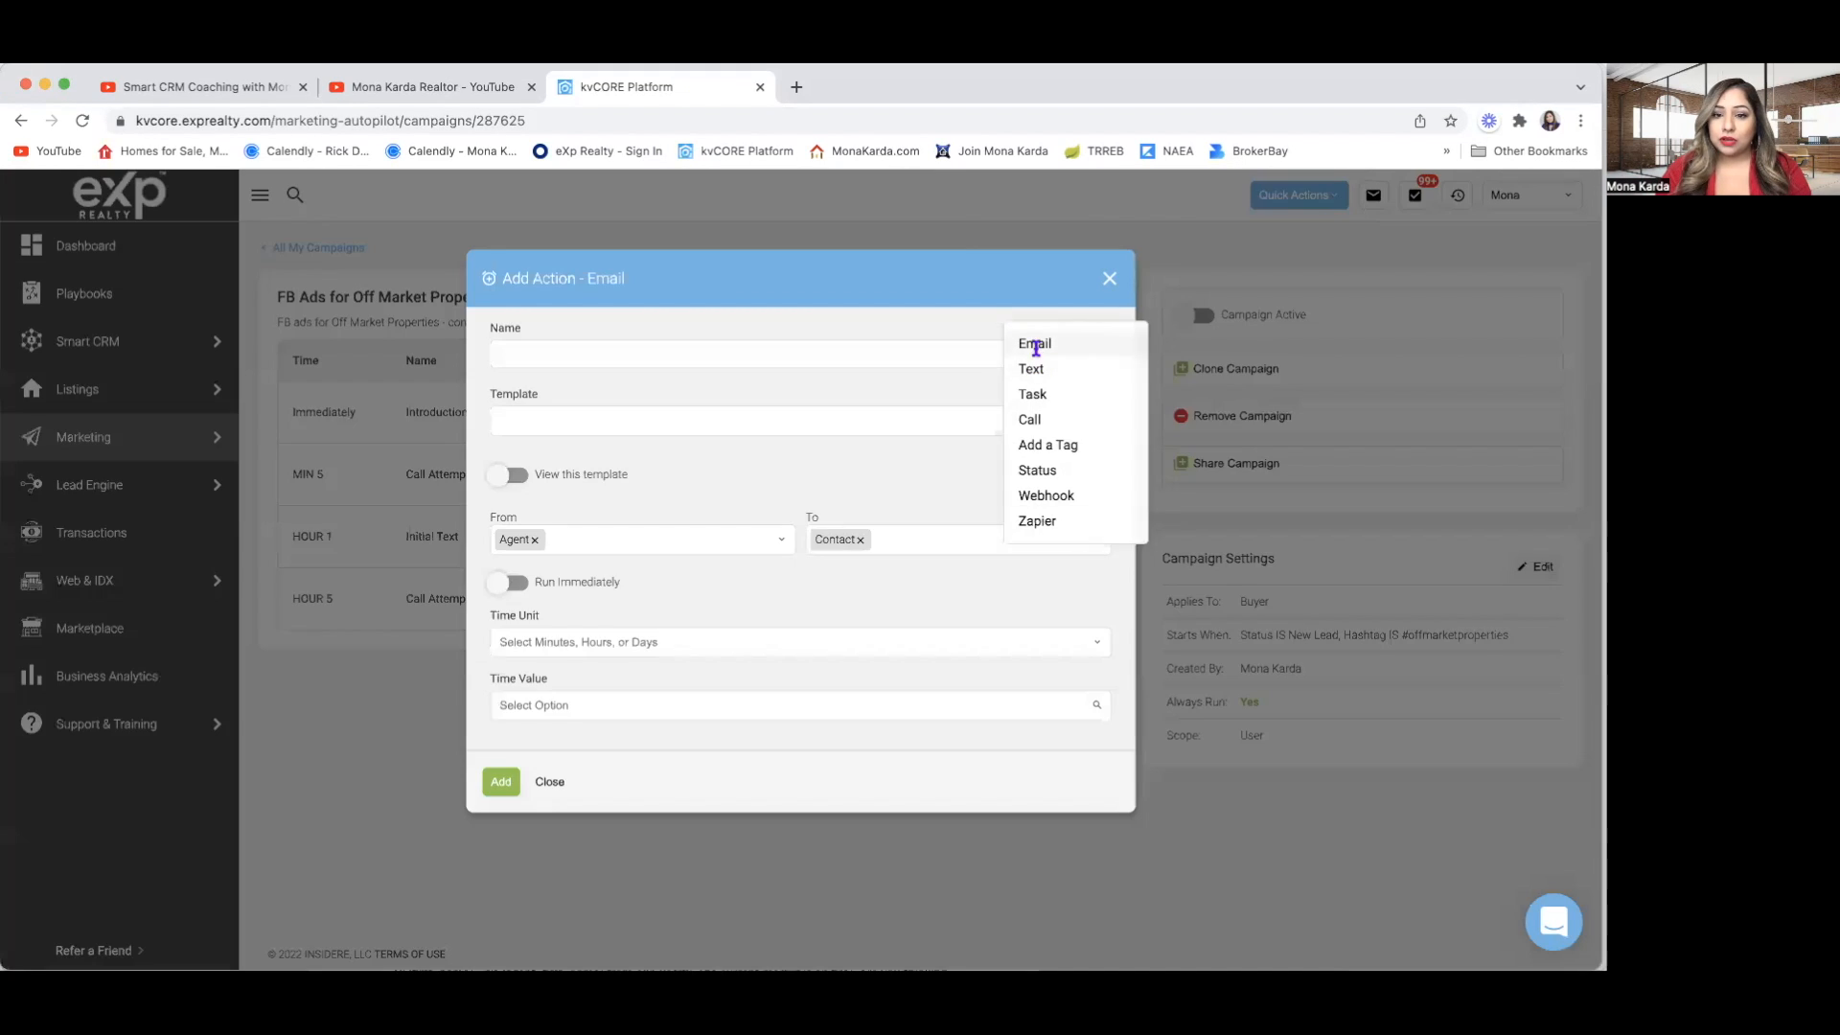
Choose the "FB Ads OMP - Email Day 2" template for the email action and name the action "Email Day 2".
left_click(569, 421)
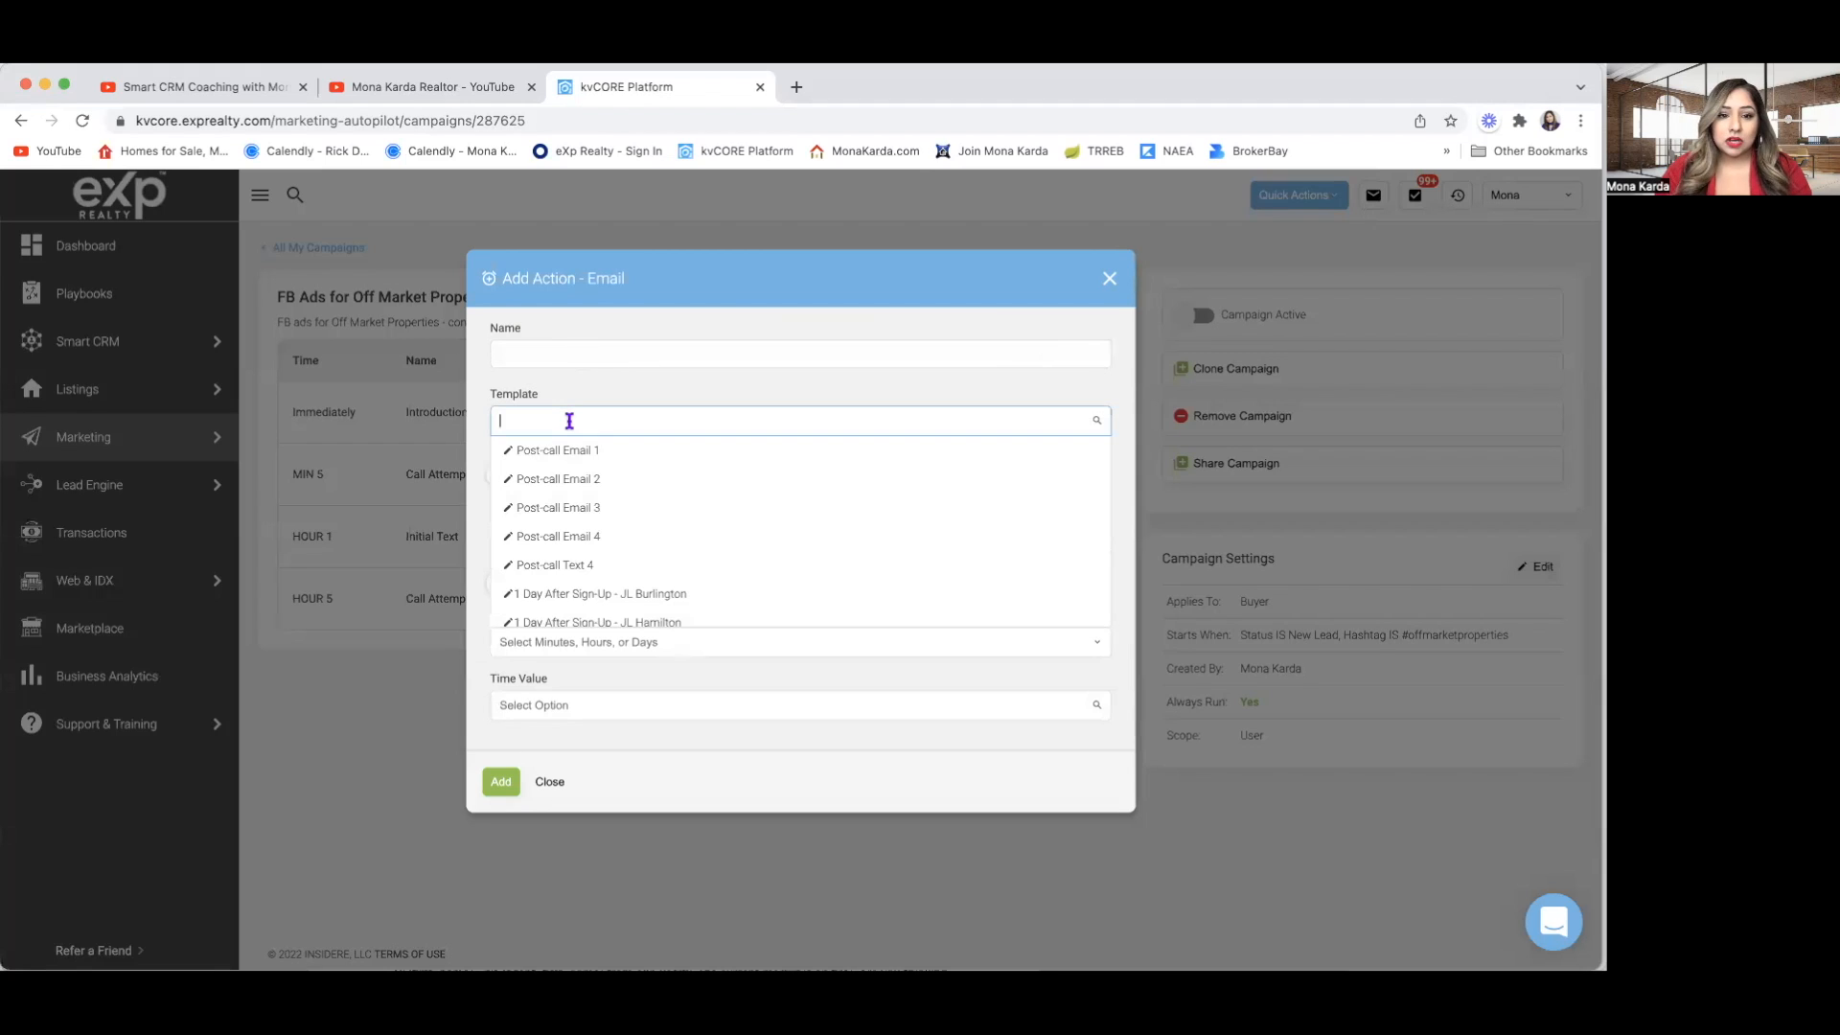
type("f")
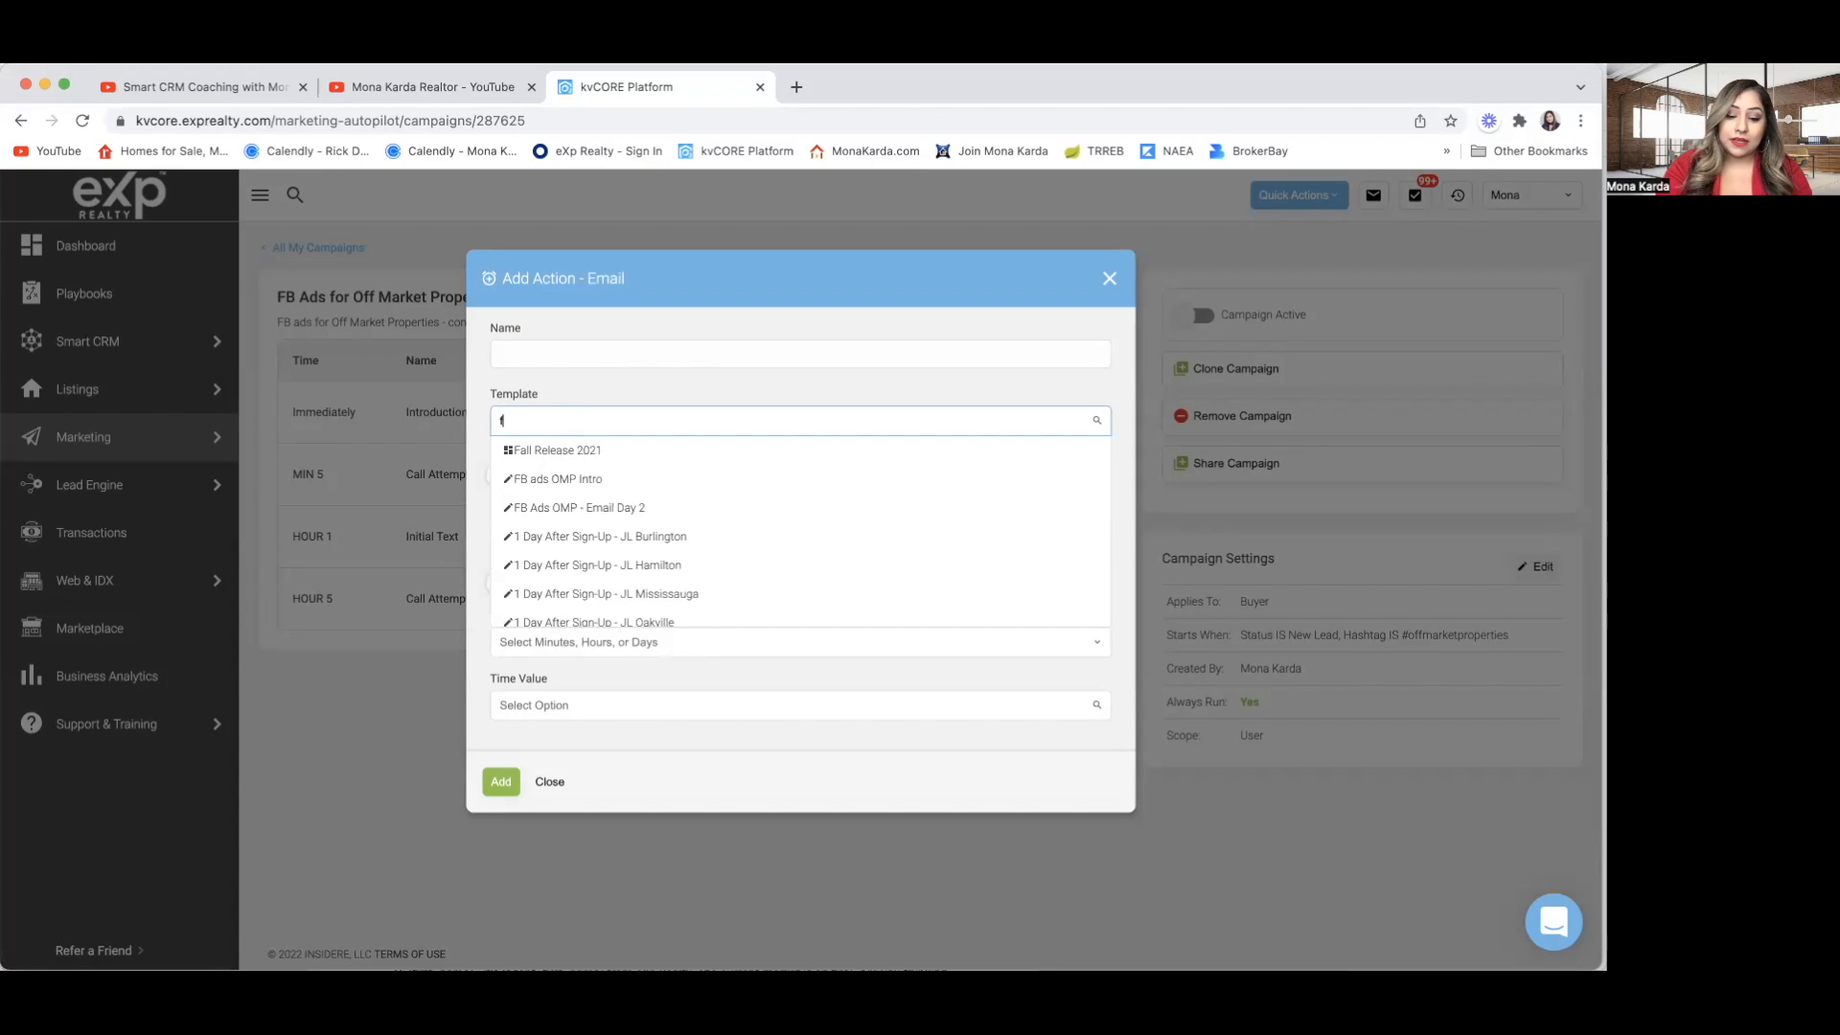
type("b")
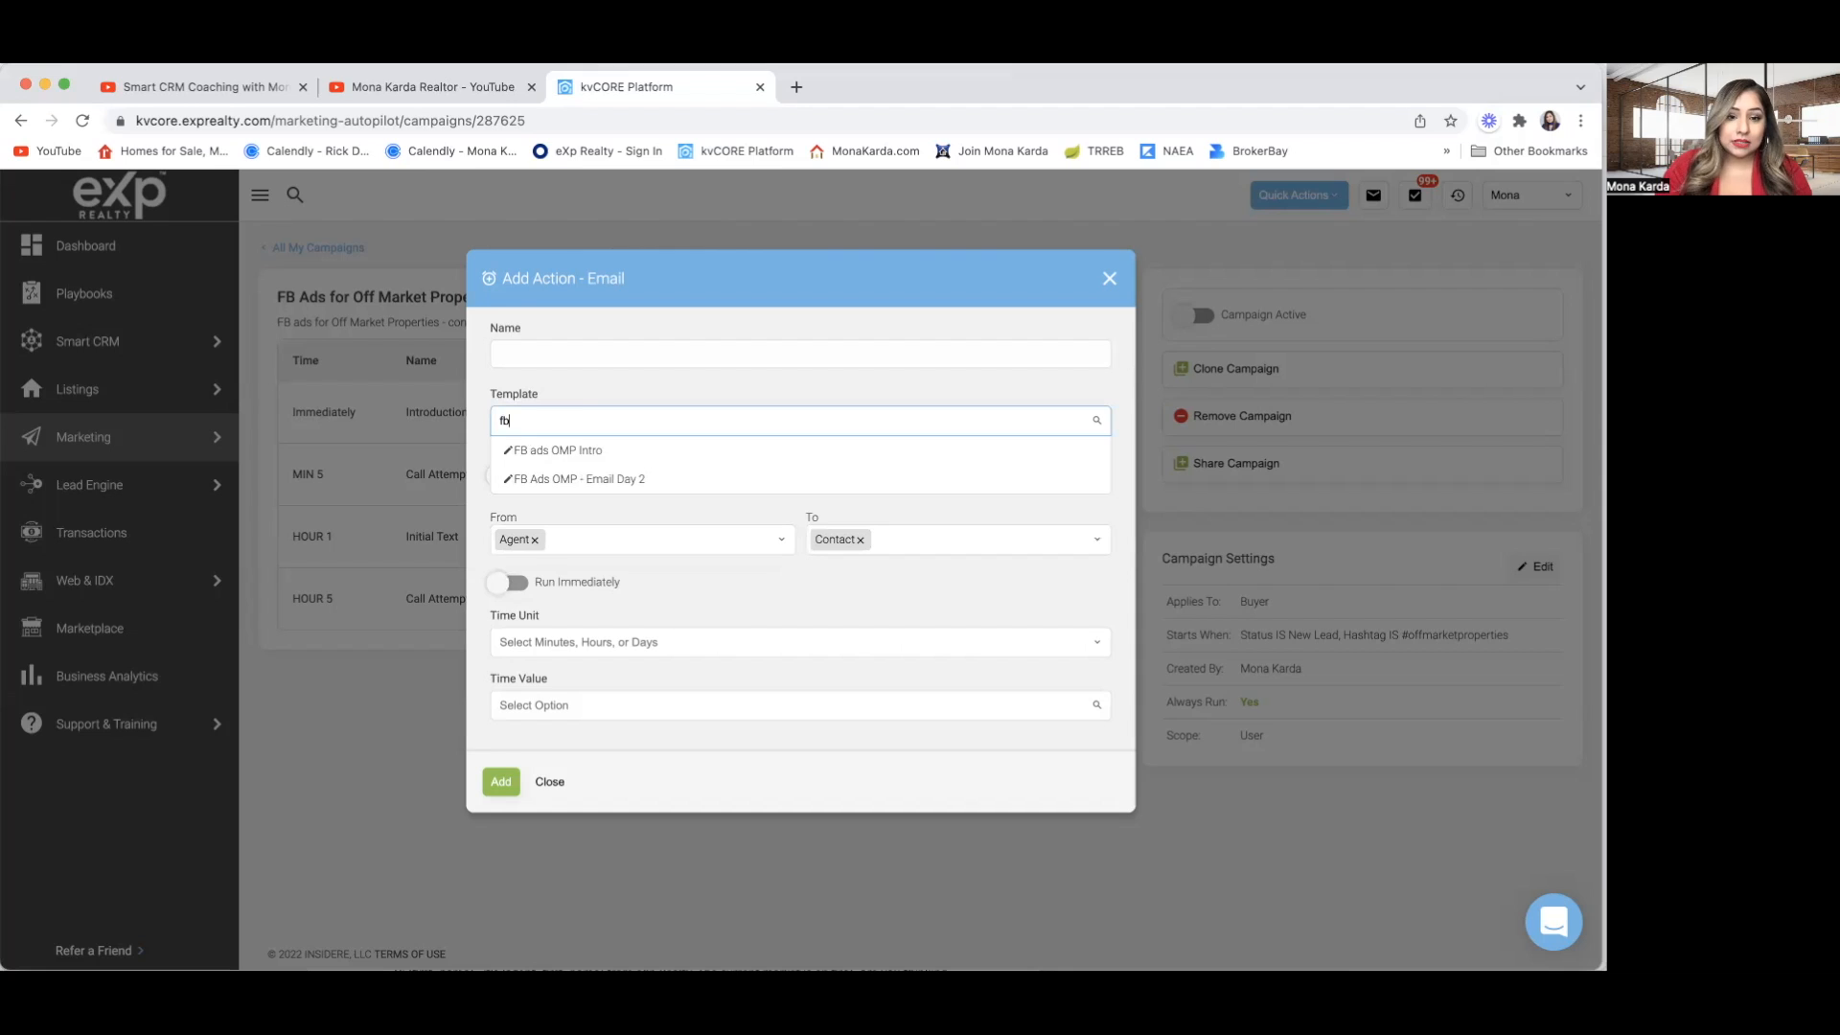
left_click(613, 479)
left_click(569, 353)
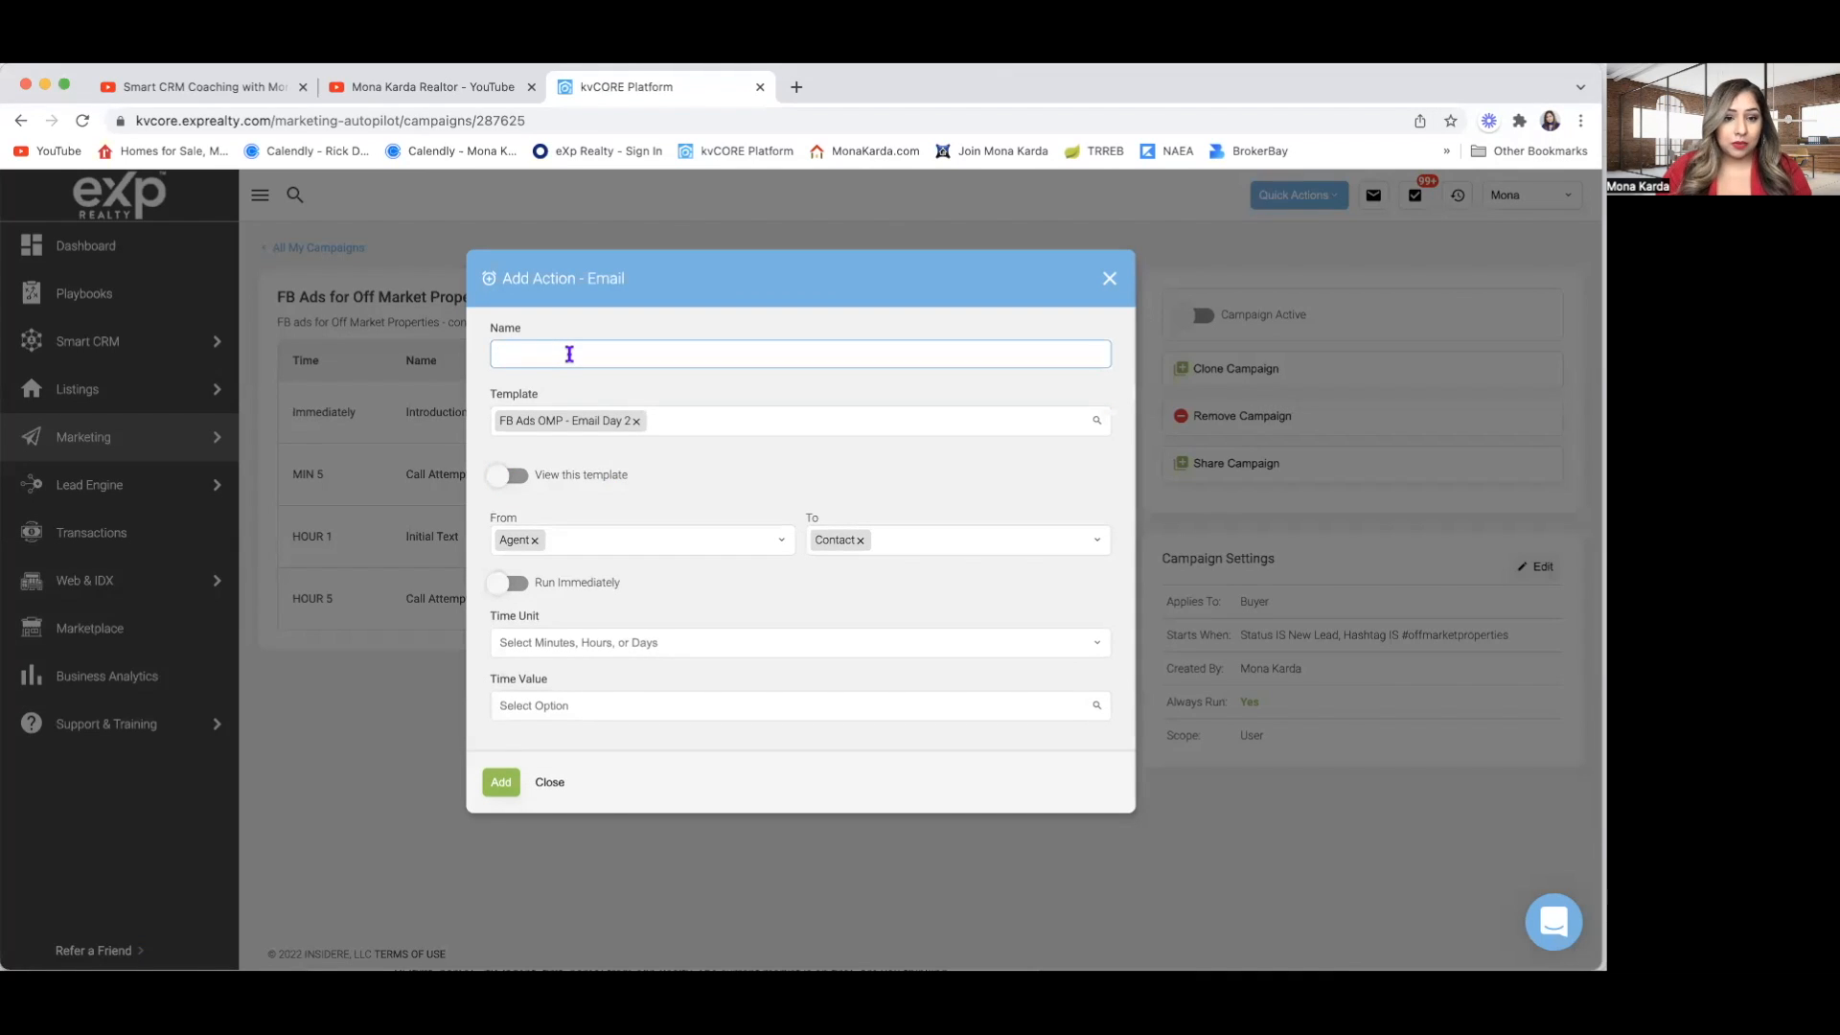
type("Email D")
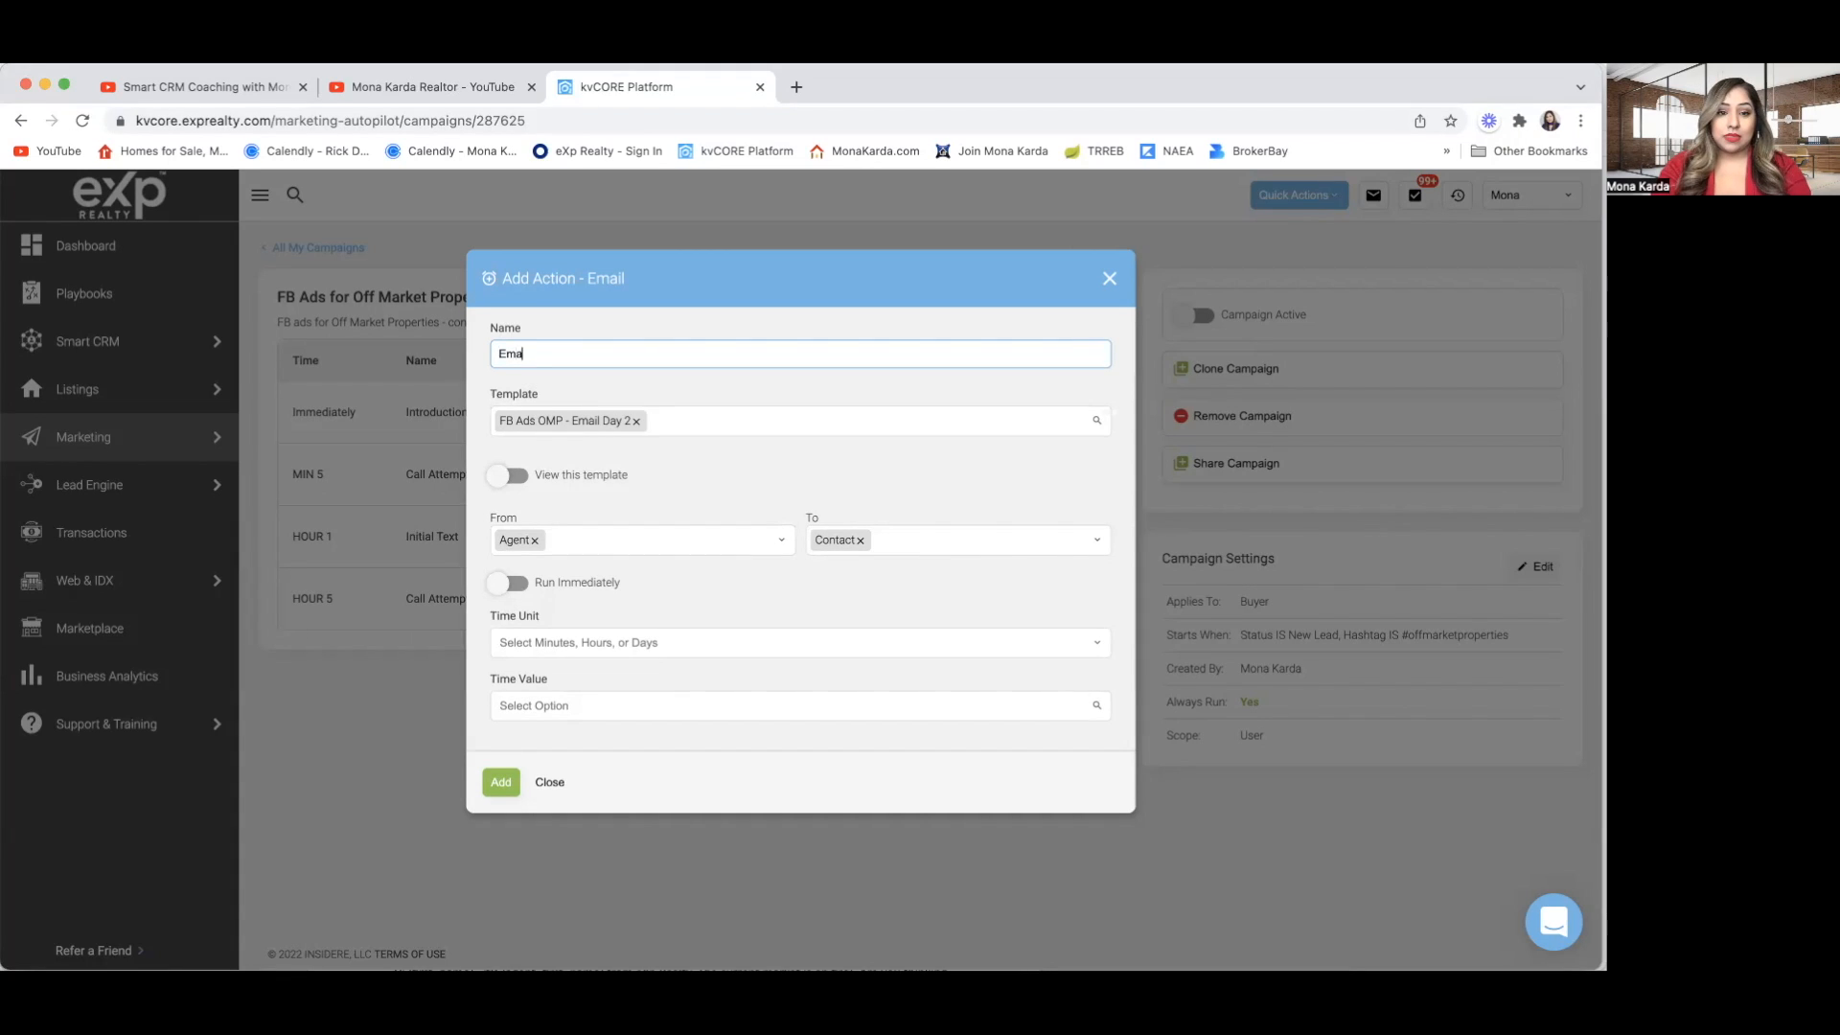
type("ay 2")
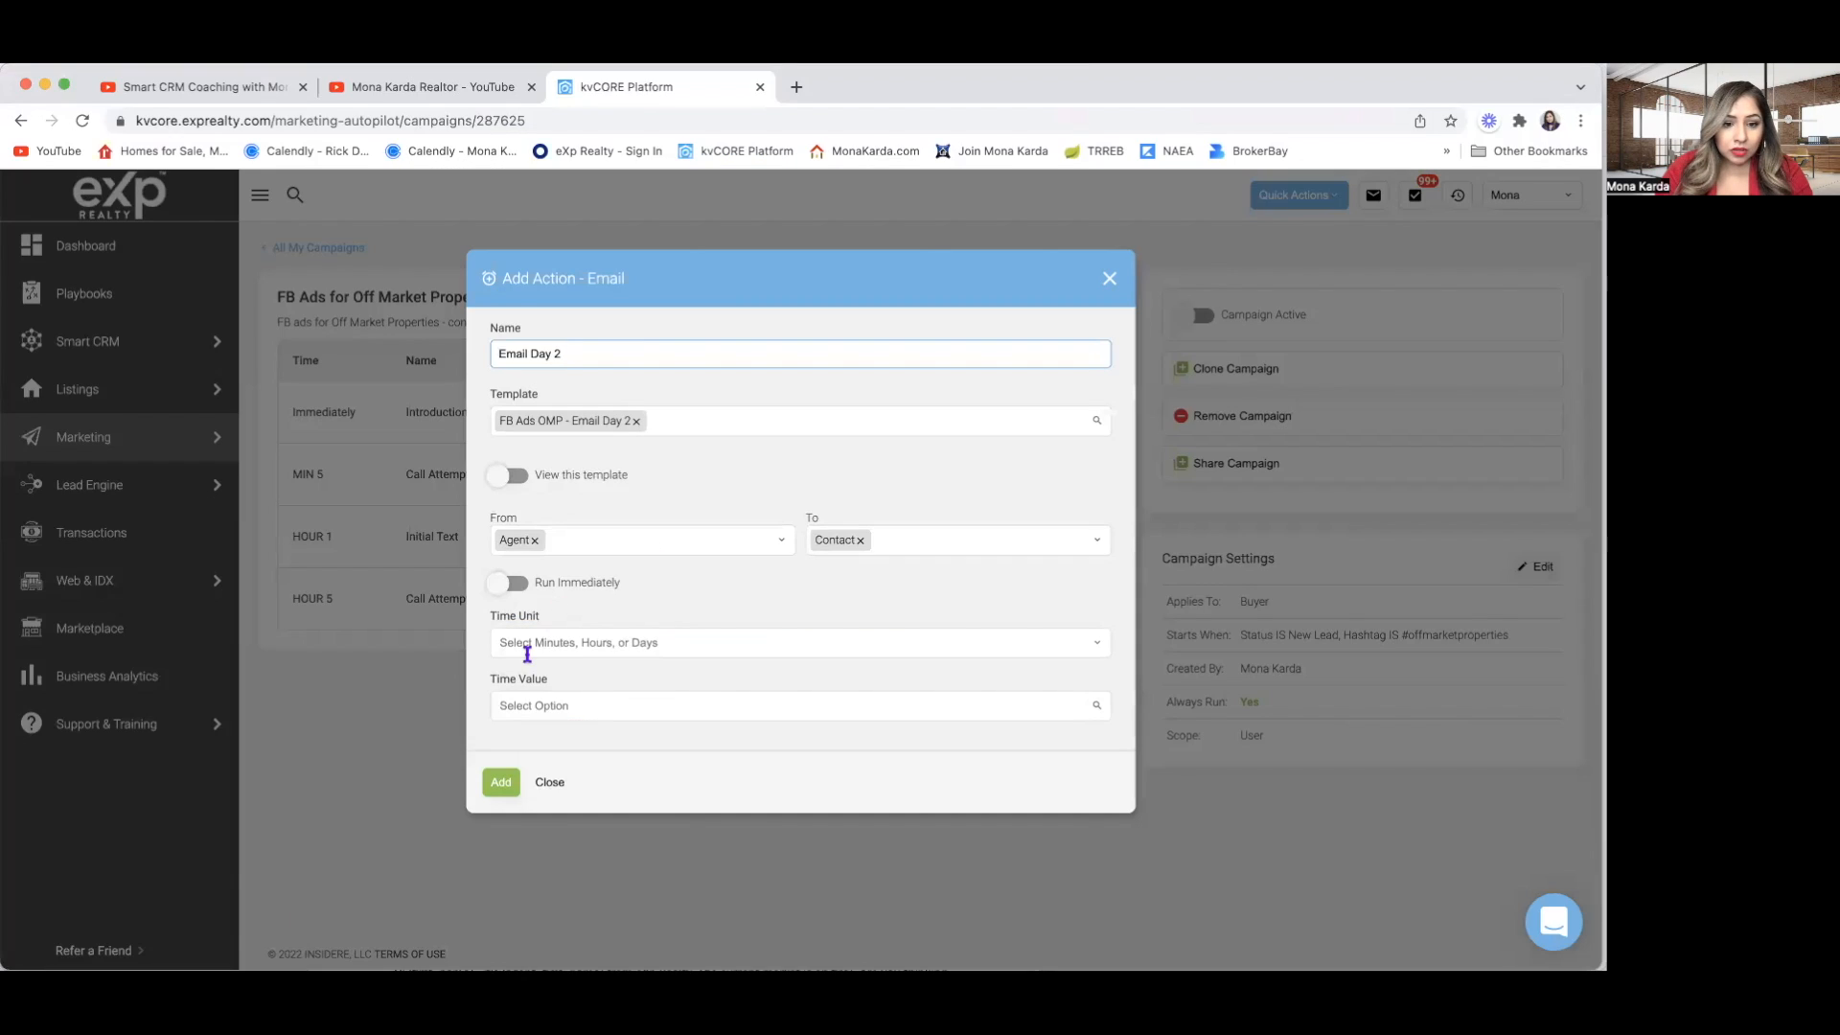
Add the email action to the campaign with its timing set to 2 days, and preview its content.
left_click(529, 644)
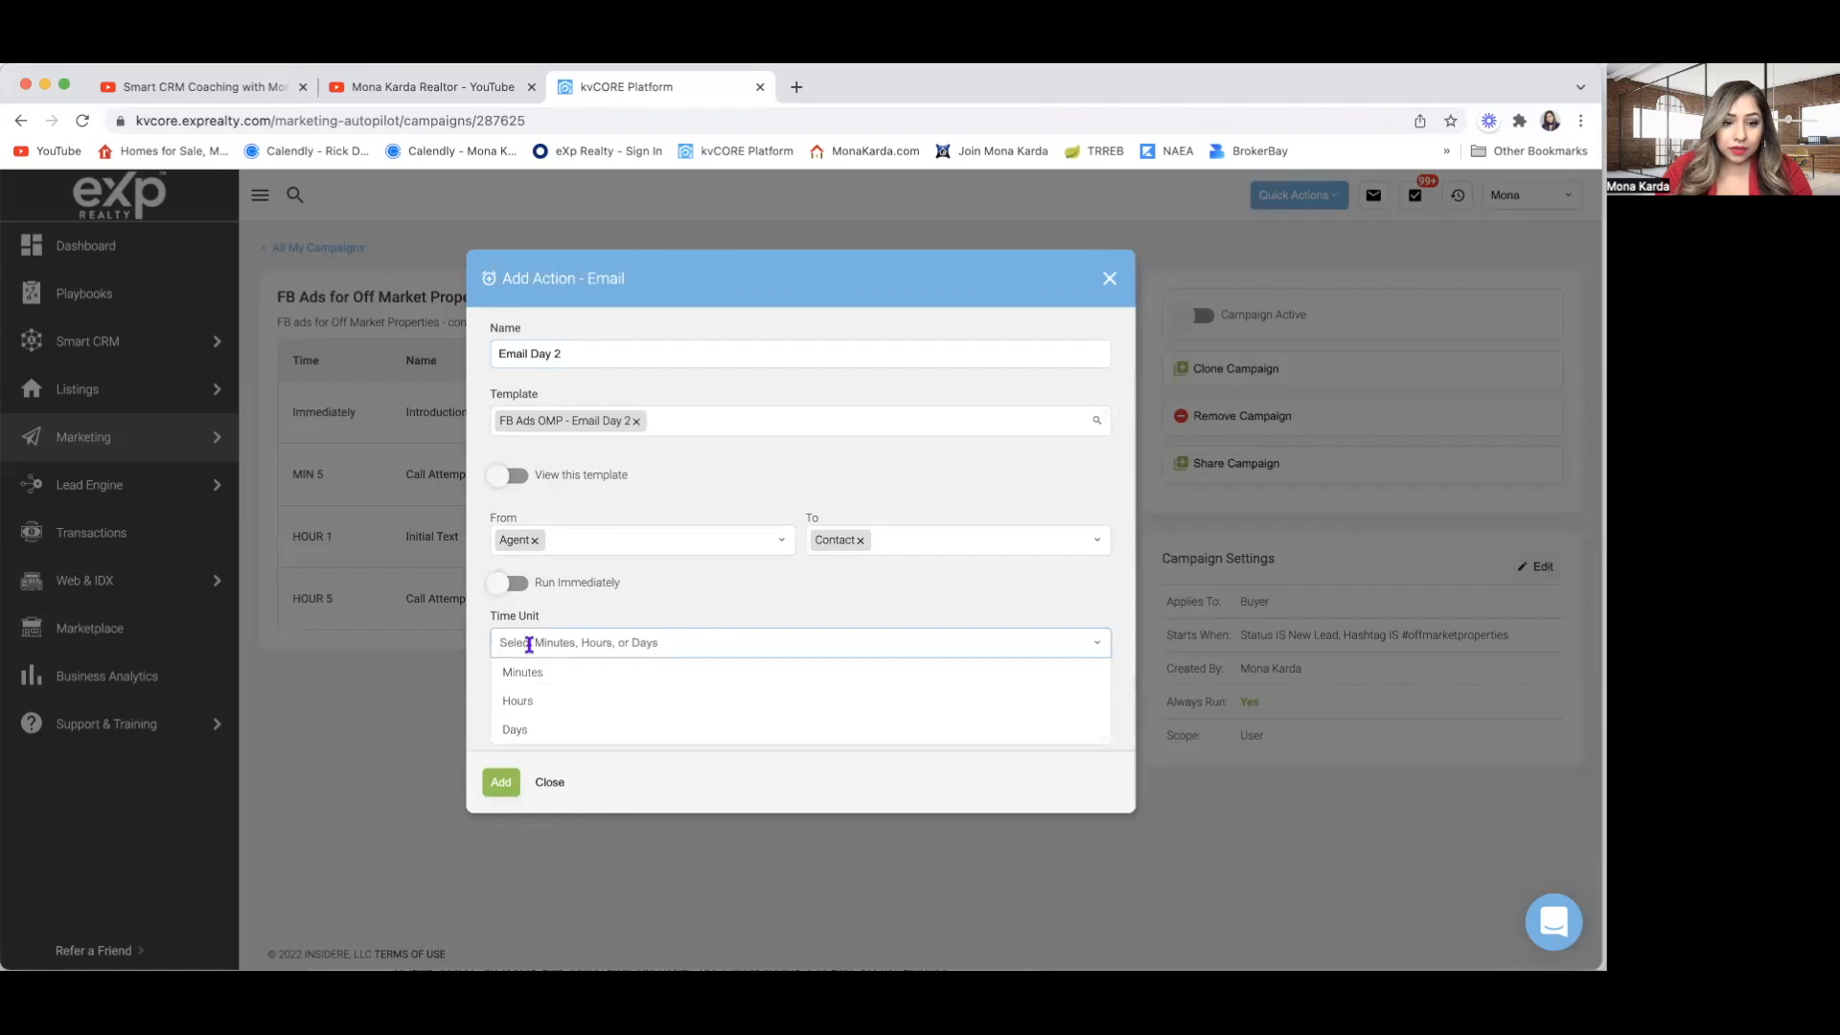
left_click(526, 731)
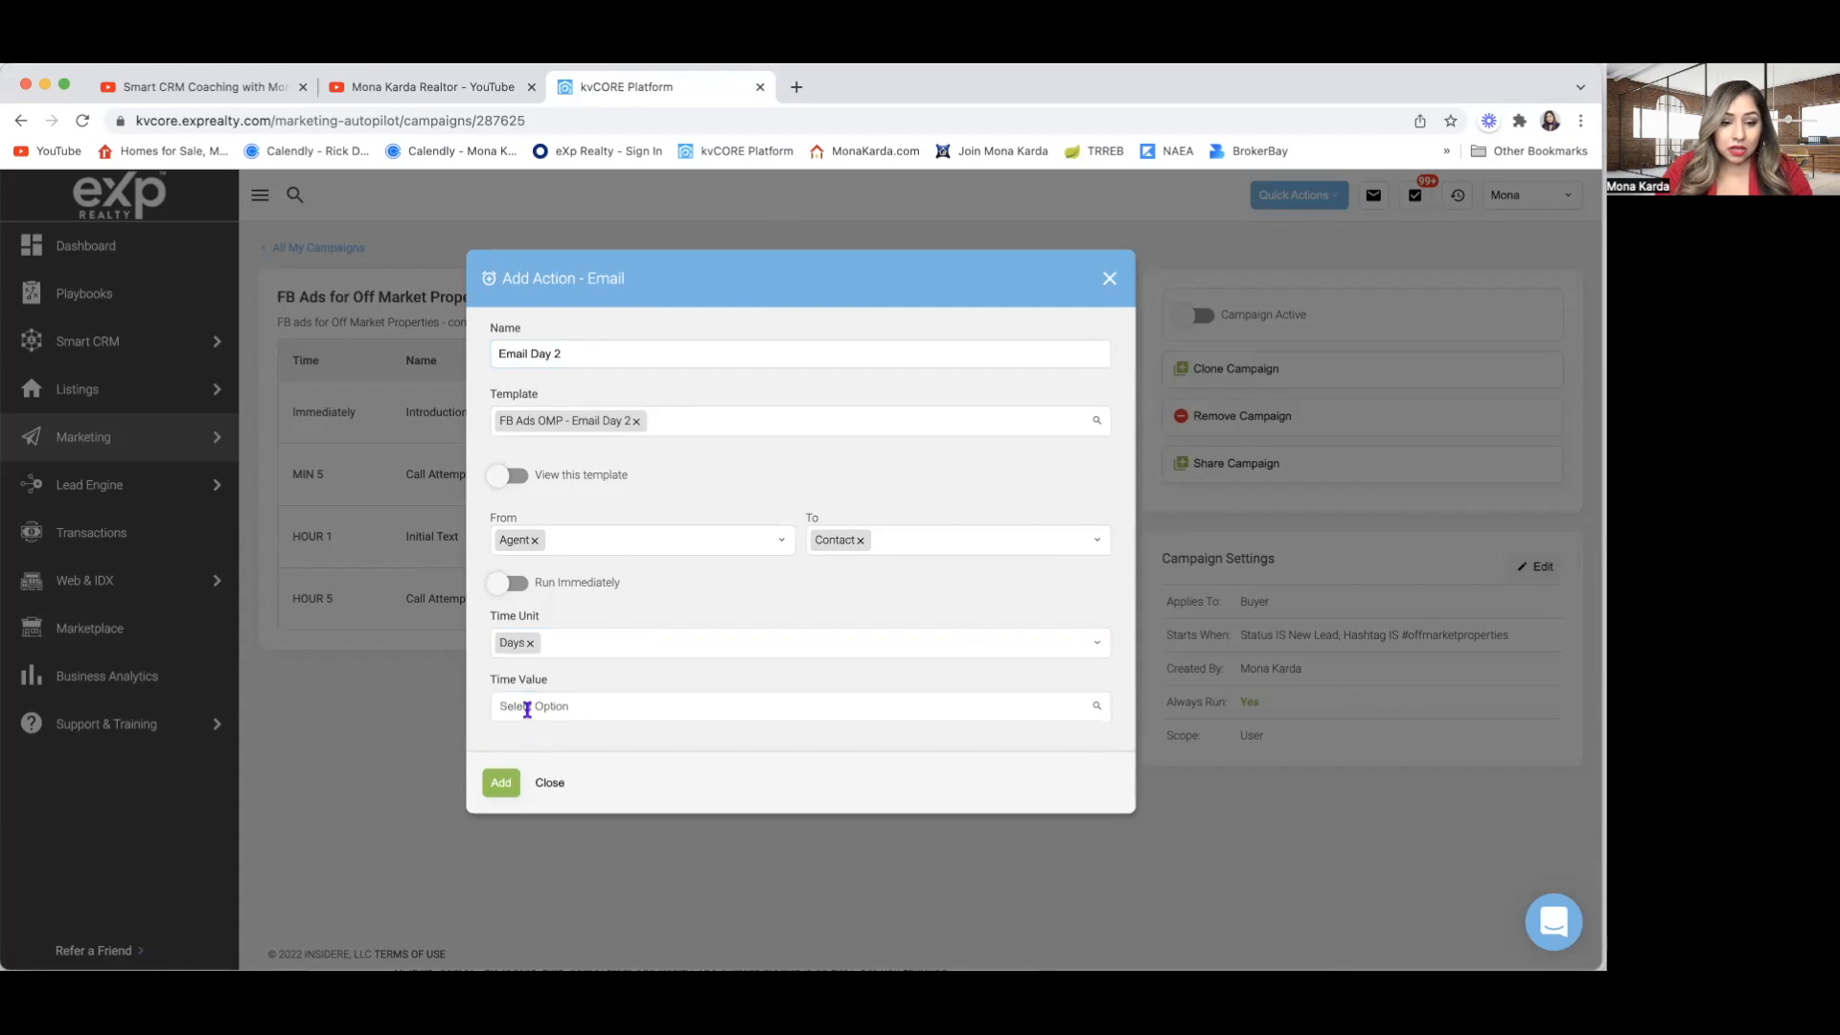
left_click(528, 709)
type("2")
left_click(530, 738)
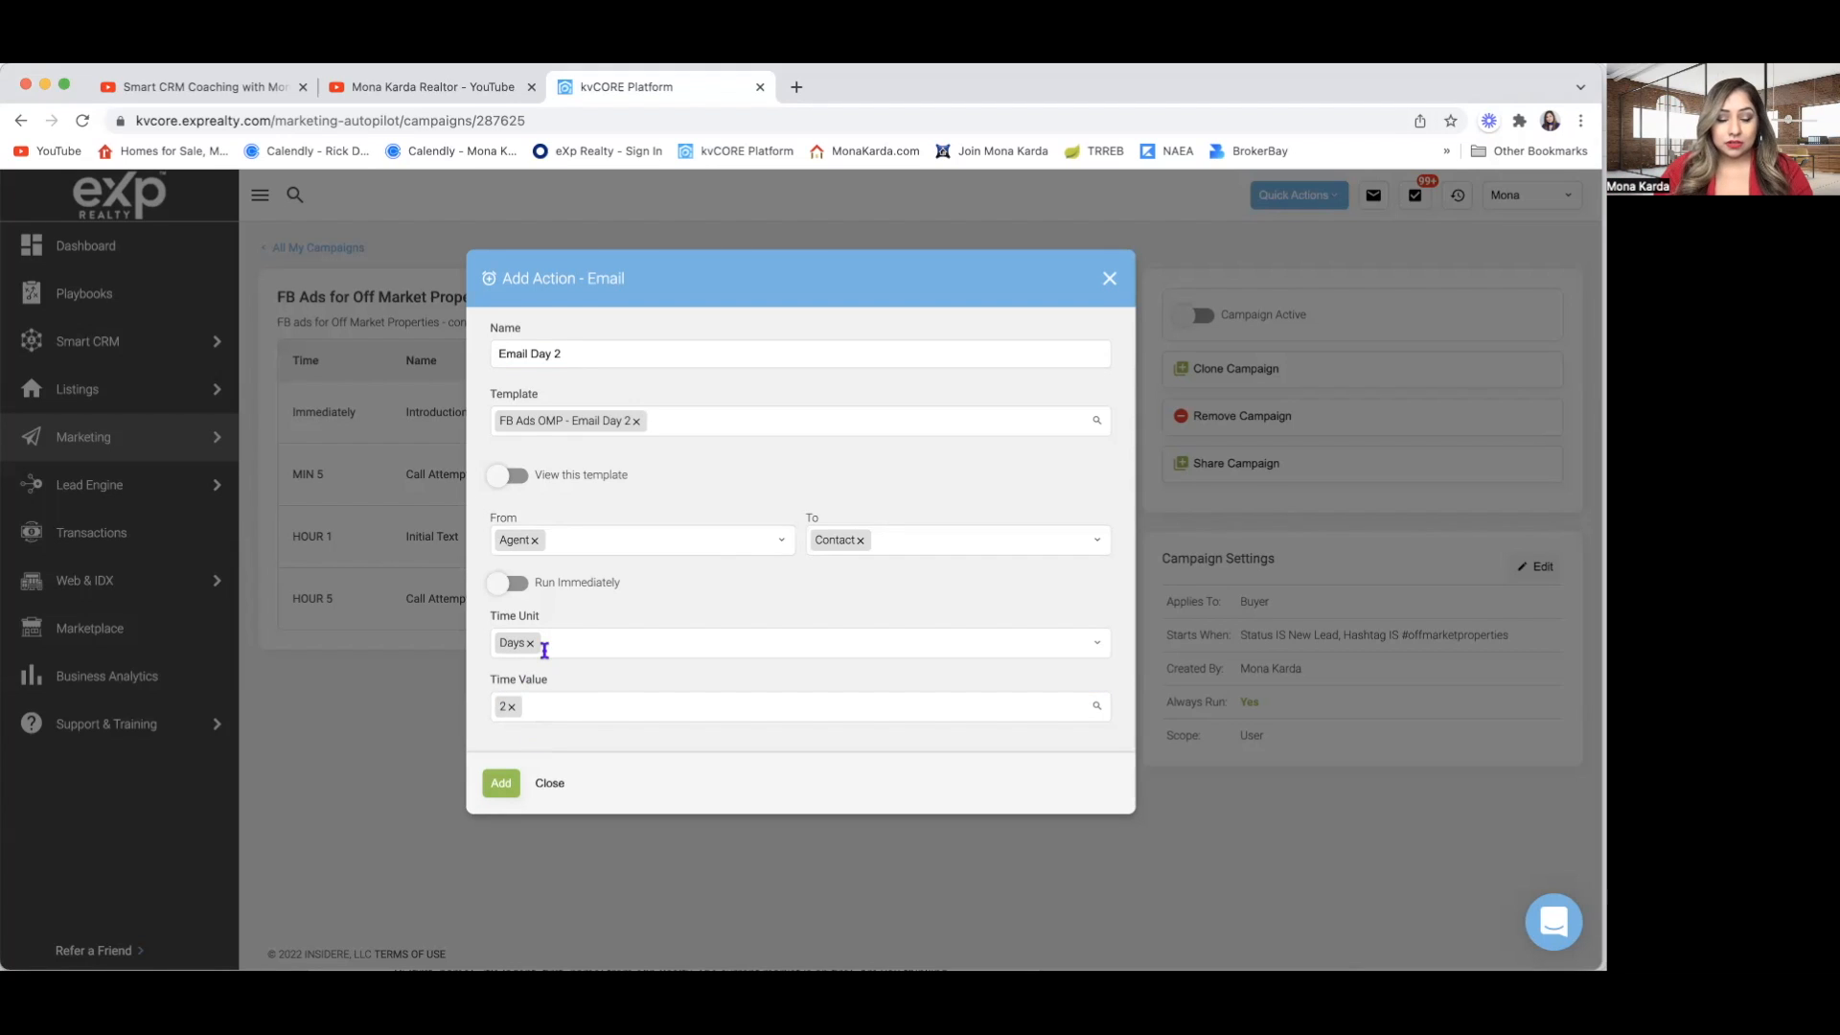
left_click(499, 786)
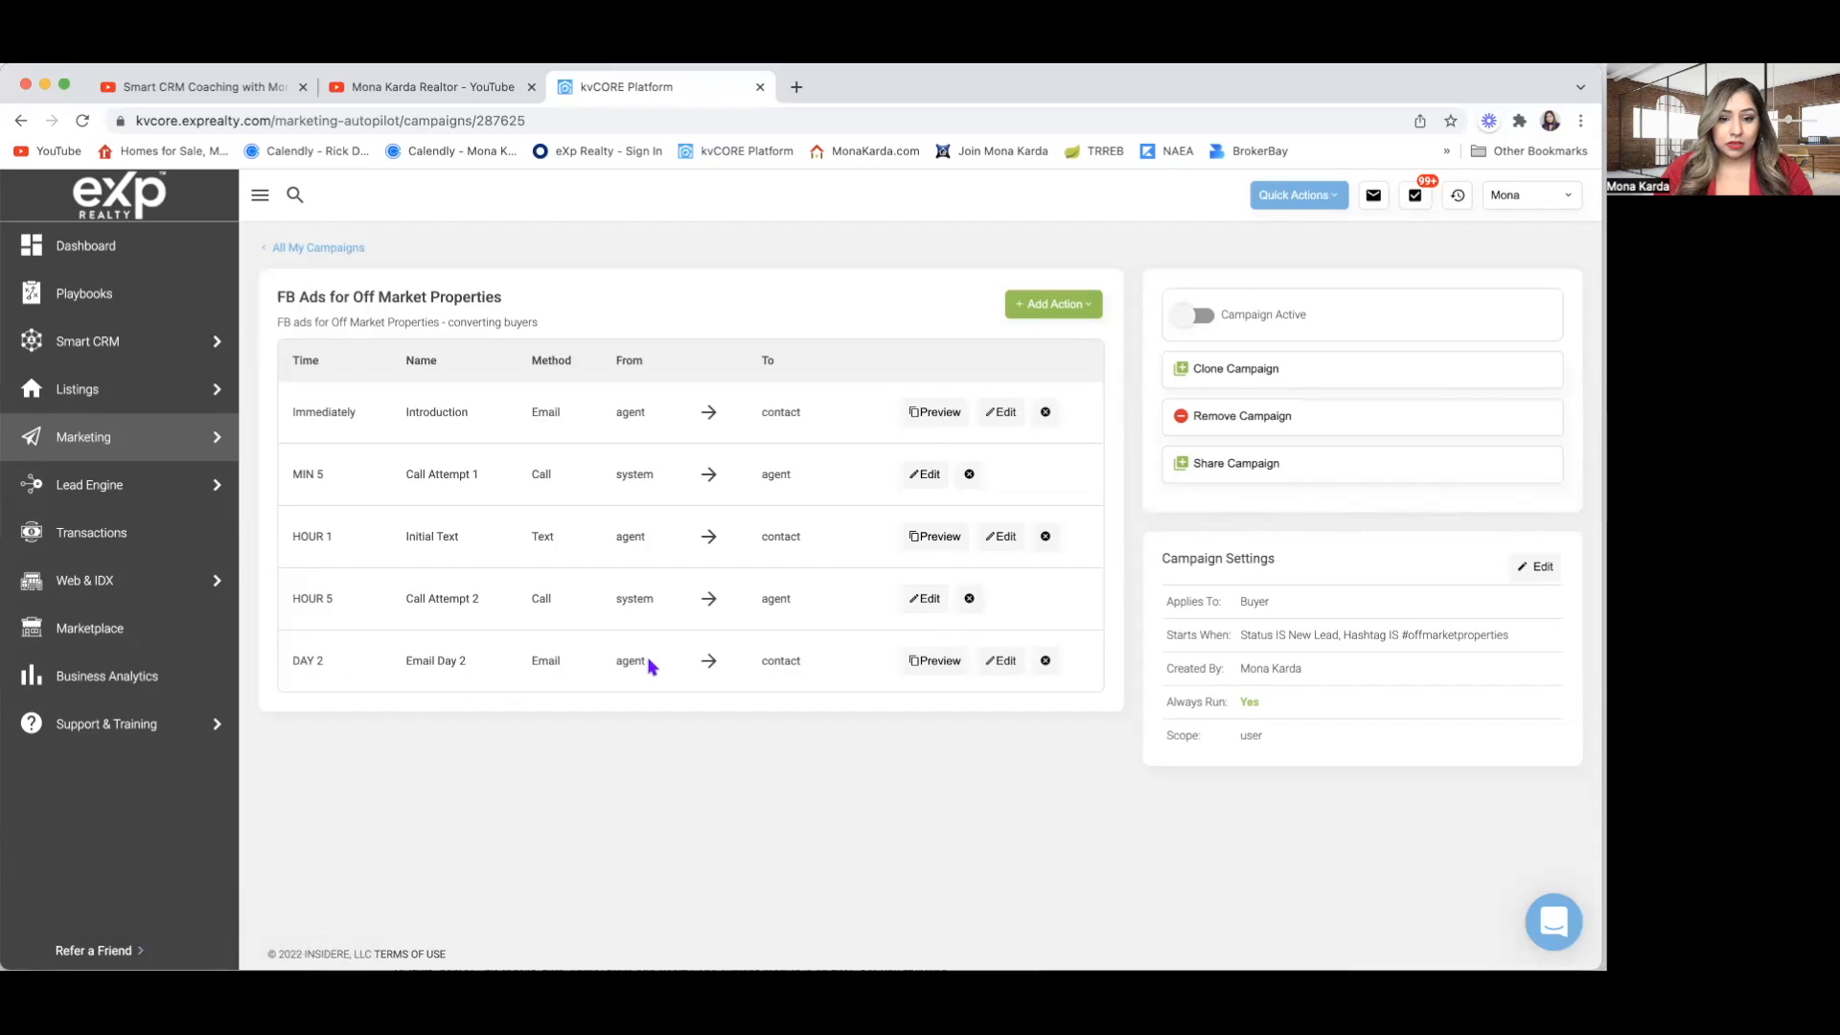
left_click(934, 664)
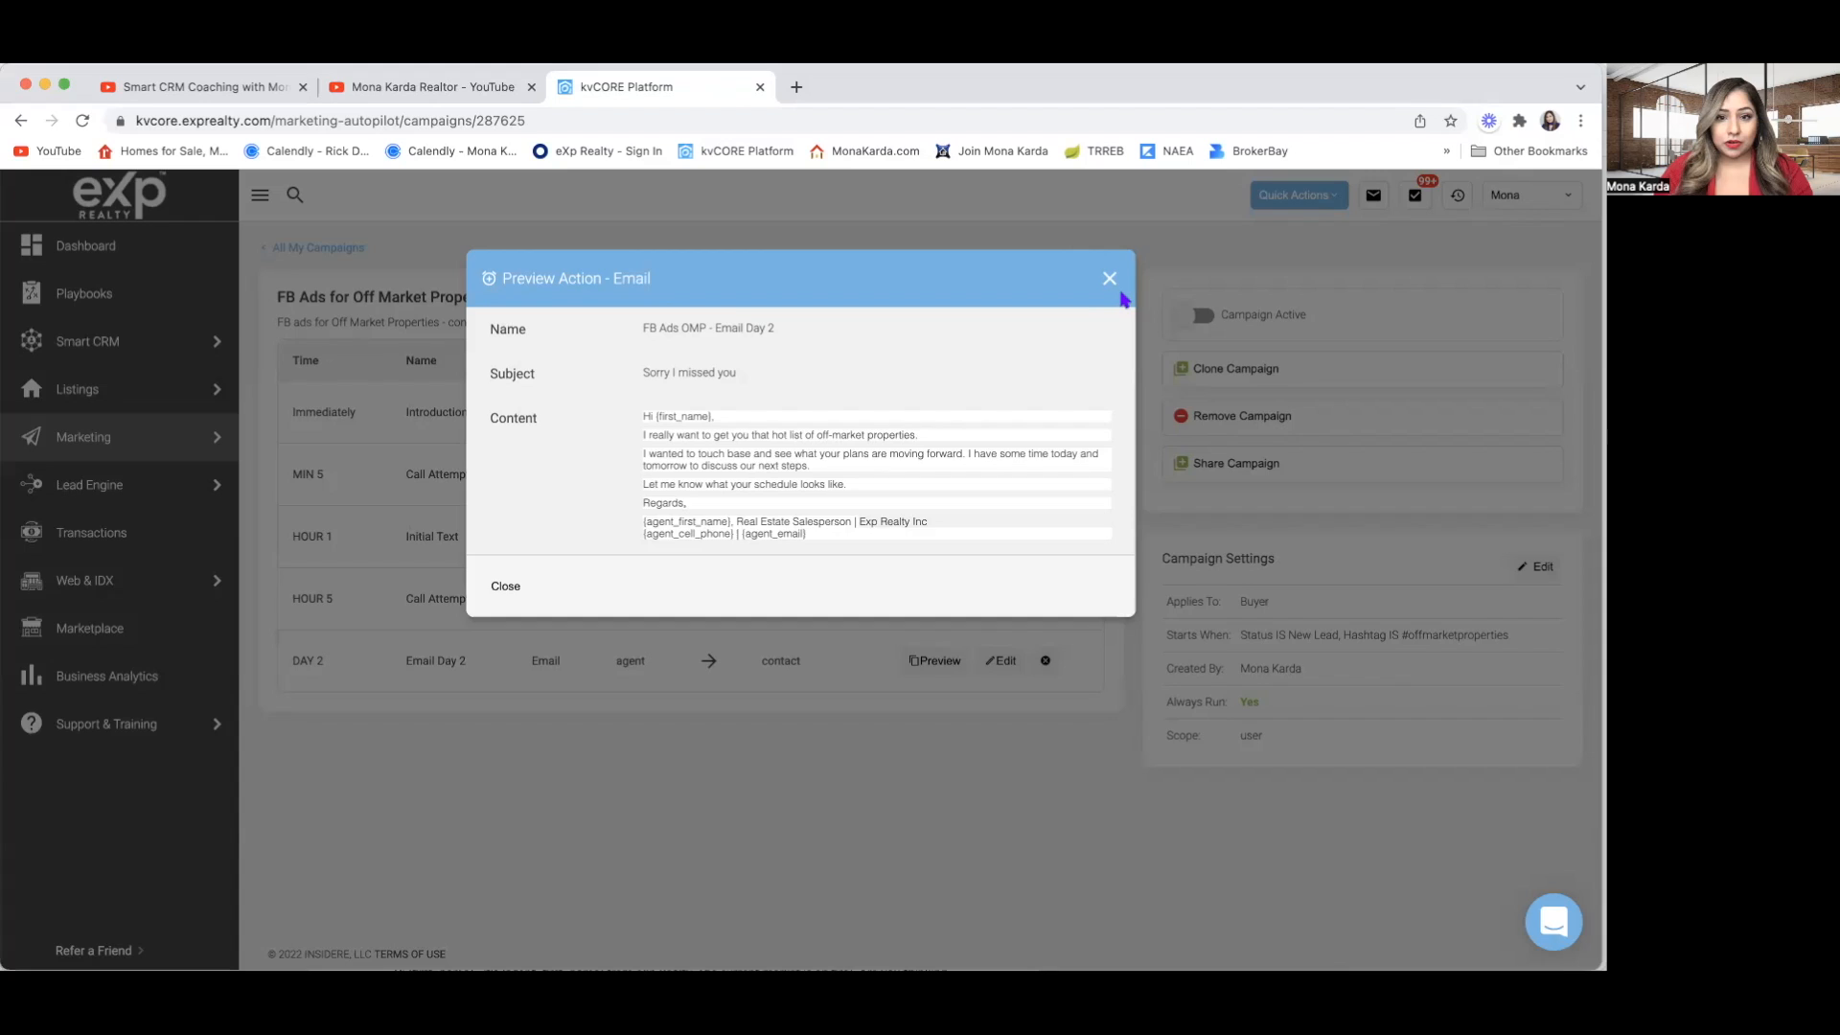
left_click(1111, 280)
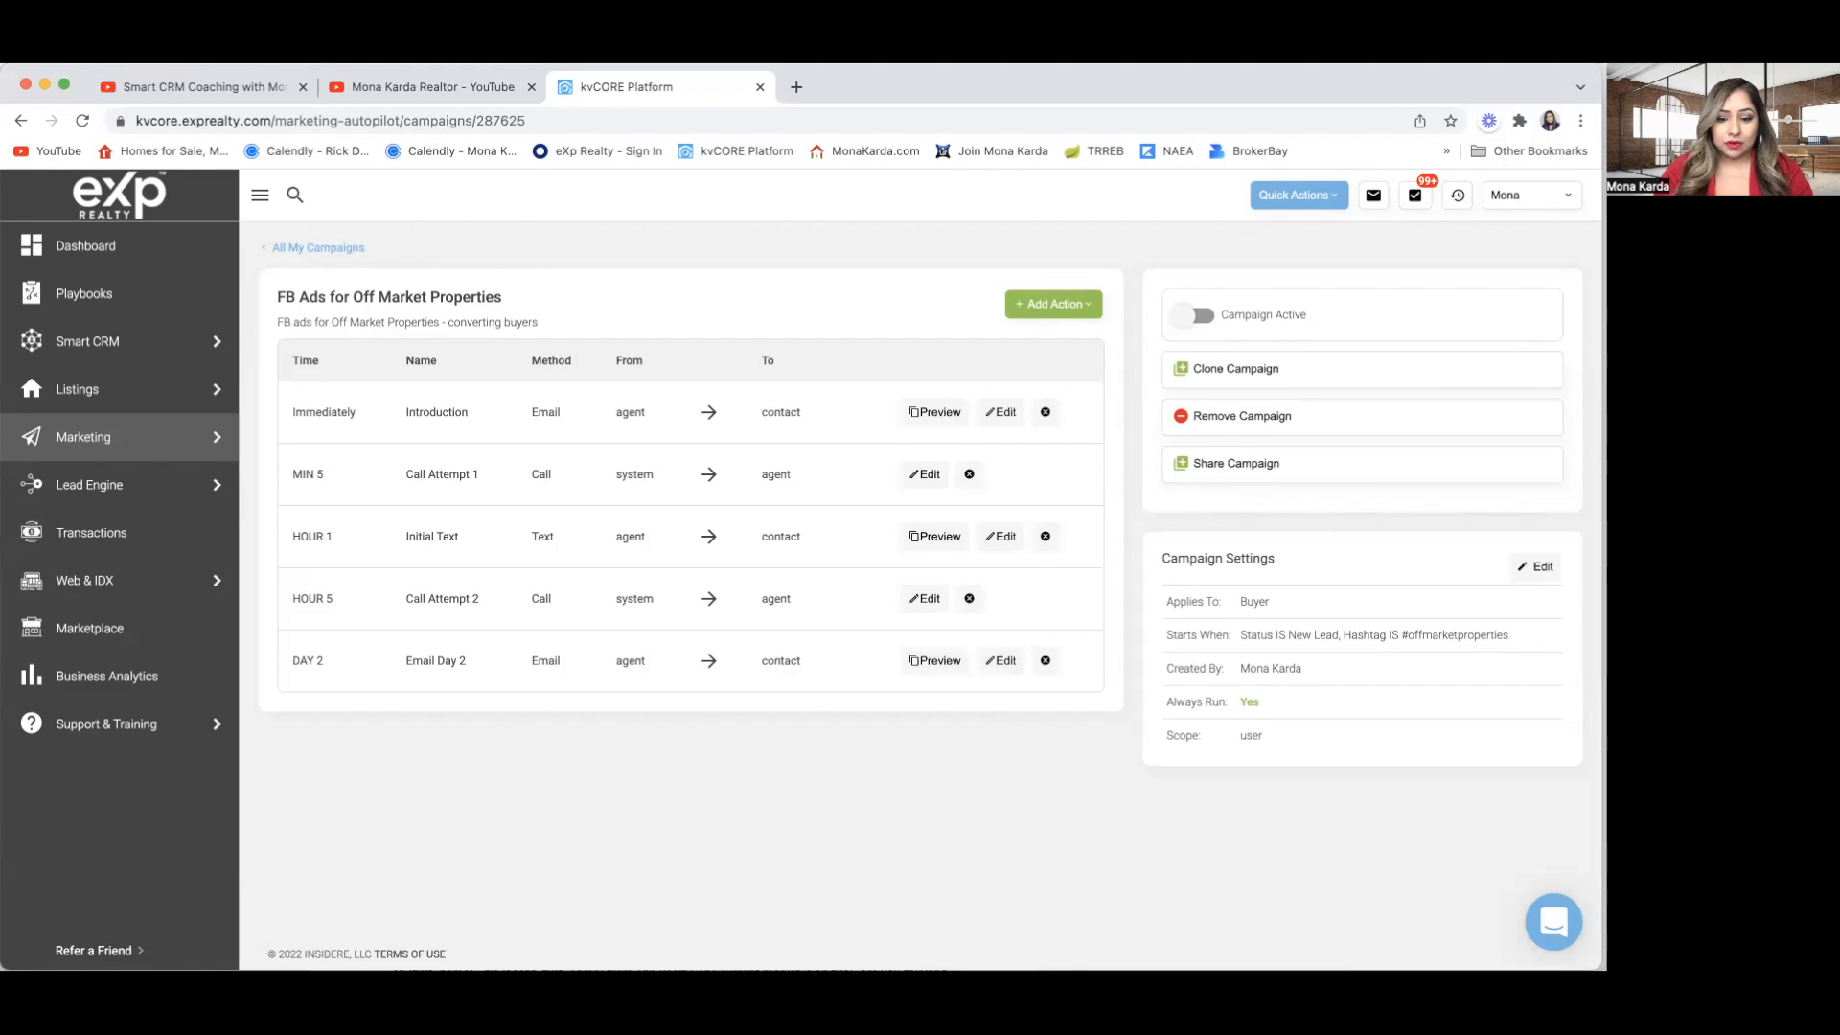
Copy the Text/SMS #2 (Day 3) message from the FBAds_BasicSmartCampaign document and return to kvCORE.
key("super+Tab")
scroll(684, 712, "down", 5)
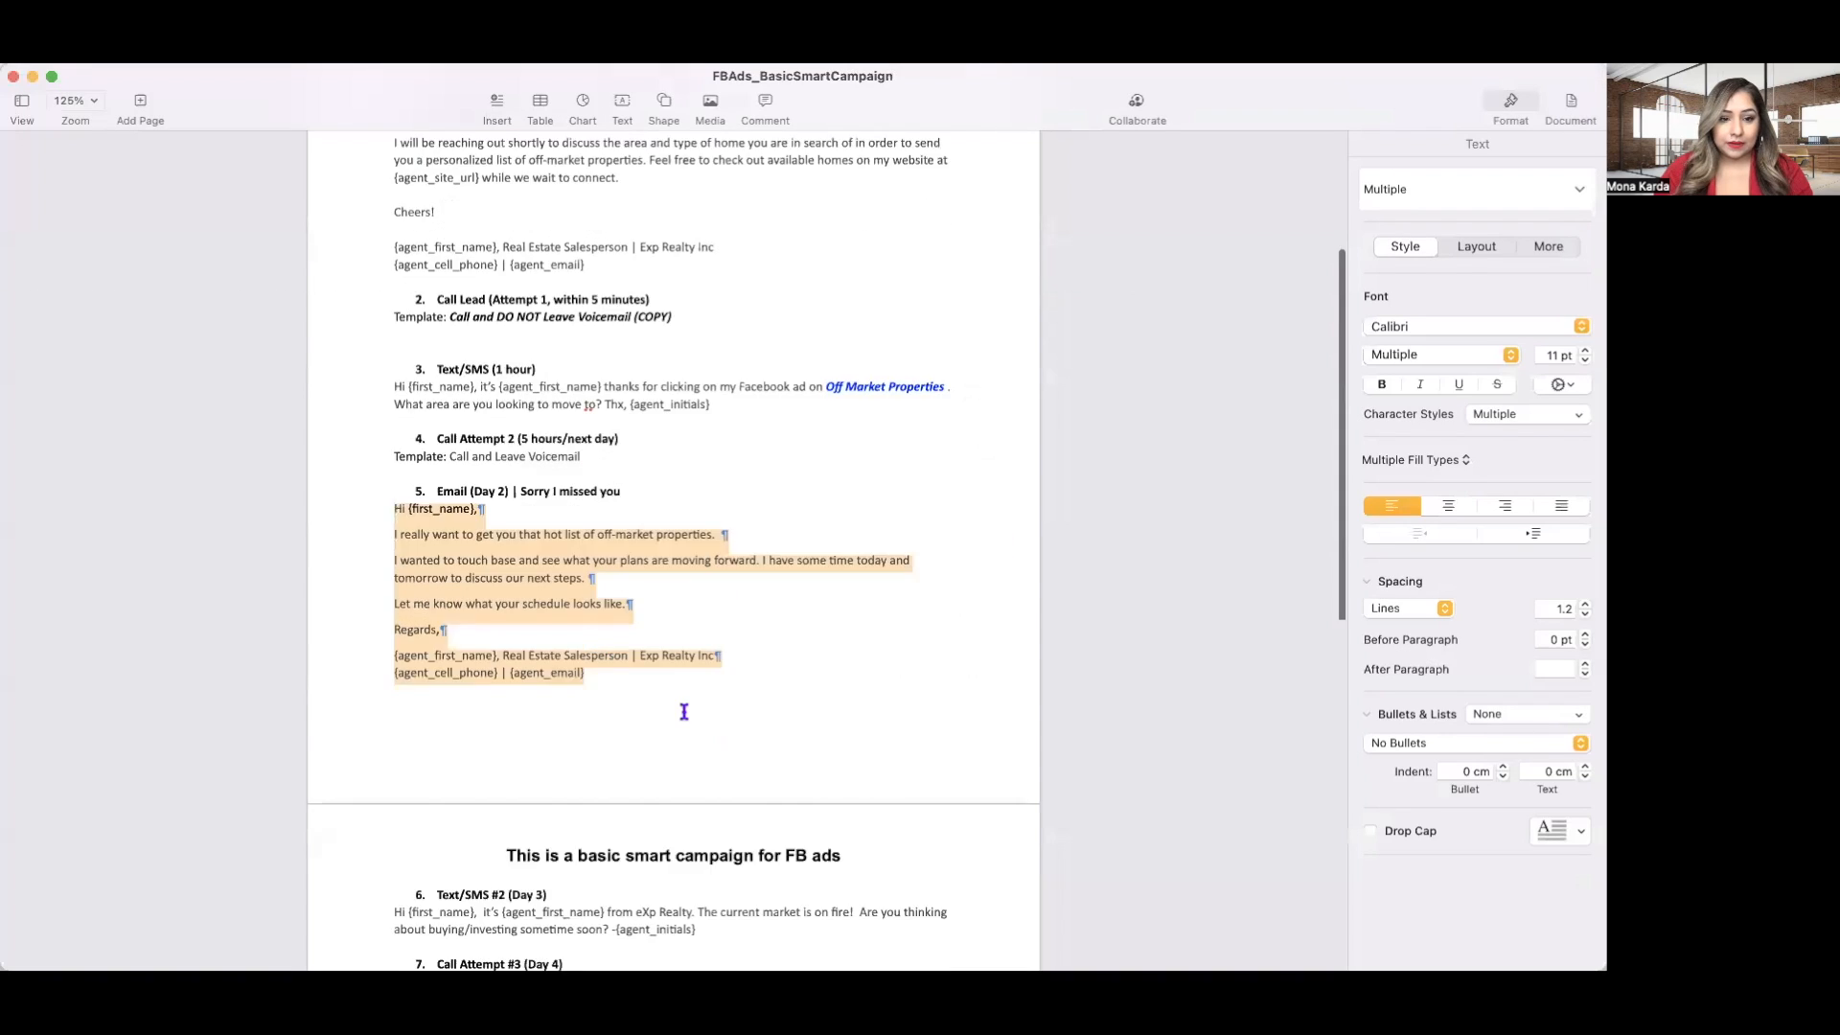
scroll(684, 712, "down", 3)
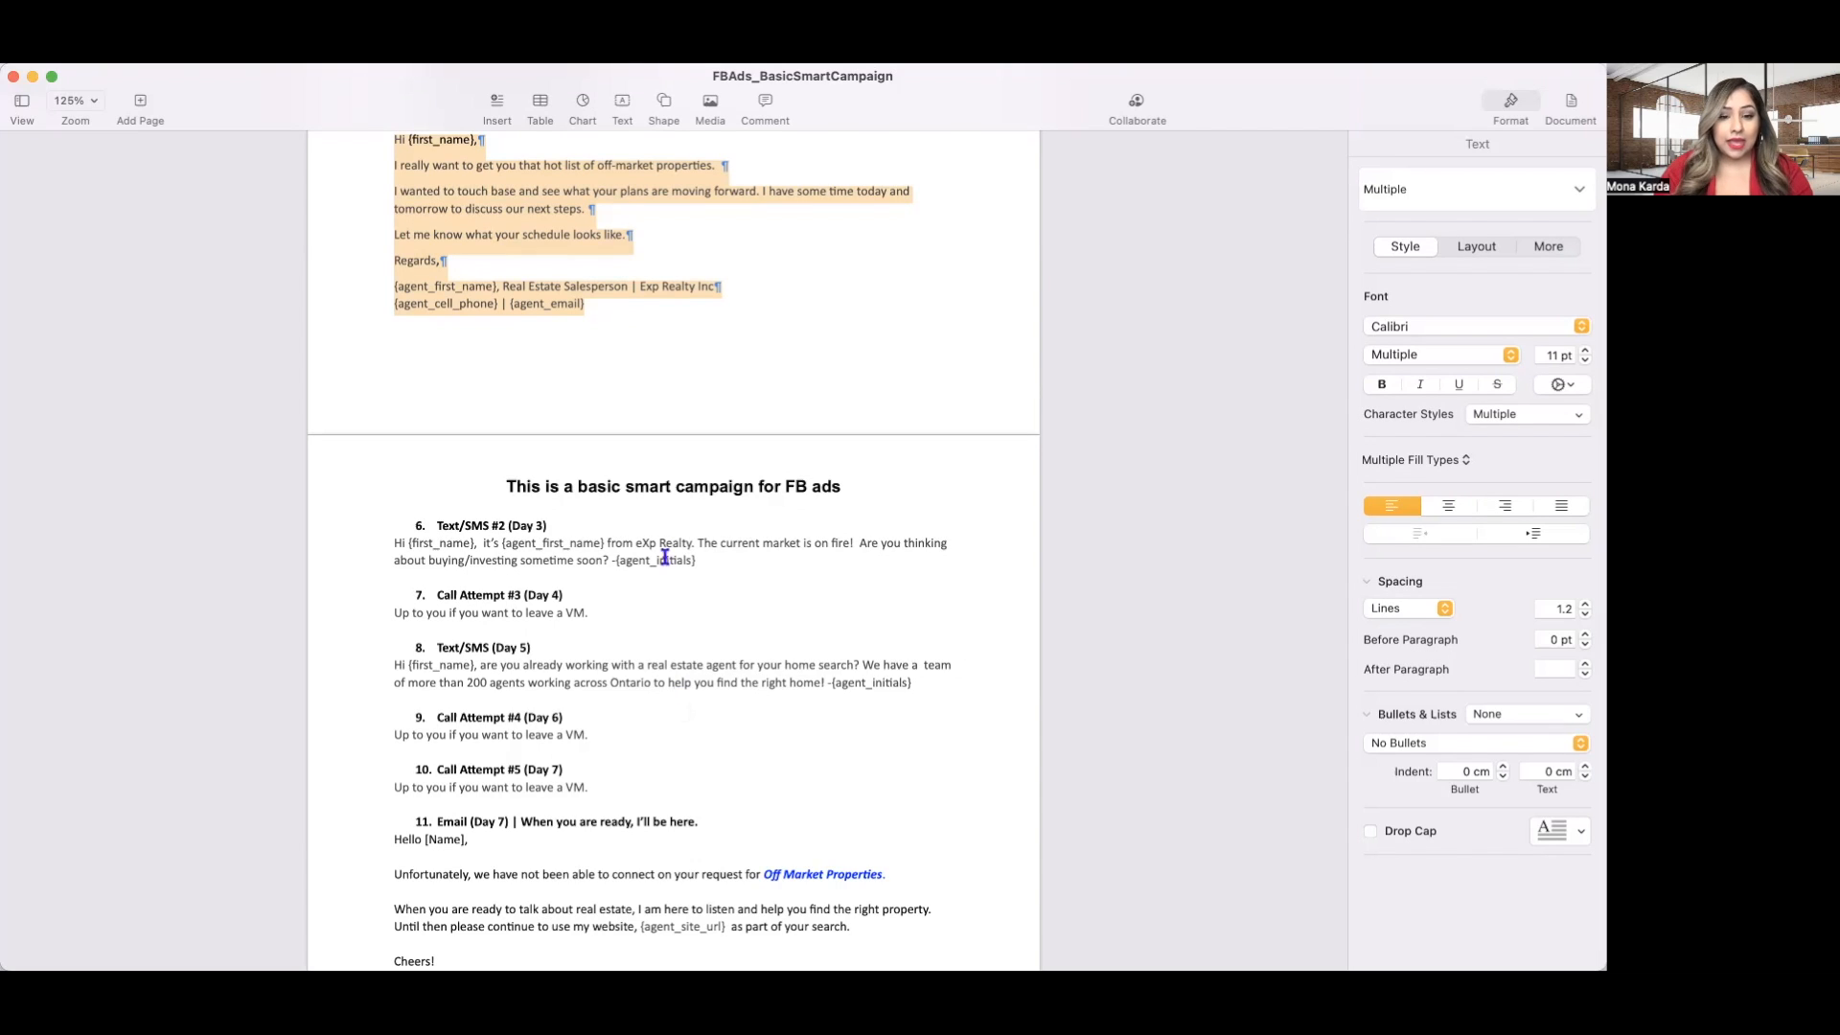
left_click_drag(697, 563, 387, 539)
key("super+c")
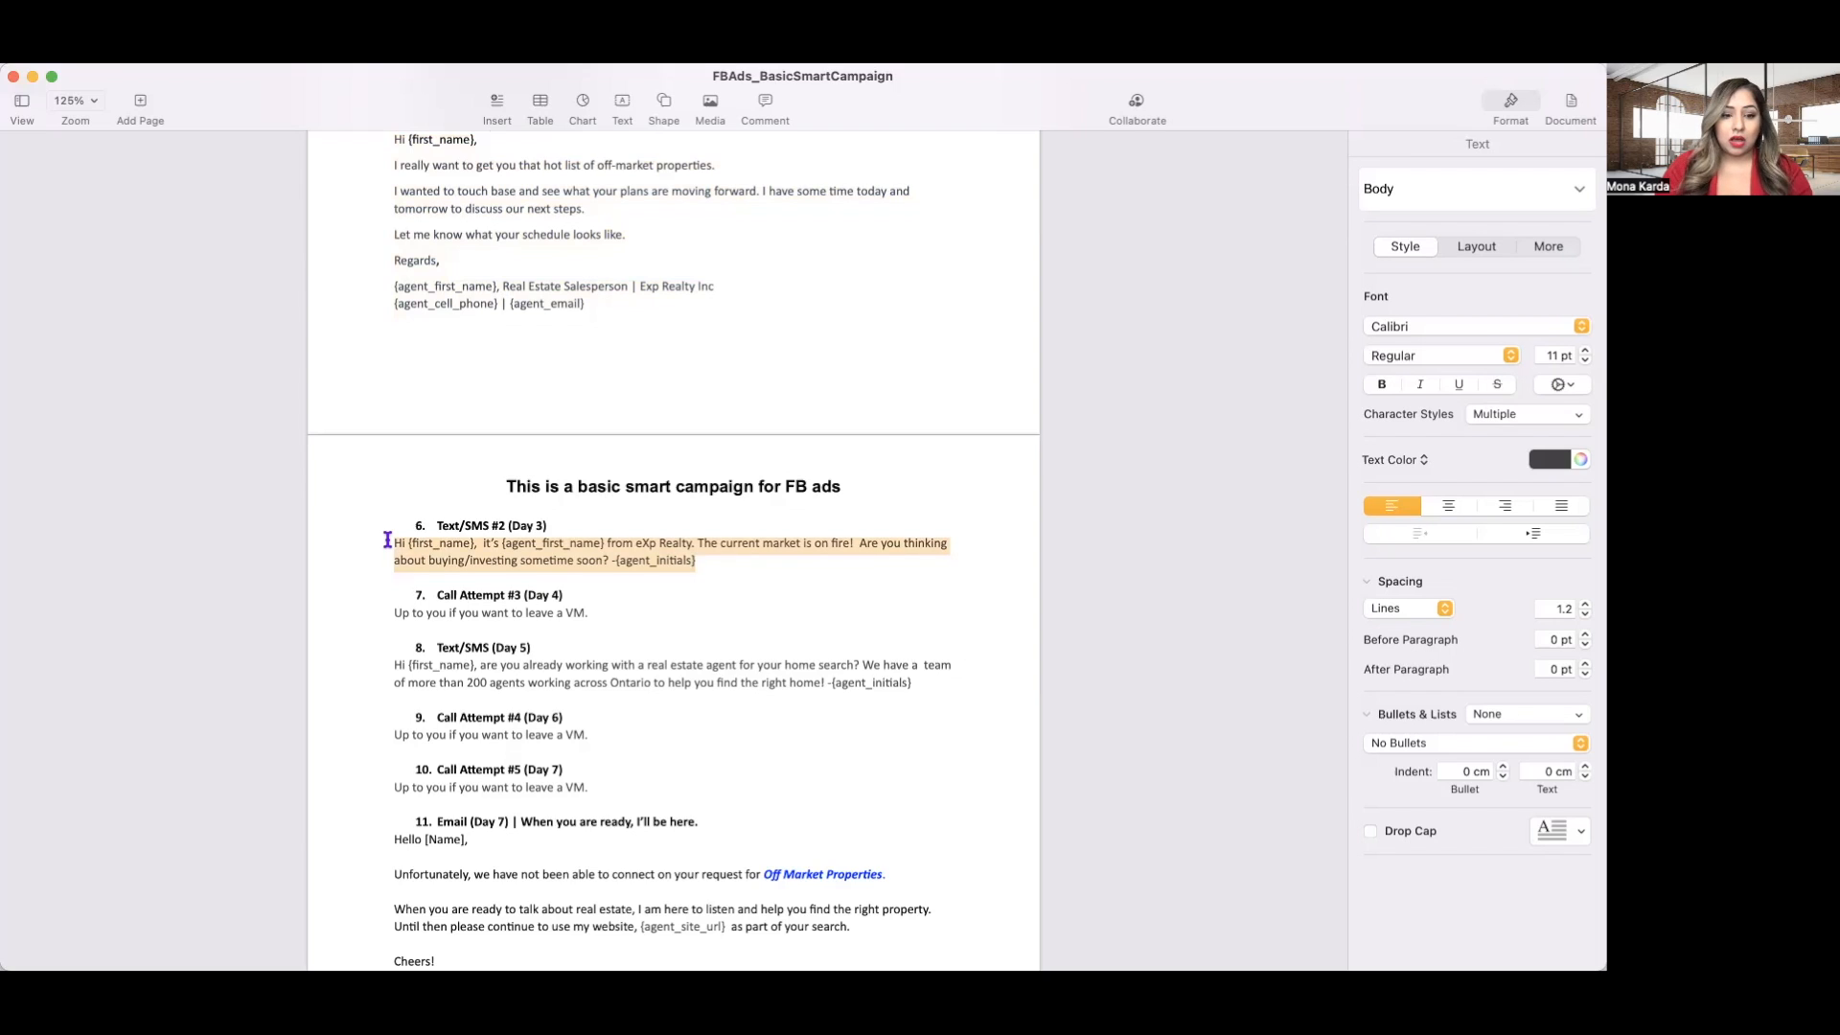
scroll(387, 540, "up", 5)
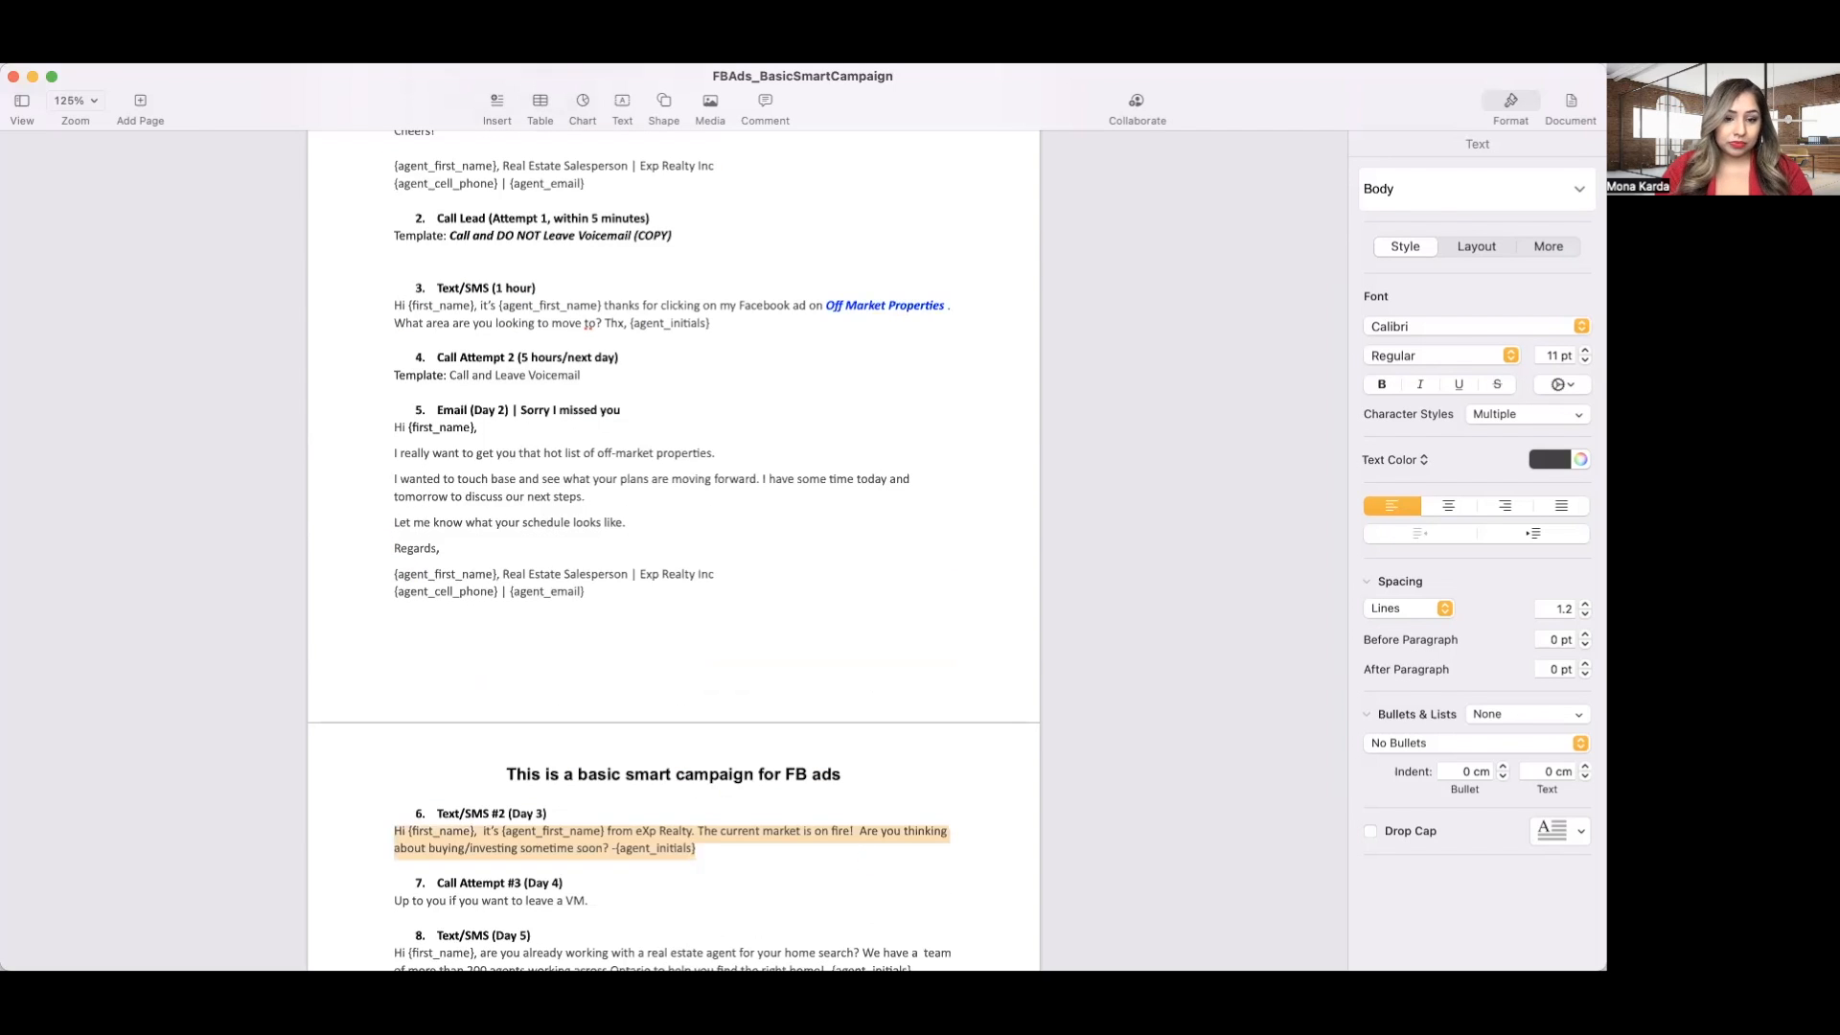
key("super+Tab")
Start a new text template from the campaign templates and paste the copied Day 3 message as its content.
left_click(1058, 304)
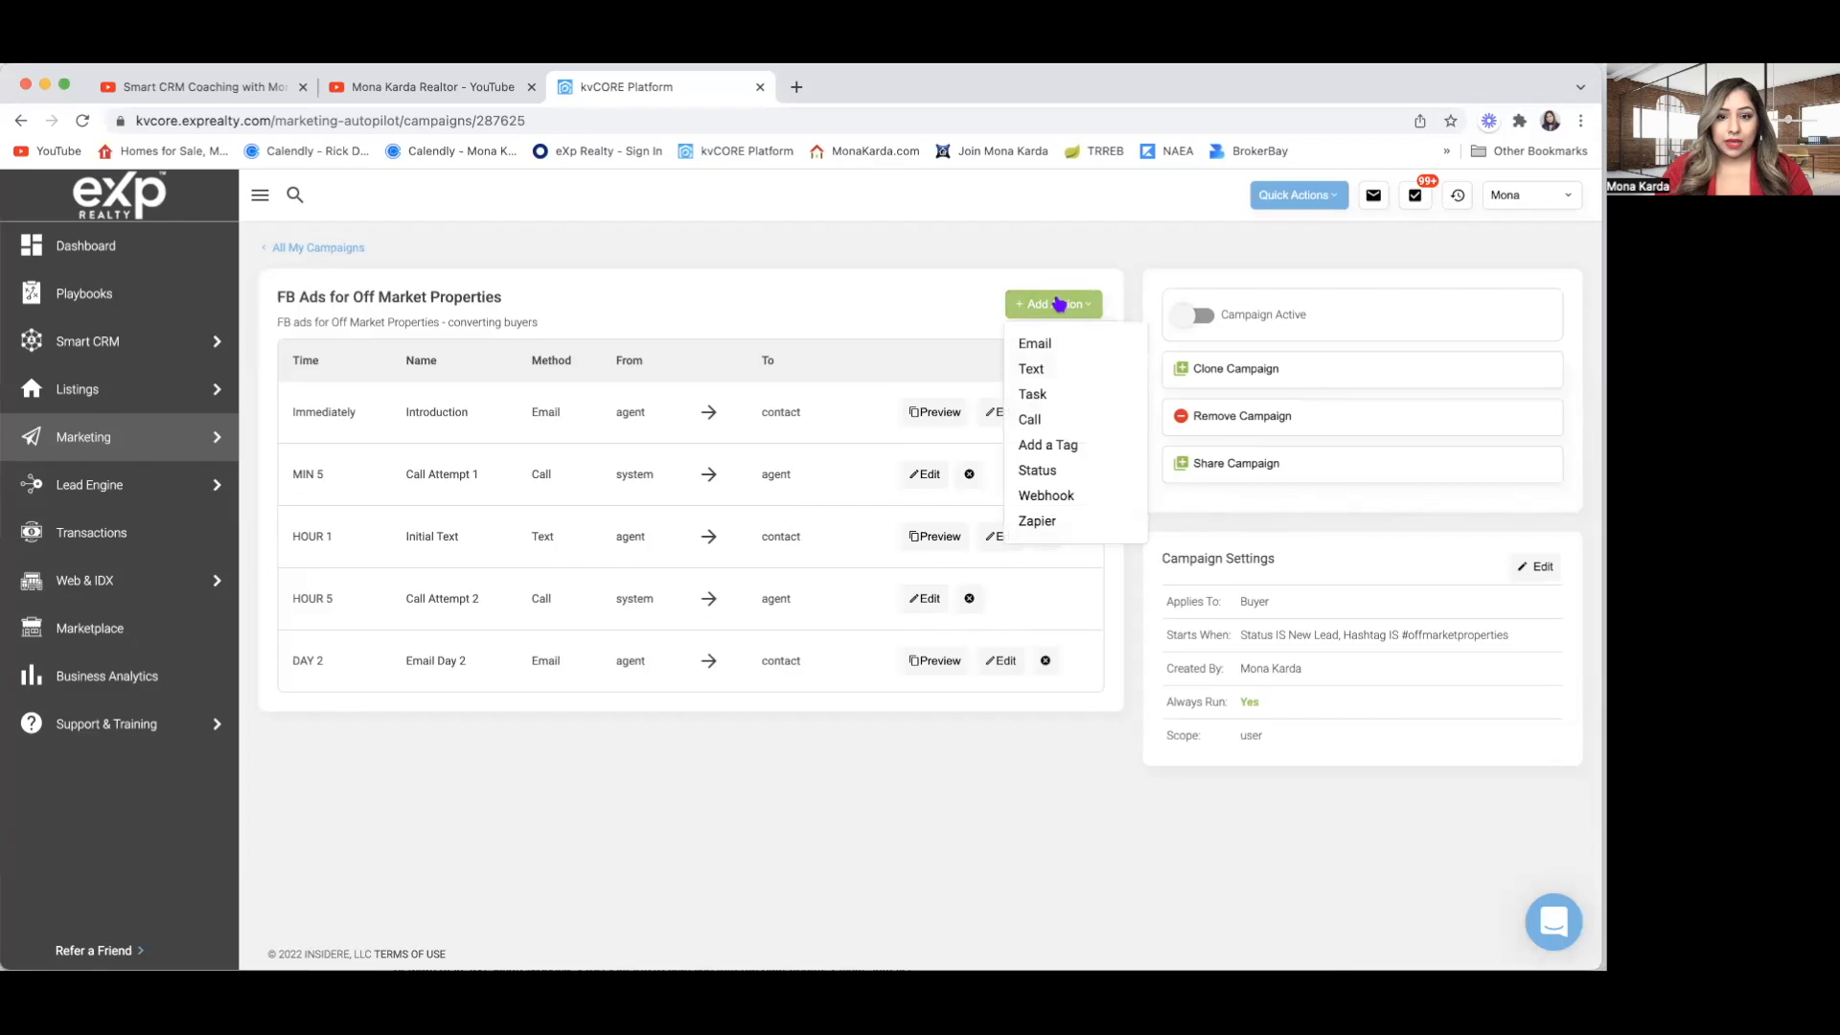
left_click(796, 301)
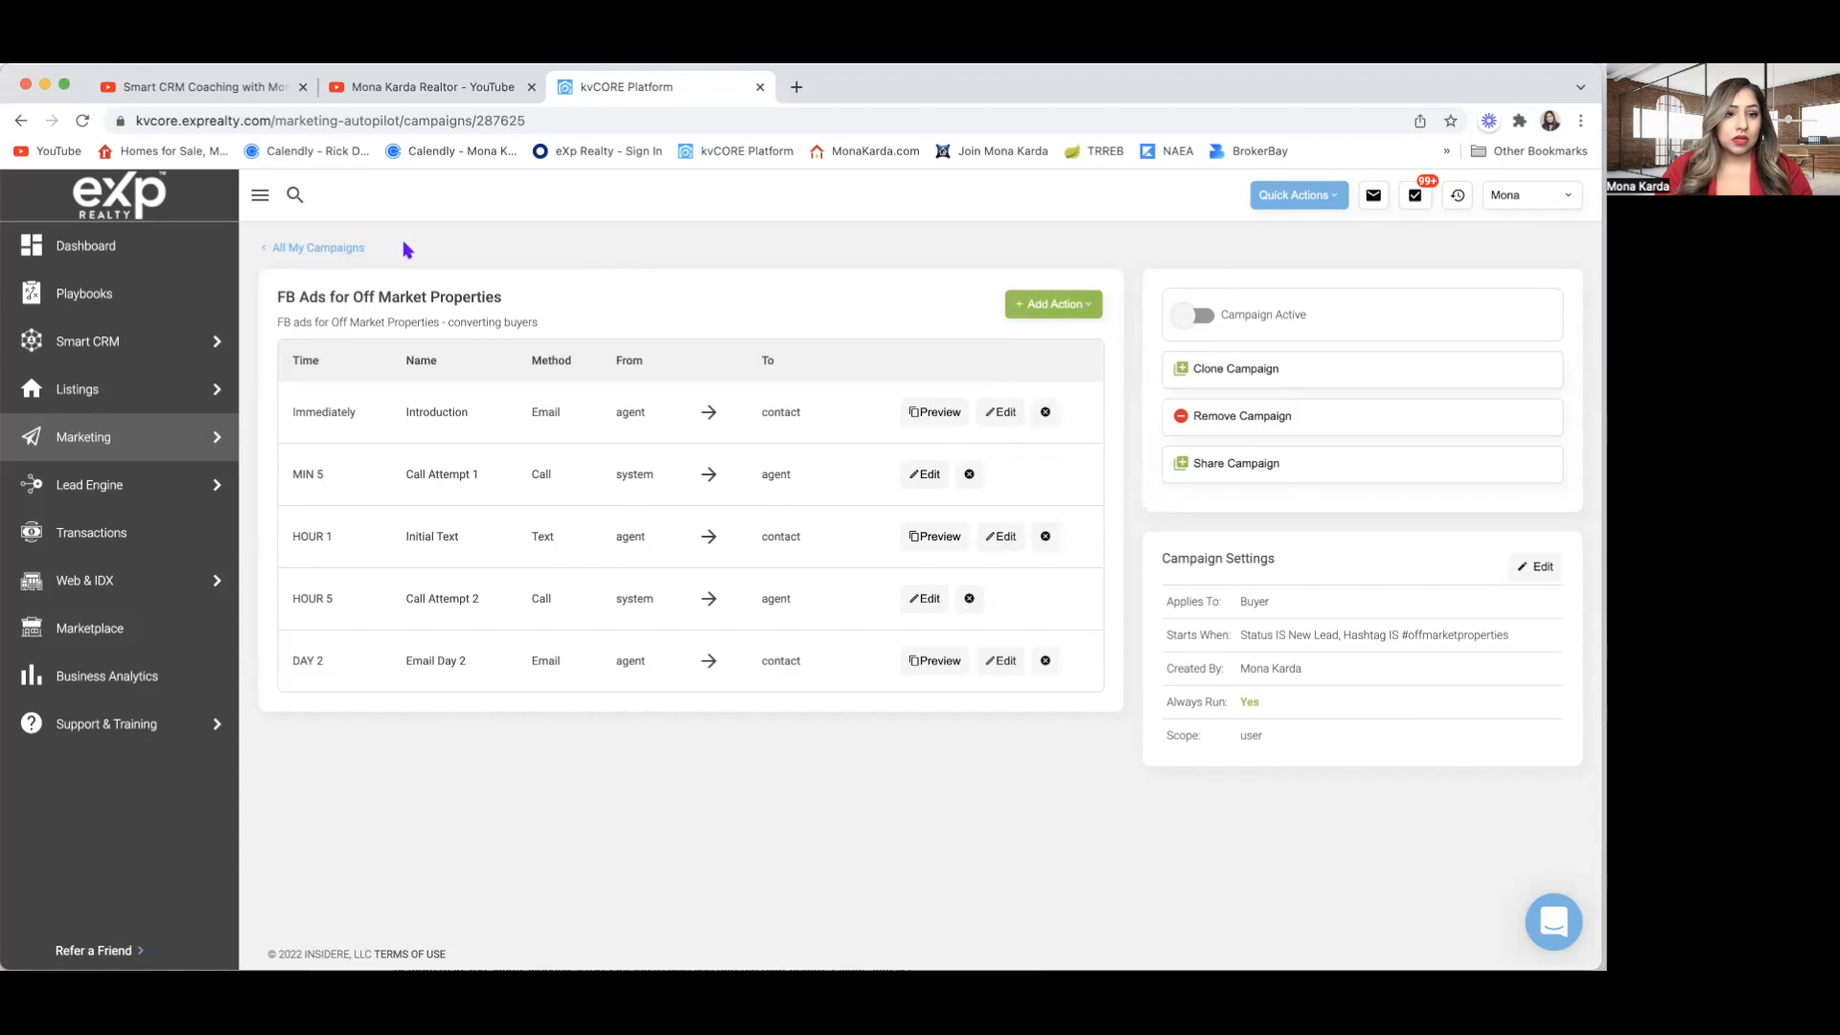
left_click(319, 247)
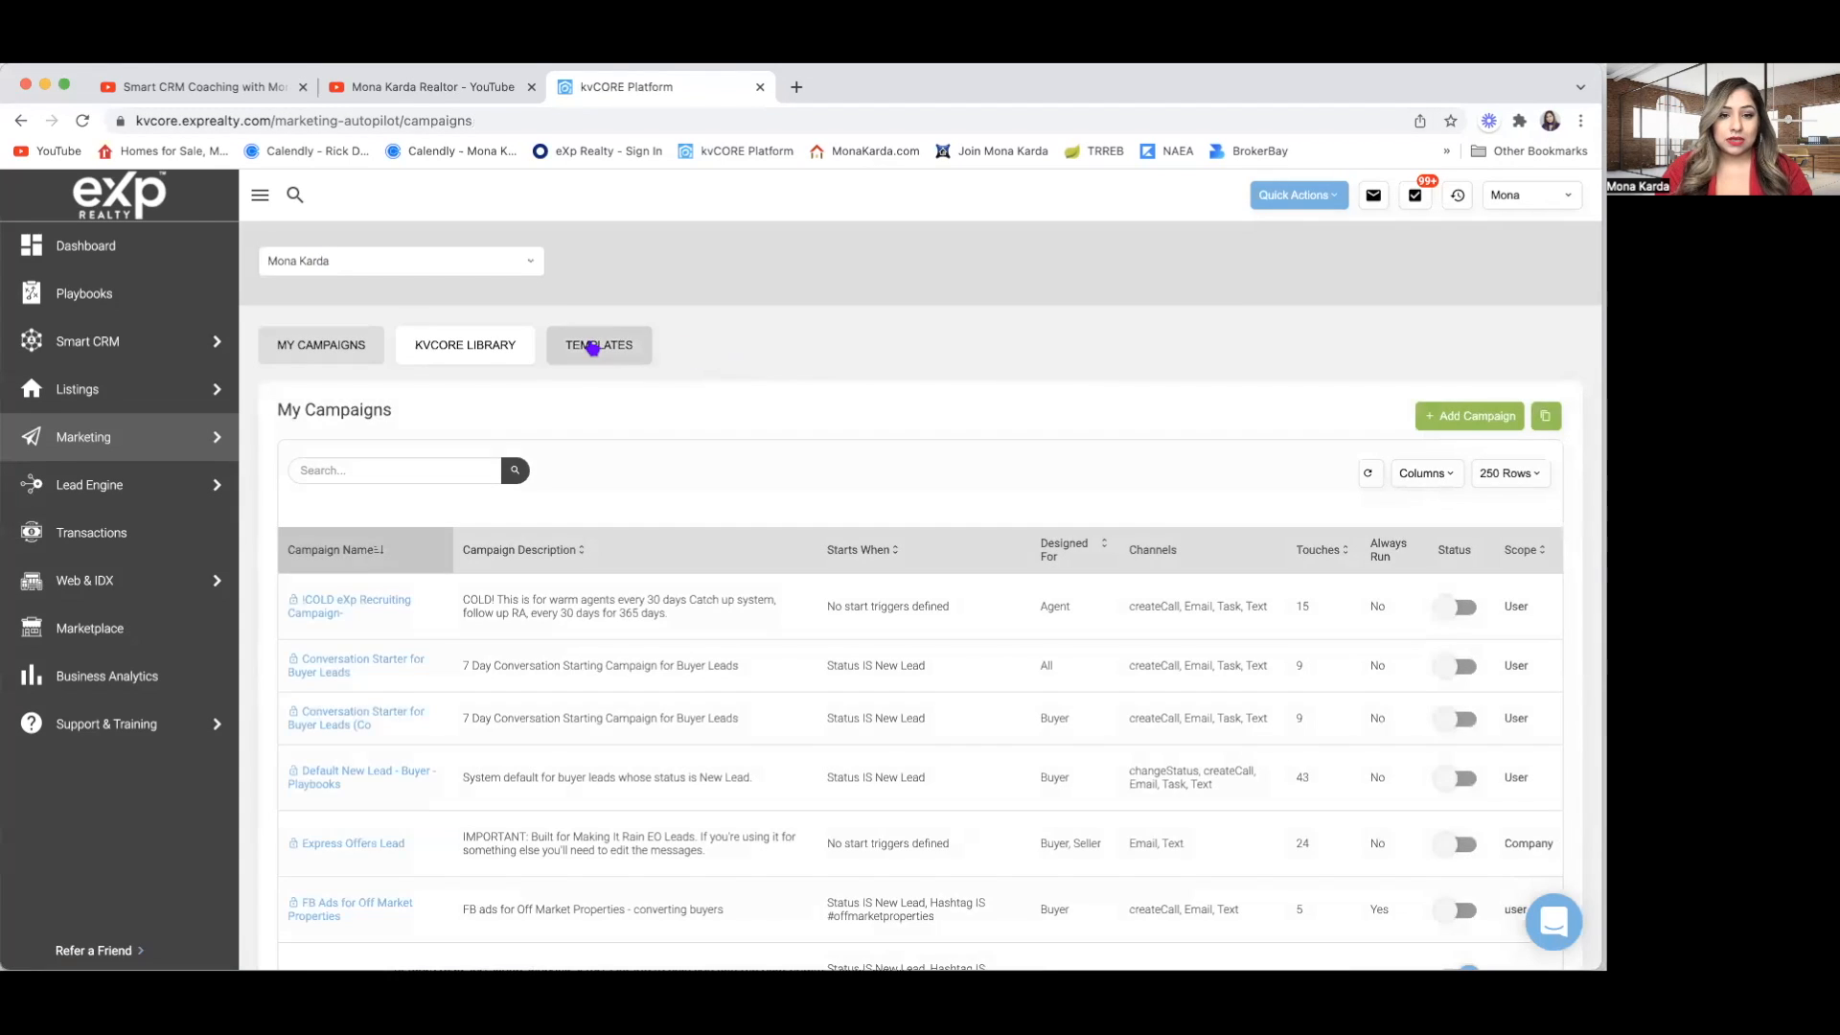
left_click(596, 345)
left_click(1526, 415)
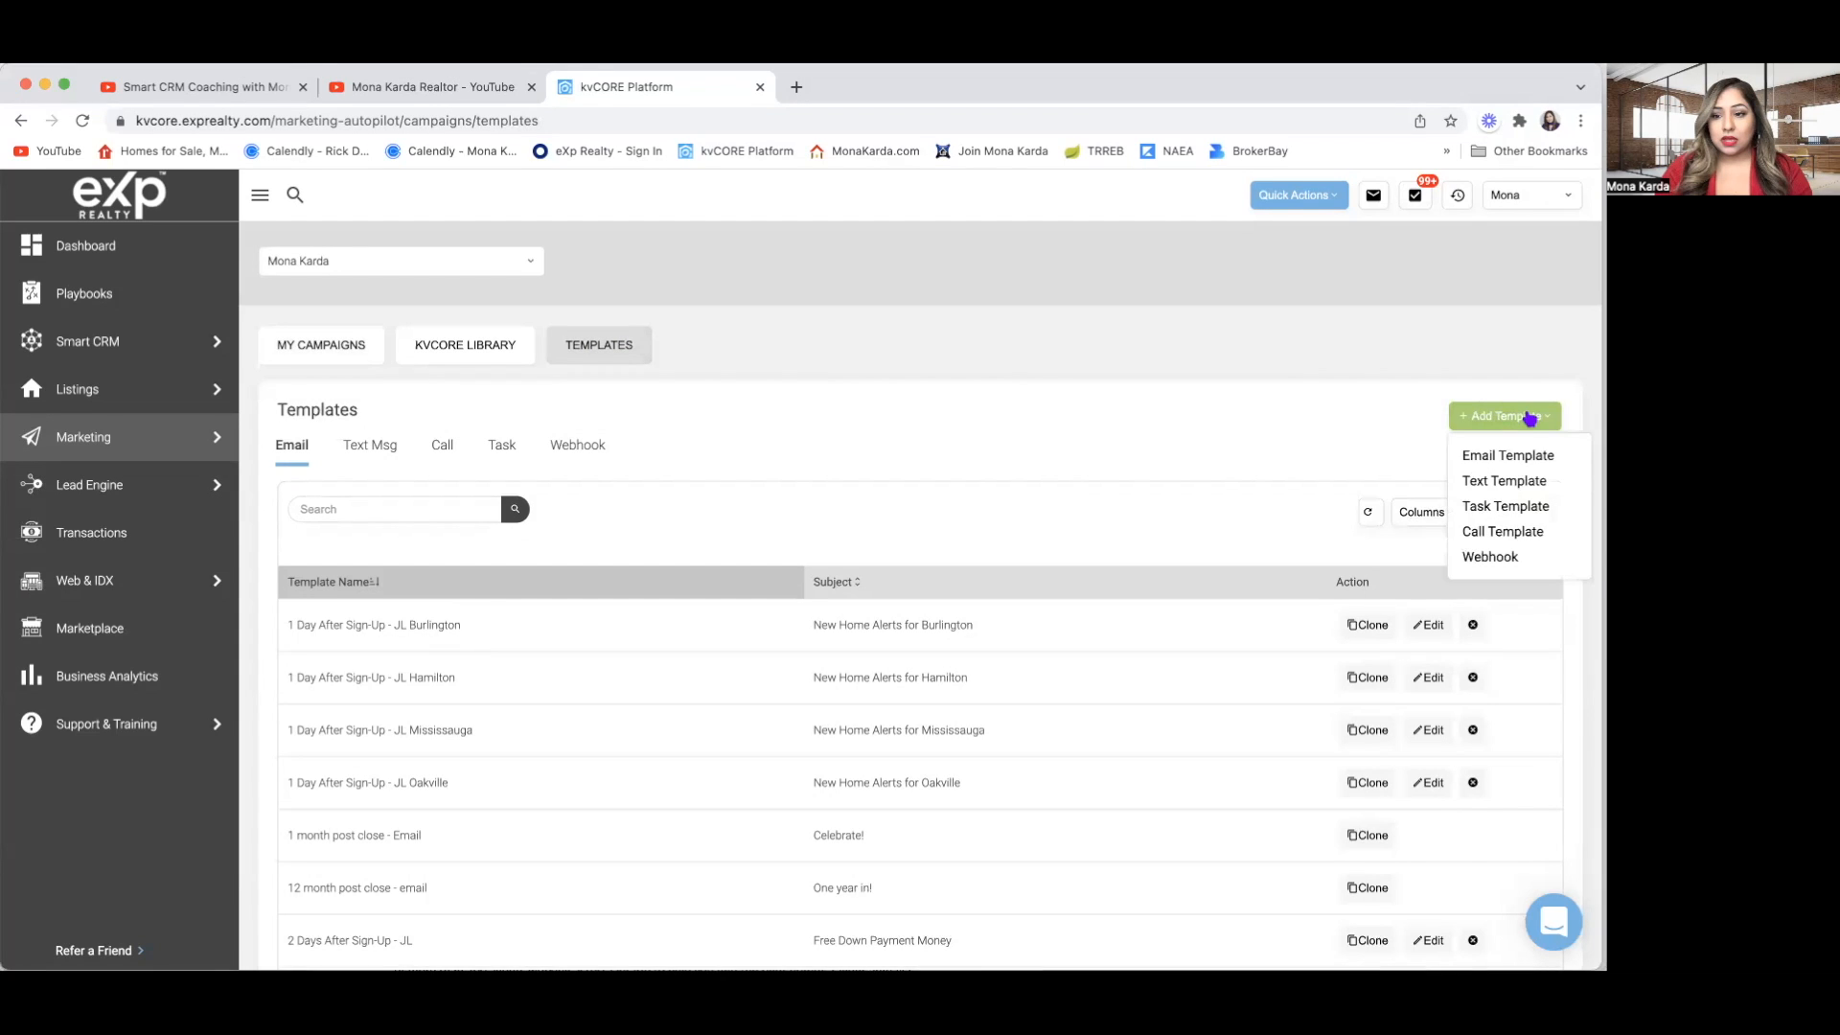
left_click(1522, 482)
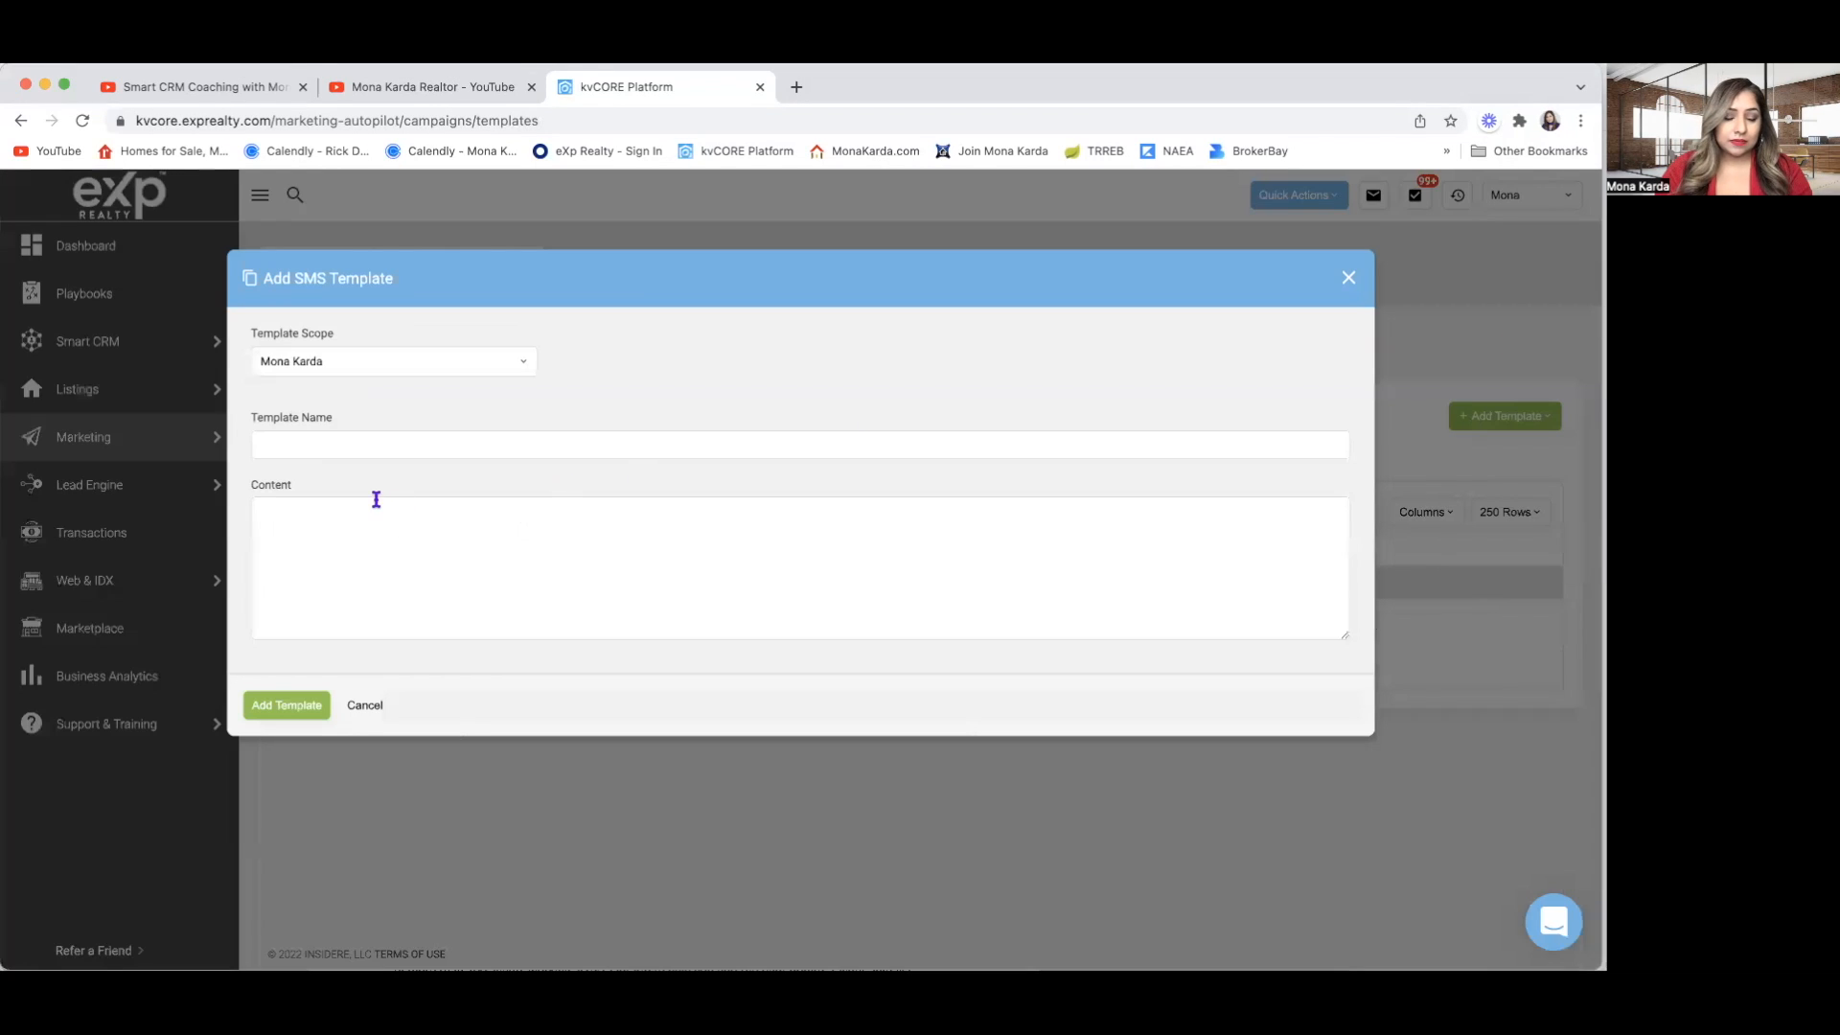
left_click(327, 534)
key("super+v")
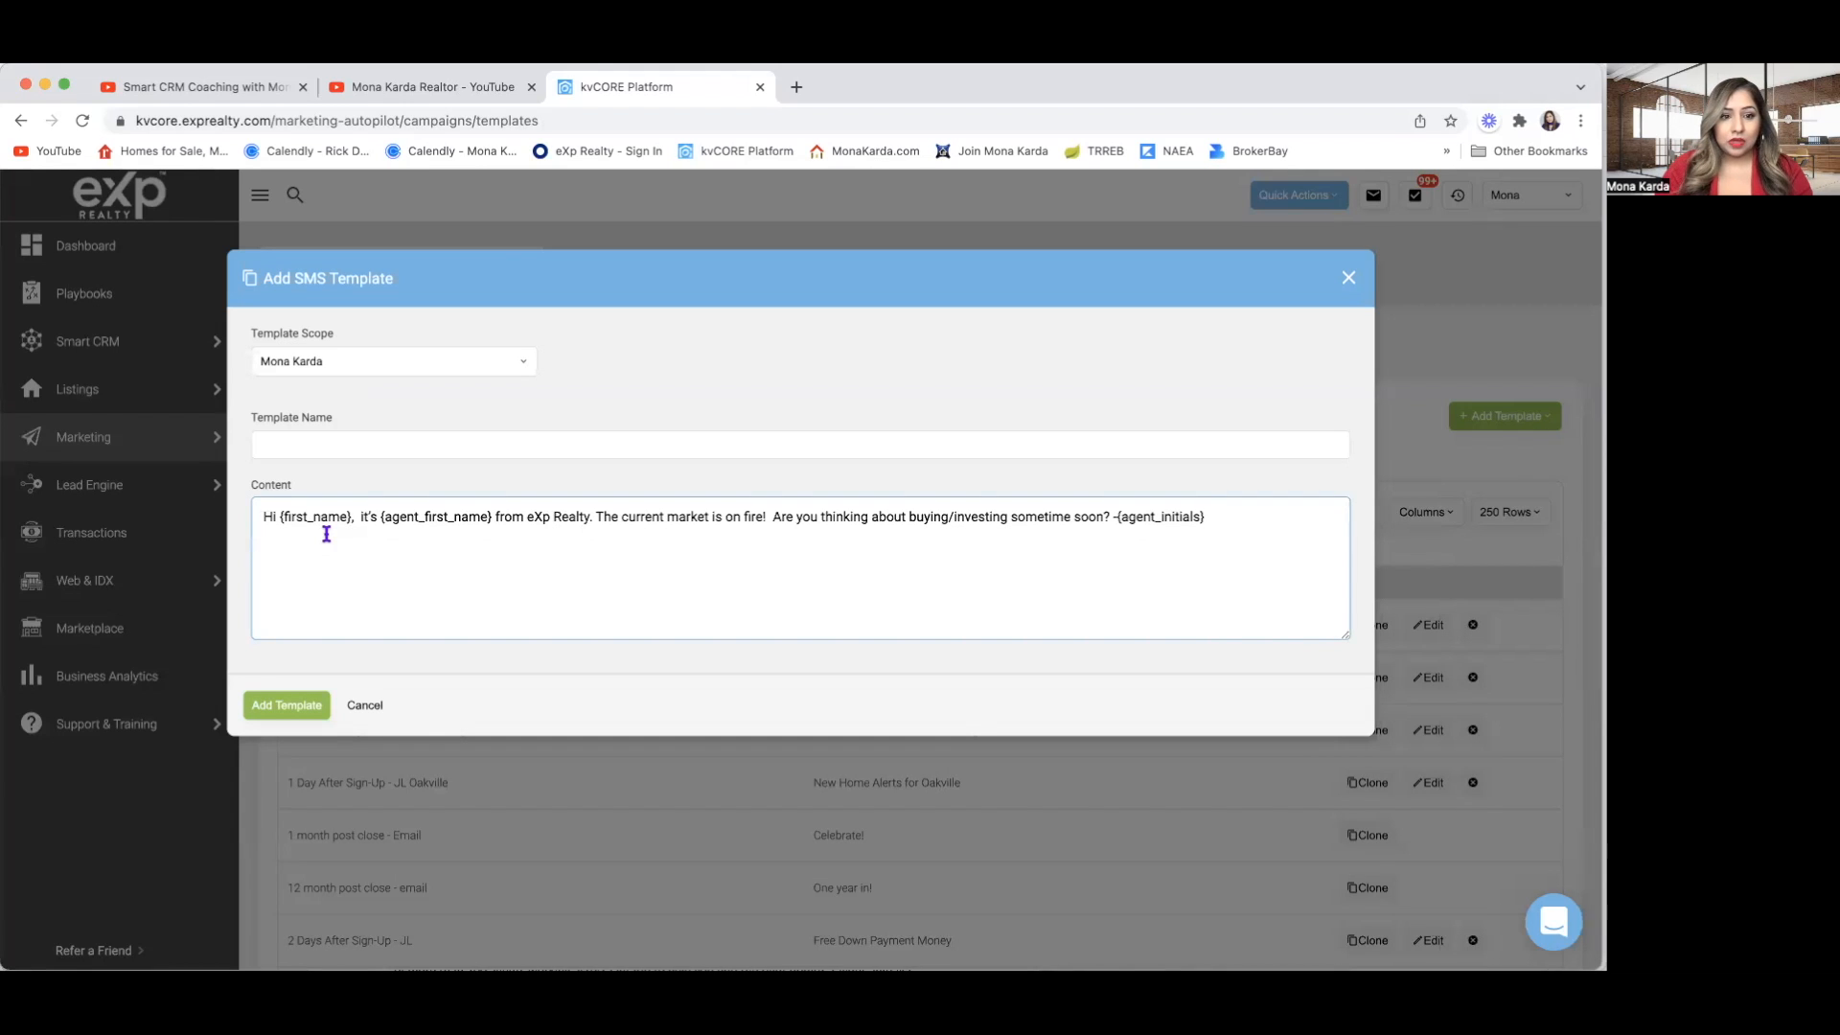
Name the new text template "FB Ads OMP - Day 3 Text #2", checking the day number in the script document.
left_click(316, 445)
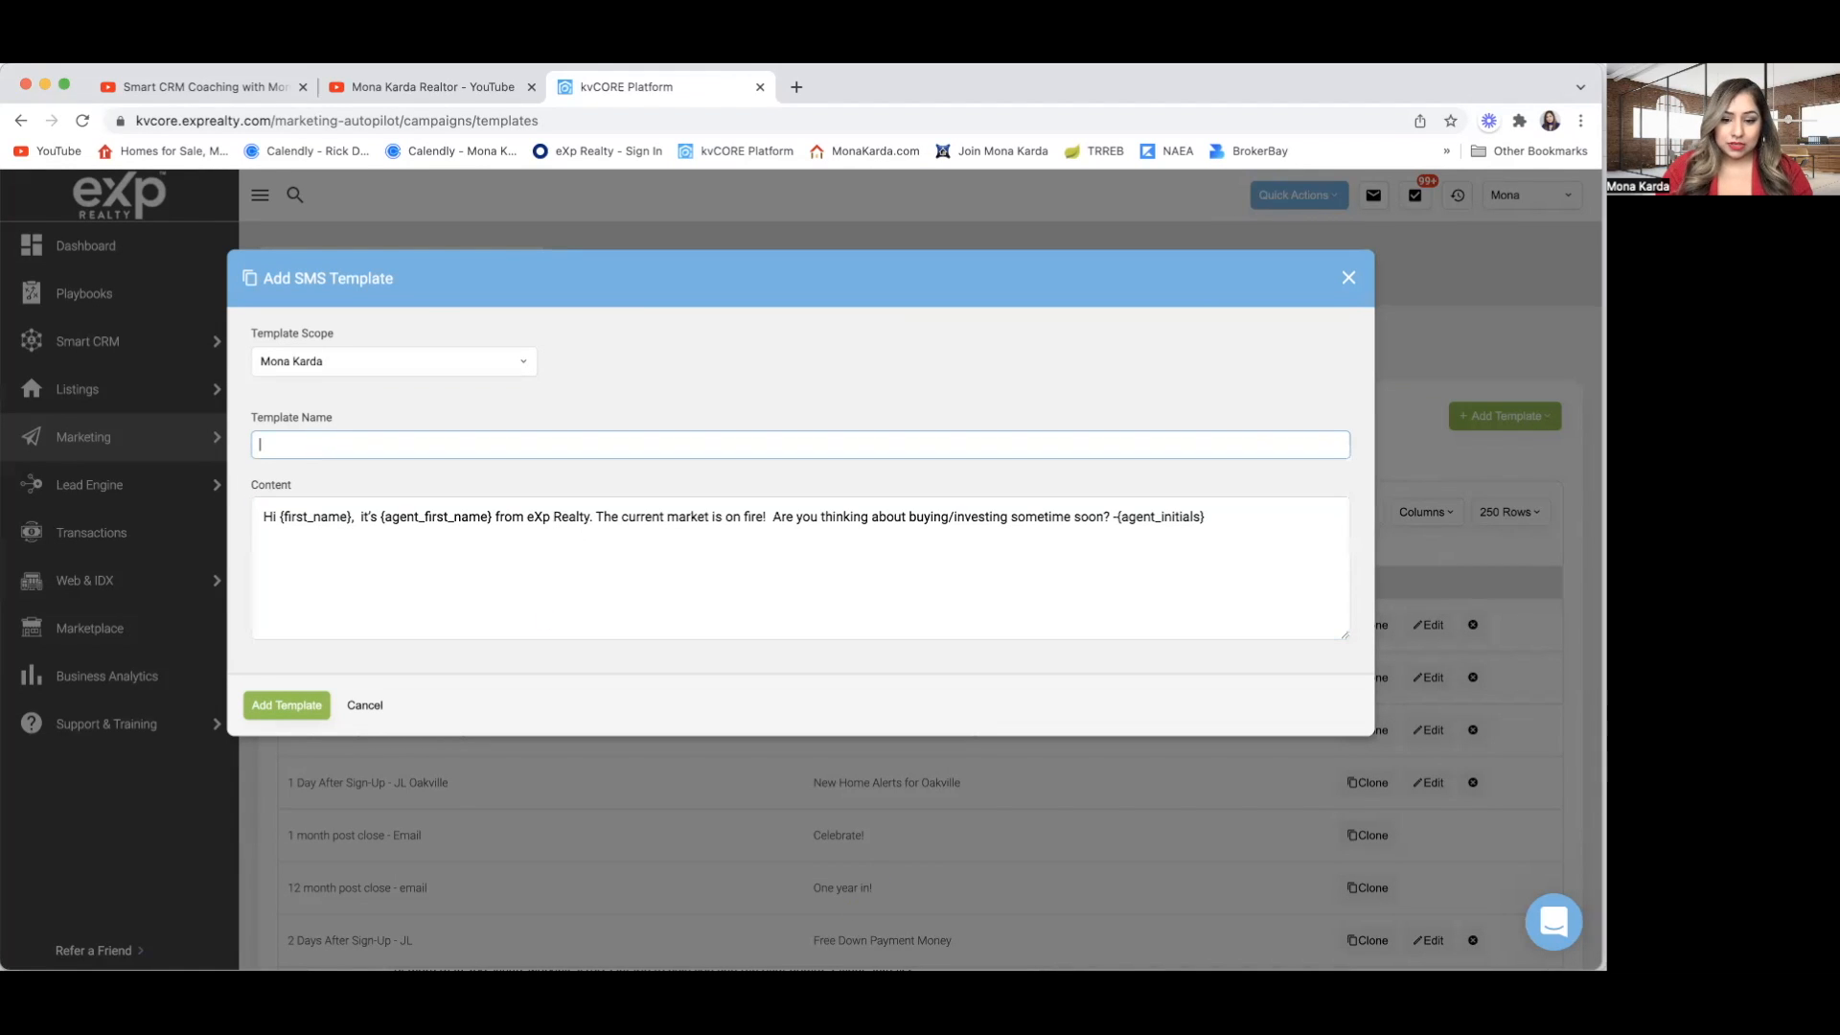
key("super+Tab")
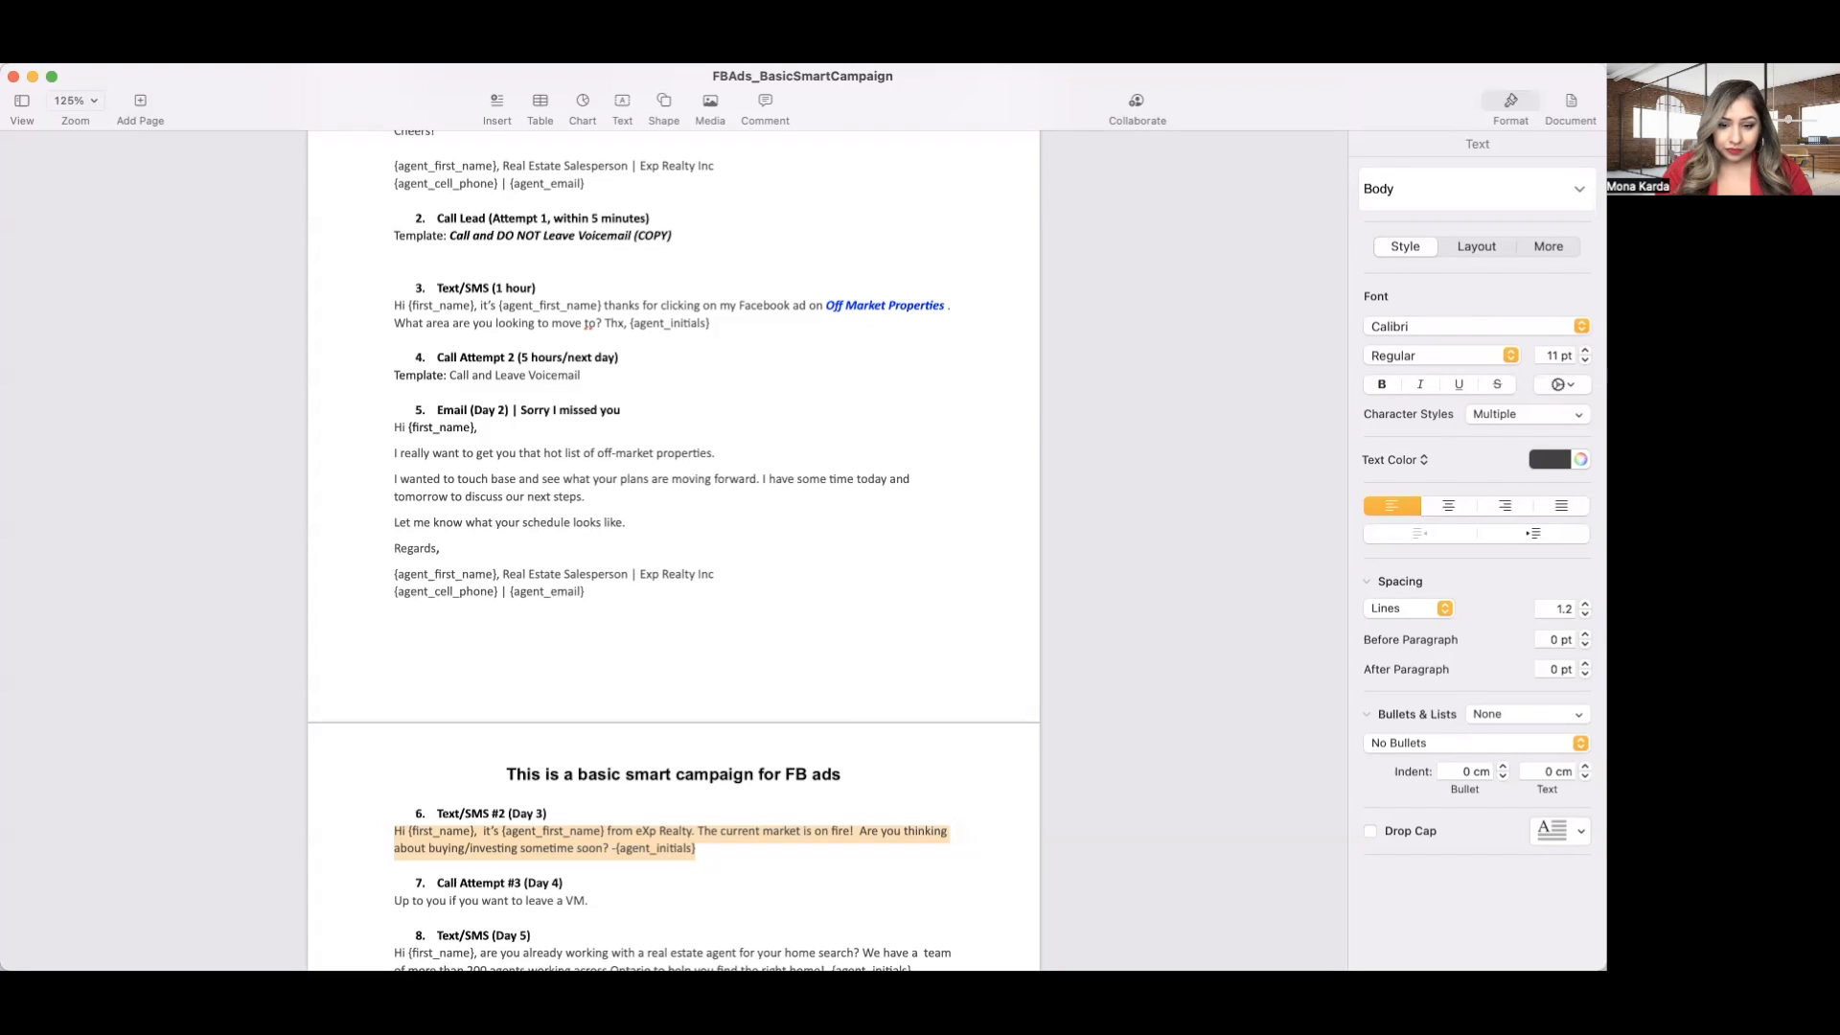
key("super+Tab")
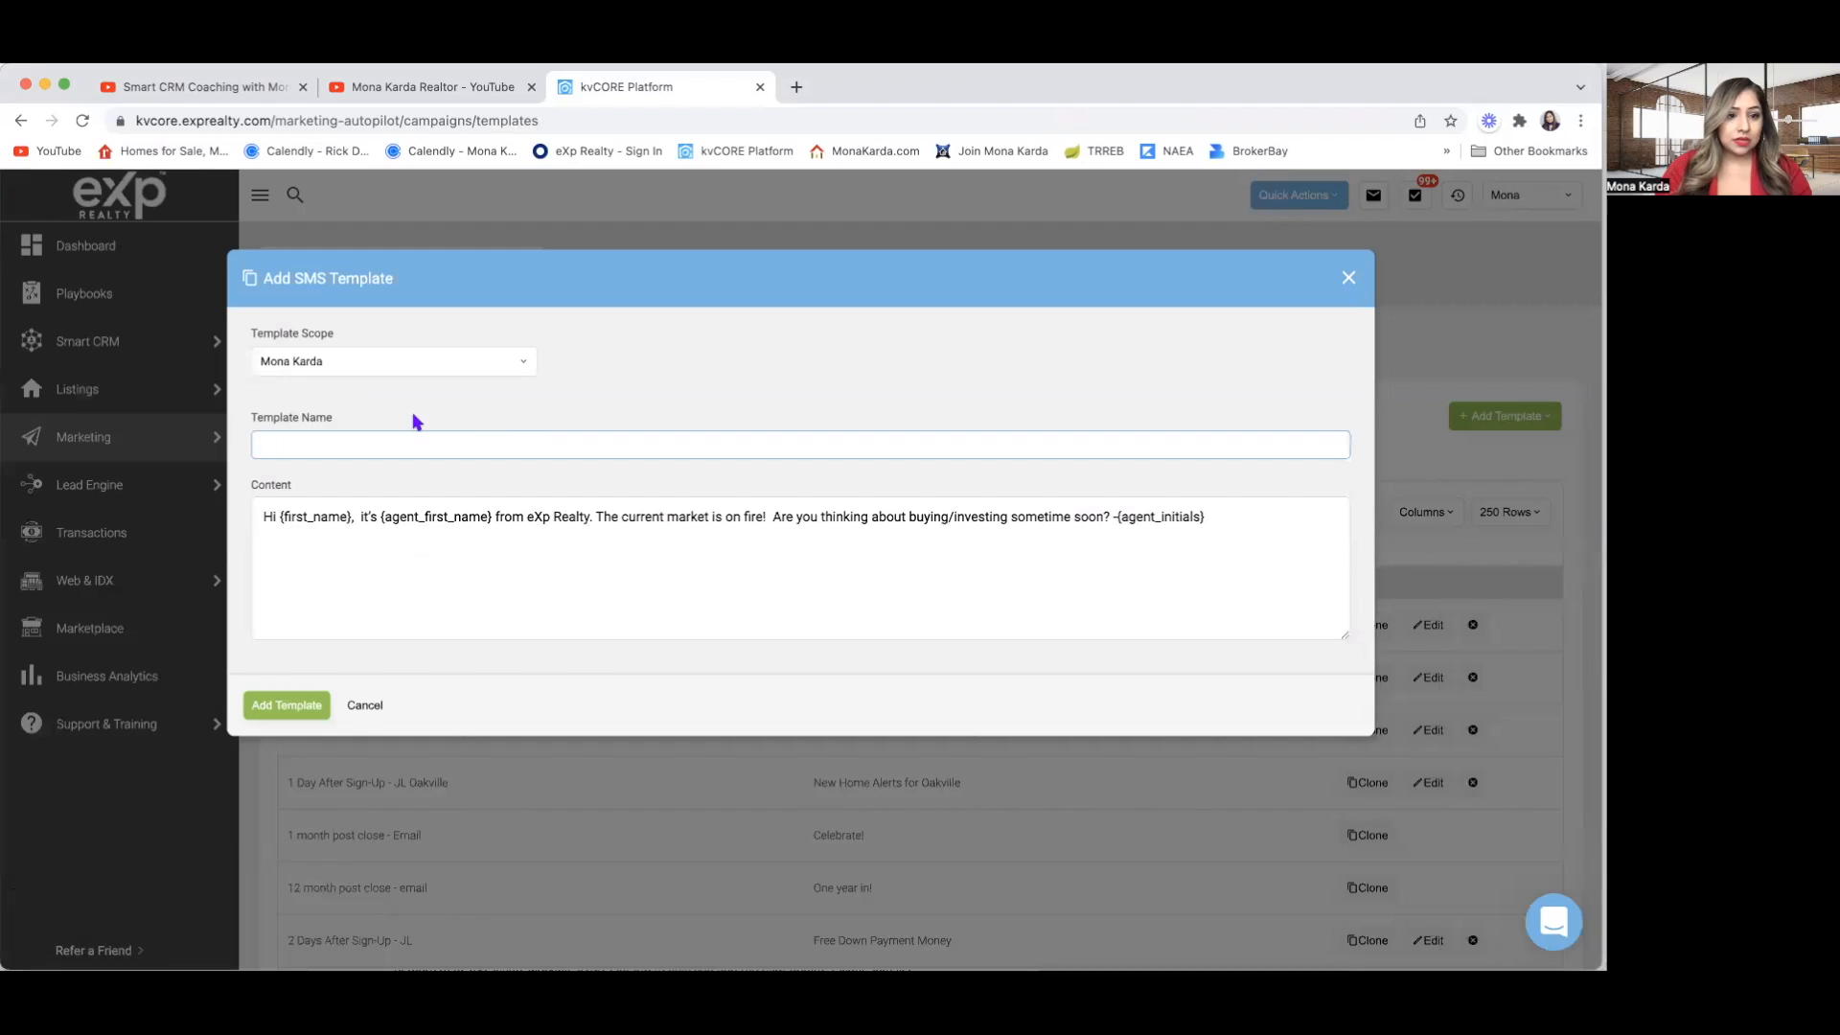
type("FB")
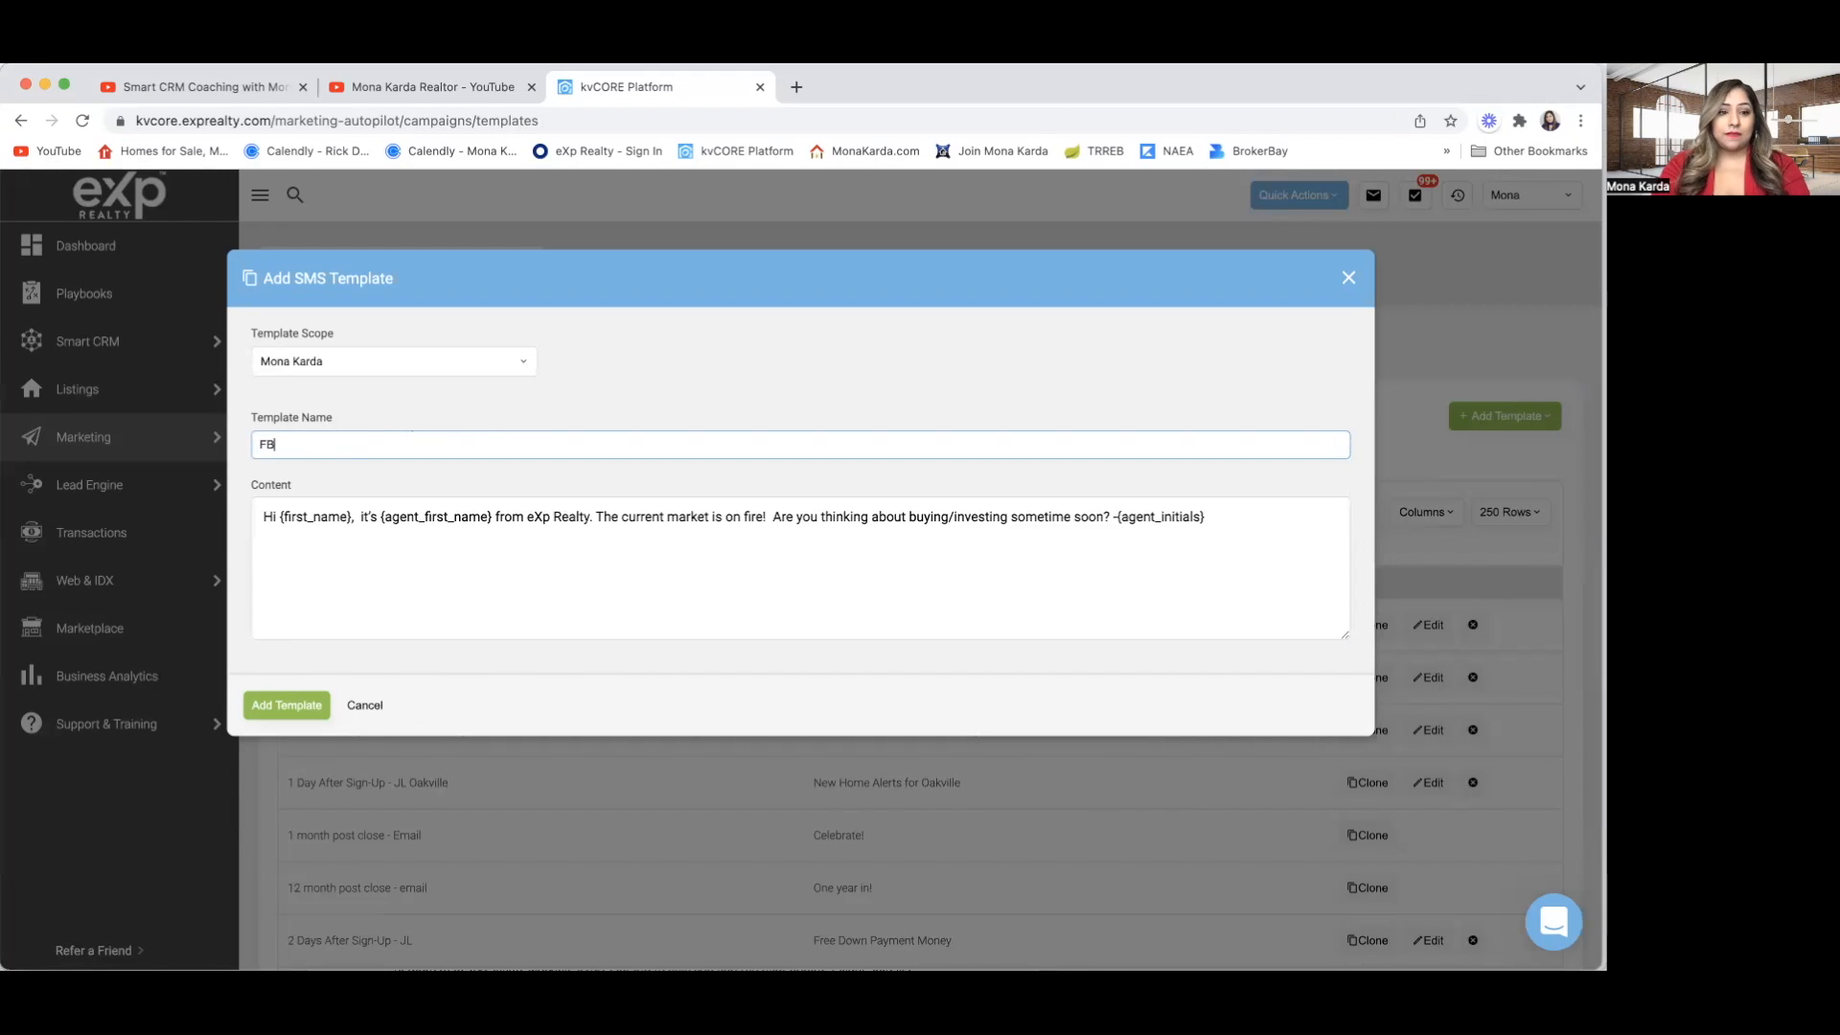
type(" a")
type(" Ads")
type(" OMP")
type(" - ")
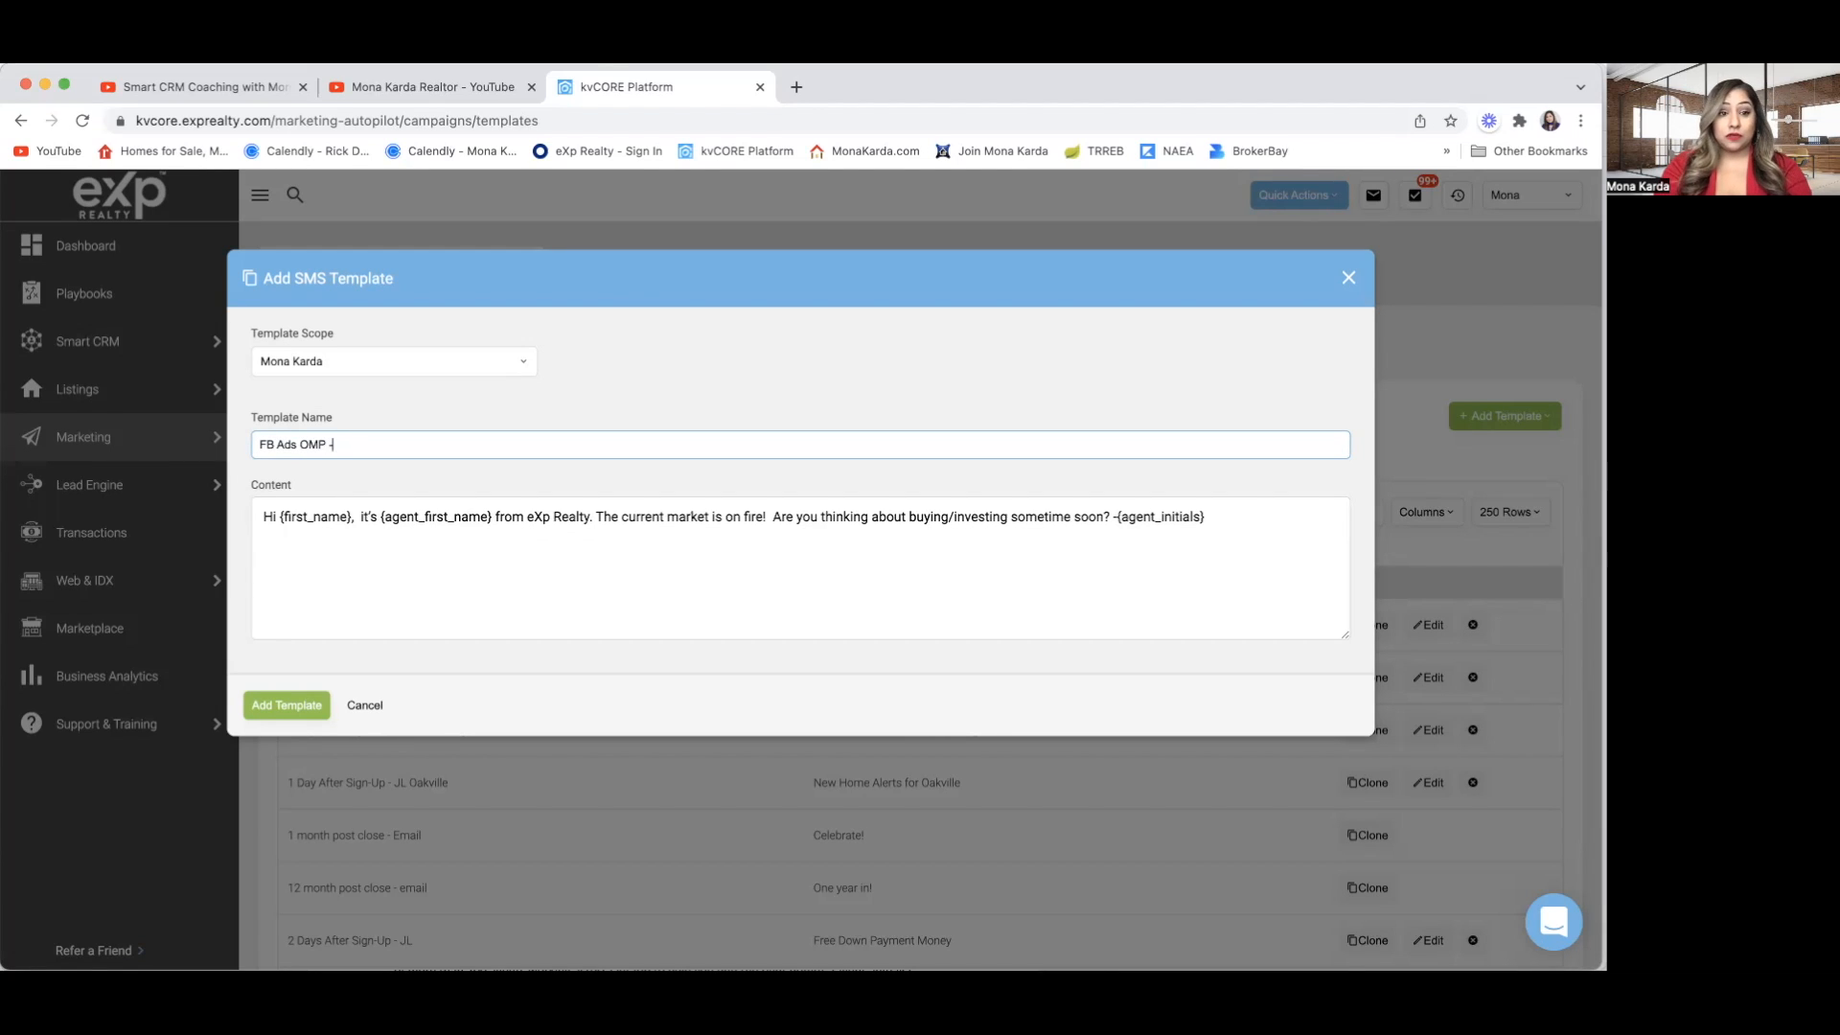
type("Day")
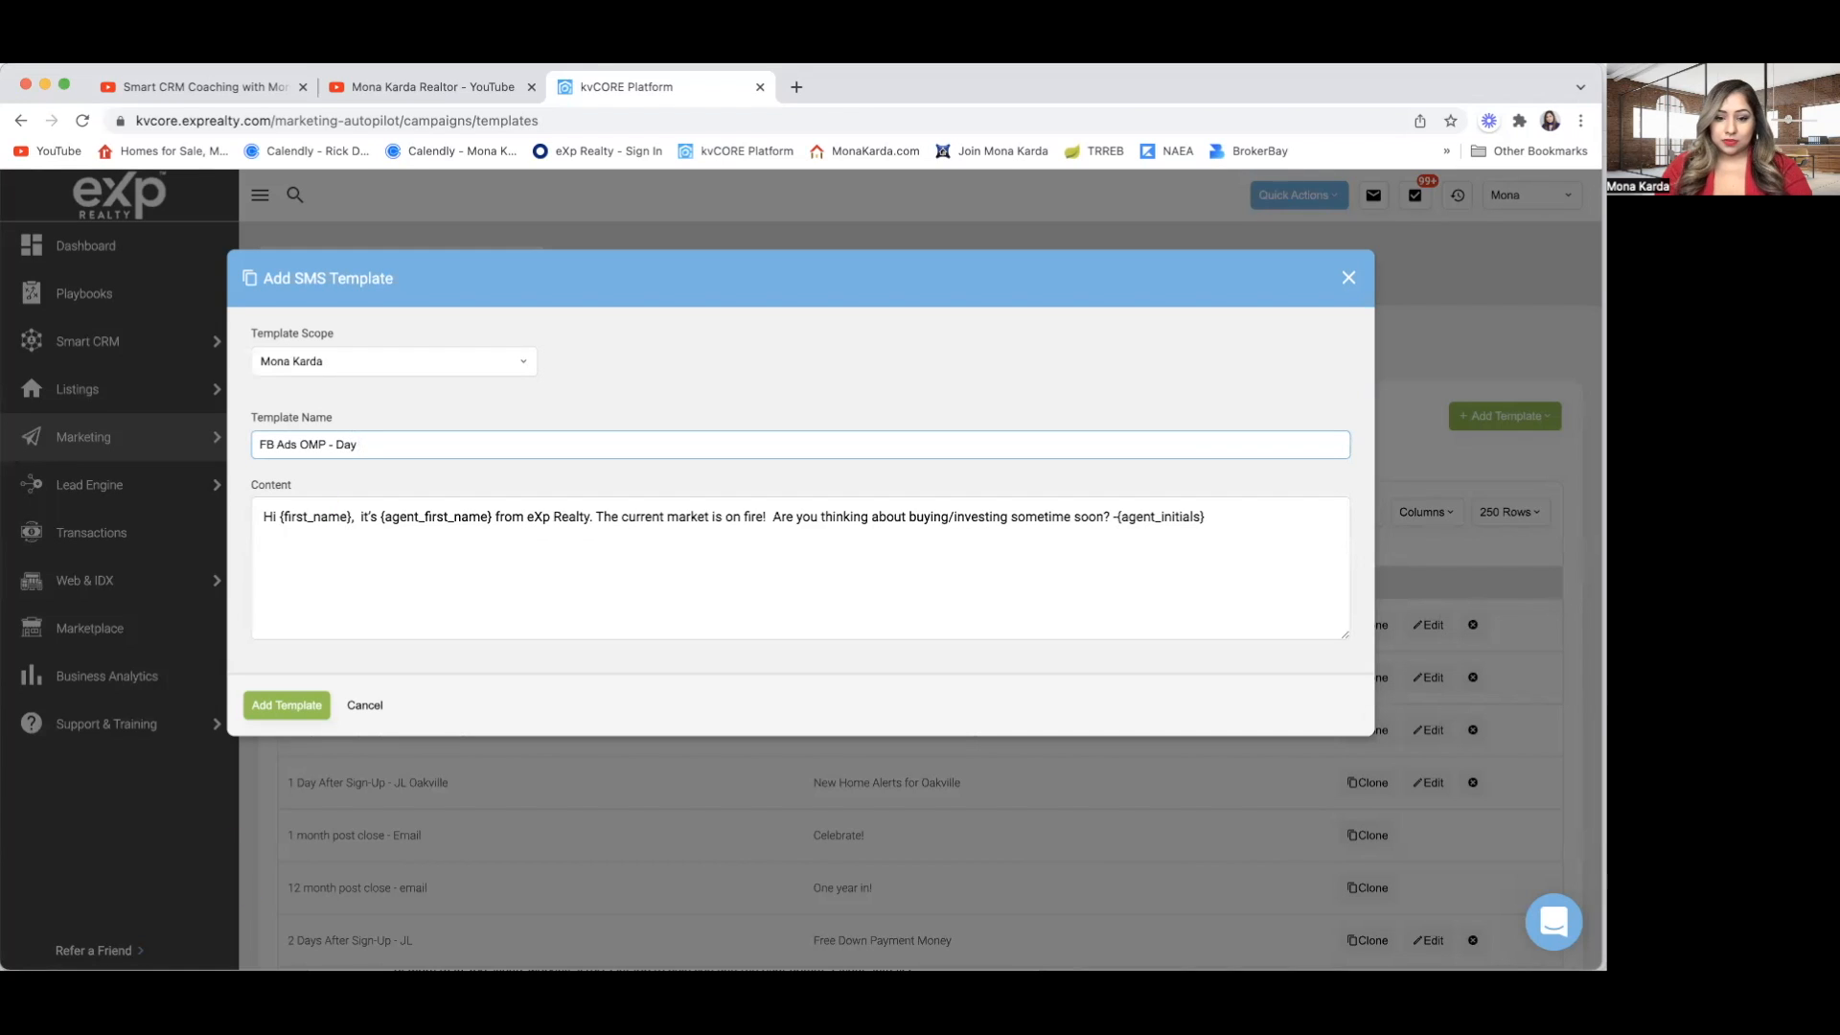
key("super+Tab")
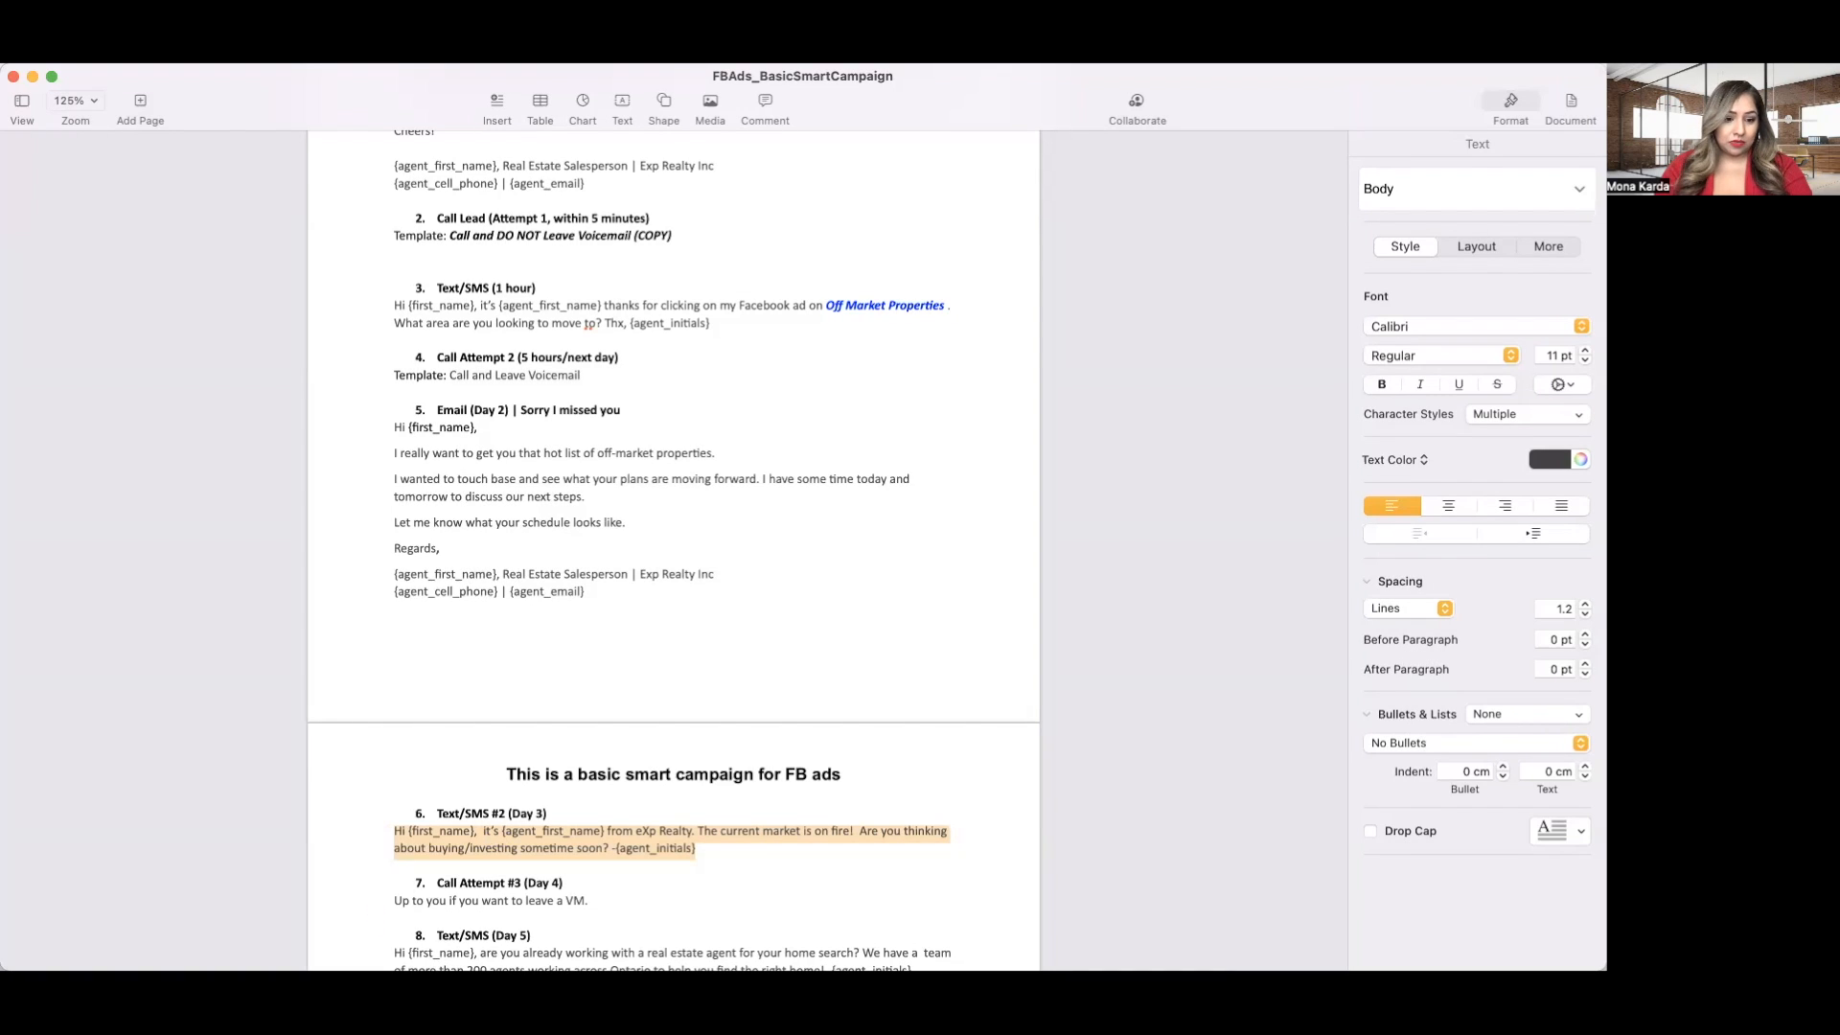
key("super+Tab")
type("3")
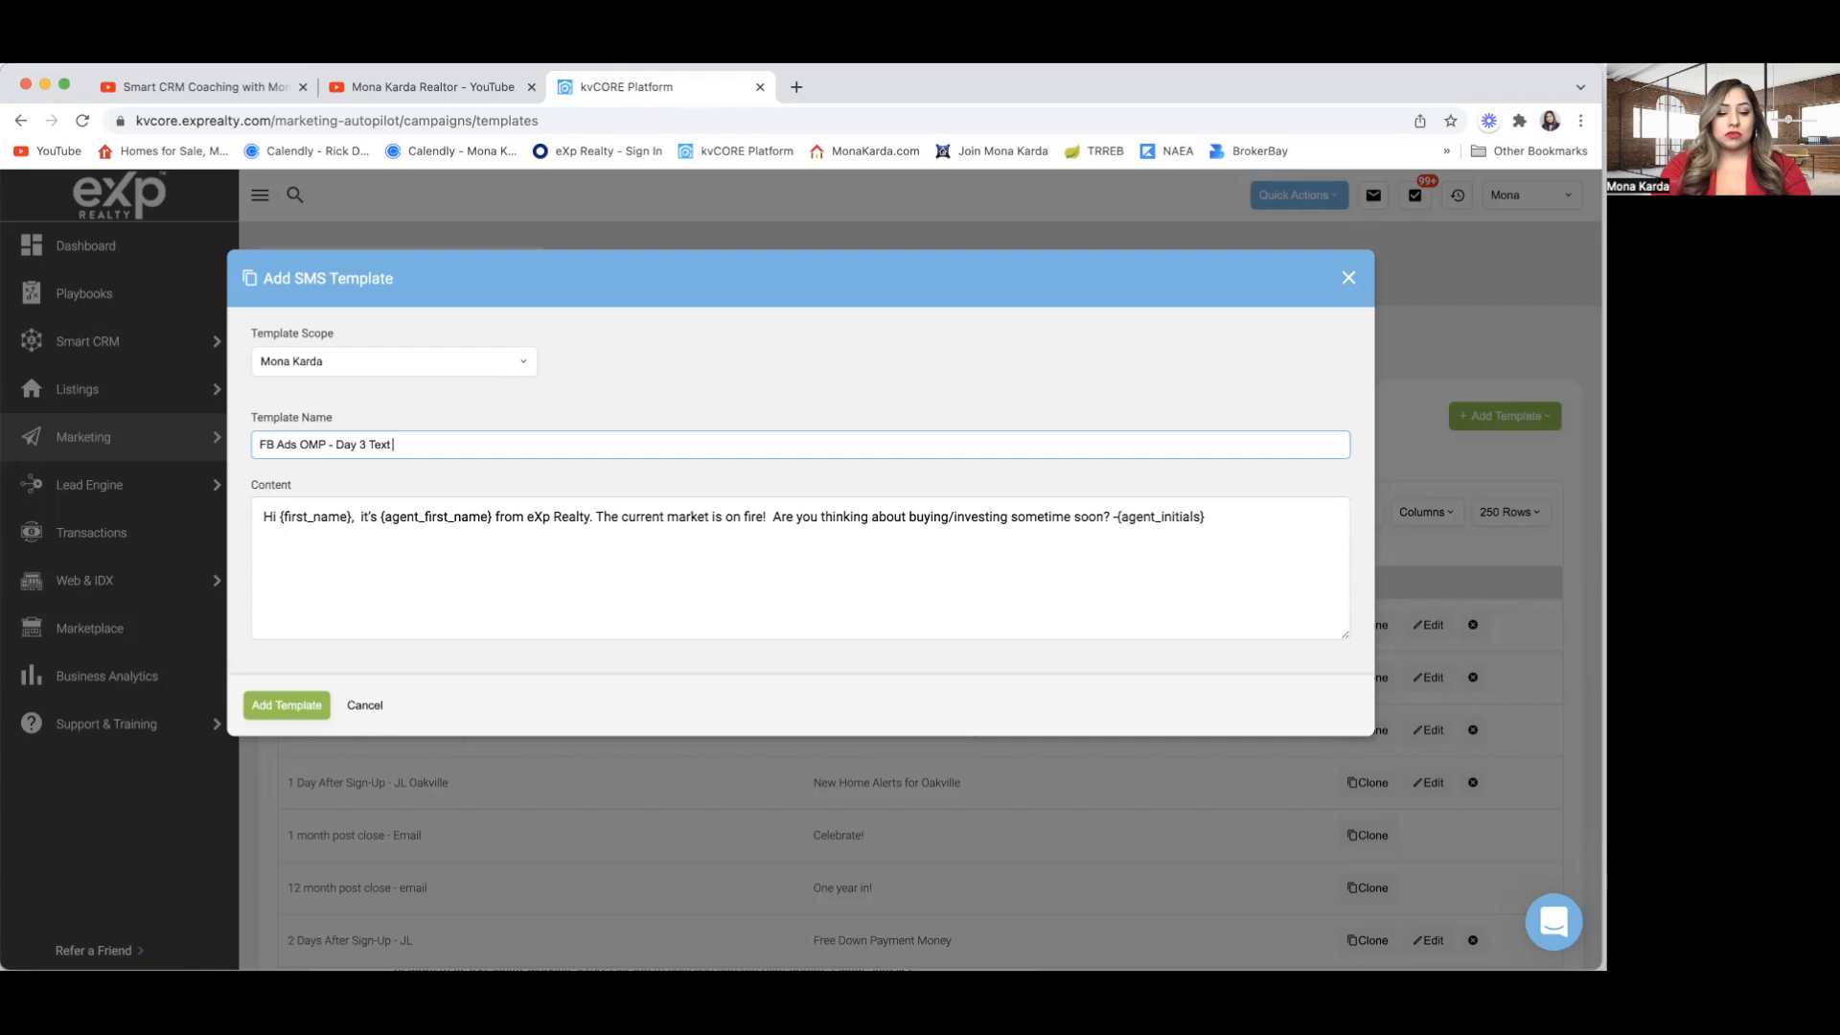
type("2")
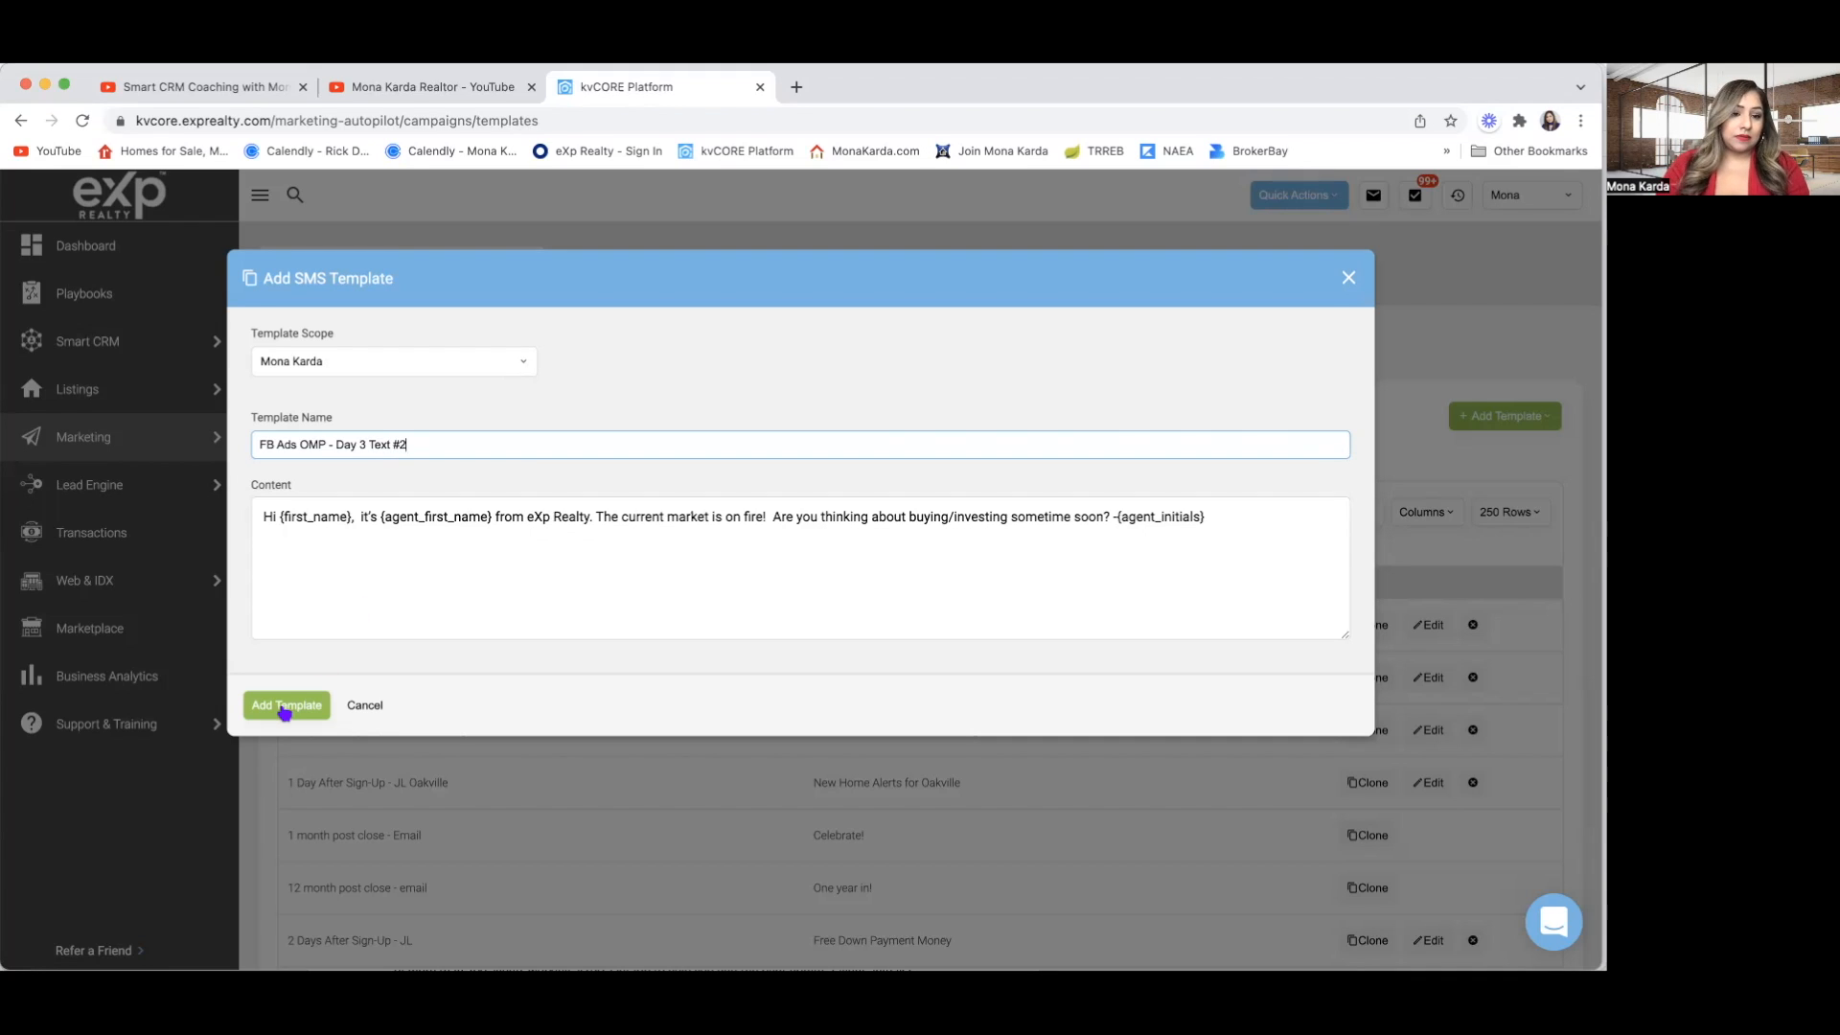
Copy the full template name for reuse and save the new text template.
left_click_drag(428, 443, 336, 444)
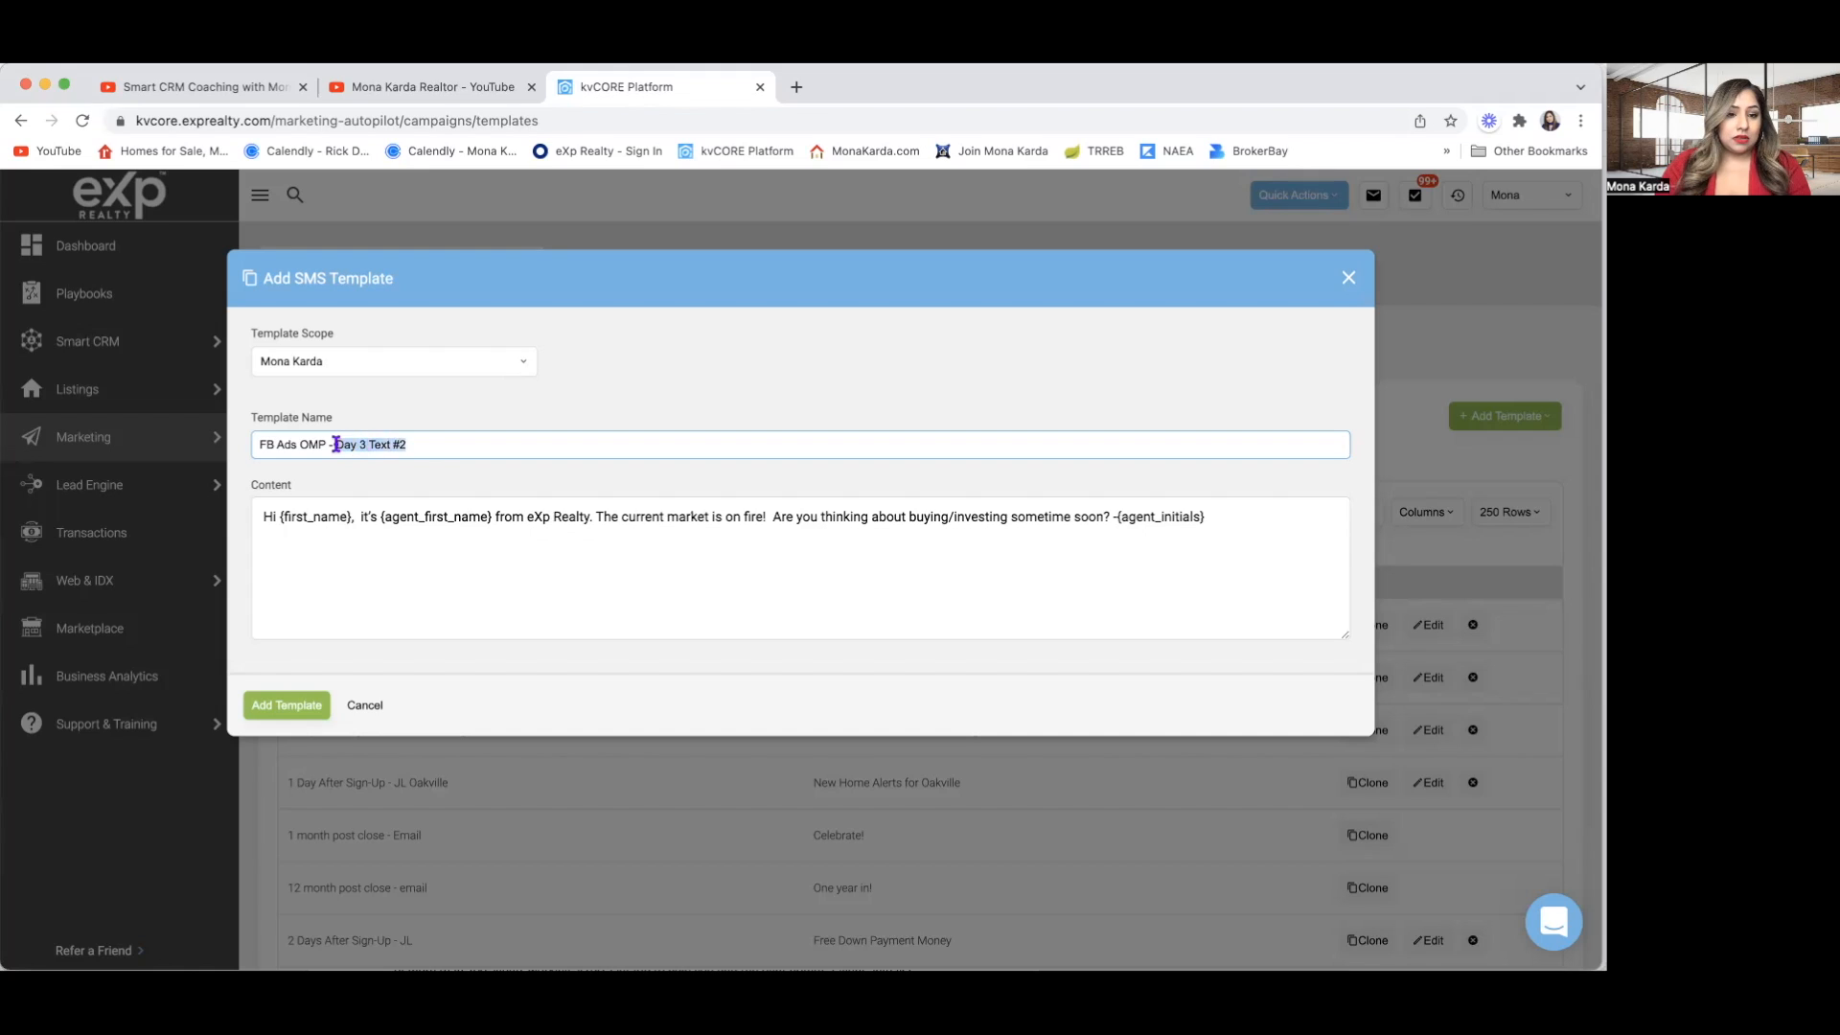
left_click_drag(452, 443, 200, 454)
key("super+c")
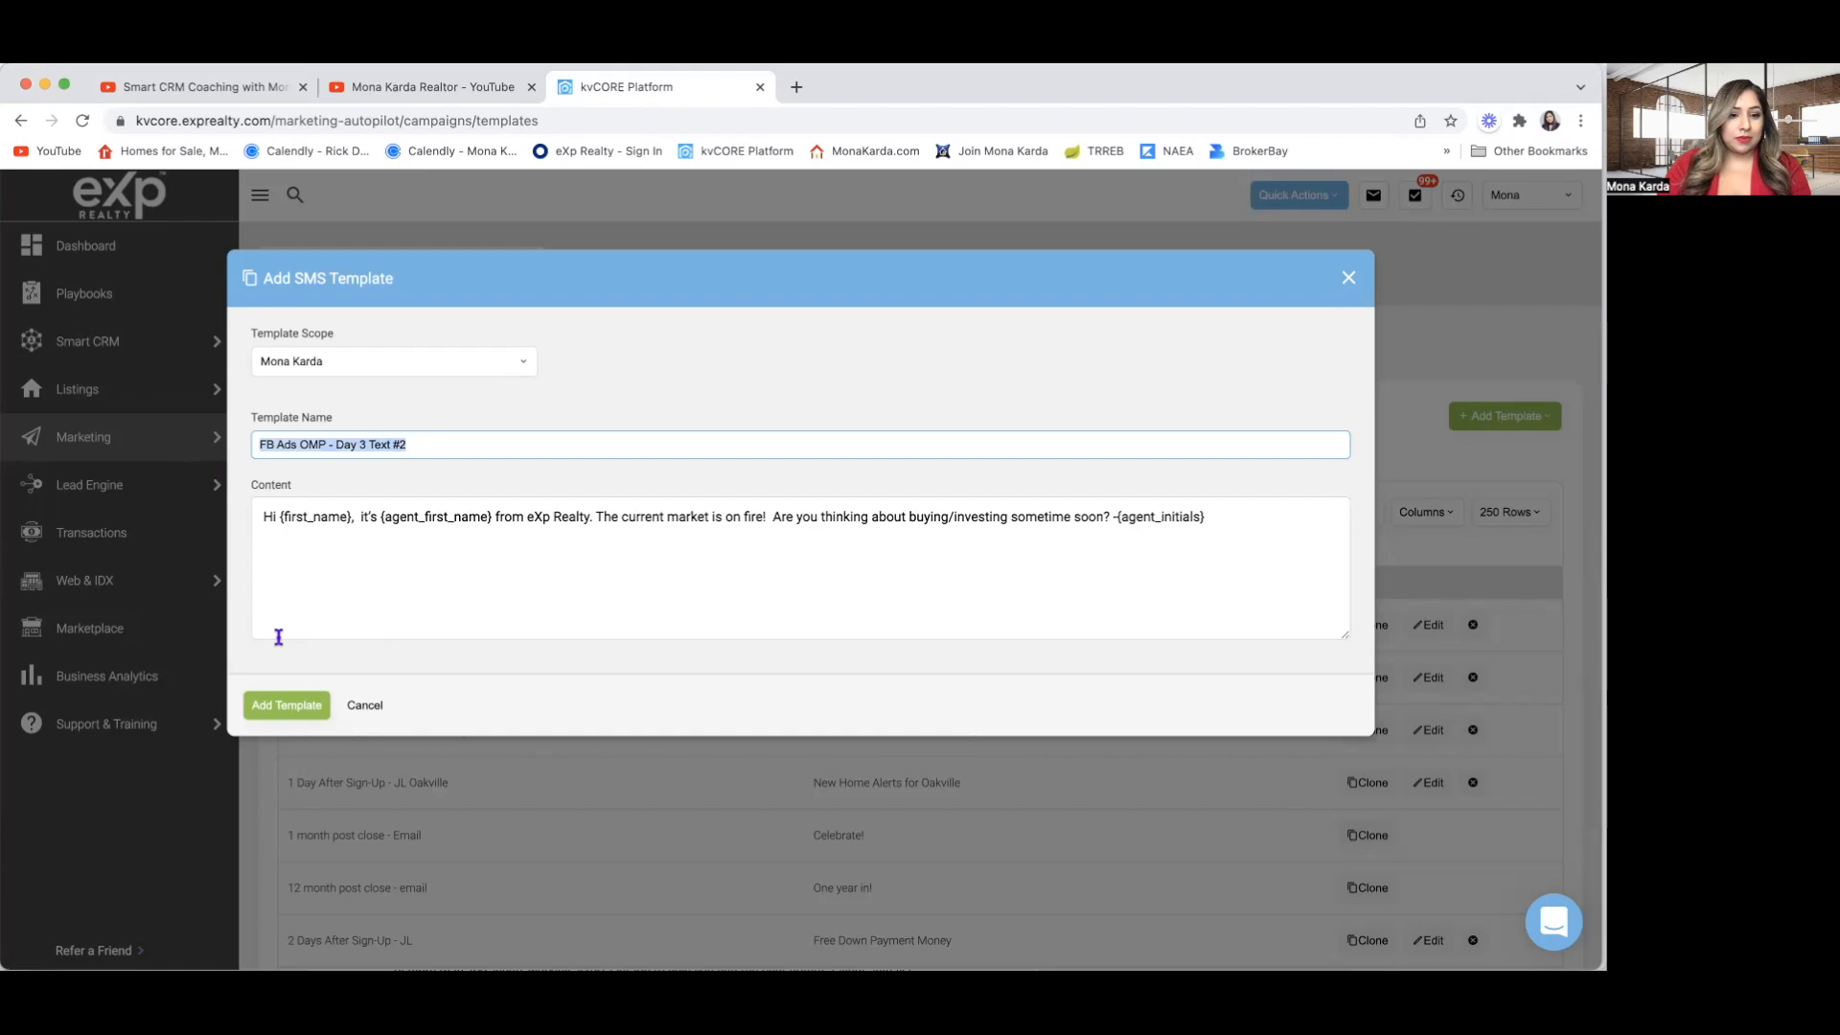
left_click(293, 705)
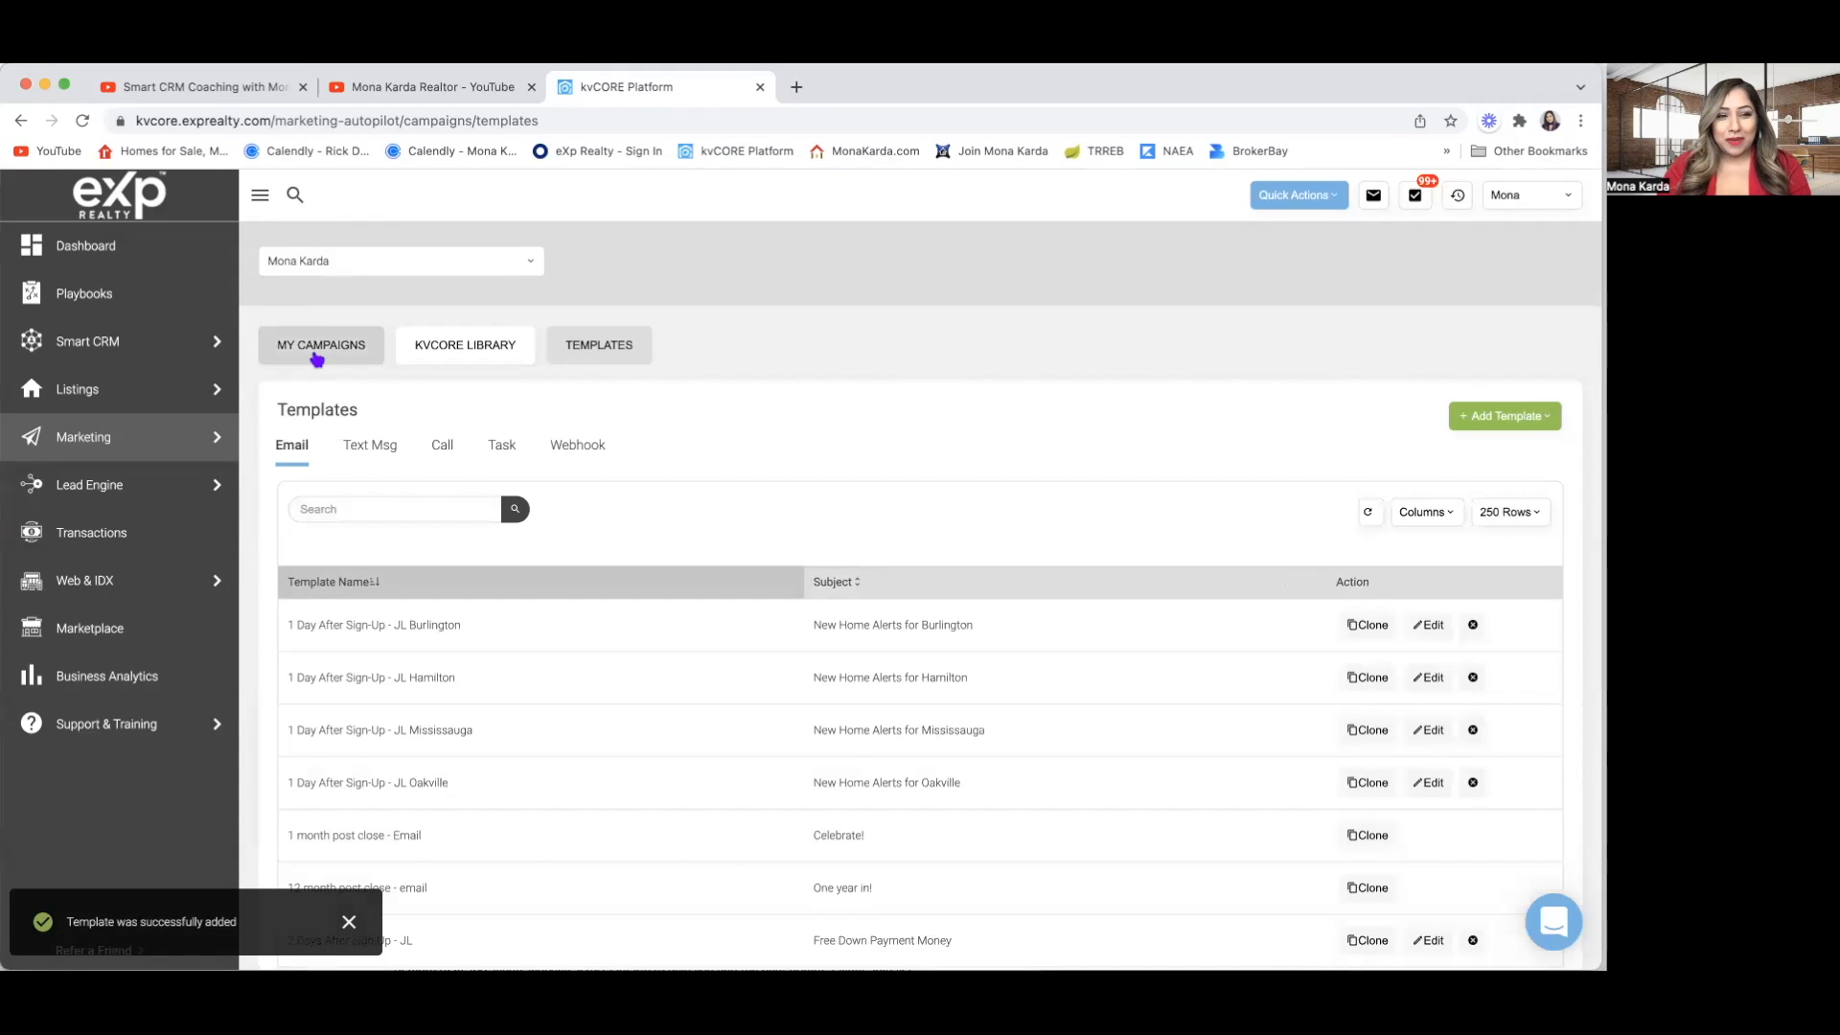
Return to the list of own campaigns and open "FB Ads for Off Market Properties".
left_click(317, 358)
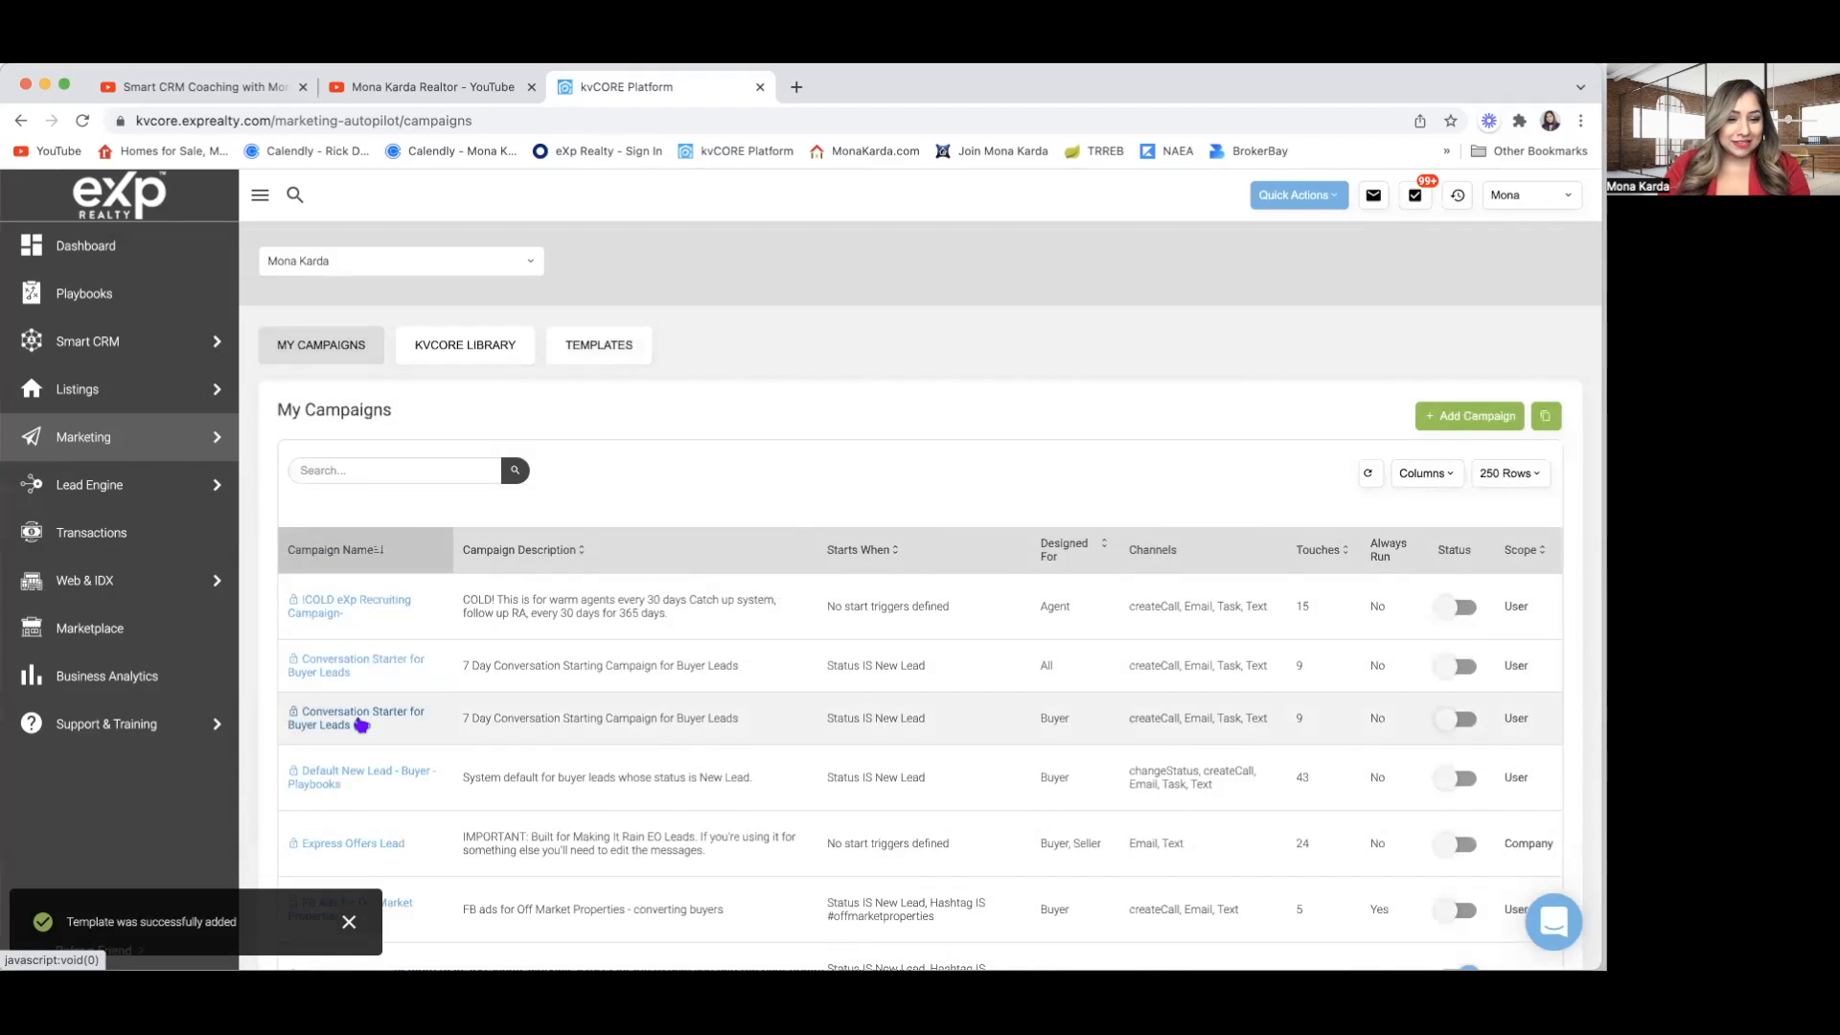
scroll(361, 721, "down", 3)
scroll(361, 725, "down", 3)
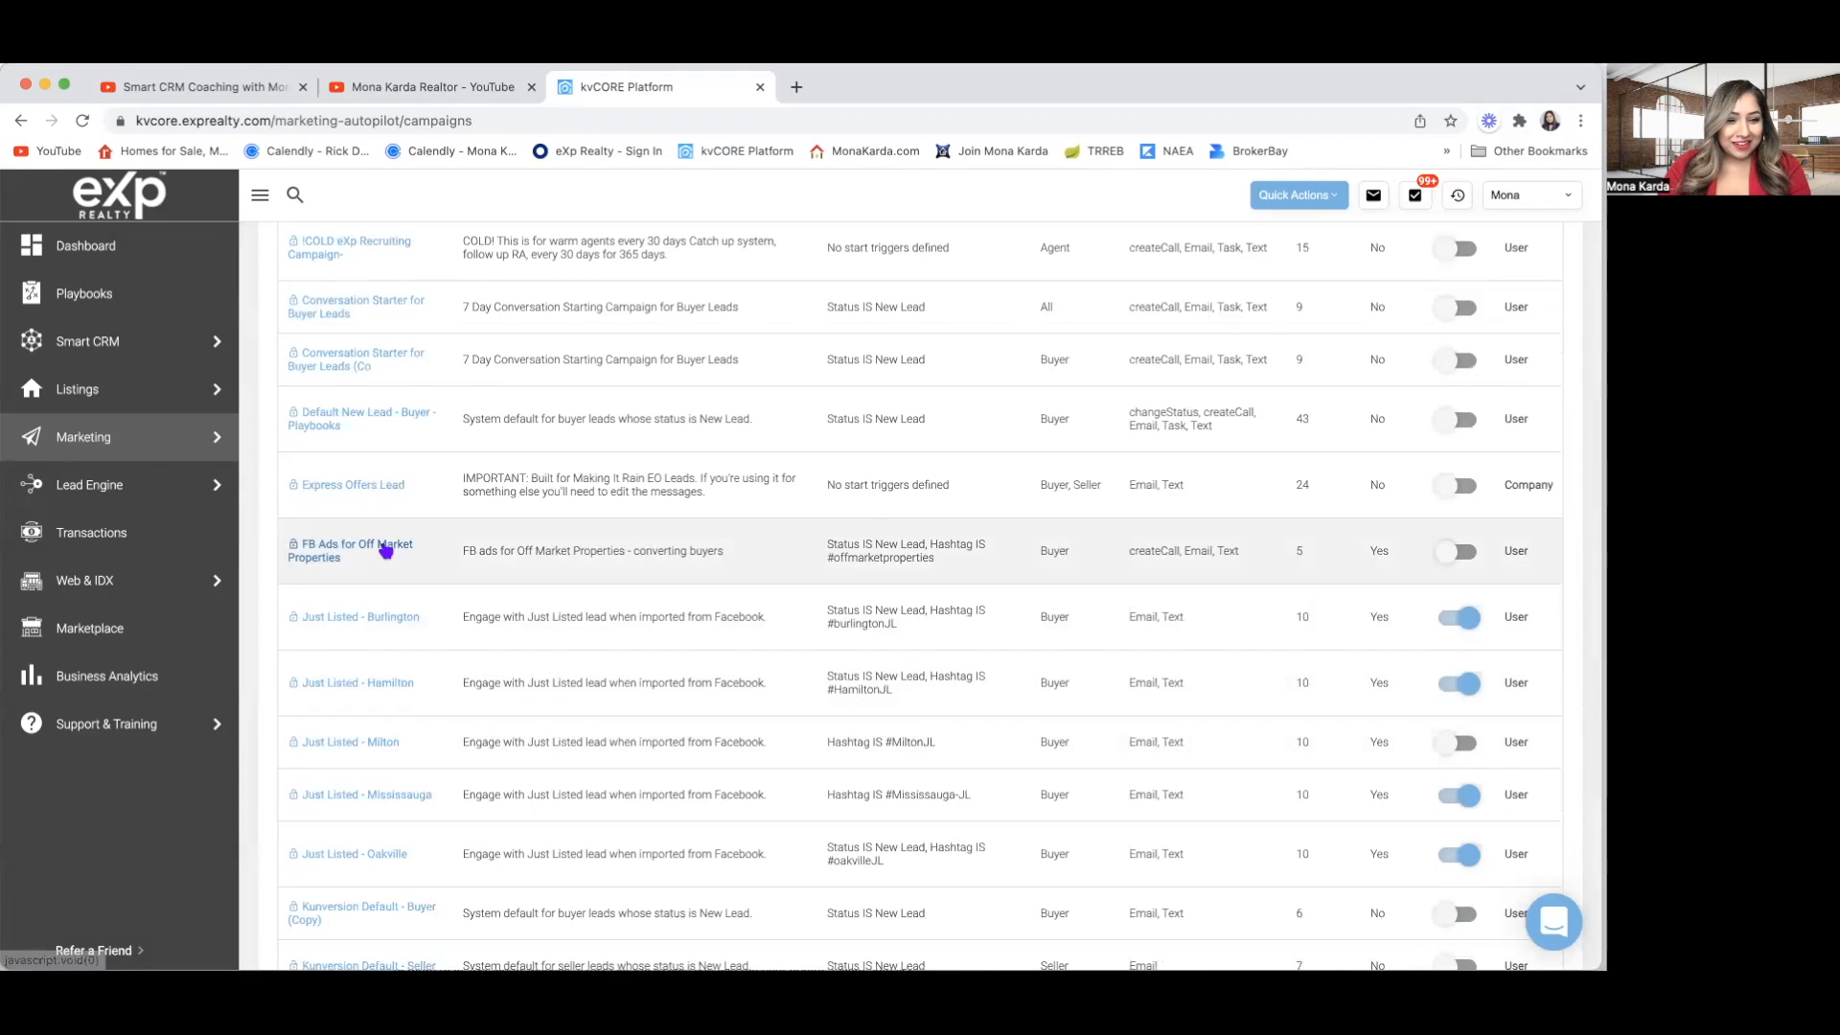
left_click(386, 549)
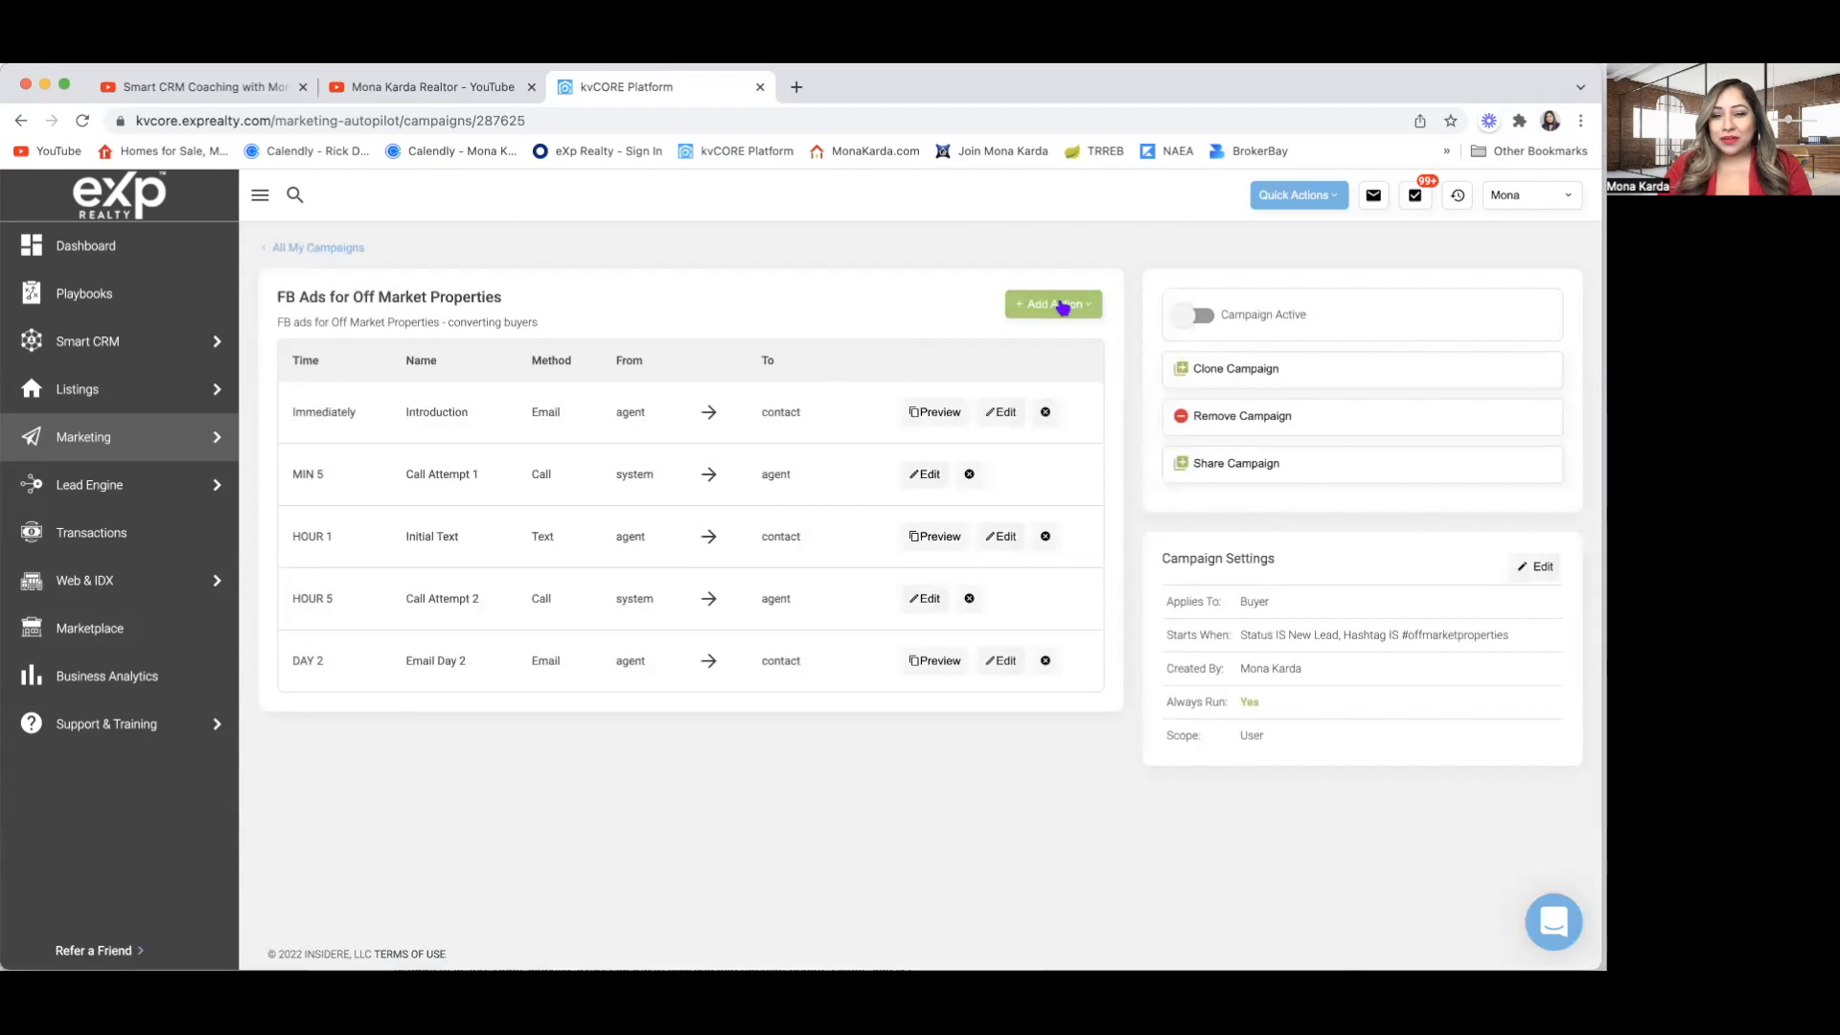
Start a new text action in the campaign and assign it the "FB Ads OMP - Day 3 Text #2" template.
left_click(1062, 306)
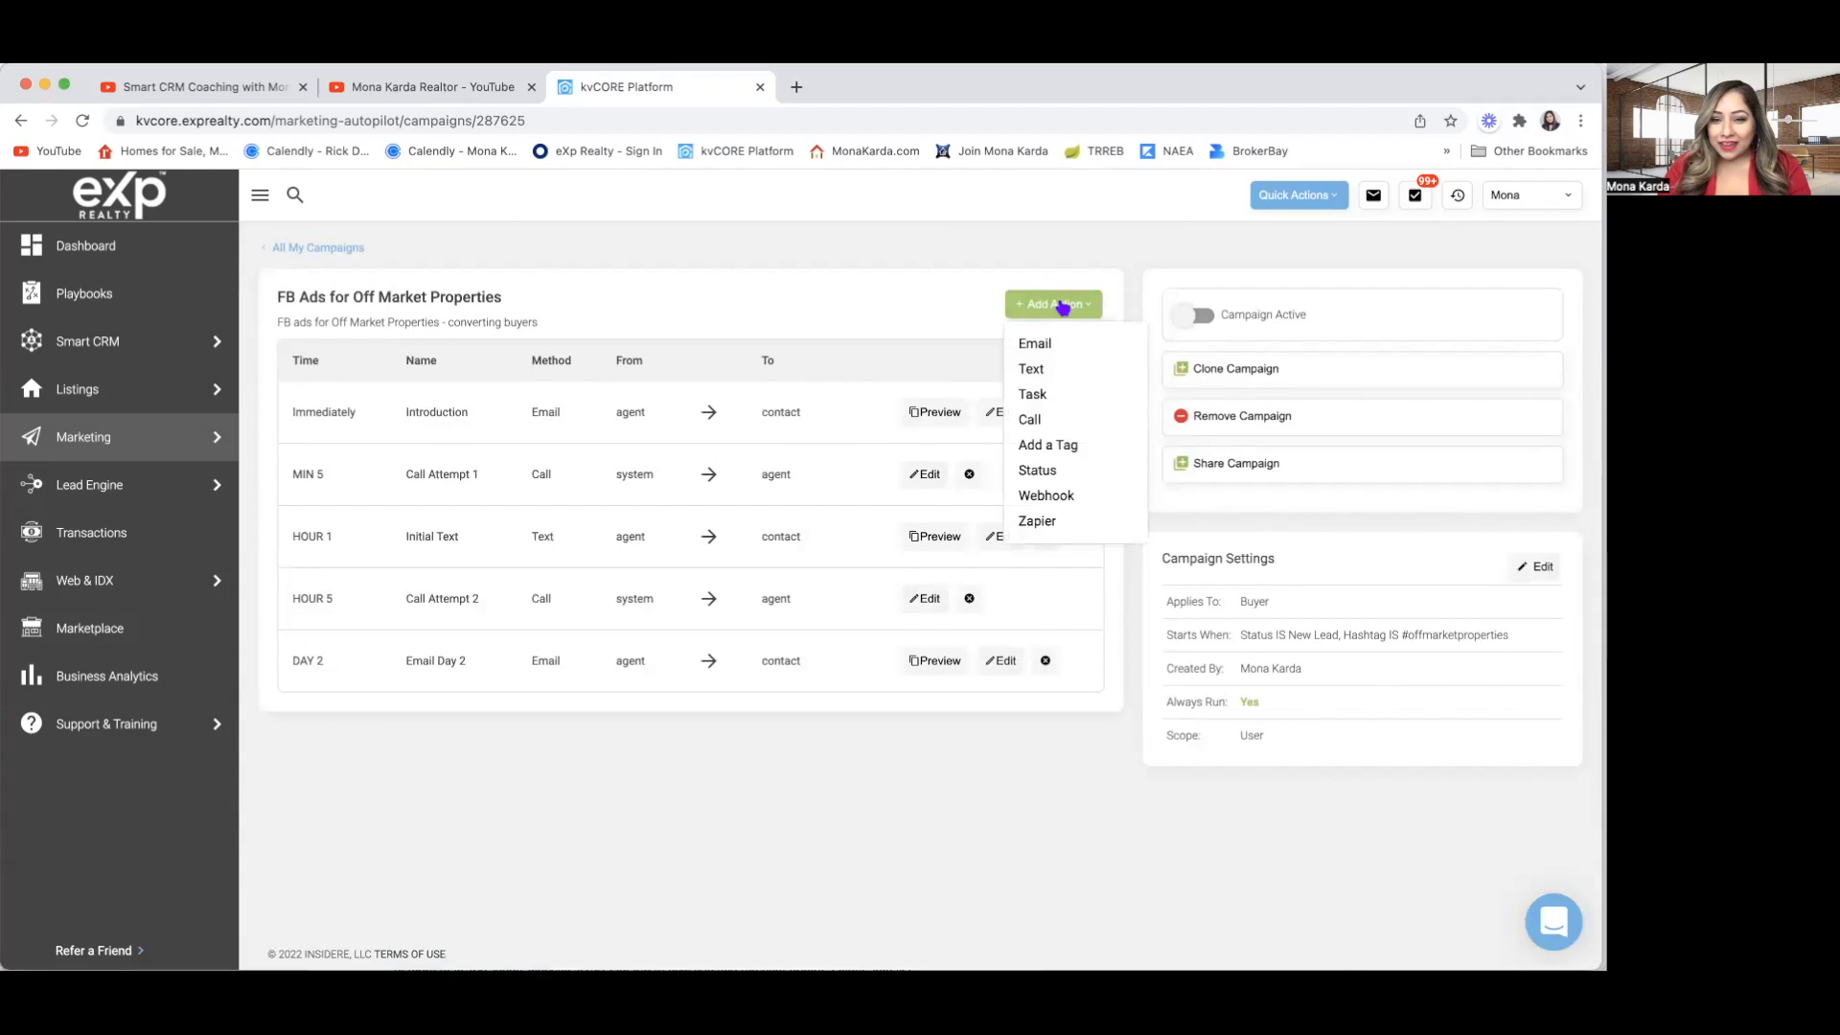
left_click(1049, 374)
left_click(523, 422)
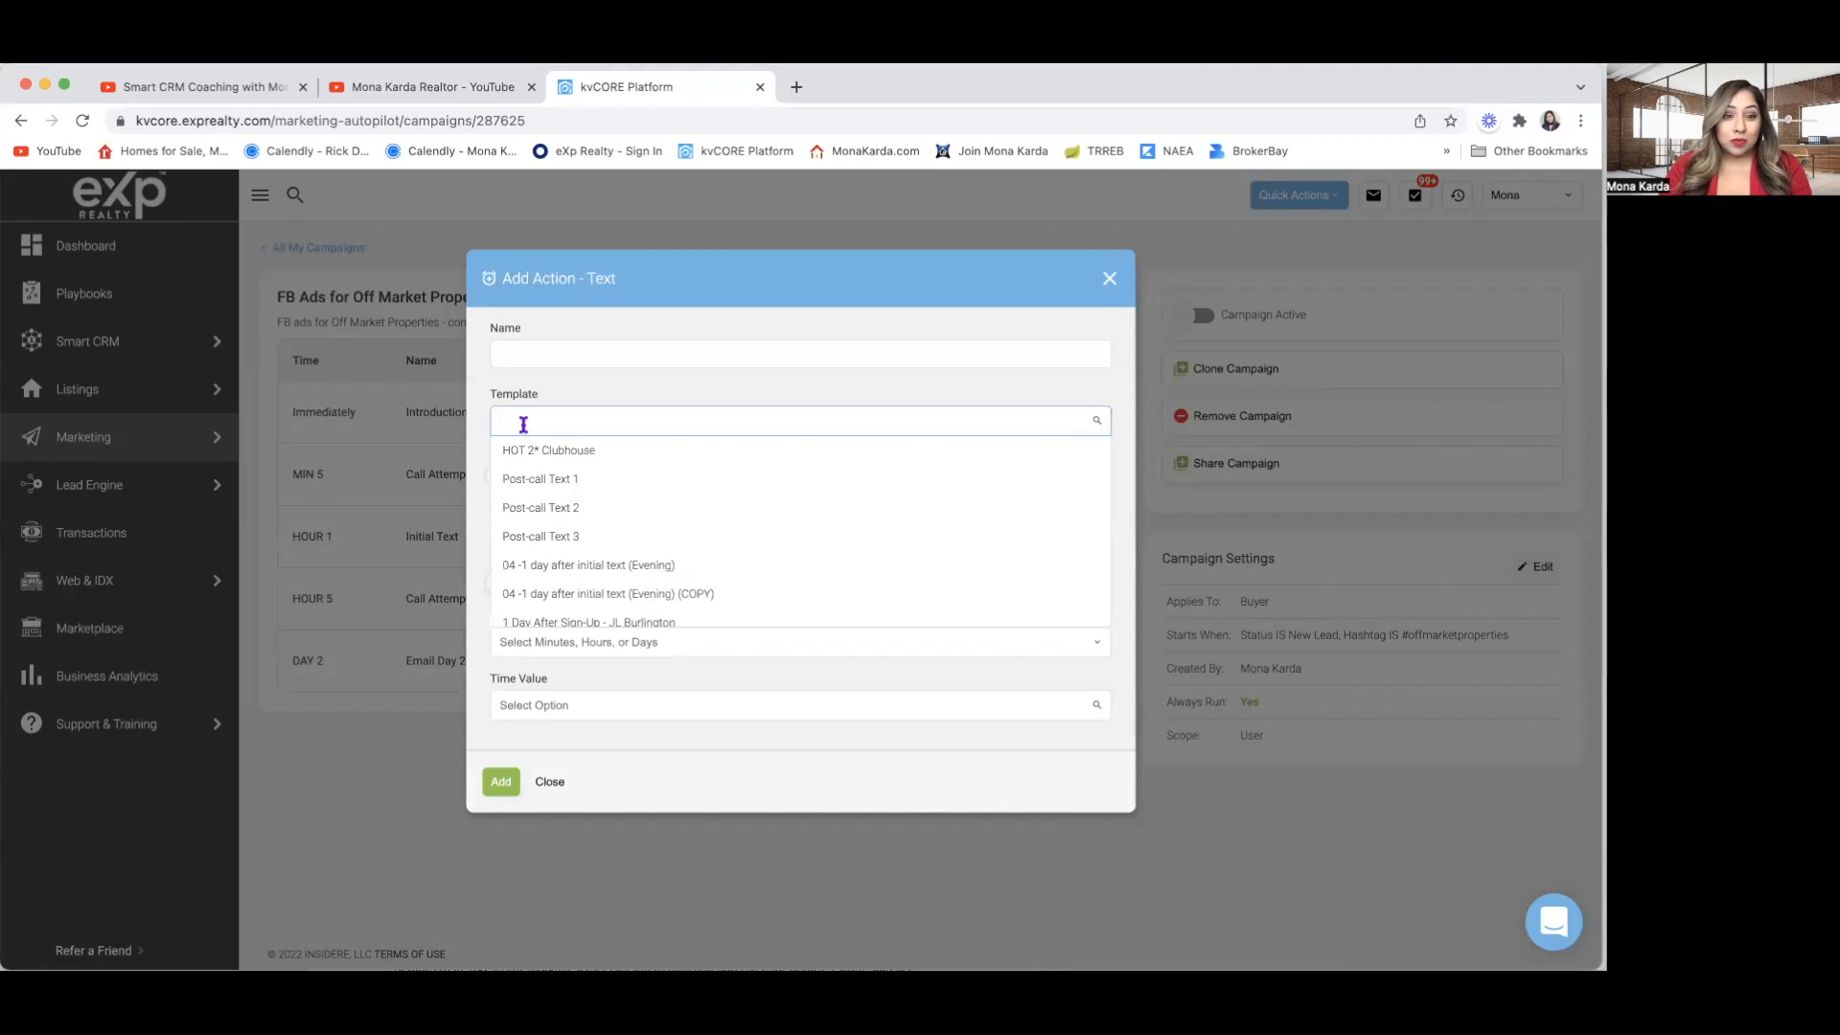
key("super+v")
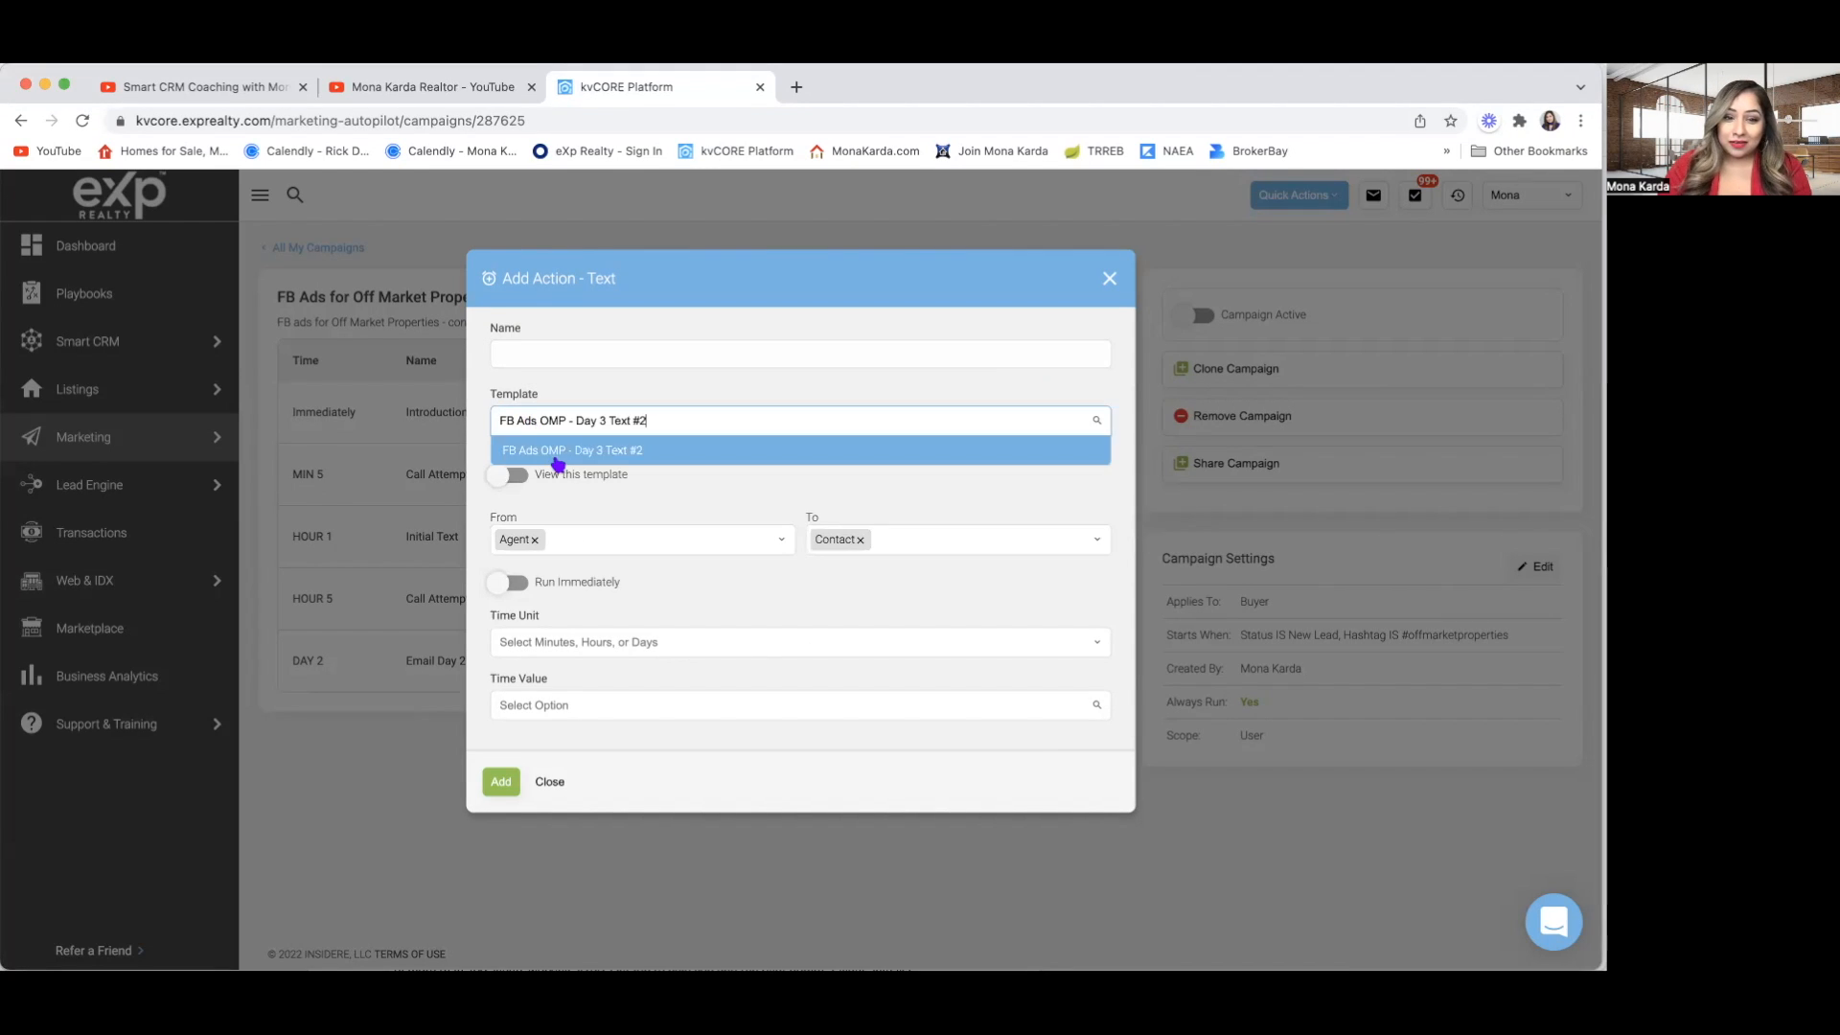
left_click(558, 450)
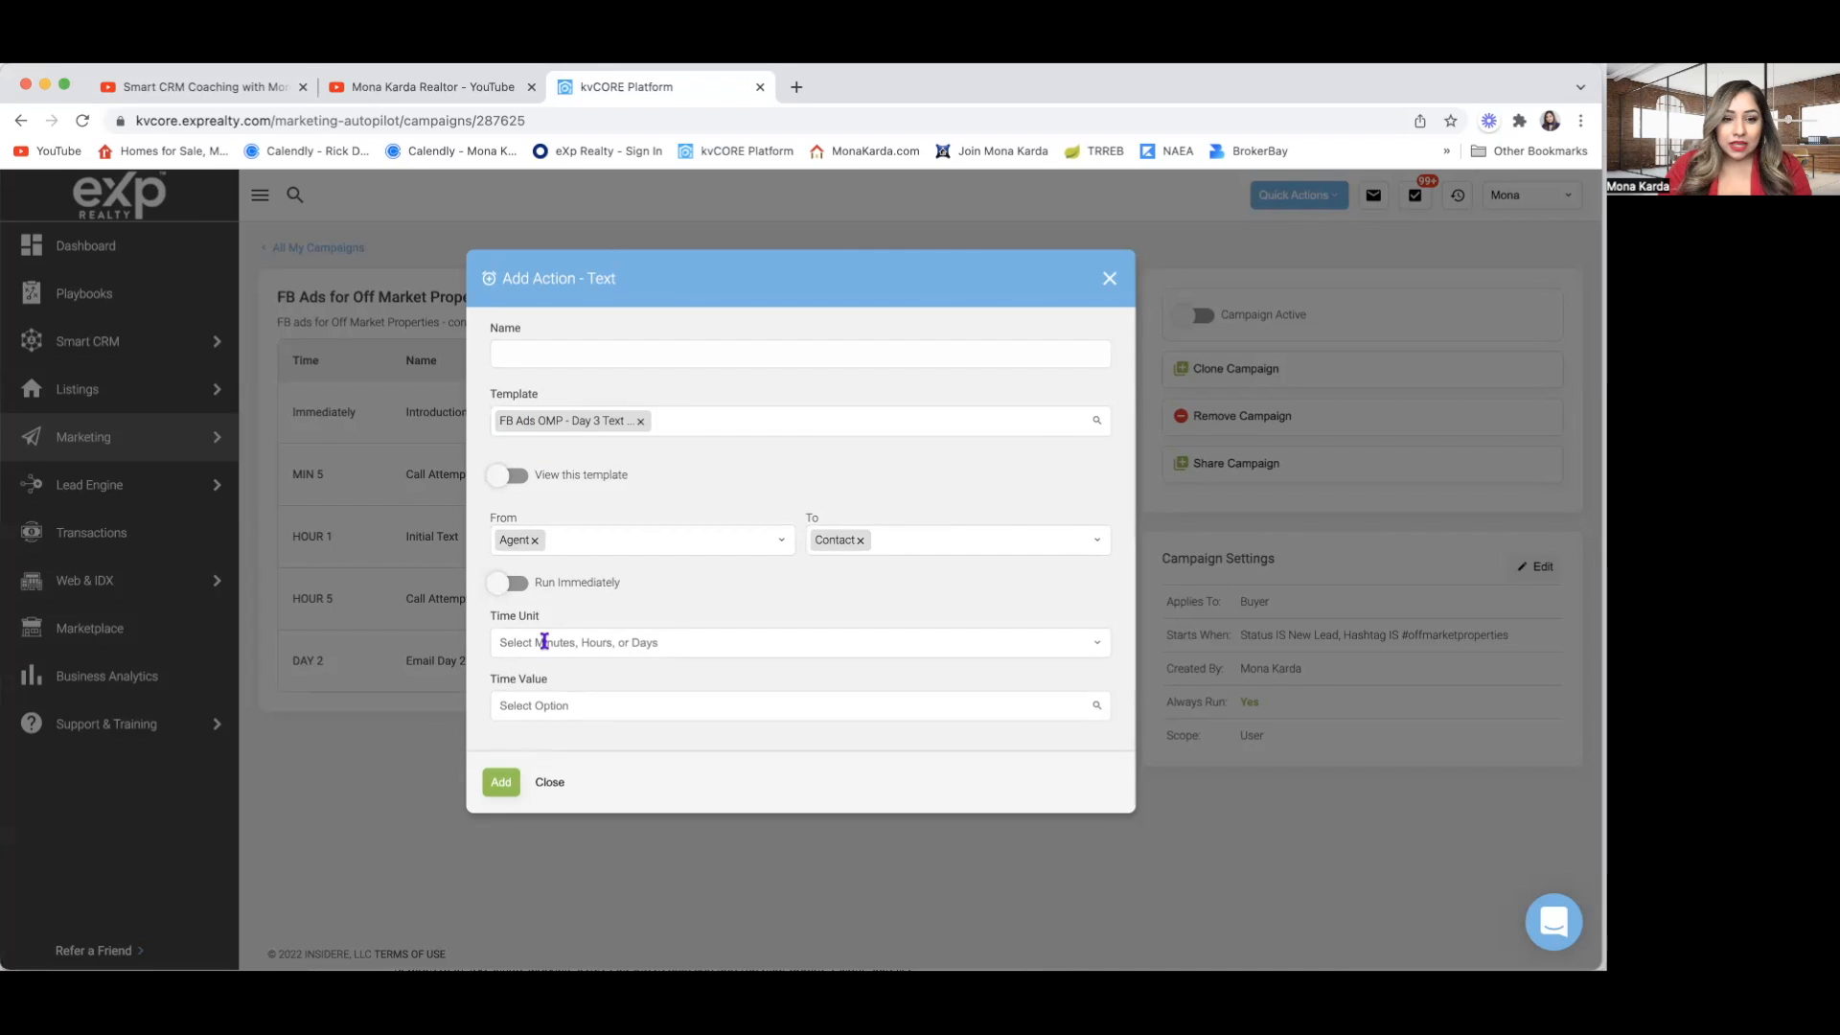
Set the text action's timing to 3 days.
left_click(545, 642)
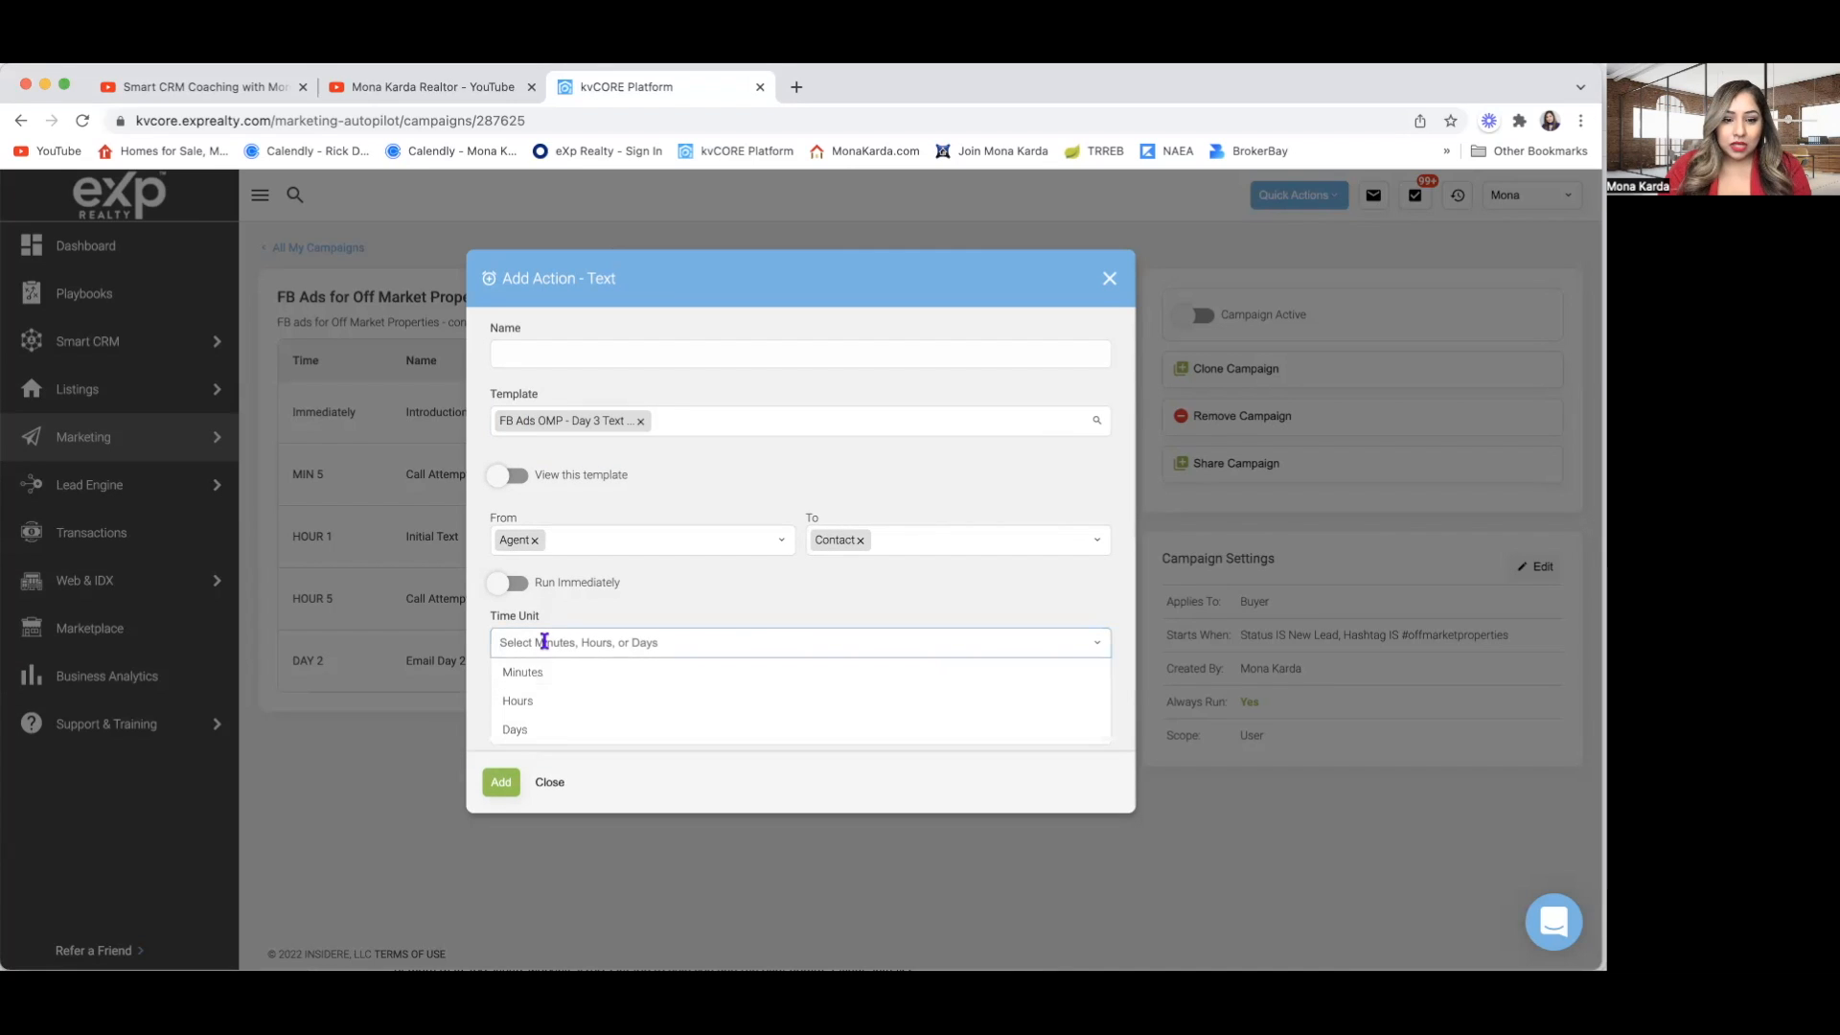
left_click(534, 732)
left_click(540, 705)
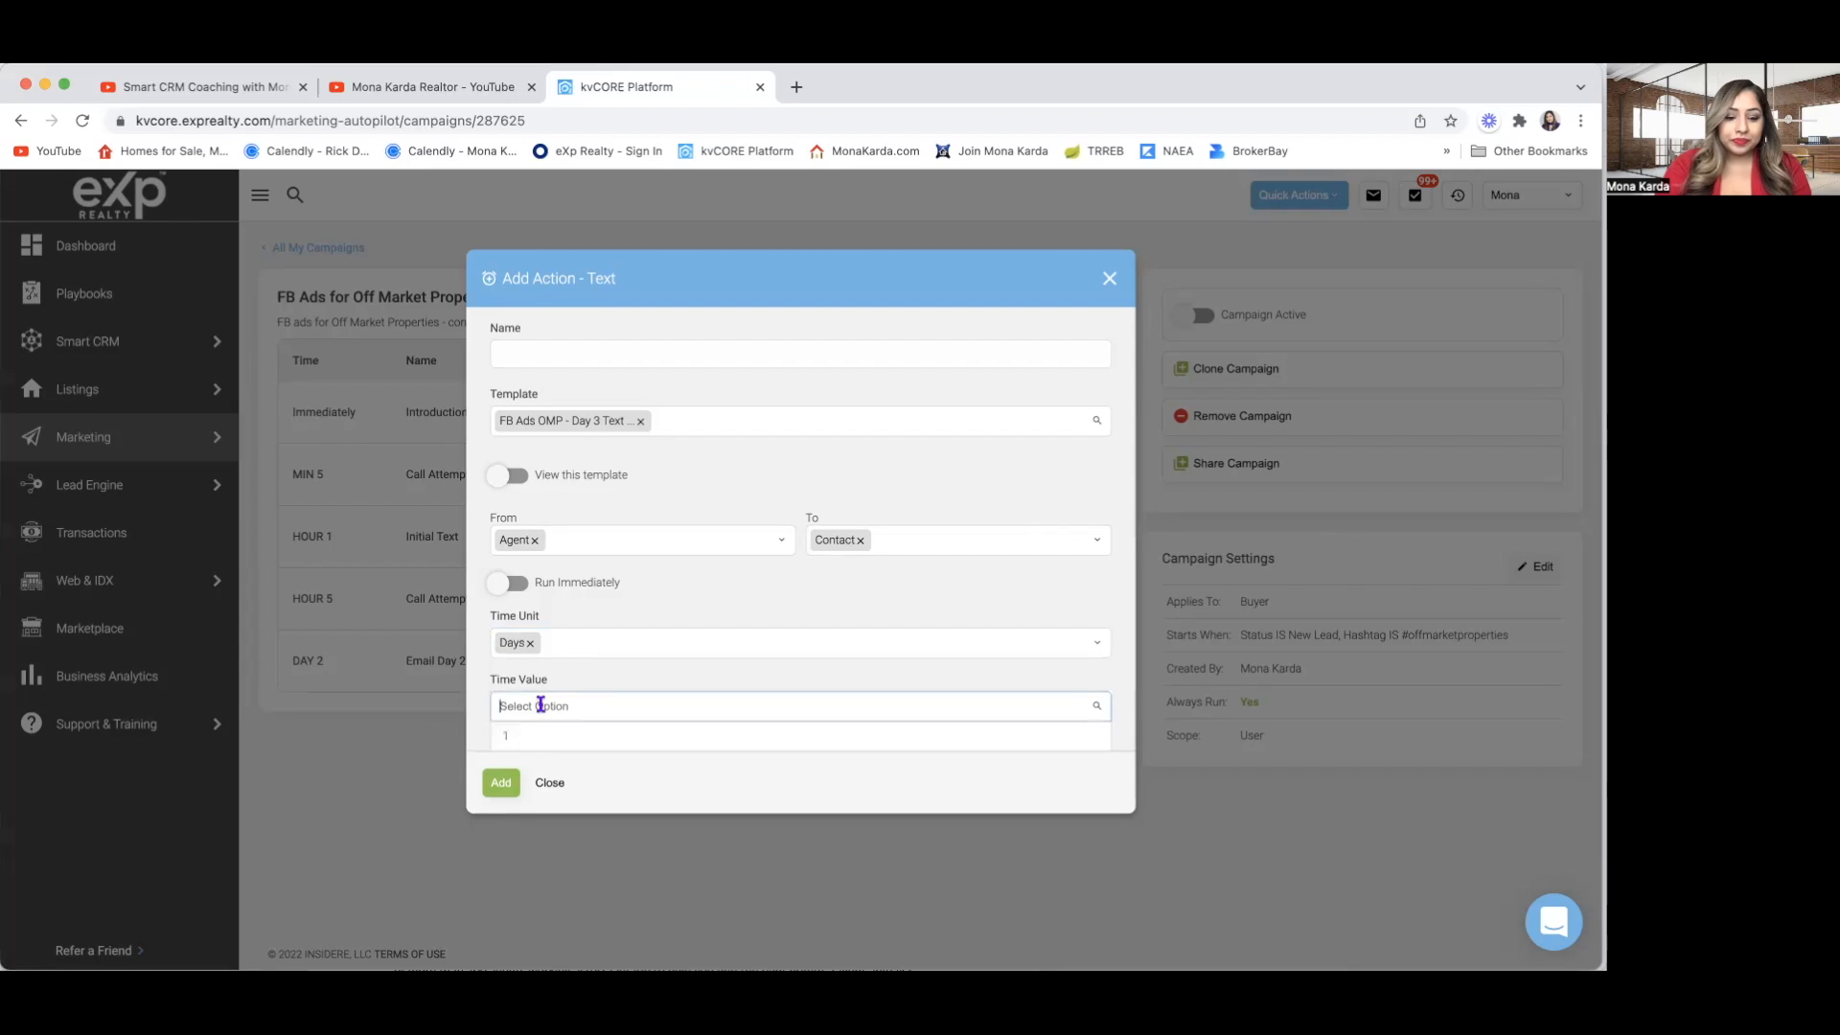
type("3")
left_click(535, 738)
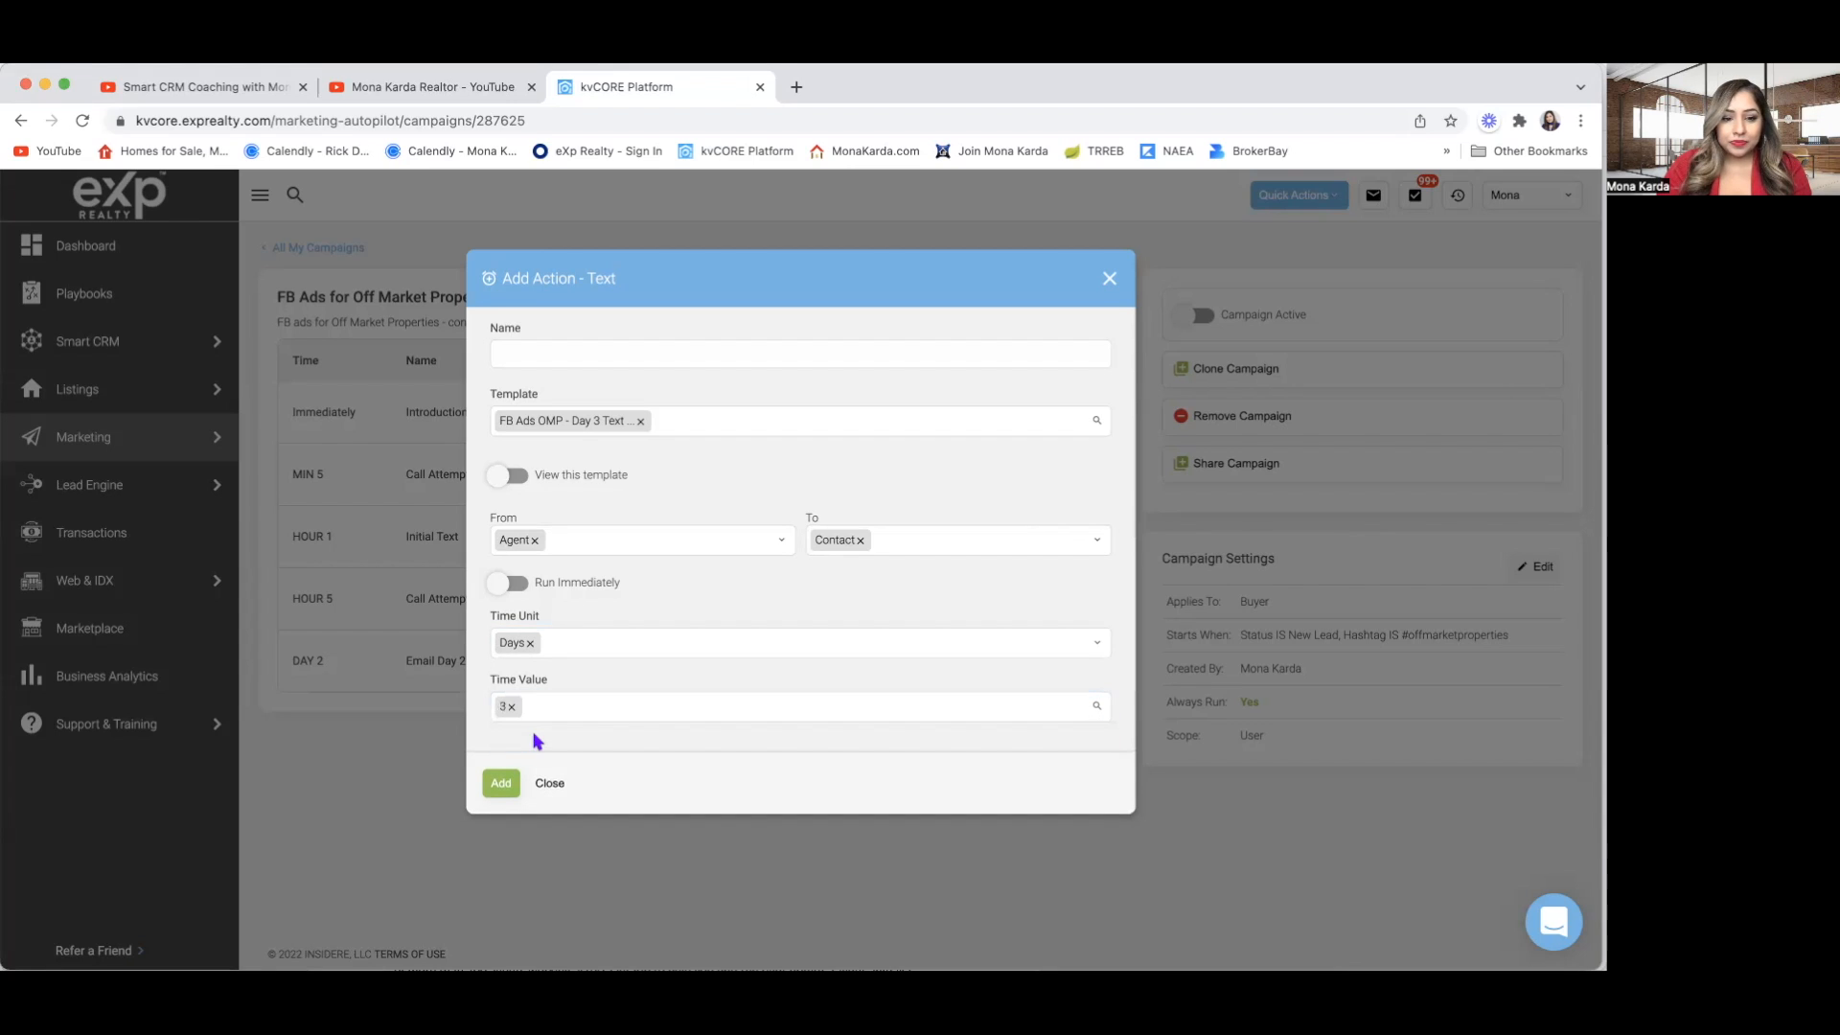
Add the text action to the campaign under the name "Text 2 Day 3" and preview its content.
left_click(569, 351)
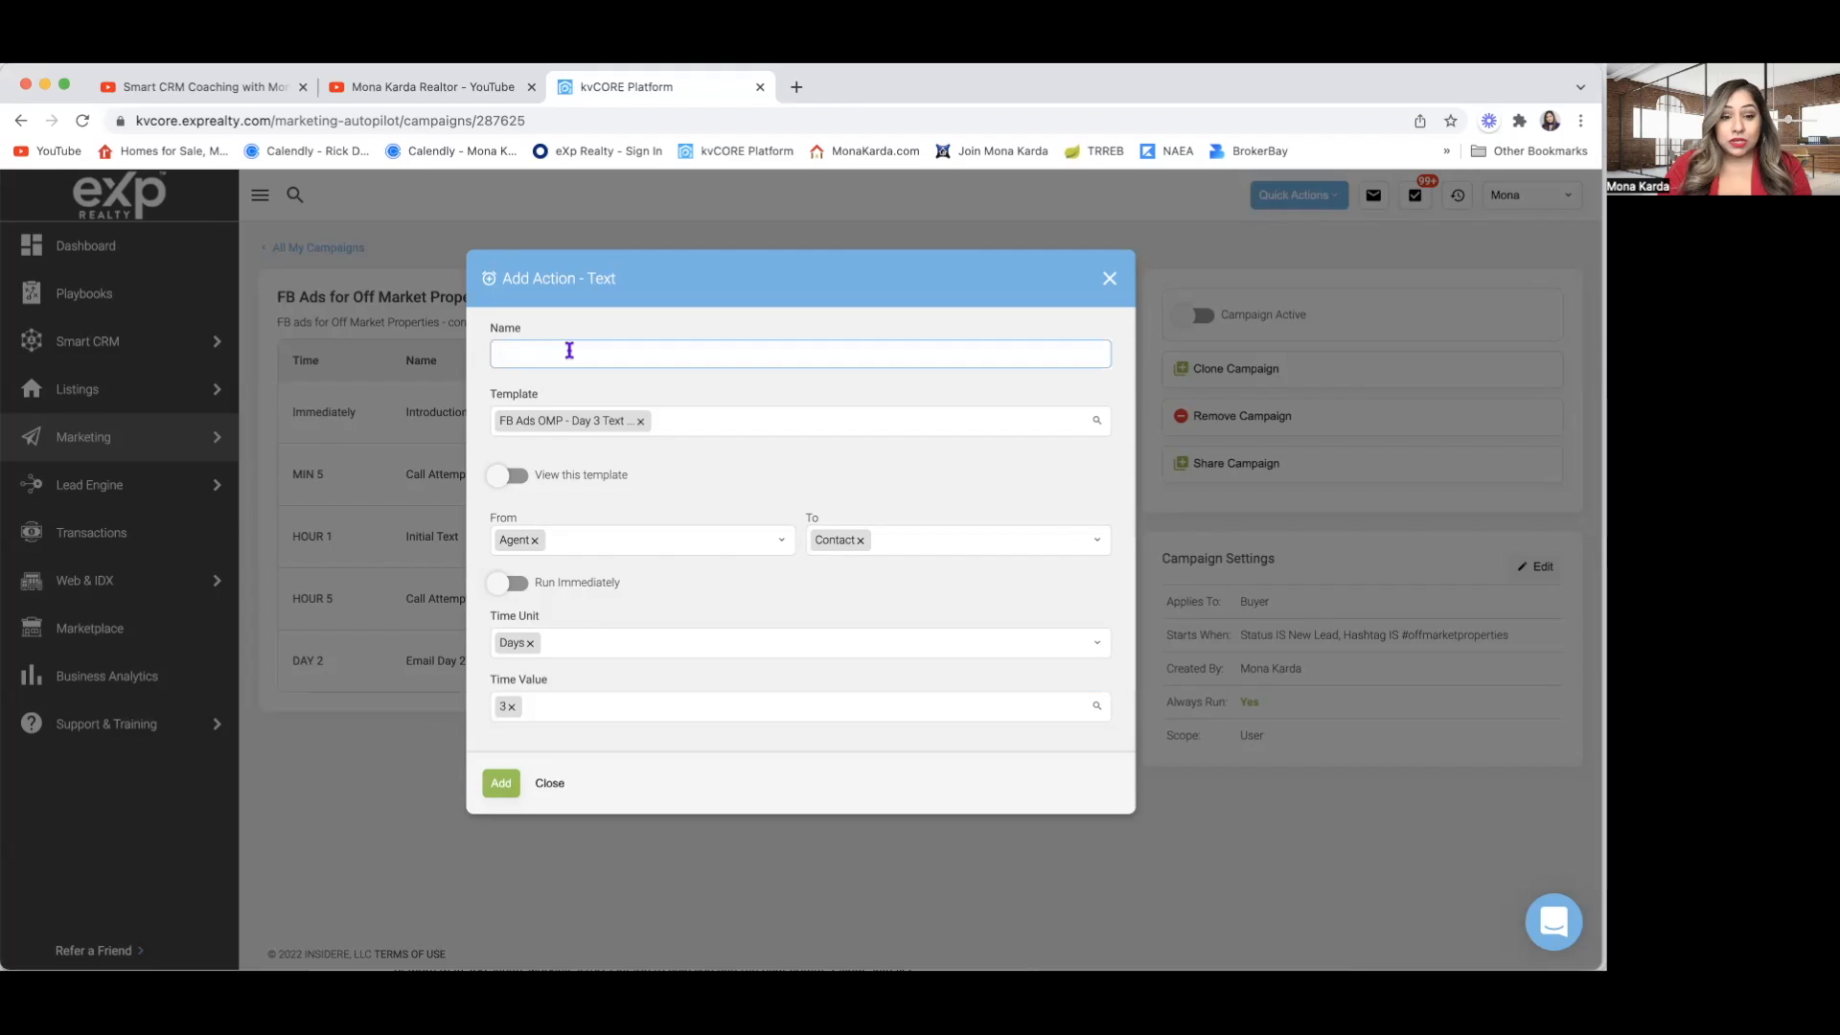
type("T")
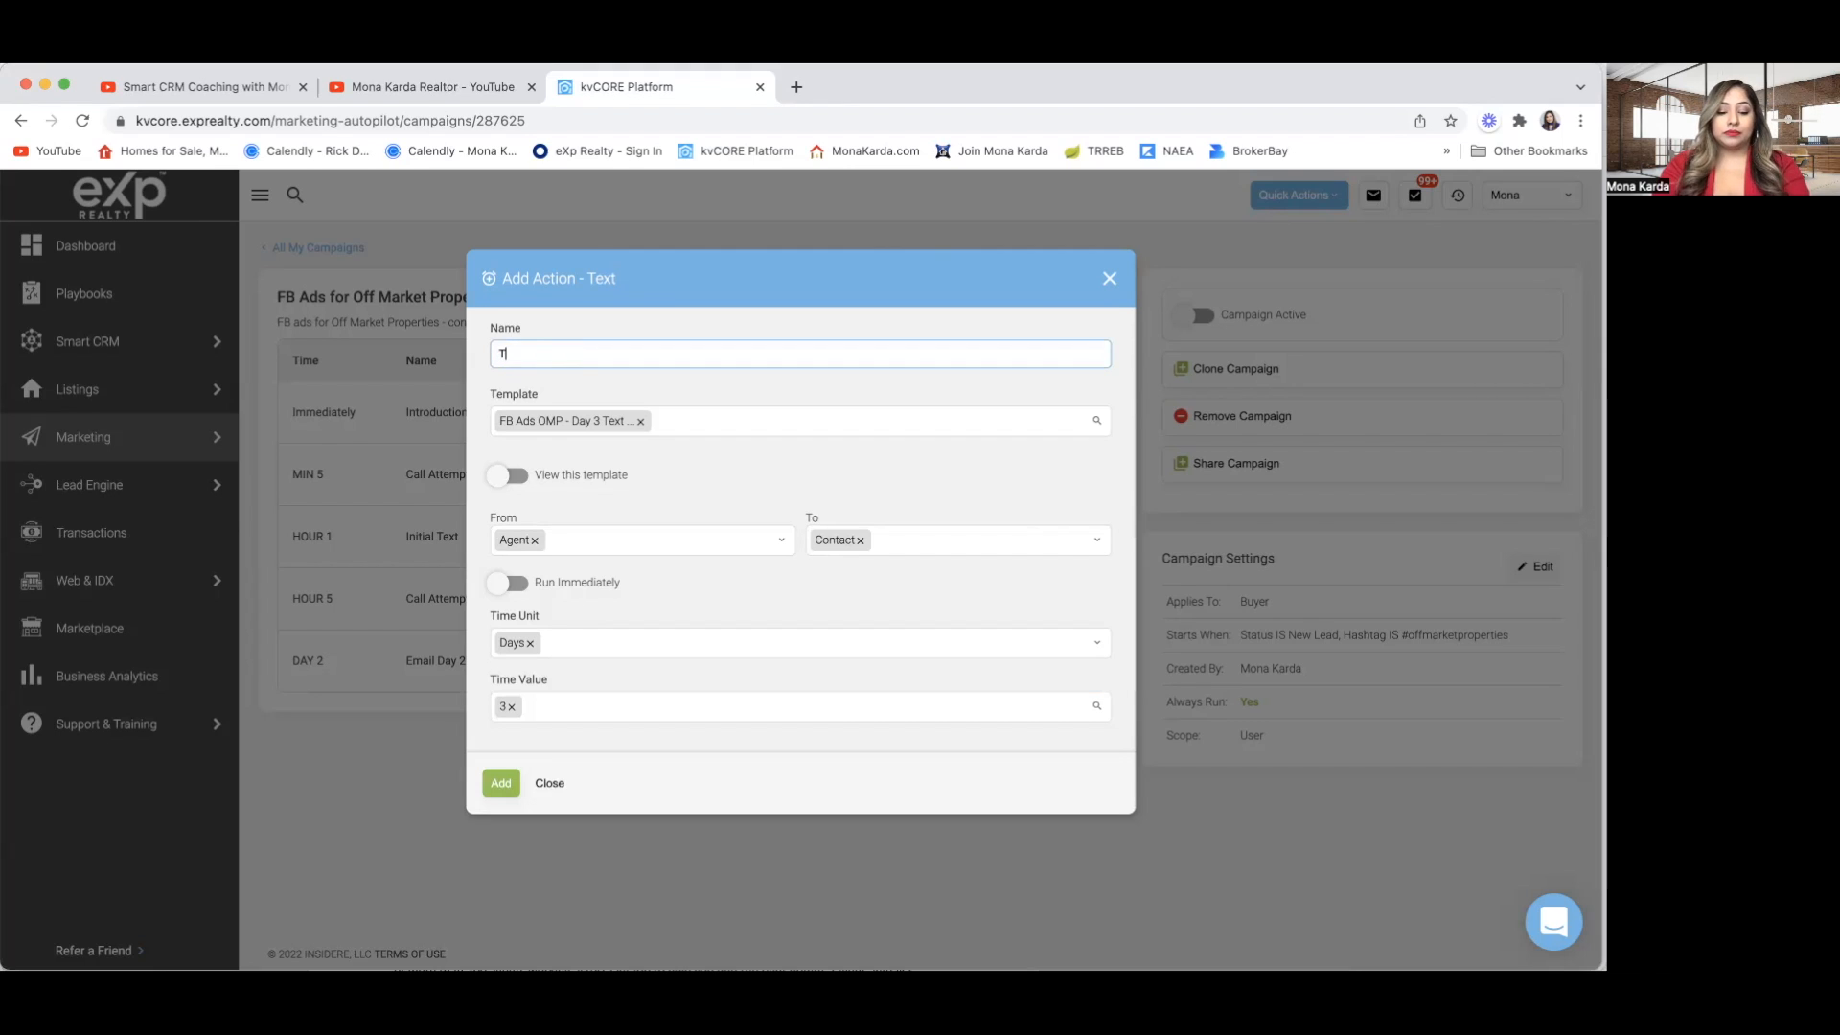
type("ext 2 Day 3")
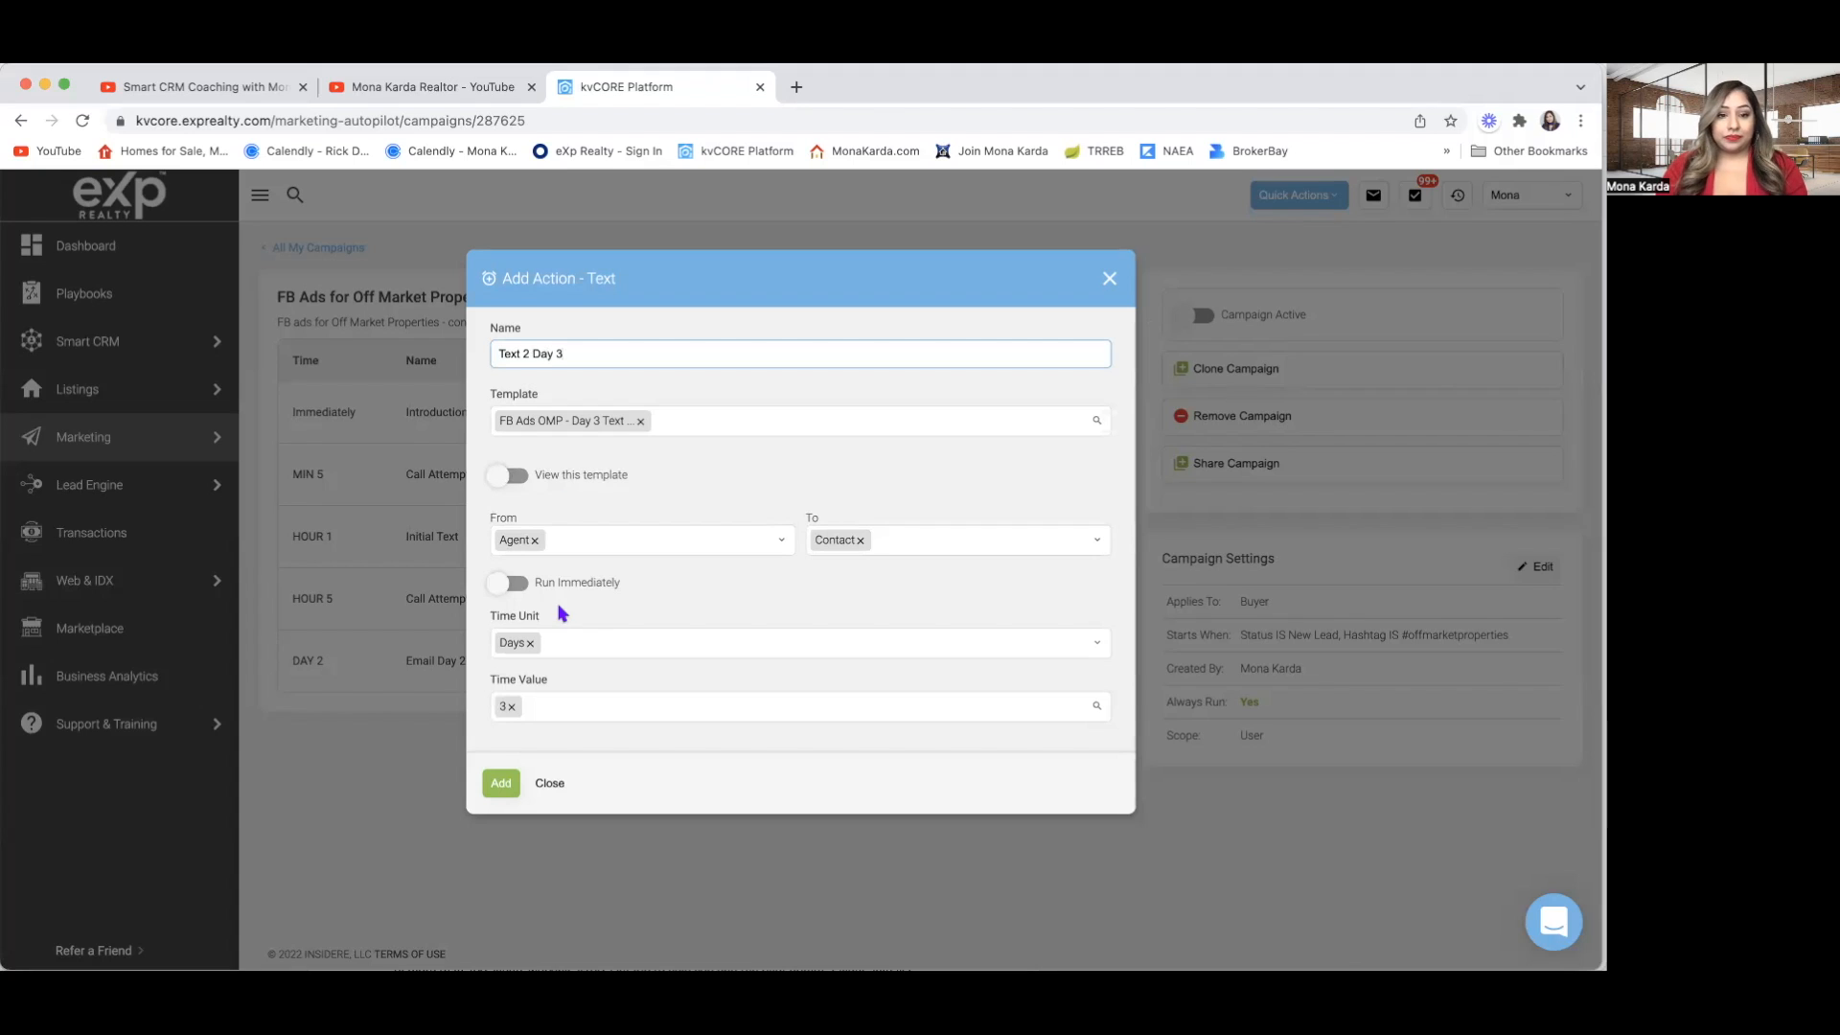
left_click(500, 783)
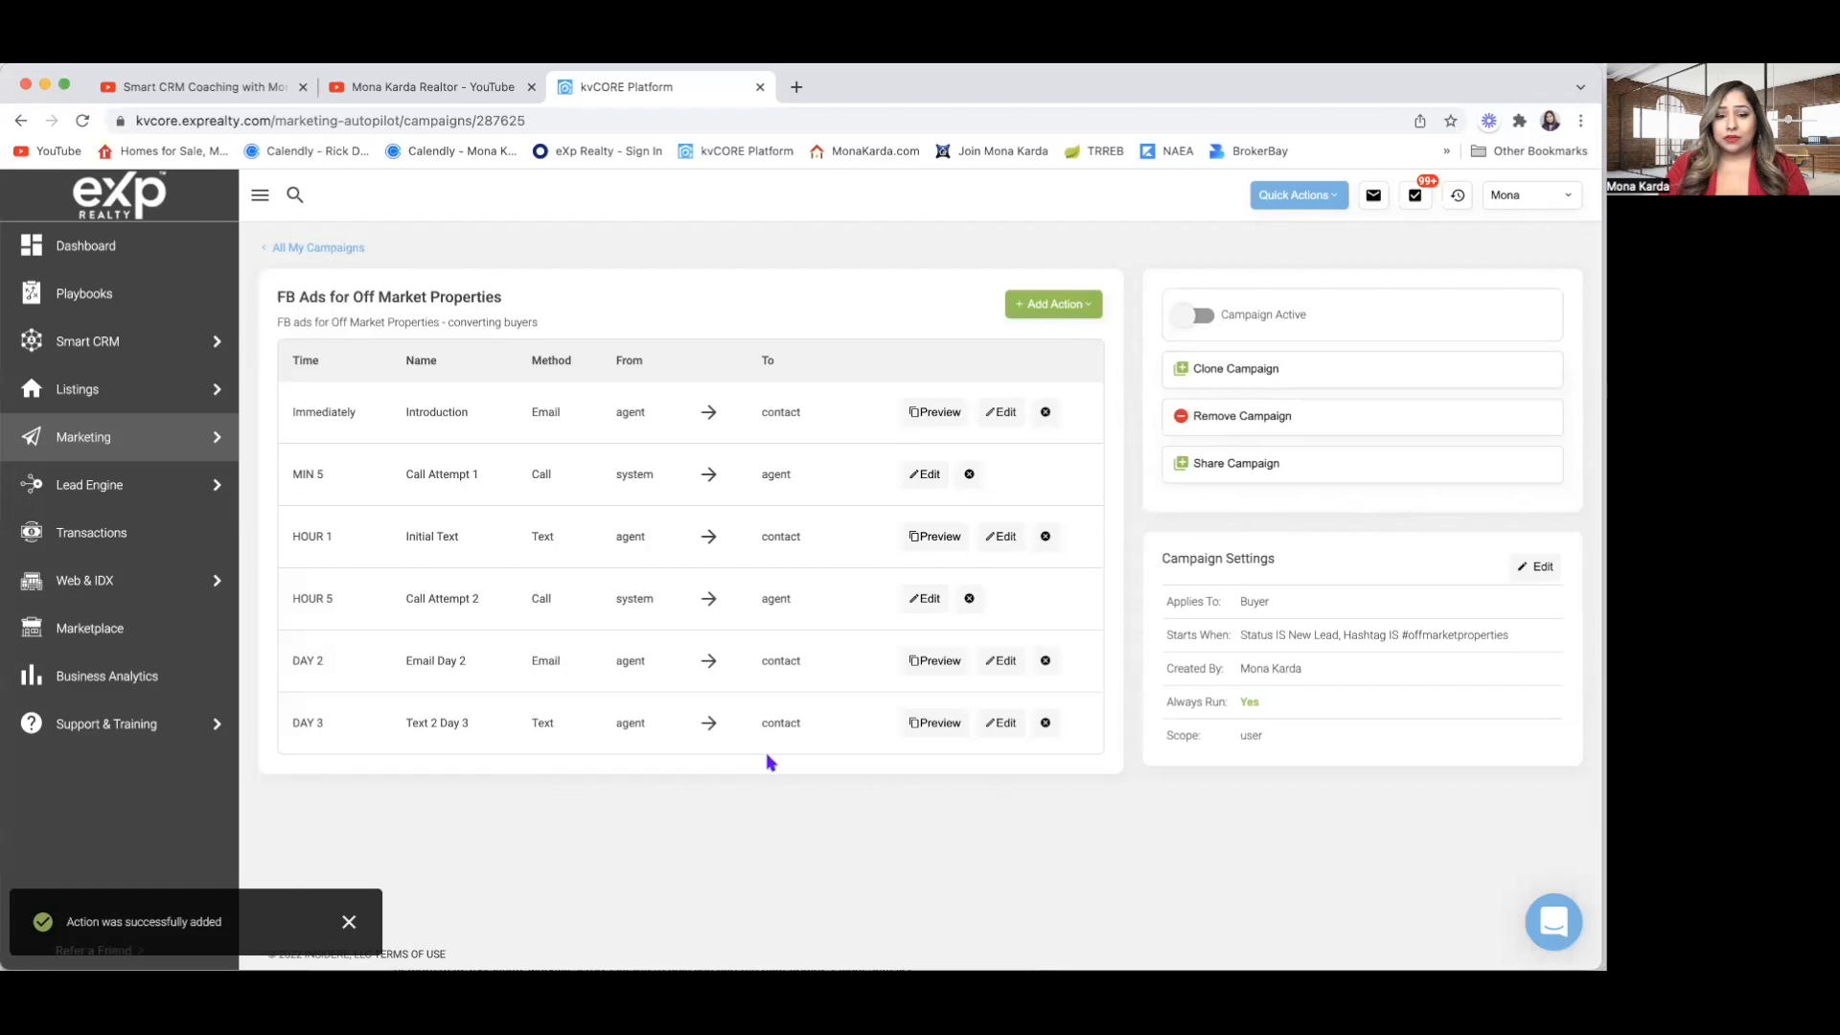
left_click(947, 725)
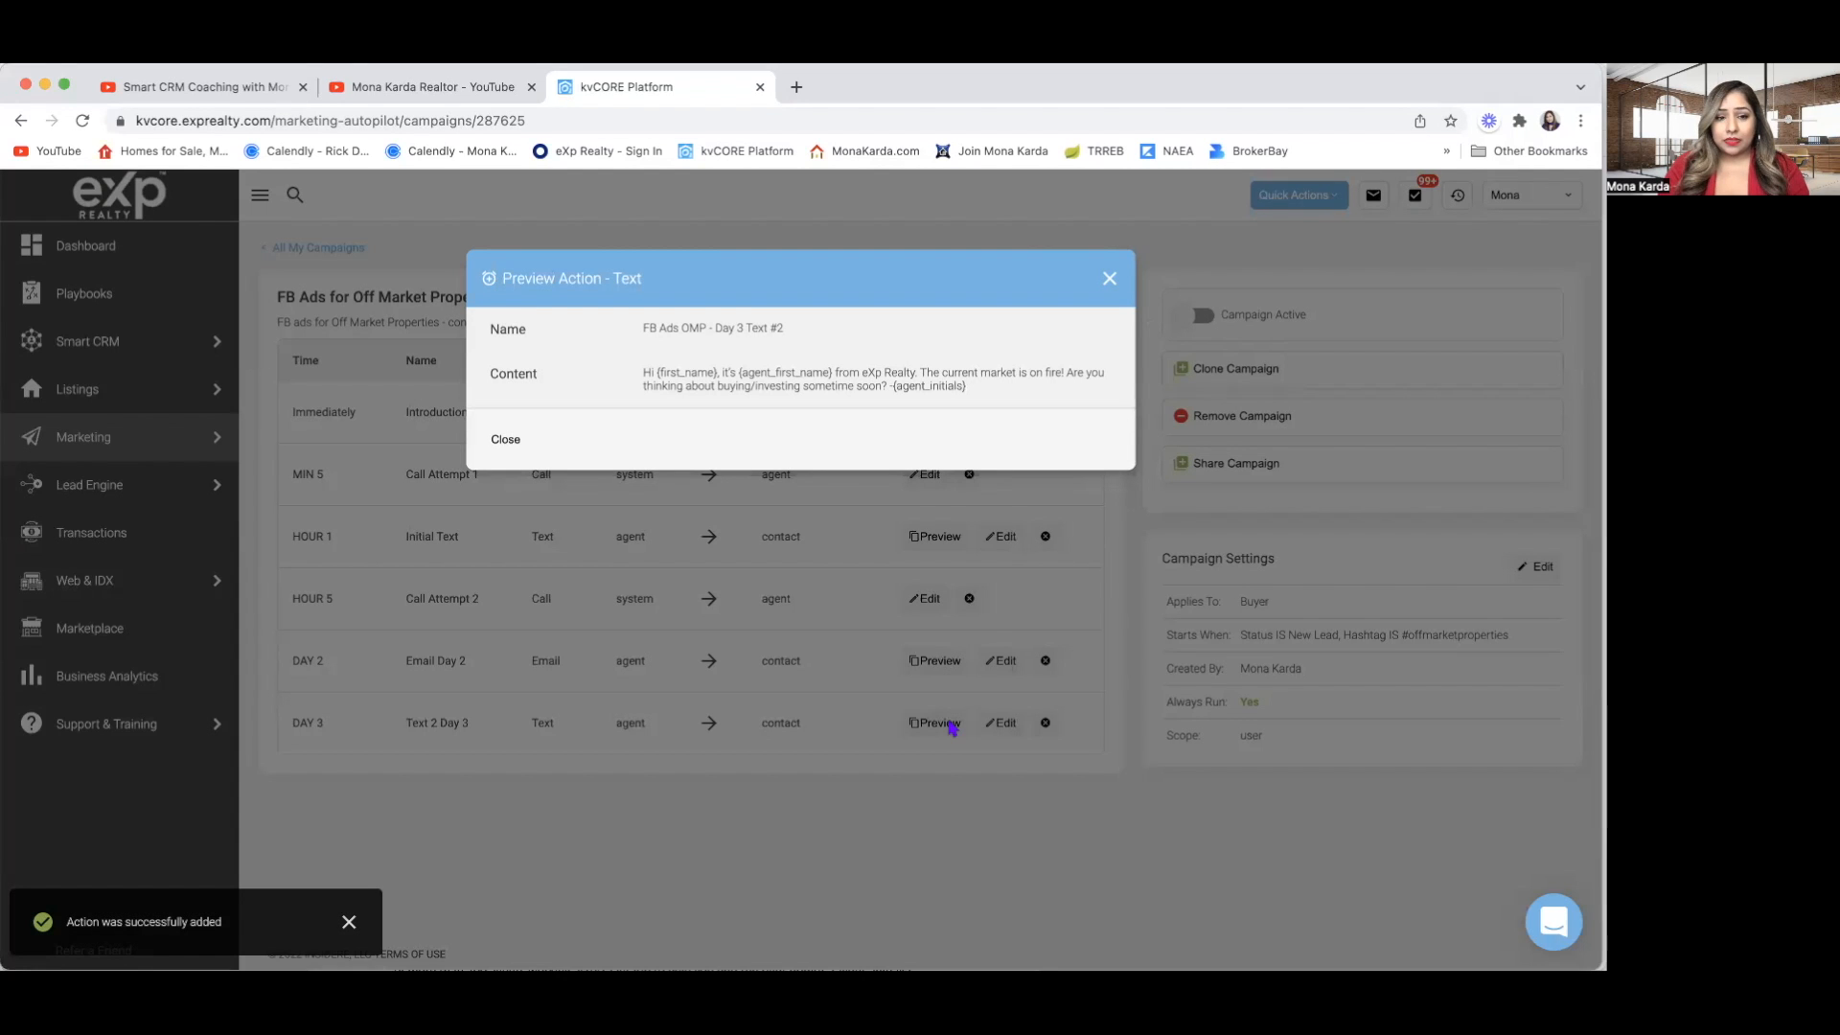
left_click(1110, 280)
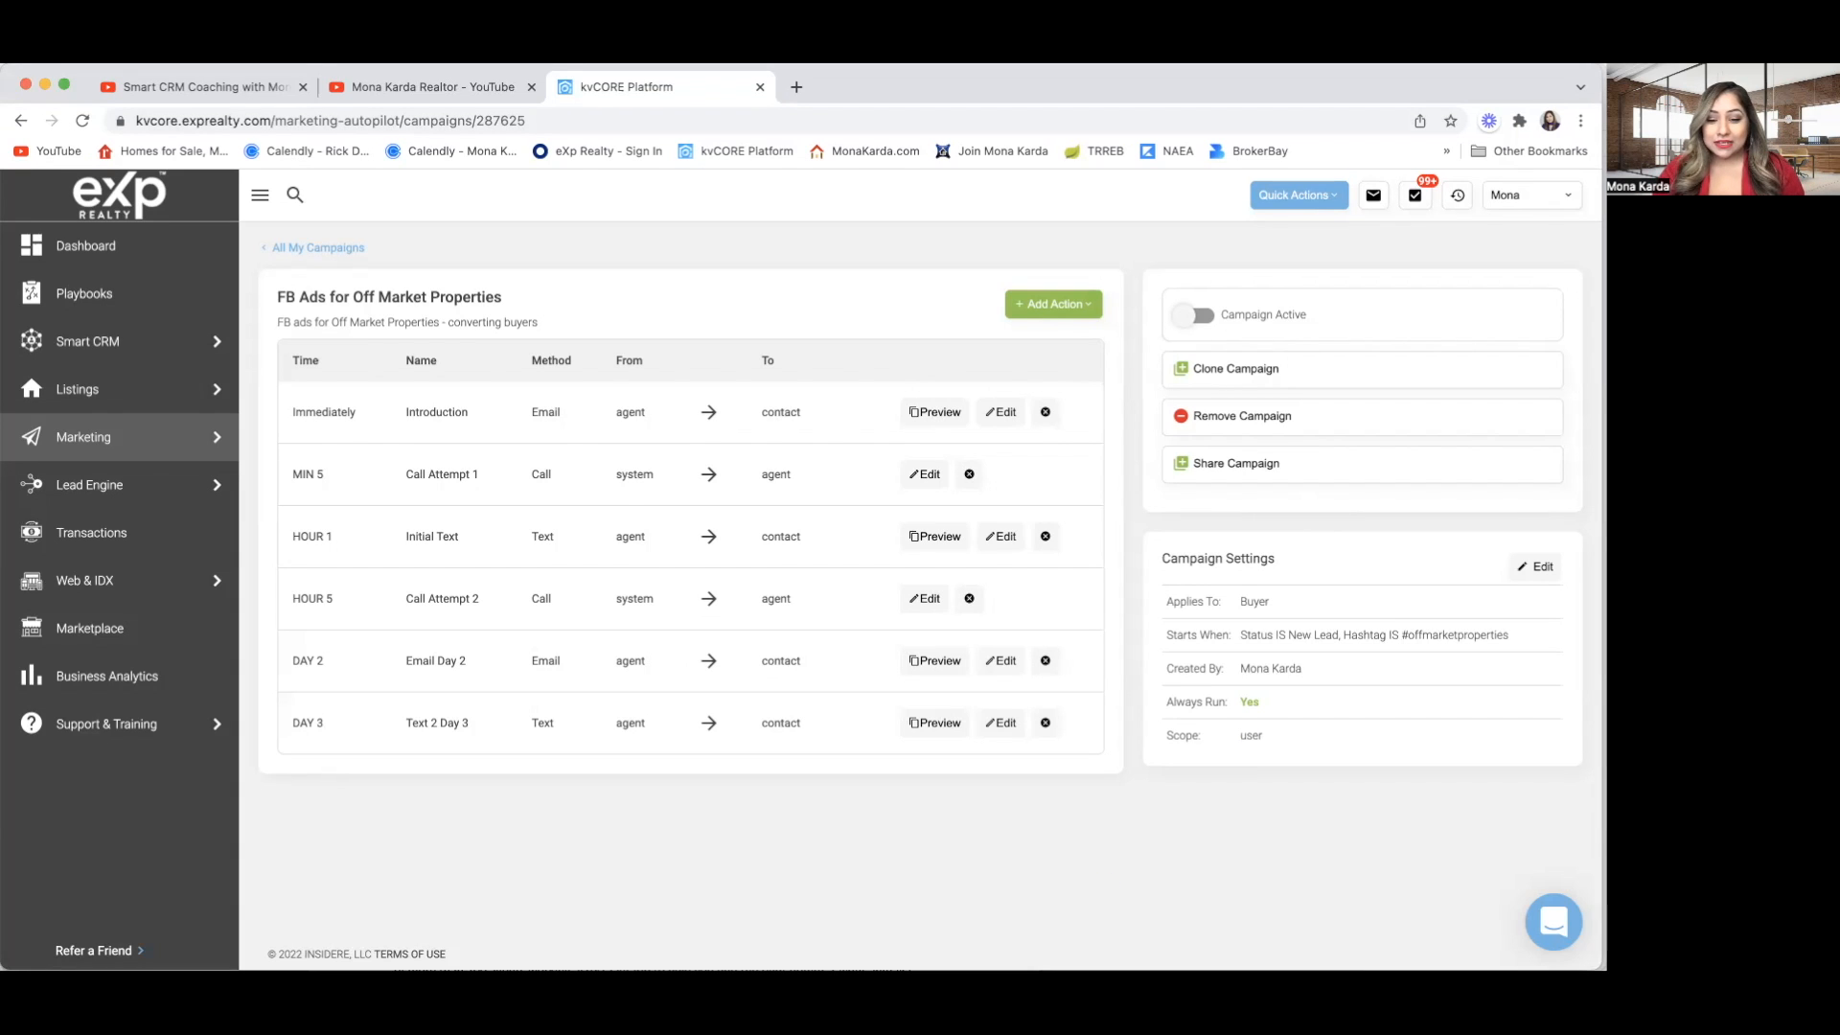
Switch to the FBAds_BasicSmartCampaign document, review the entries following Text/SMS #2, and select the "Call Attempt #3" heading text.
key("super+Tab")
scroll(807, 780, "down", 3)
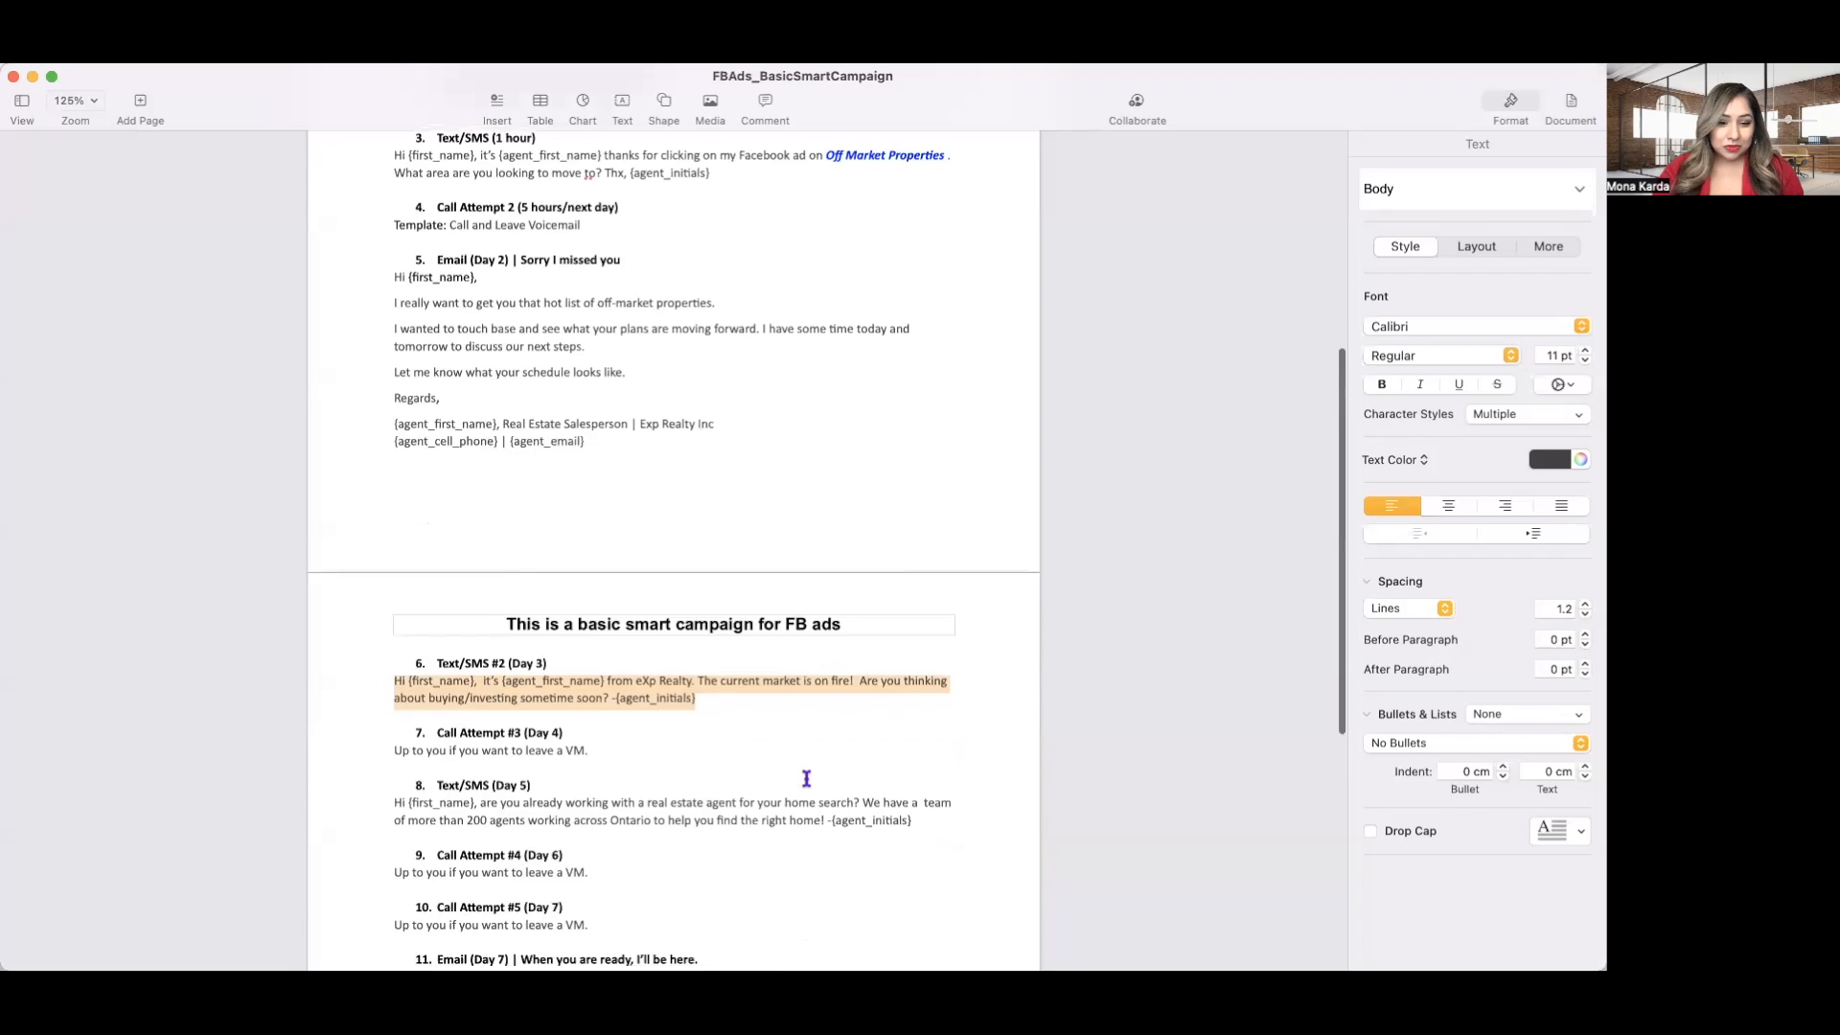
scroll(807, 780, "down", 3)
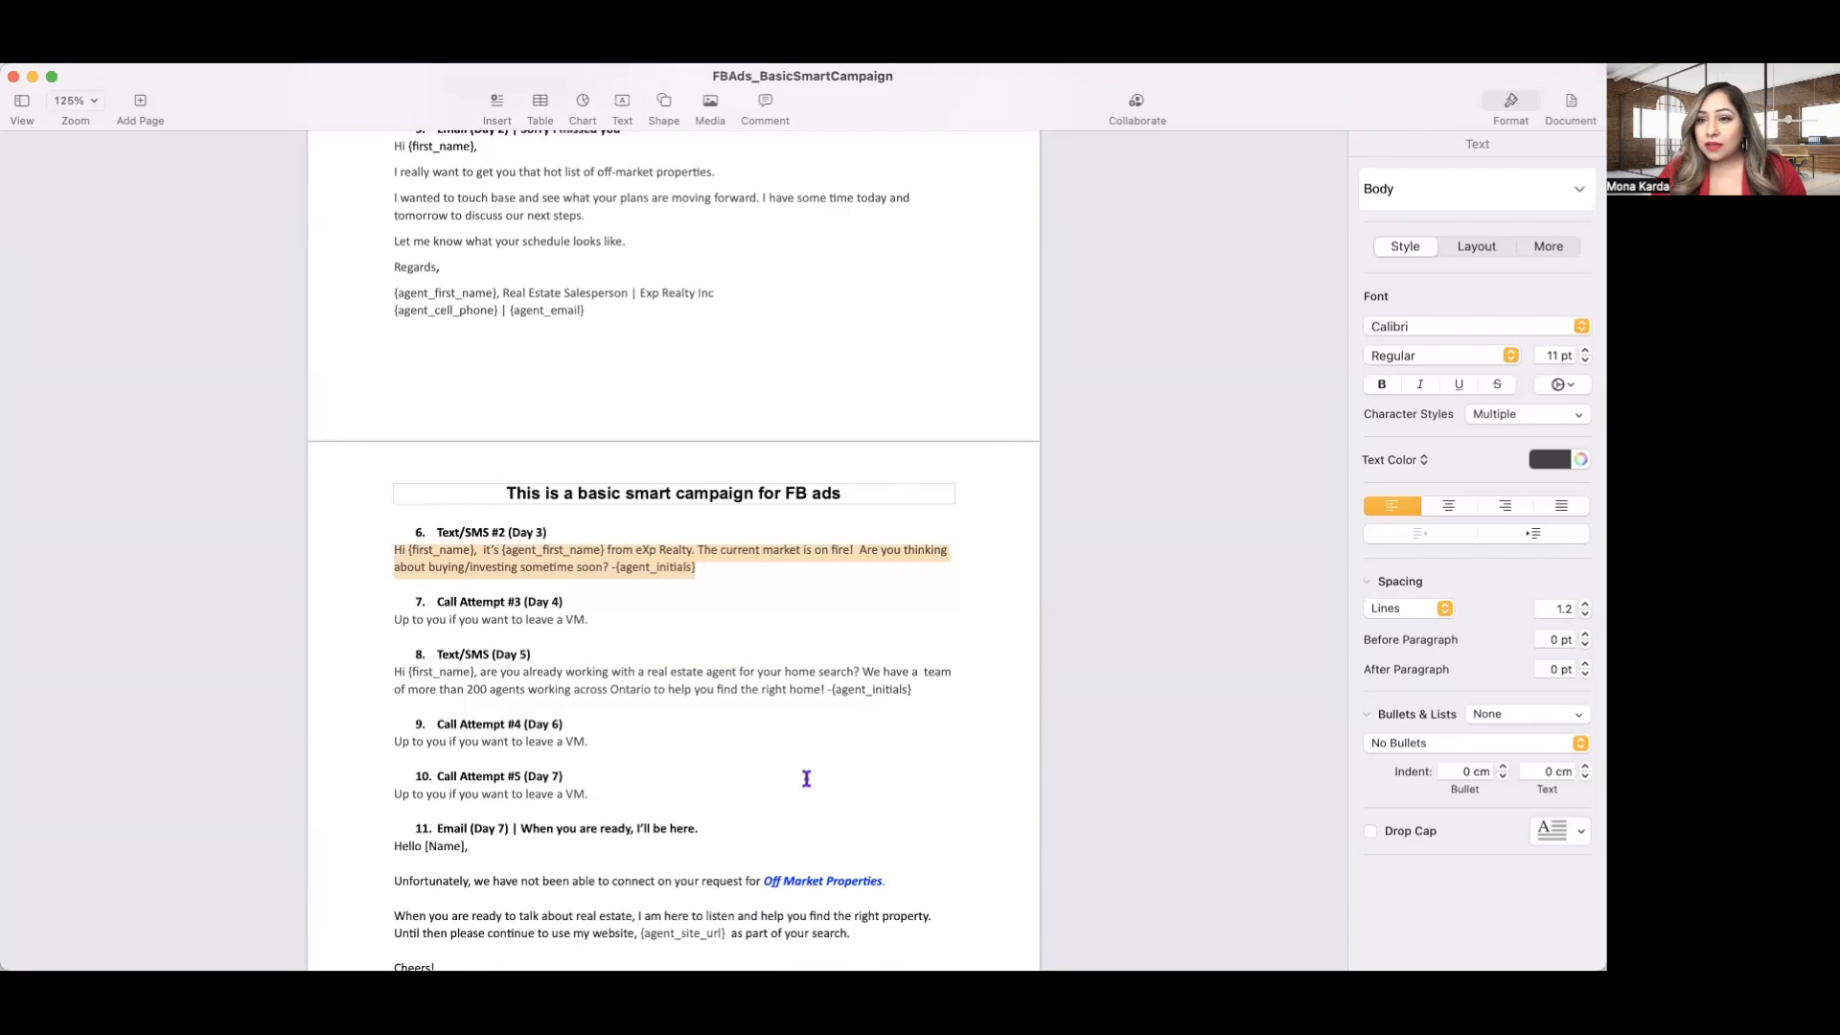
scroll(807, 779, "up", 1)
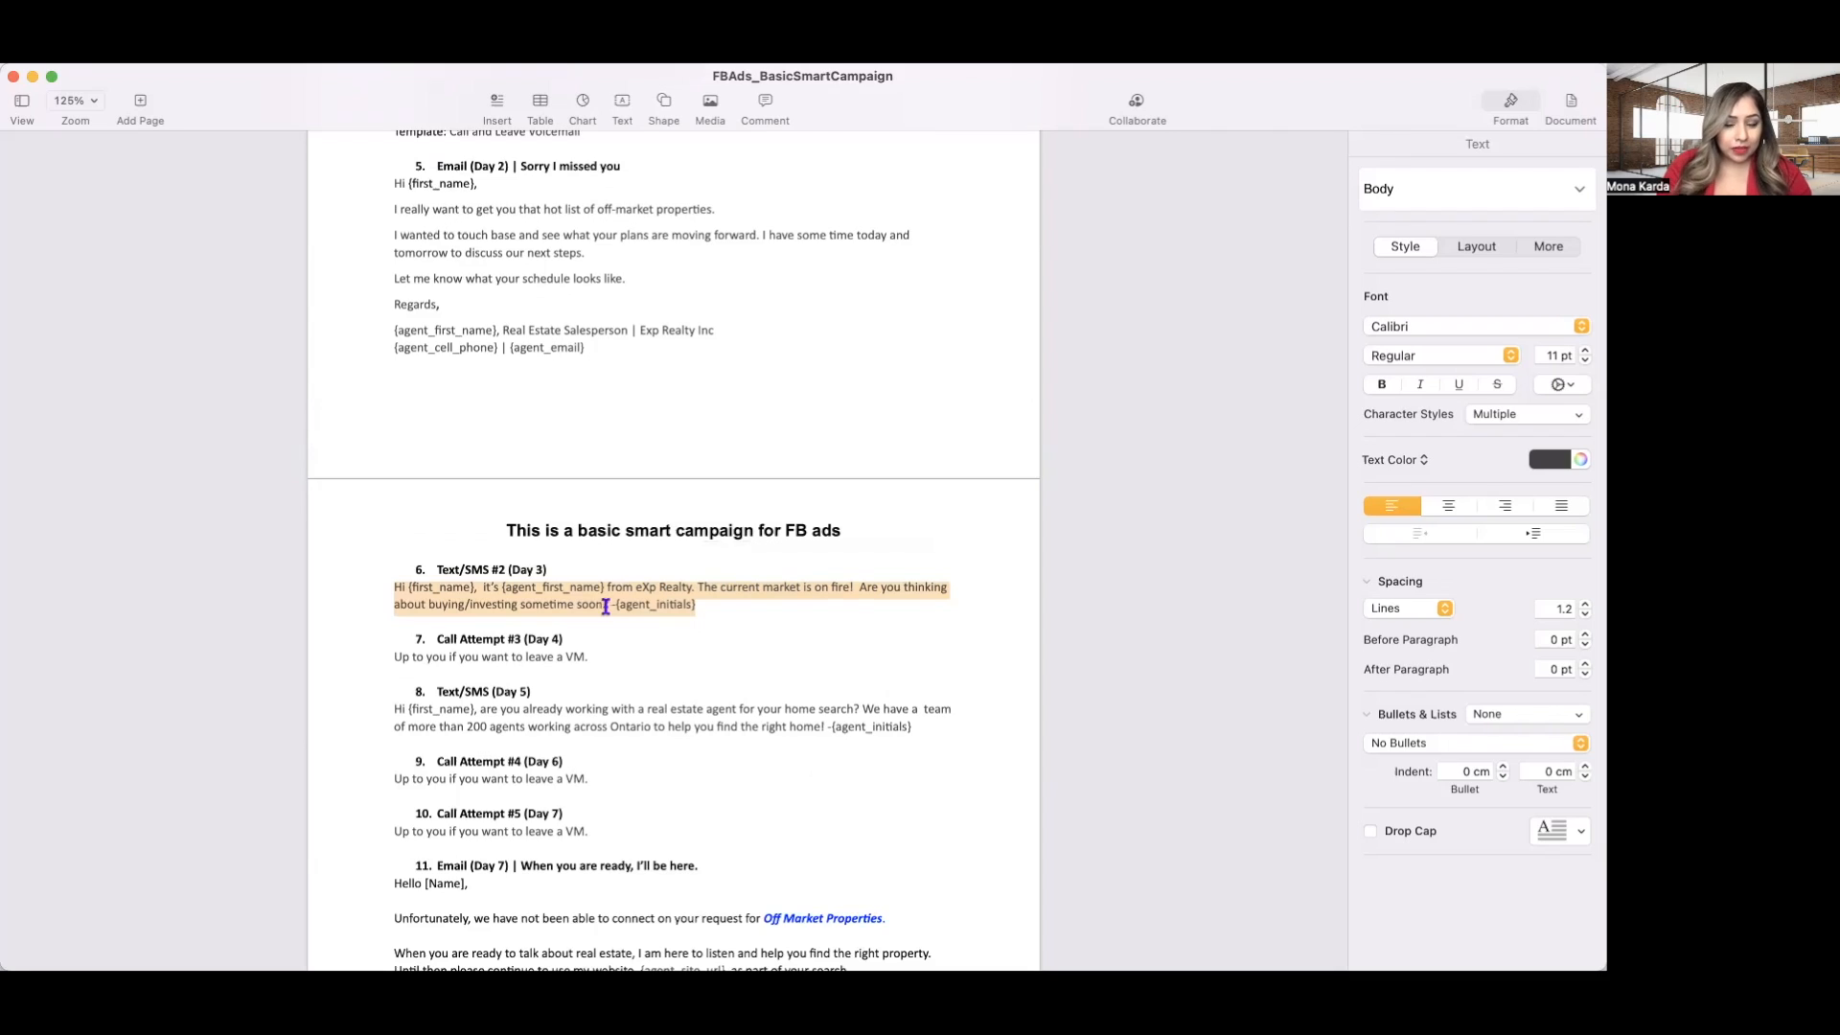
left_click(627, 659)
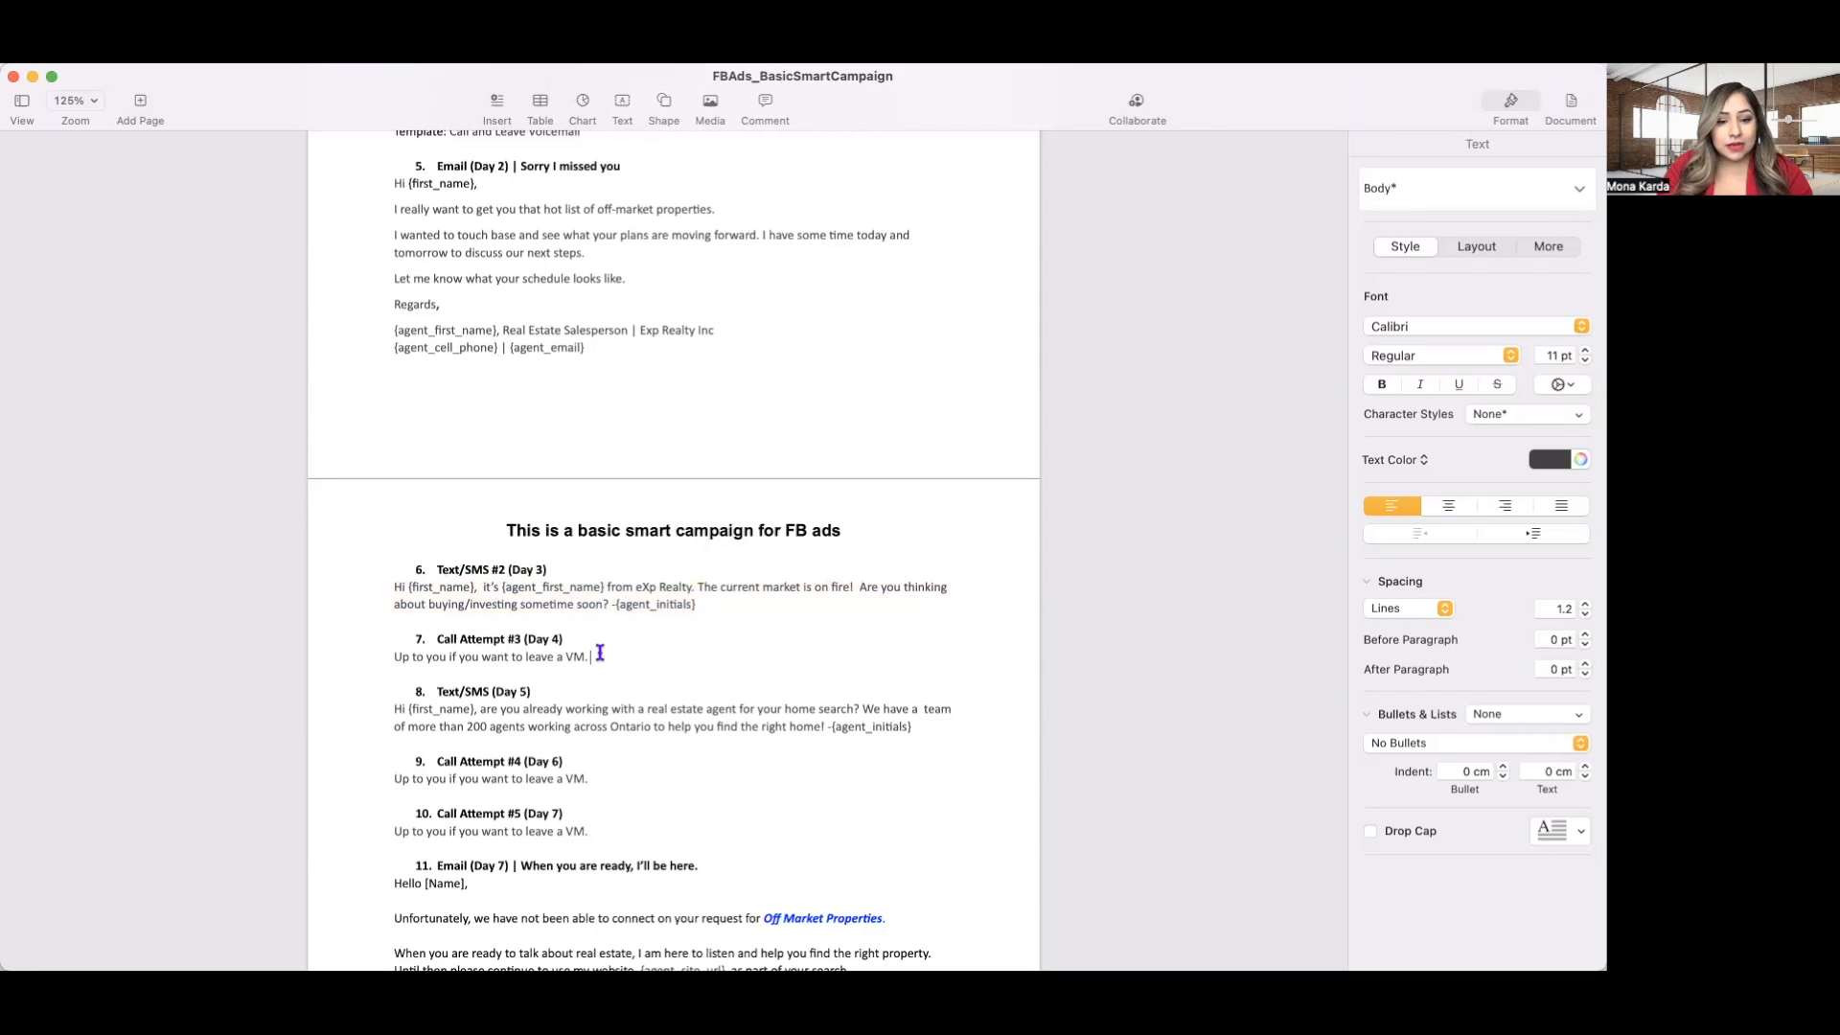
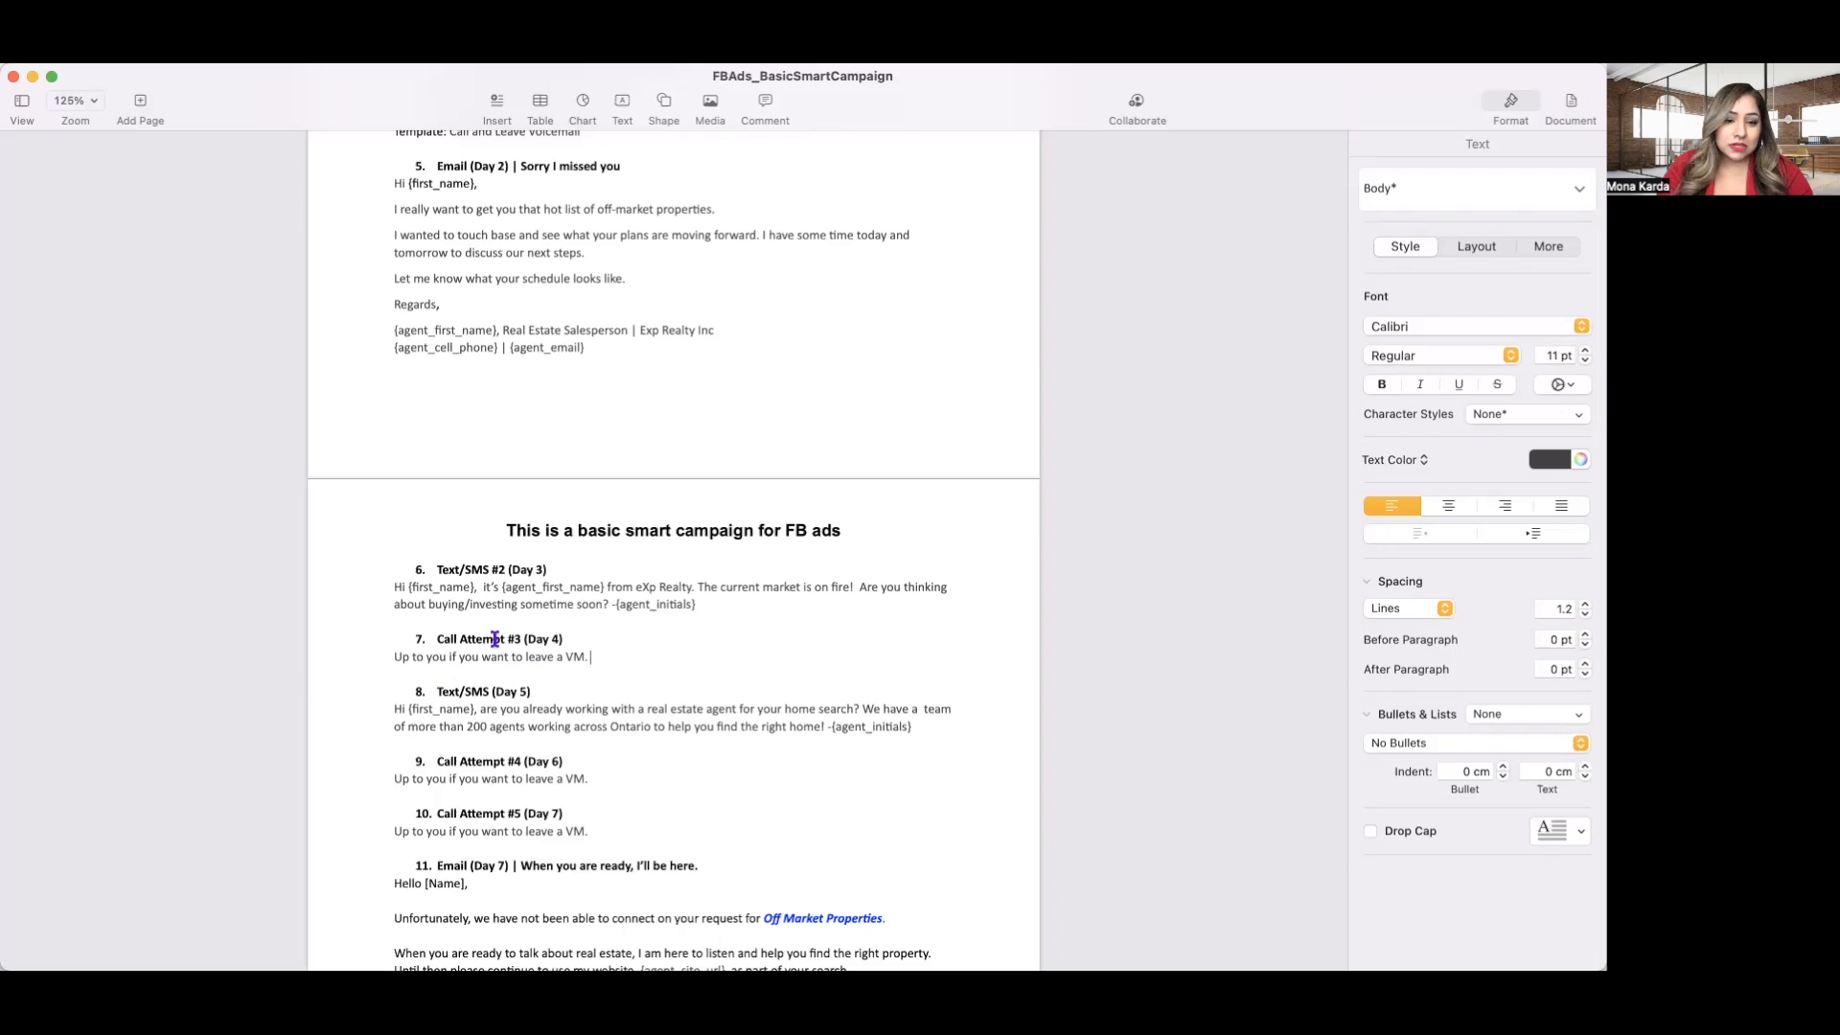
scroll(527, 637, "up", 3)
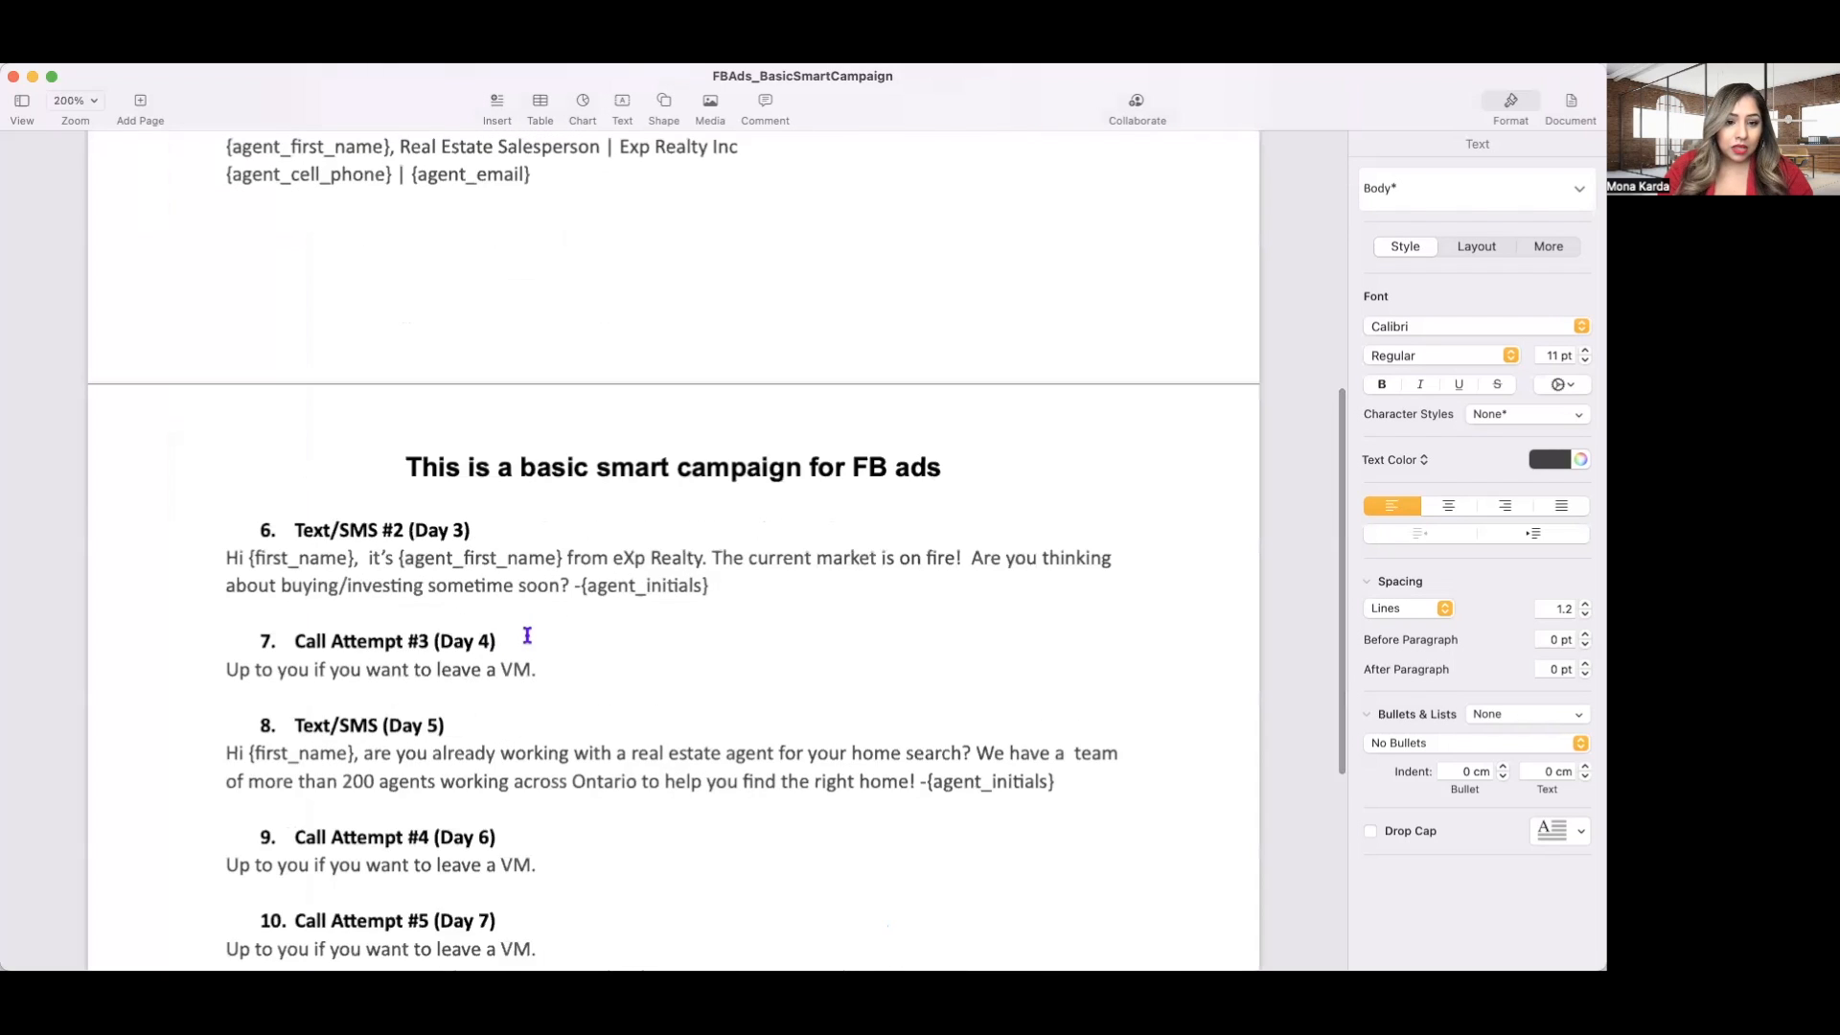
scroll(527, 638, "down", 2)
left_click_drag(491, 639, 380, 639)
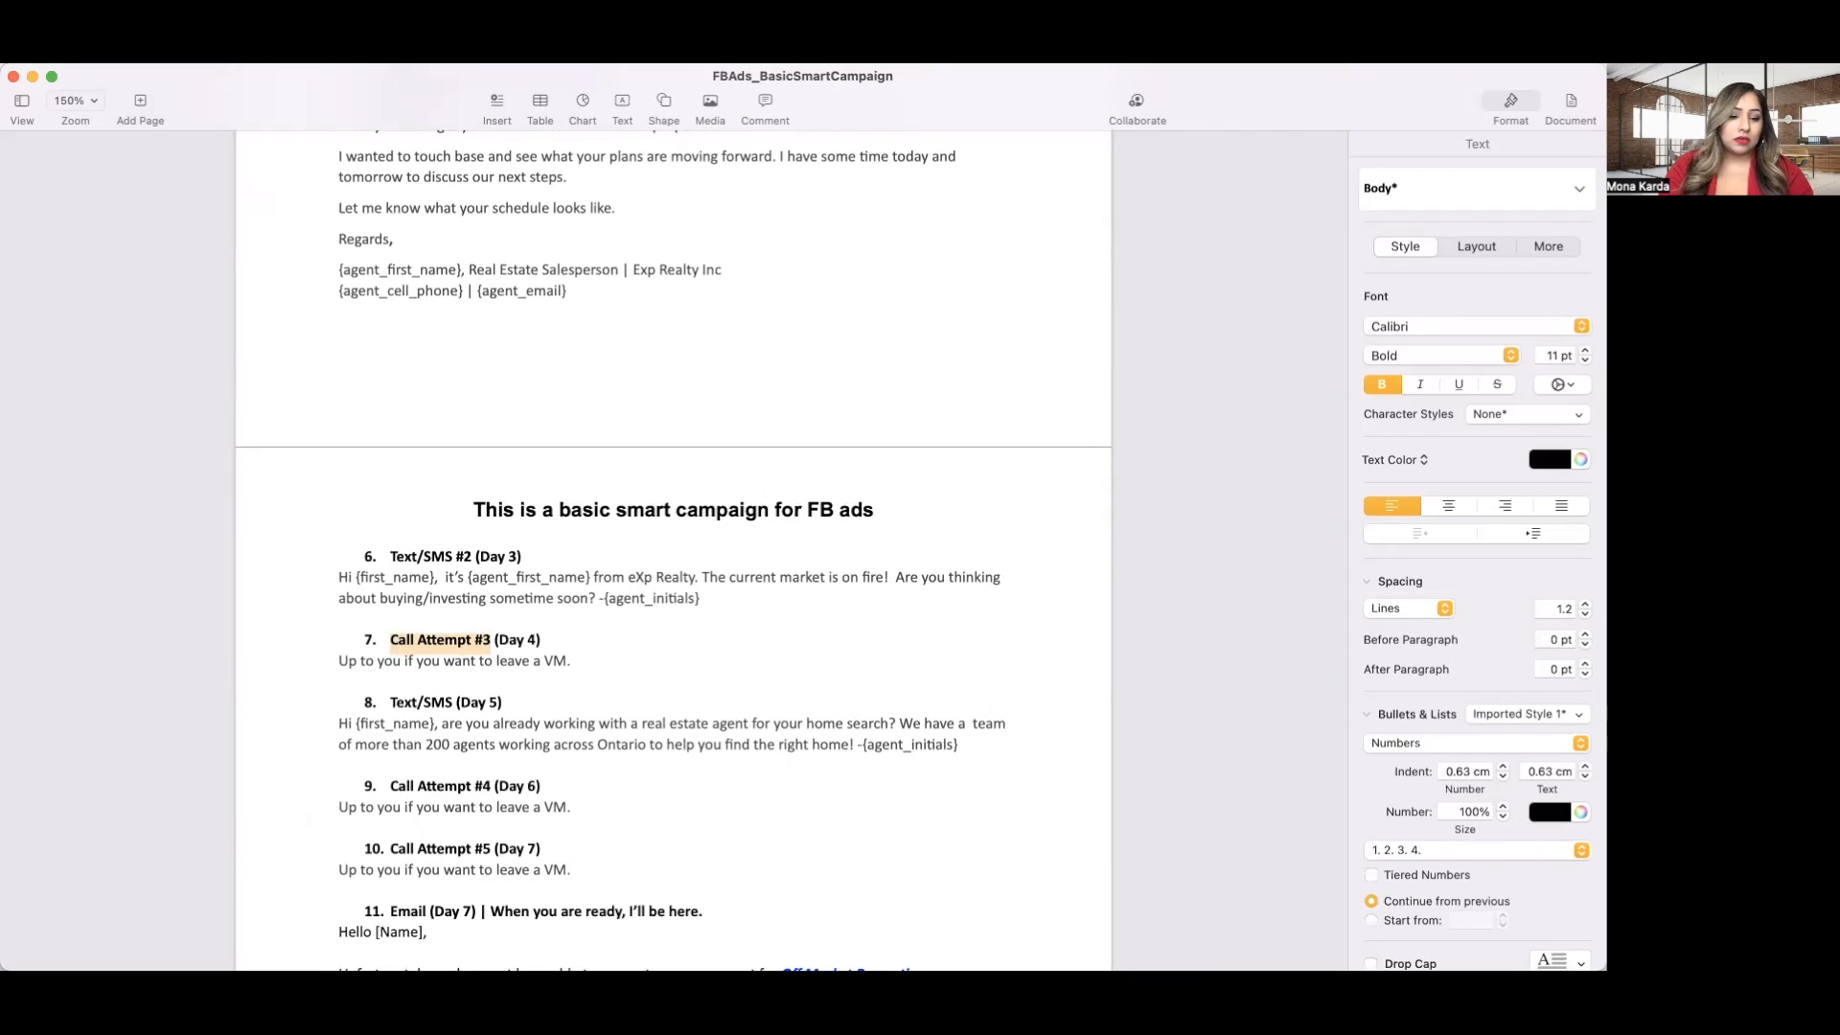
Return to the kvCORE campaign and start a new call action as a task reminder with the "Call and Leave Voicemail" template.
key("super+Tab")
left_click(1042, 304)
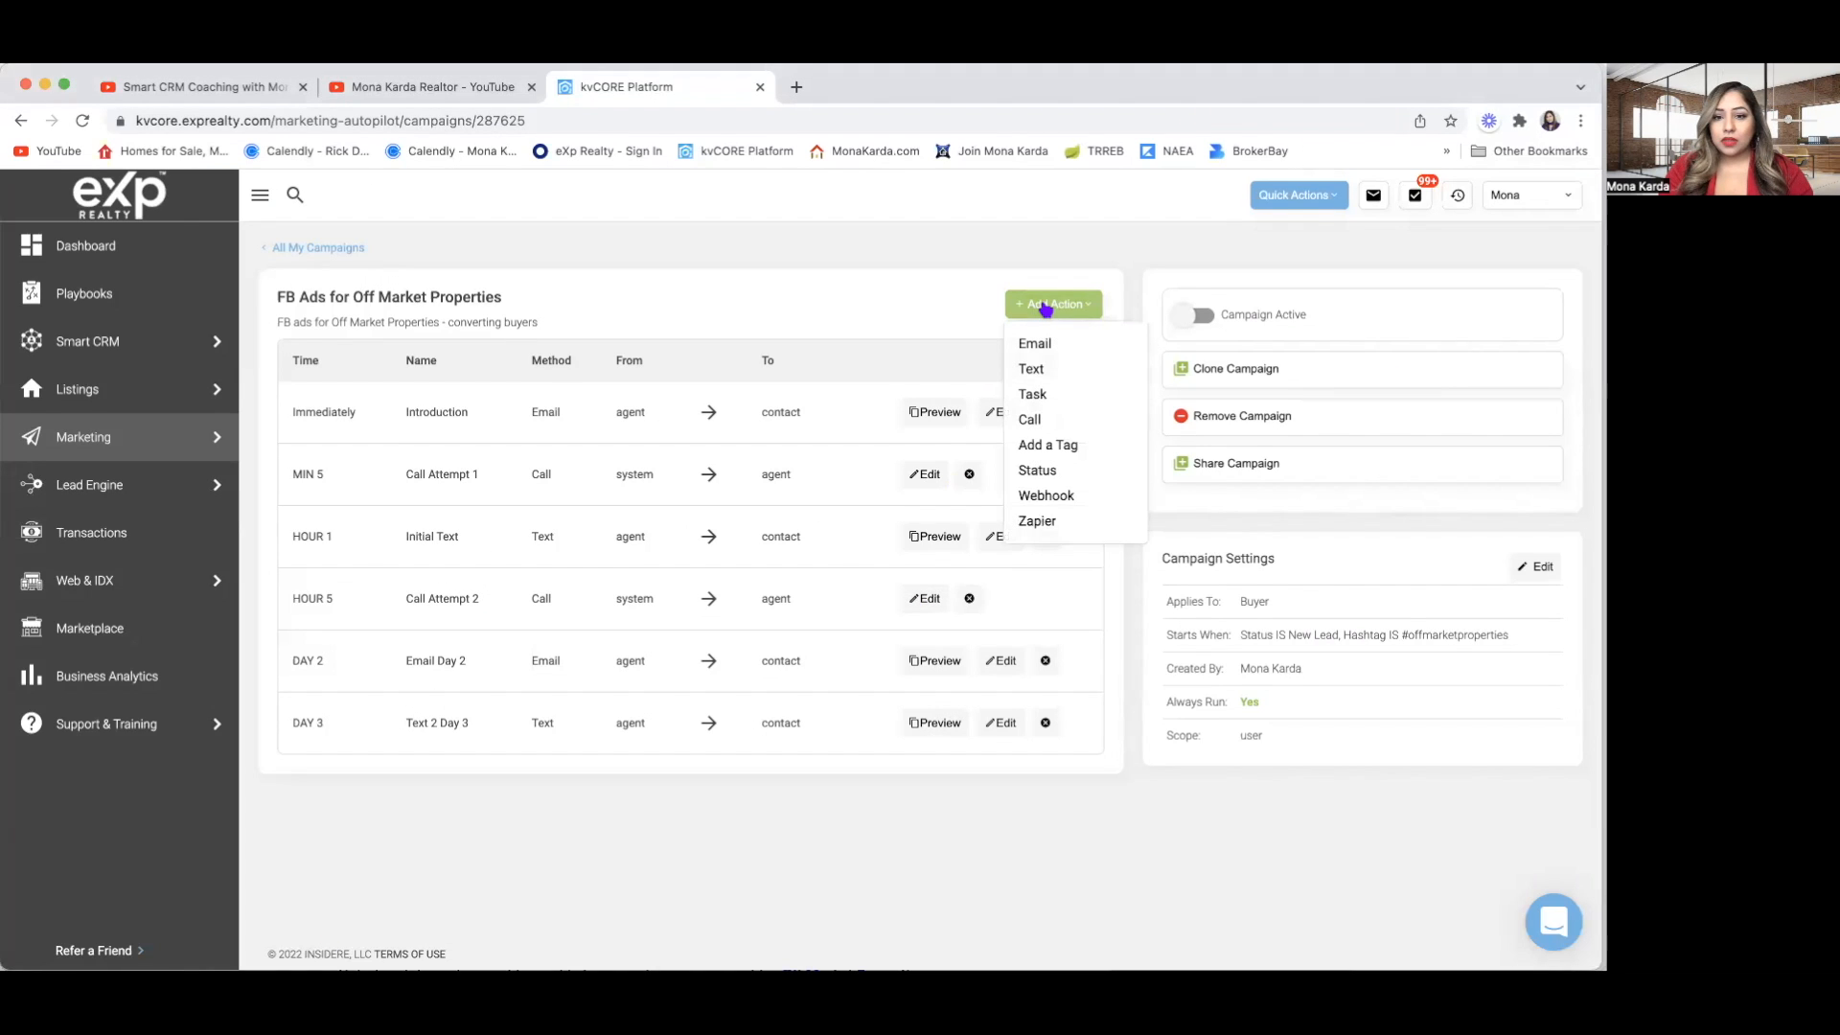
left_click(1031, 417)
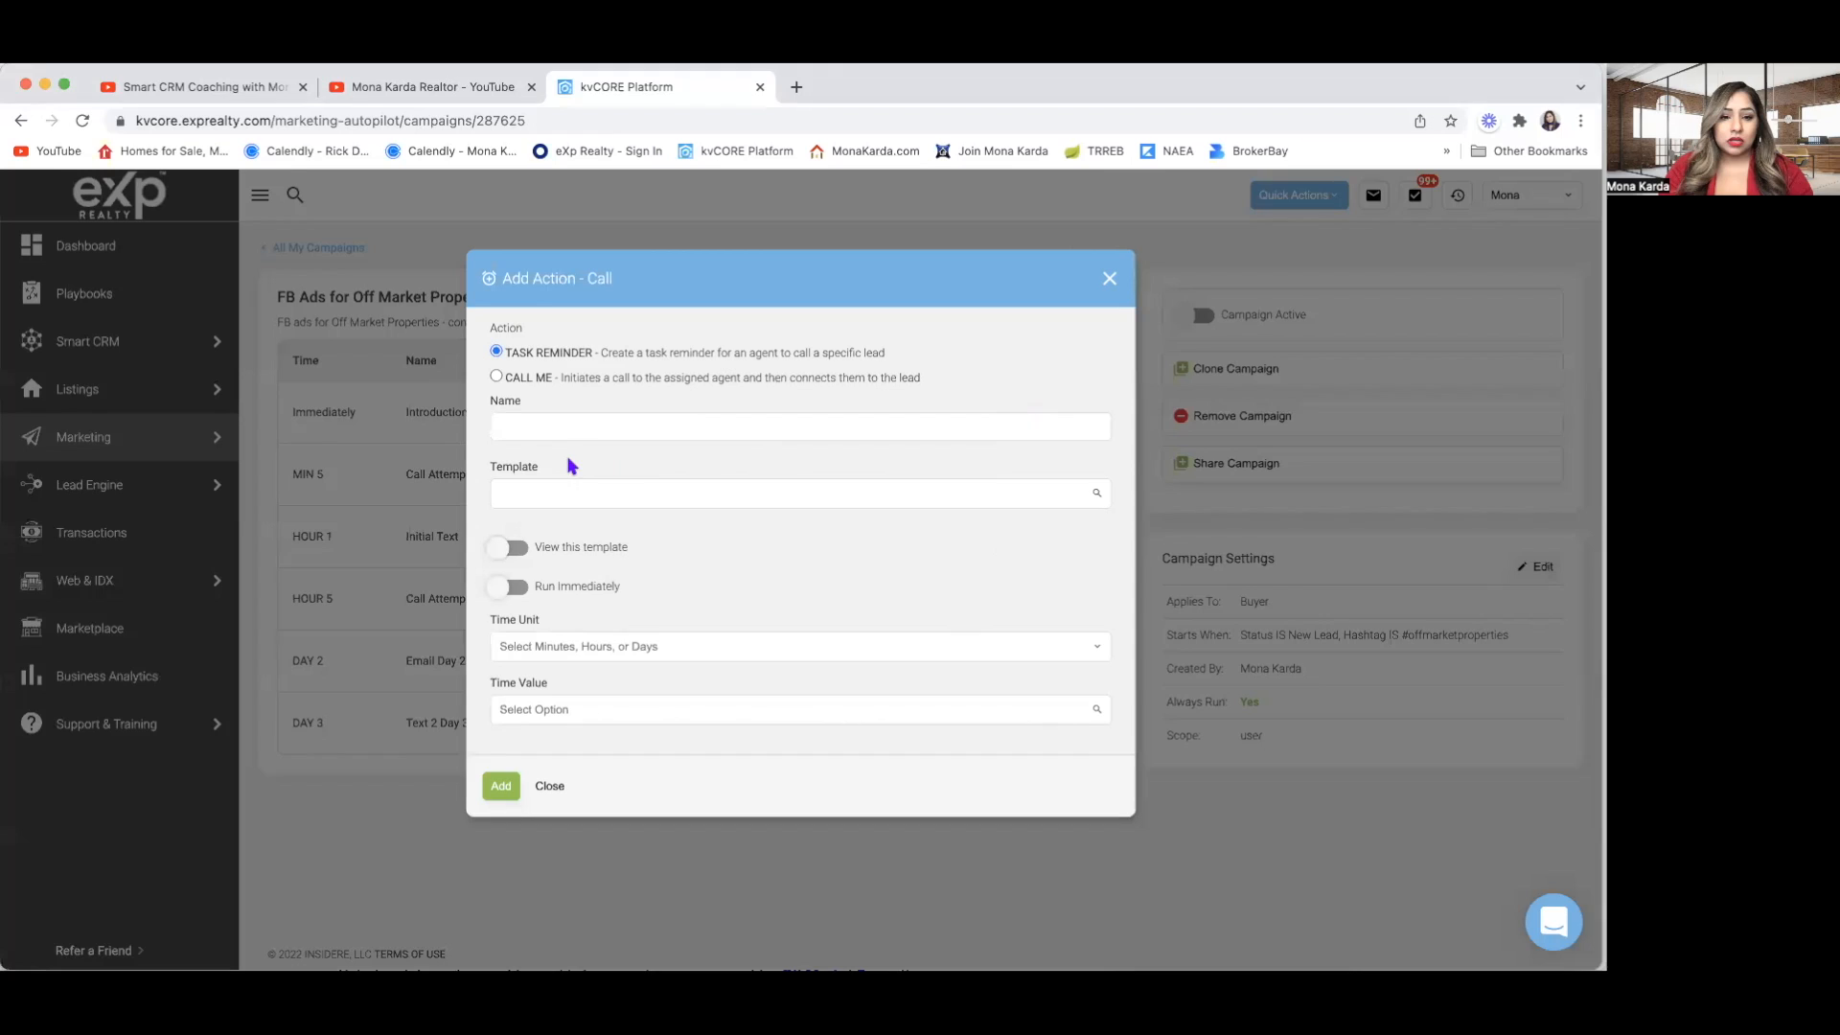
left_click(583, 487)
type("call")
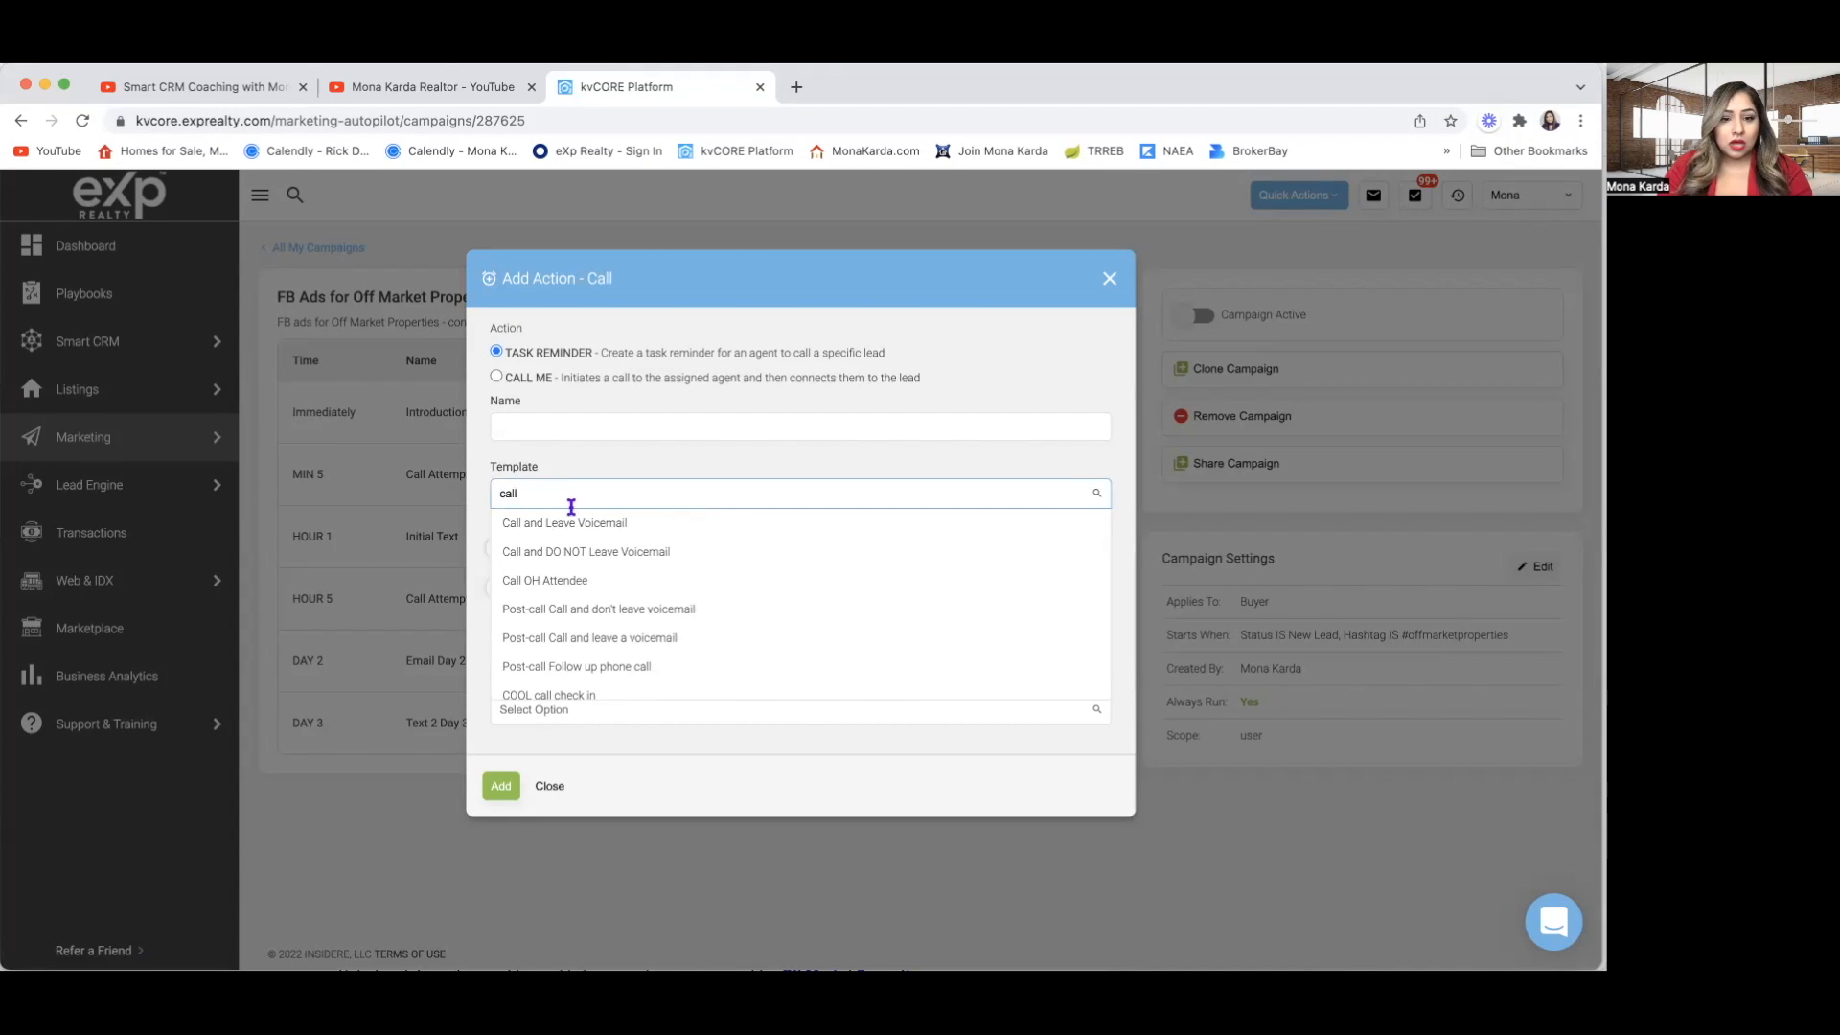
left_click(572, 524)
left_click(592, 425)
Check the script document for Call Attempt #3's day and set the call action's timing to 4 days.
left_click(521, 649)
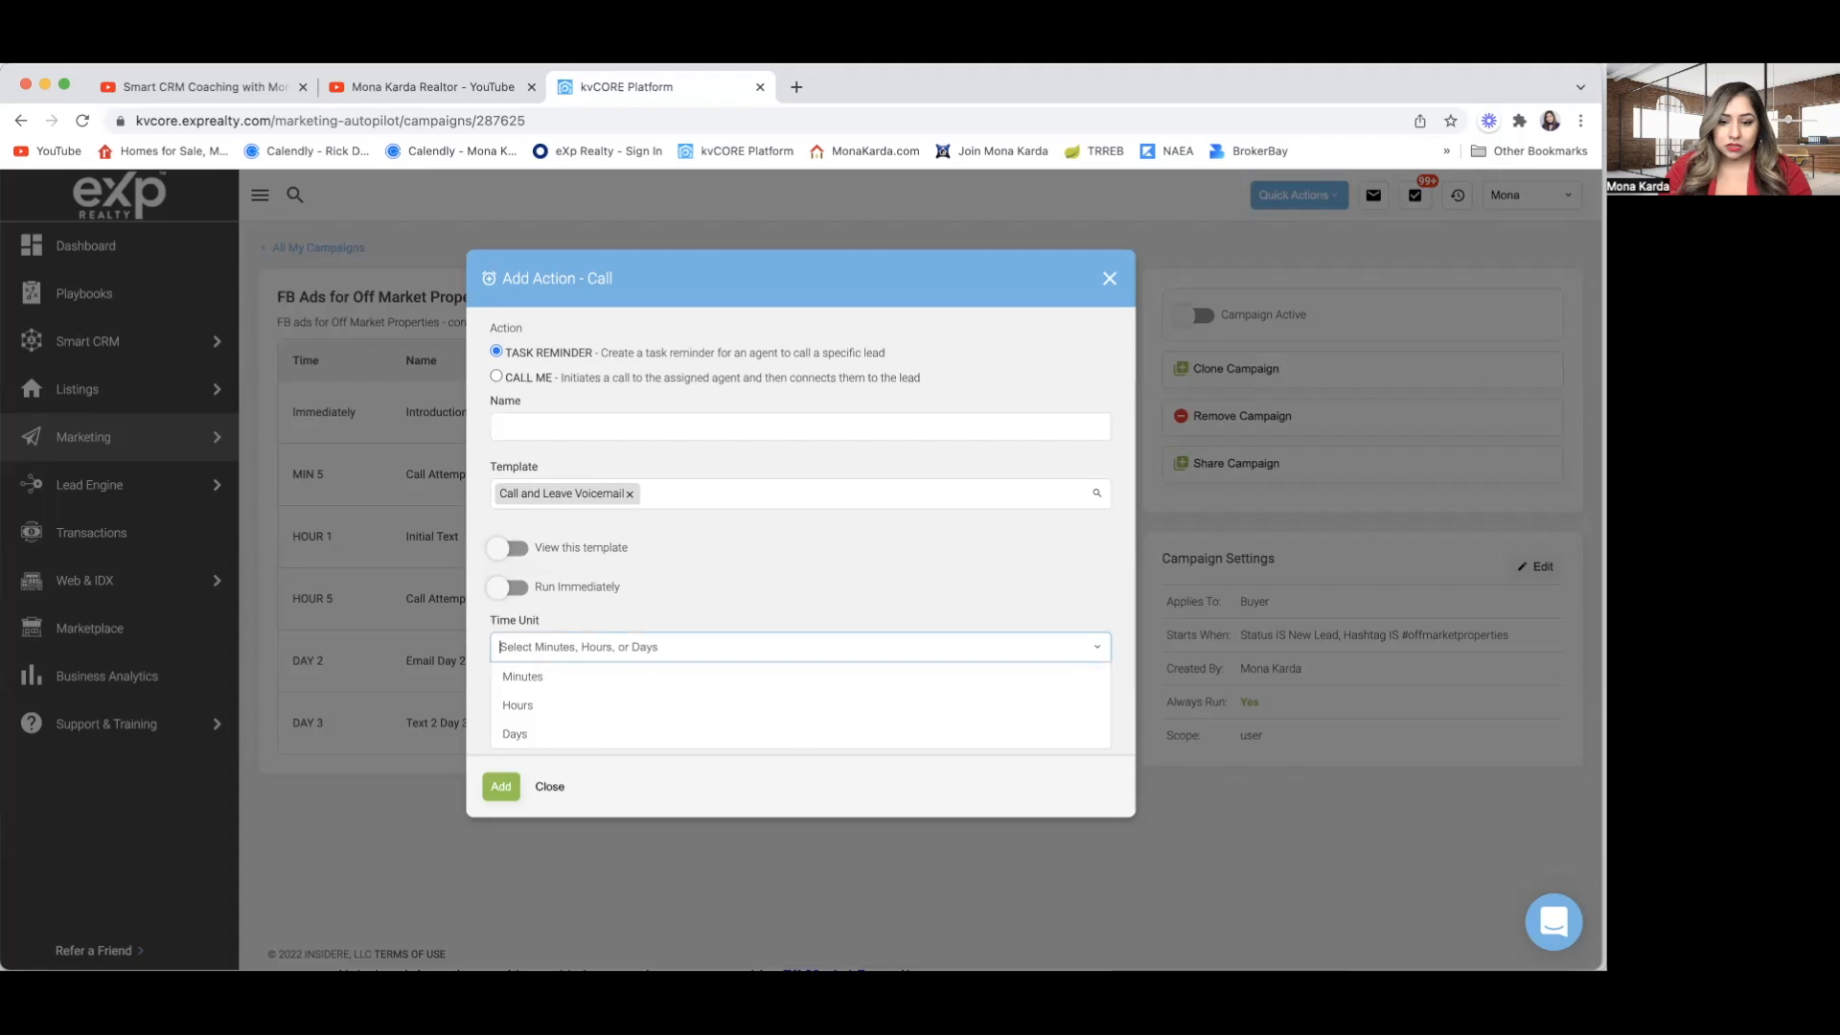
key("super+Tab")
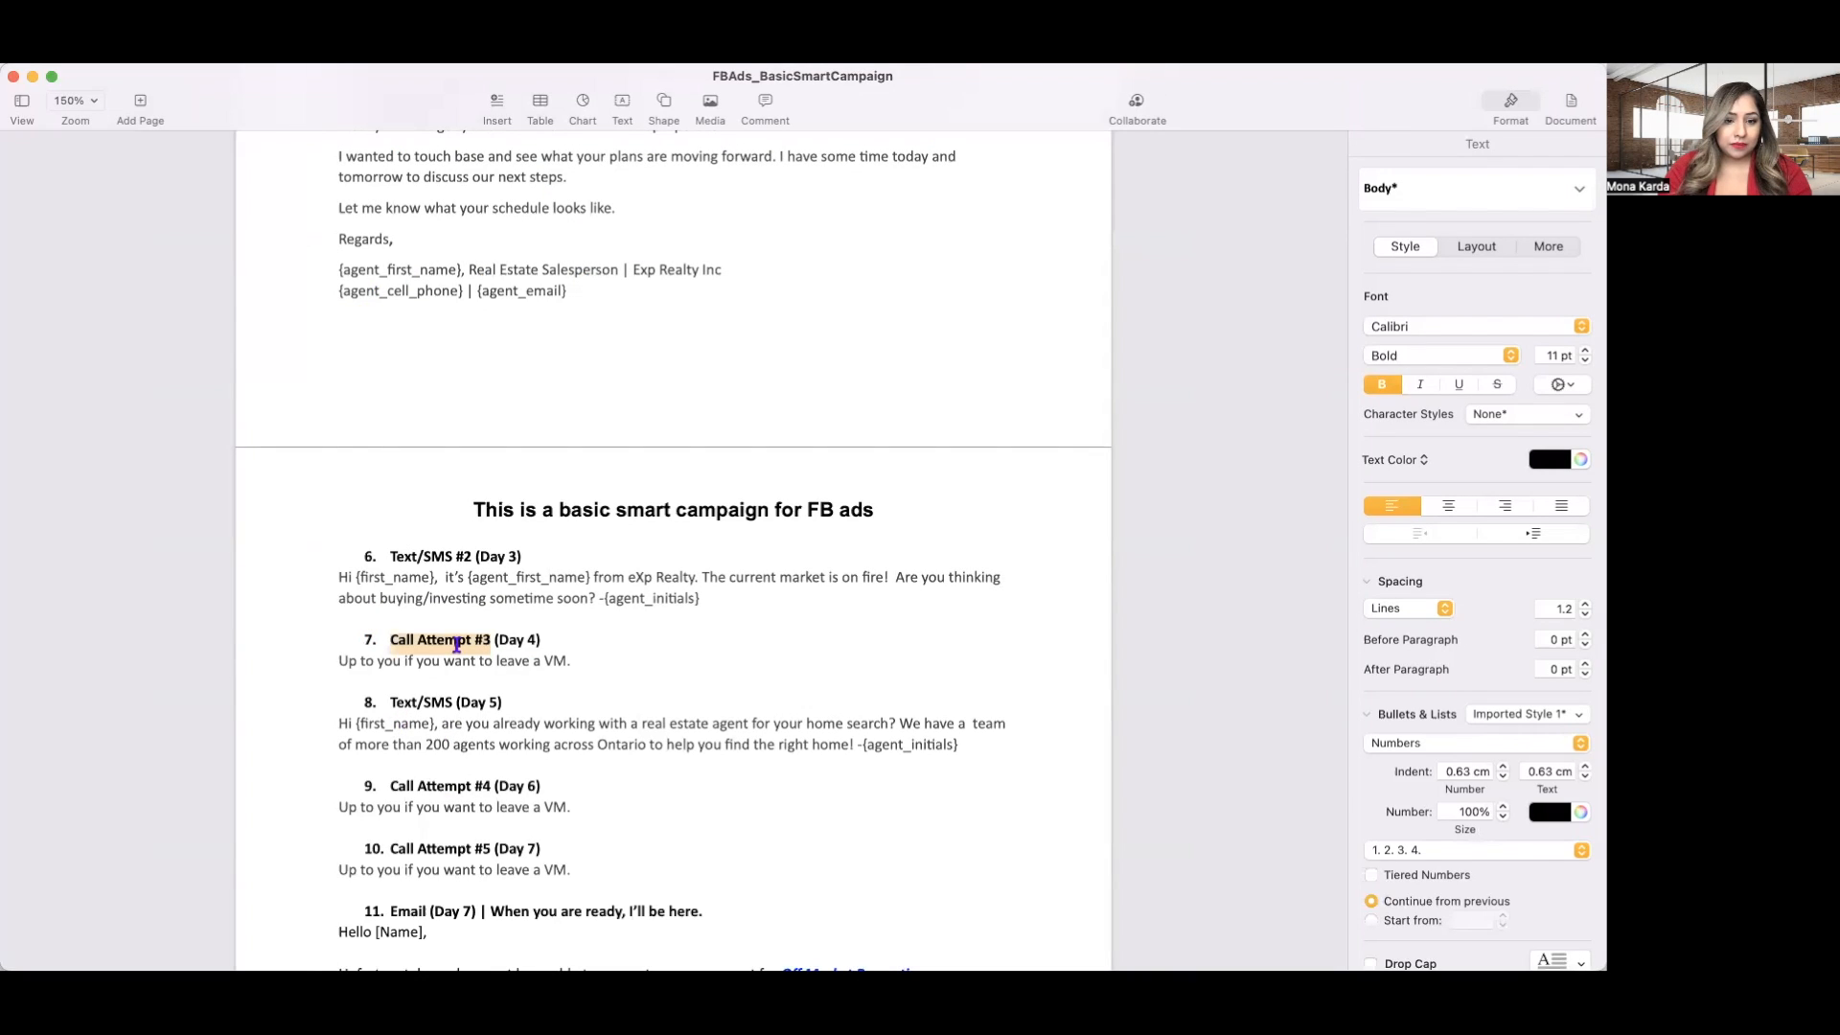
key("super+Tab")
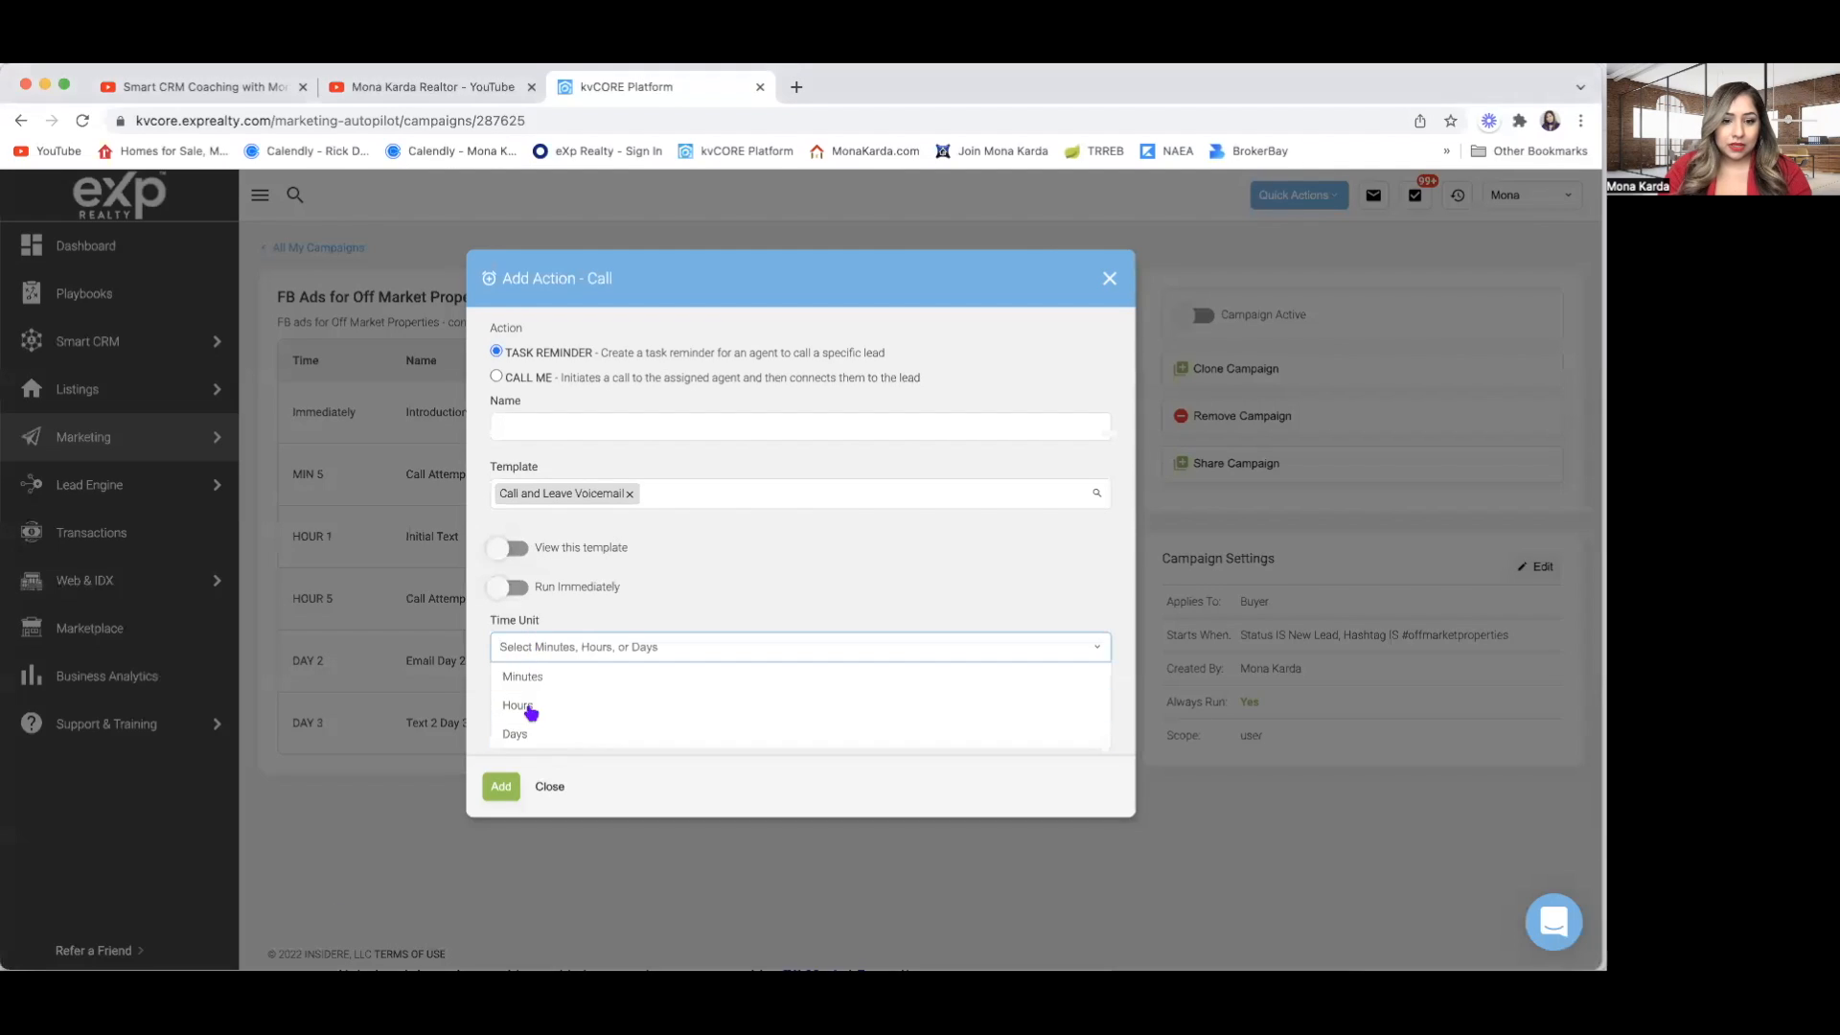
left_click(529, 723)
left_click(529, 721)
type("4")
left_click(531, 749)
Name the call action "Call Attempt #3" and add it to the campaign.
left_click(570, 432)
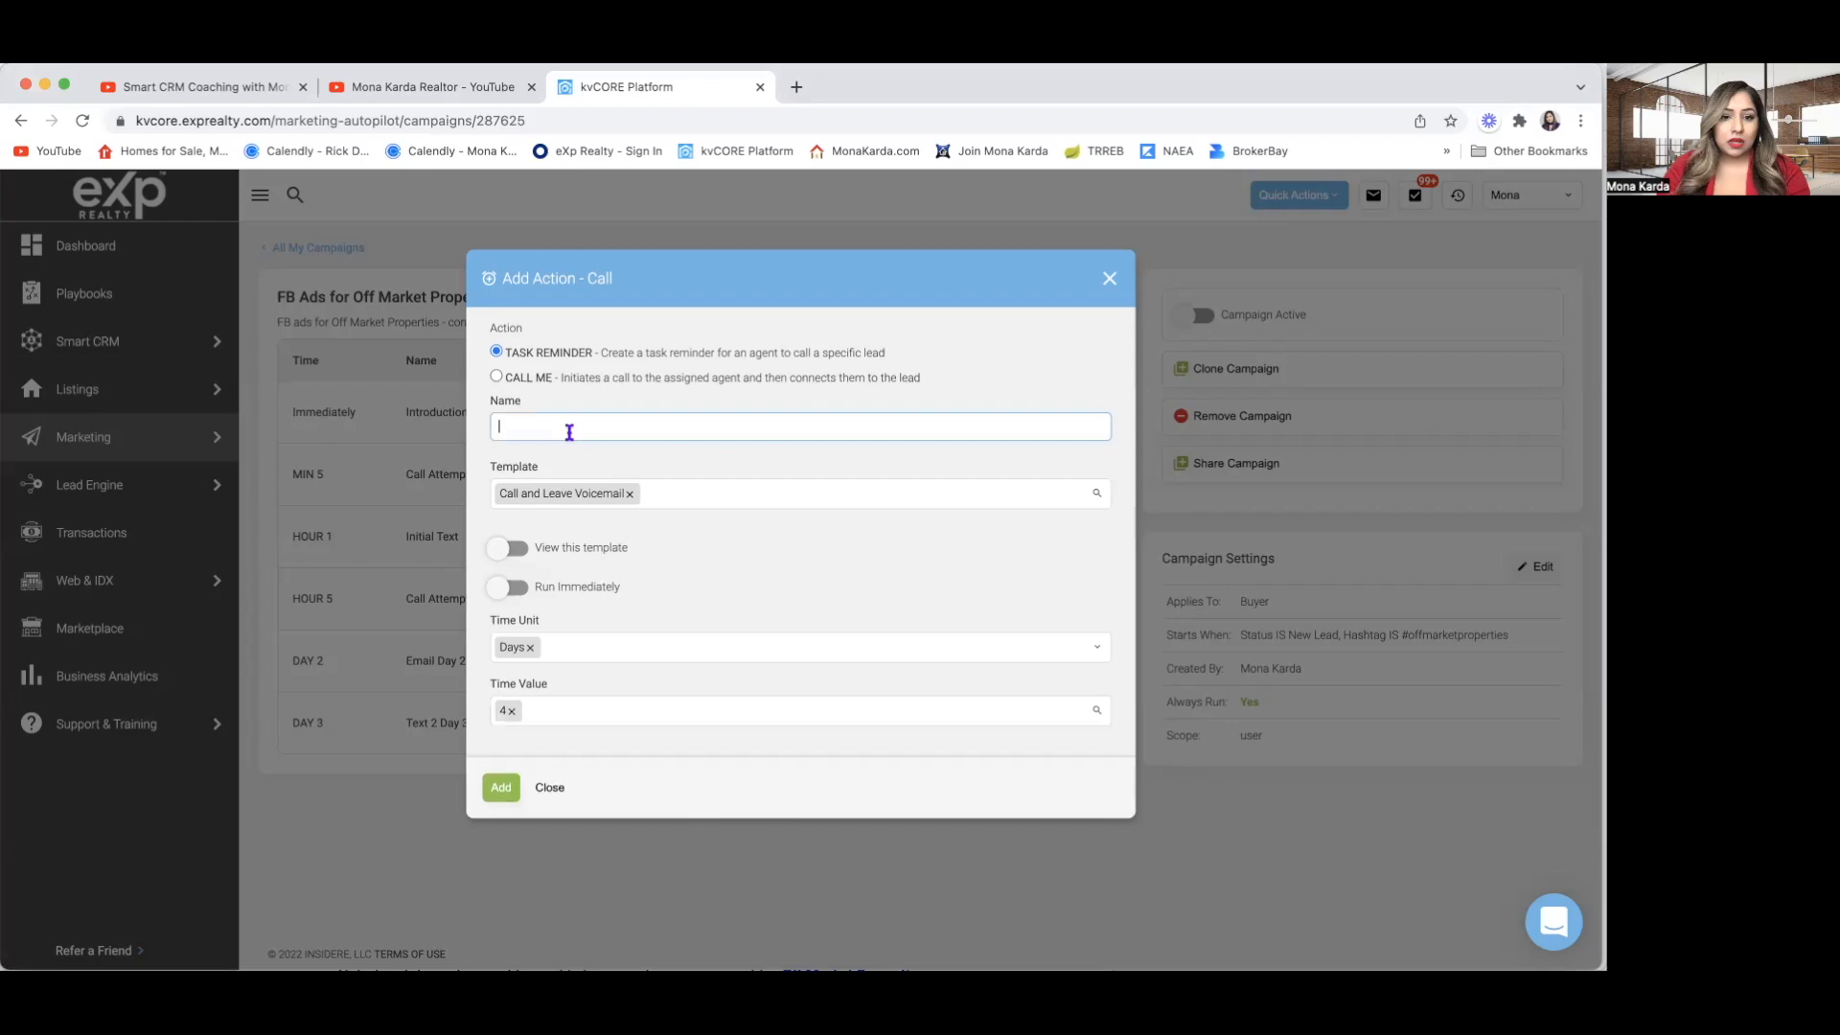
type("Call Attempt #3")
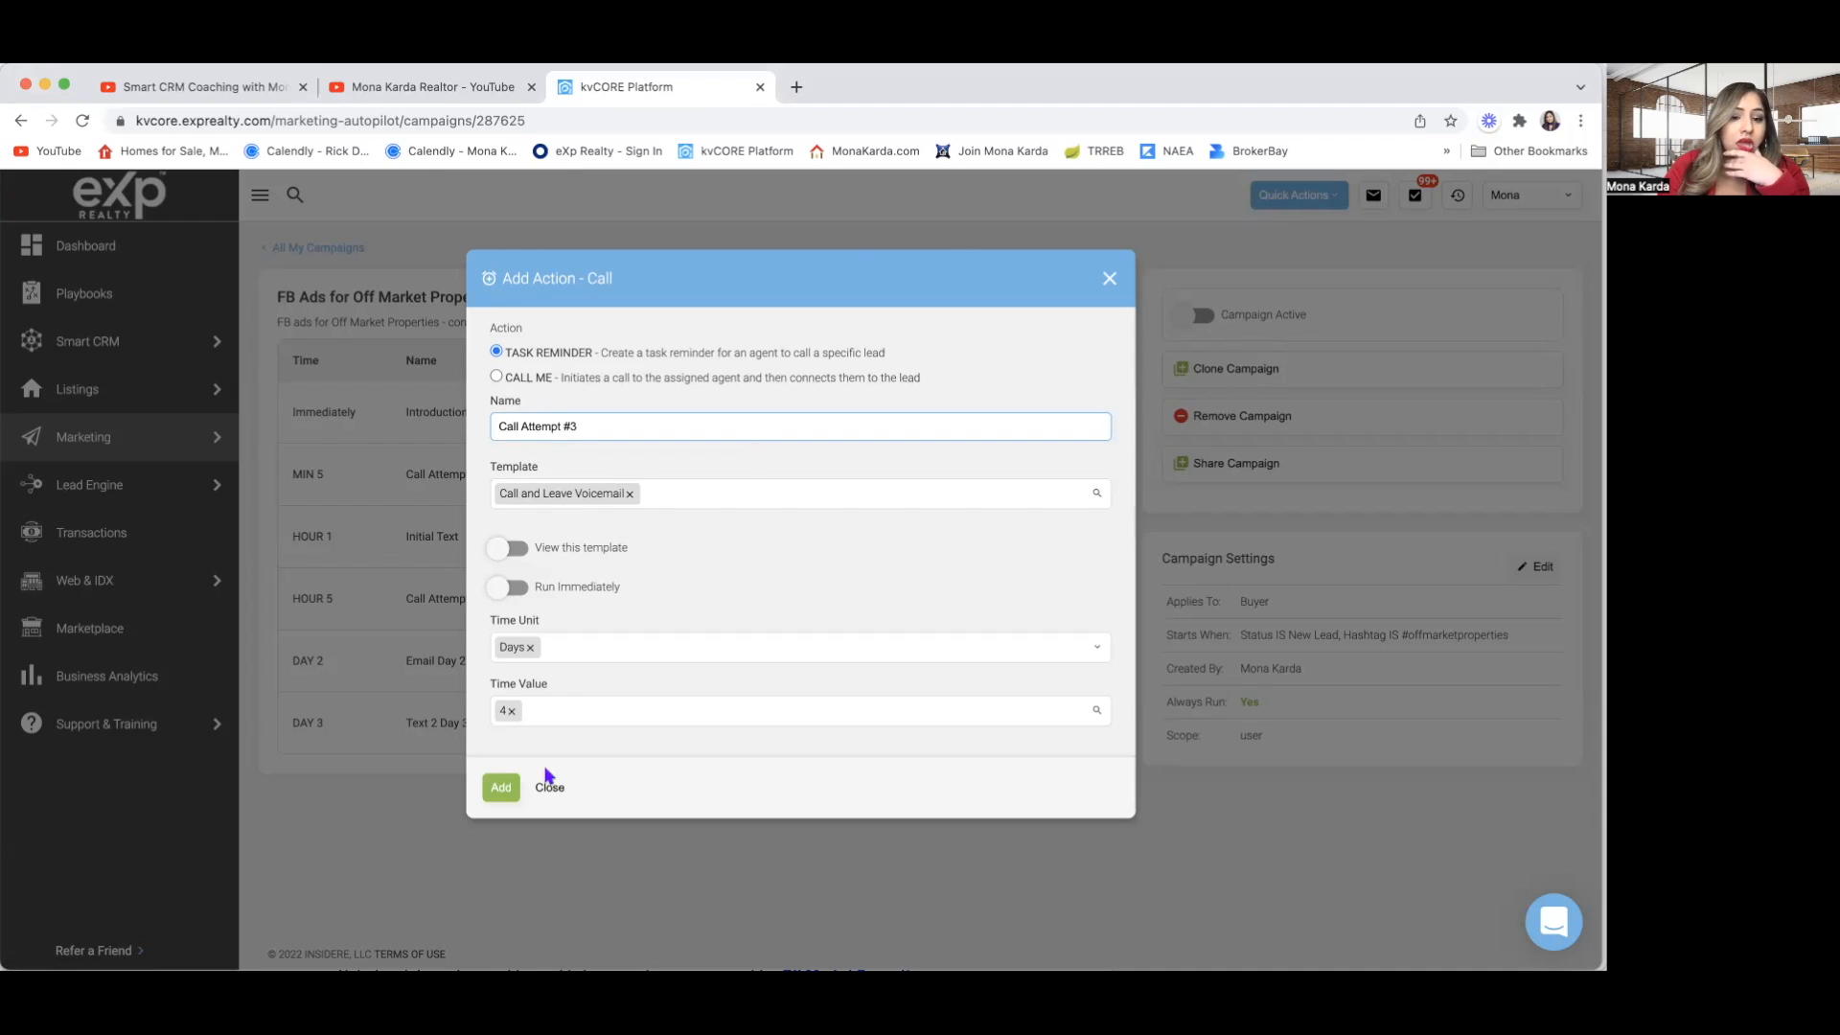
left_click(501, 788)
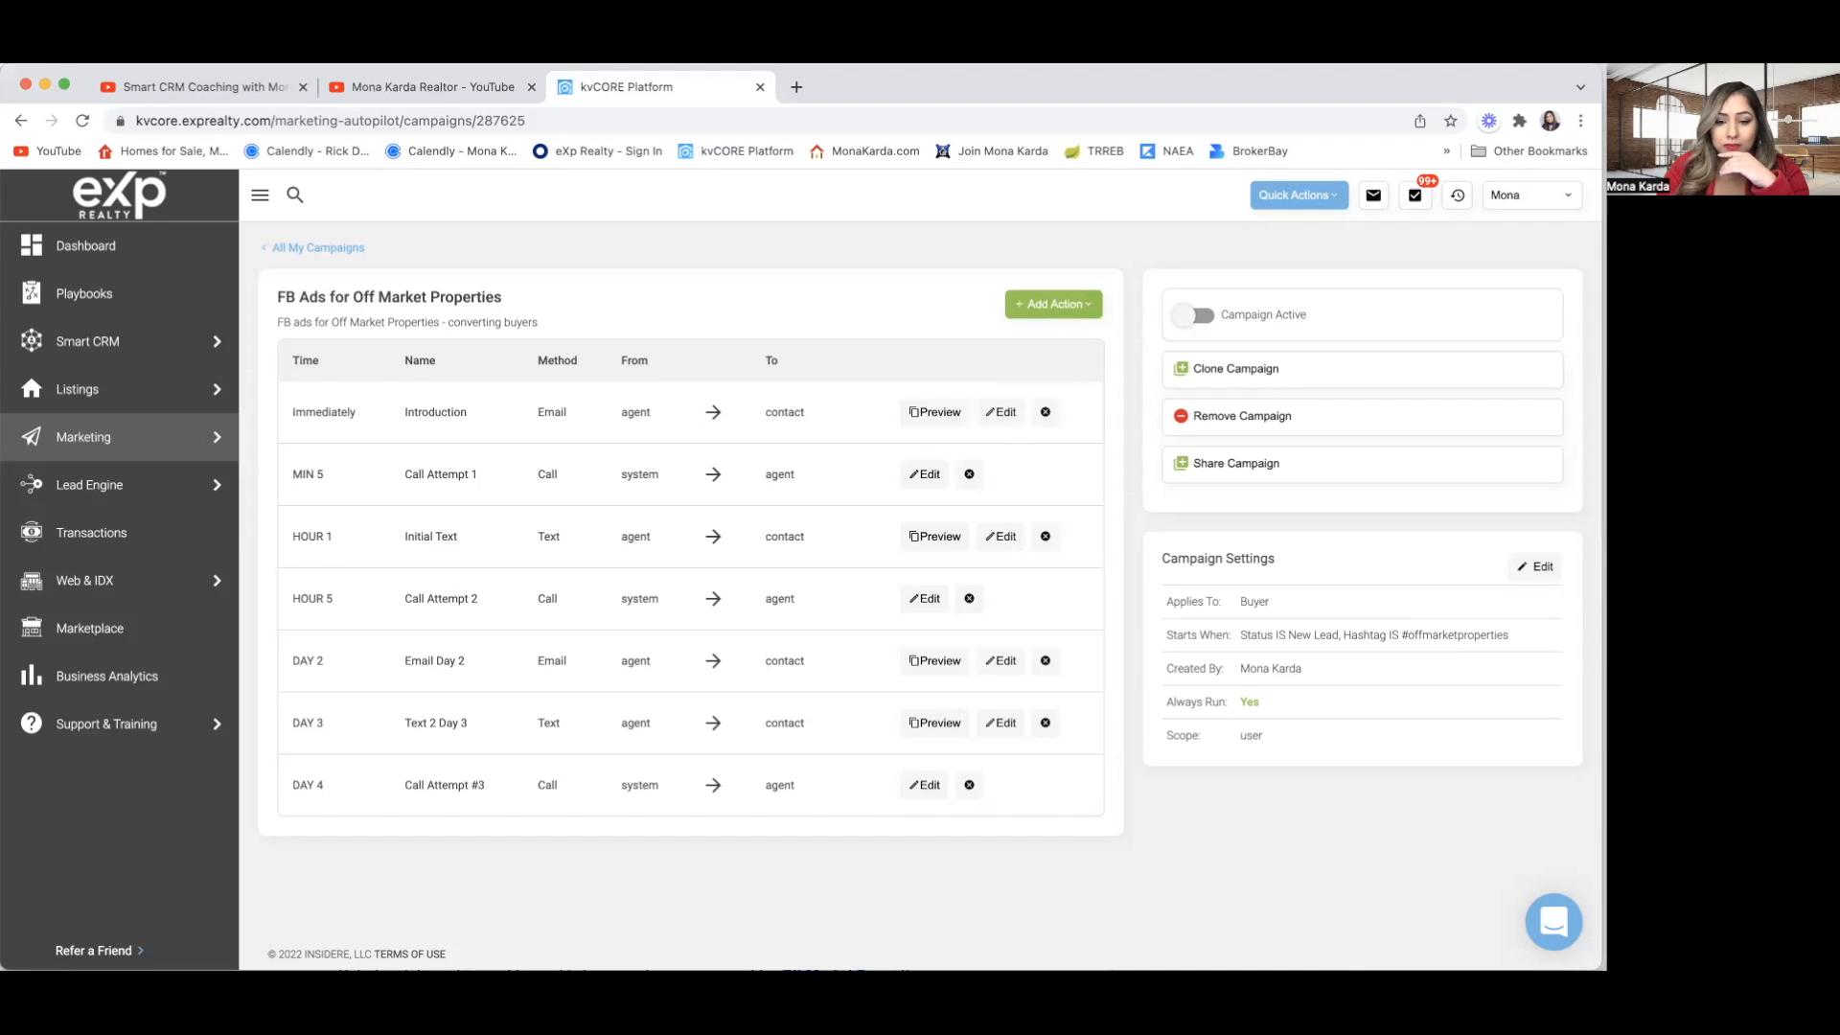
Copy the Text/SMS (Day 5) message from the FBAds_BasicSmartCampaign document and return to the kvCORE list of all campaigns.
key("super+Tab")
scroll(796, 752, "down", 2)
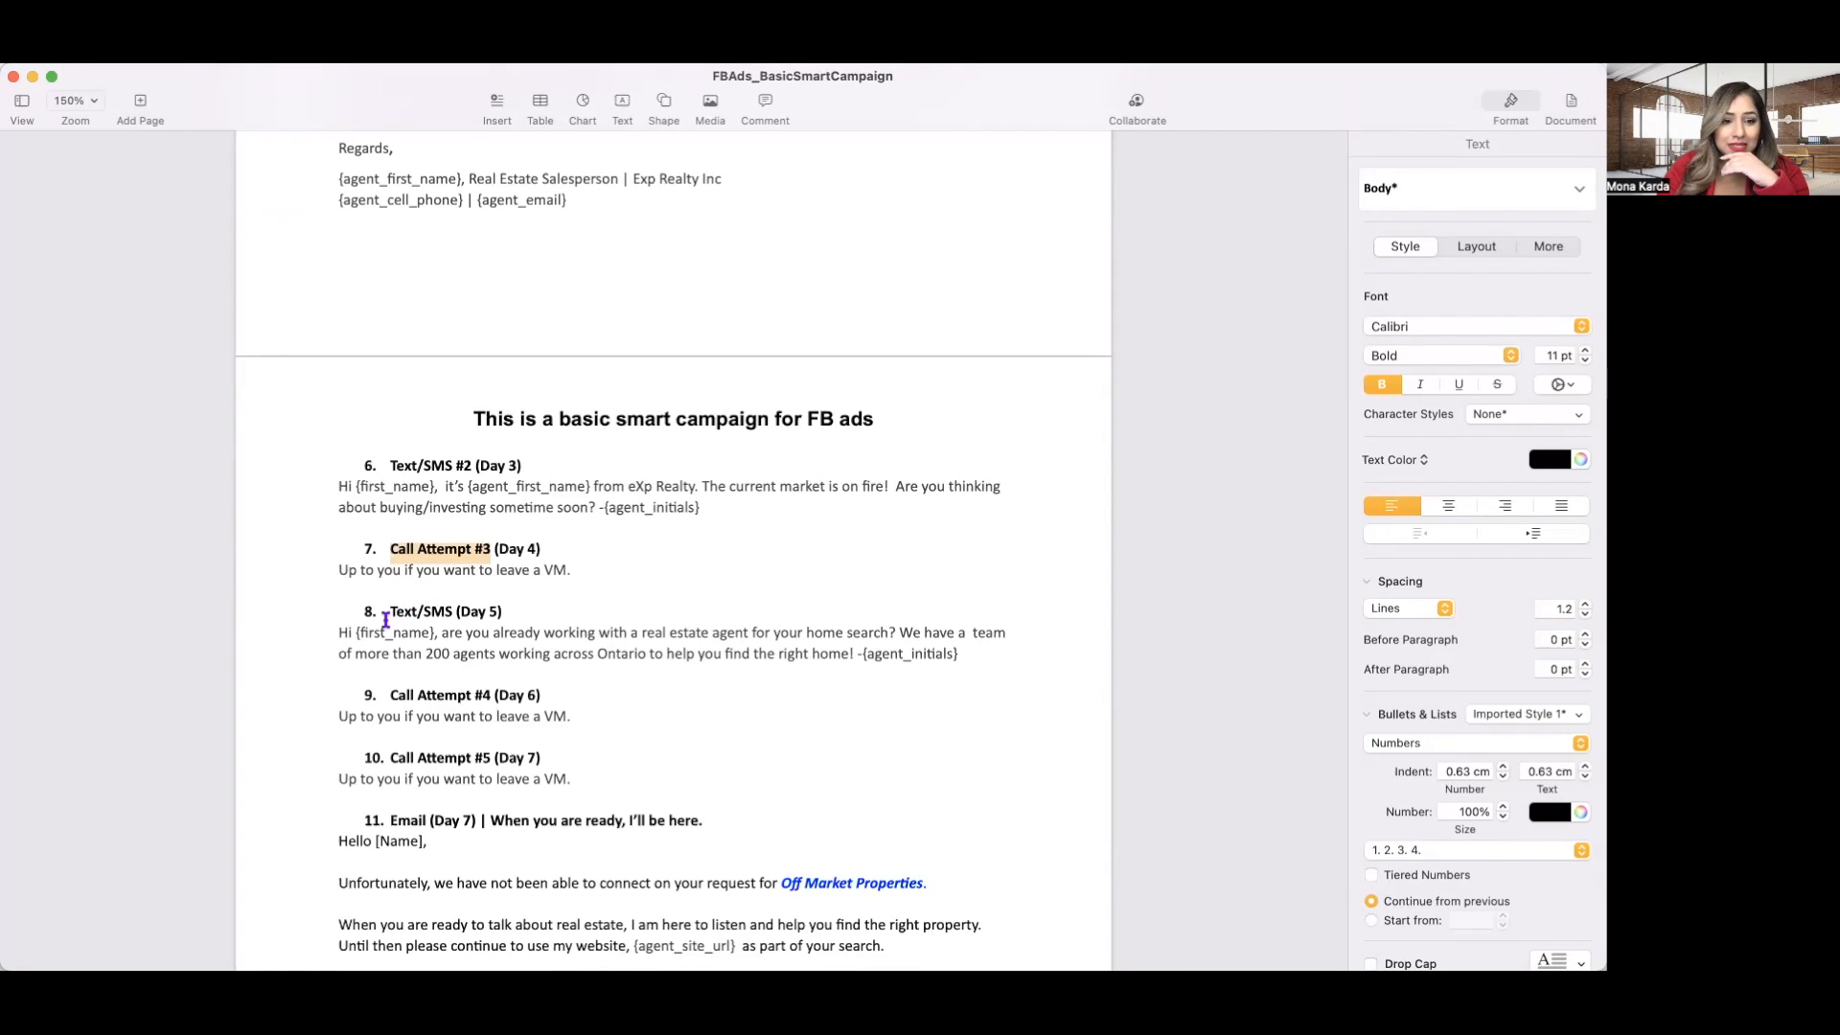
left_click_drag(334, 632, 977, 651)
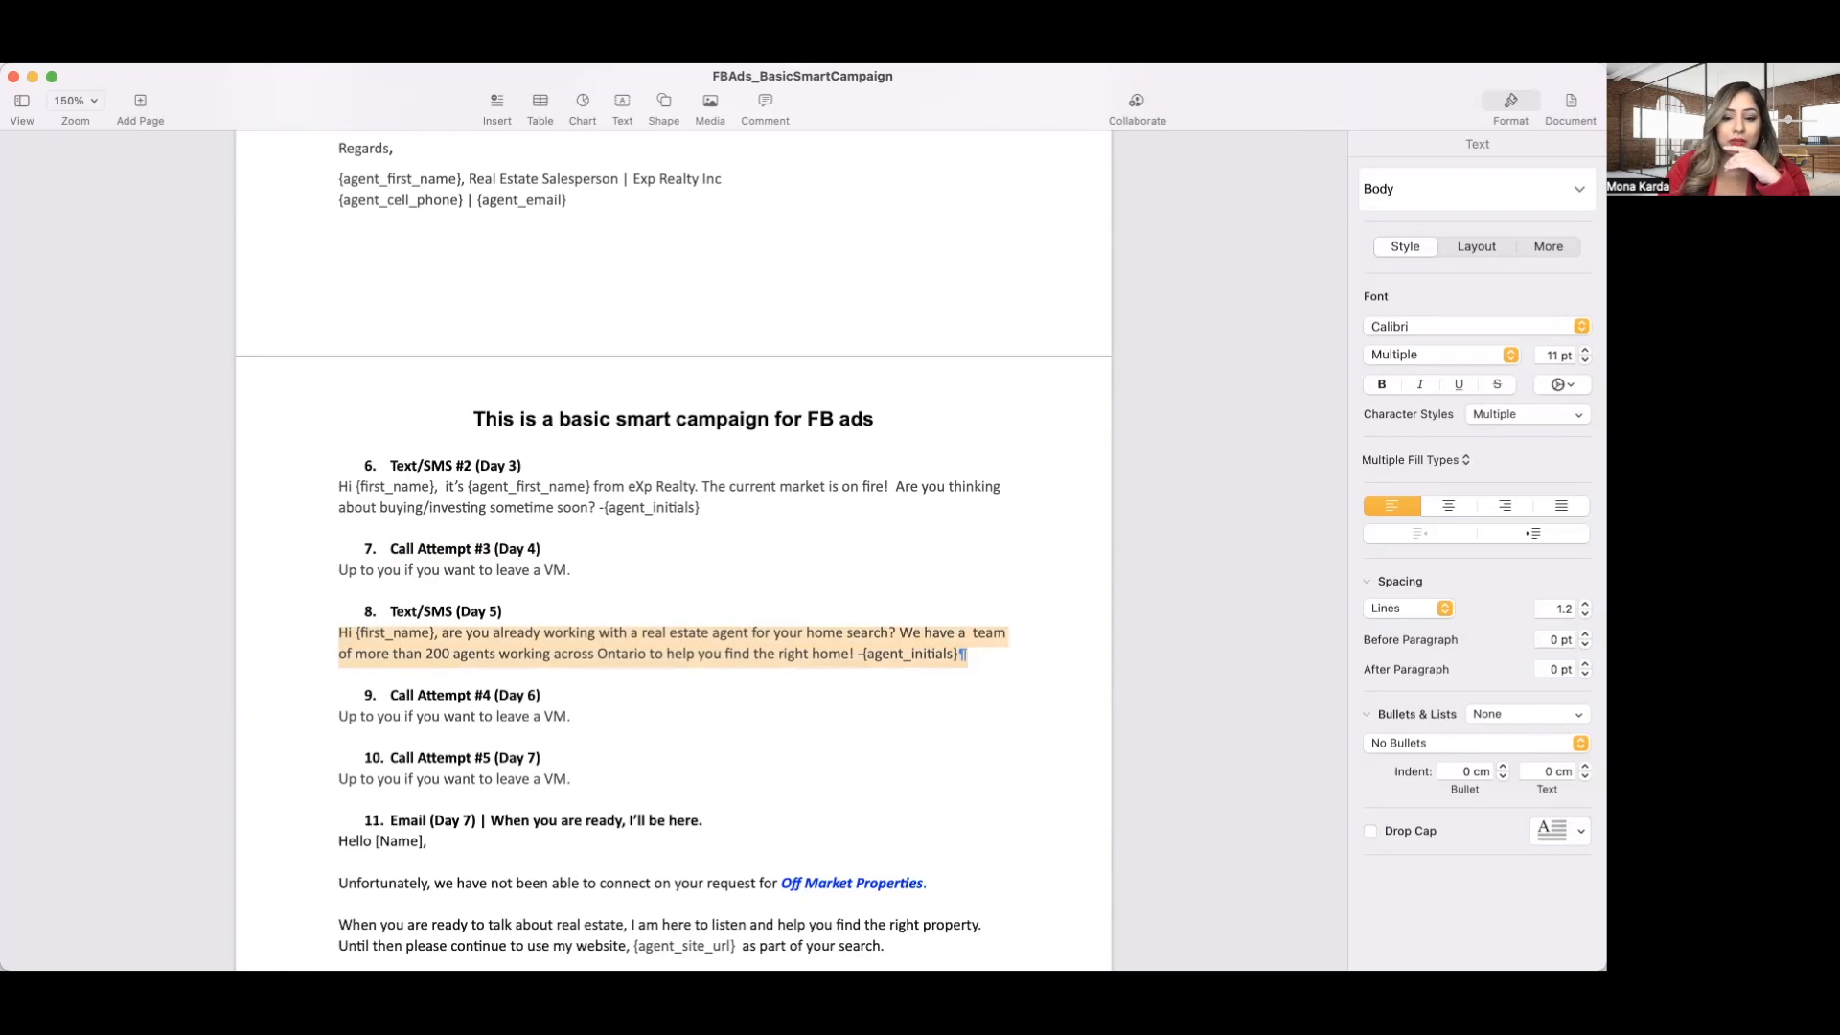
left_click(393, 992)
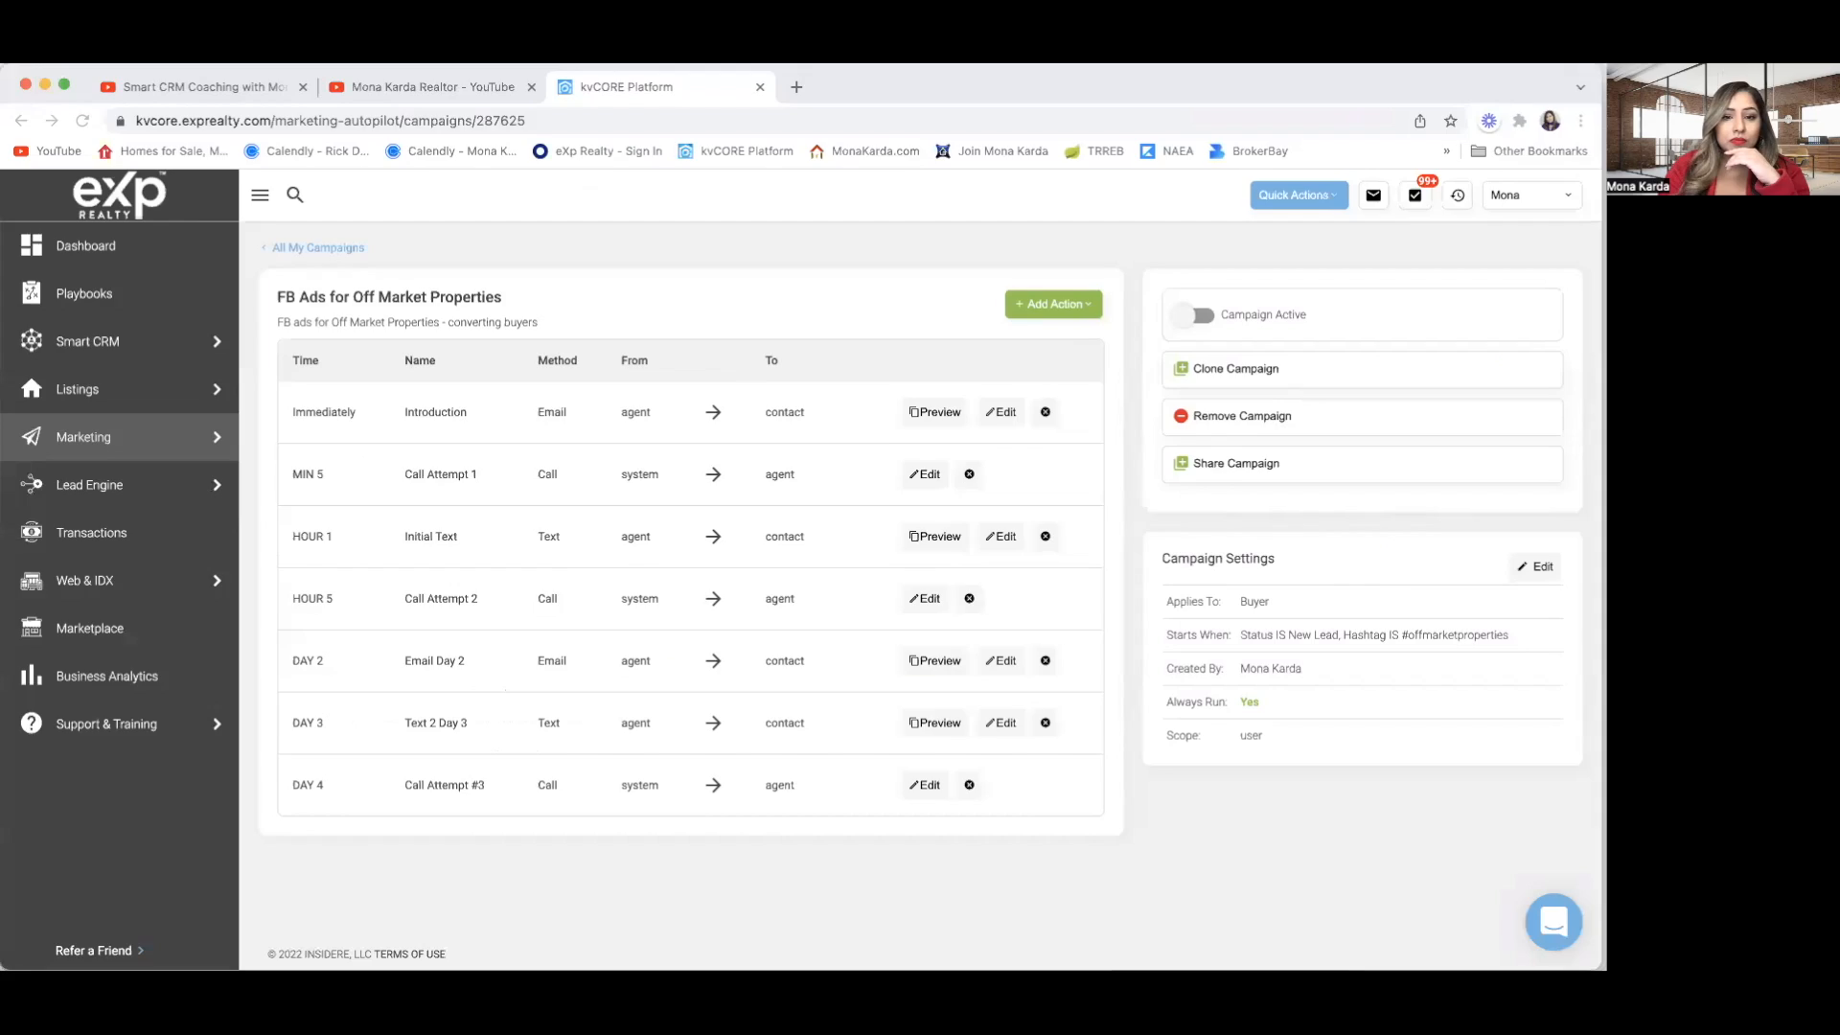
left_click(320, 248)
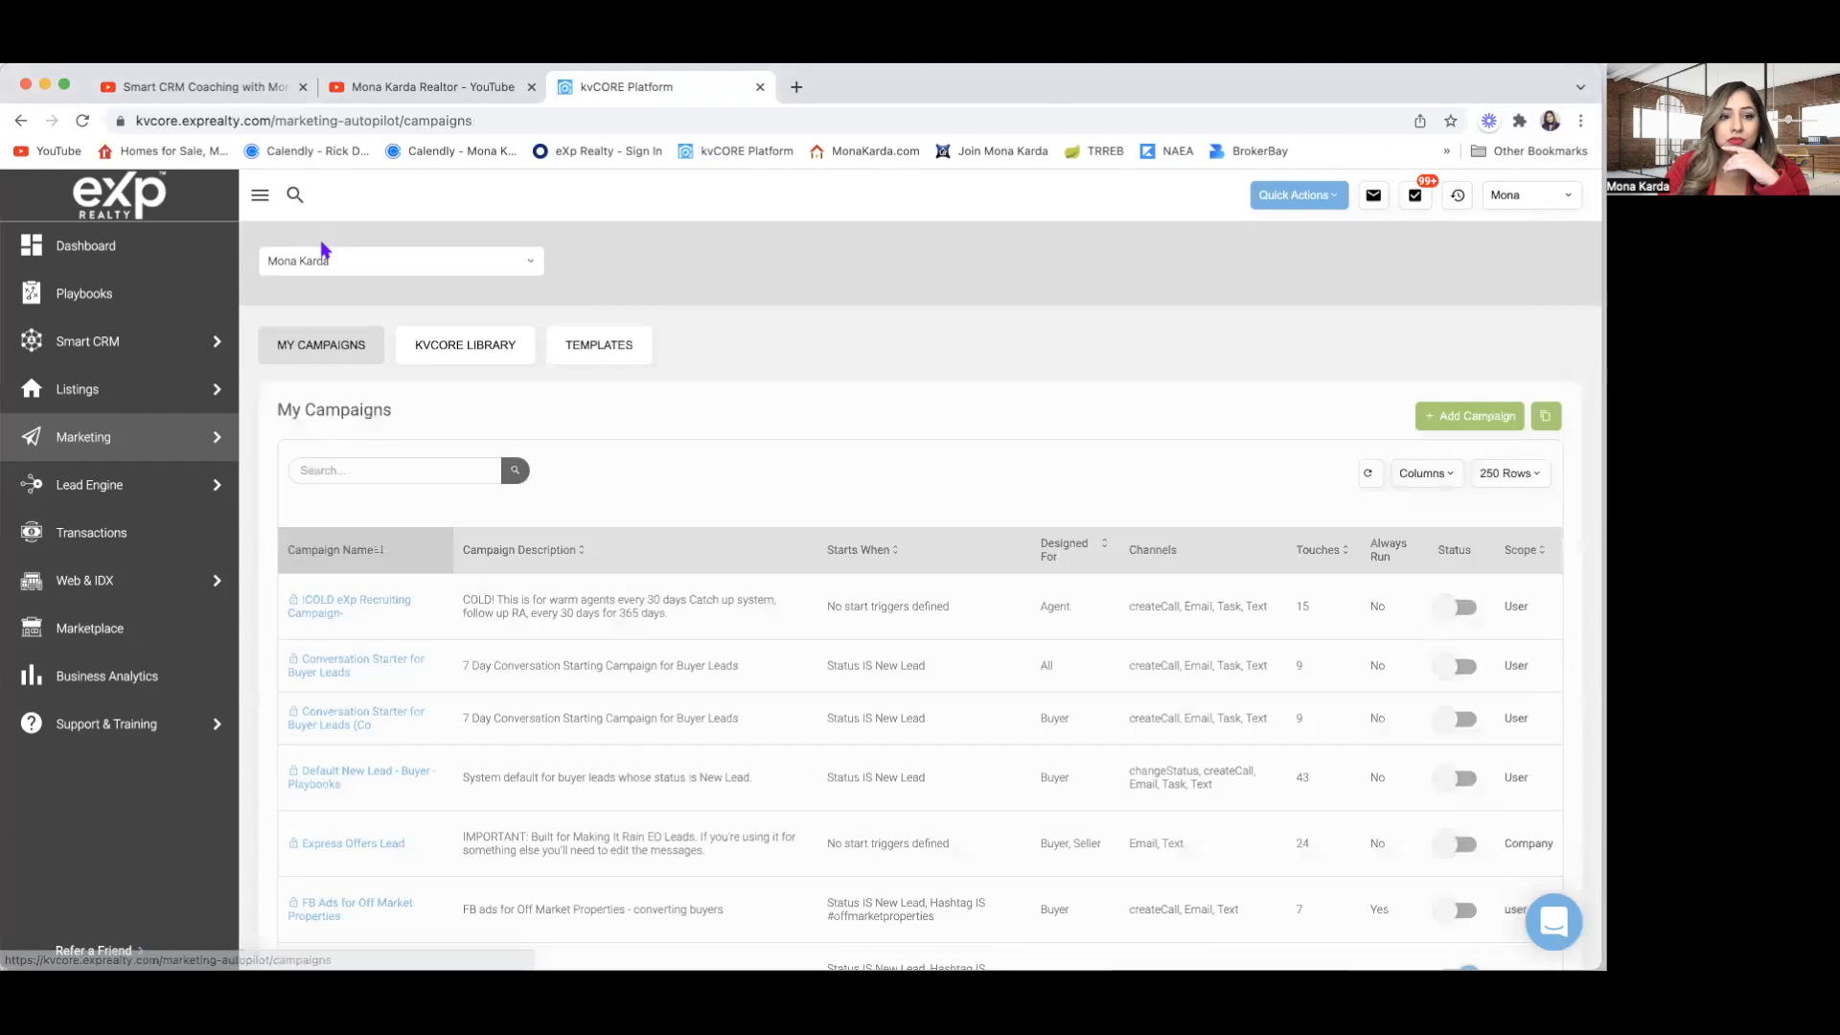
left_click(1483, 418)
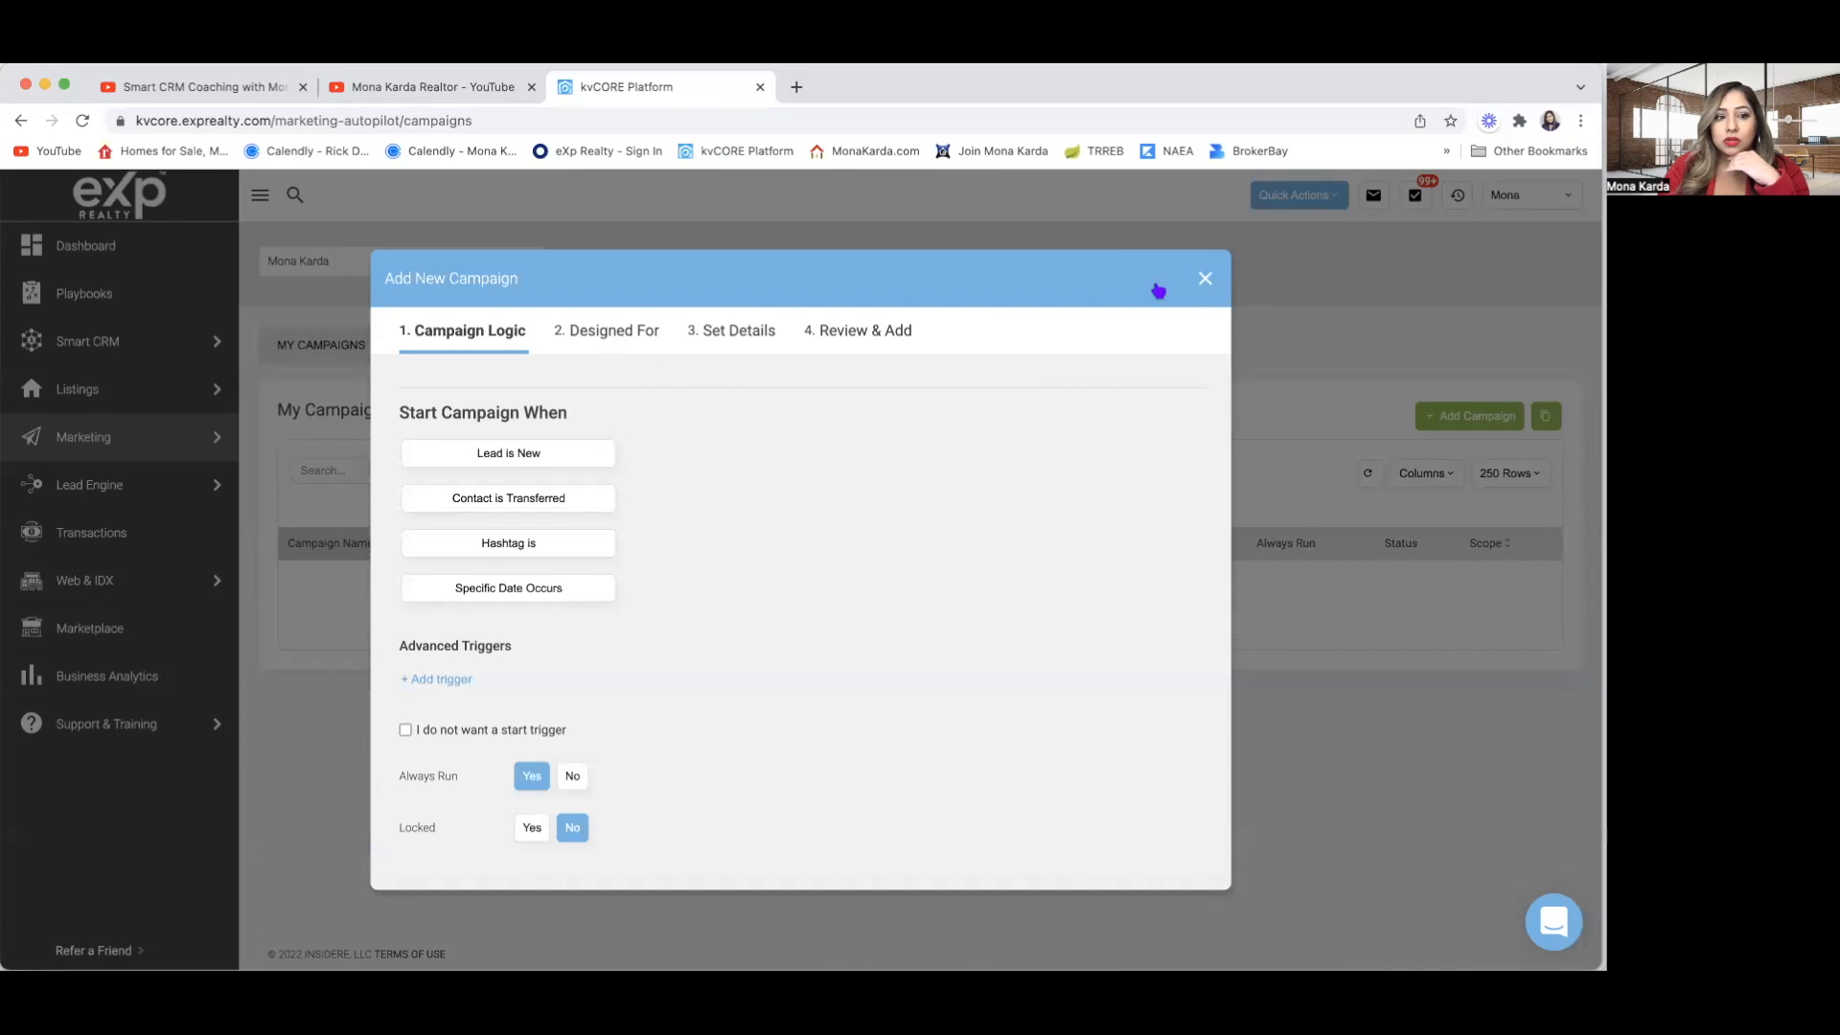
left_click(367, 384)
left_click(738, 550)
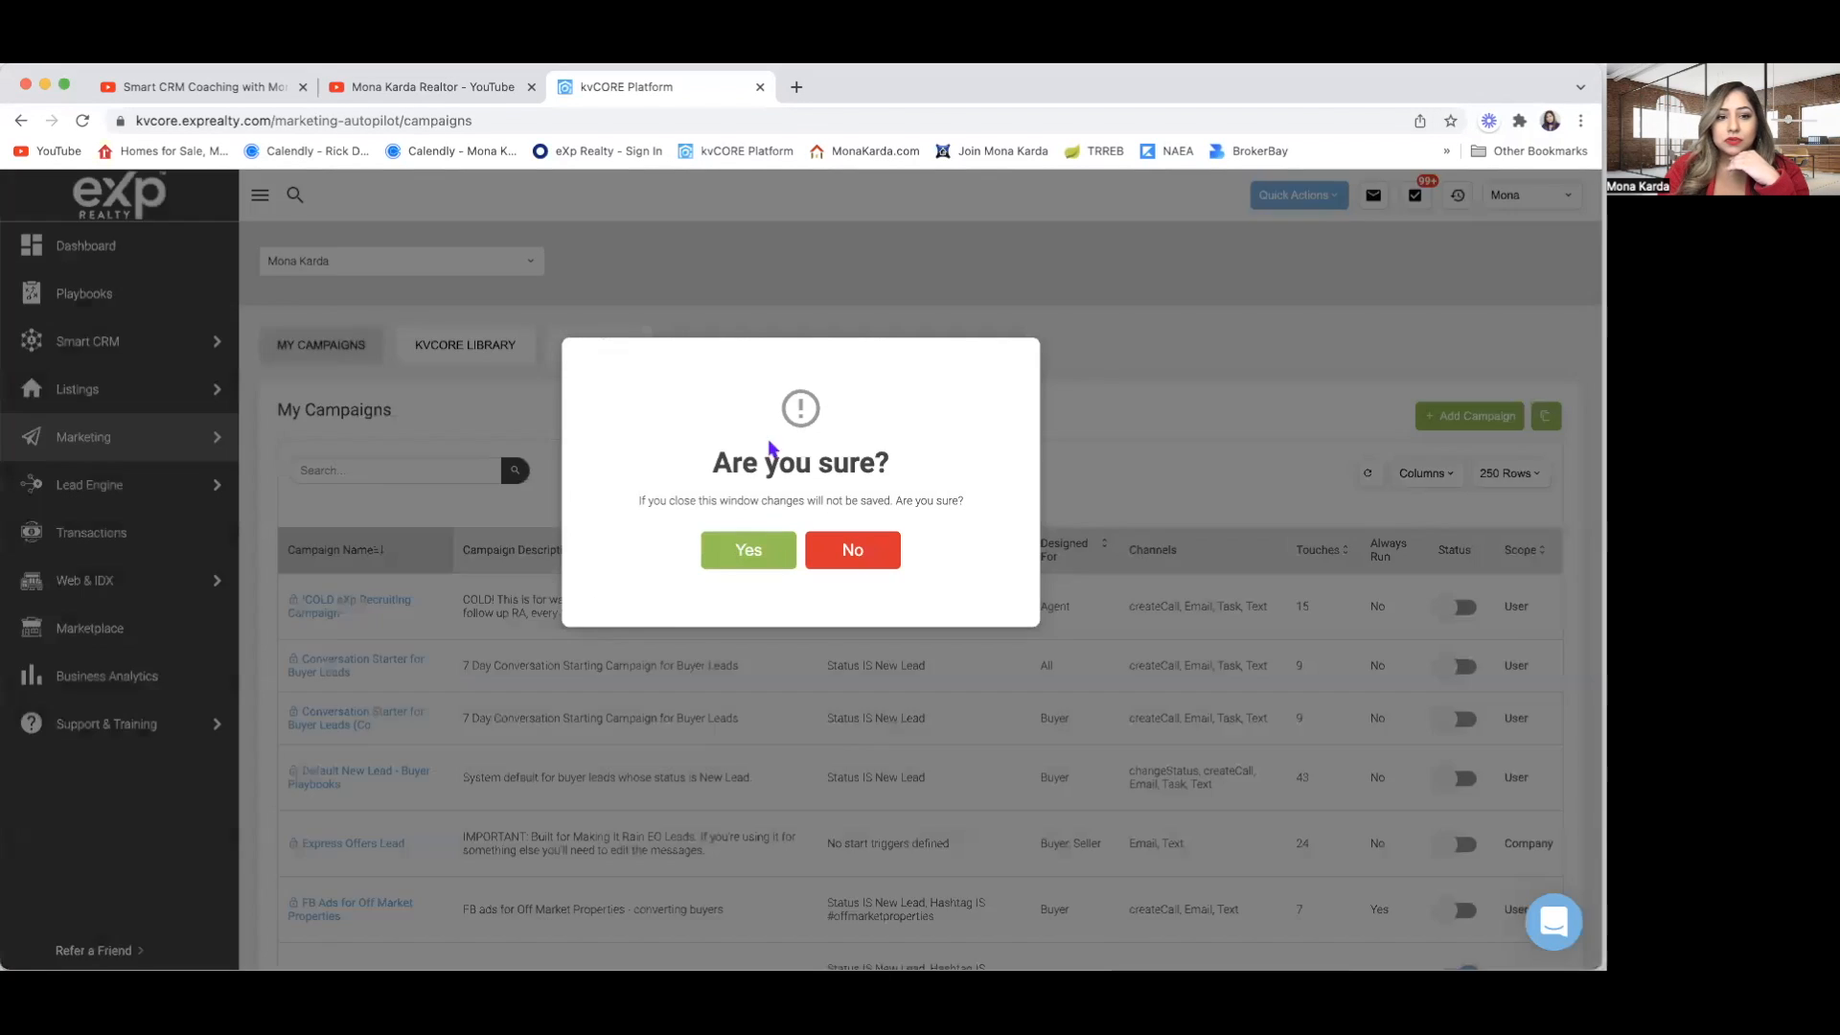
Start a new text template in the campaign templates and paste the copied Day 5 message as its content.
left_click(596, 346)
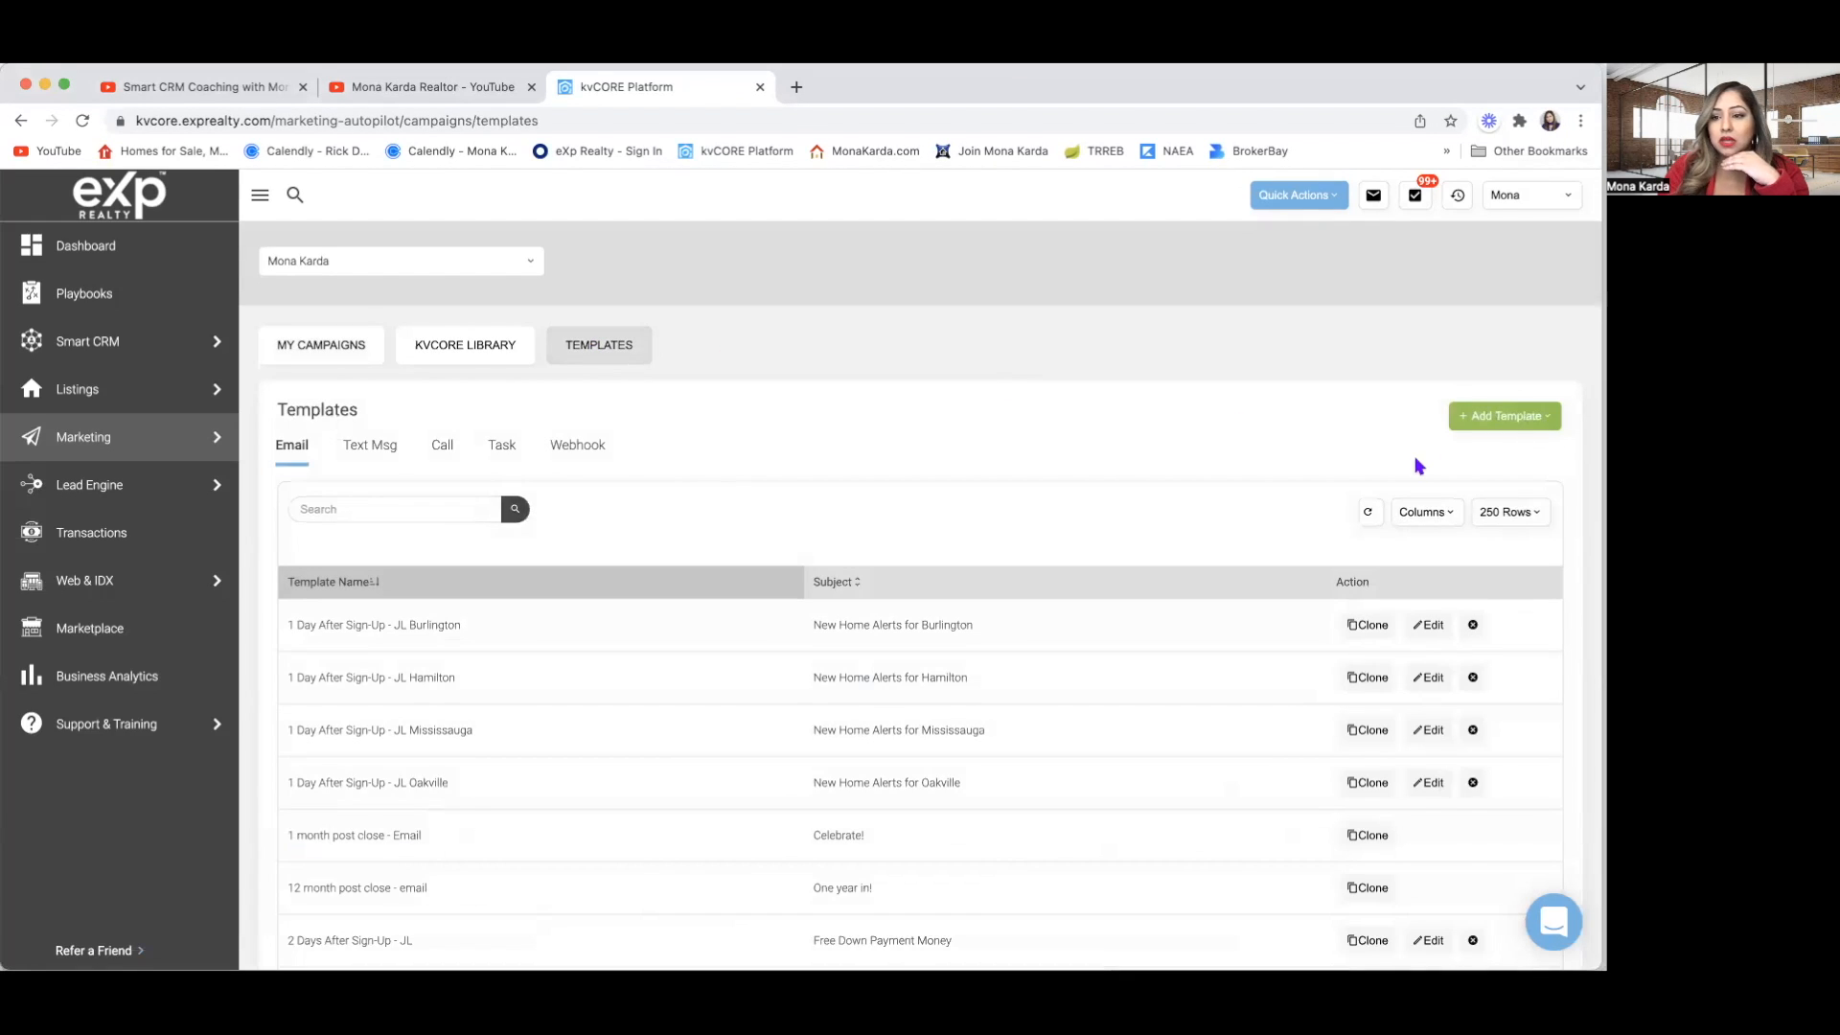
left_click(1496, 423)
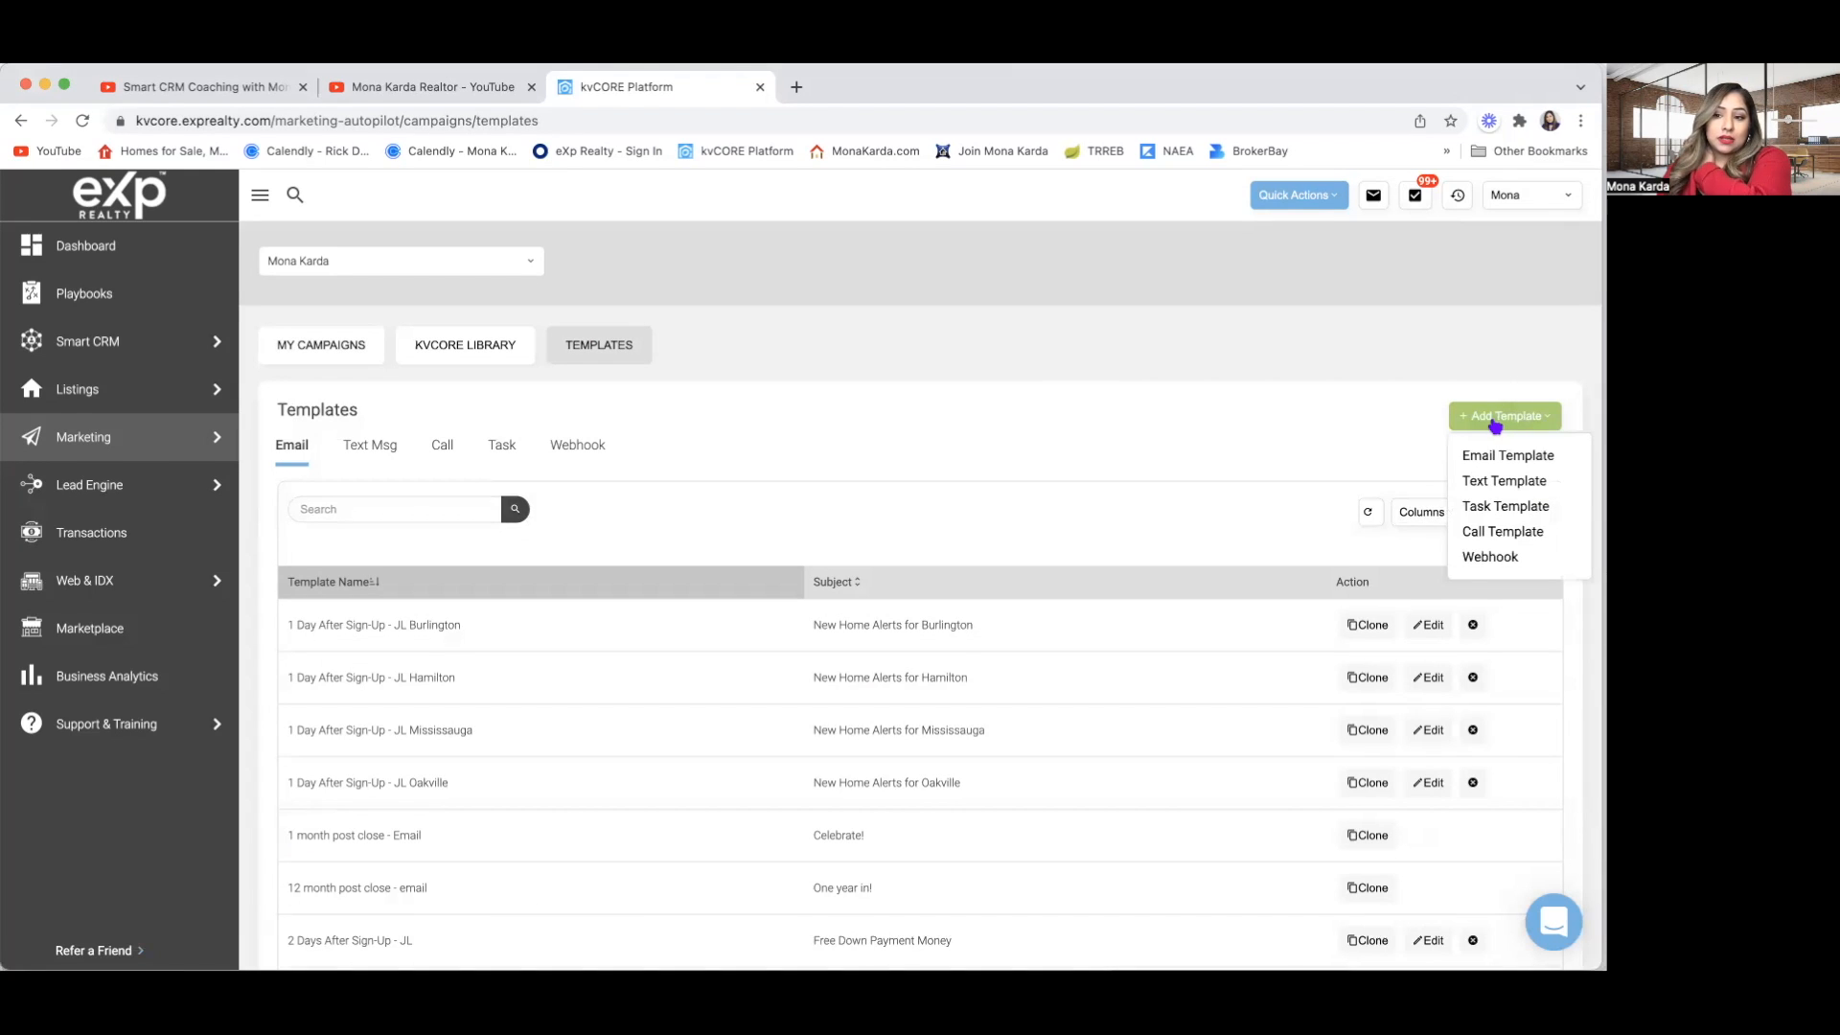
left_click(1496, 484)
left_click(939, 992)
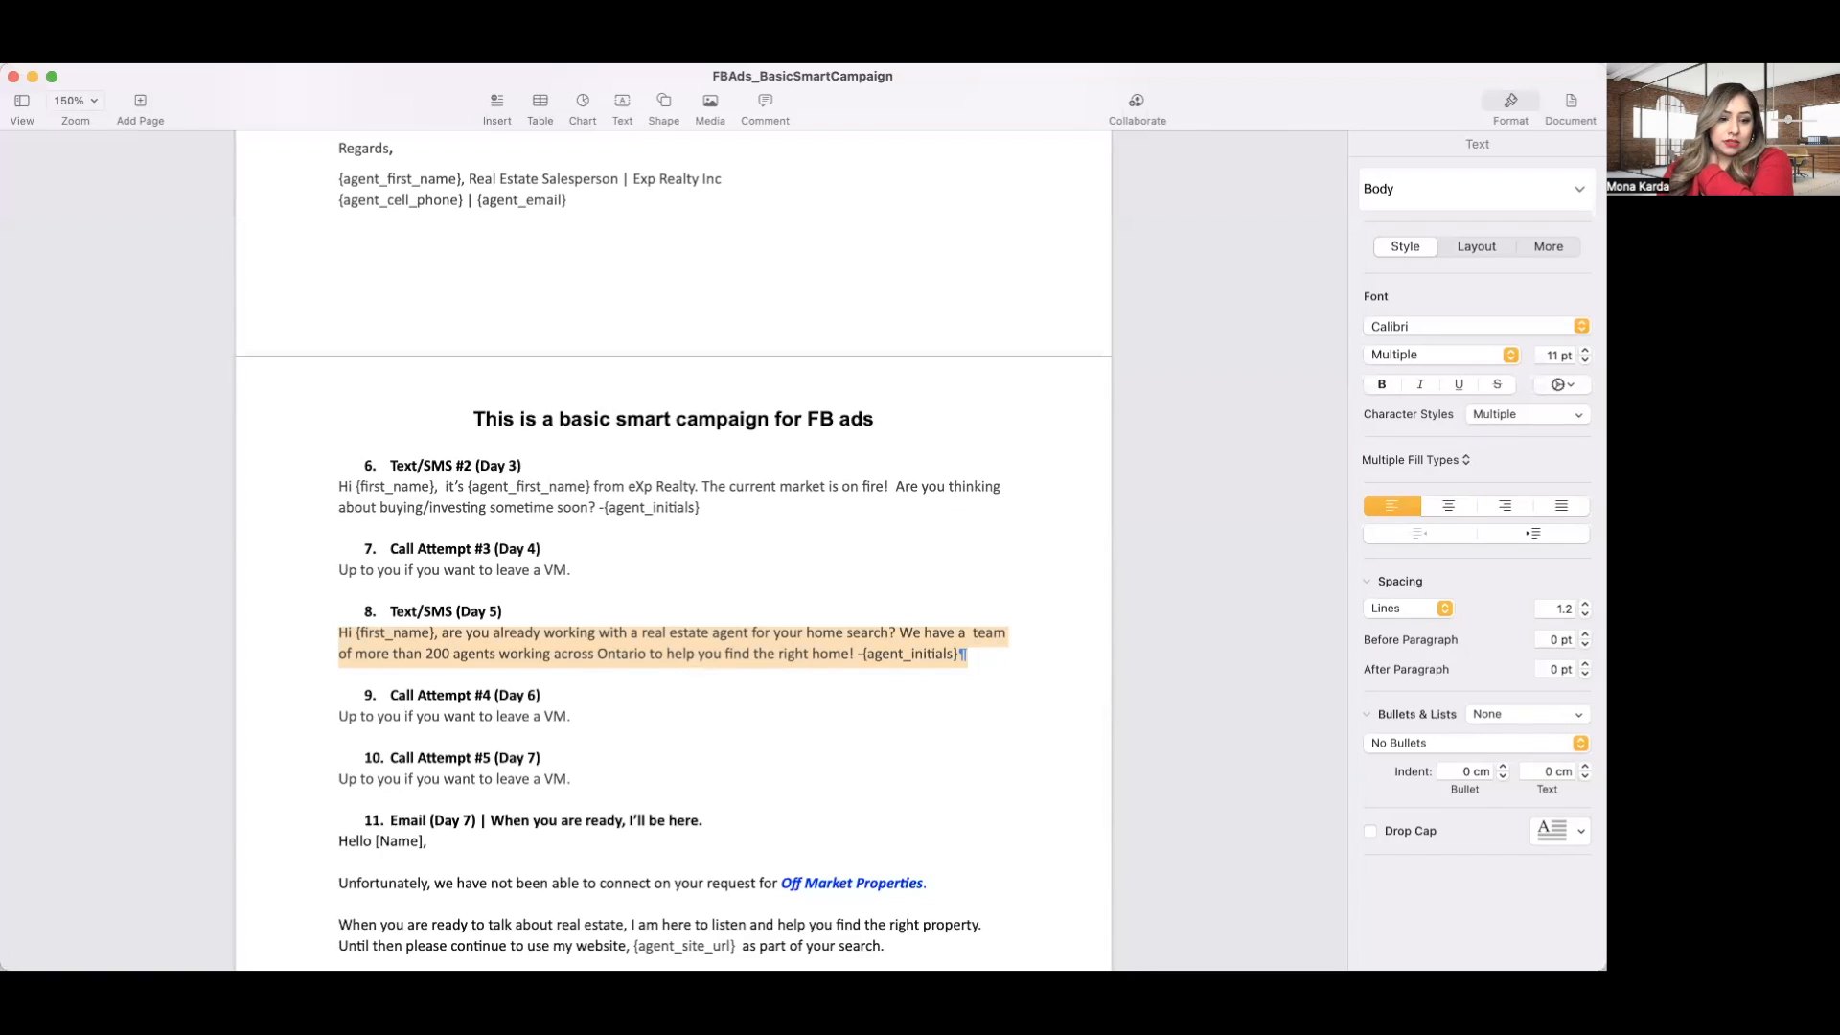
key("super+Tab")
left_click(286, 559)
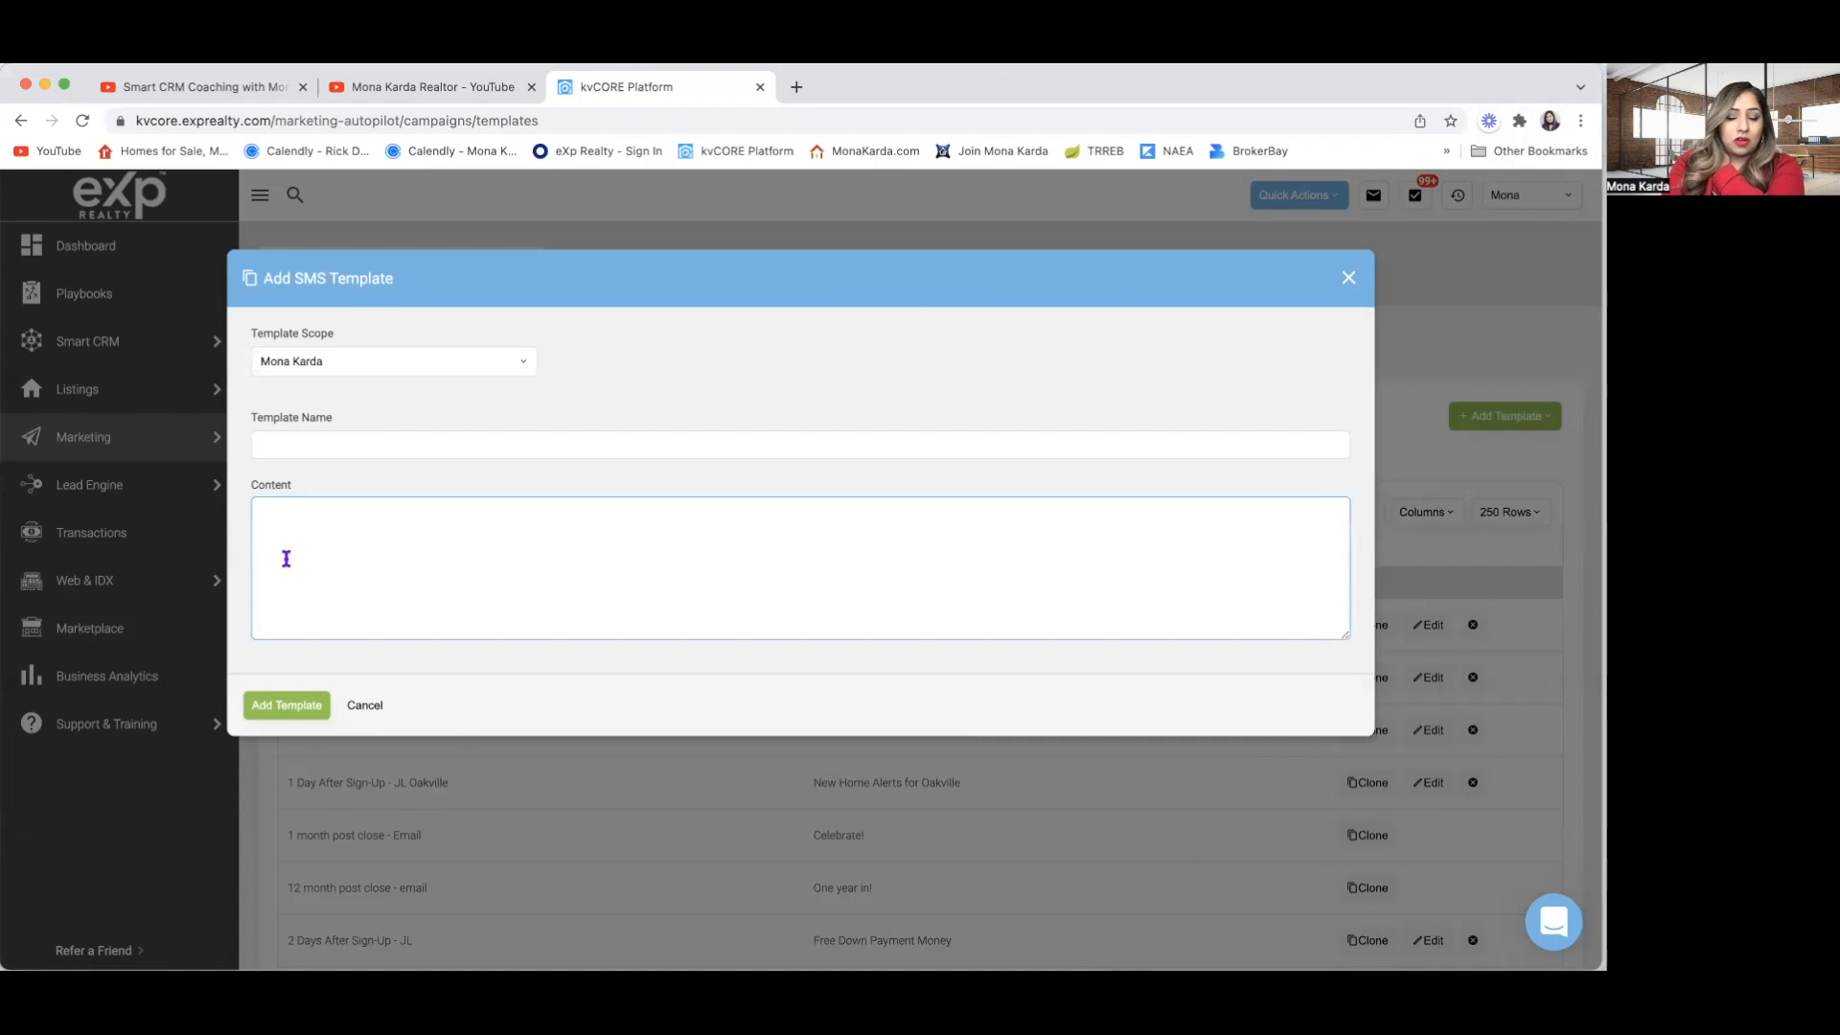
type("Hi {first_name}, are you already working with a real estate agent for your home search? We have a  team of more than 200 agents working across Ontario to help you find the right home! -{agent_initials}")
key("Return")
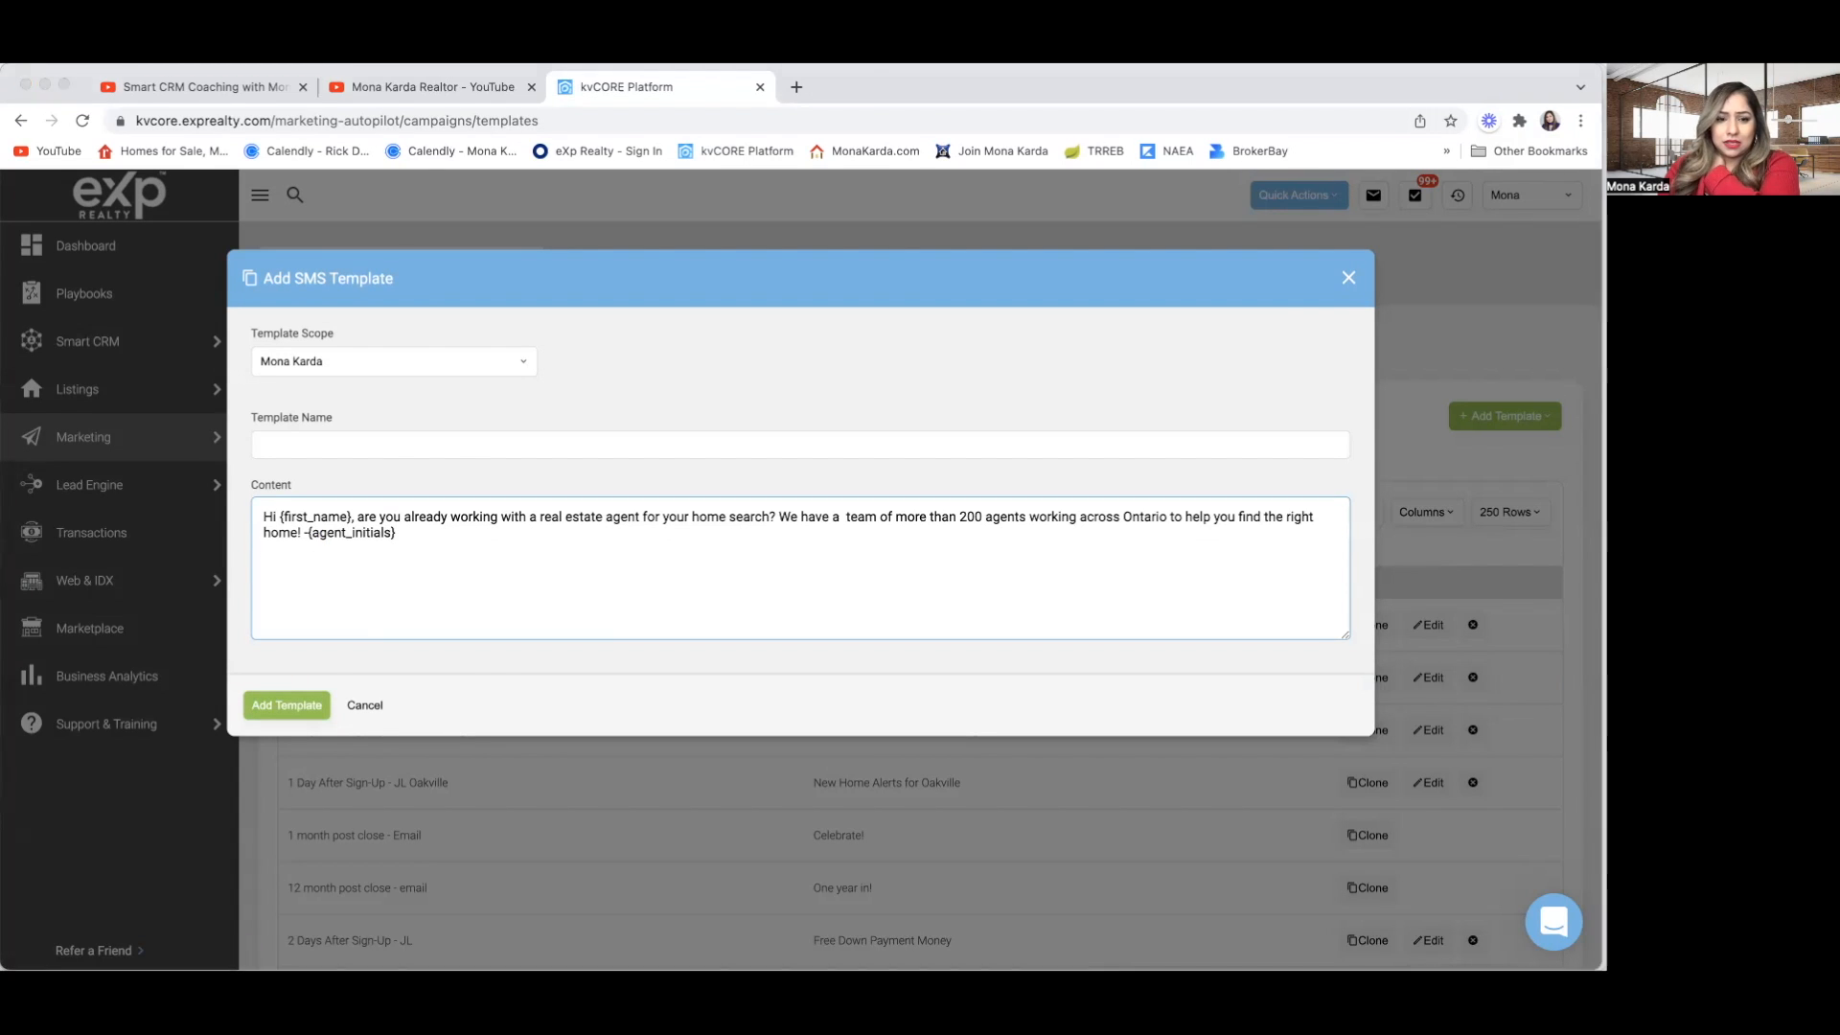
key("super+Tab")
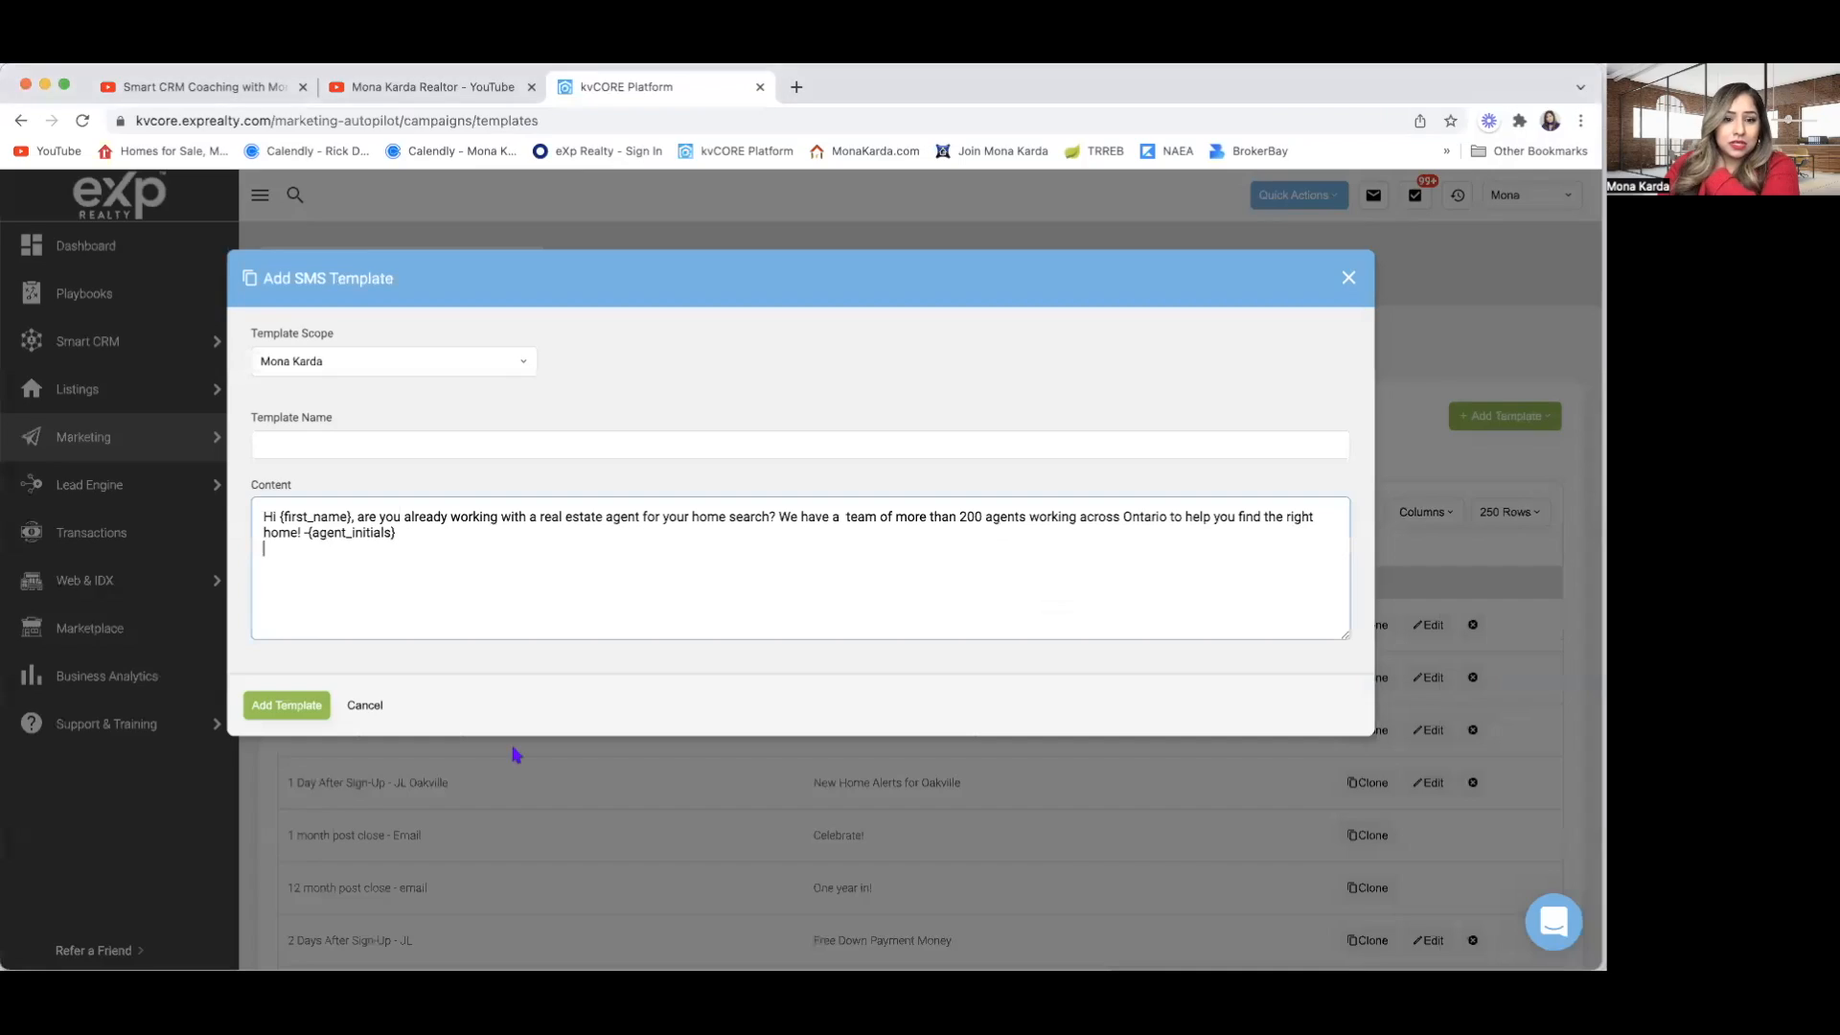
Name the text template "FB Ads OMP - Day 5 Text #3", checking the day in the script document, and add the template.
left_click(321, 437)
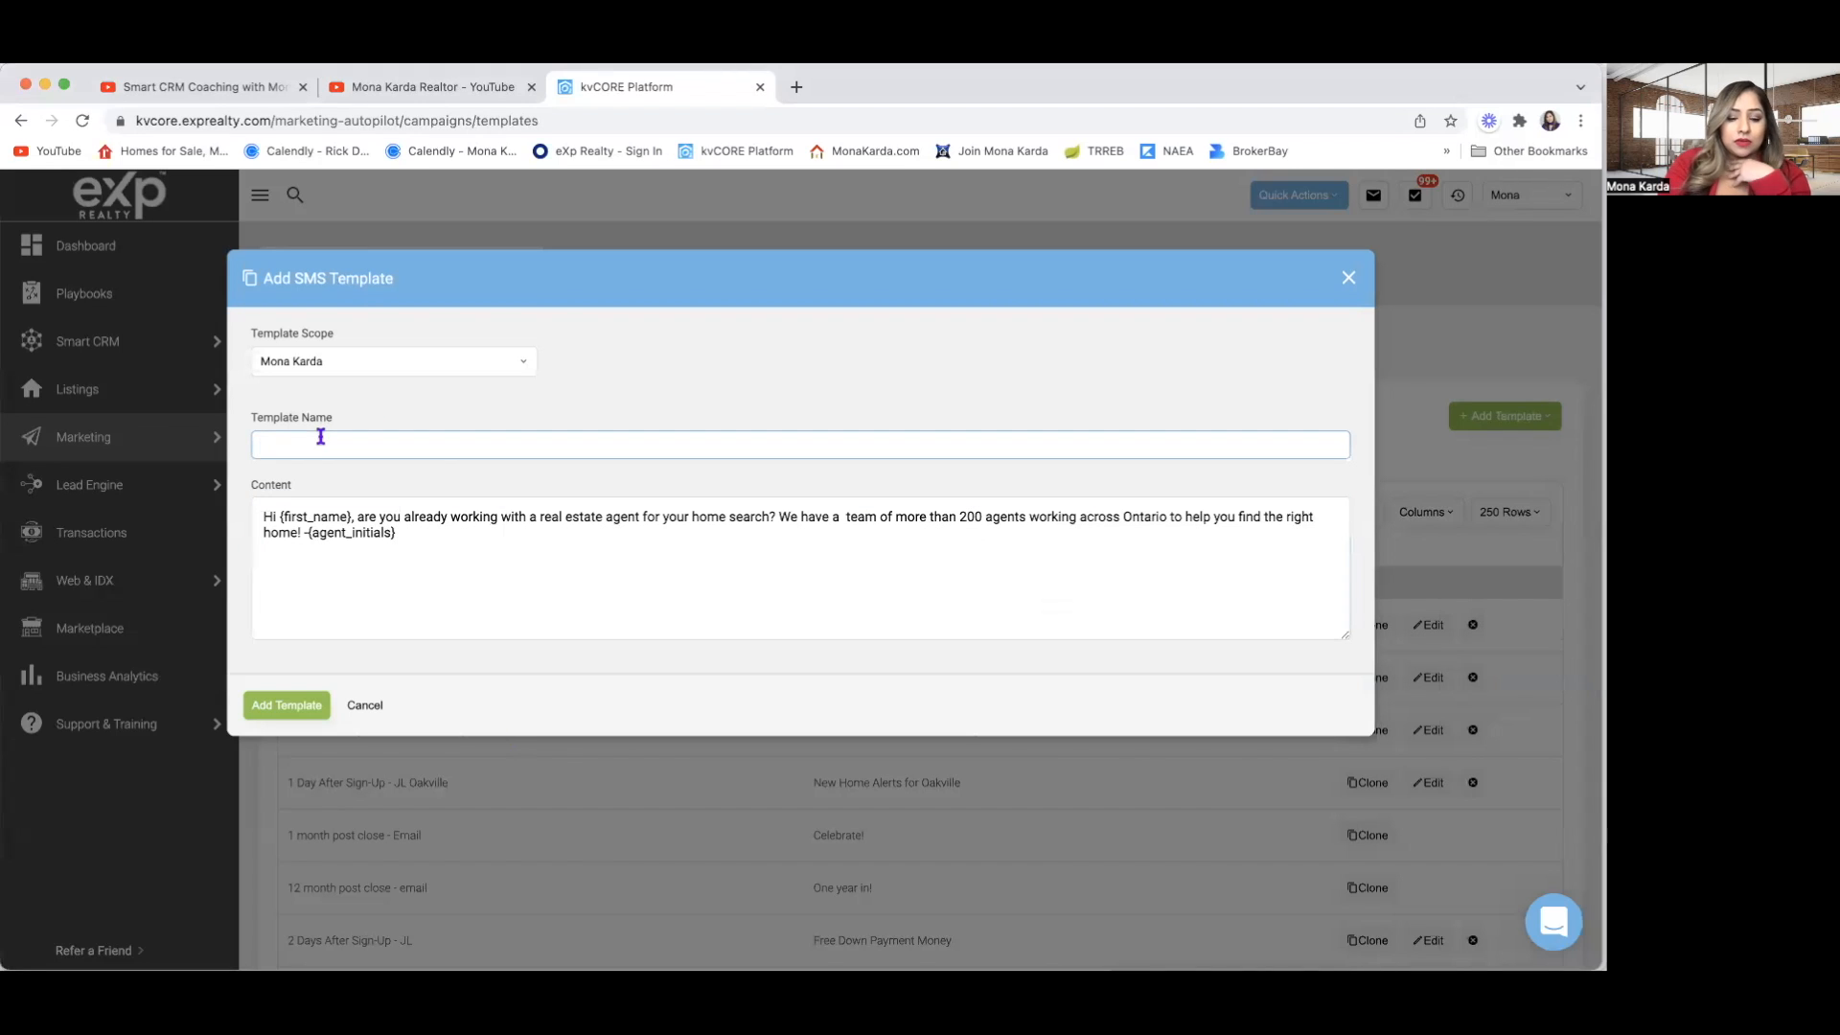
type("fb")
key("BackSpace")
key("BackSpace")
type("FB ads")
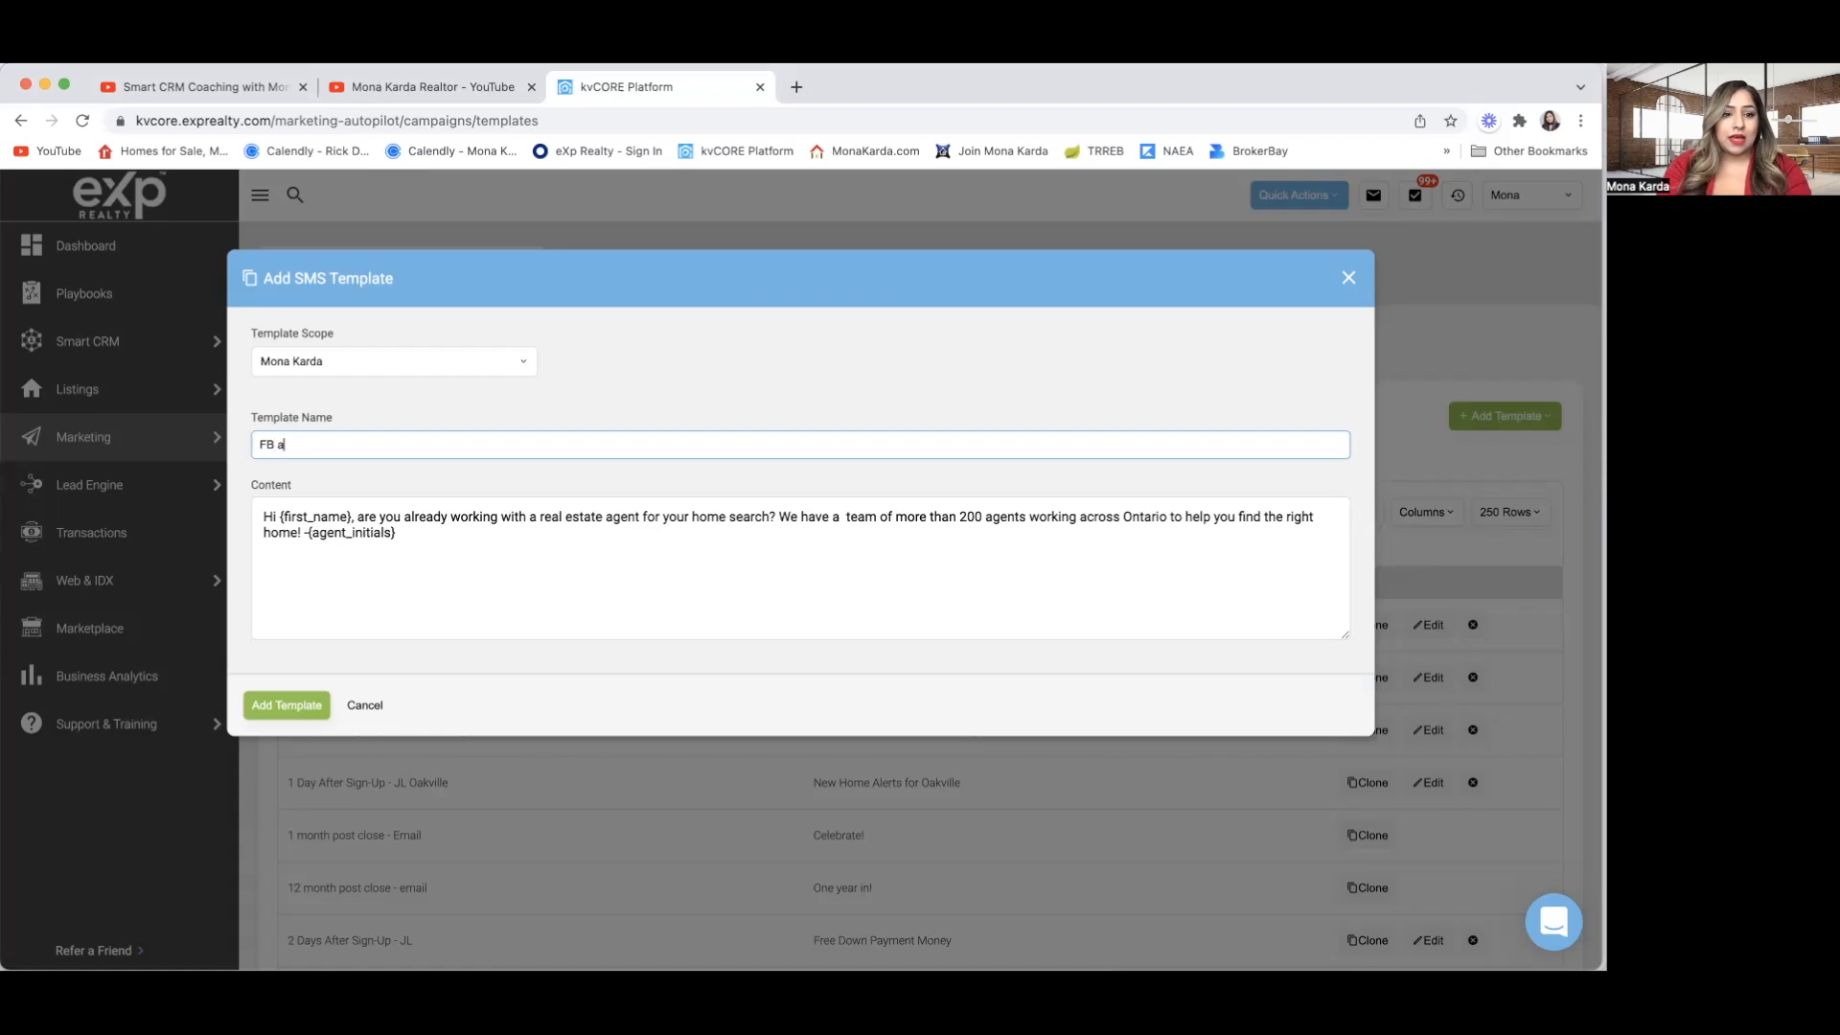
key("BackSpace")
key("BackSpace")
key("BackSpace")
type("A")
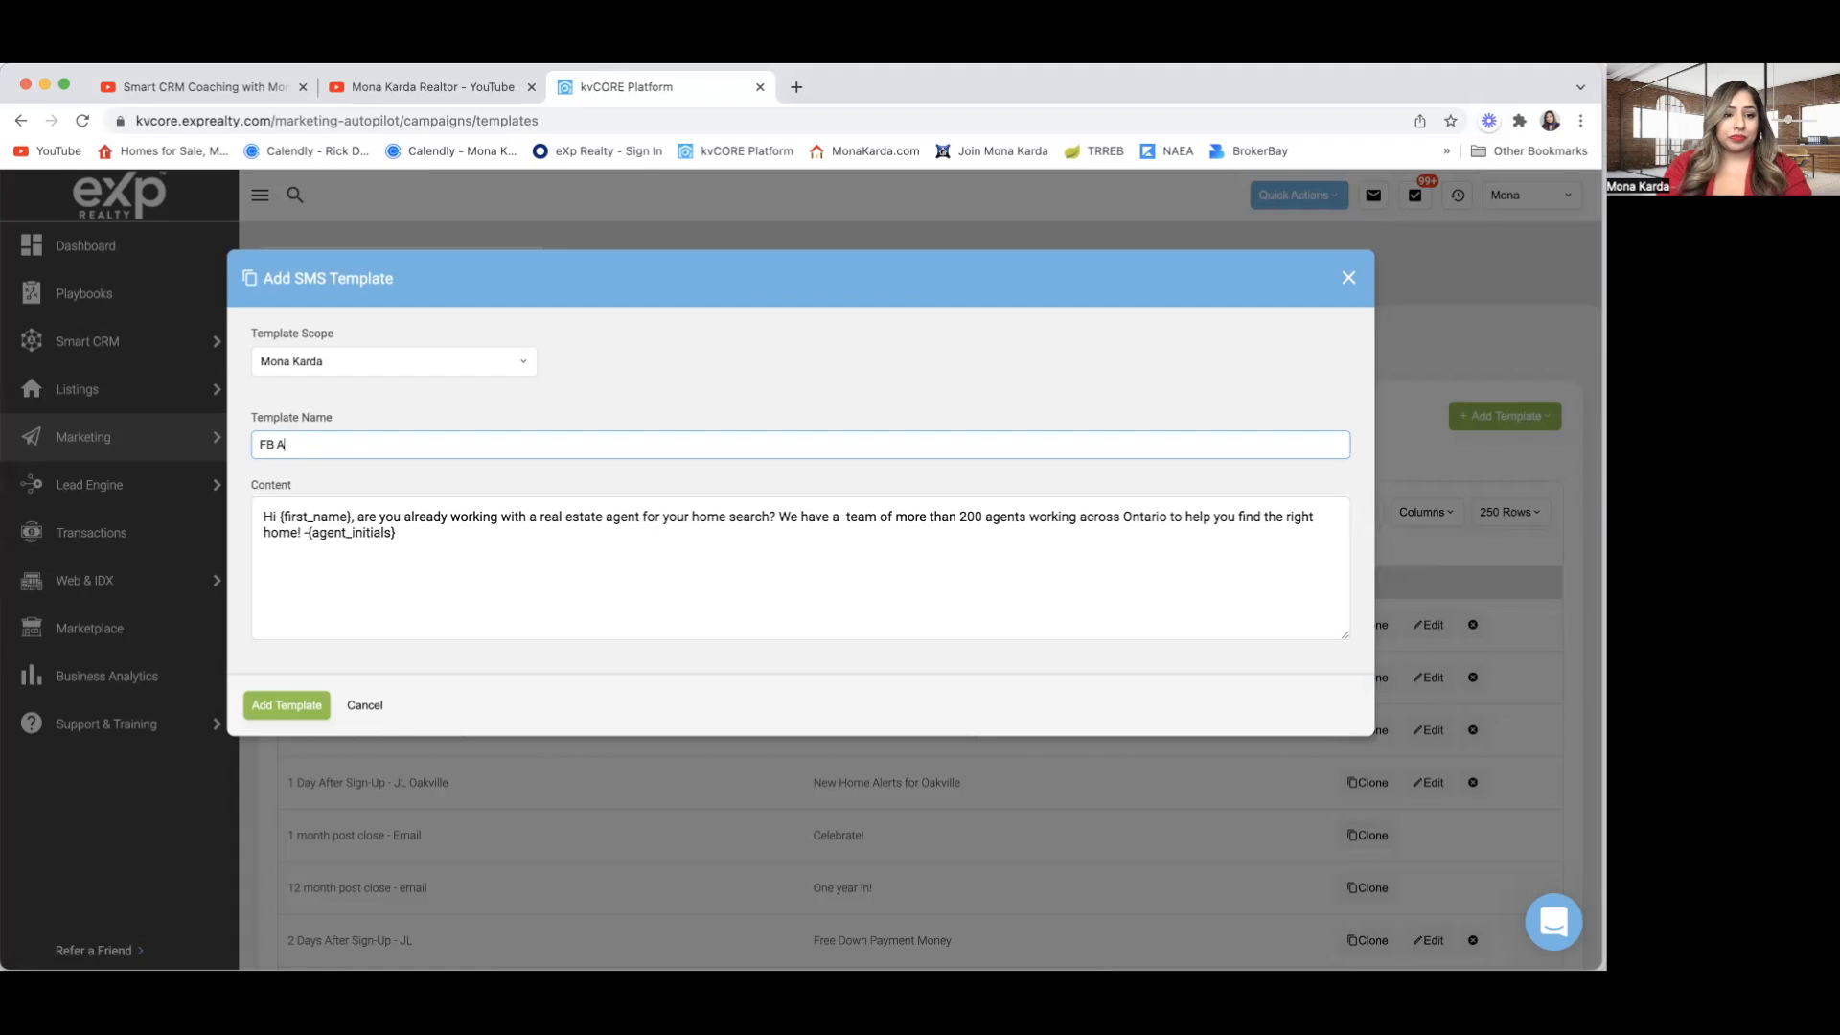
type("ds OMP -")
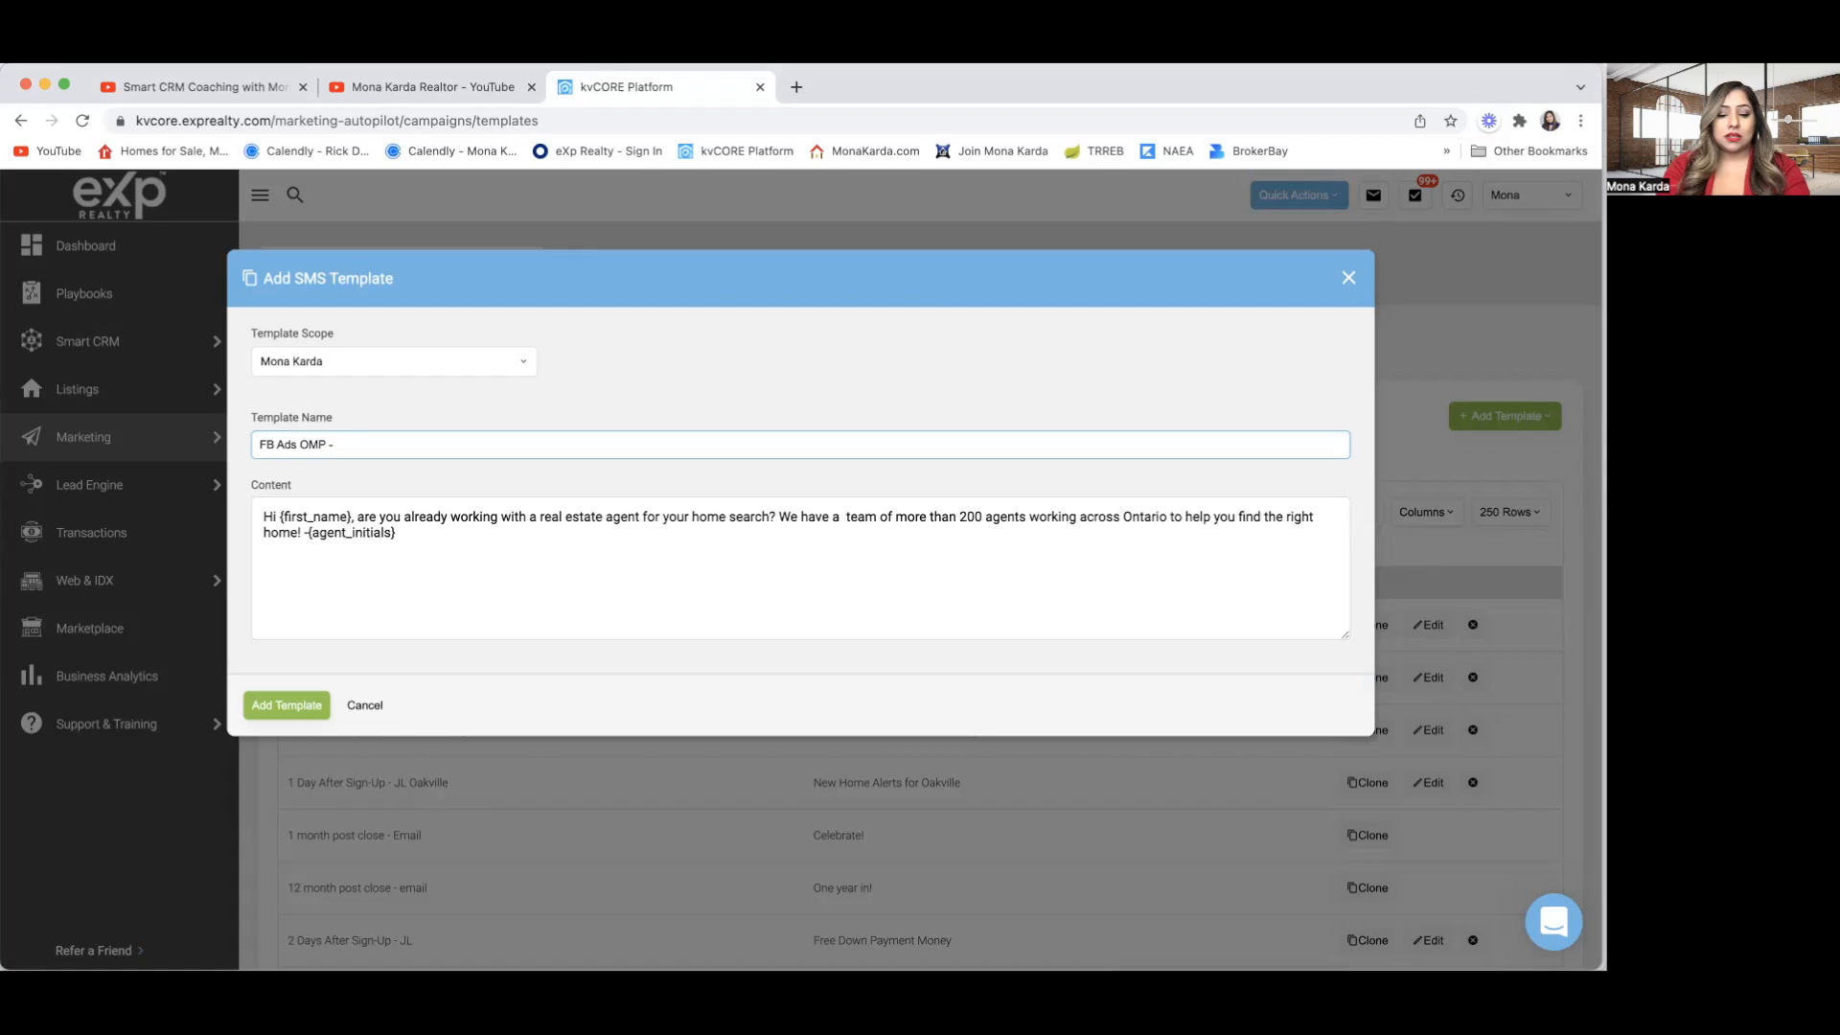
type(" Day")
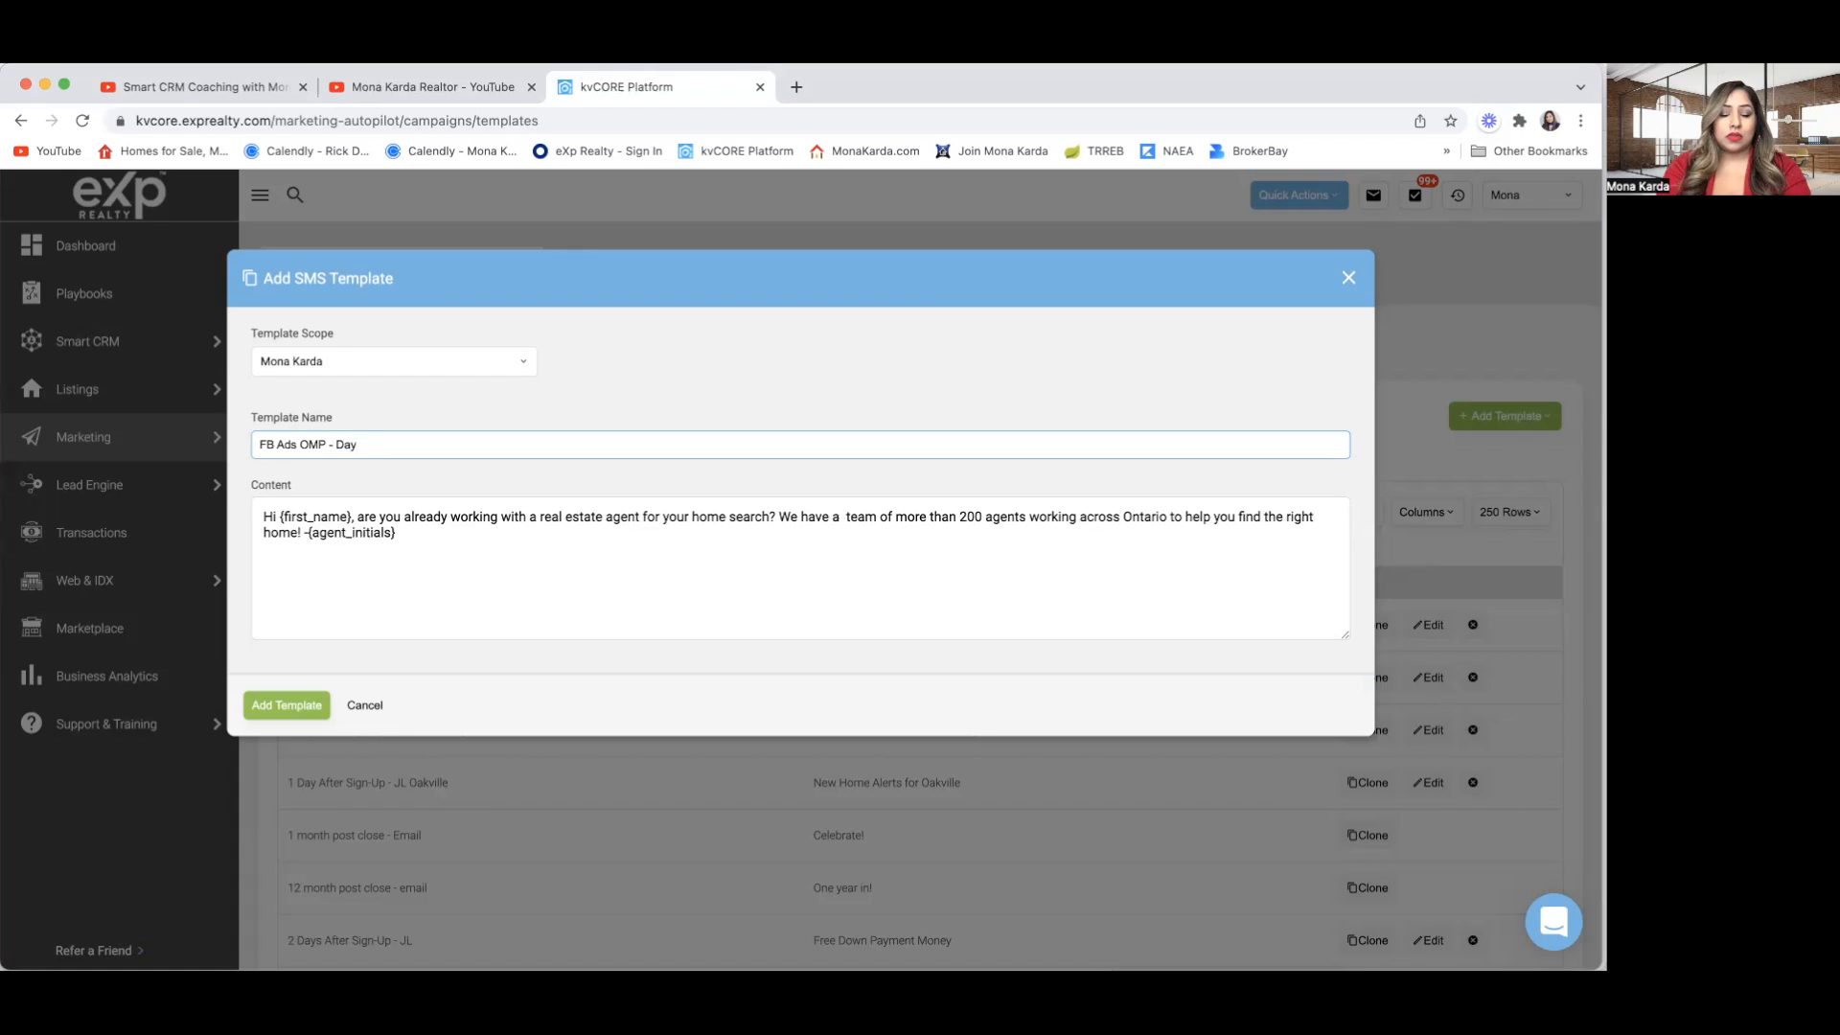
key("super+Tab")
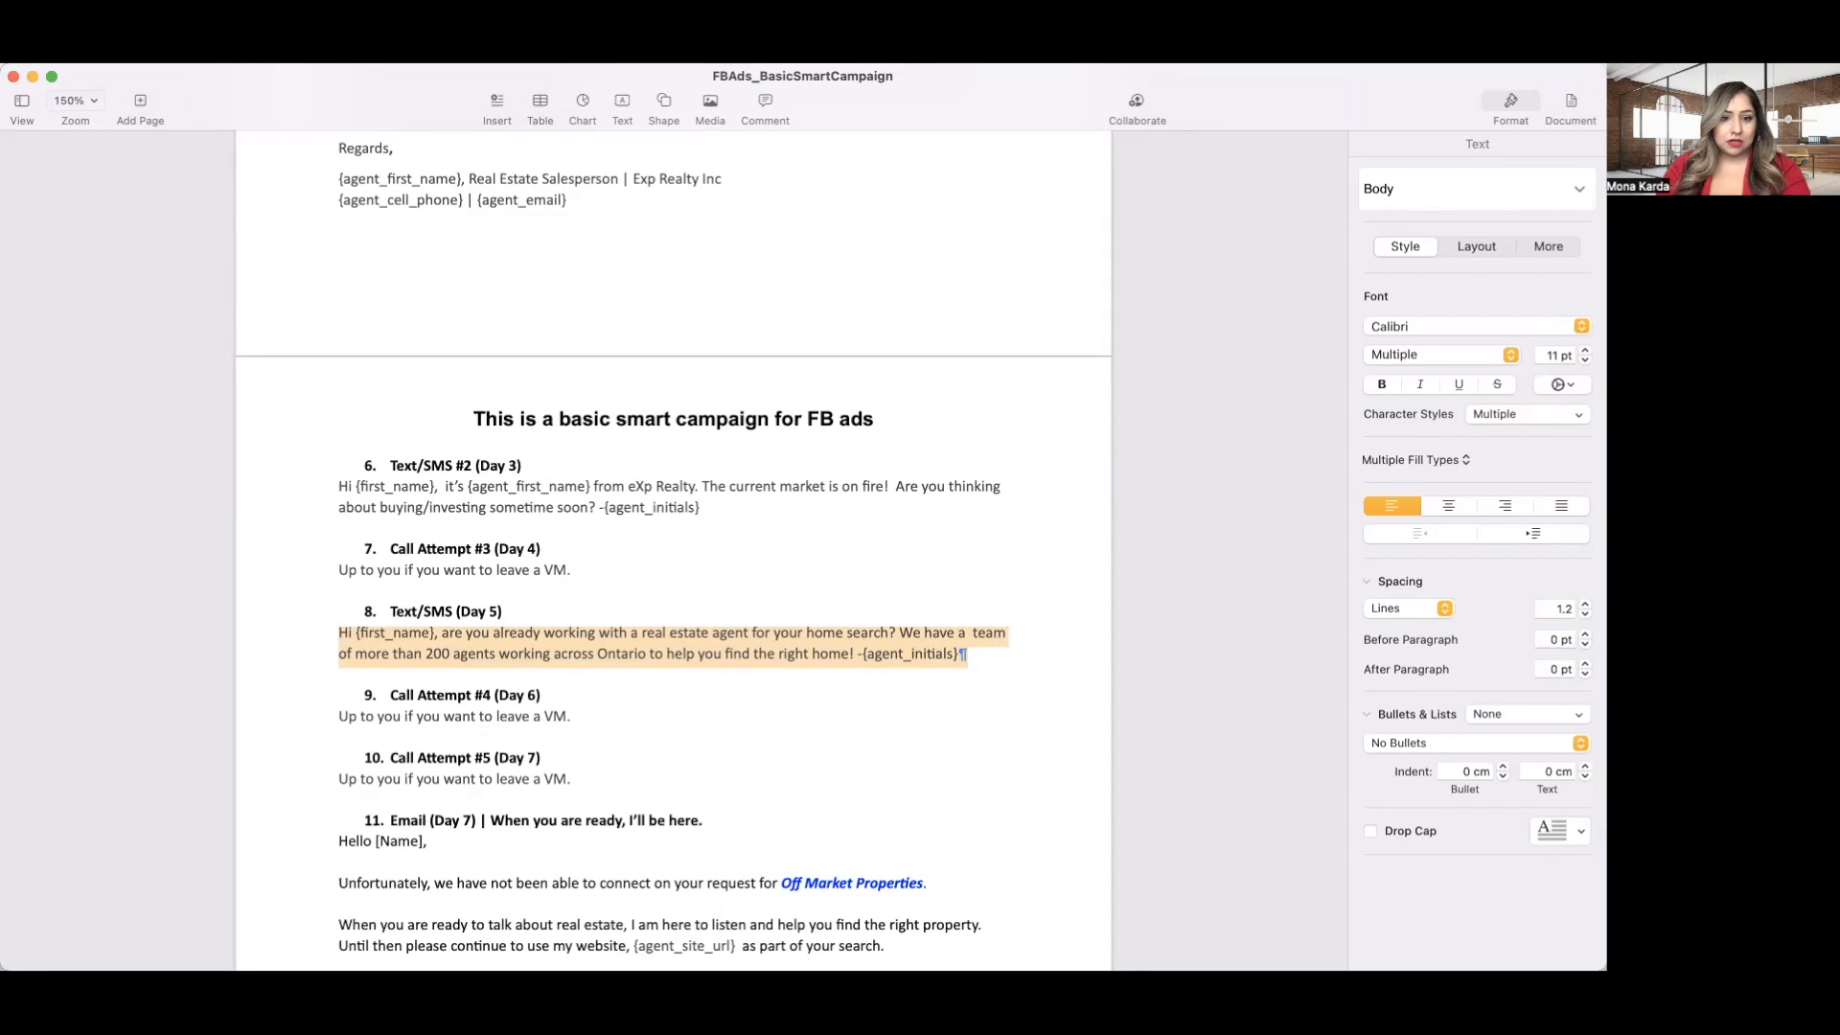
key("super+Tab")
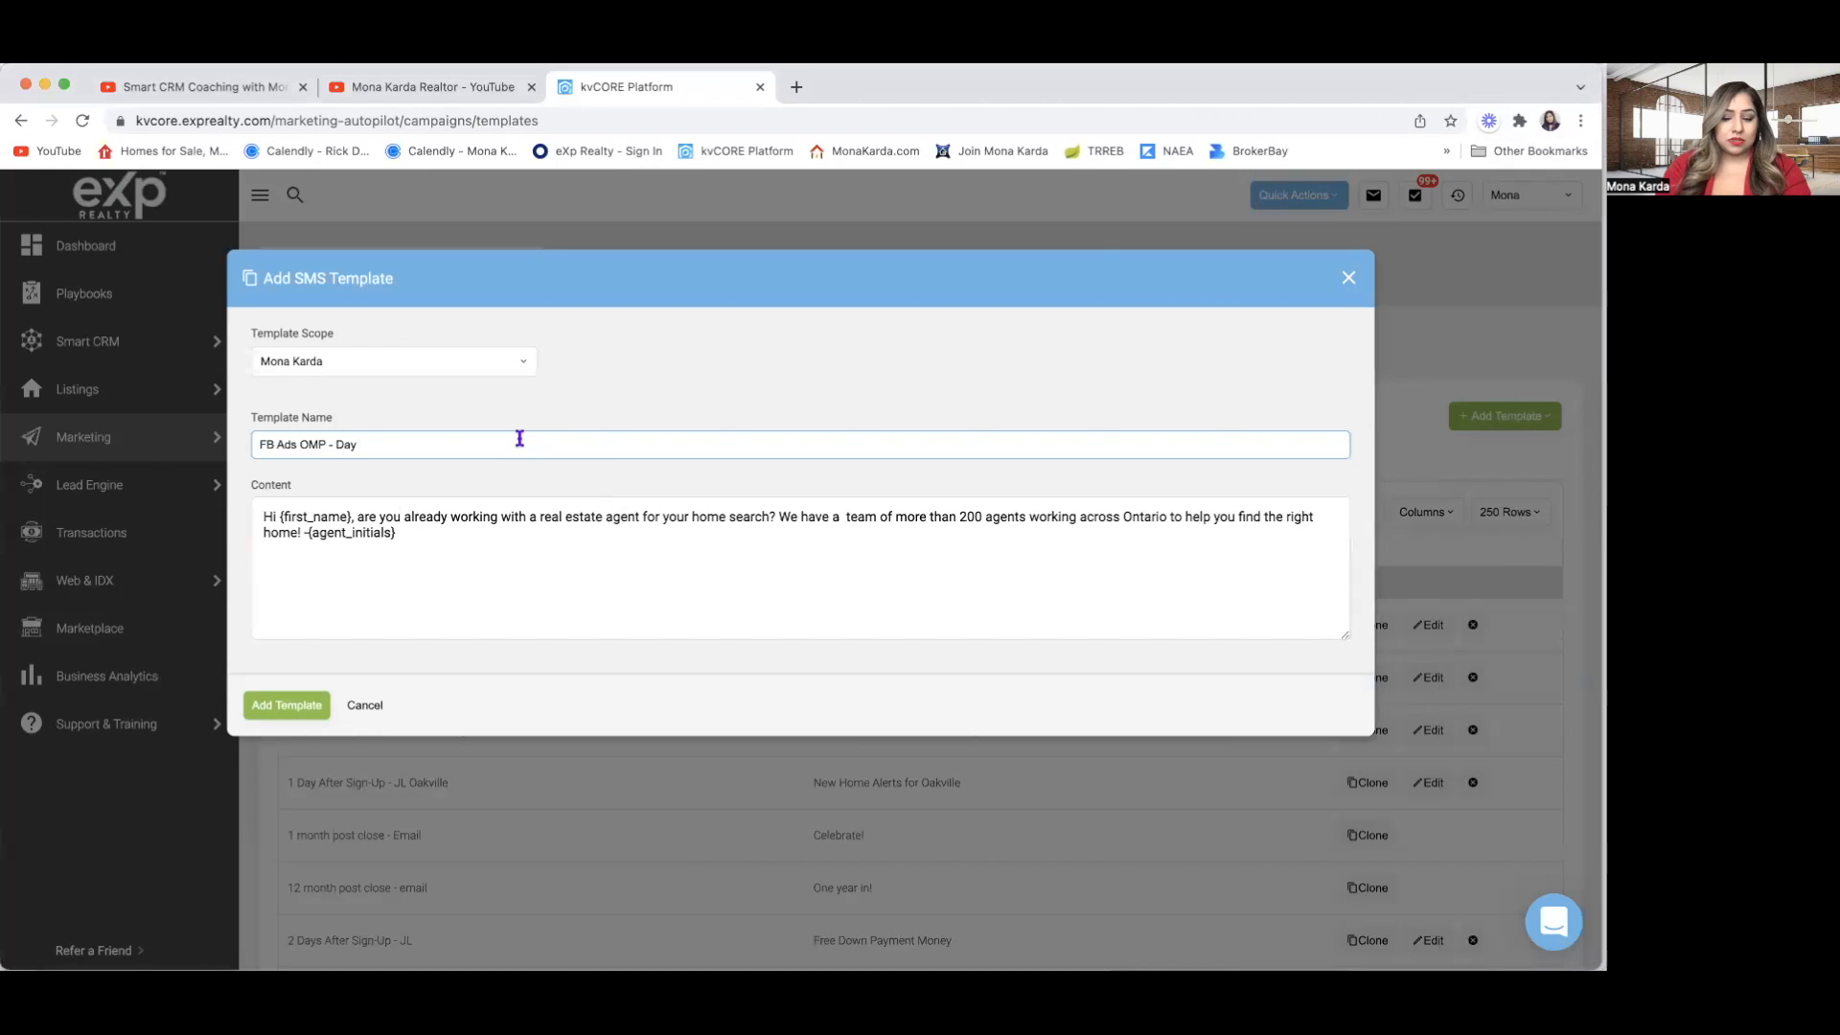
type("5")
type("Te")
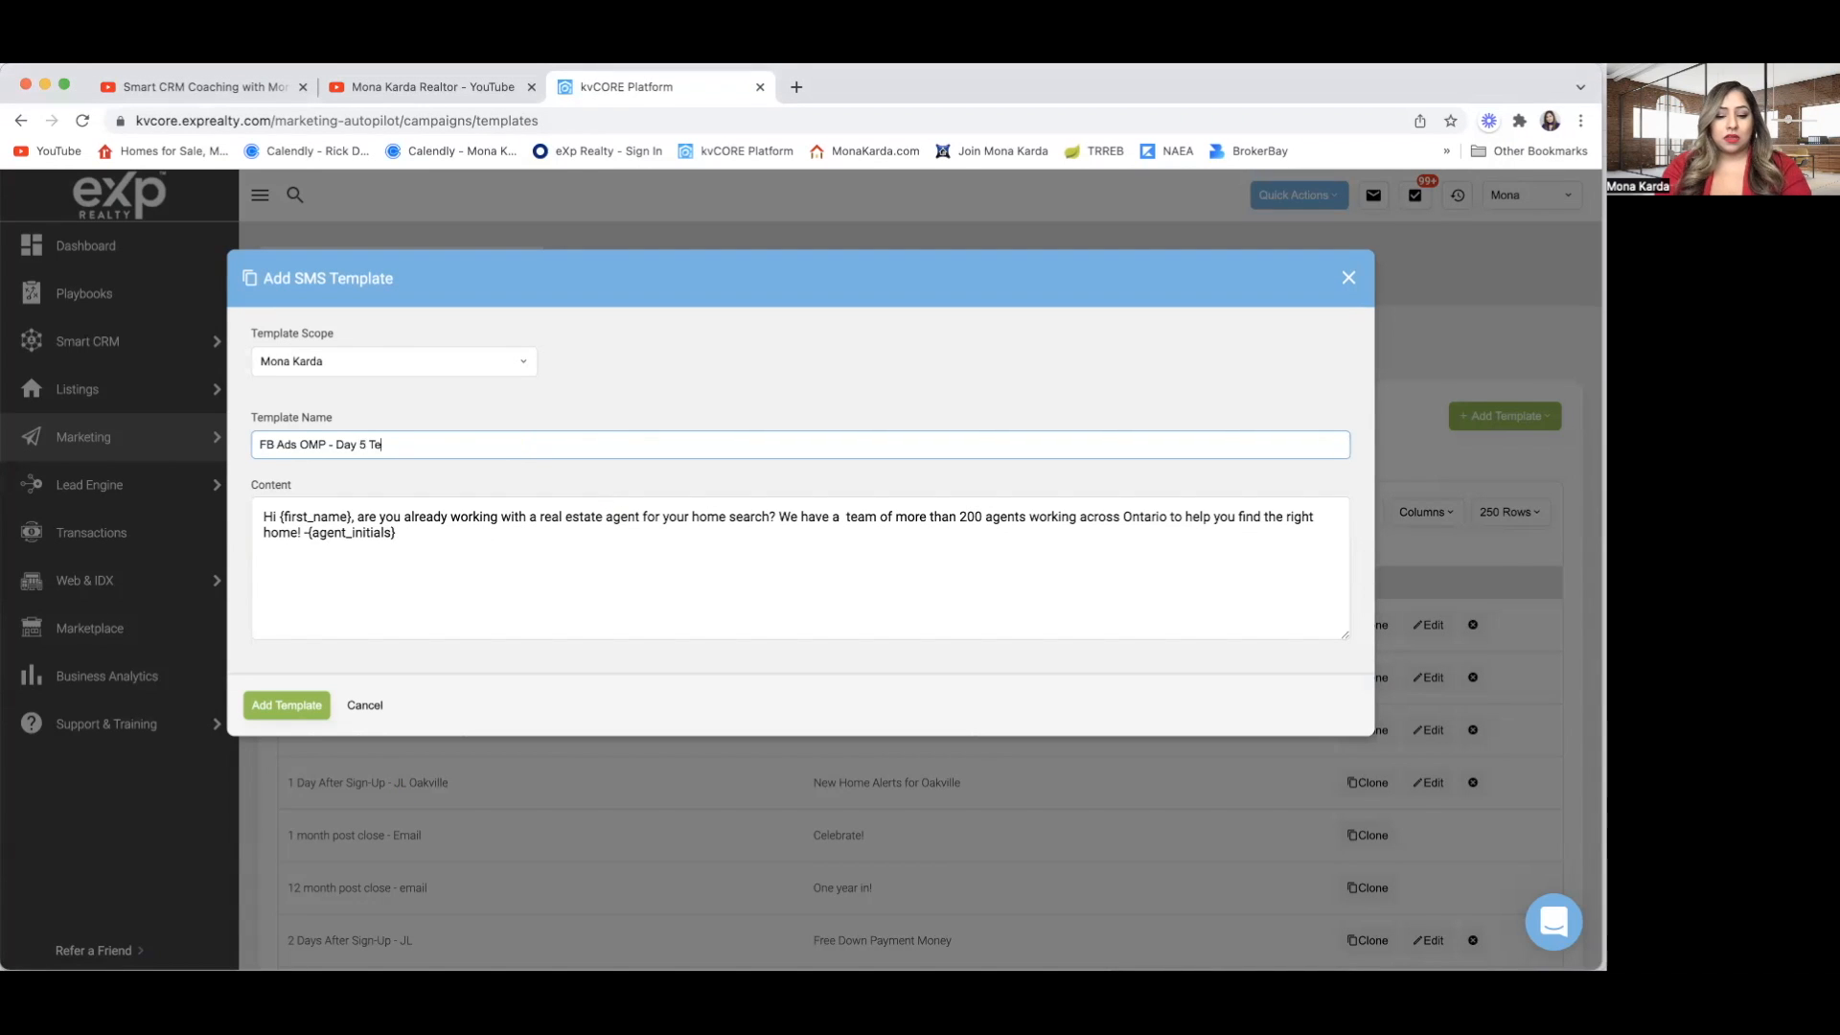
type("xt #3")
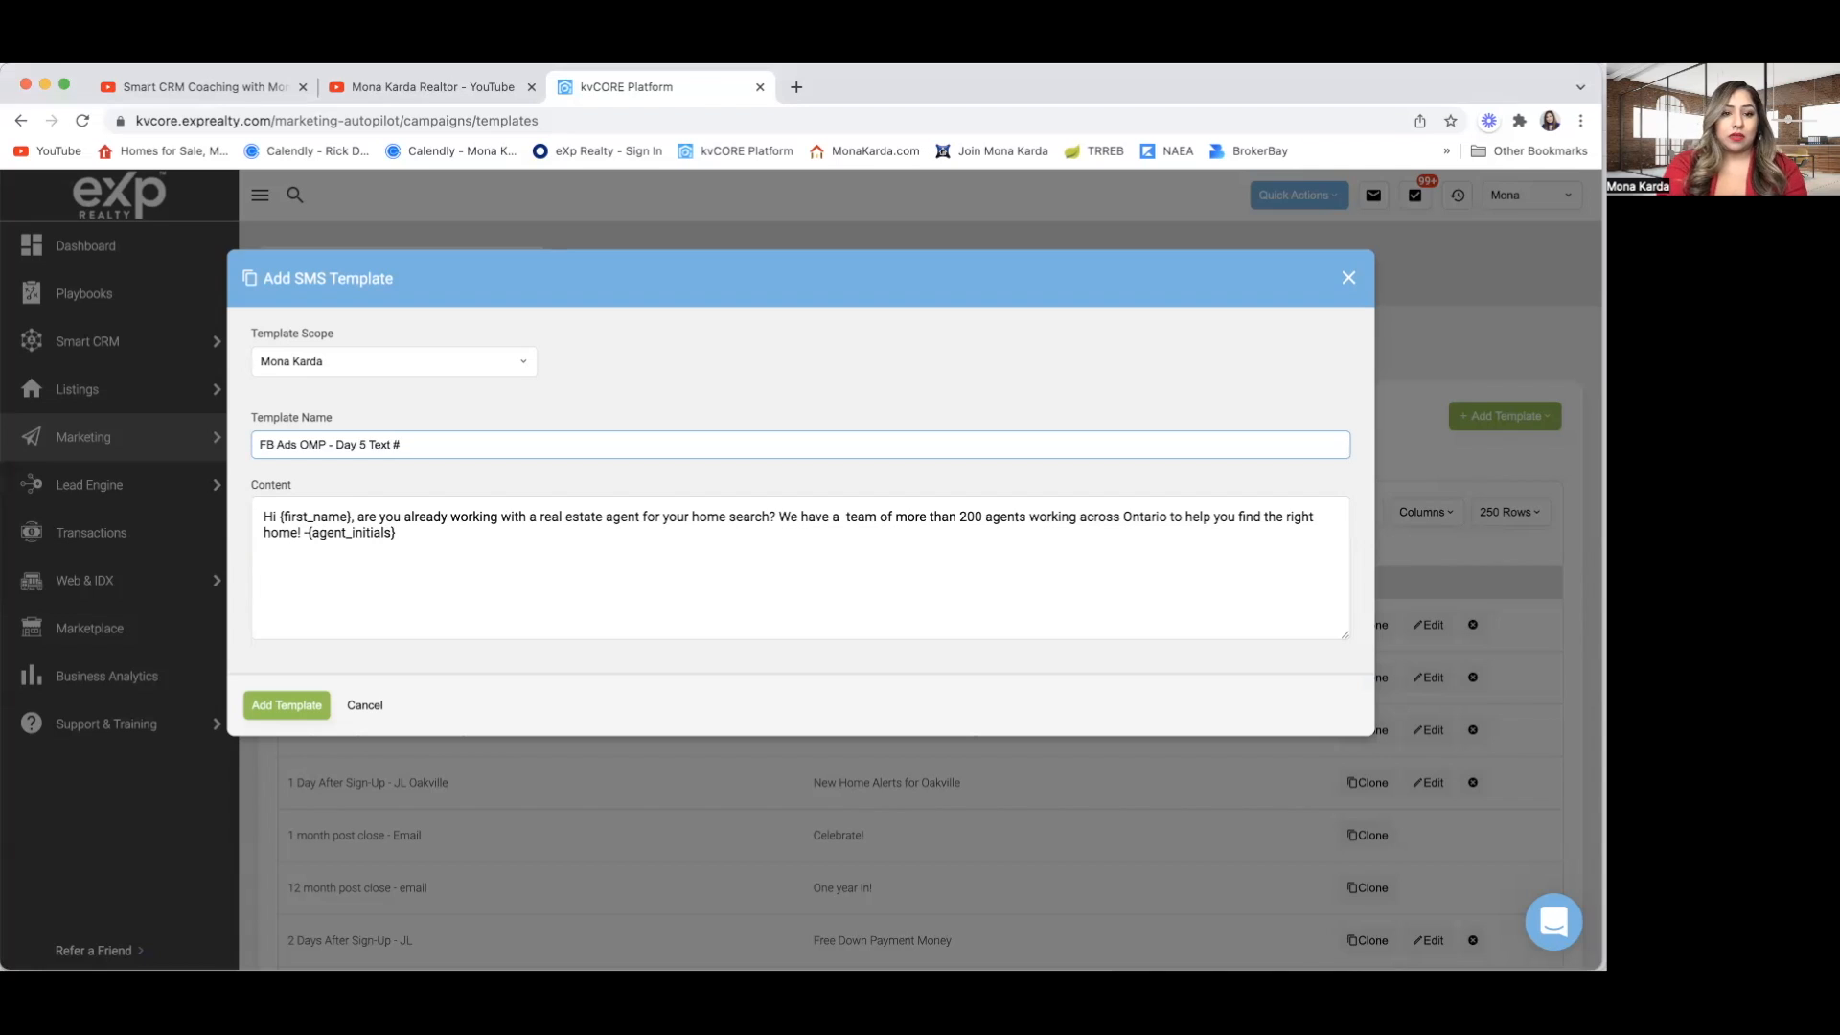
left_click(278, 715)
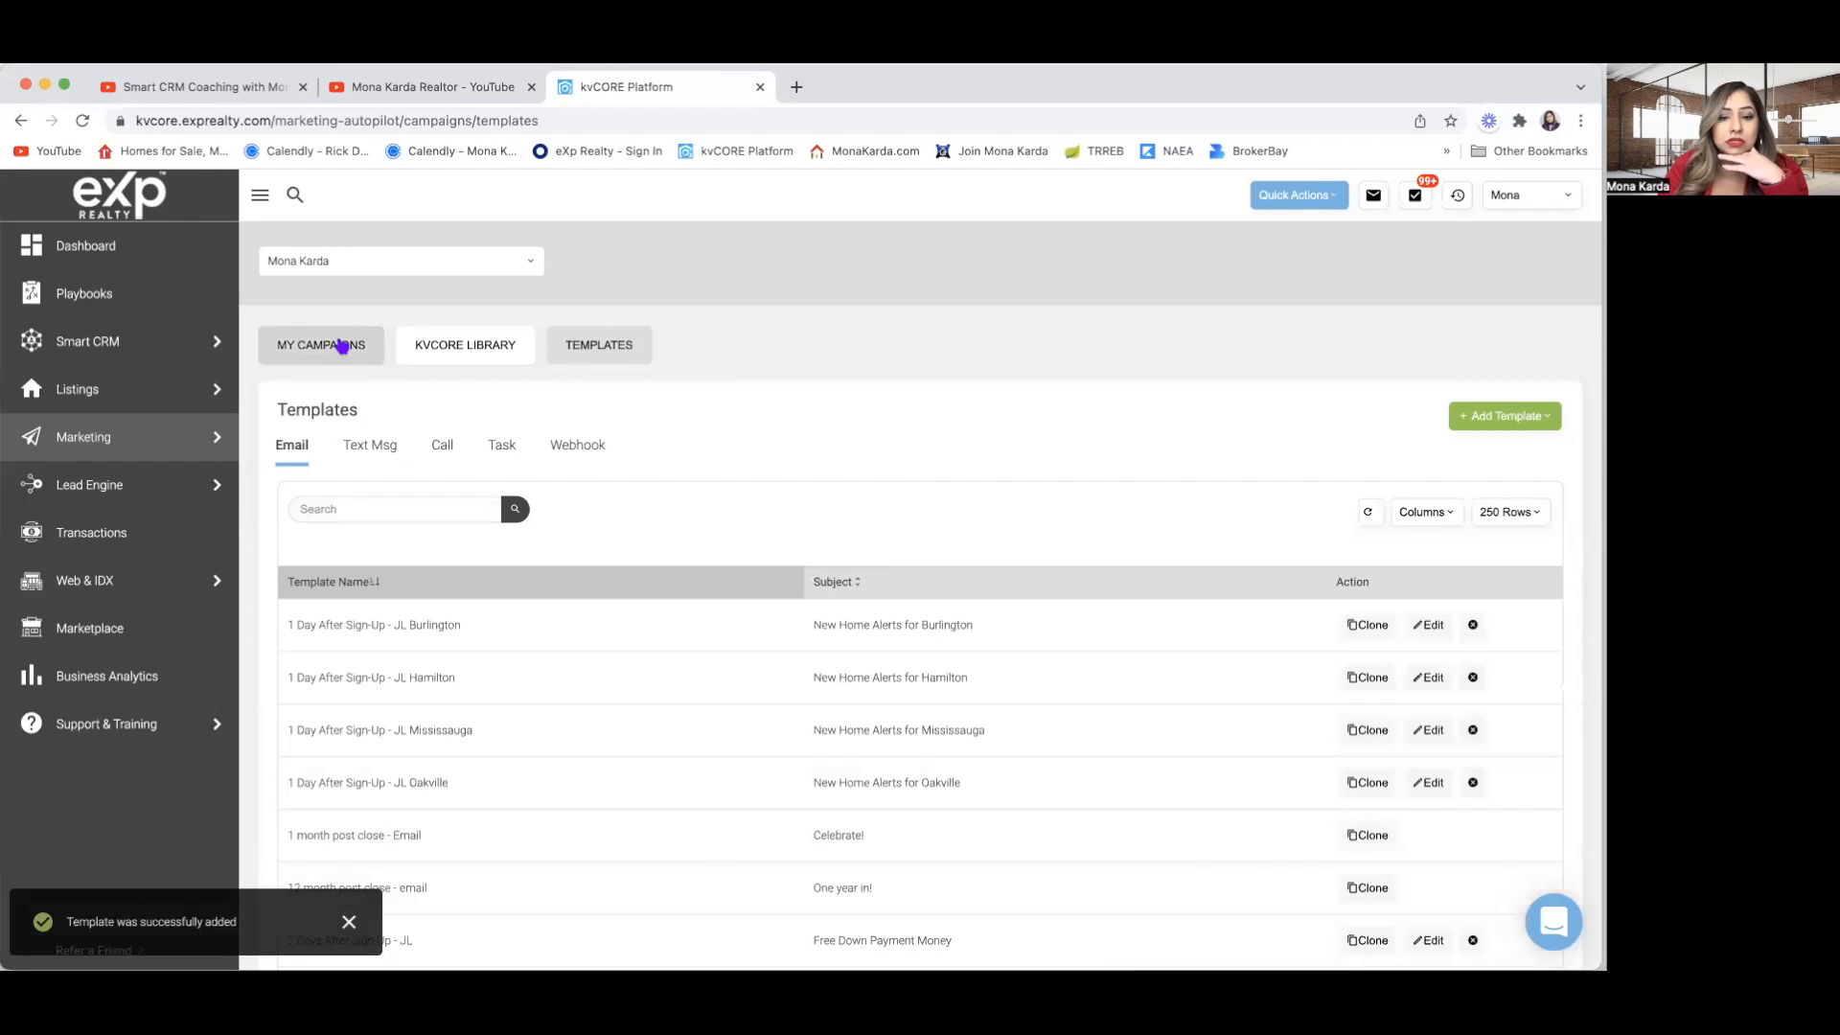
Start a new text action in the "FB Ads for Off Market Properties" campaign using the template "FB Ads OMP - Day 5 Text #3".
left_click(334, 346)
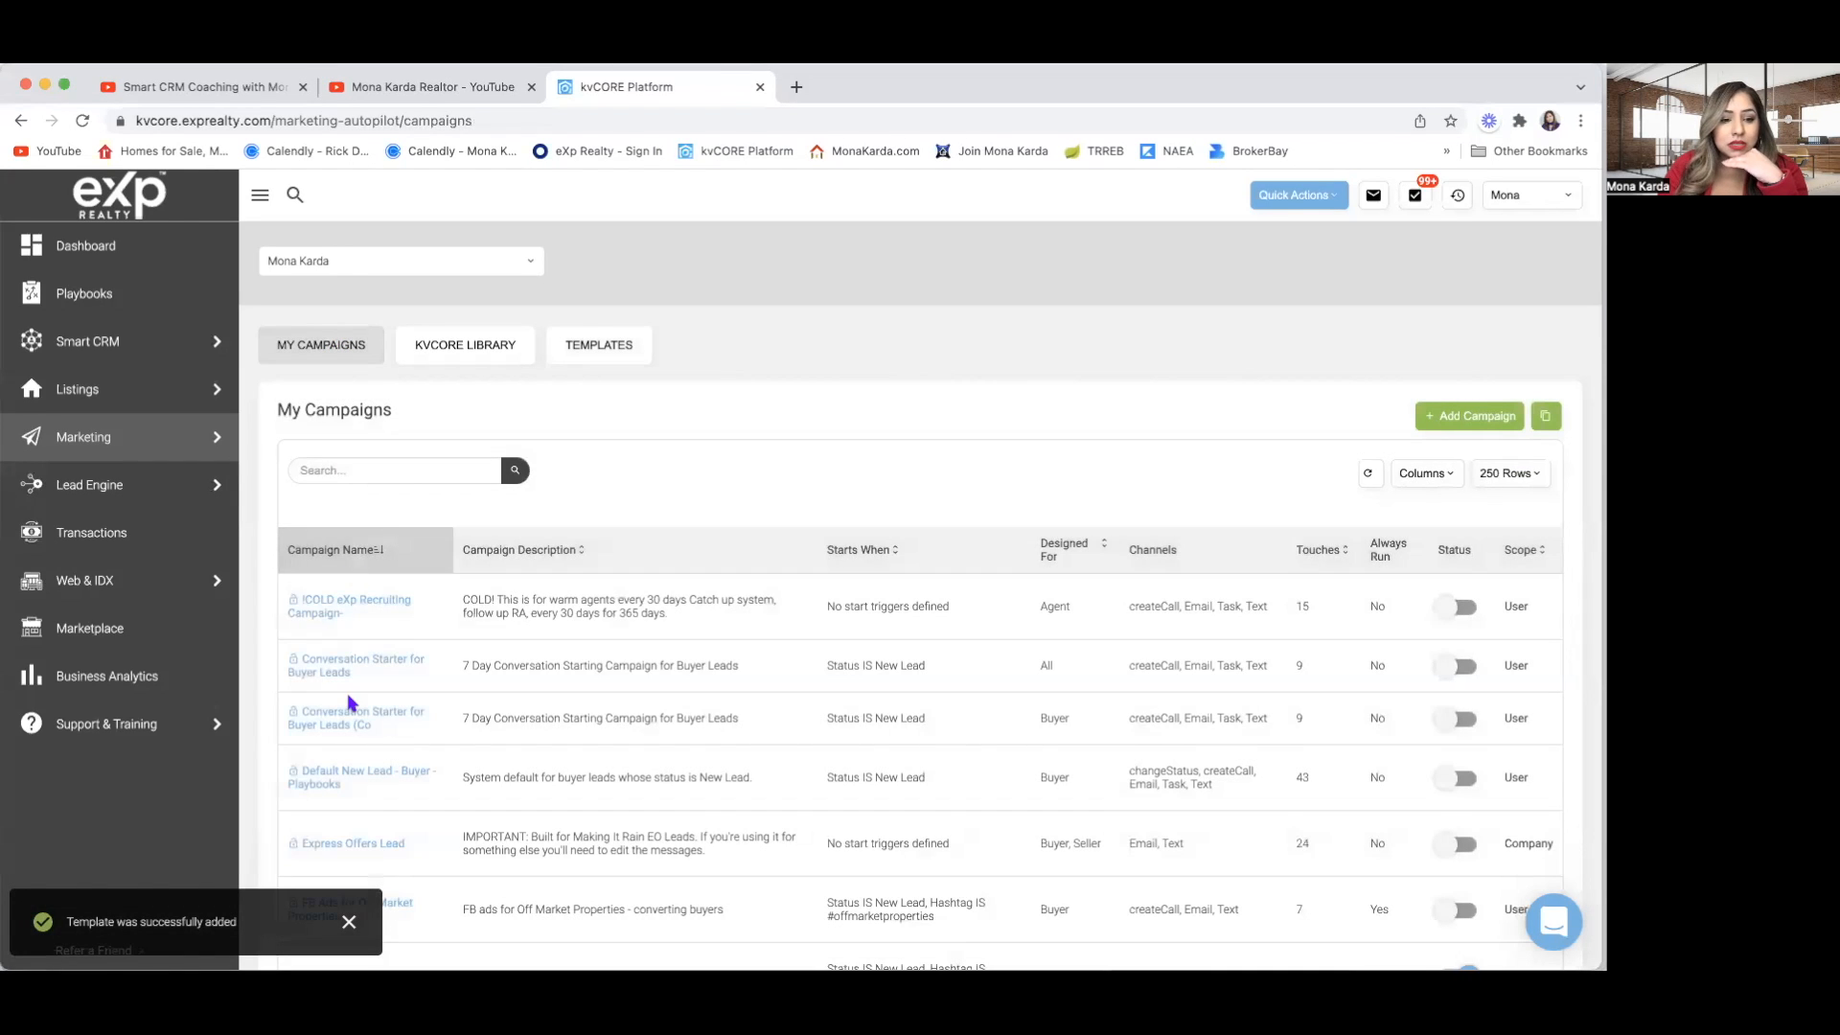
scroll(351, 703, "down", 1)
scroll(351, 703, "down", 1)
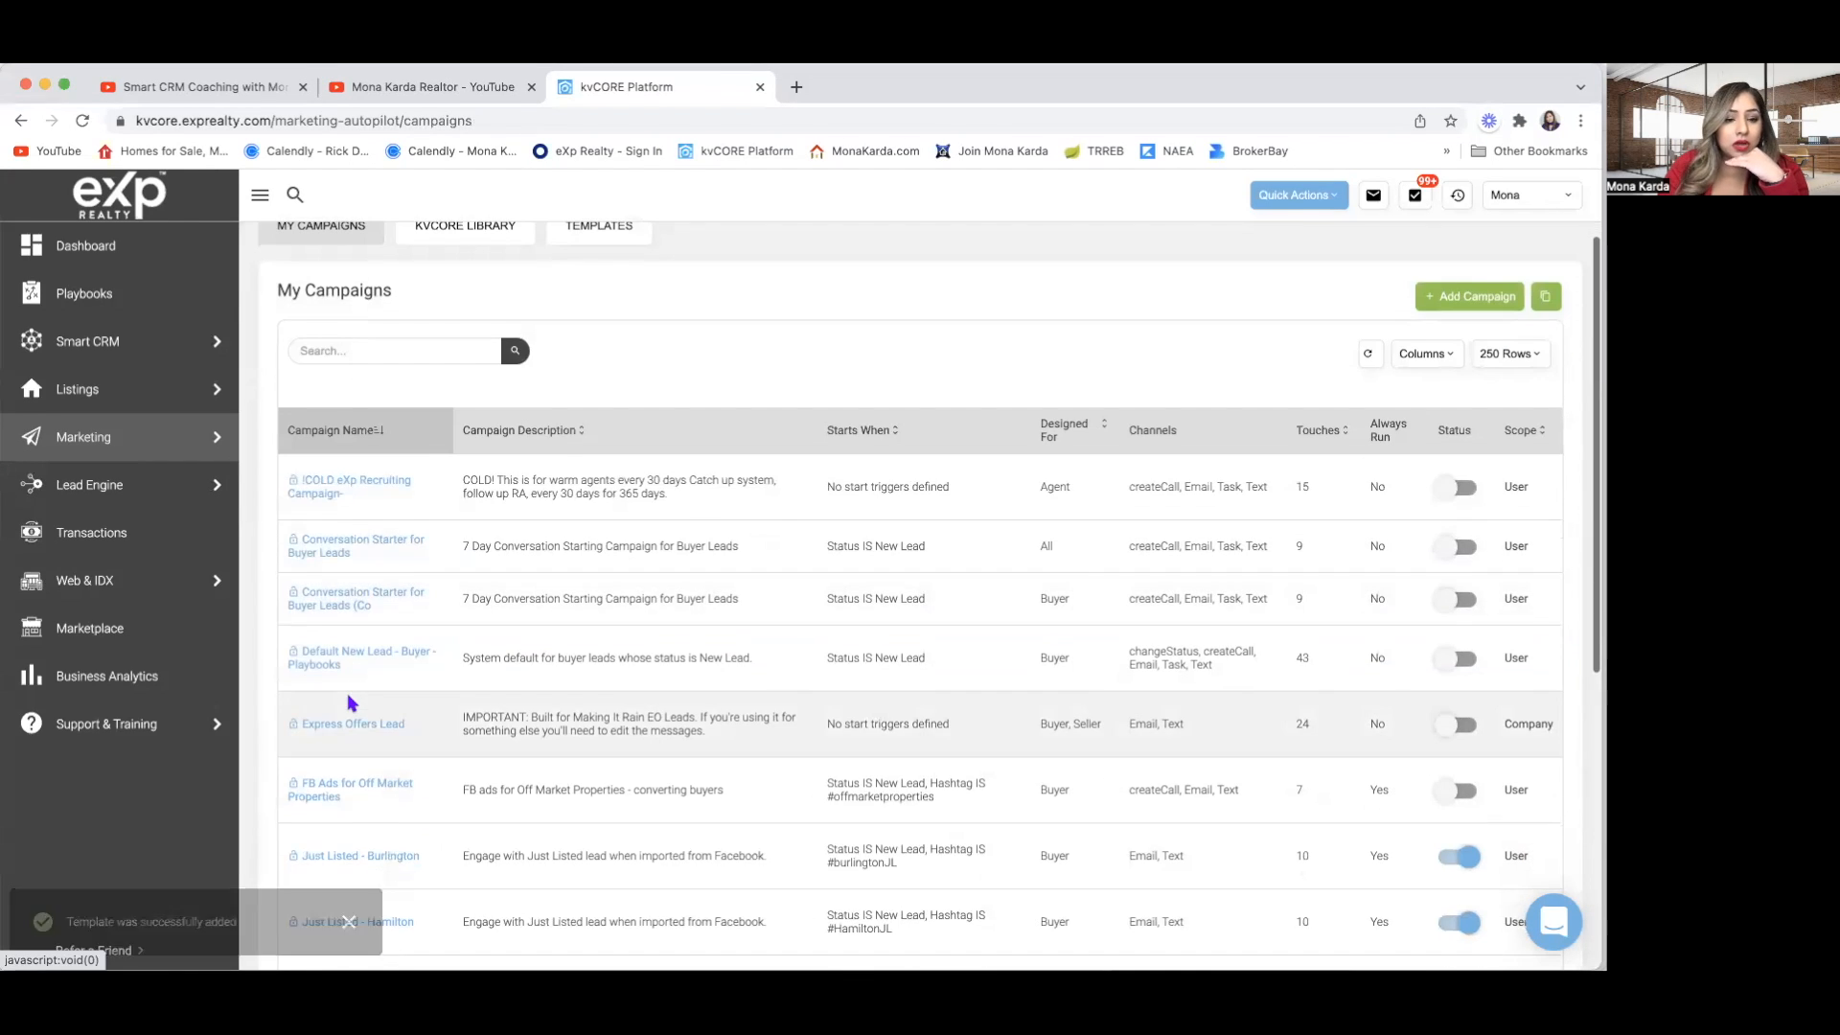
left_click(325, 800)
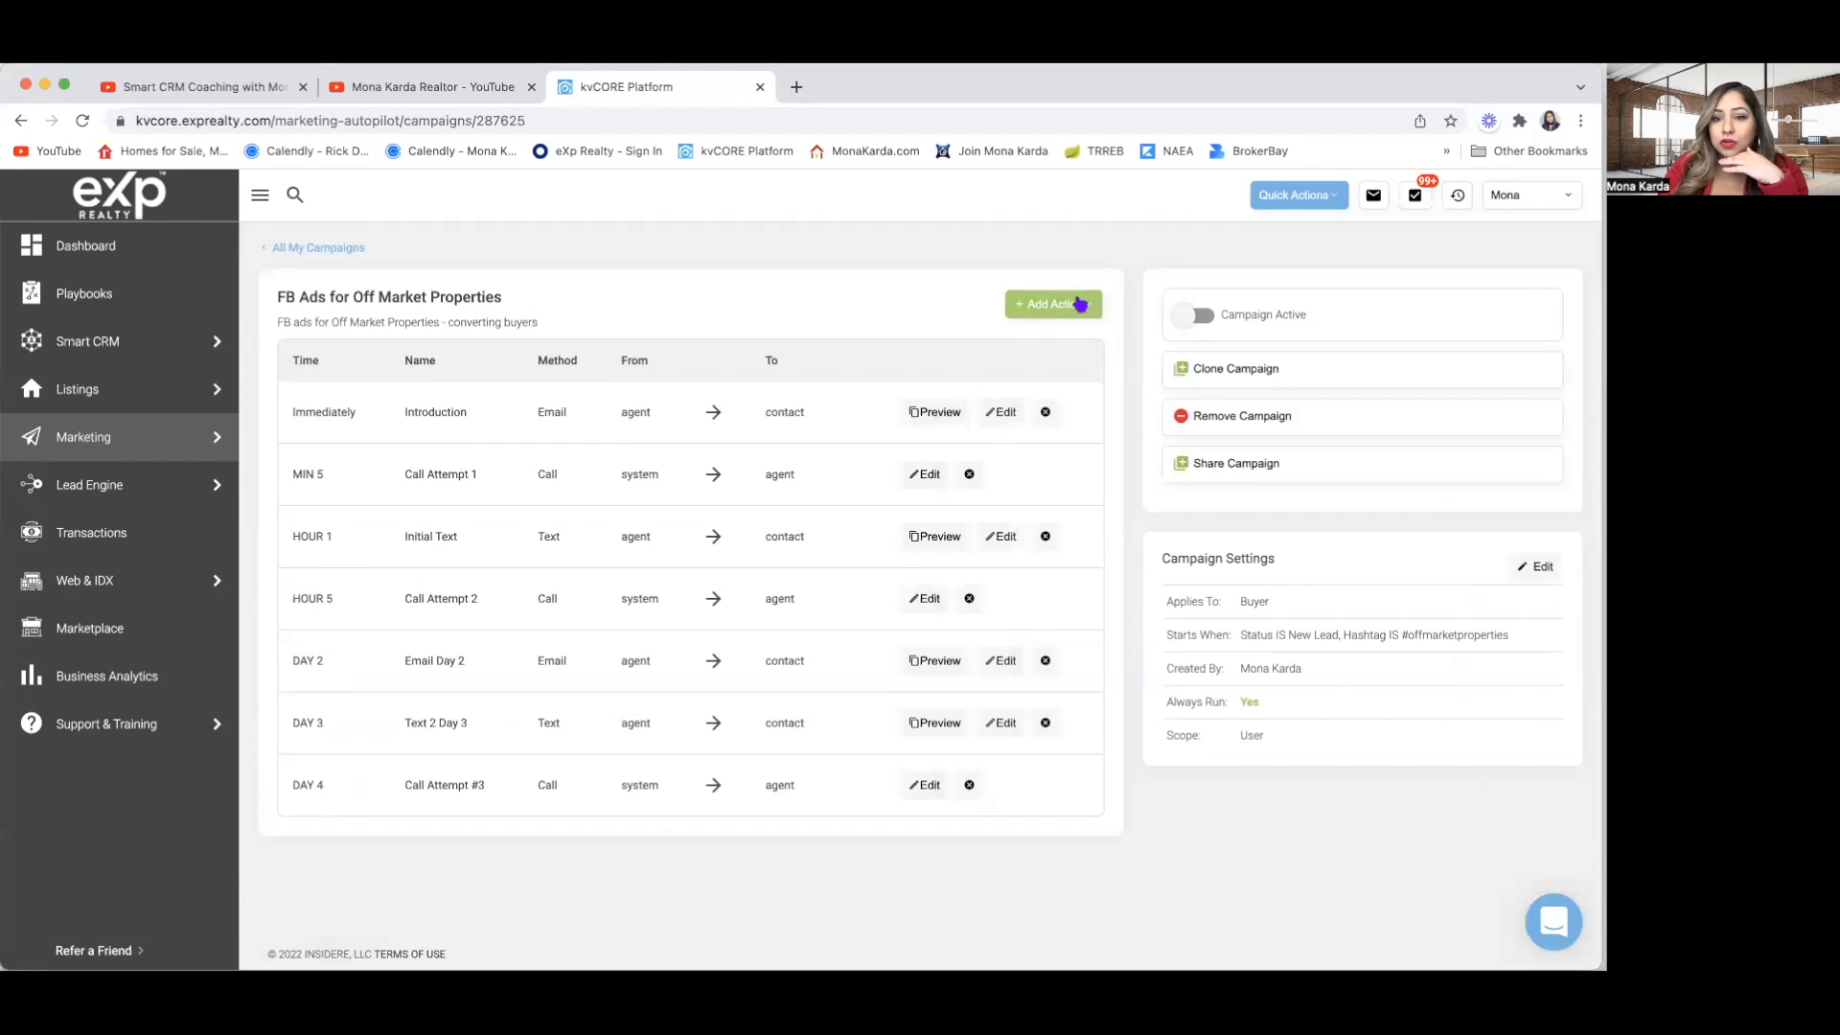
left_click(1059, 305)
left_click(1050, 370)
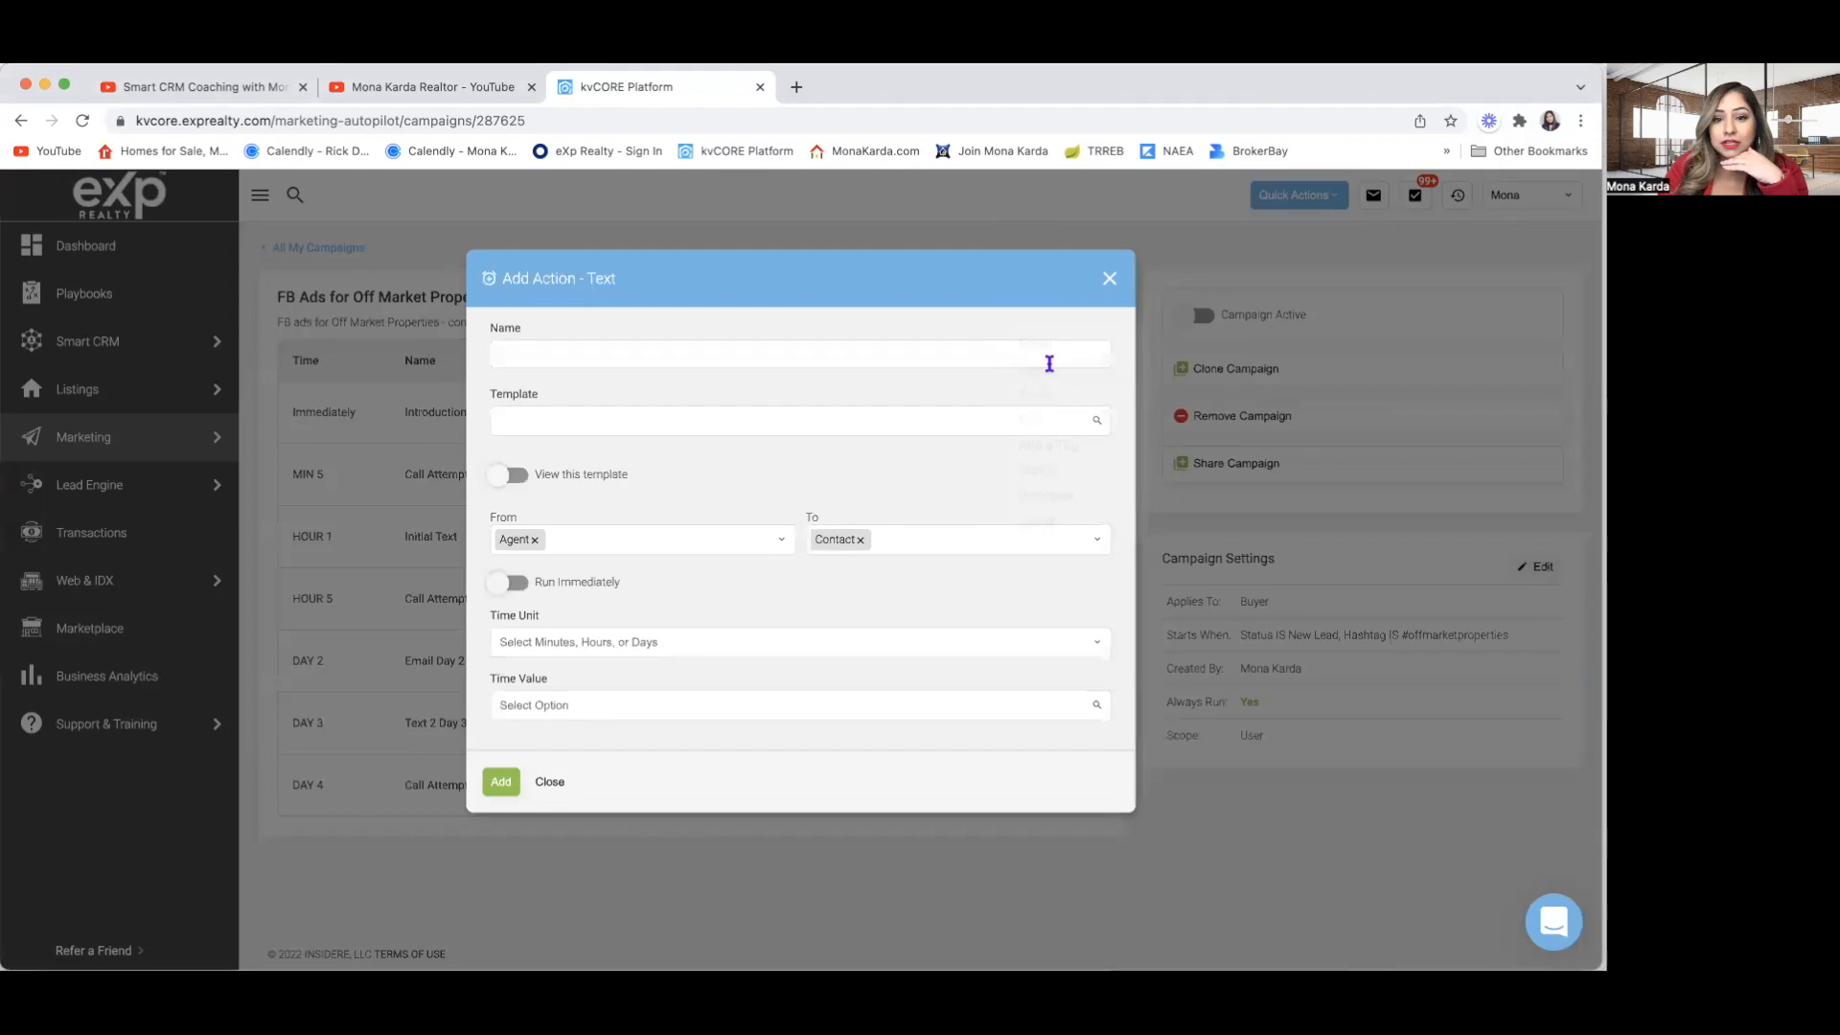
left_click(604, 419)
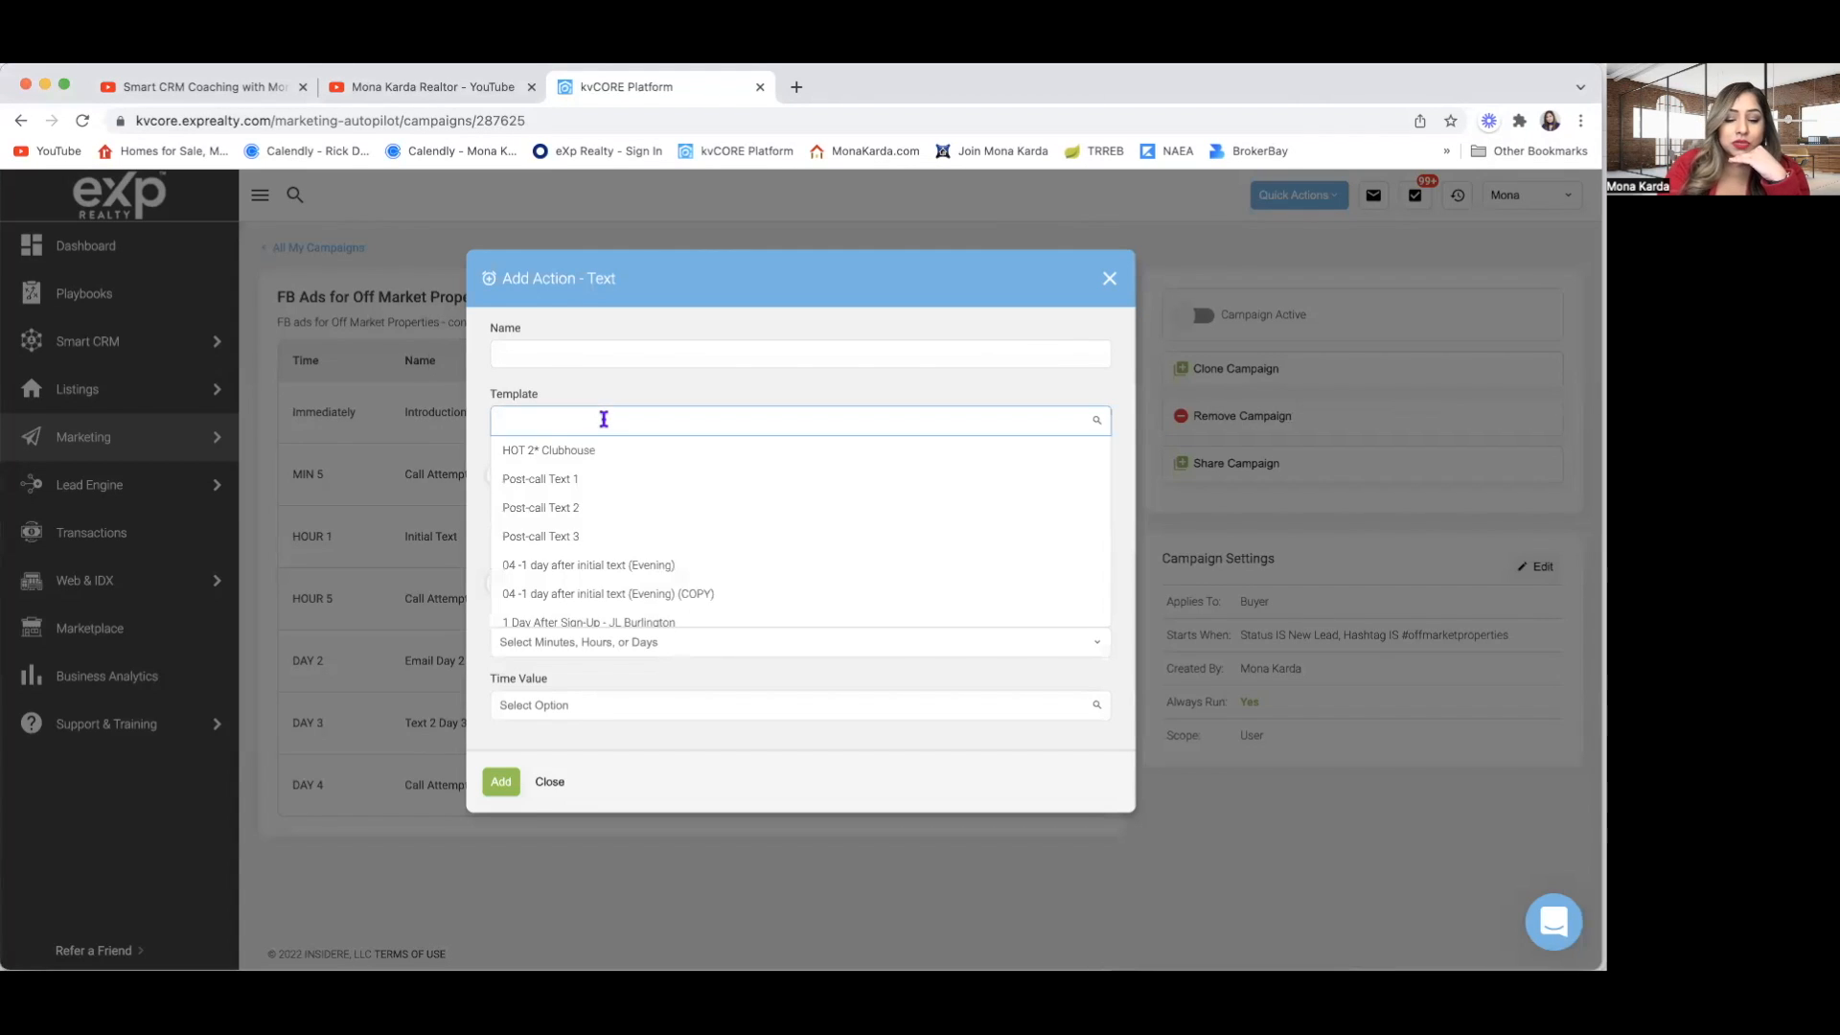
type("fb")
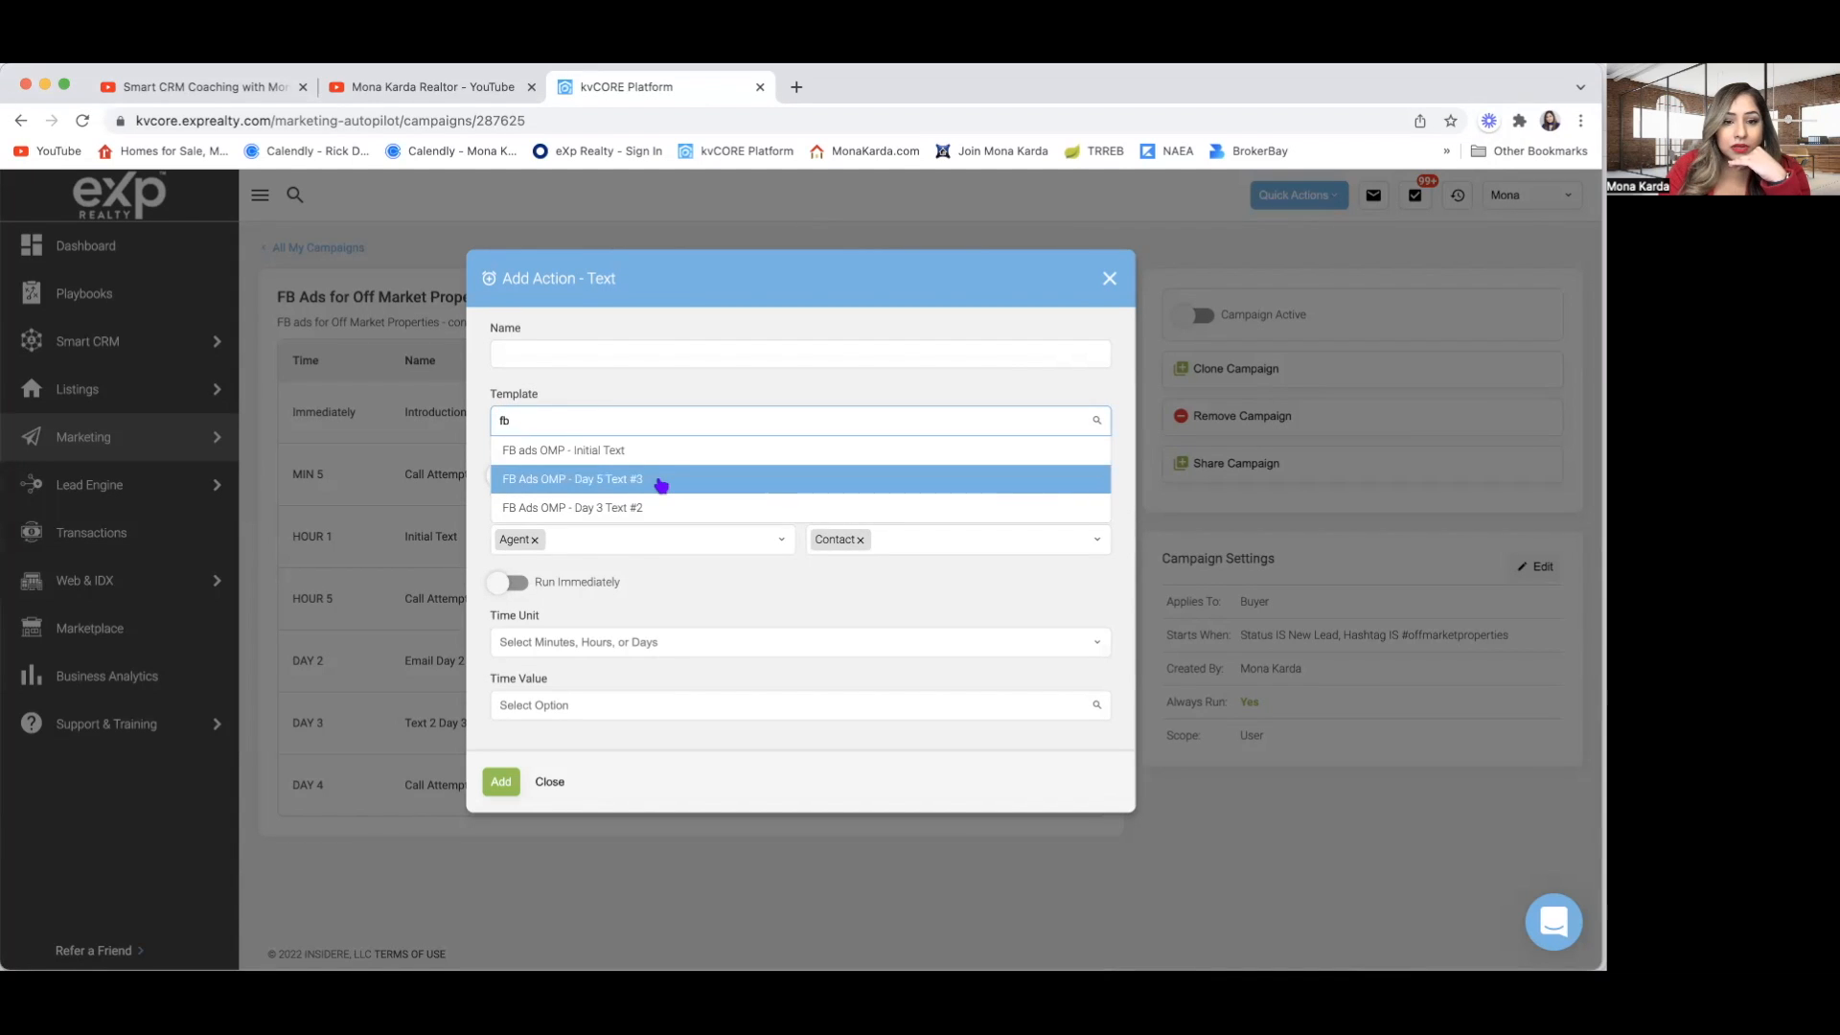
left_click(662, 484)
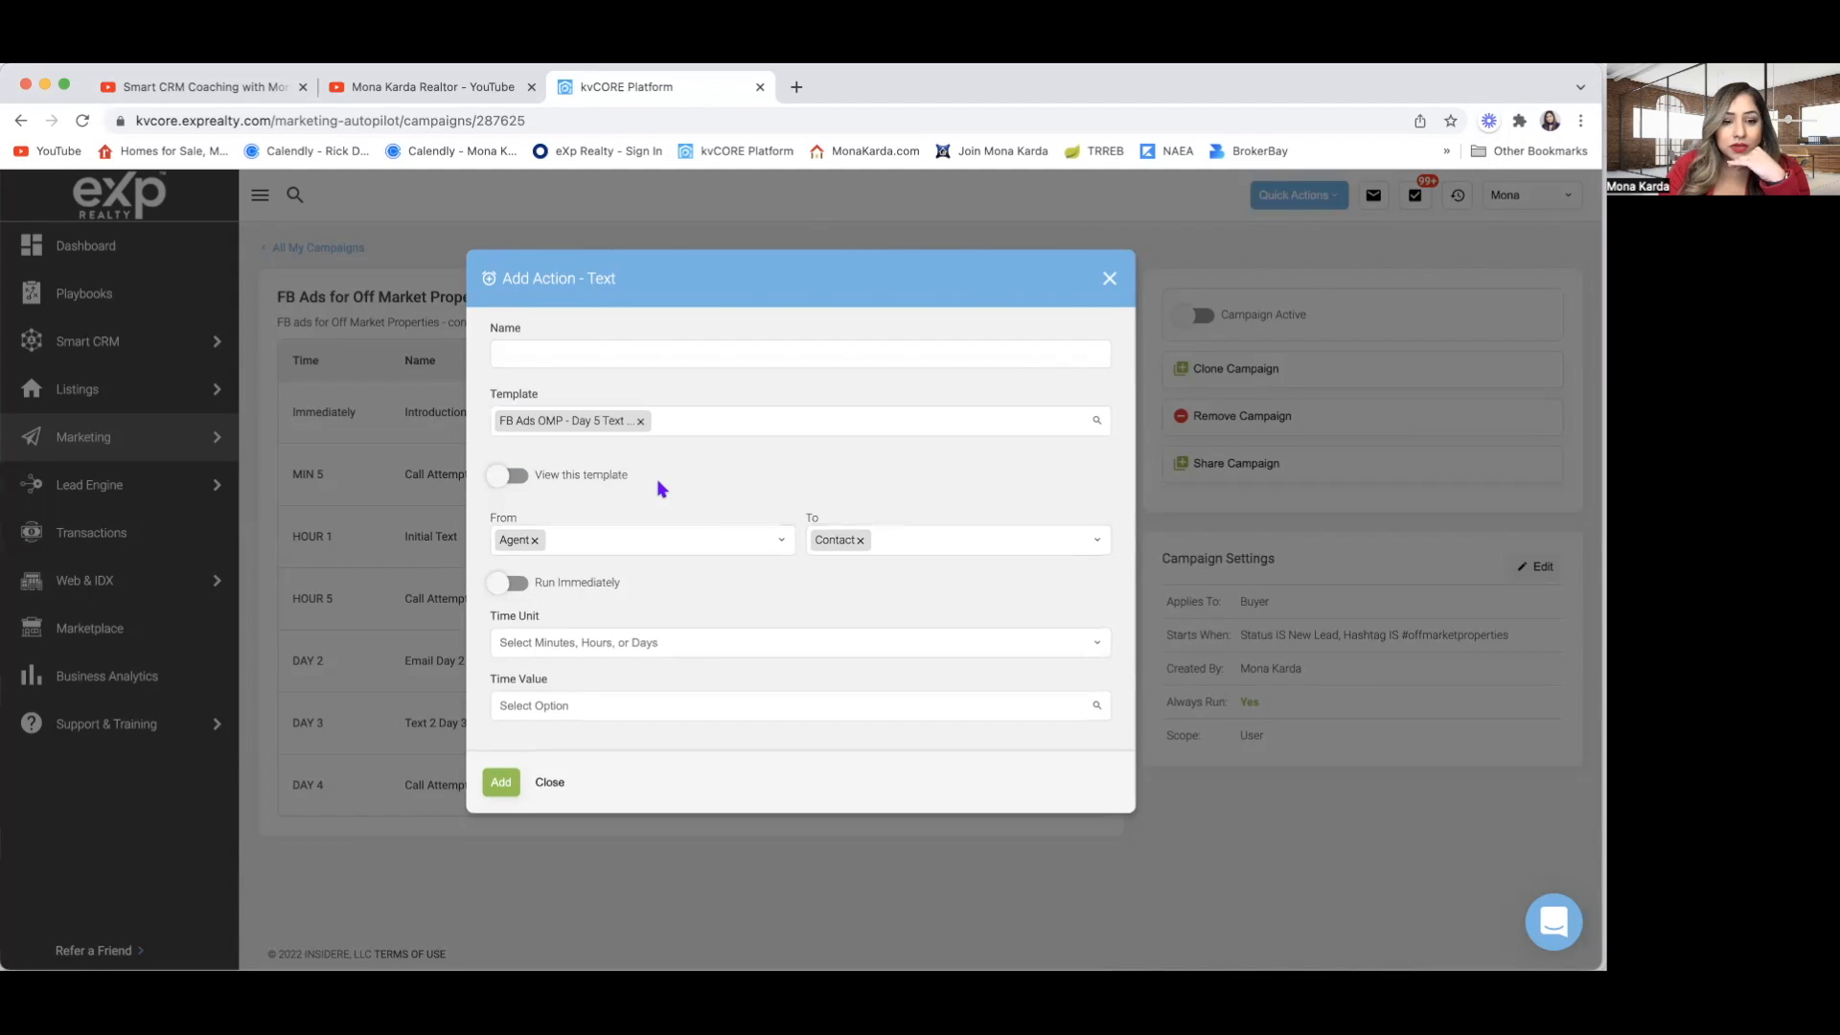
Schedule the text action for day 5, with days as the time unit.
left_click(572, 638)
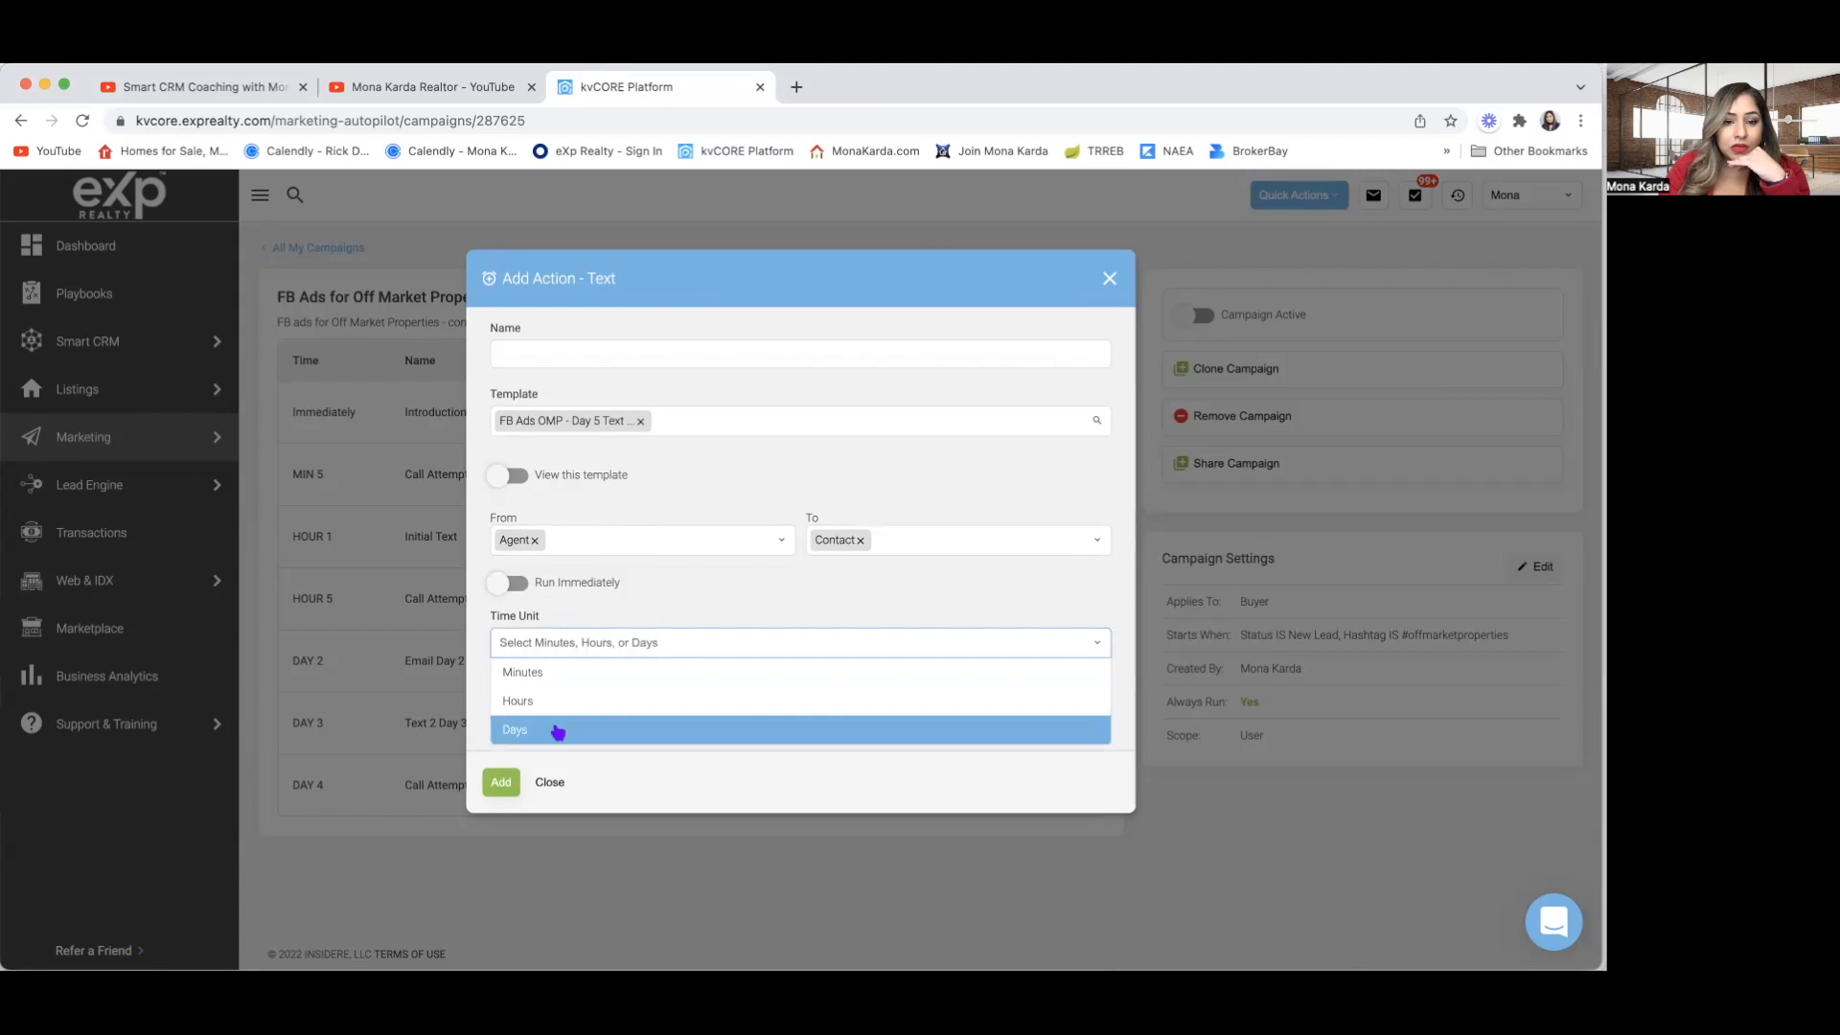
left_click(558, 733)
left_click(558, 705)
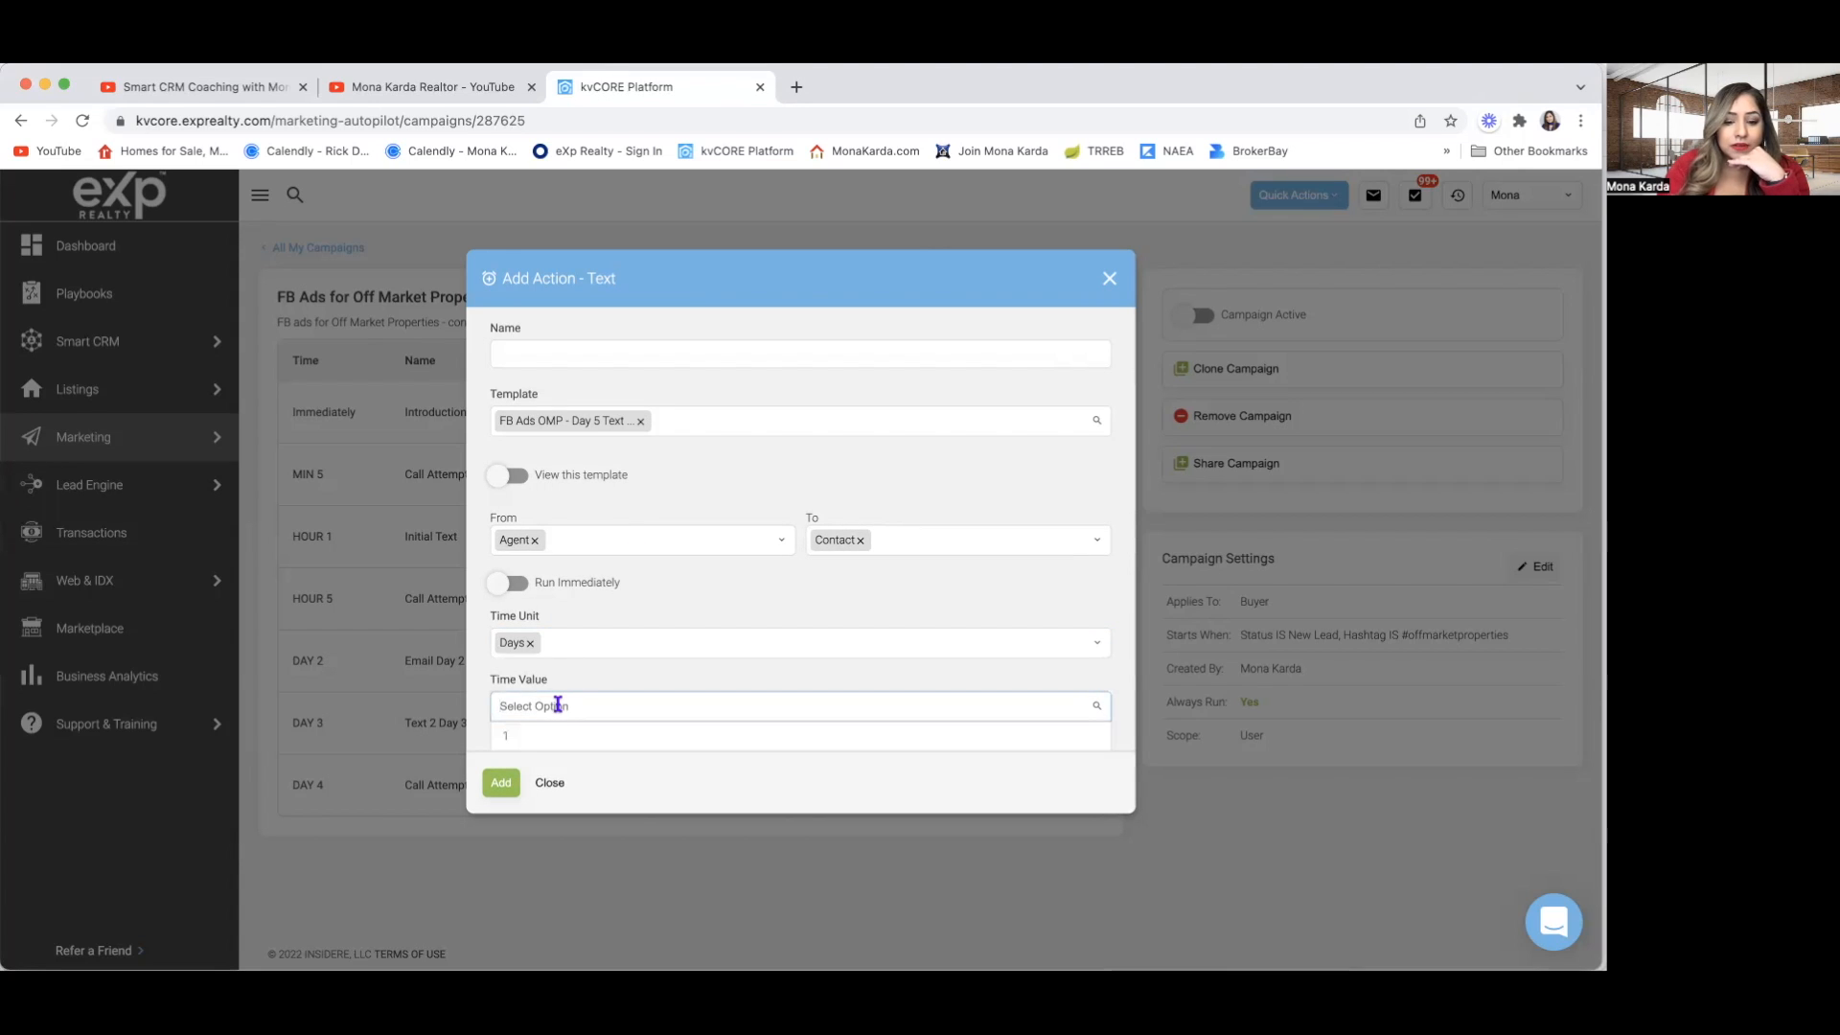
type("5")
left_click(545, 737)
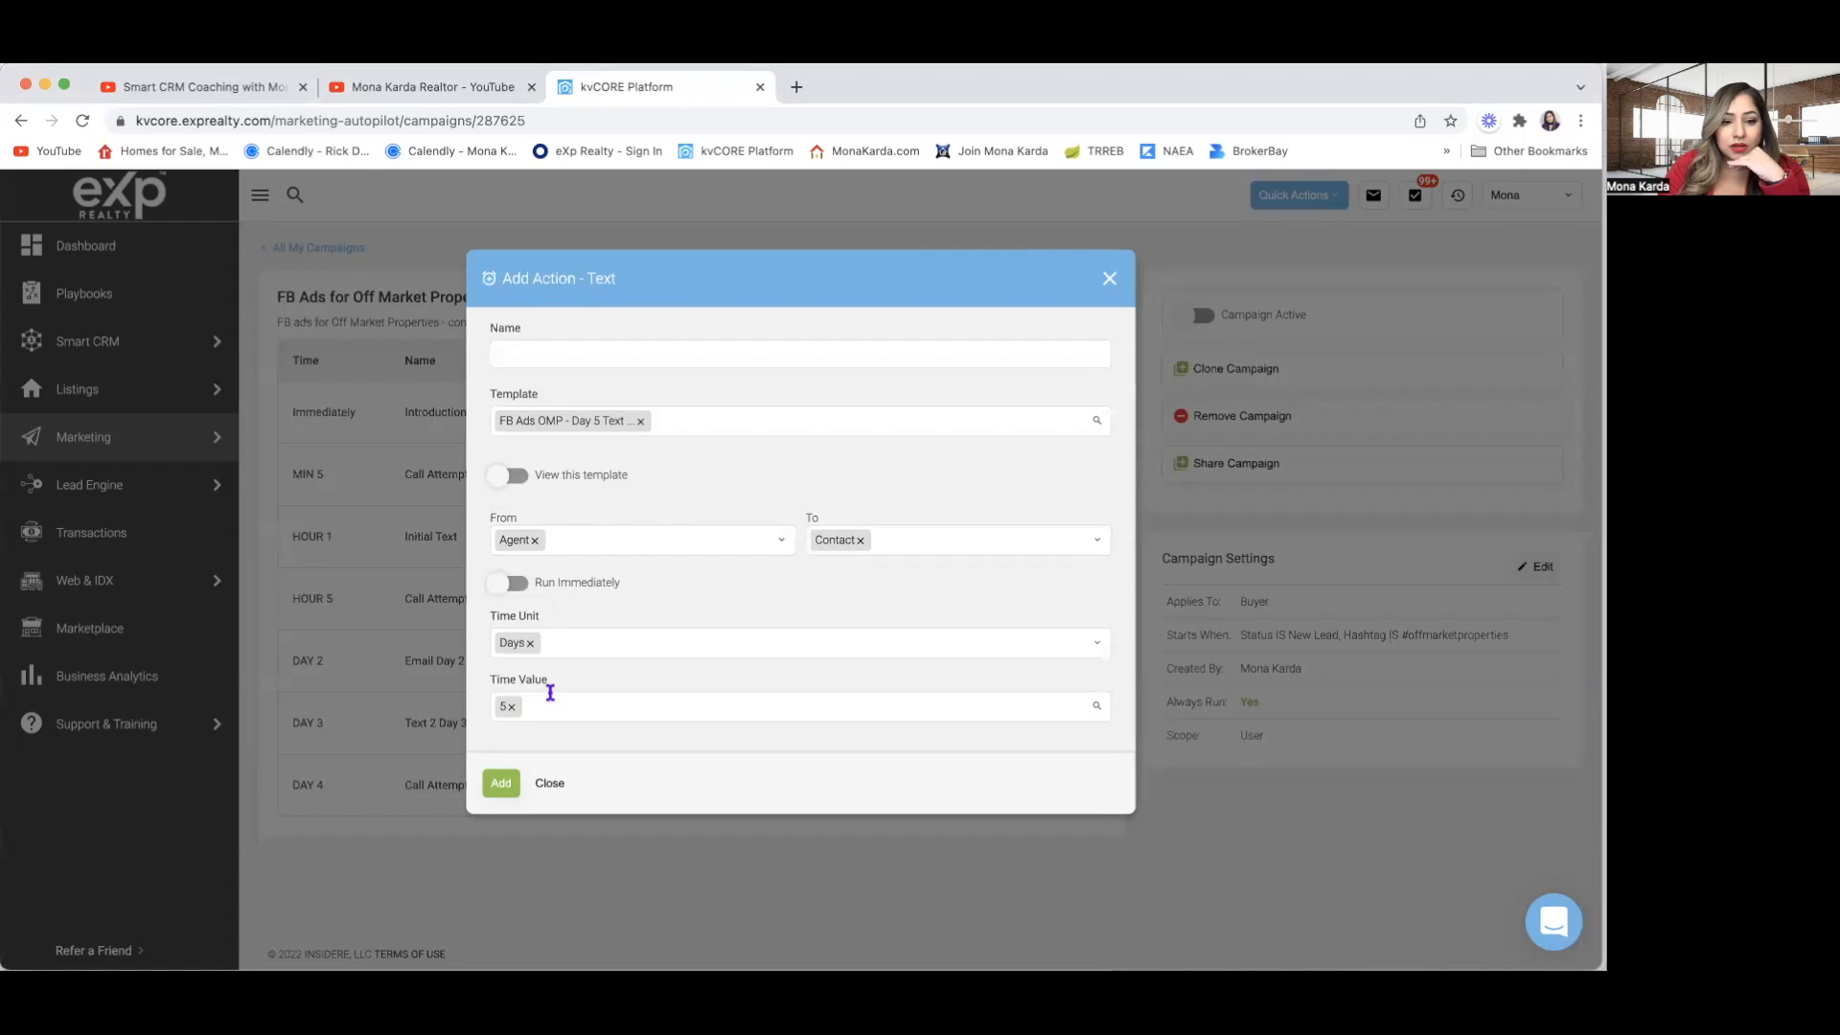
Name the text action "Text #3 Day 5" and add it to the campaign.
left_click(579, 356)
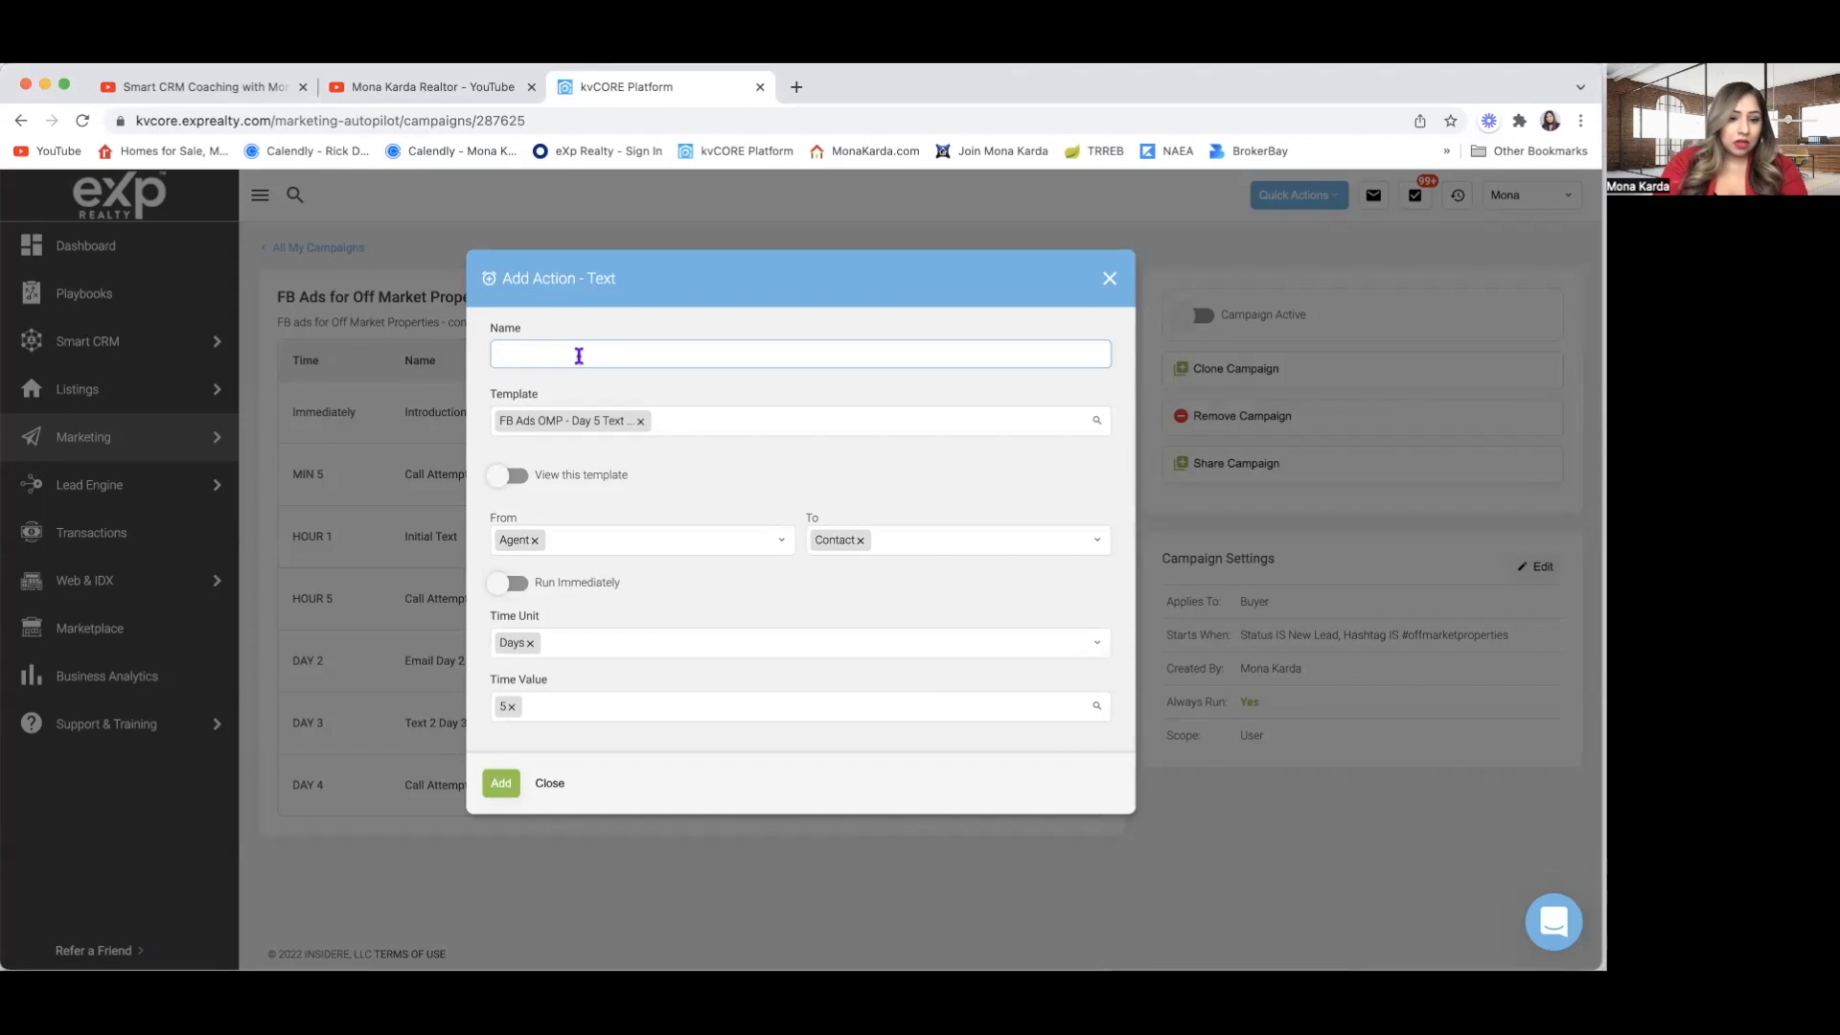
type("T")
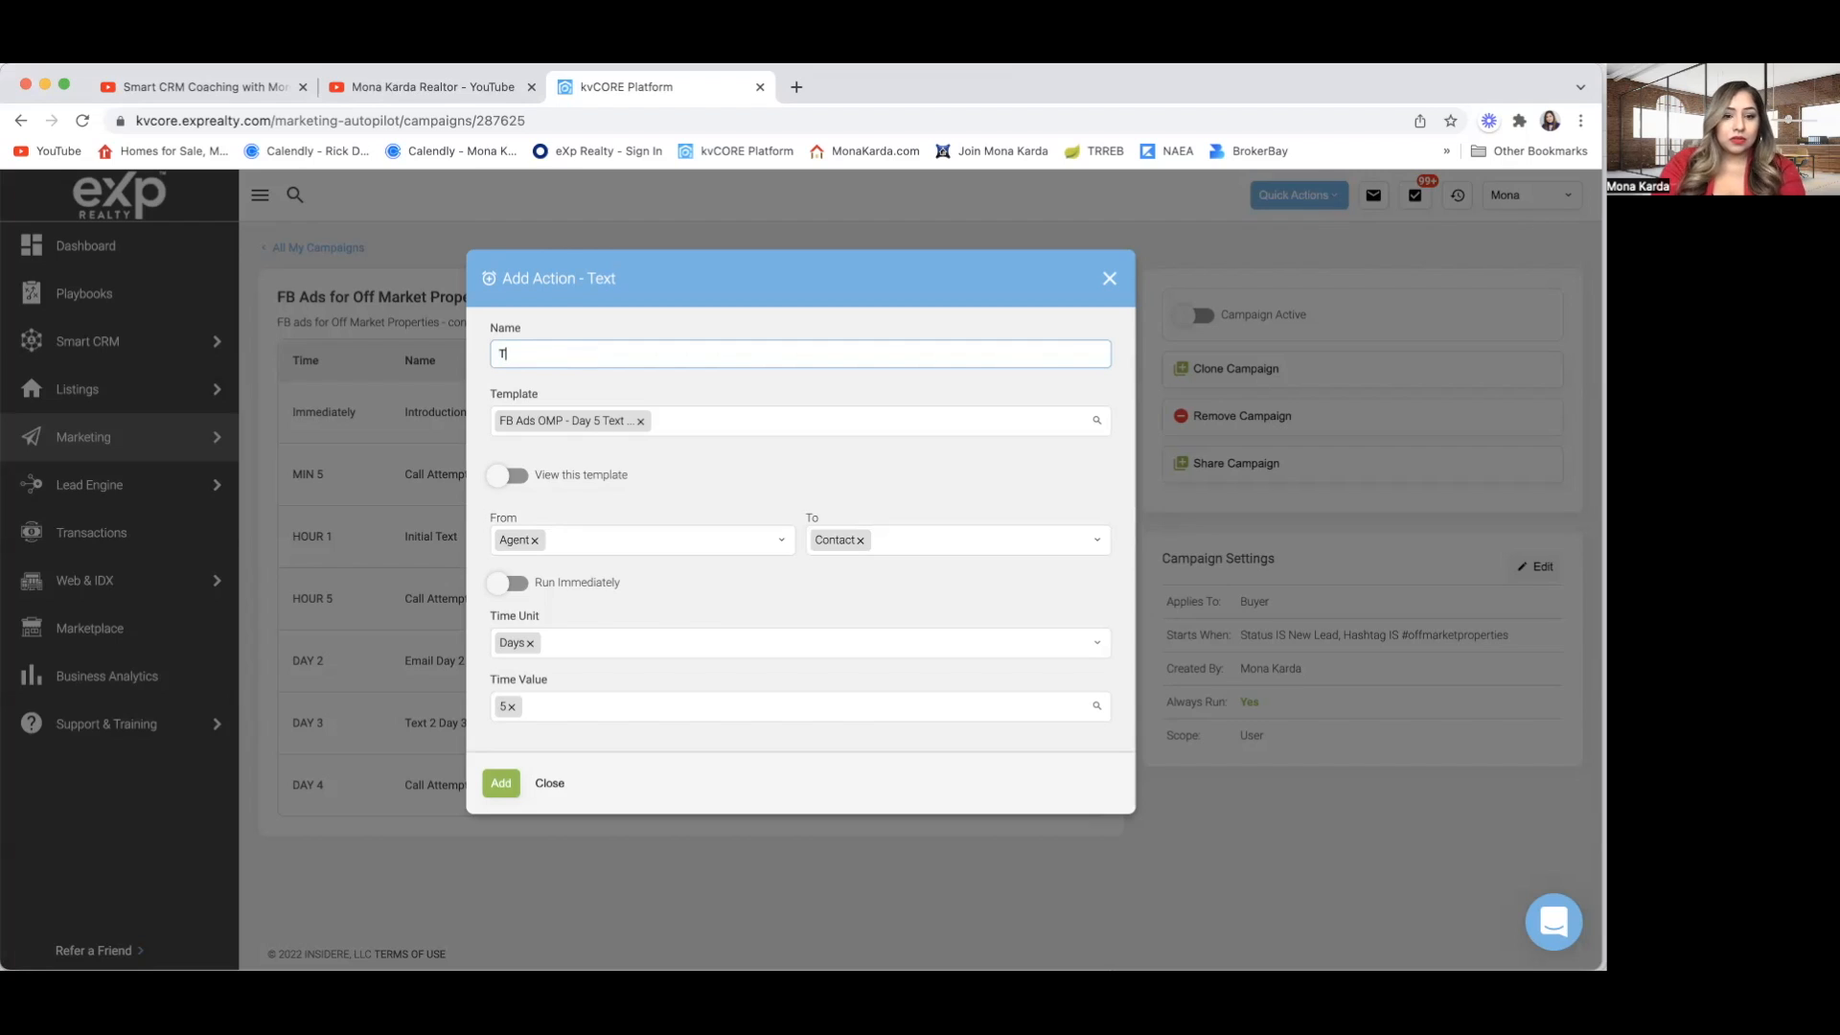
type("ext ")
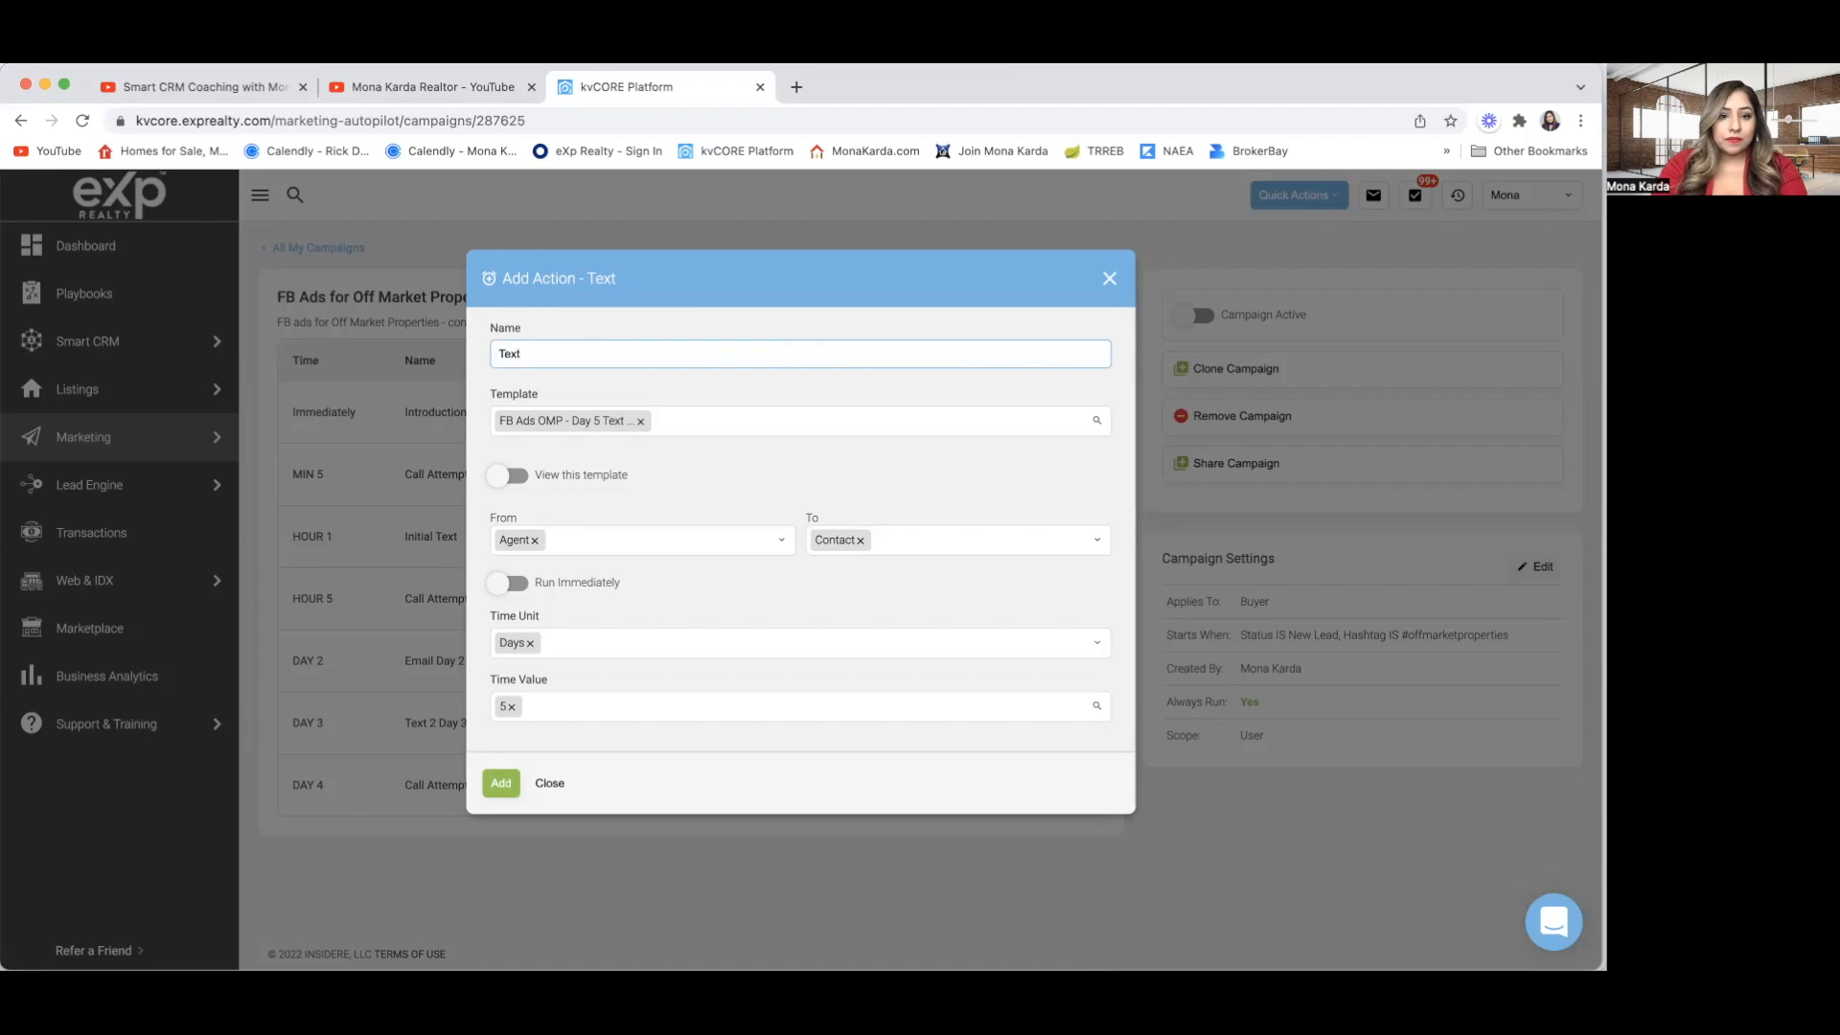
type("#3 Day 5")
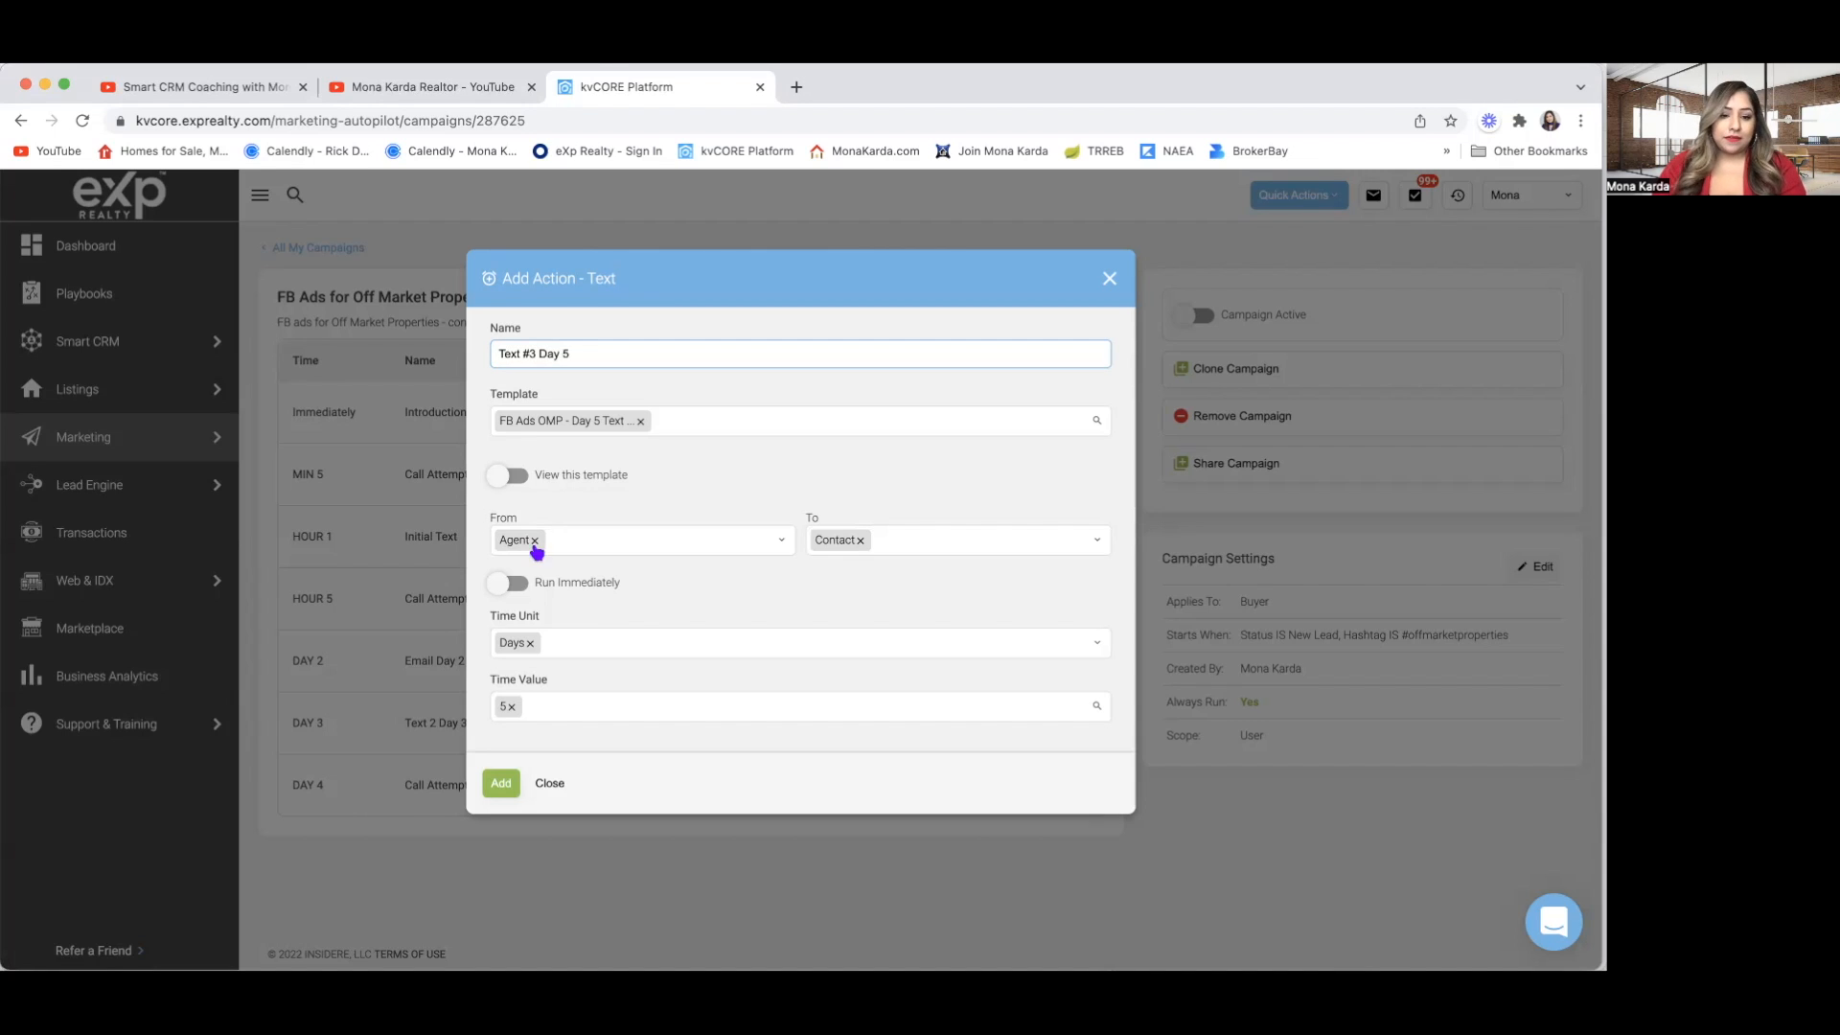
left_click(492, 784)
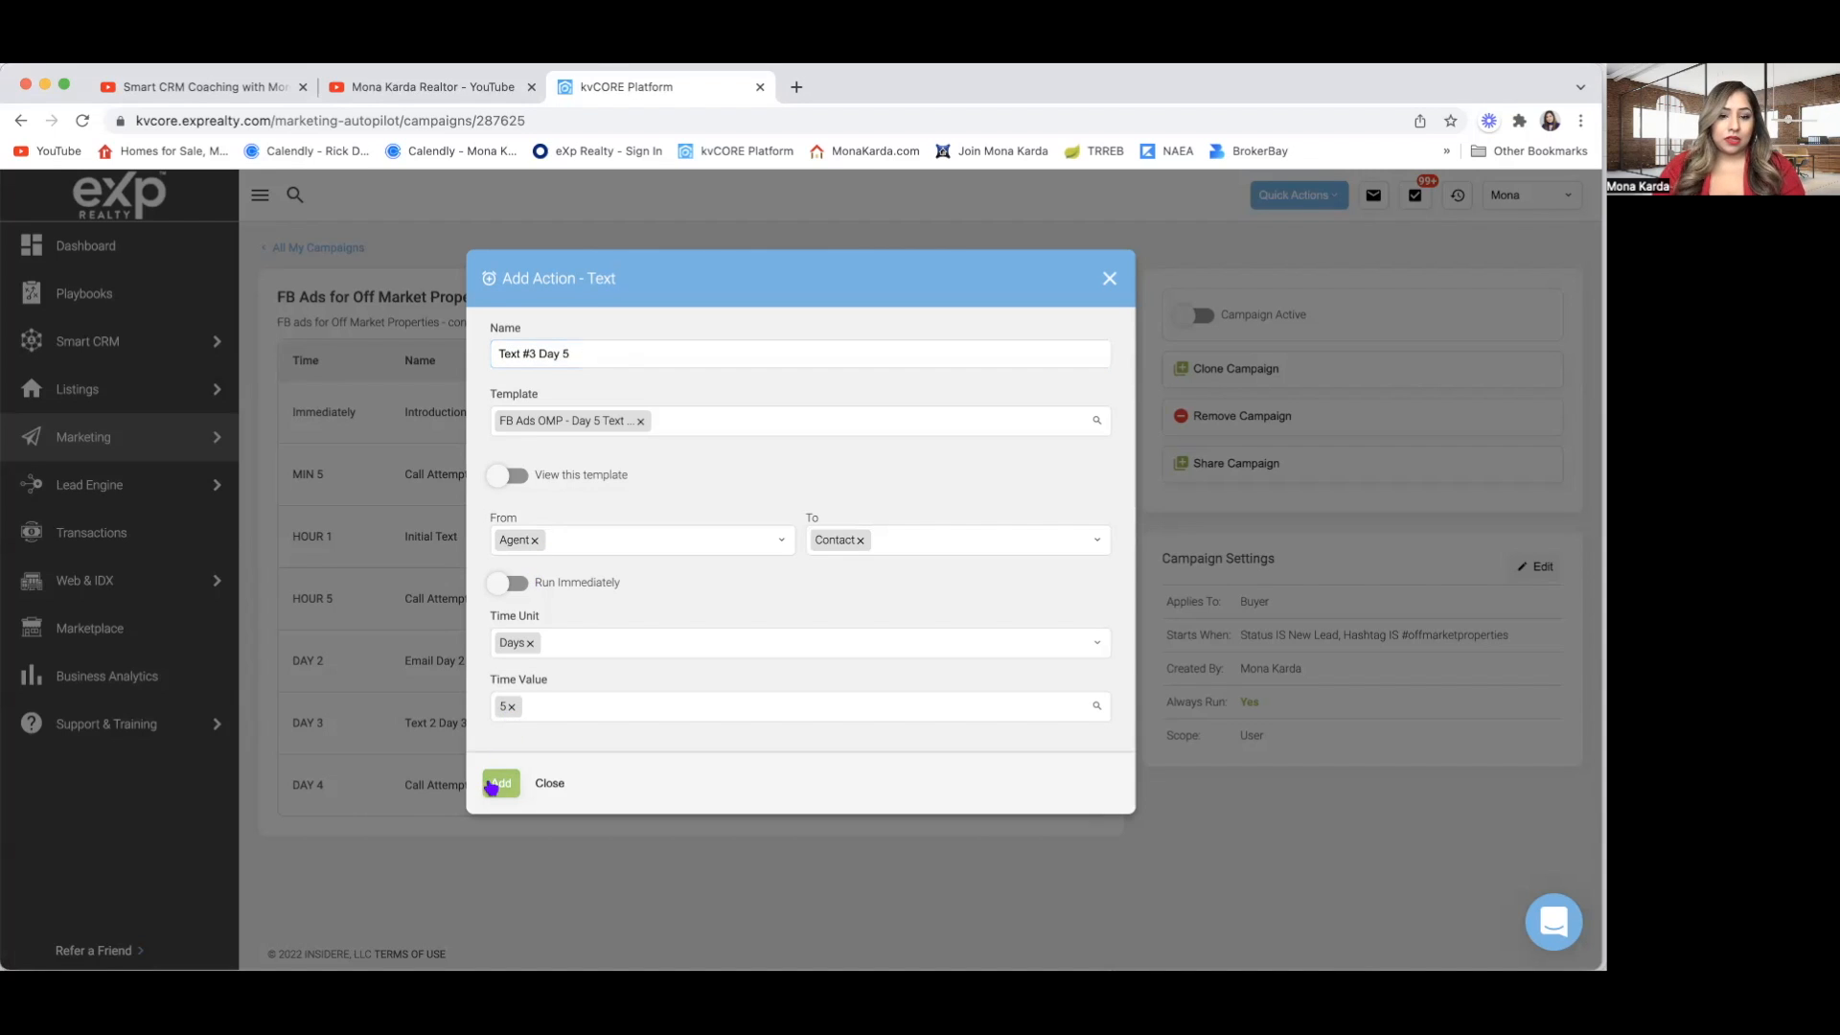